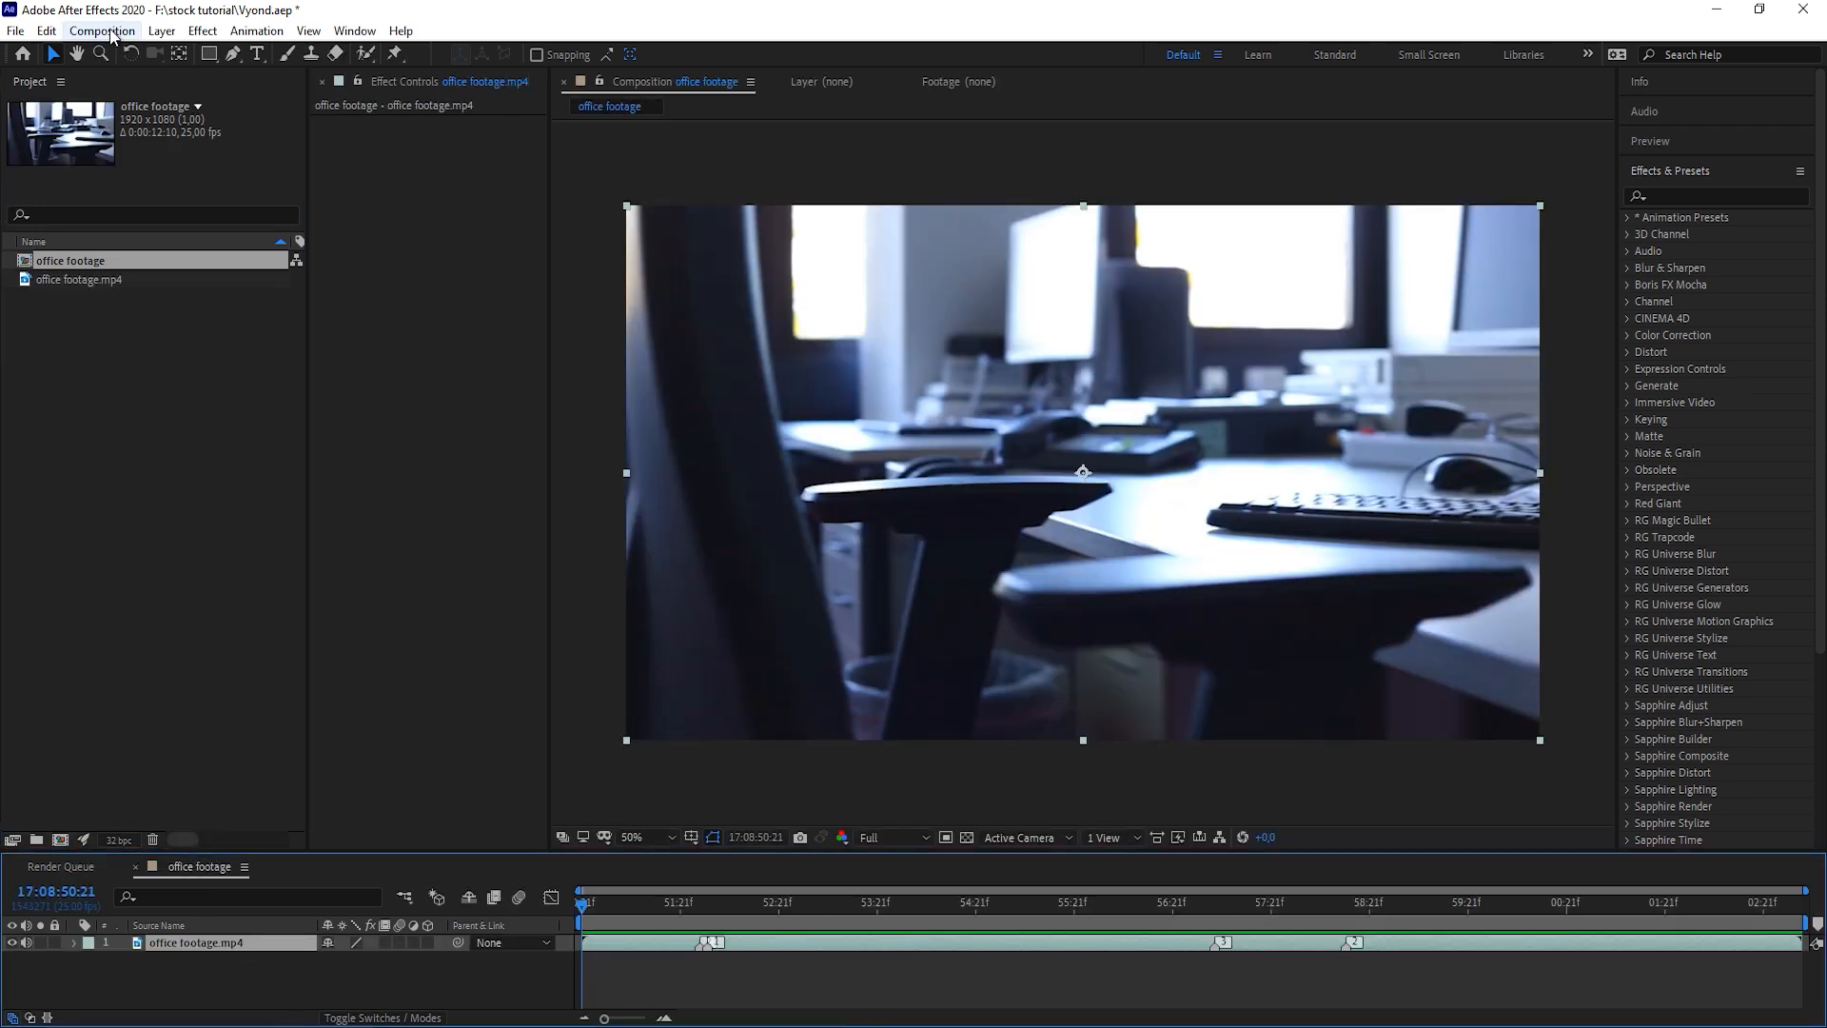
Set the office footage composition's start timecode to 0:00:00:00 and its duration to 0:00:08:00
click(102, 31)
click(122, 80)
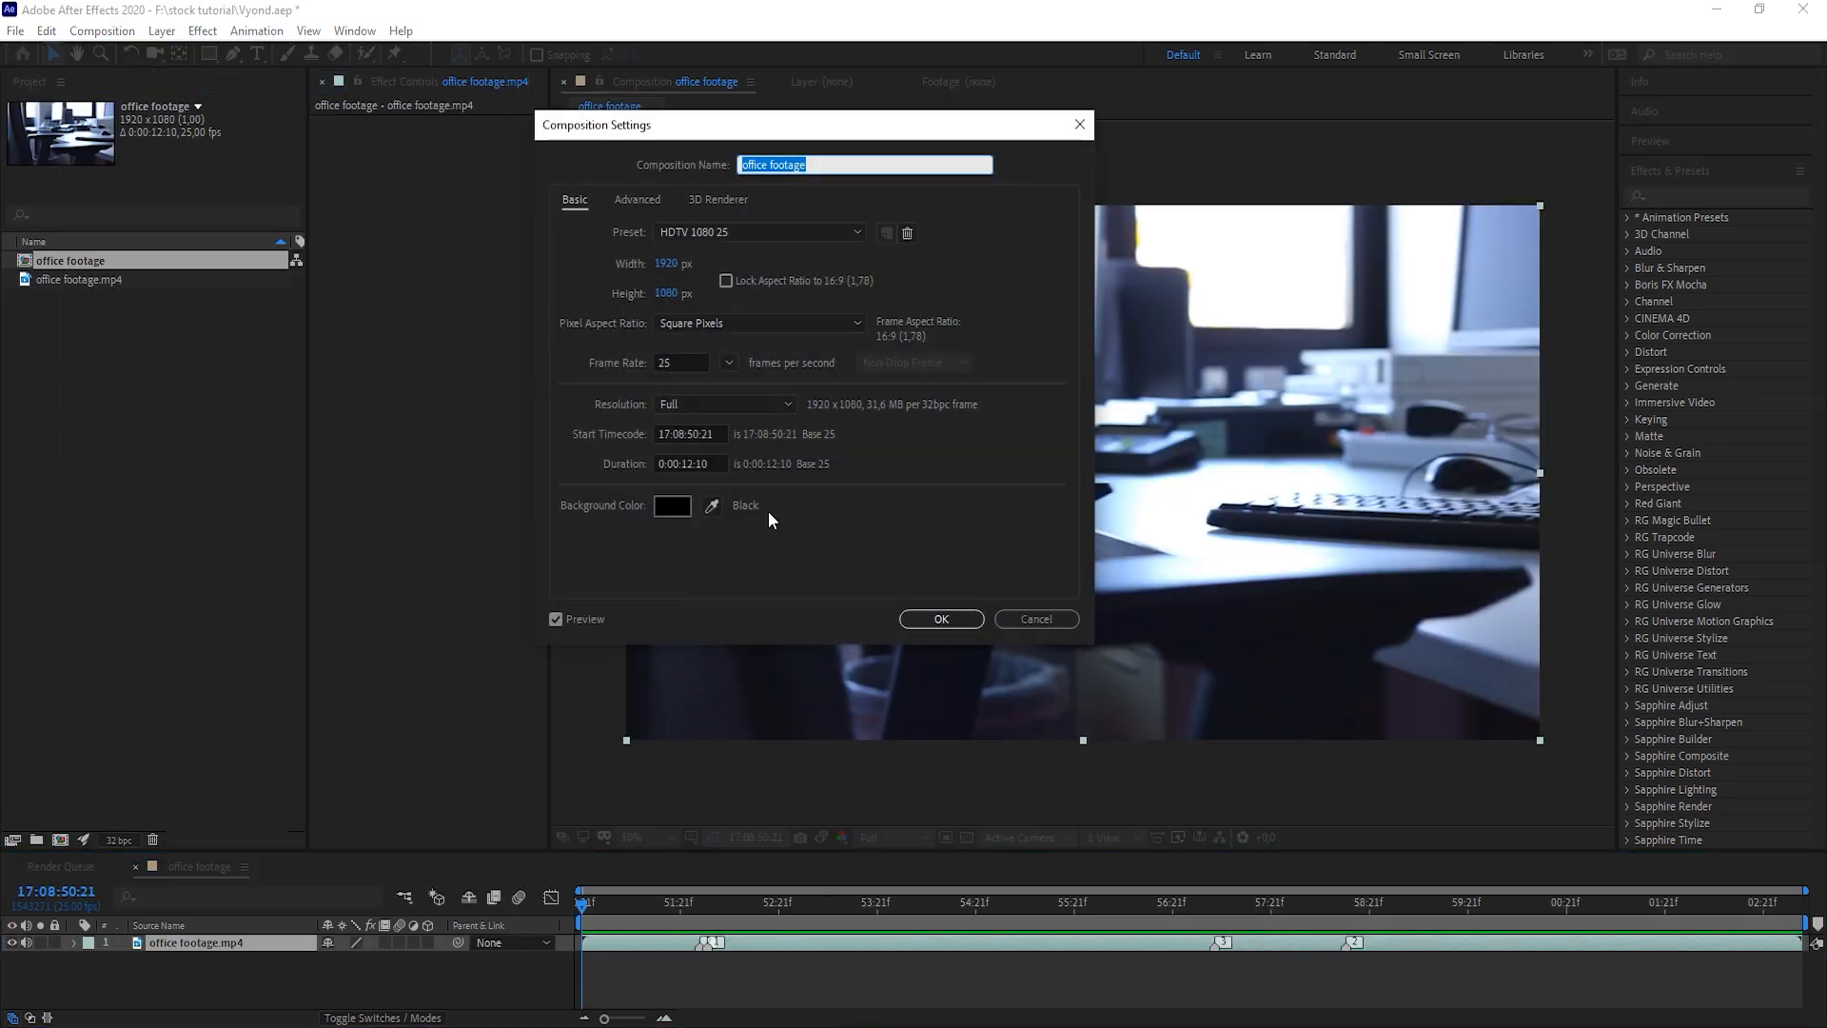
click(714, 434)
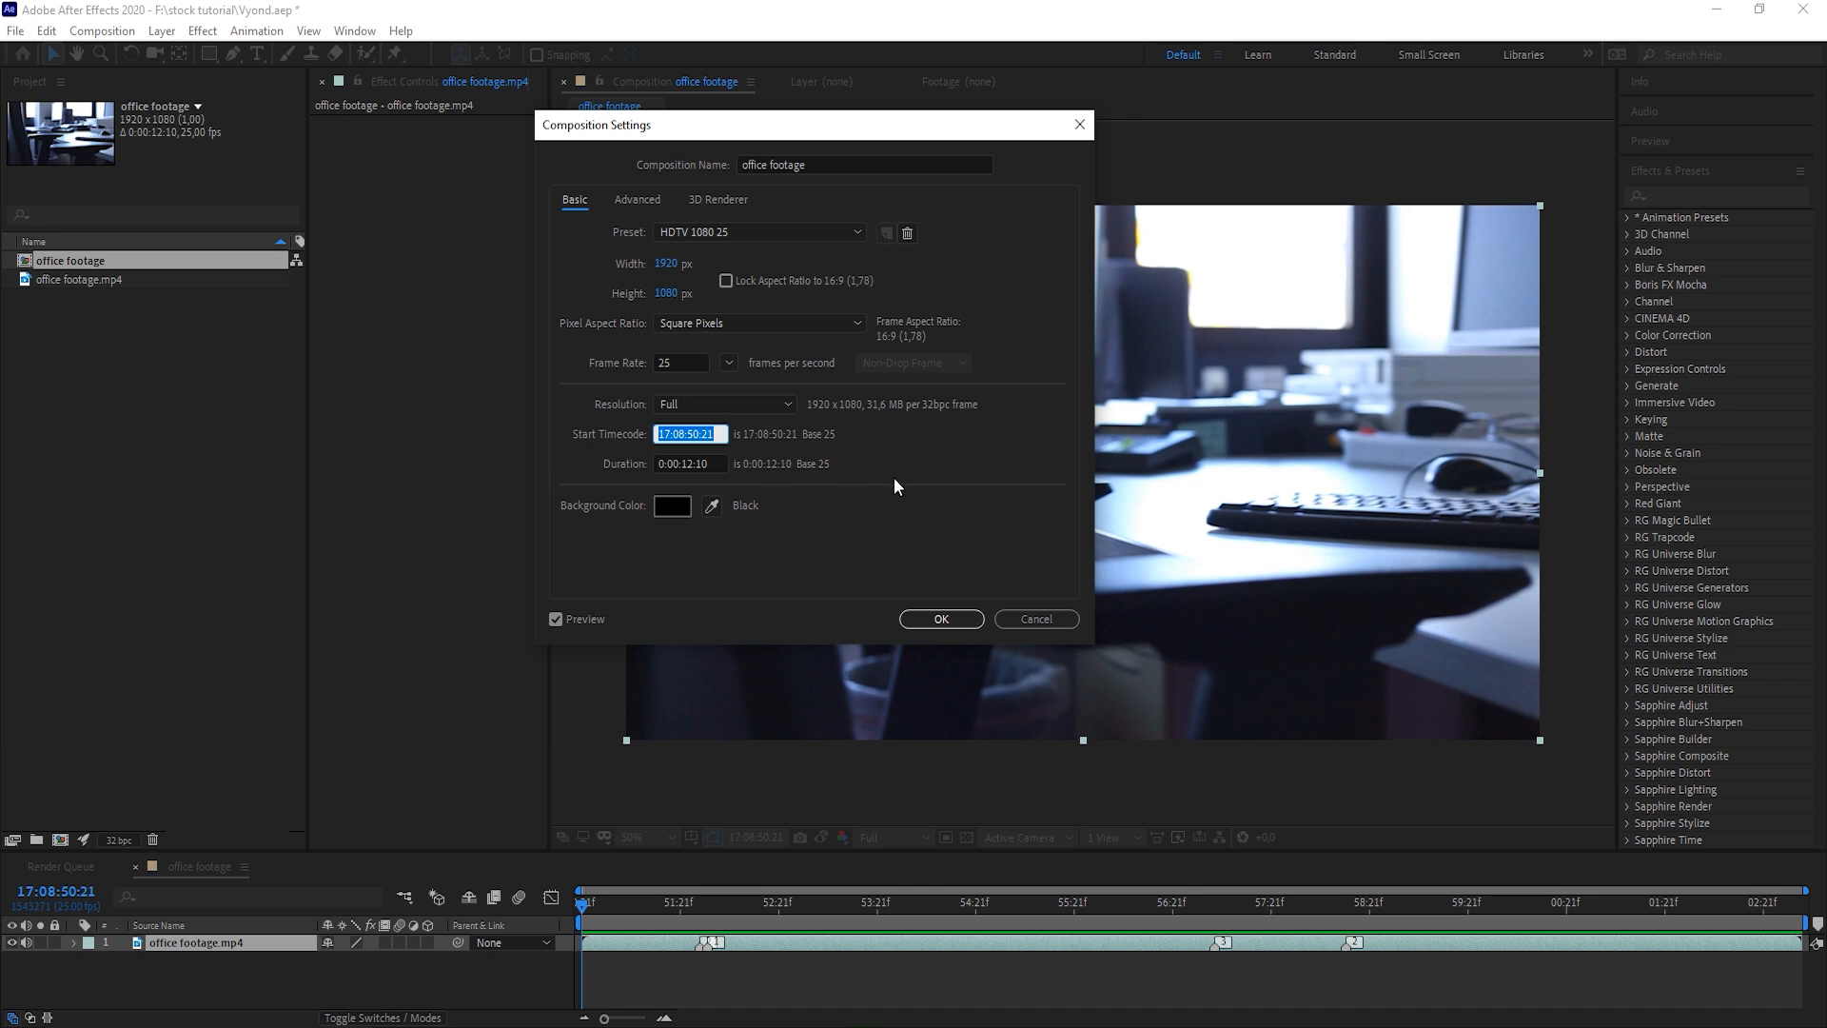
text(0)
drag(681, 464, 743, 460)
text(8)
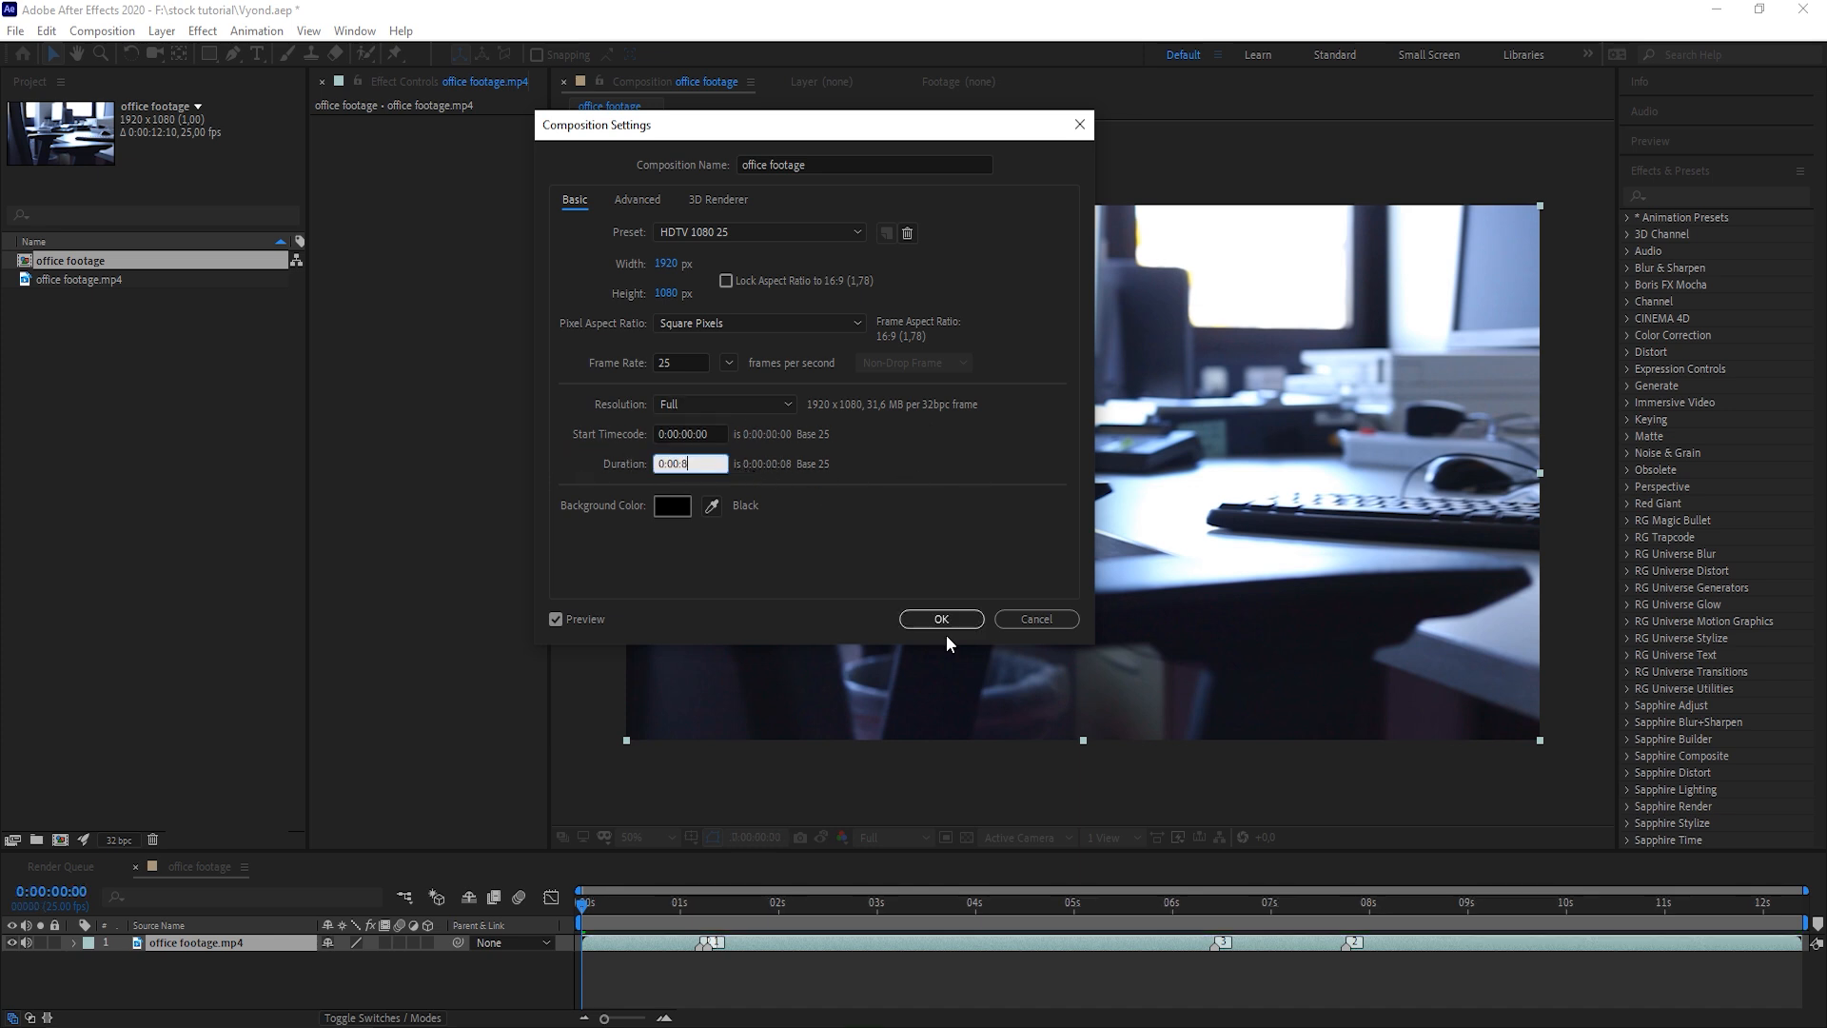
text(08:00)
key(Return)
Play back the office footage composition to review the camera movement
key(space)
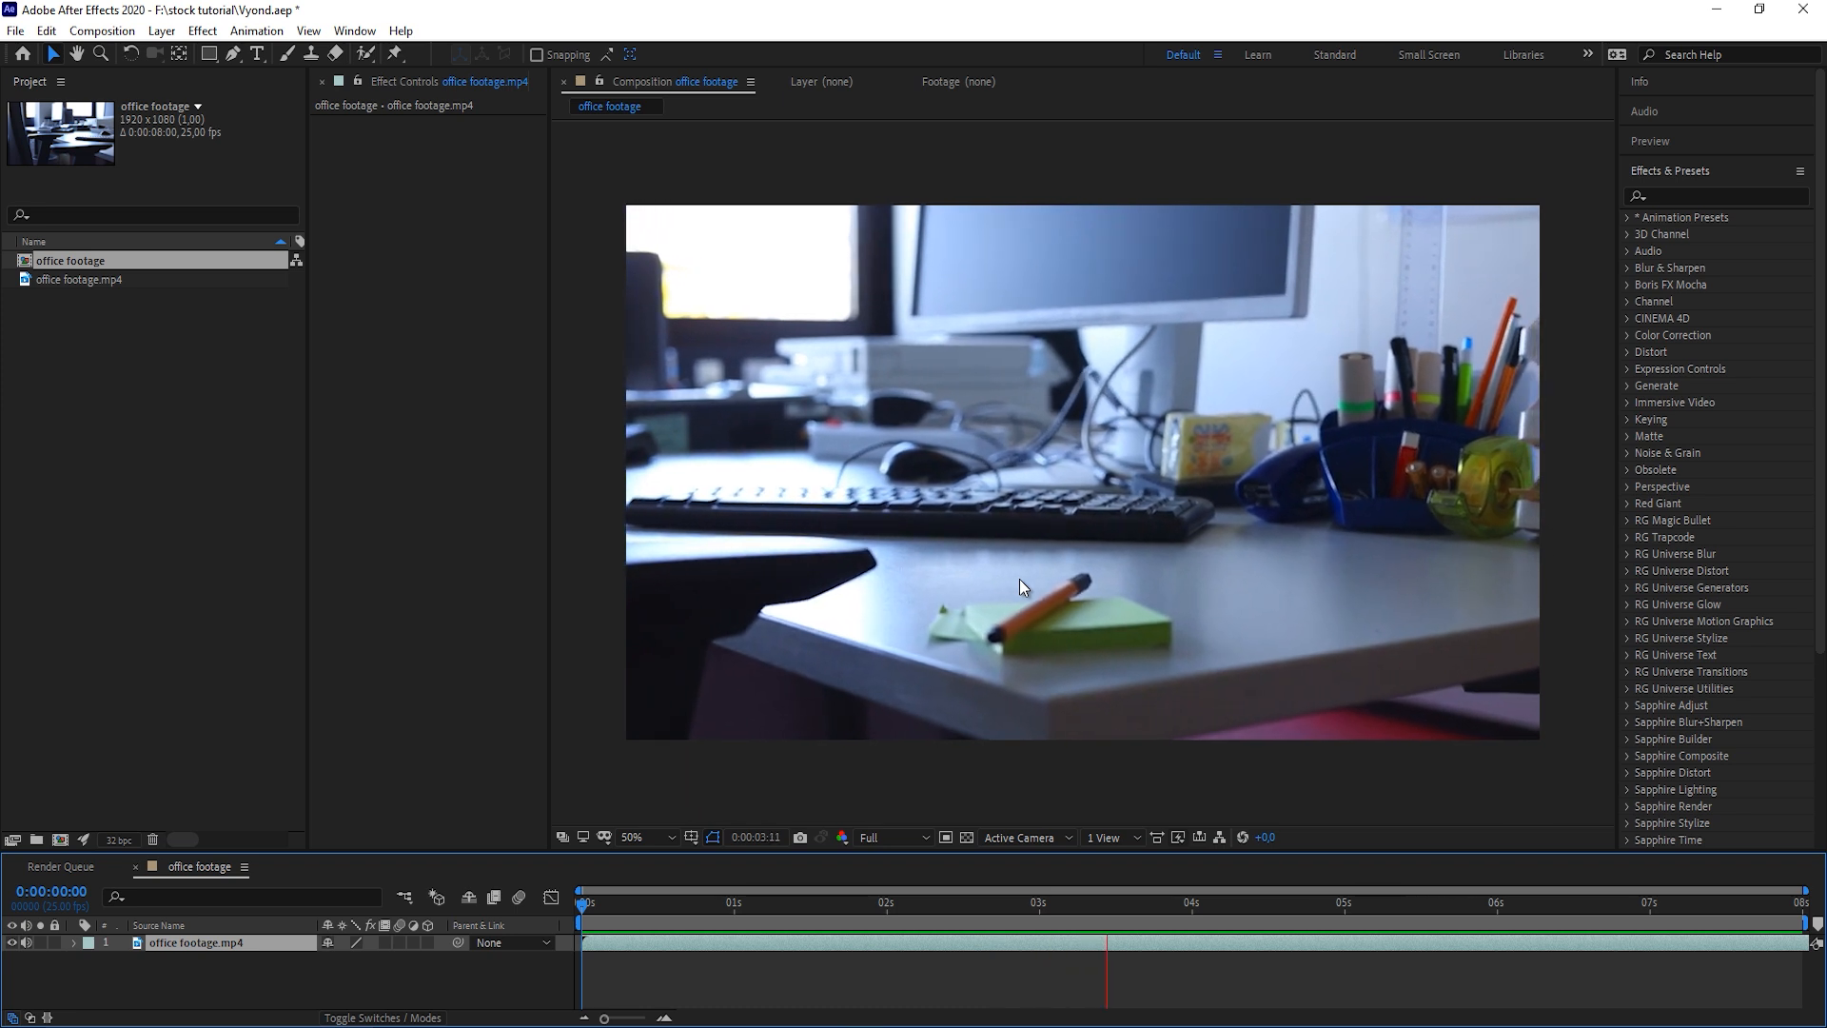
key(space)
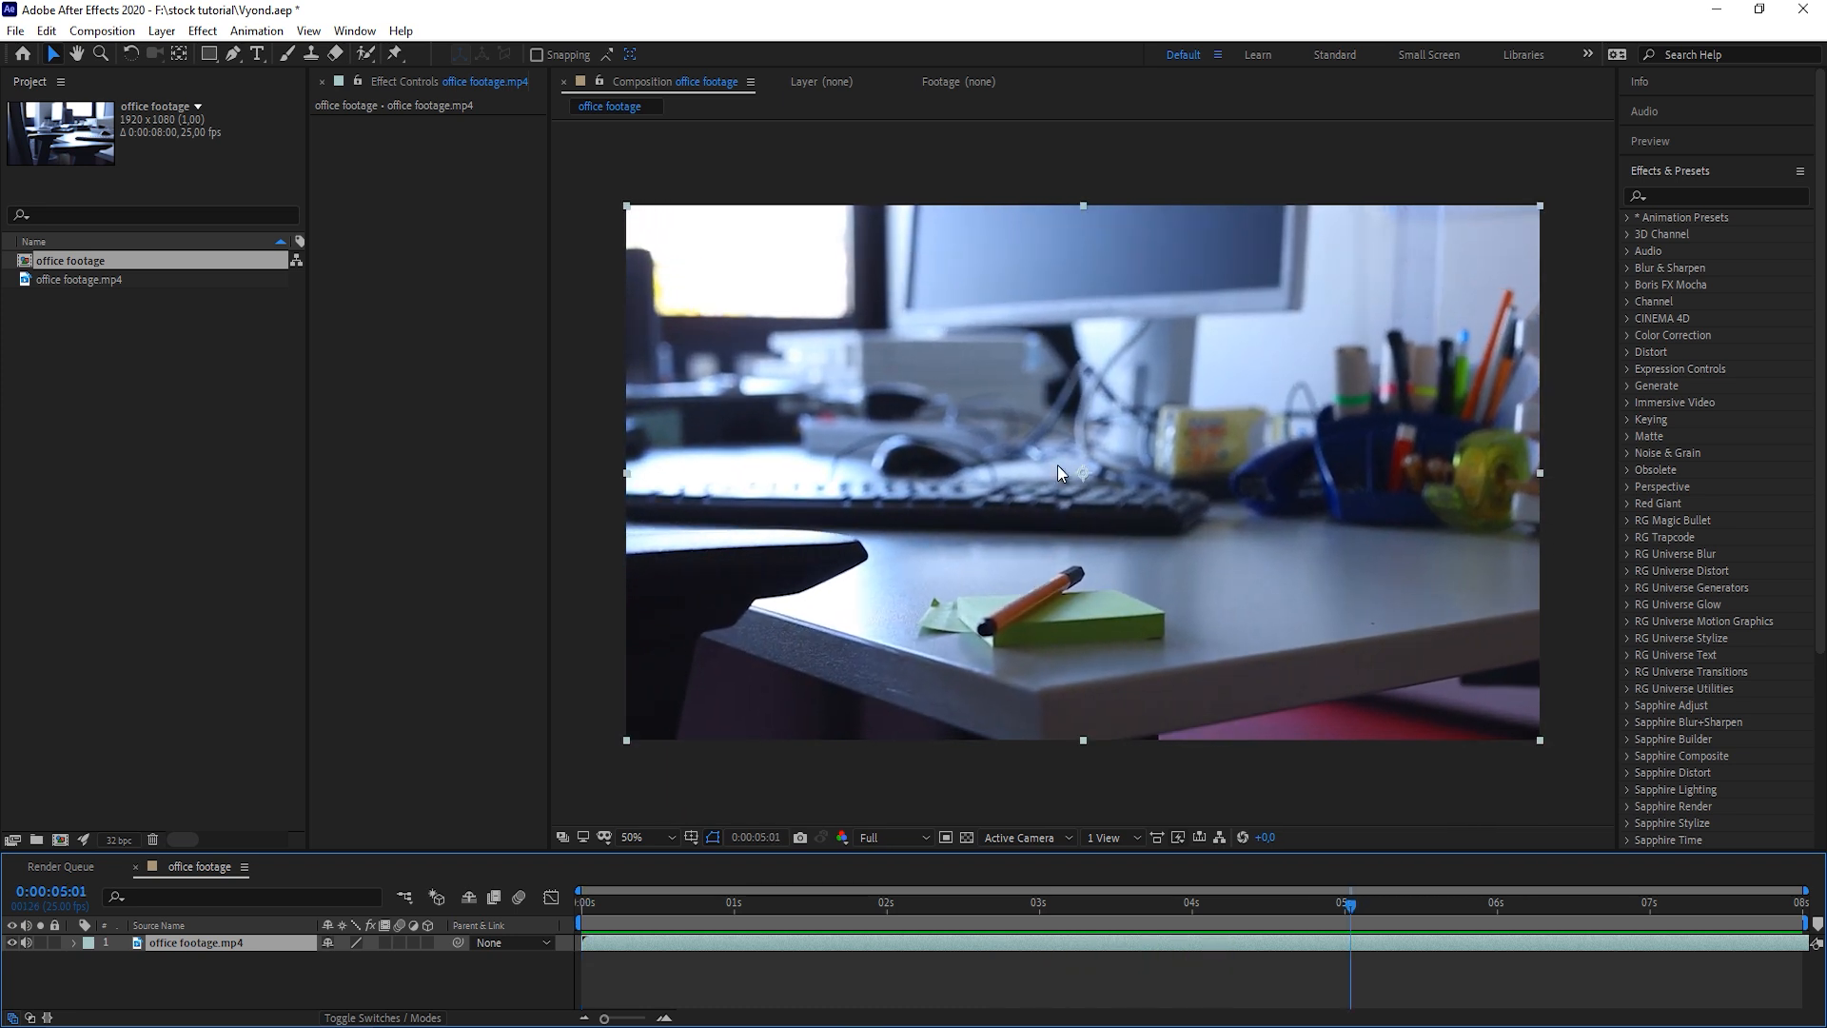
click(838, 979)
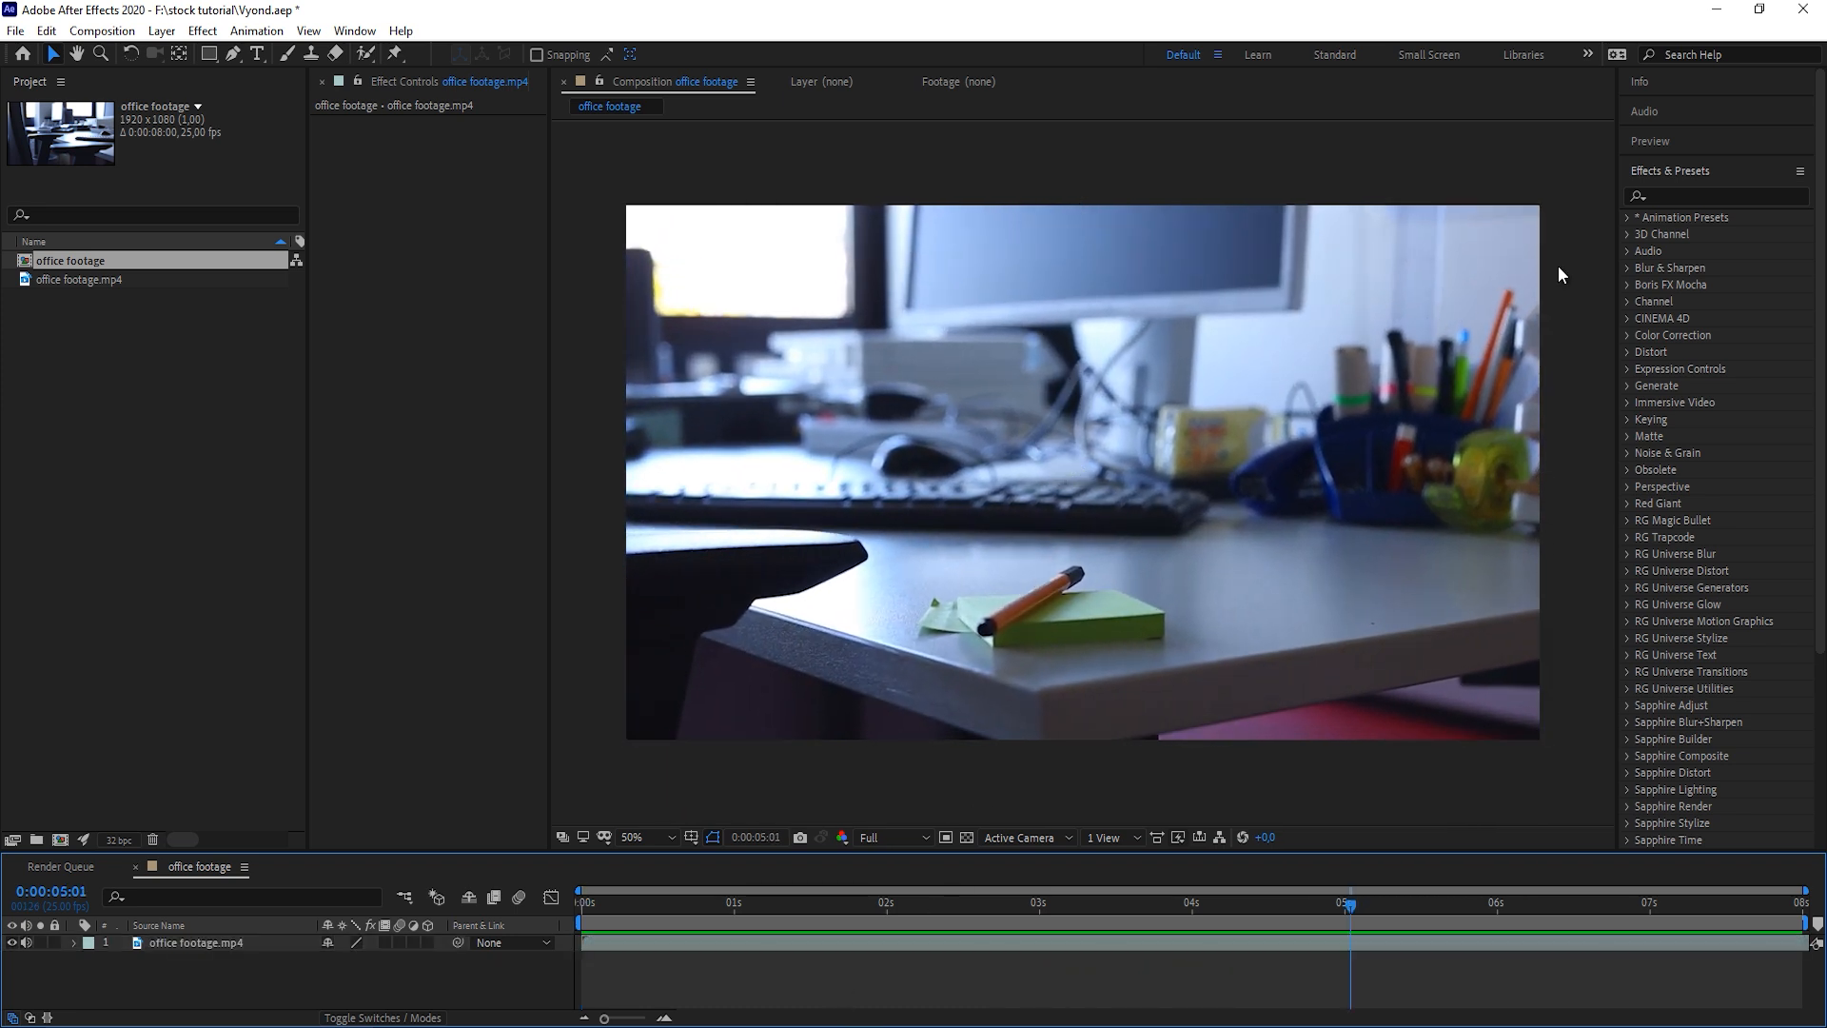
click(1710, 194)
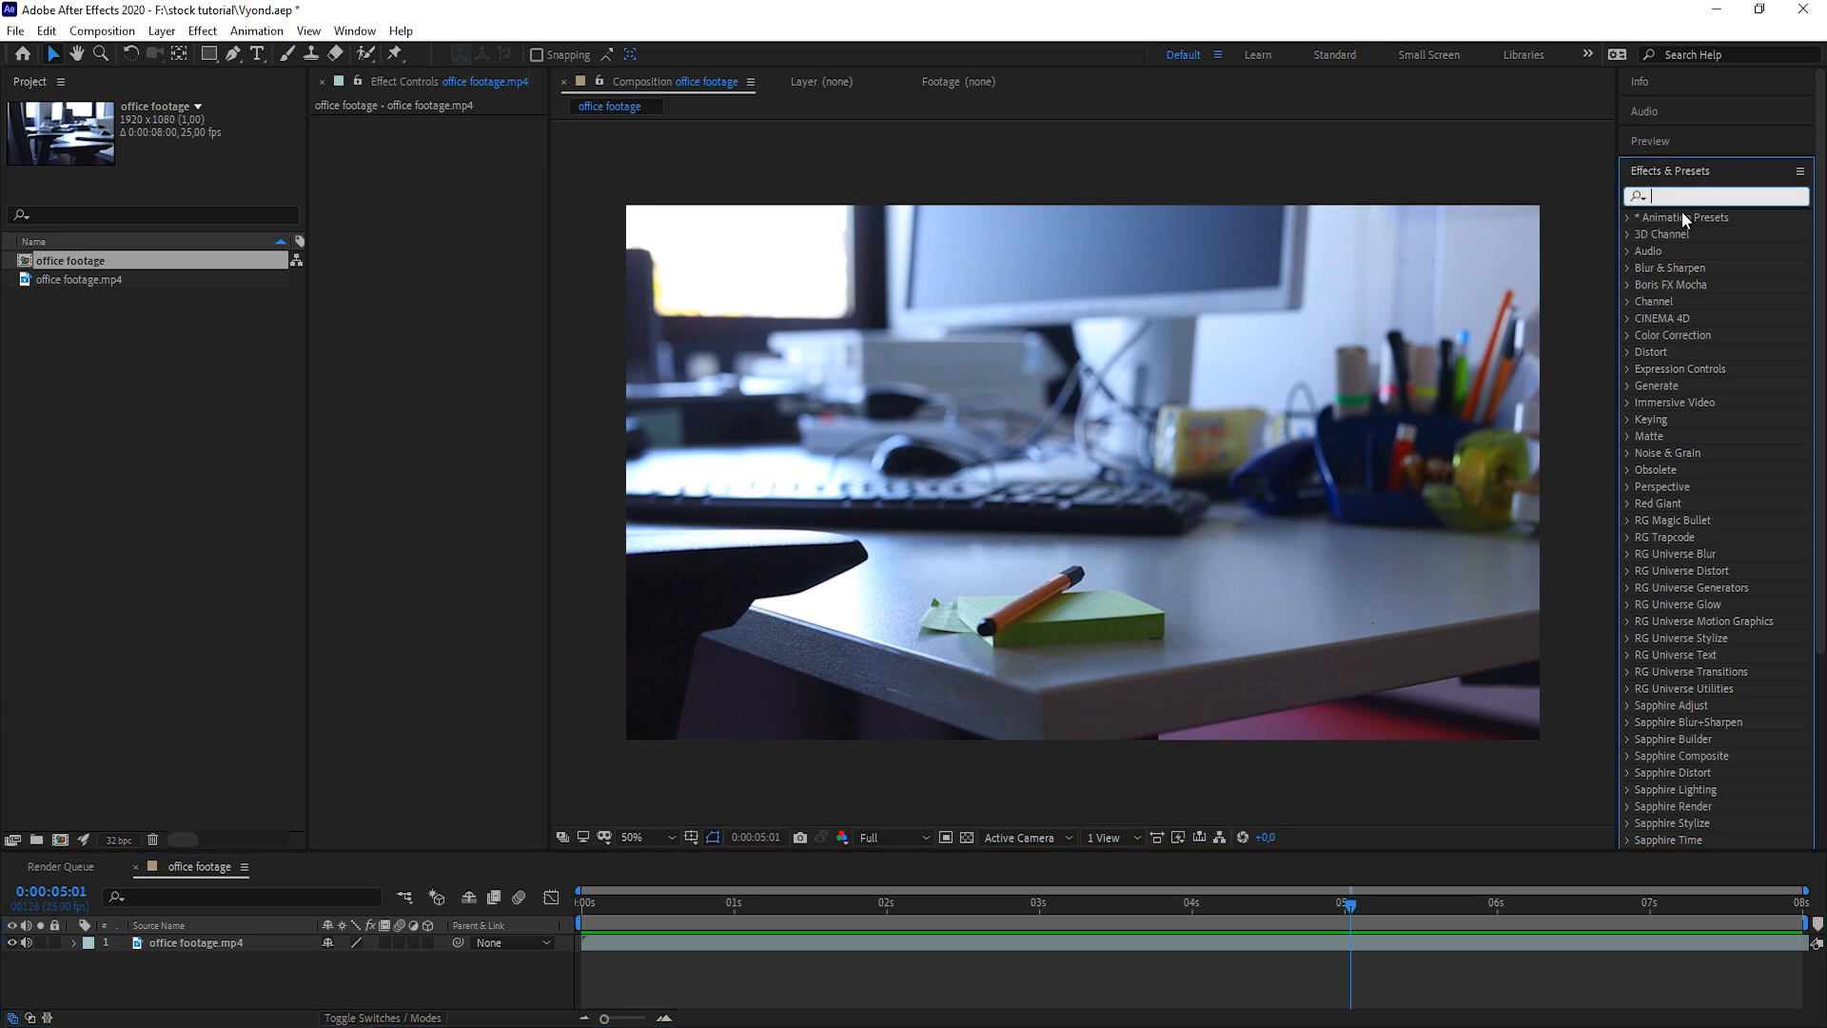
Run Track Camera on the office footage.mp4 layer
click(1006, 951)
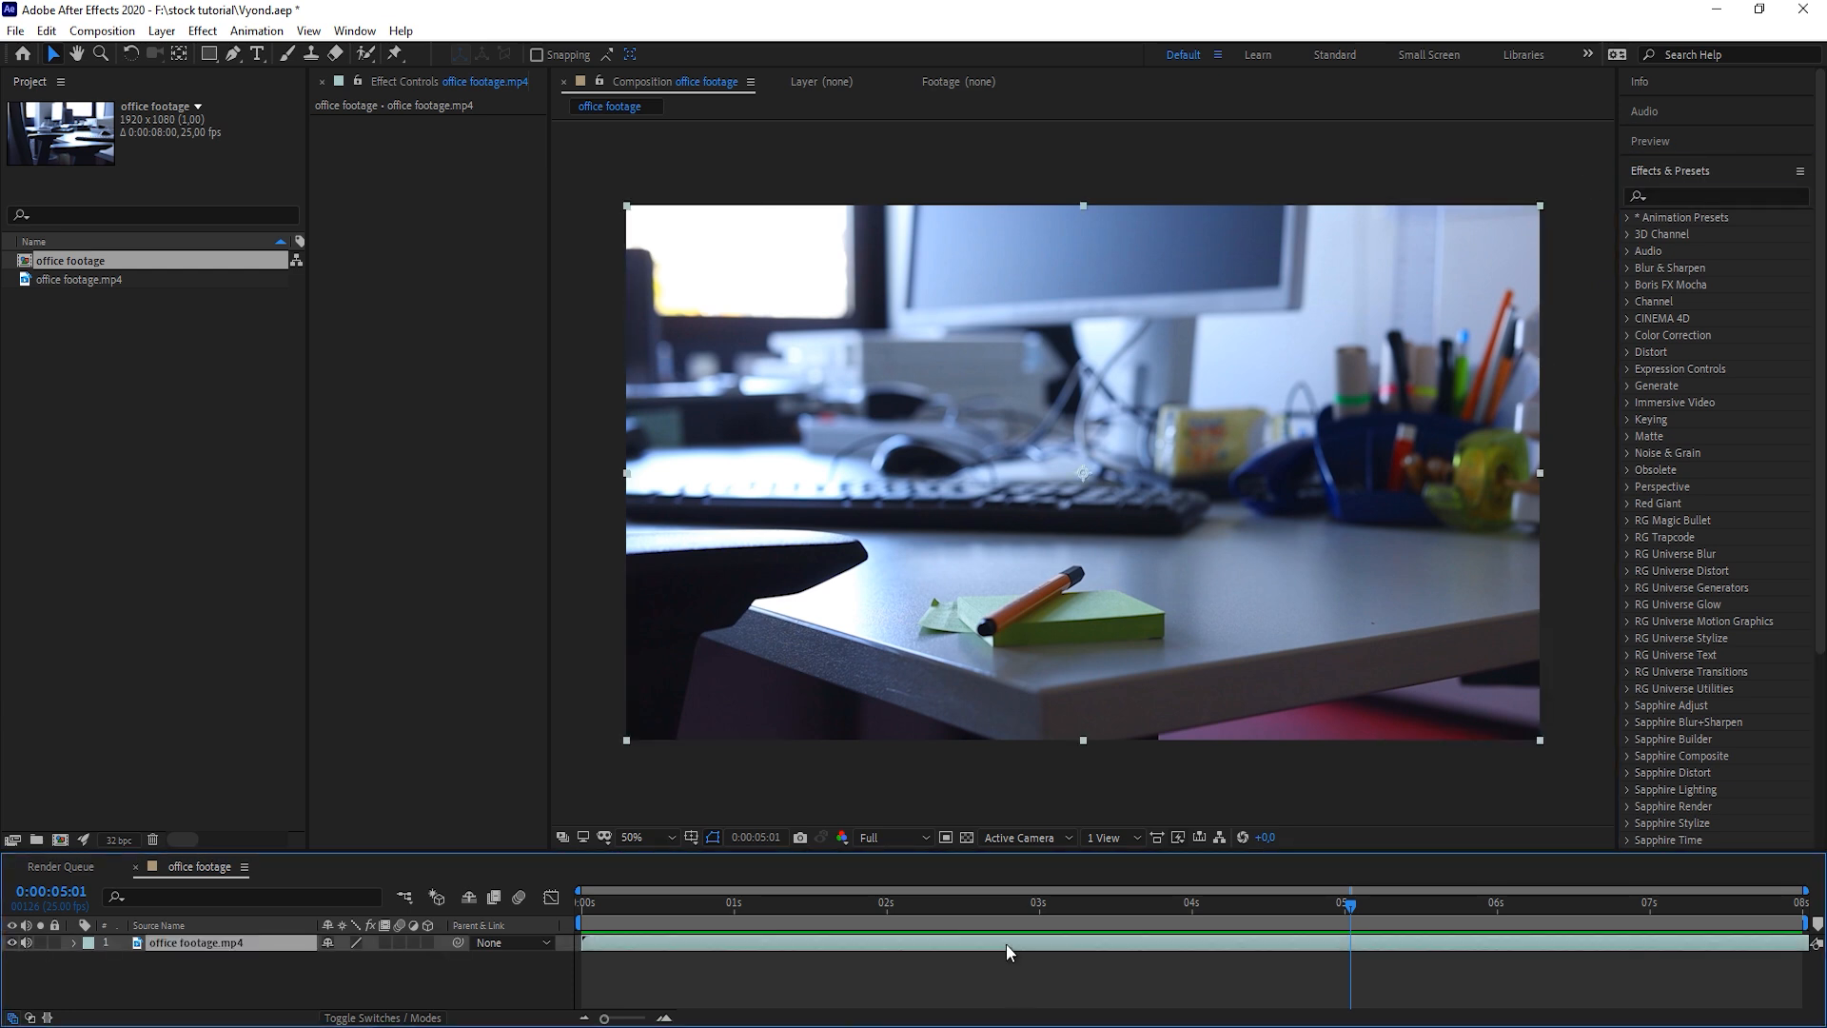
right_click(1007, 944)
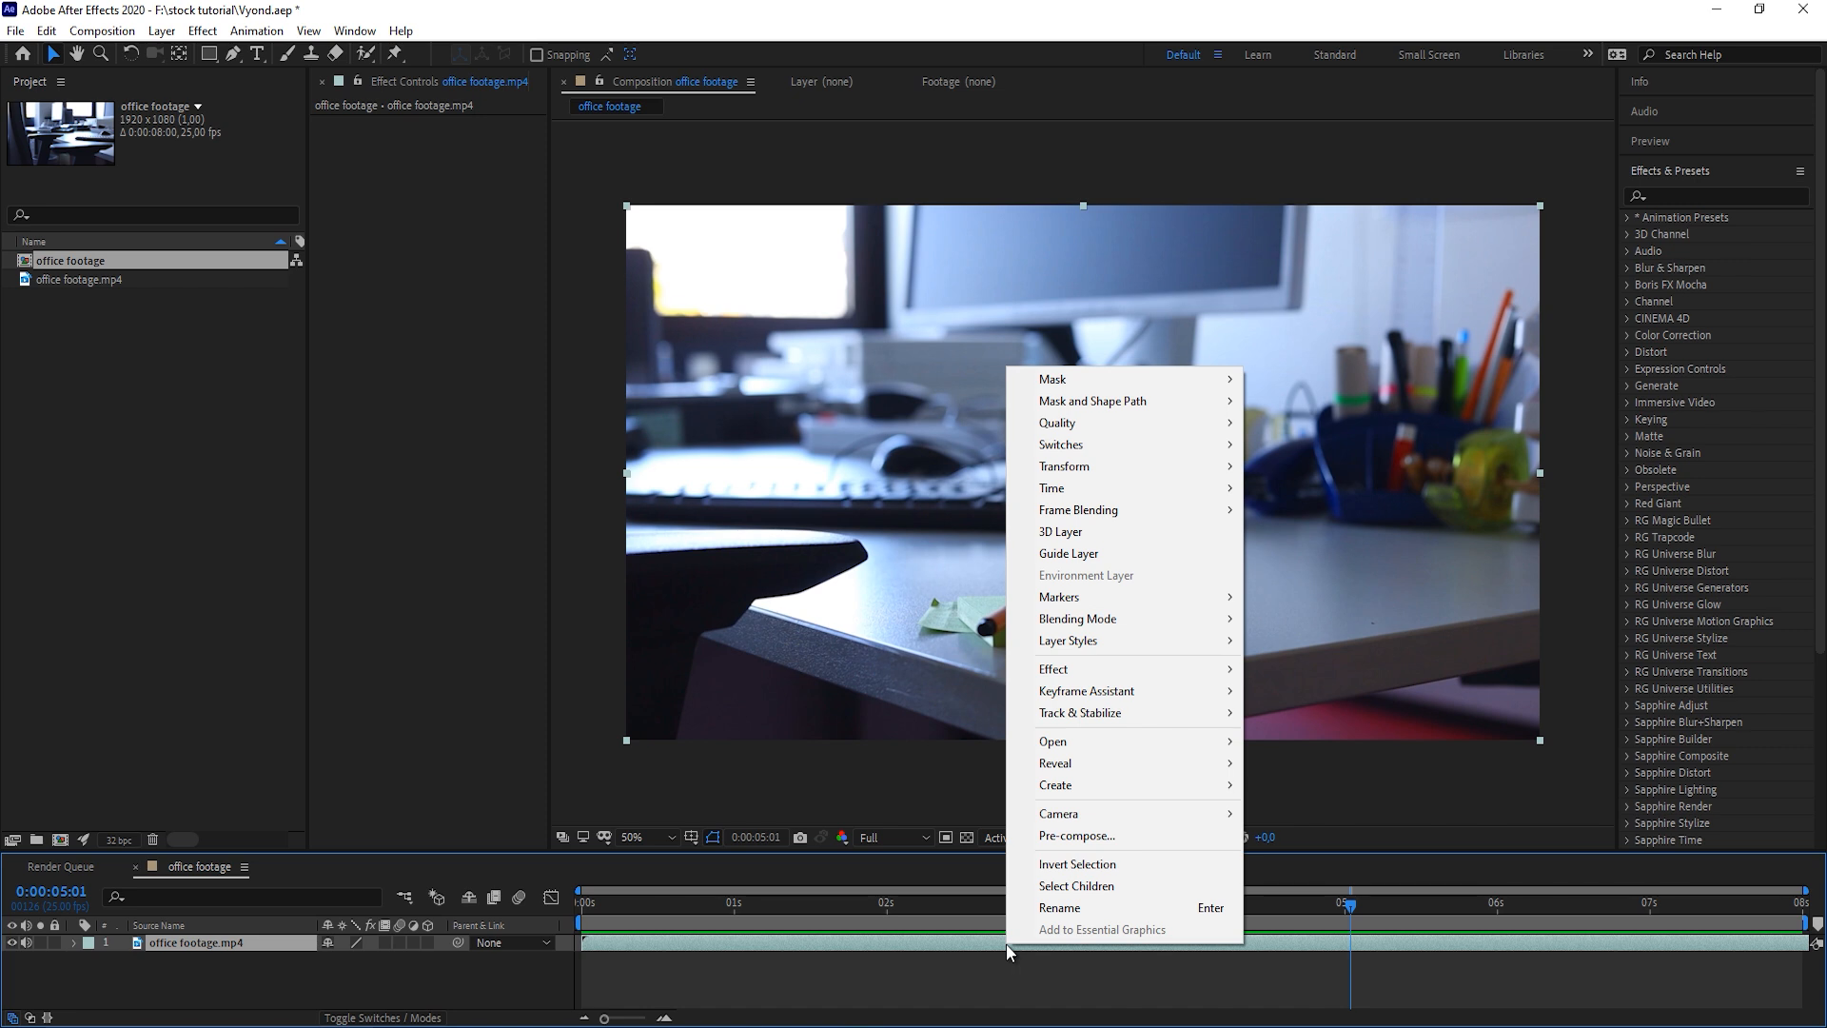
mouse_move(1169, 716)
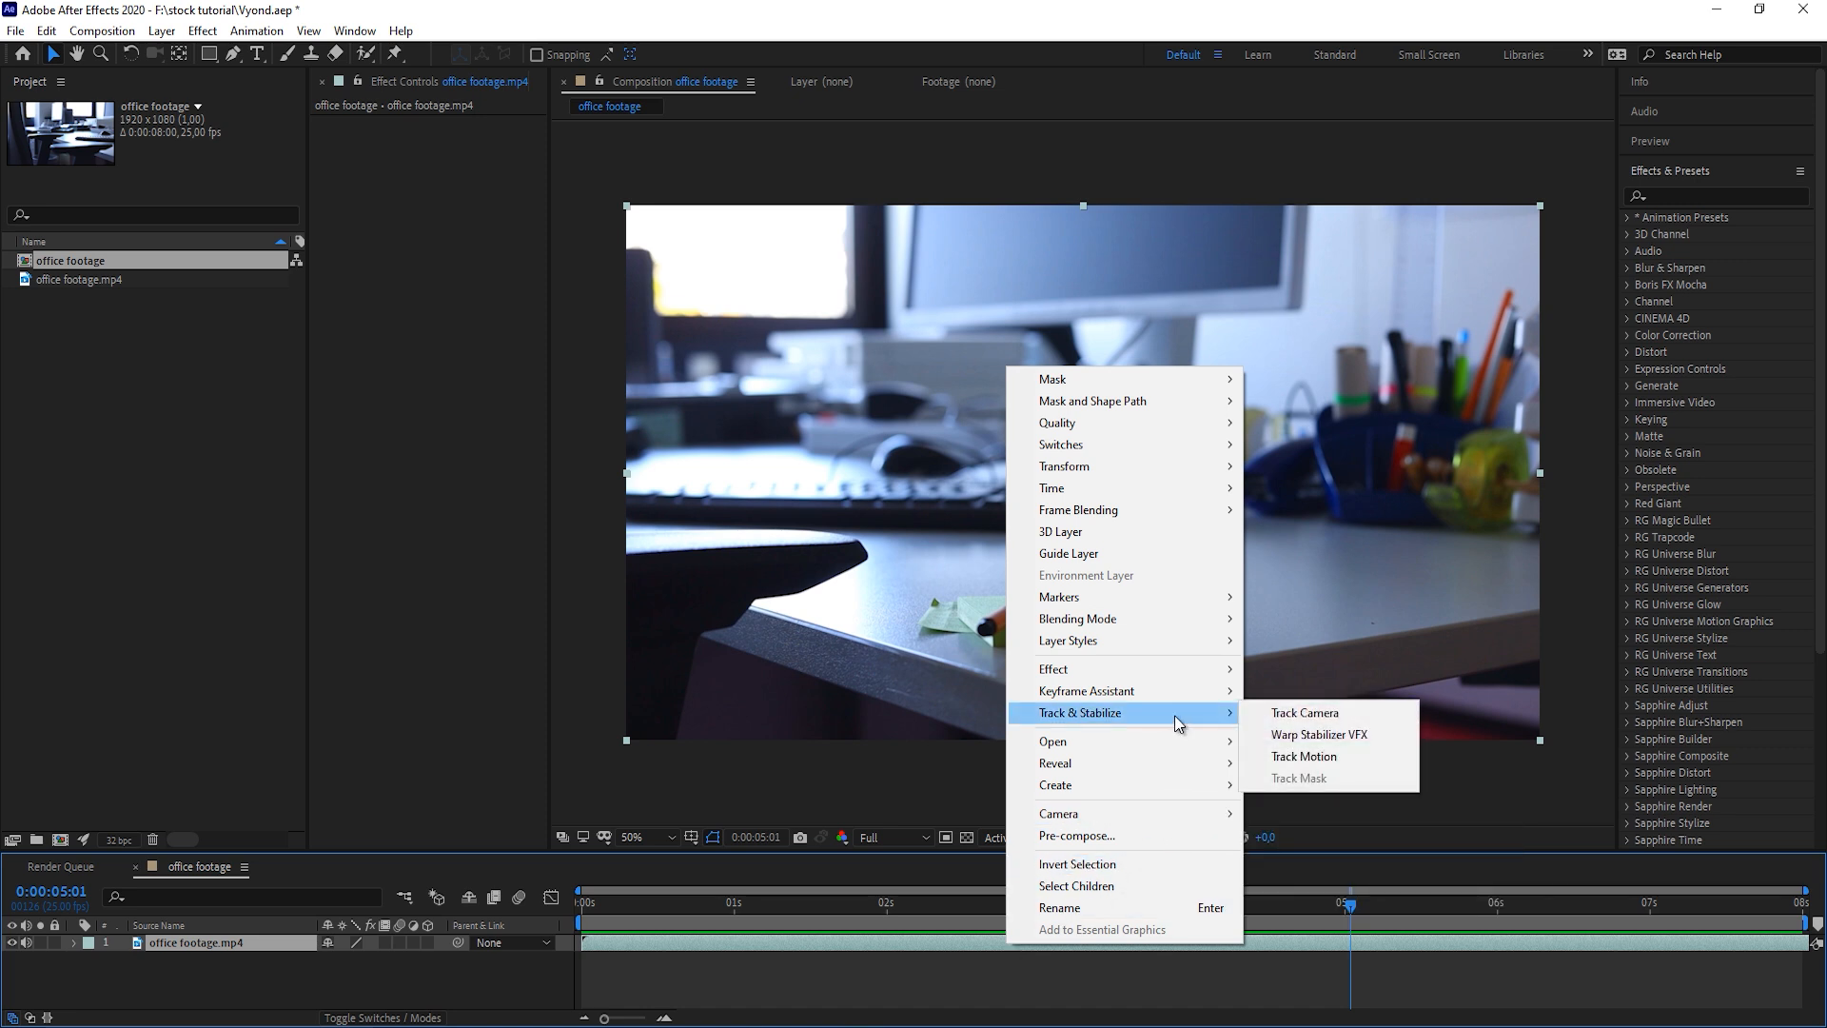
click(1323, 714)
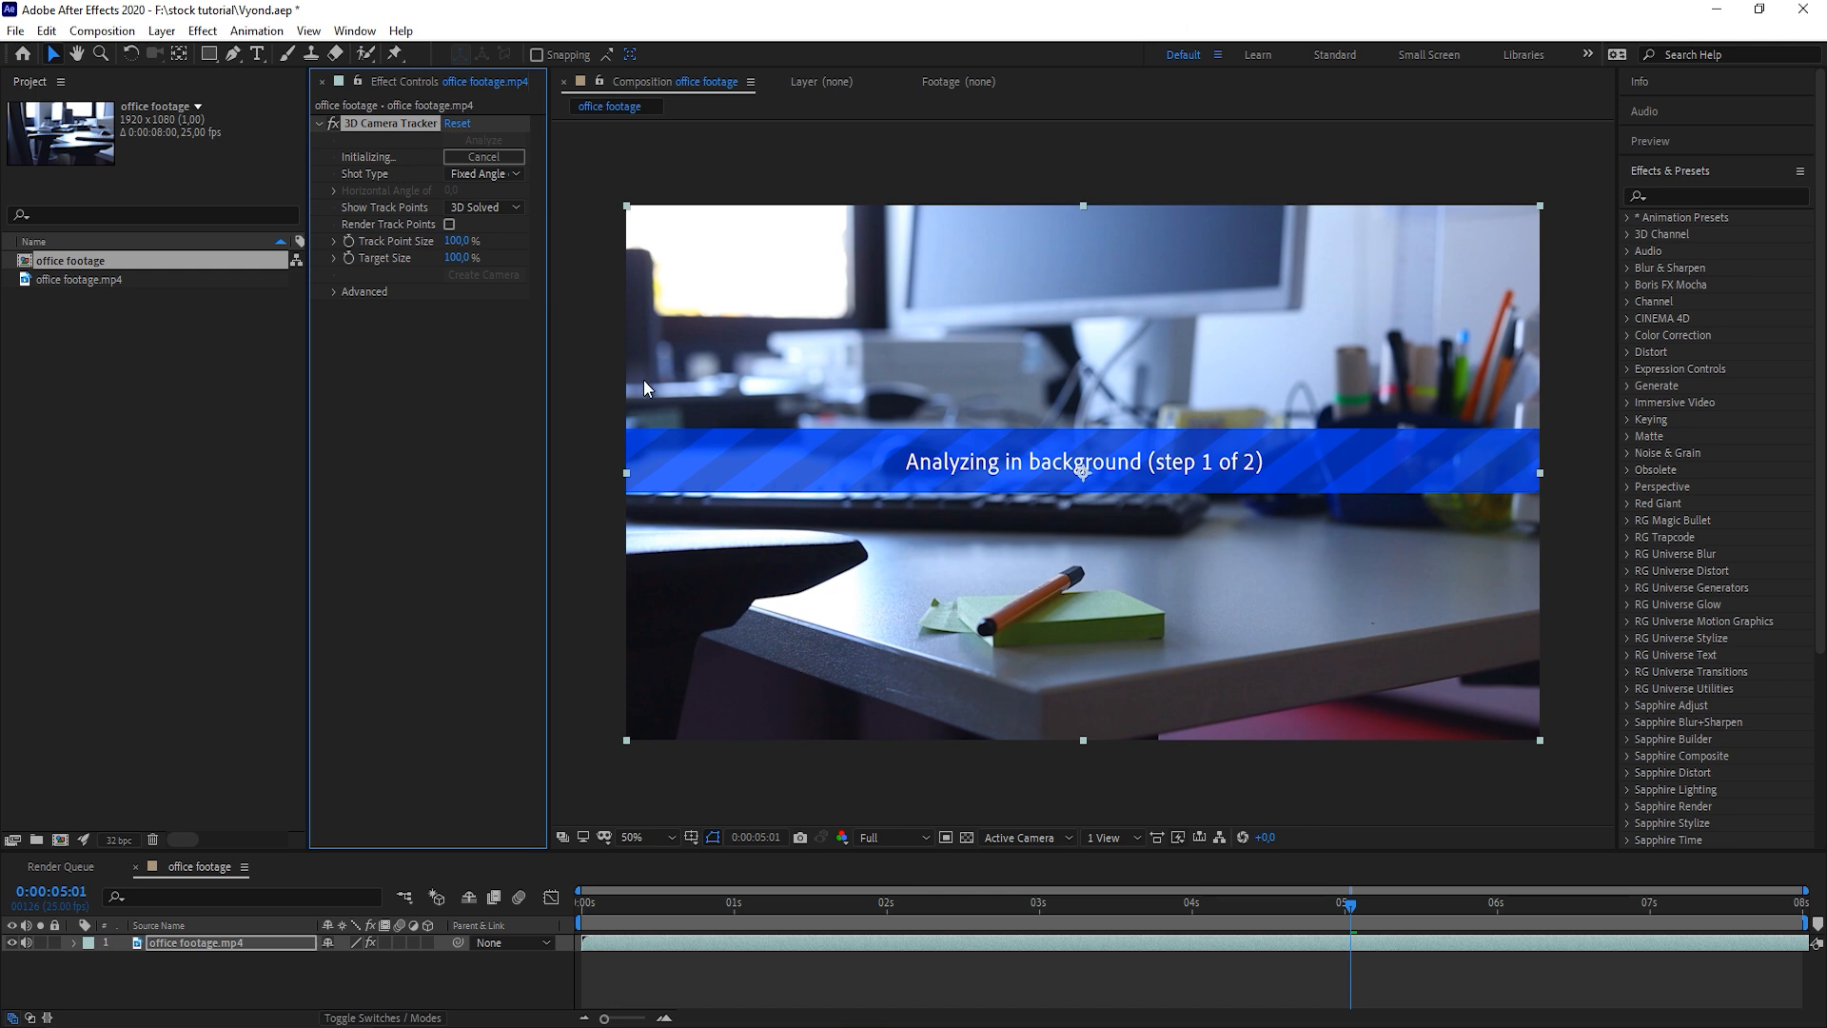
Enable Detailed Analysis in the 3D Camera Tracker's advanced settings
drag(550, 312, 713, 312)
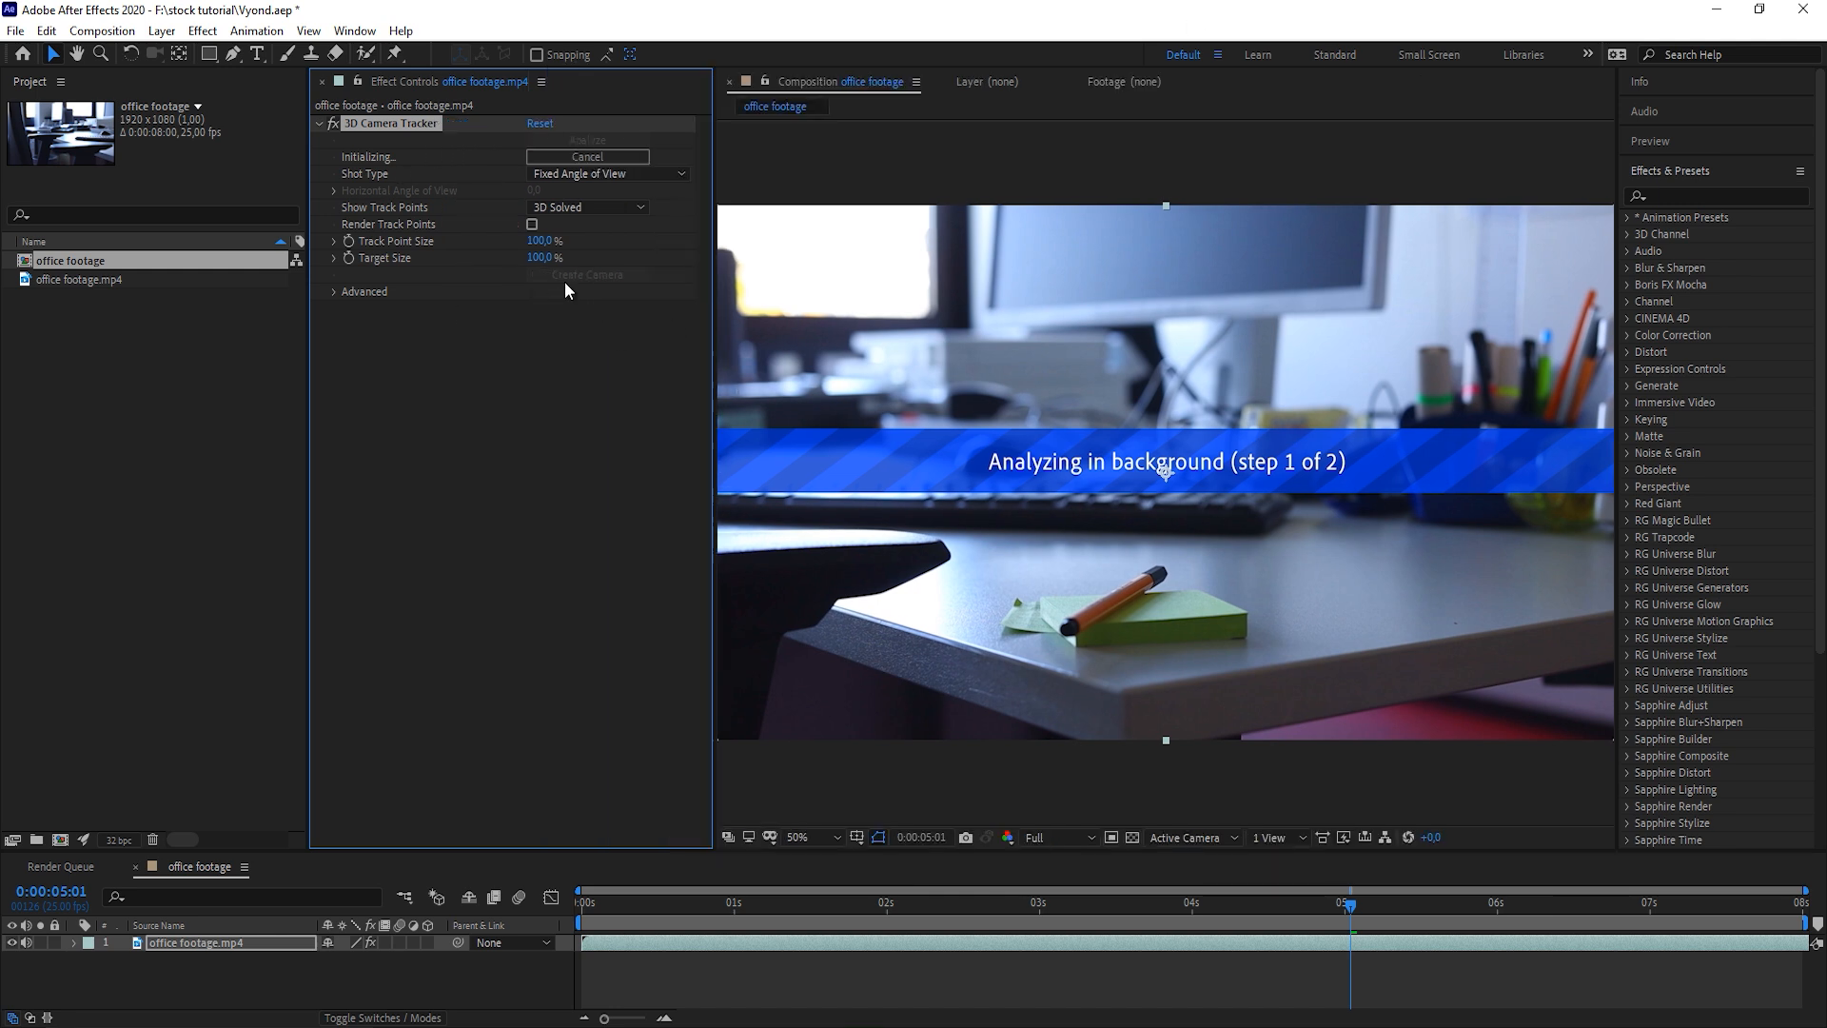
click(334, 292)
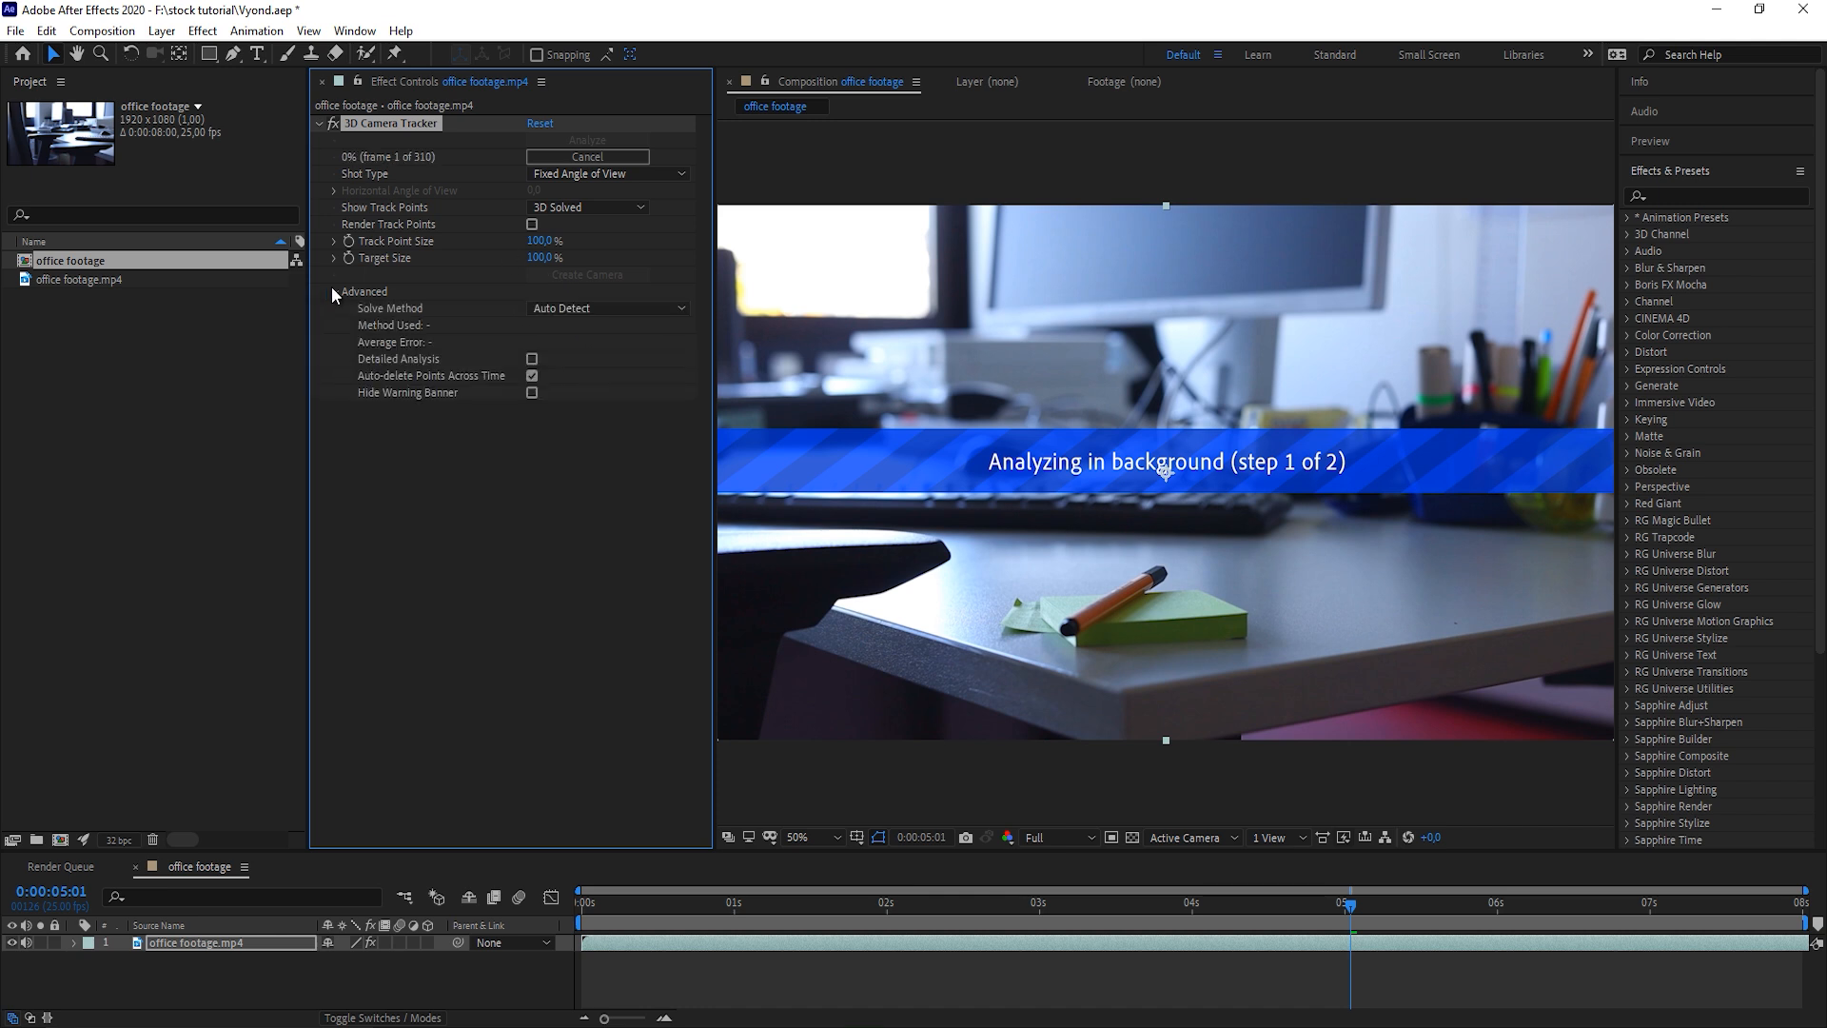
click(533, 360)
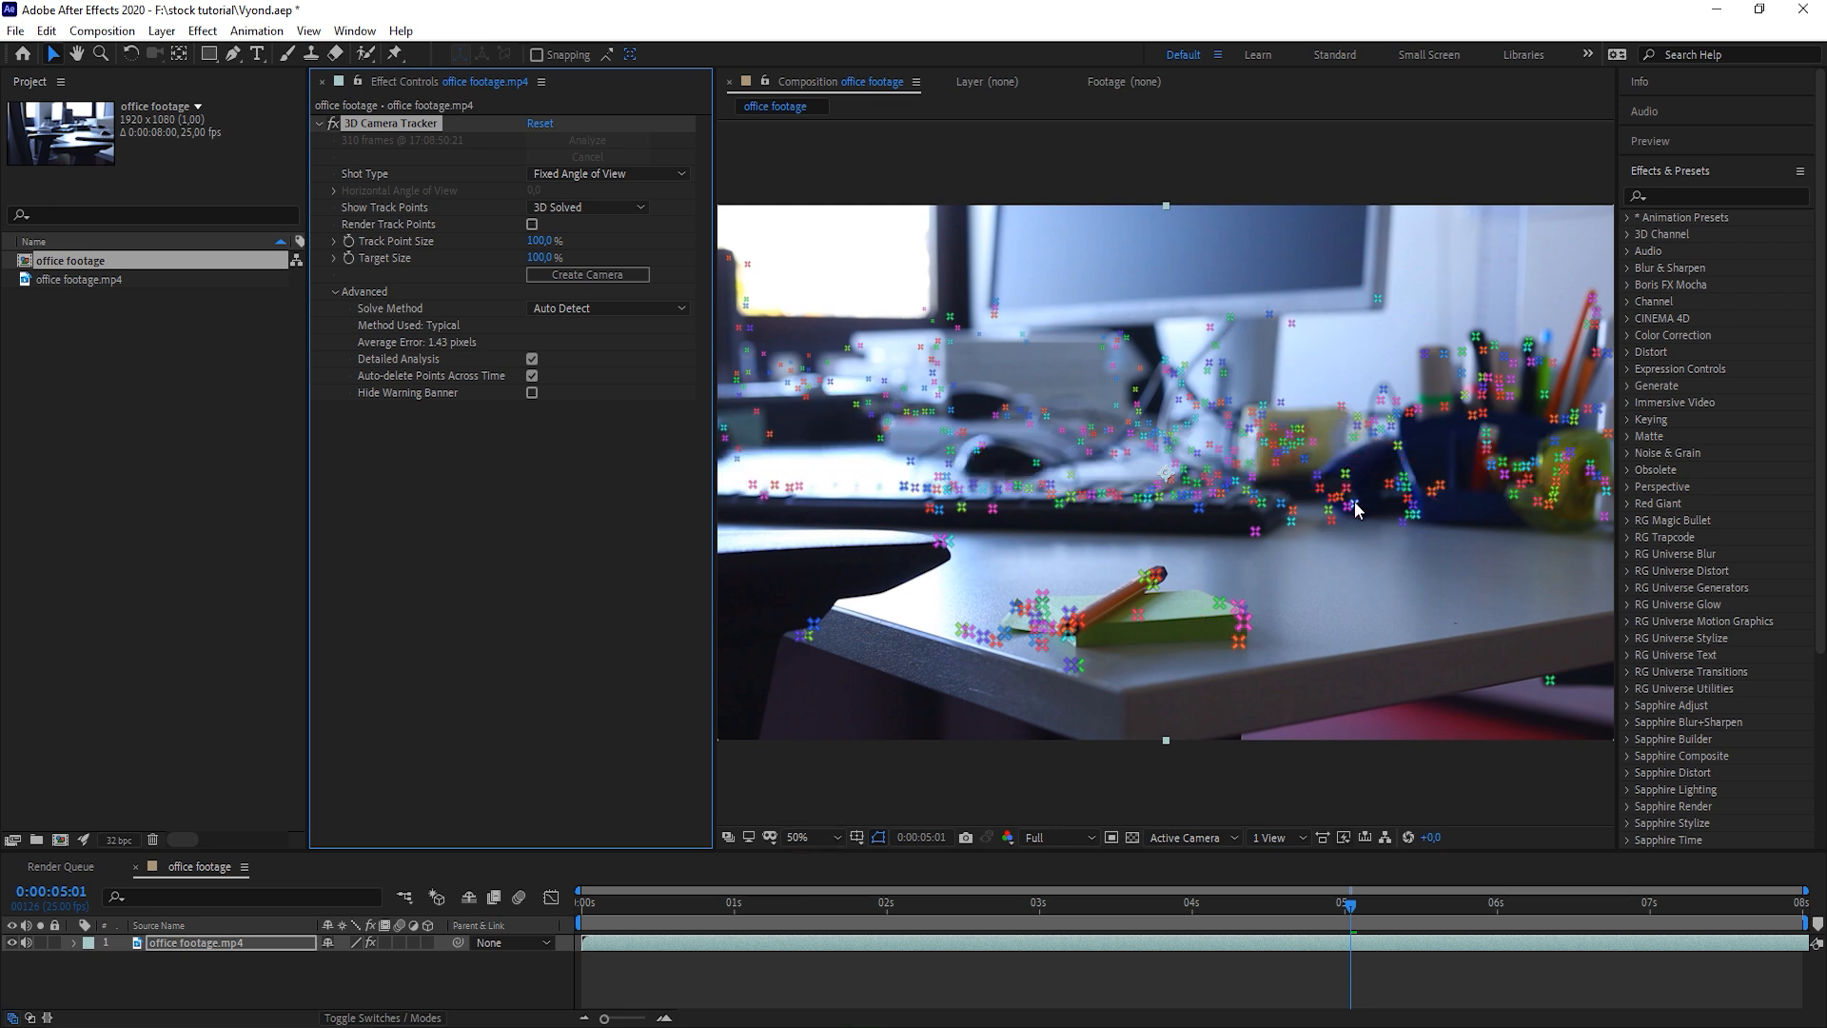
Go to 0:00:02:02 and delete the stray track point beside the desk's near corner
drag(713, 453, 569, 469)
drag(1351, 911, 897, 911)
click(954, 651)
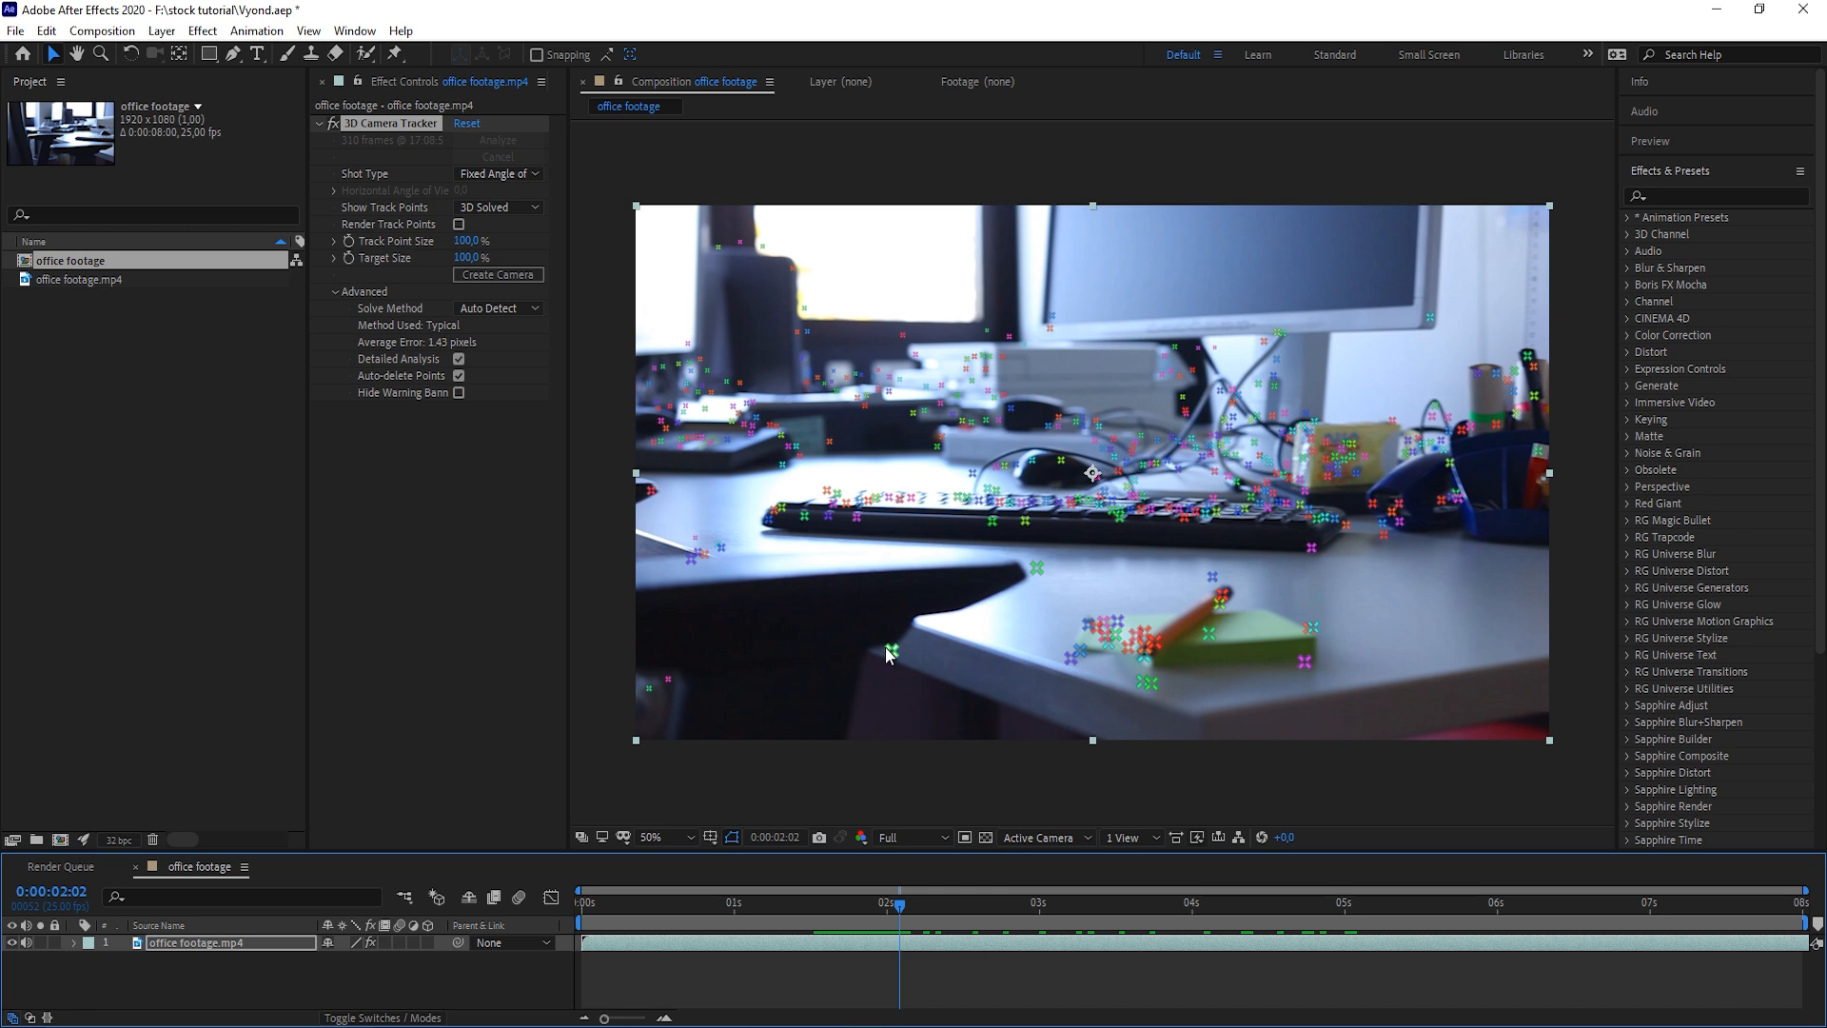
click(986, 620)
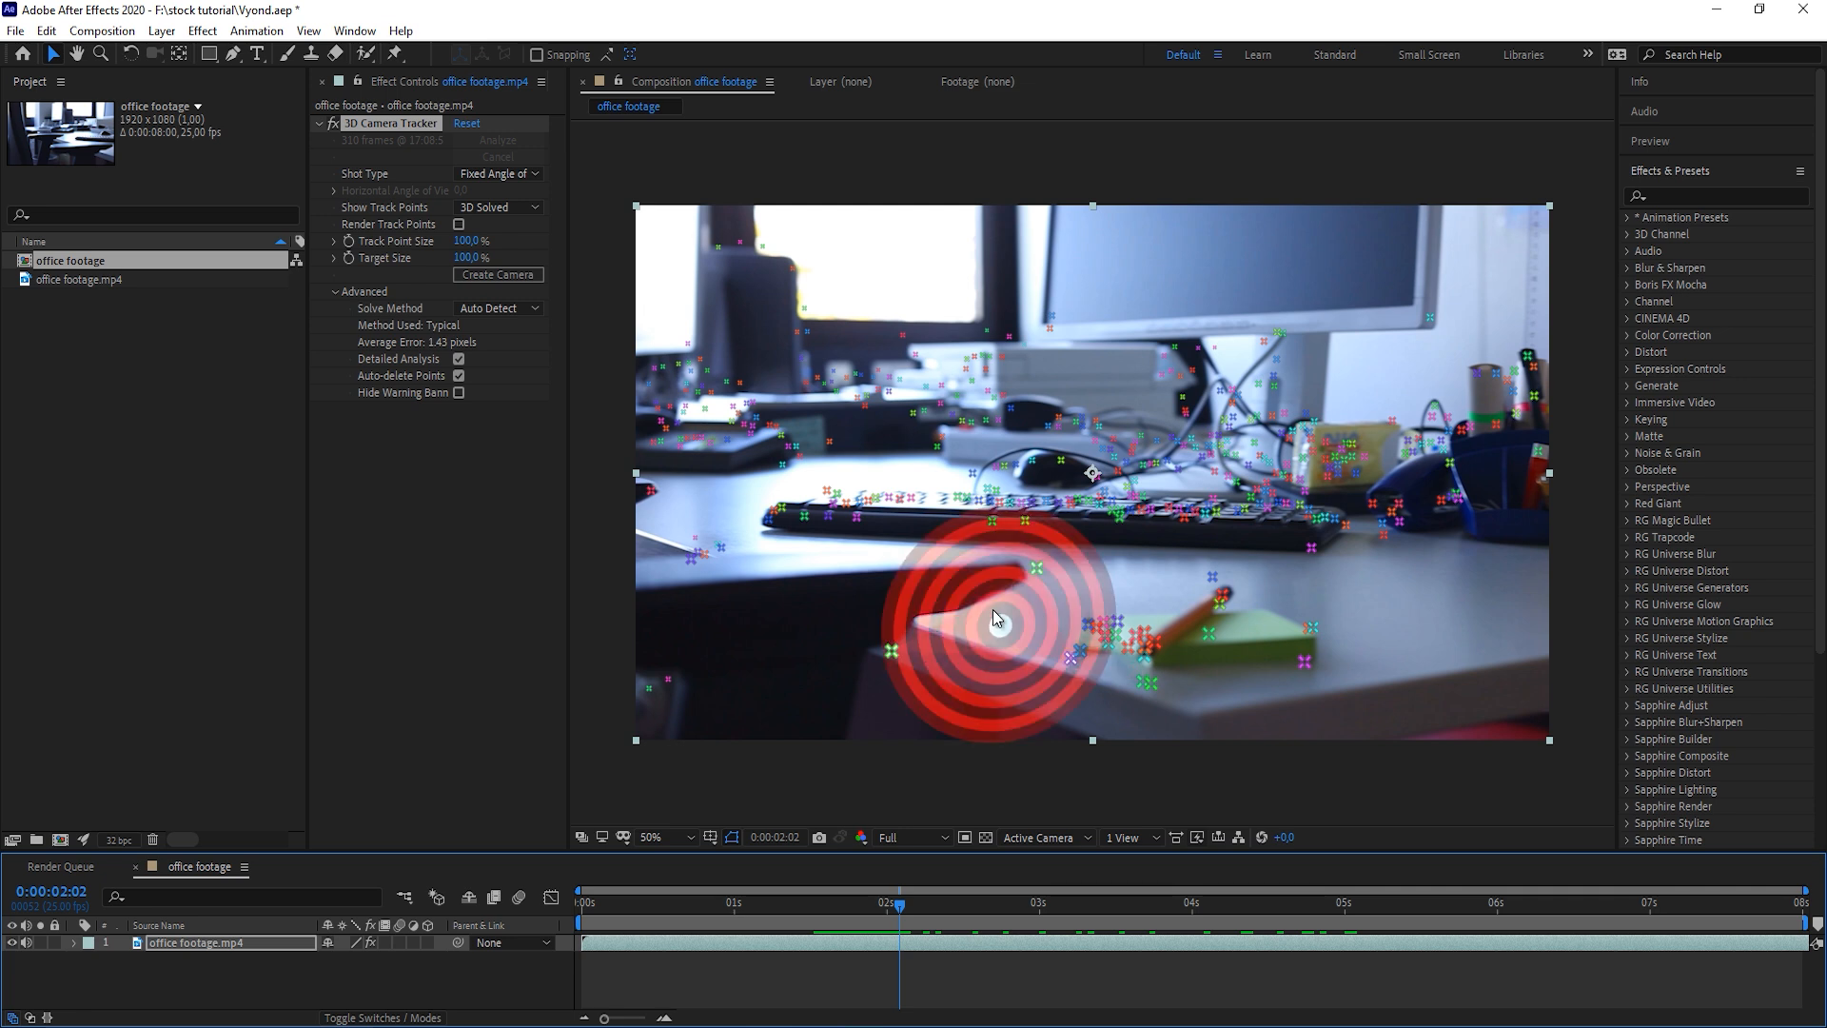
click(892, 653)
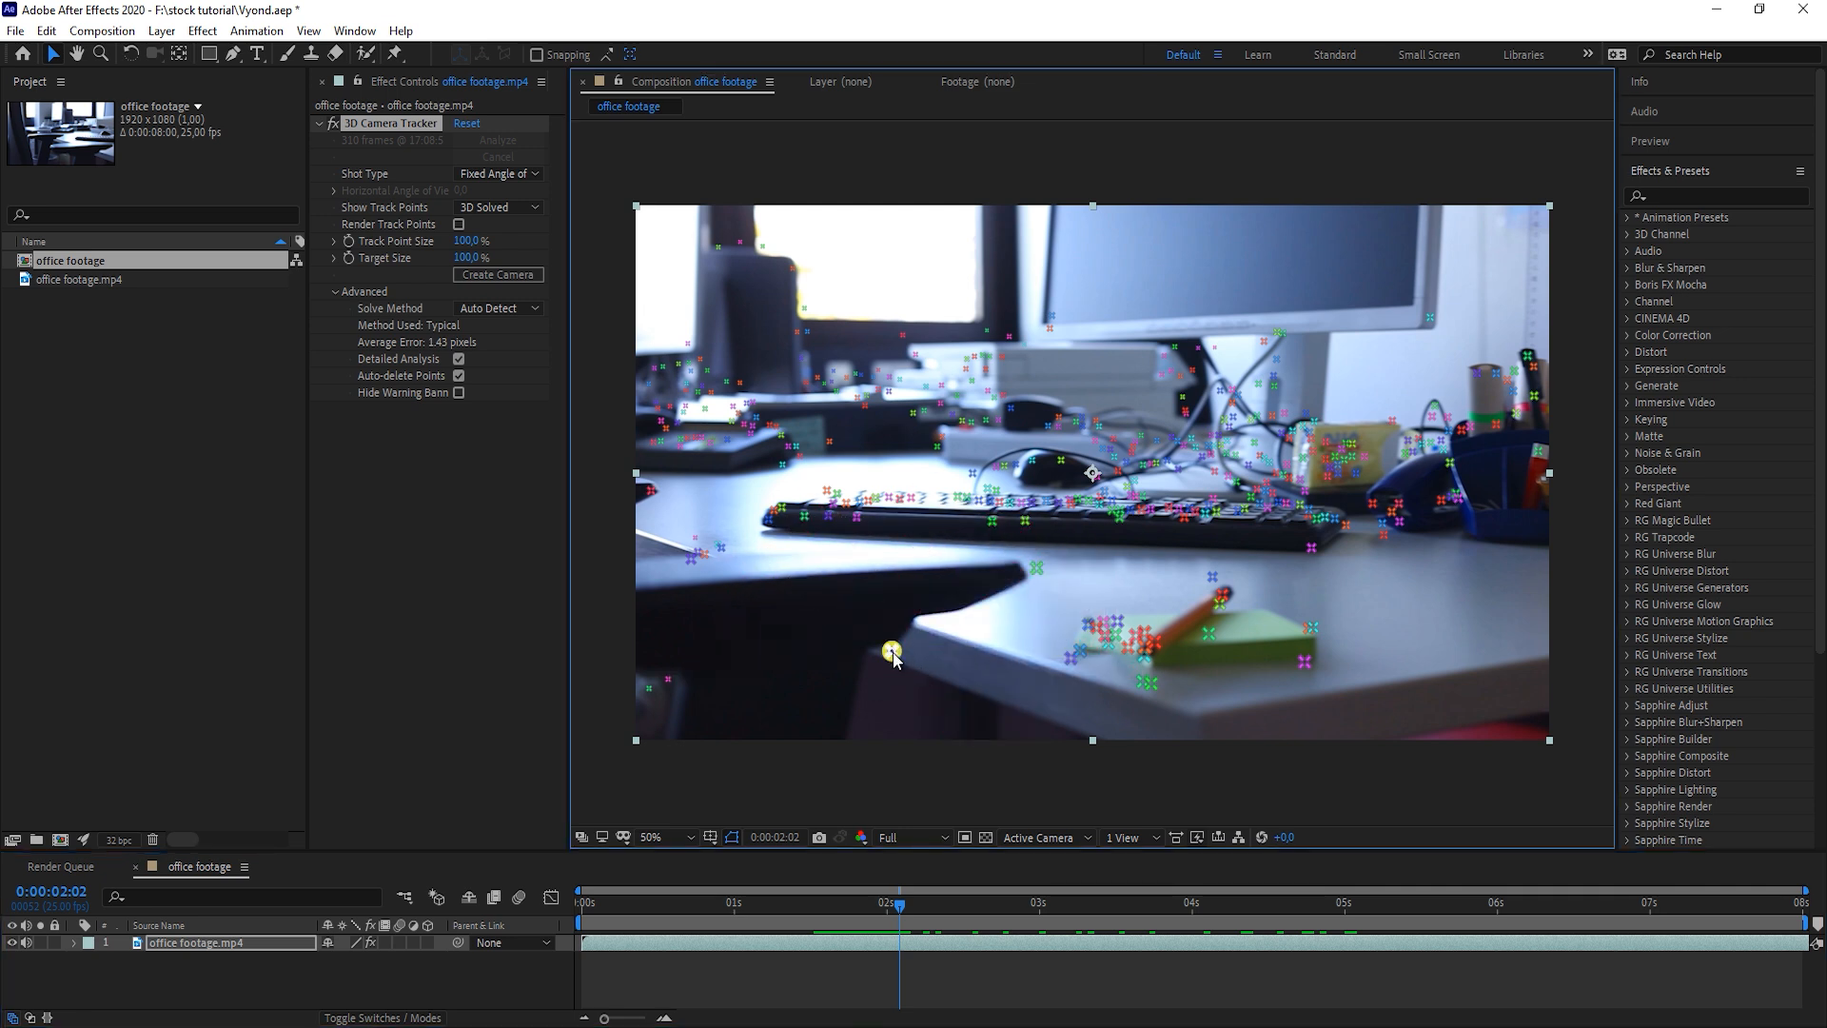
key(Delete)
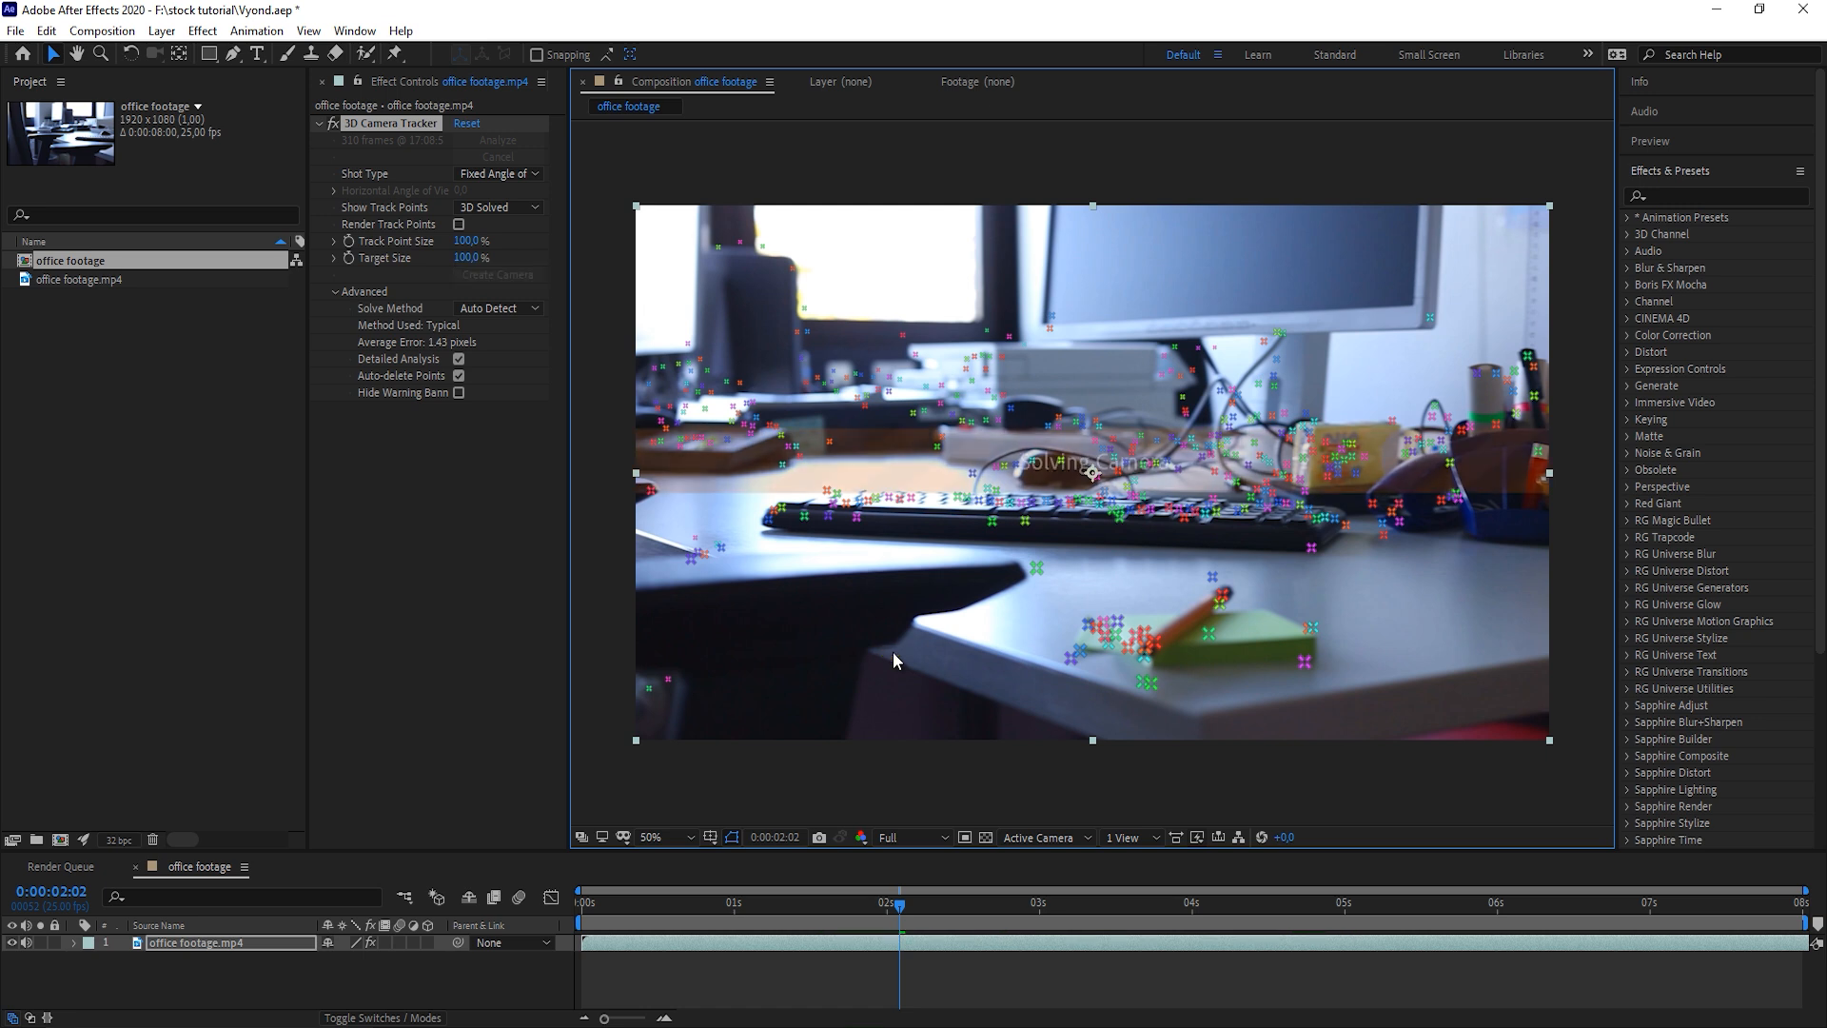
click(1023, 462)
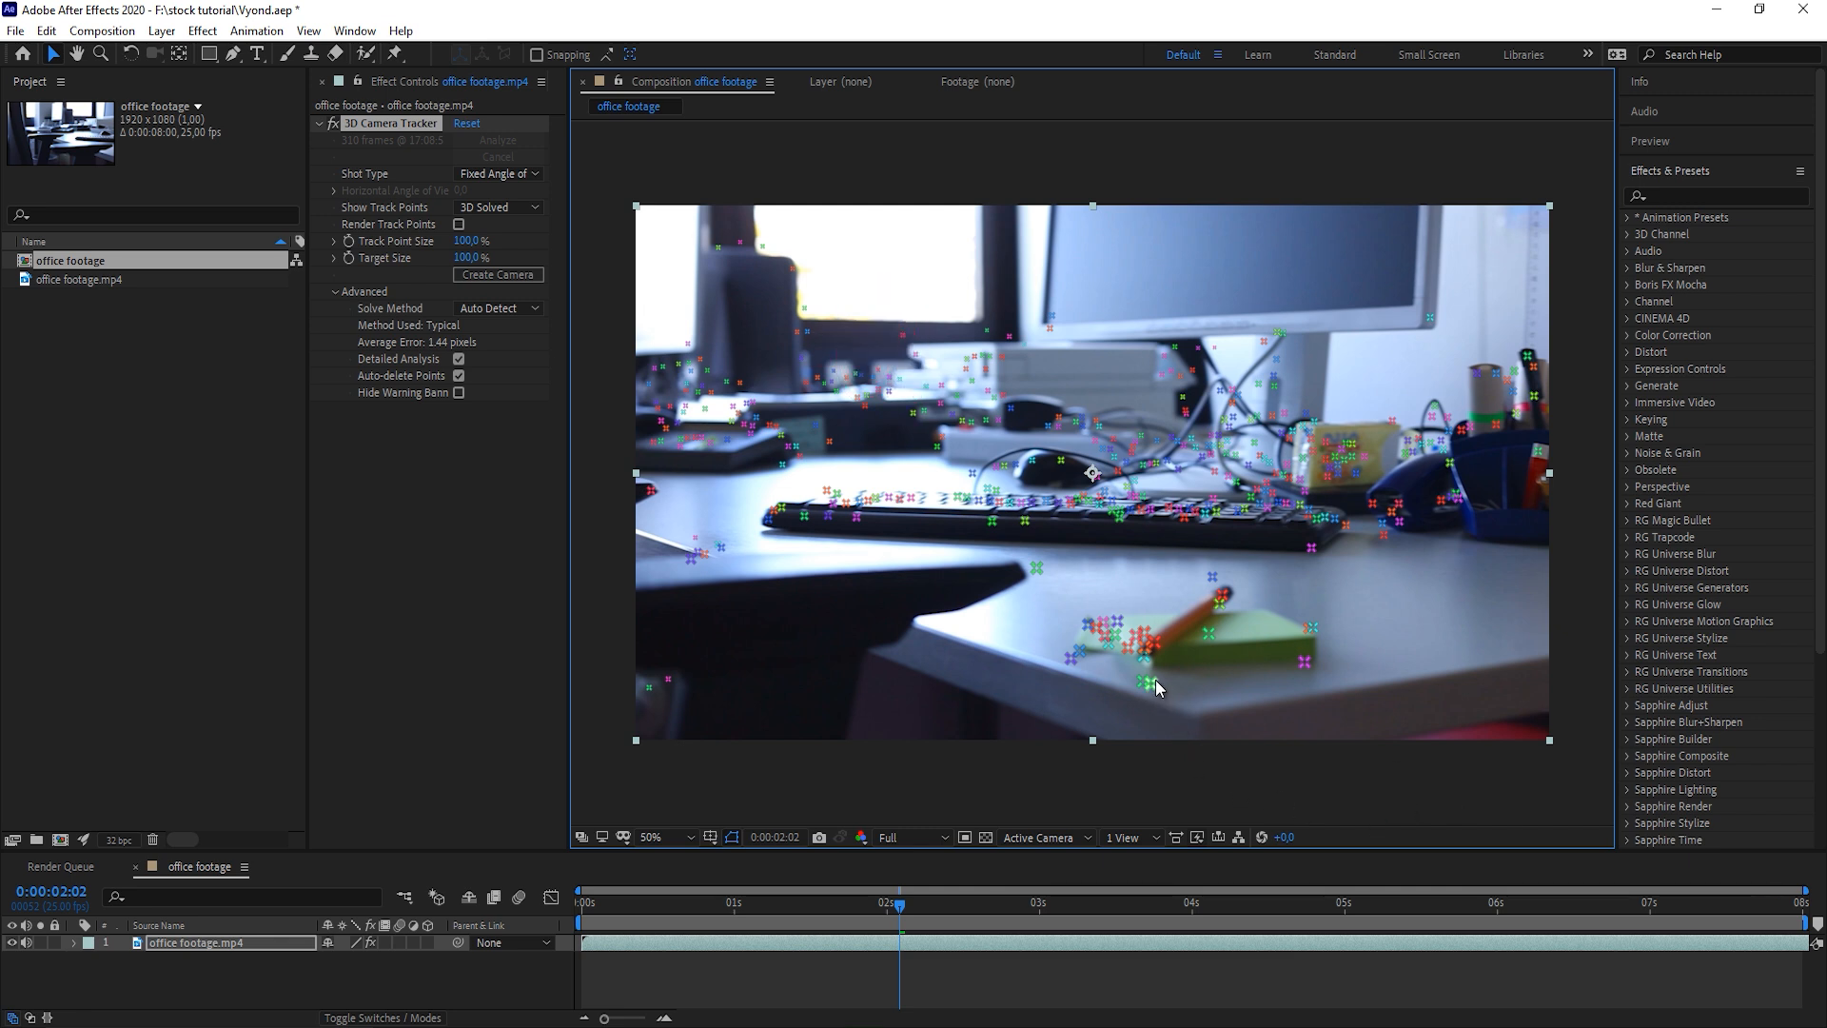
Try a larger Track Point Size for the 3D Camera Tracker and undo it
drag(462, 241, 664, 241)
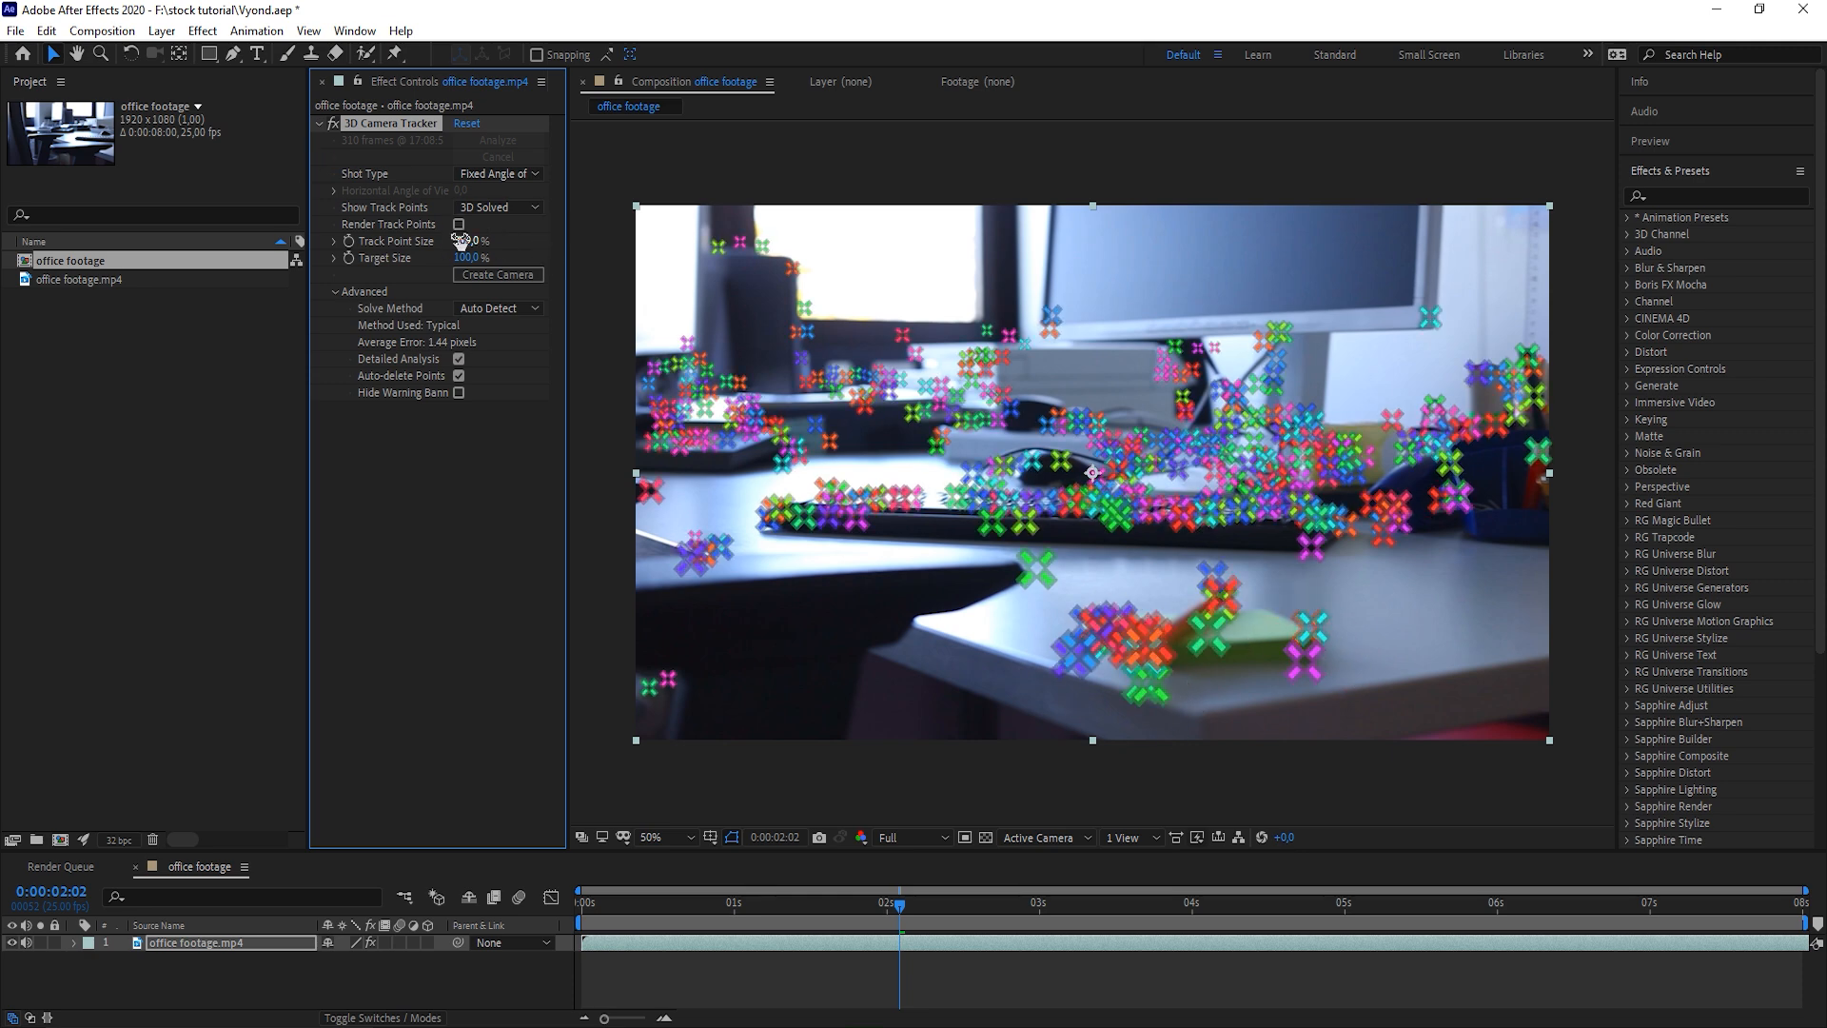
key(ctrl+z)
At 0:00:07:14, select four track points on the desk surface so the target lies flat on the desktop
drag(761, 898, 1123, 973)
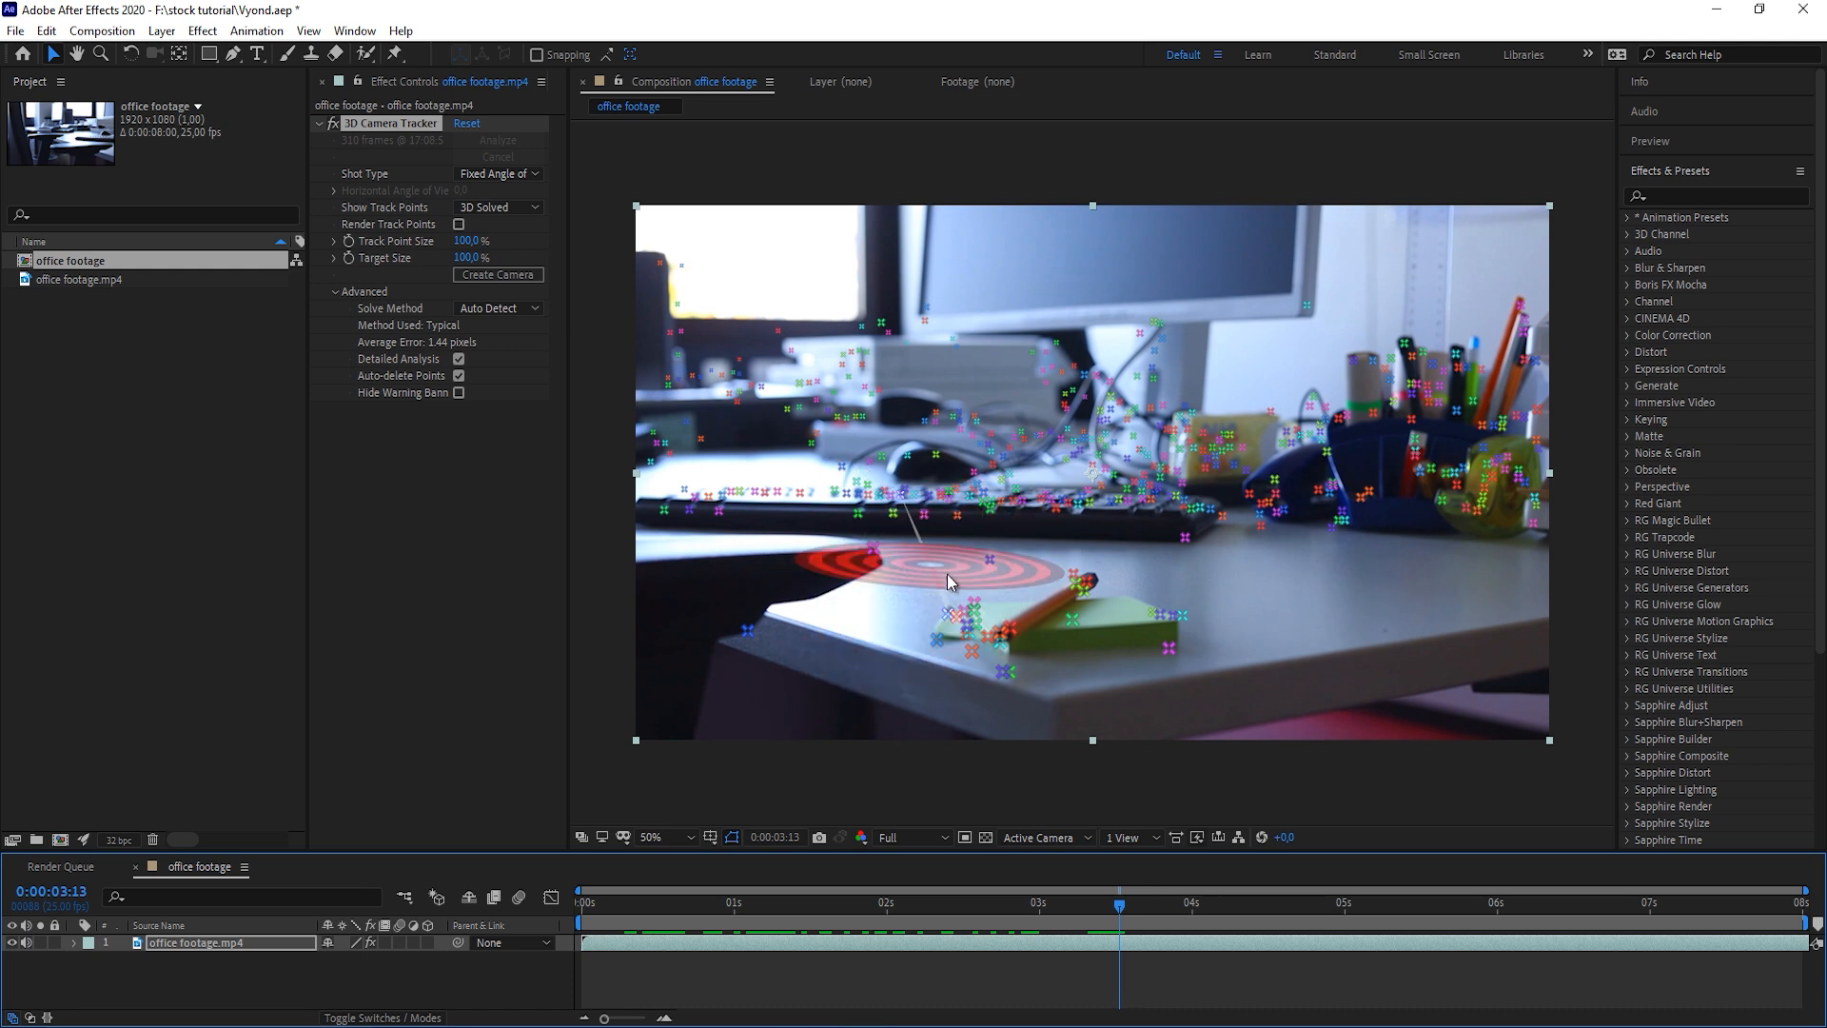
drag(1139, 912, 1740, 915)
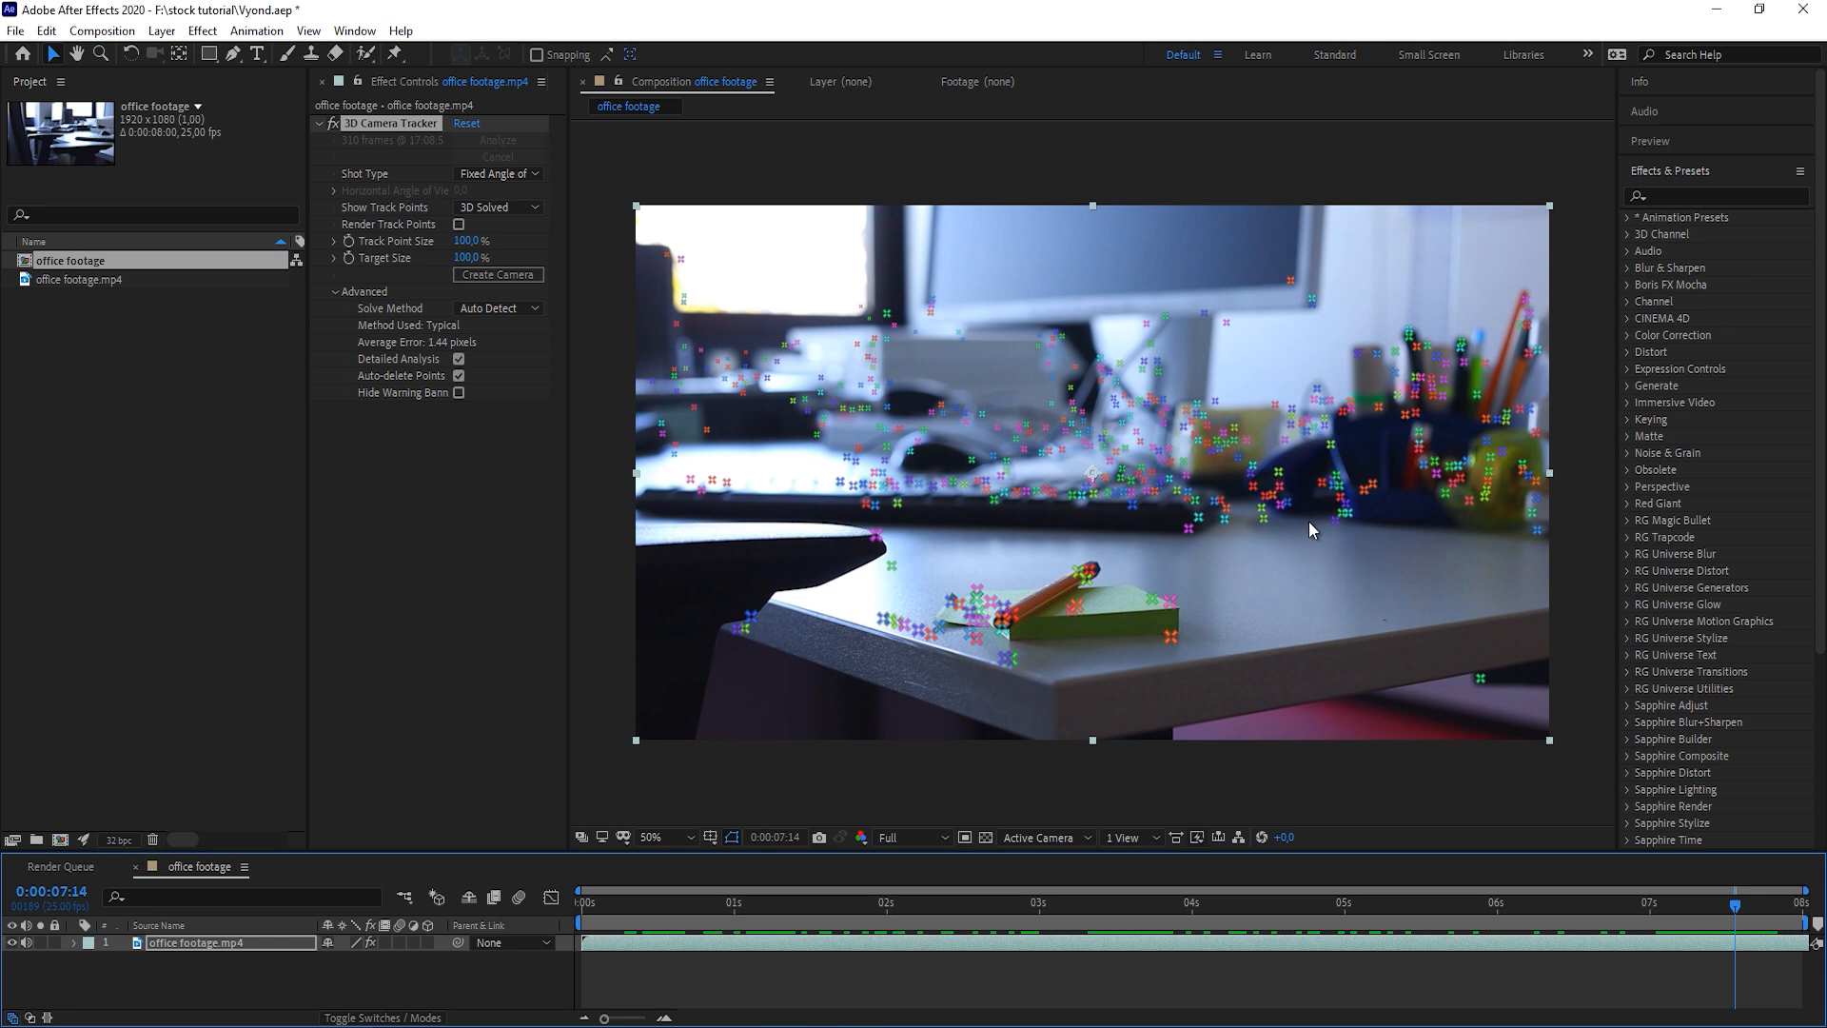
click(1334, 522)
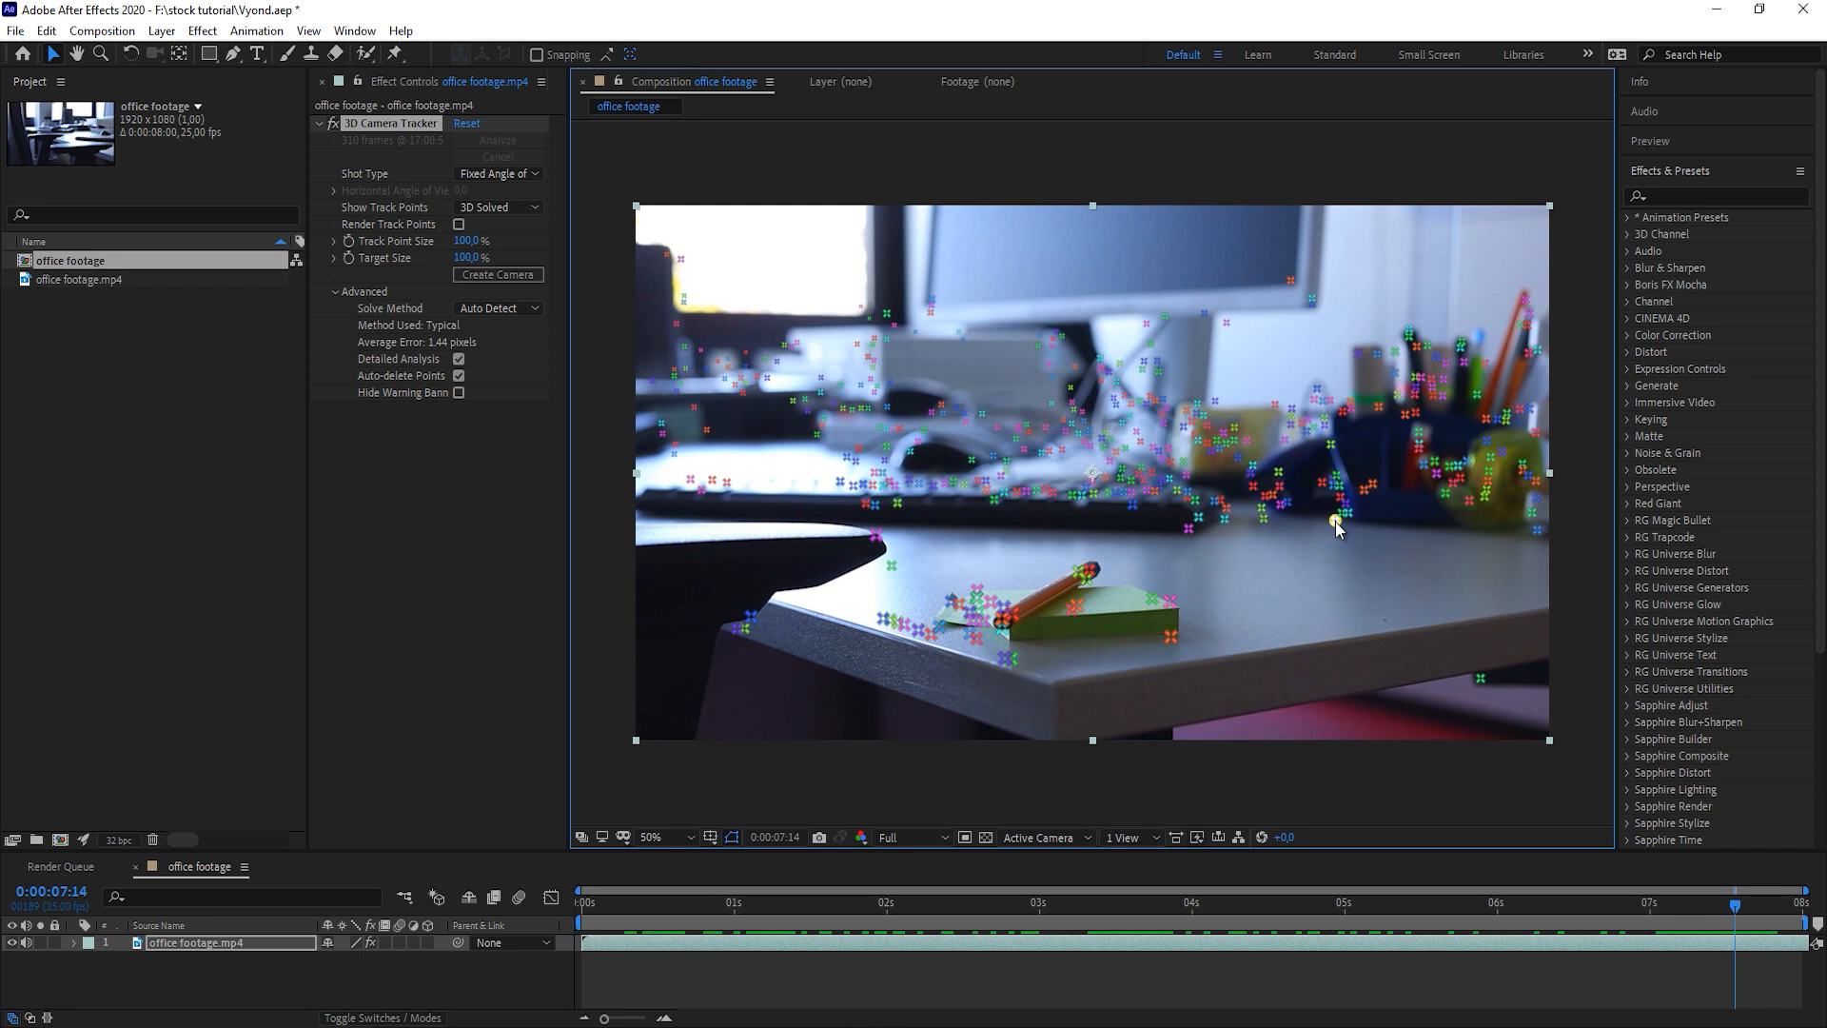
shift+click(951, 603)
shift+click(1171, 636)
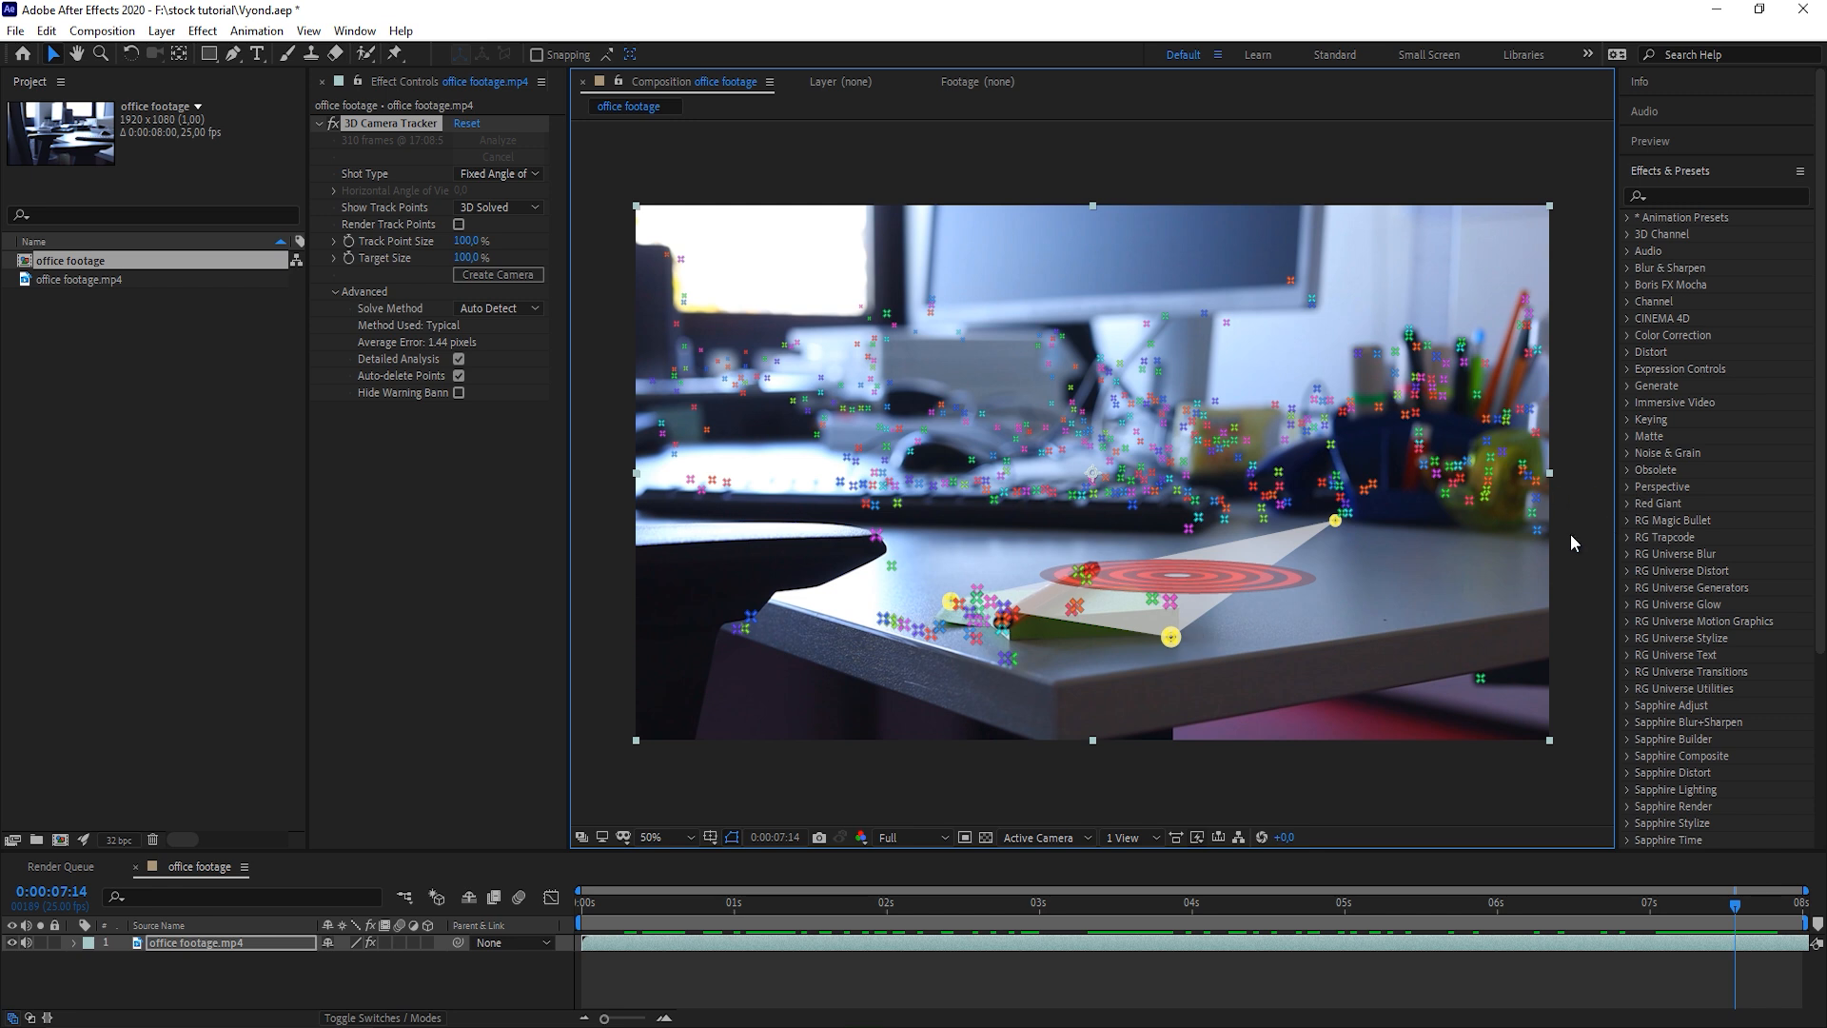
shift+click(1539, 529)
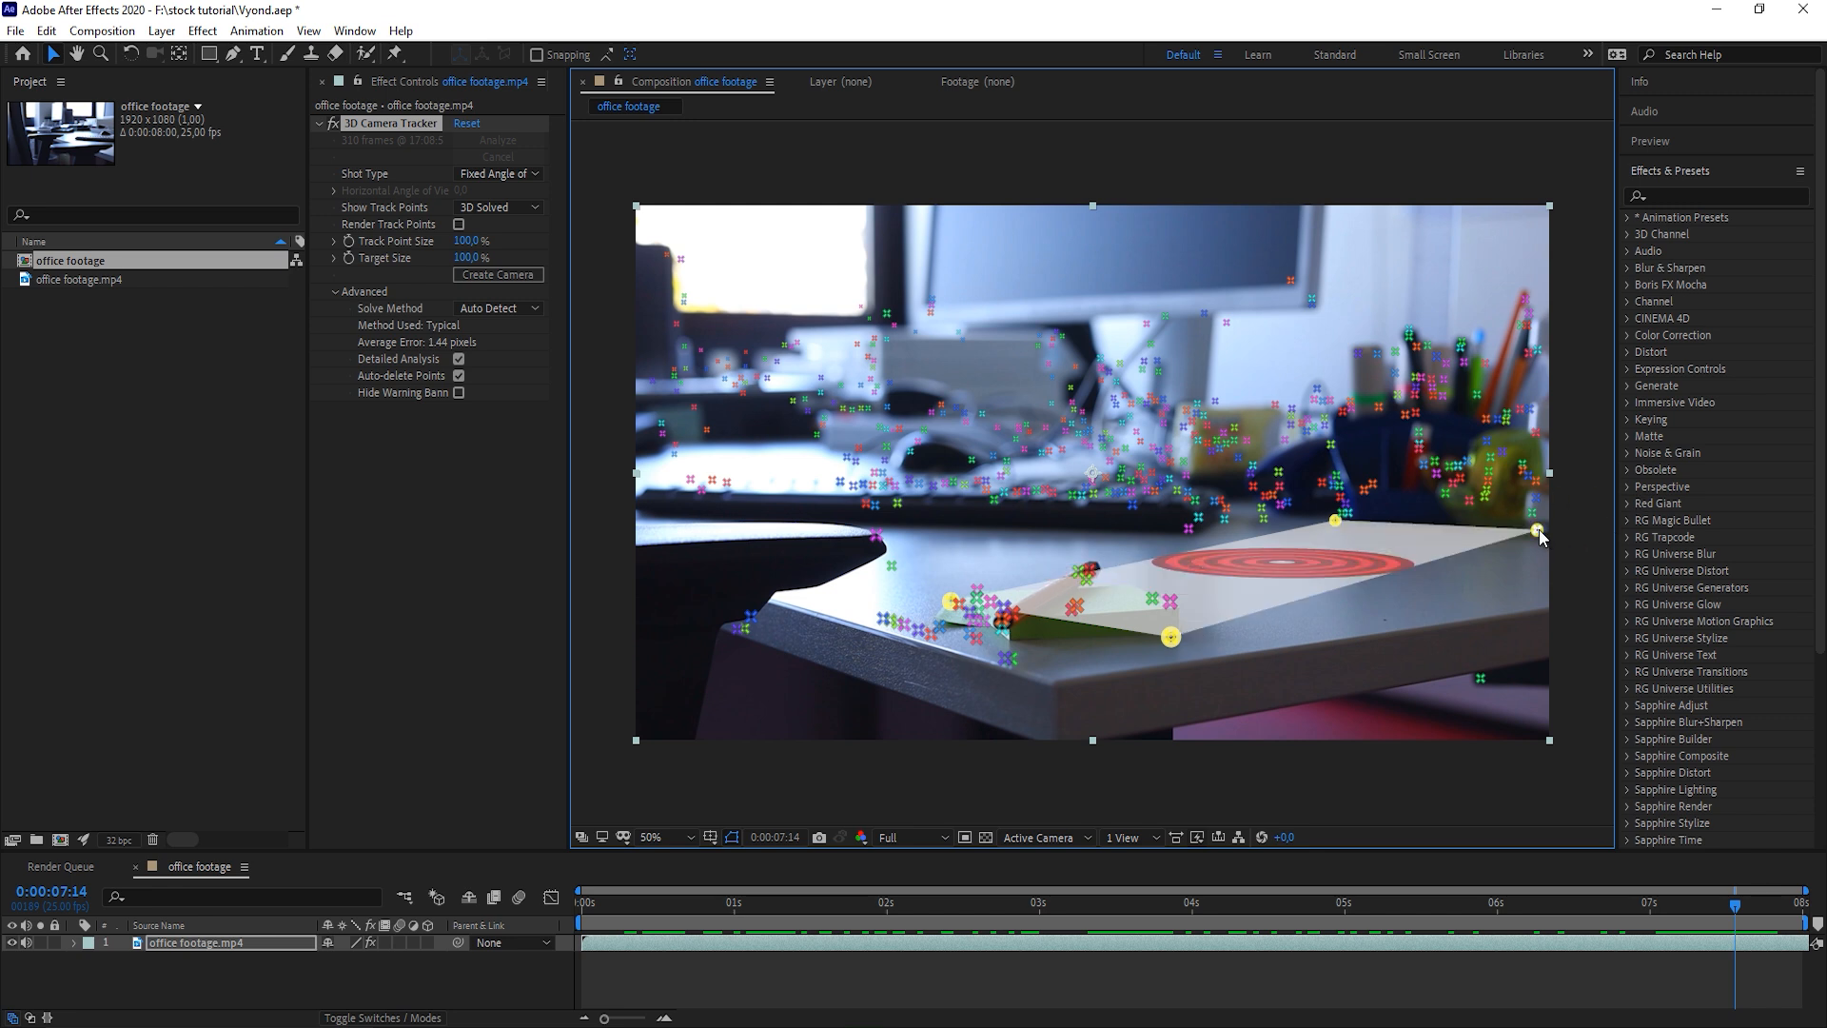
shift+click(702, 489)
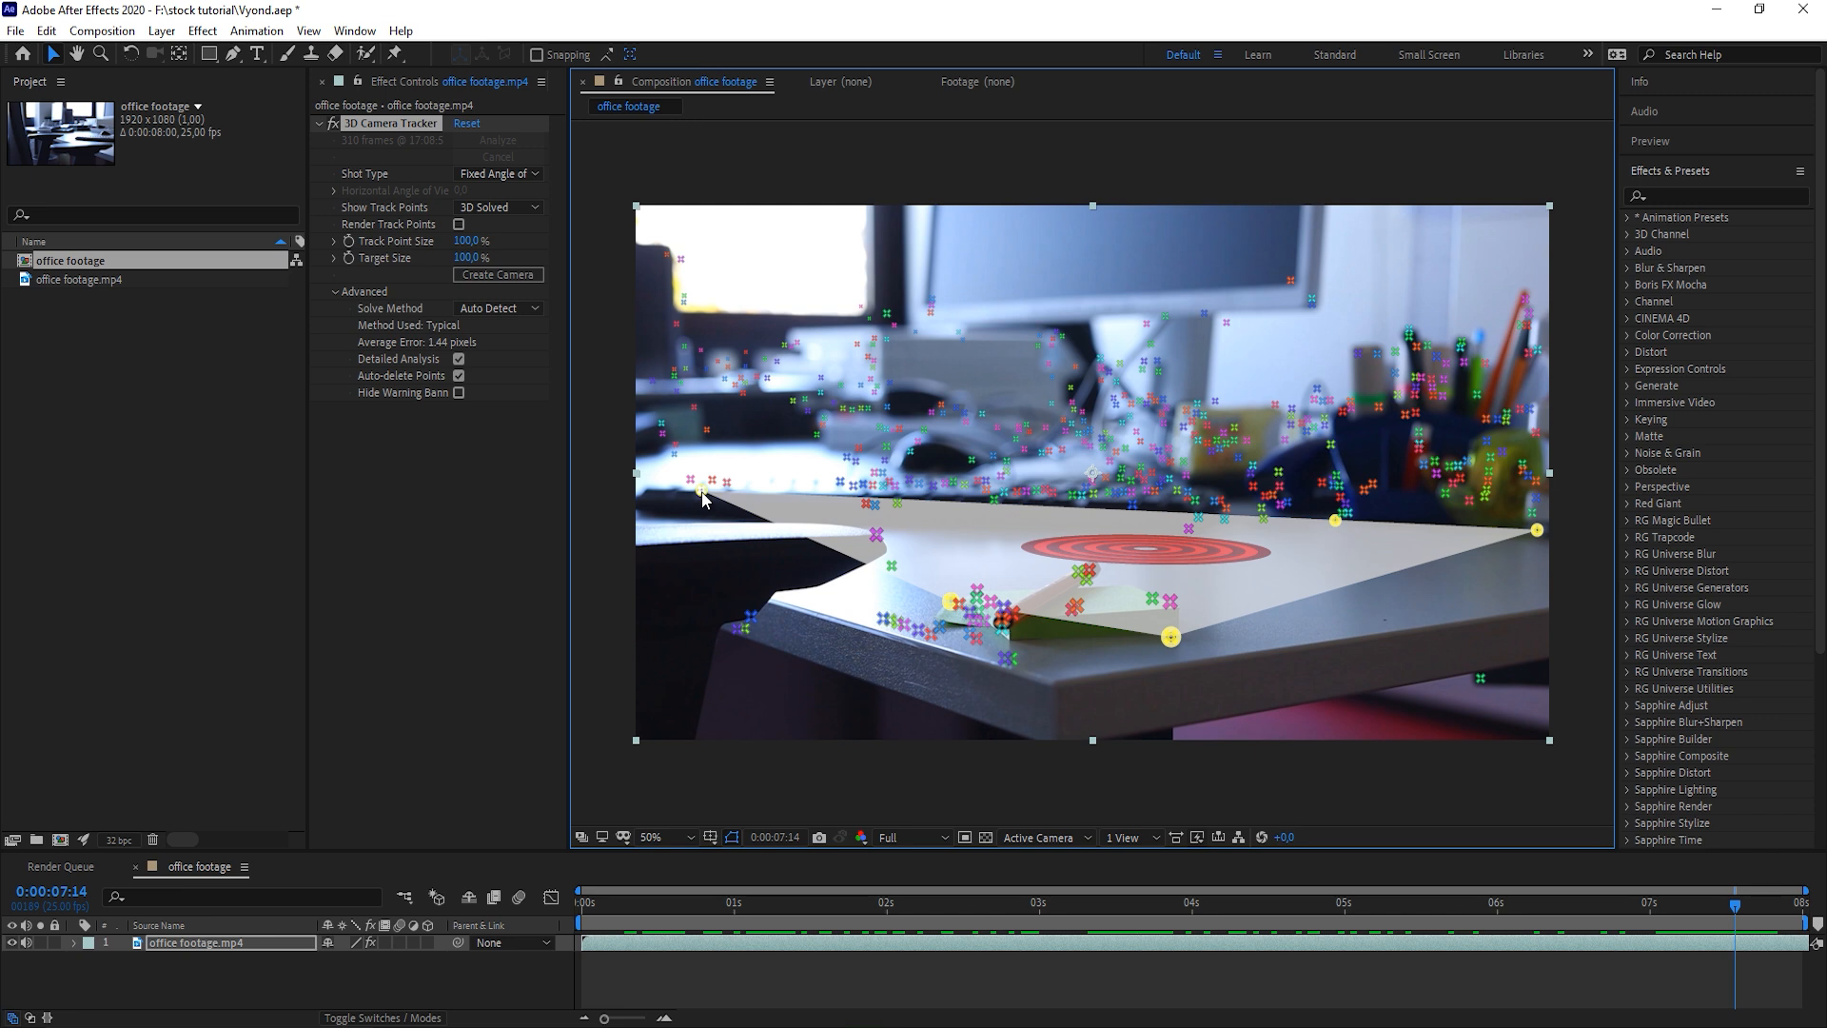
shift+click(703, 492)
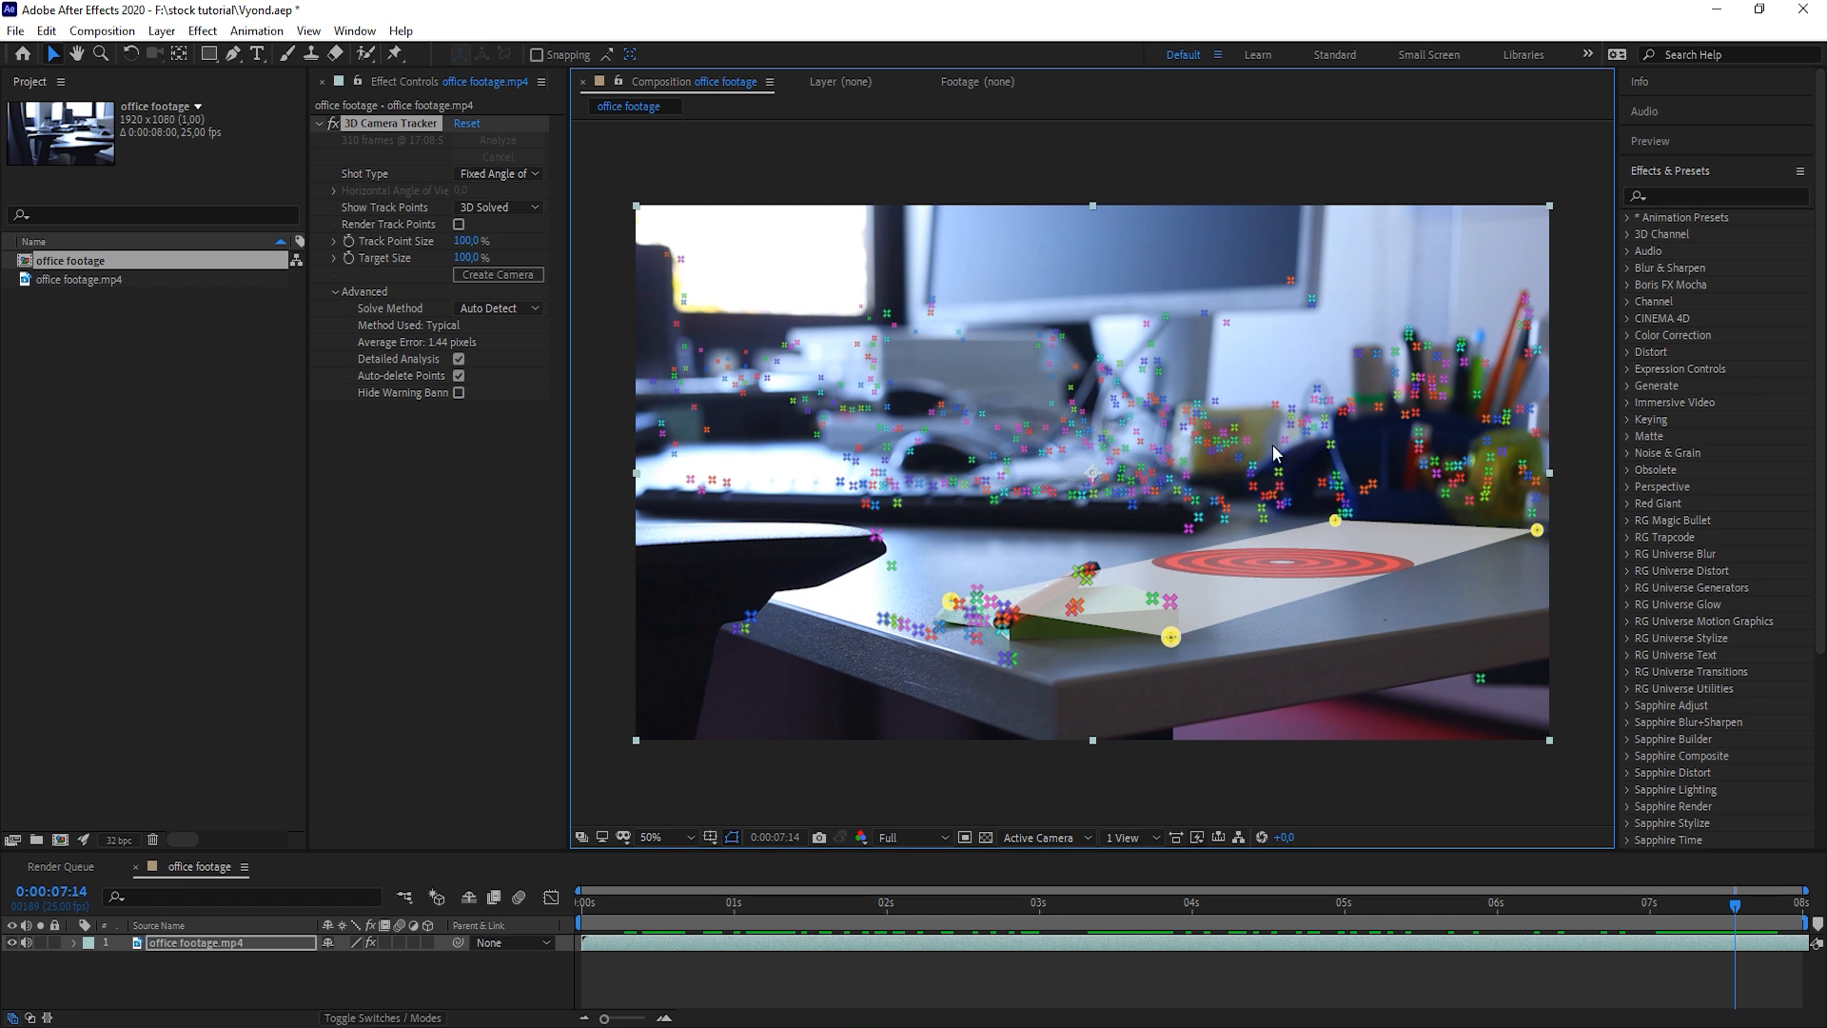
Create a solid and camera from the selected track points and check the solid's tracking at about 0:00:03:22
right_click(1172, 647)
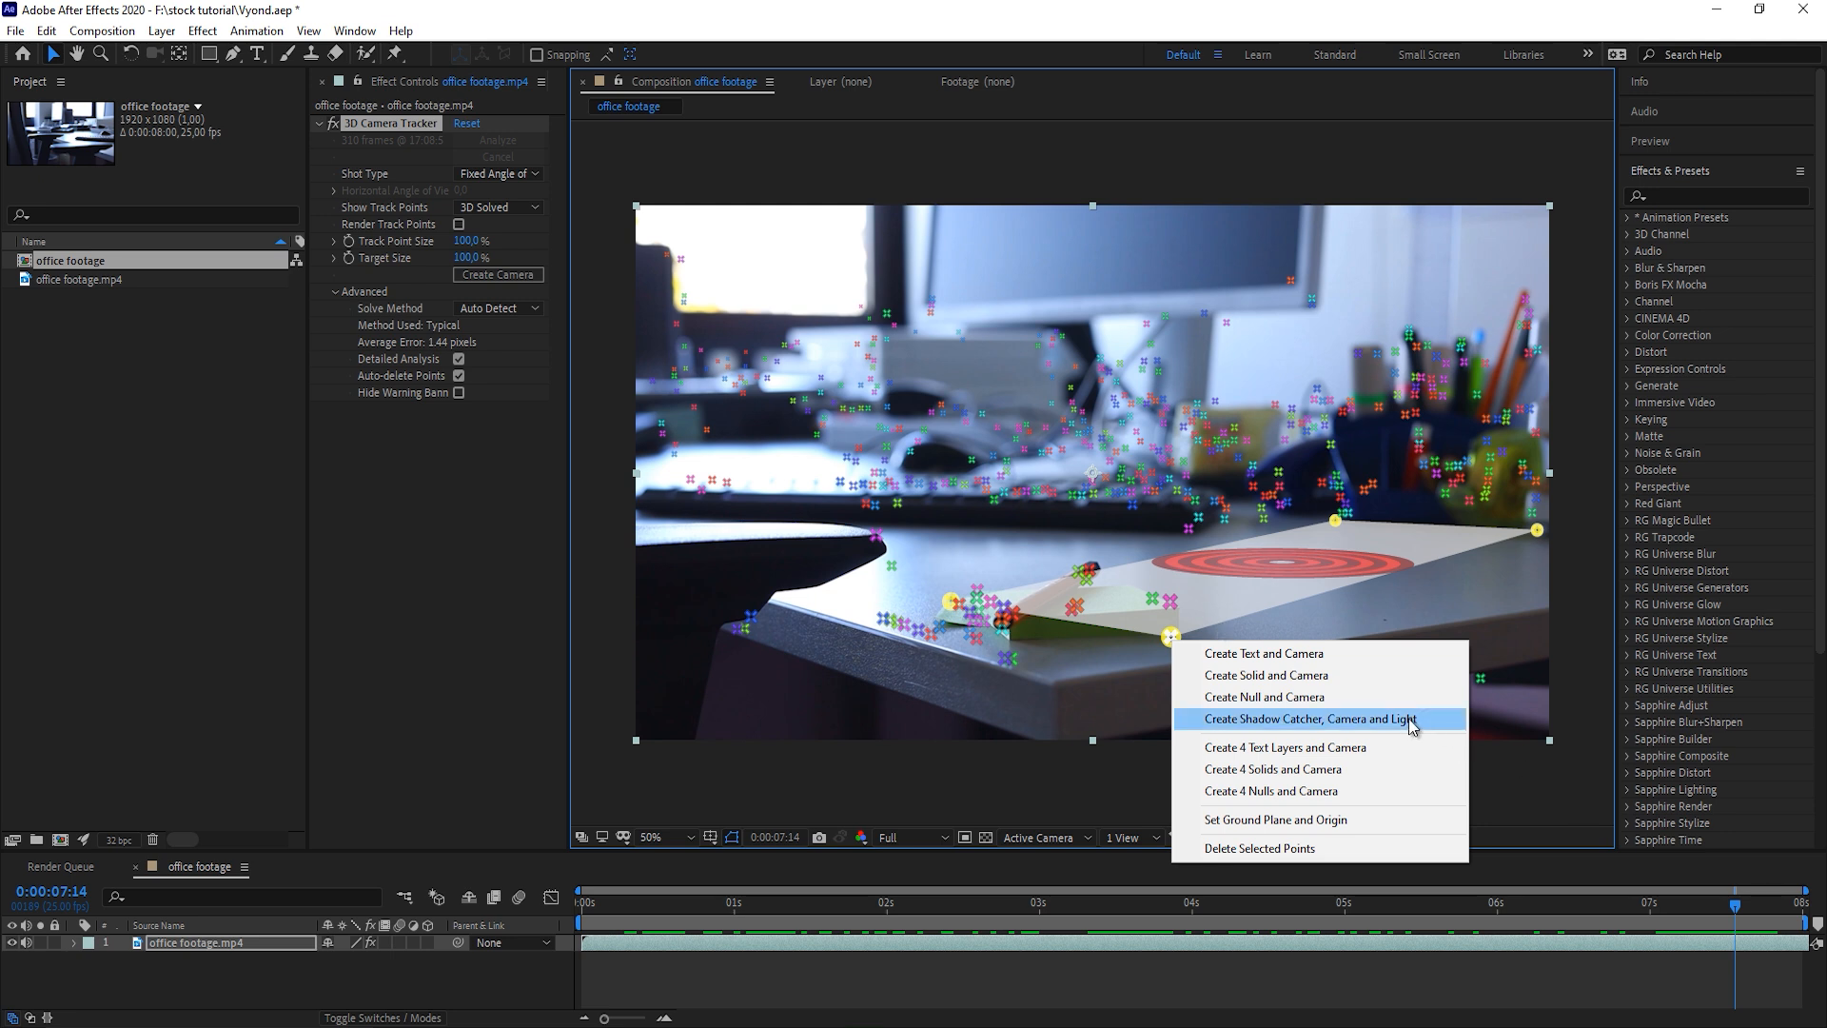
right_click(1174, 638)
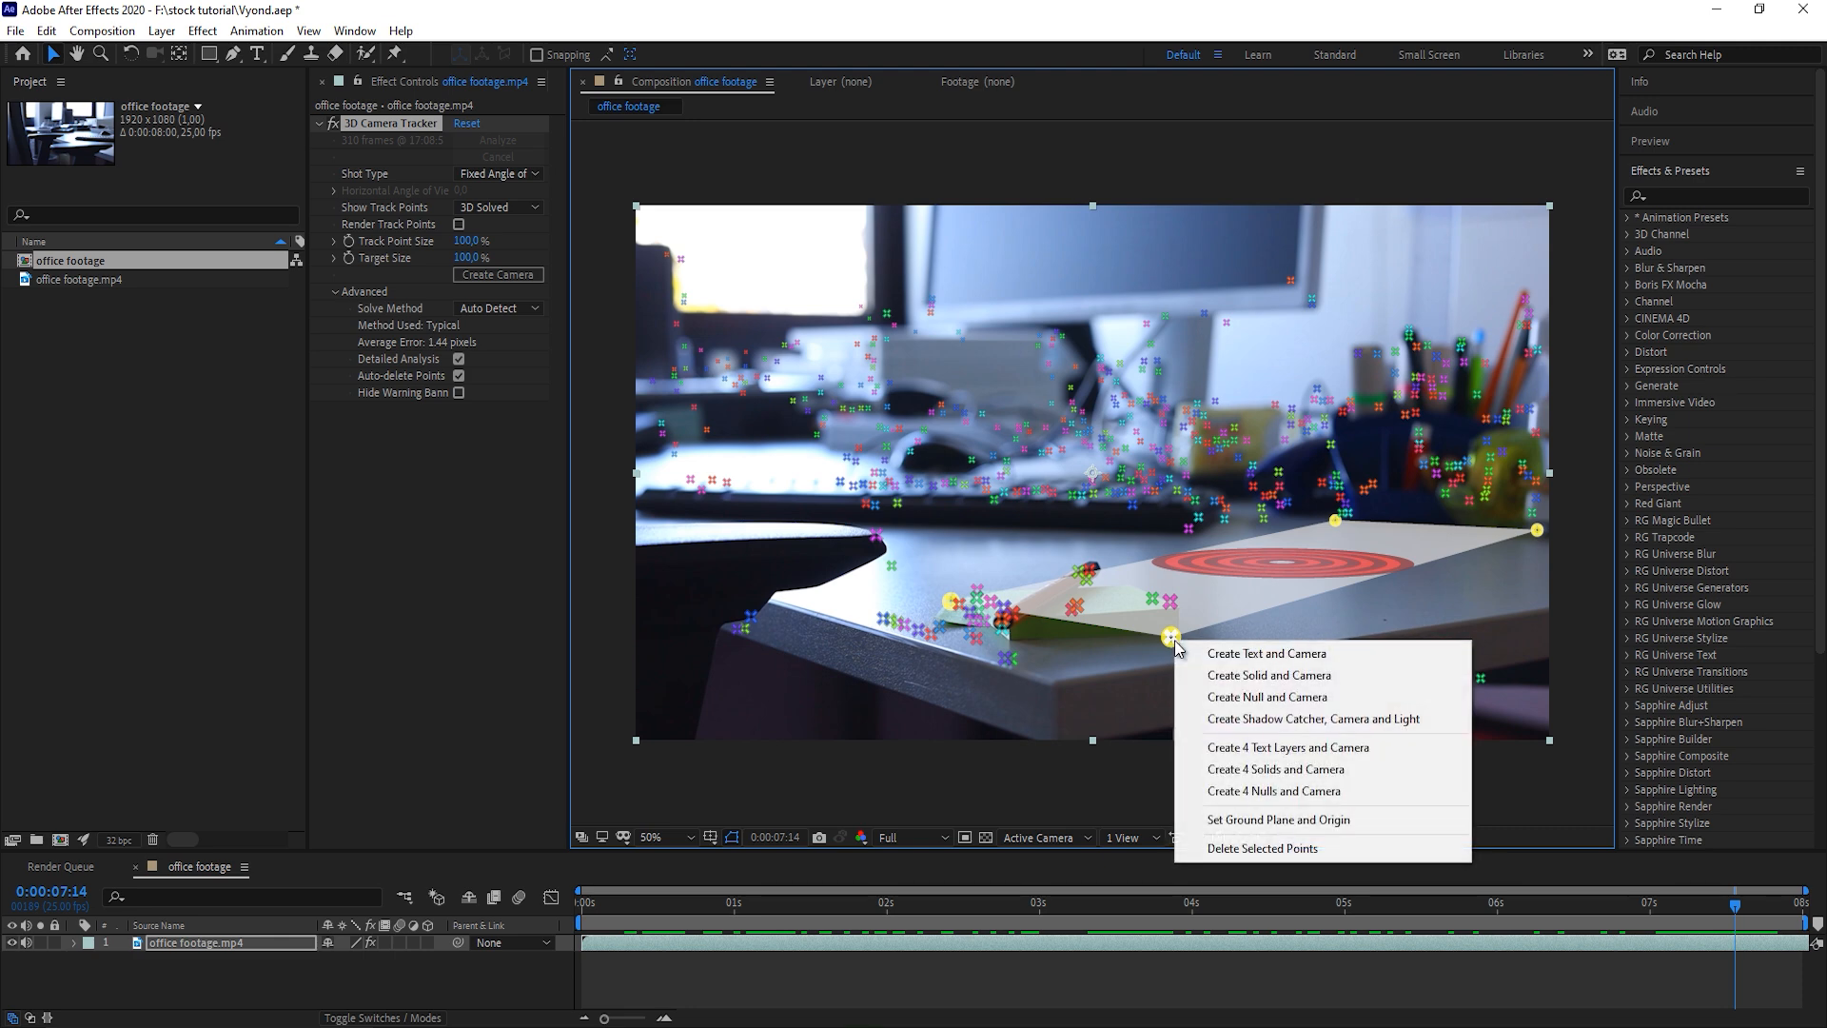
click(1216, 678)
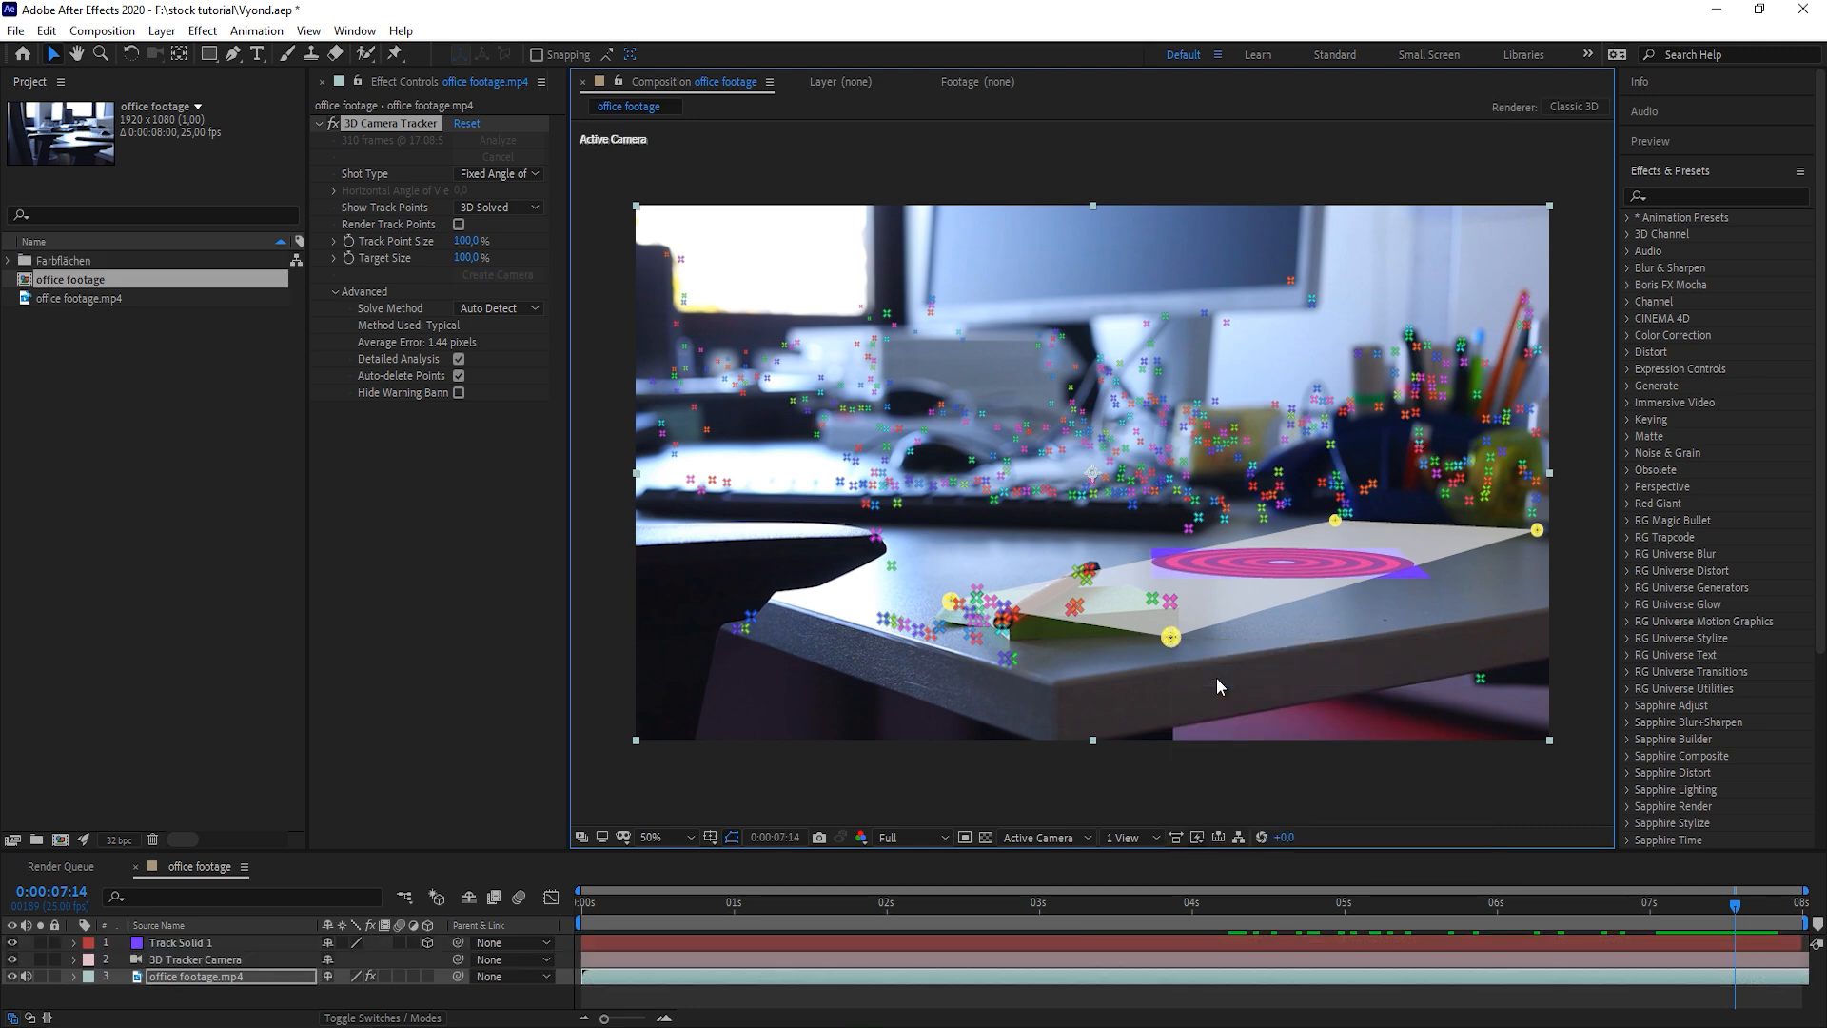
drag(584, 904, 1173, 984)
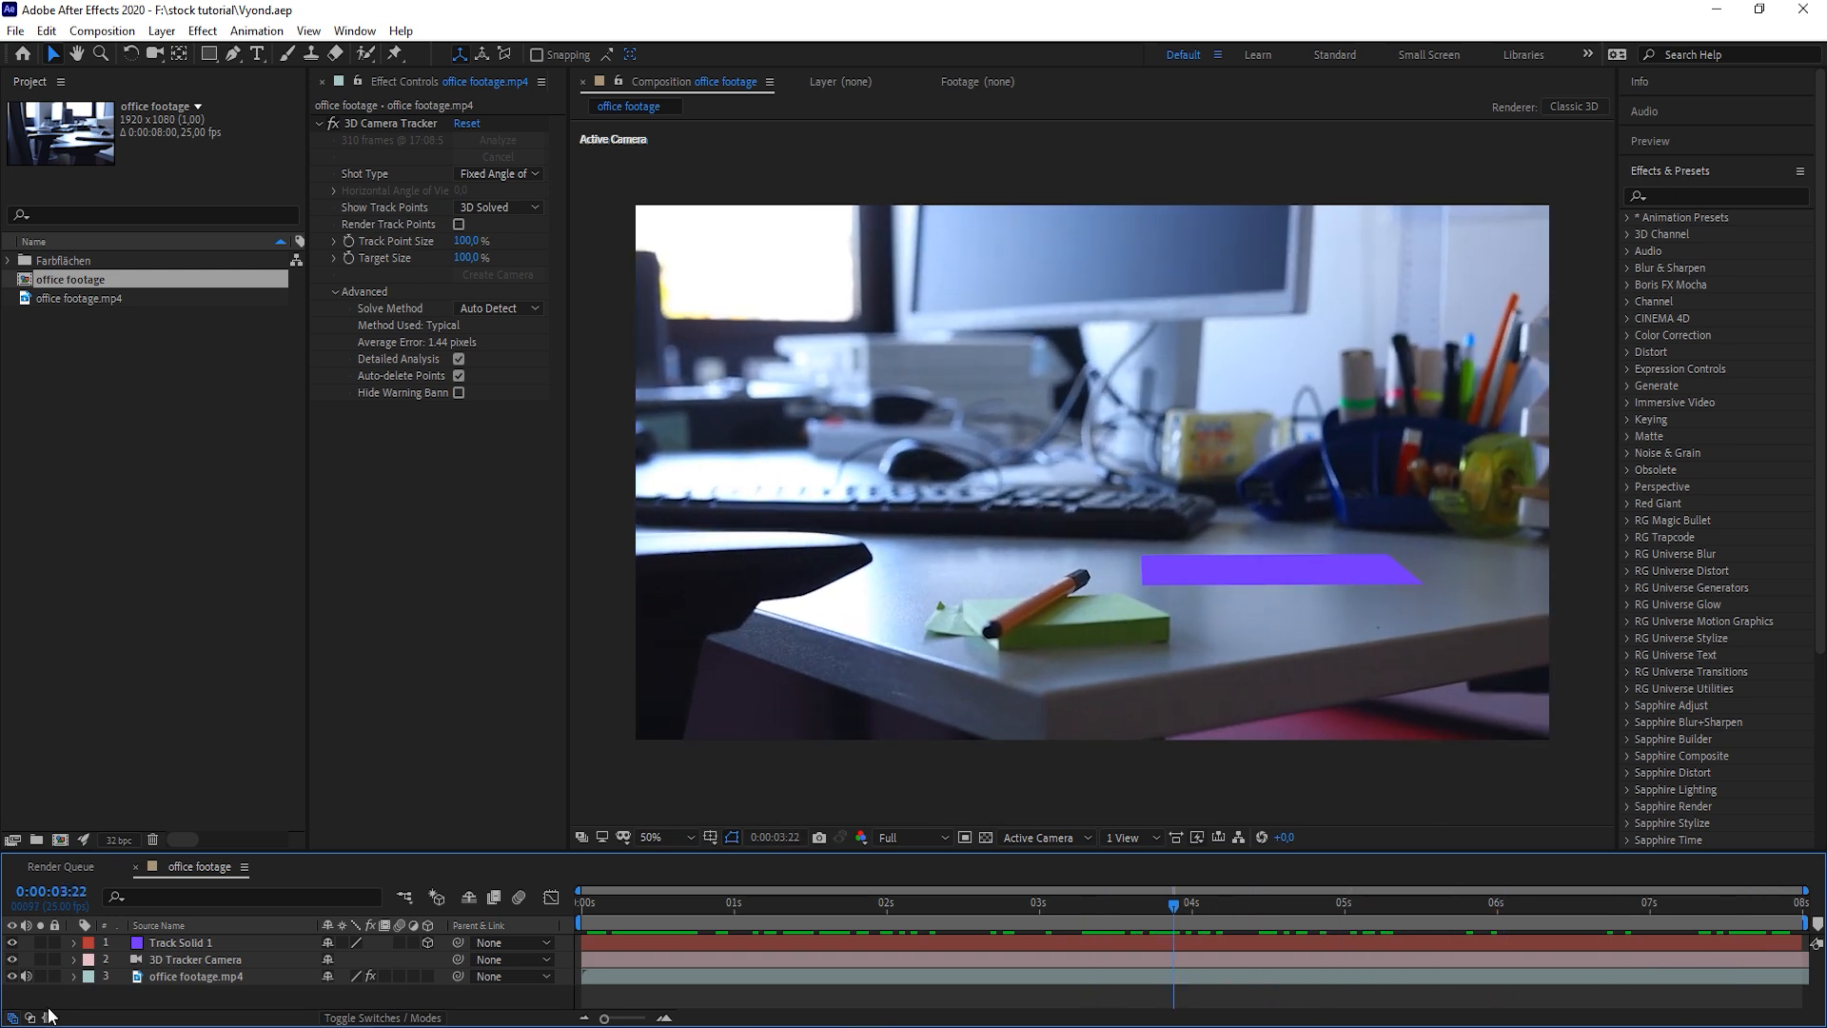
Scale Track Solid 1 up to 531% so it covers the desk surface
click(186, 939)
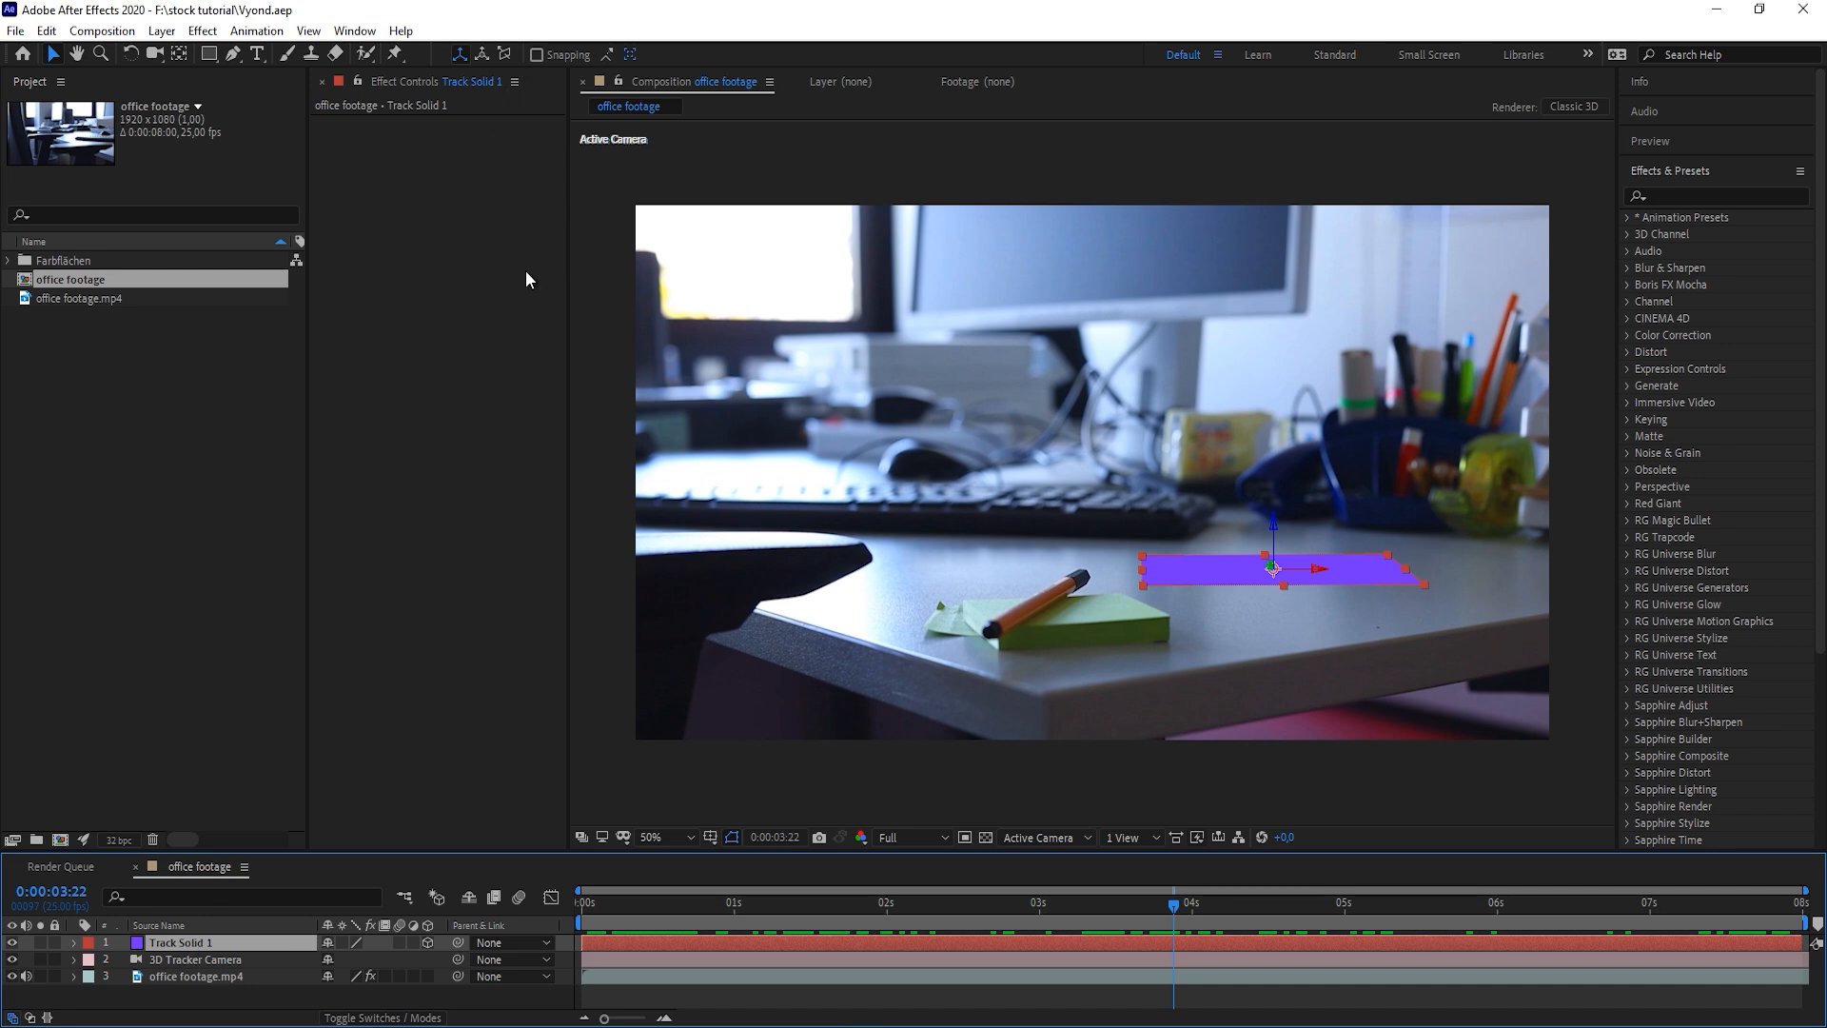
key(s)
drag(452, 960, 821, 952)
key(w)
Apply the Grid effect from the Generate category to Track Solid 1 and activate the Rotation tool
click(1691, 191)
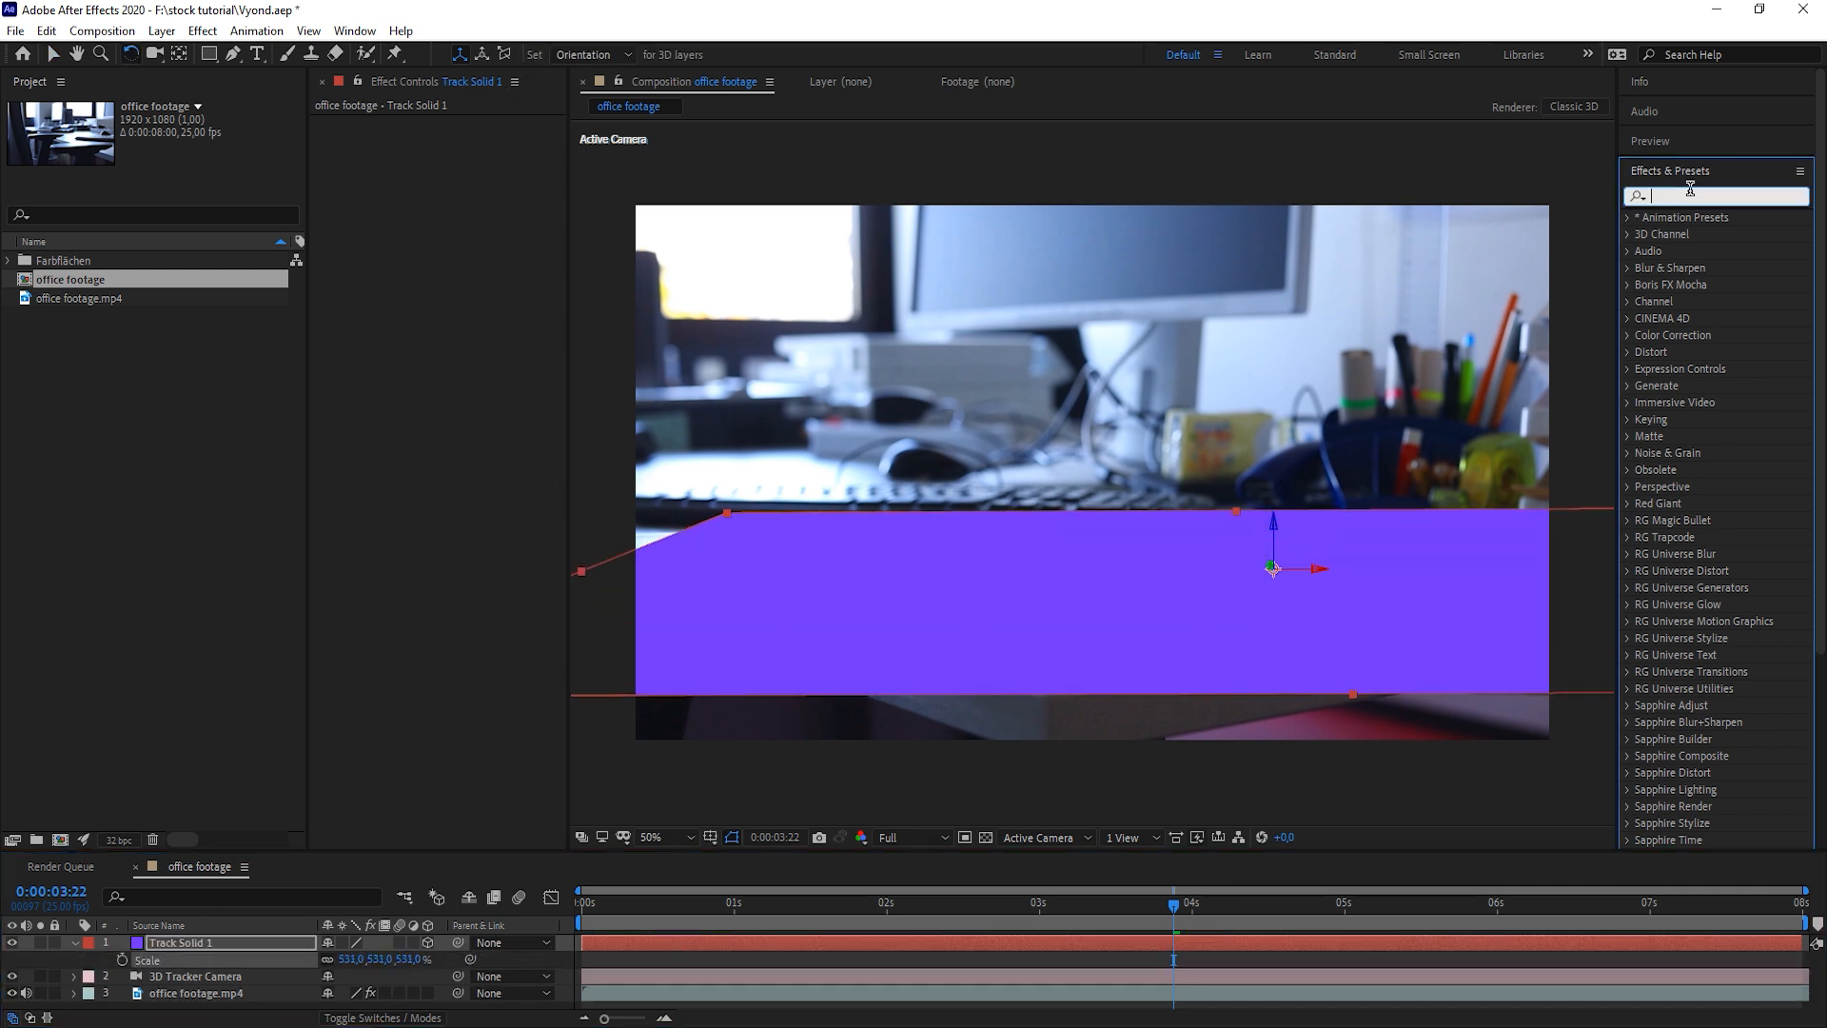
text(grid)
drag(1679, 318, 1080, 637)
key(v)
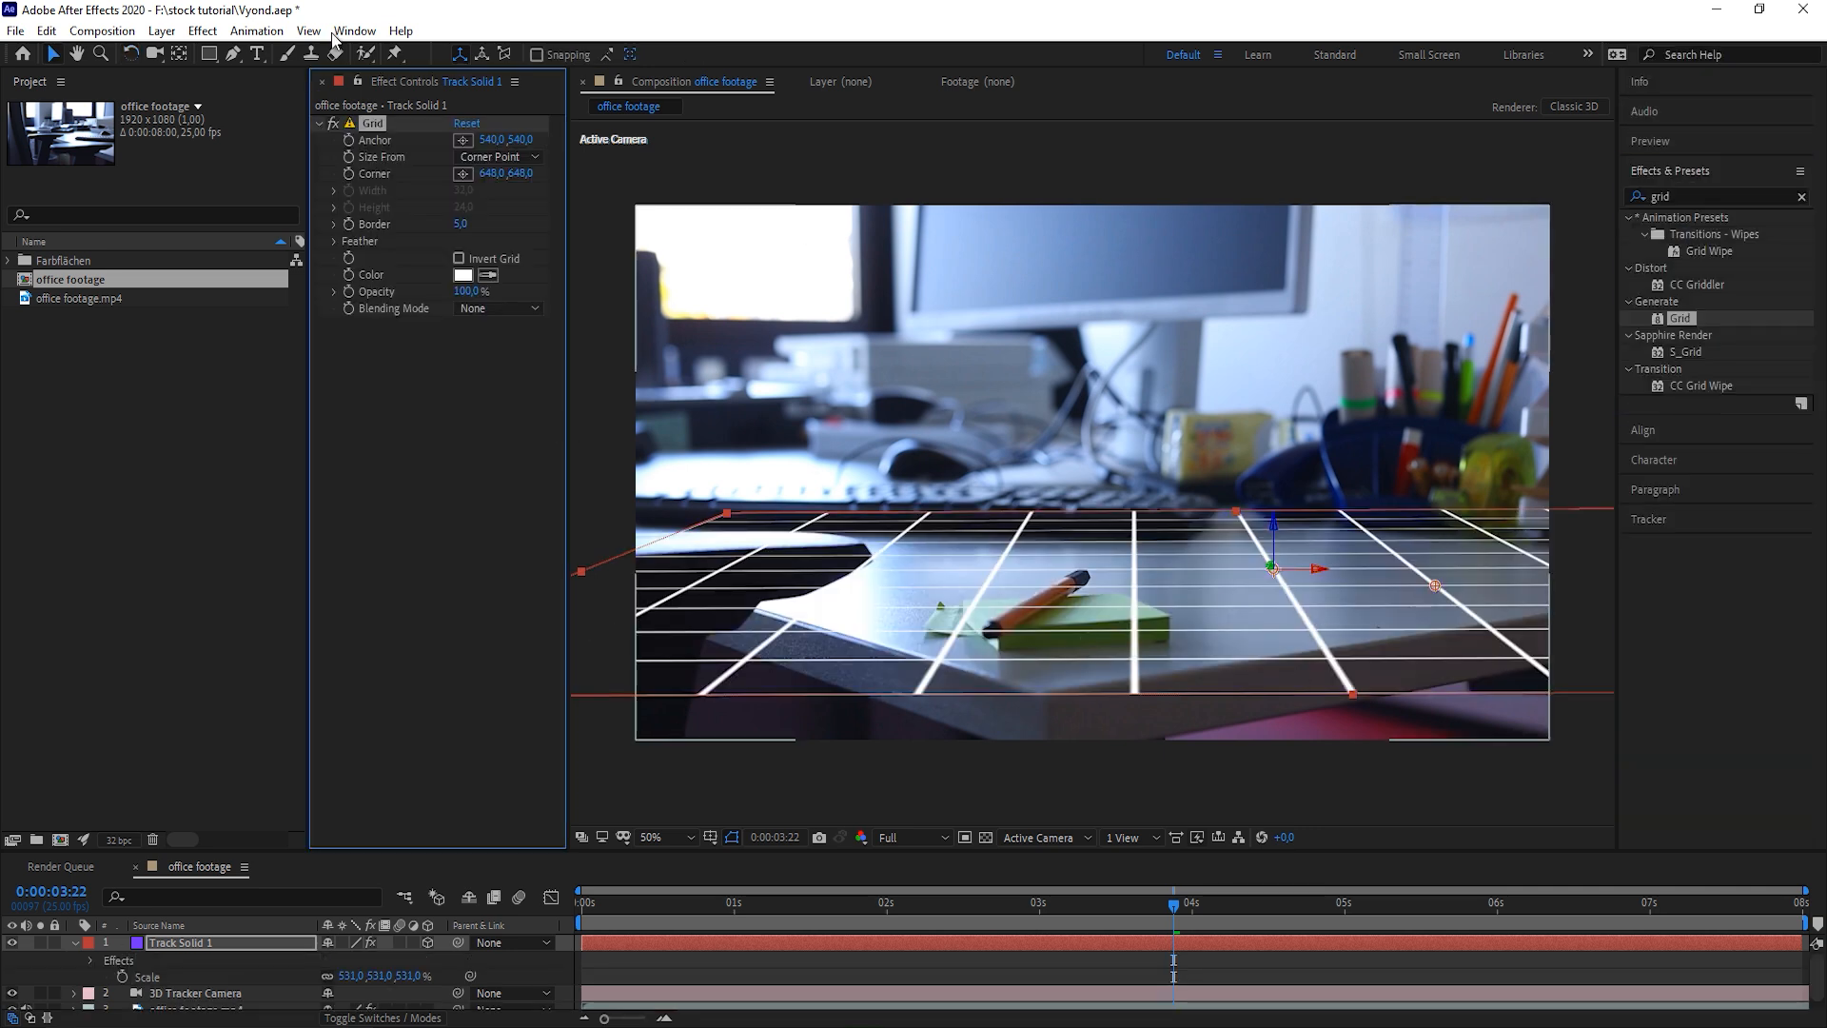
key(w)
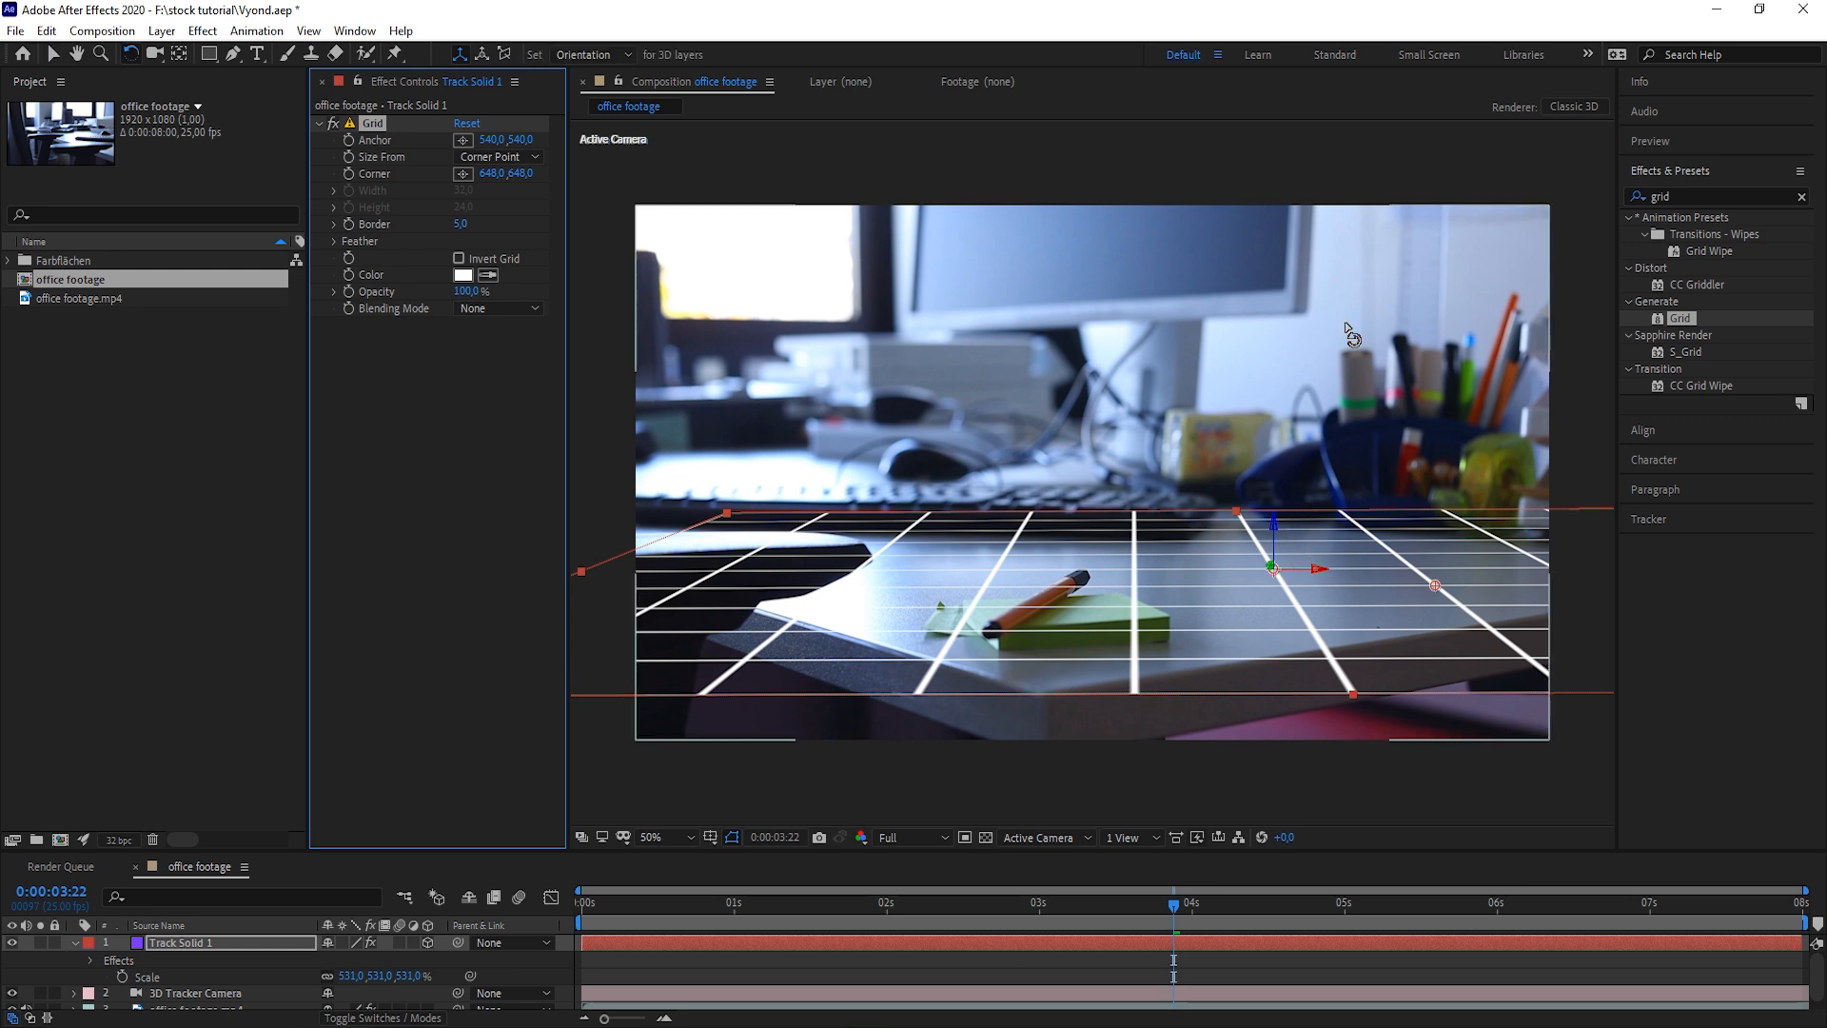
Rotate Track Solid 1 so its grid lines follow the desk edges and, after a playback check, disable its Grid effect
drag(1277, 556, 1247, 556)
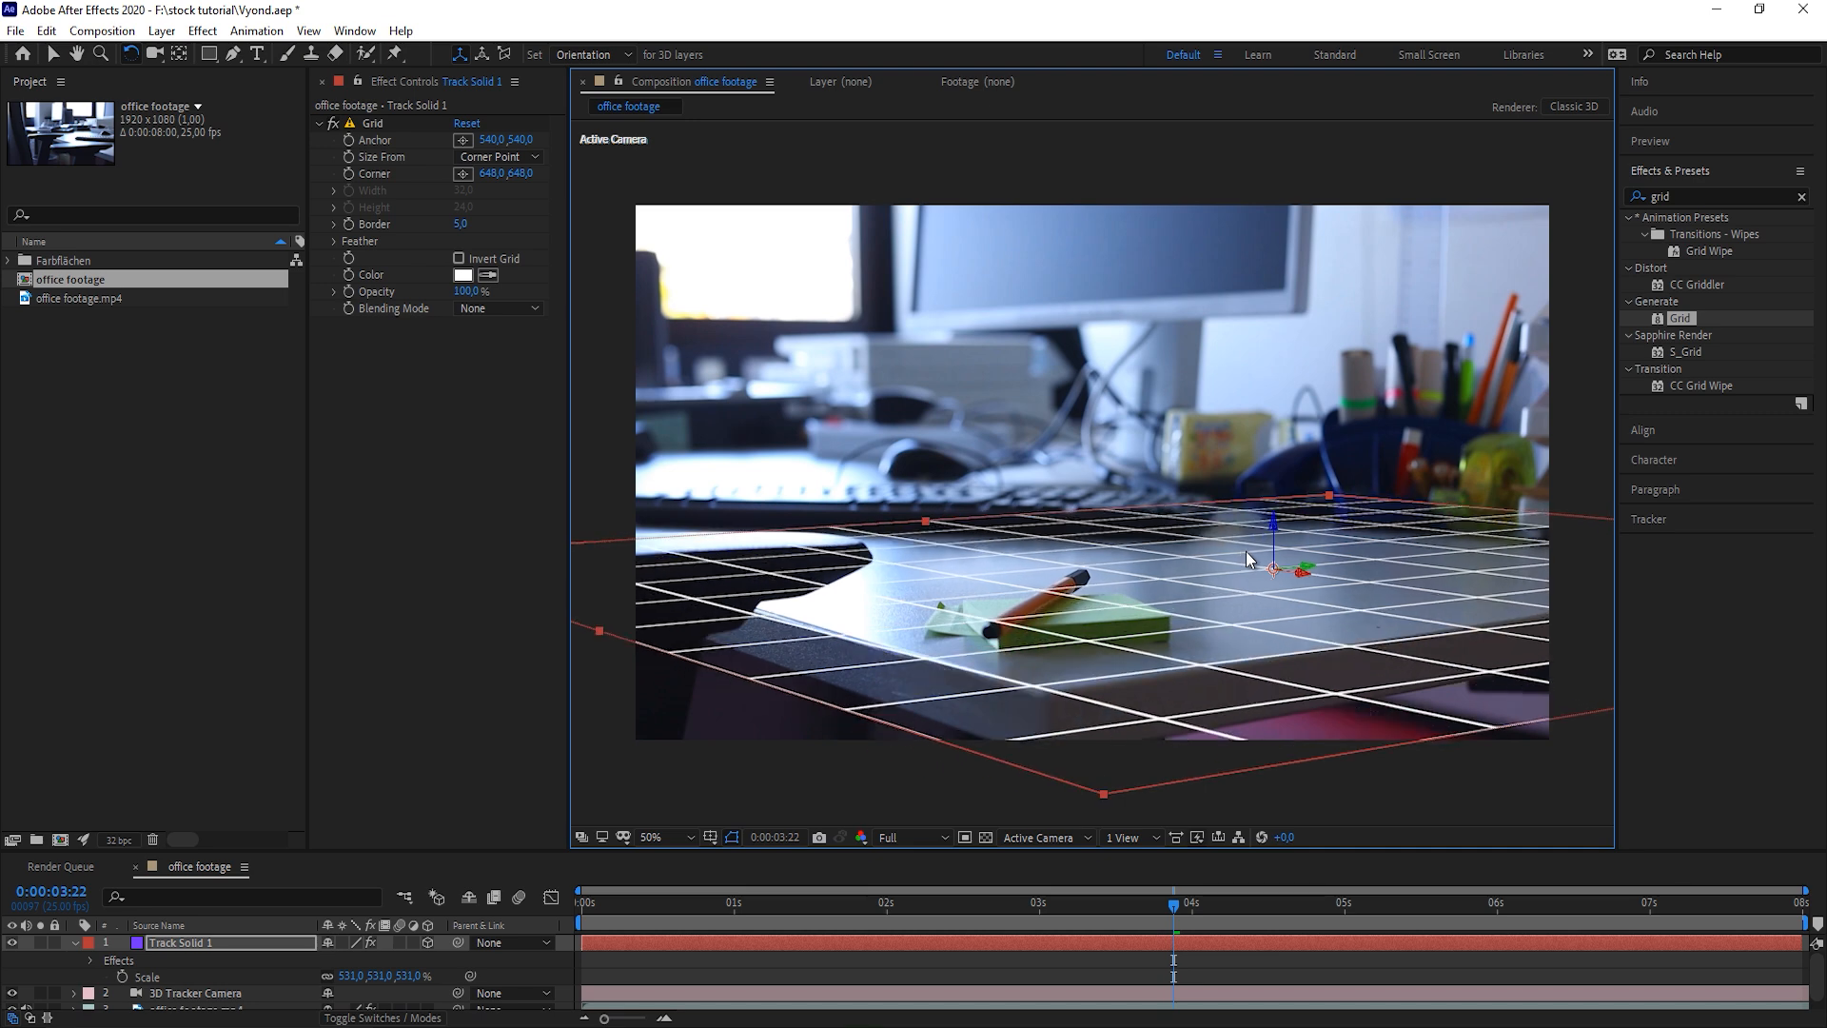
key(space)
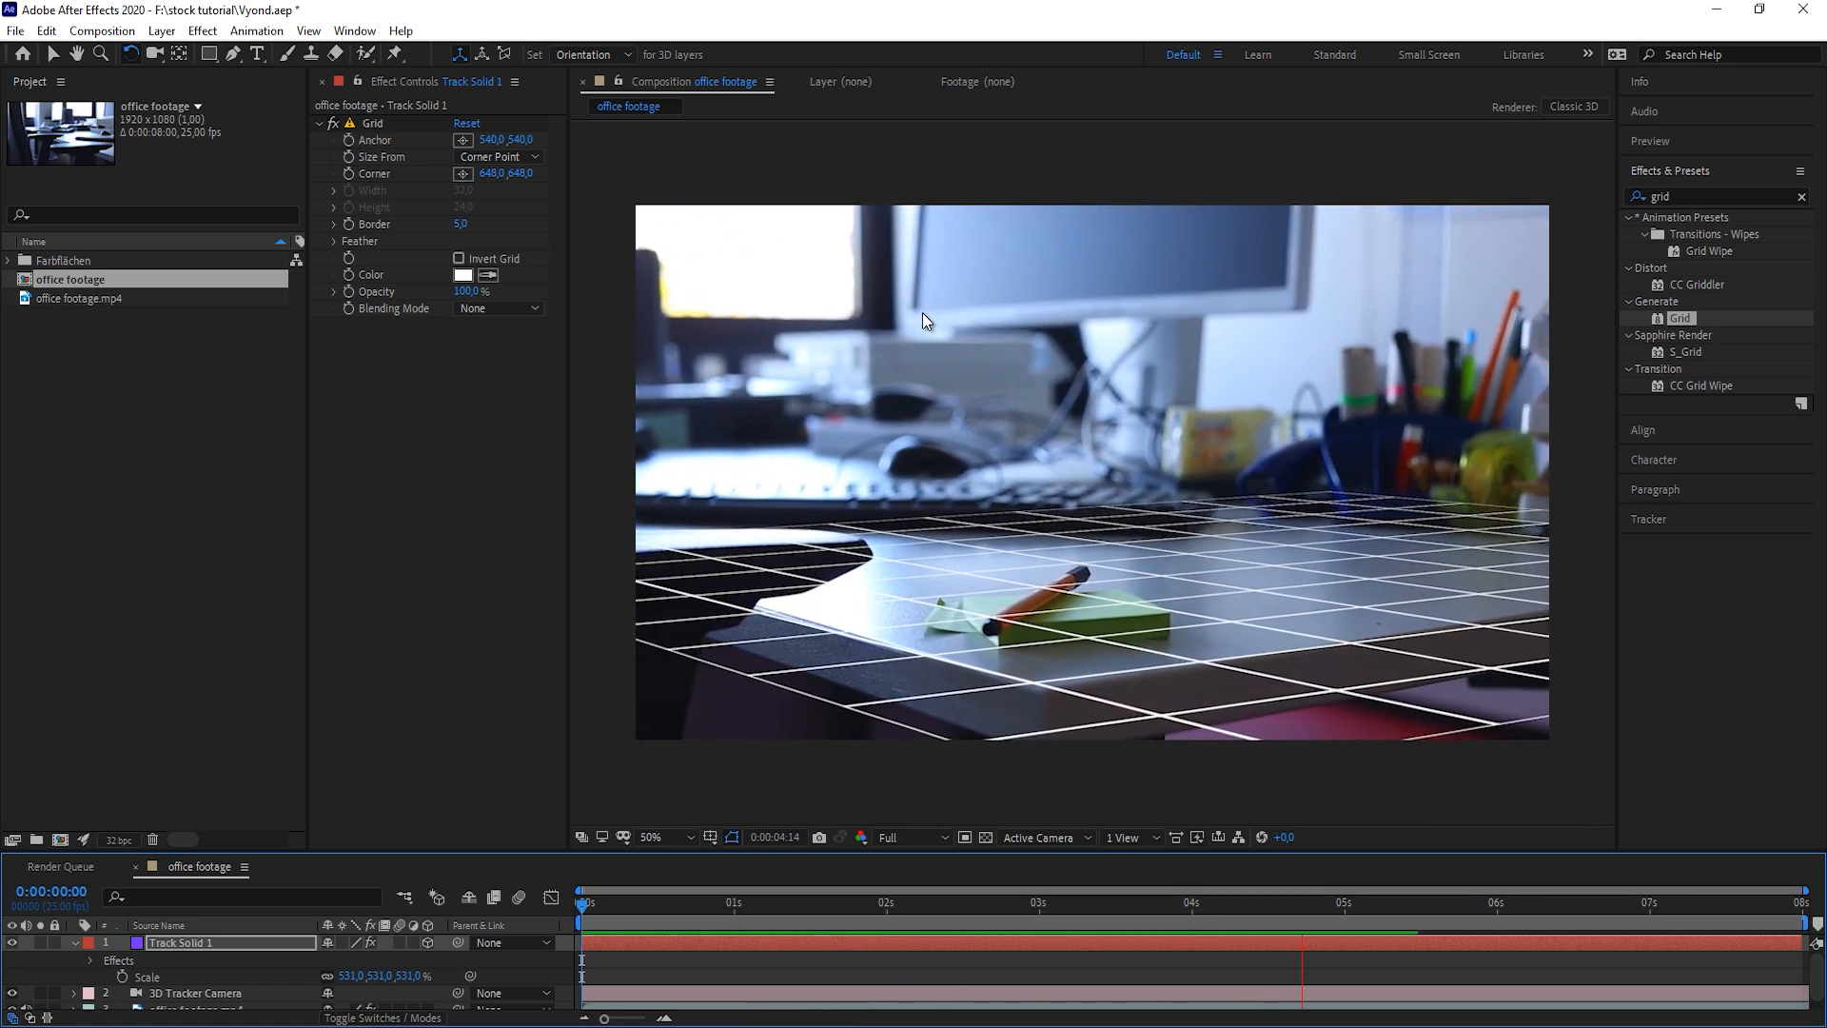
key(space)
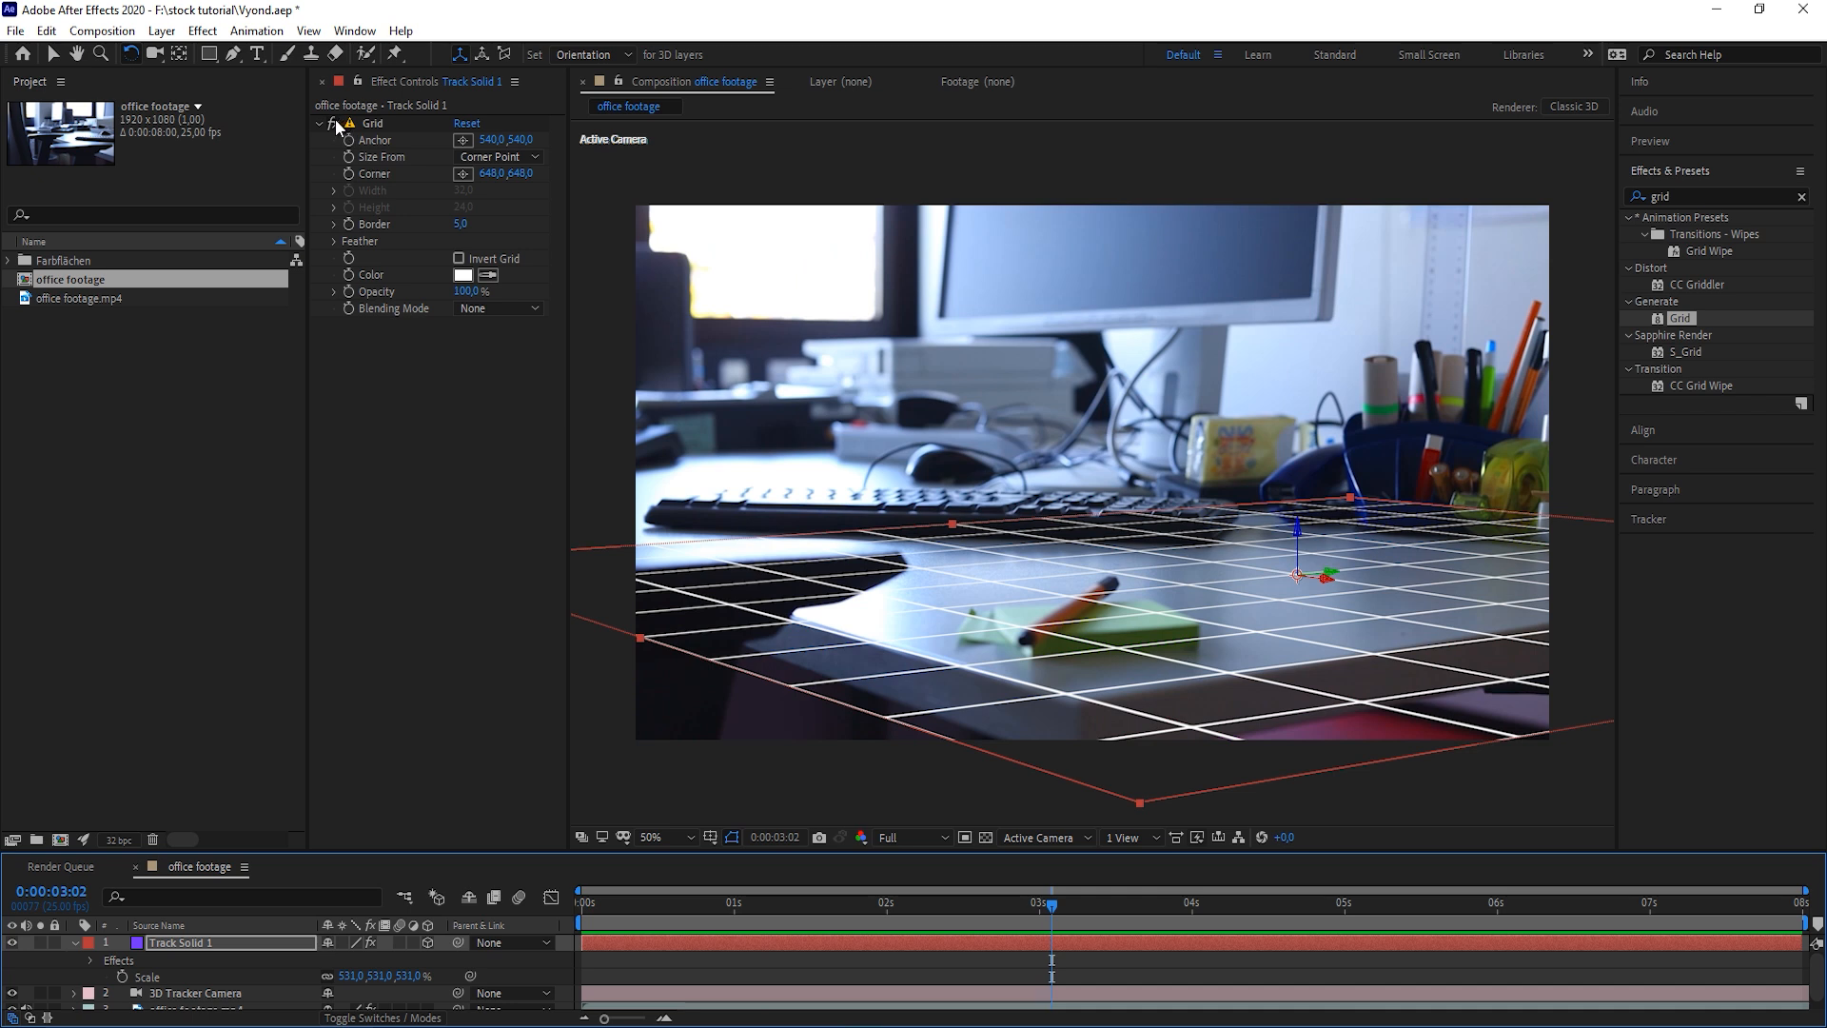
click(333, 123)
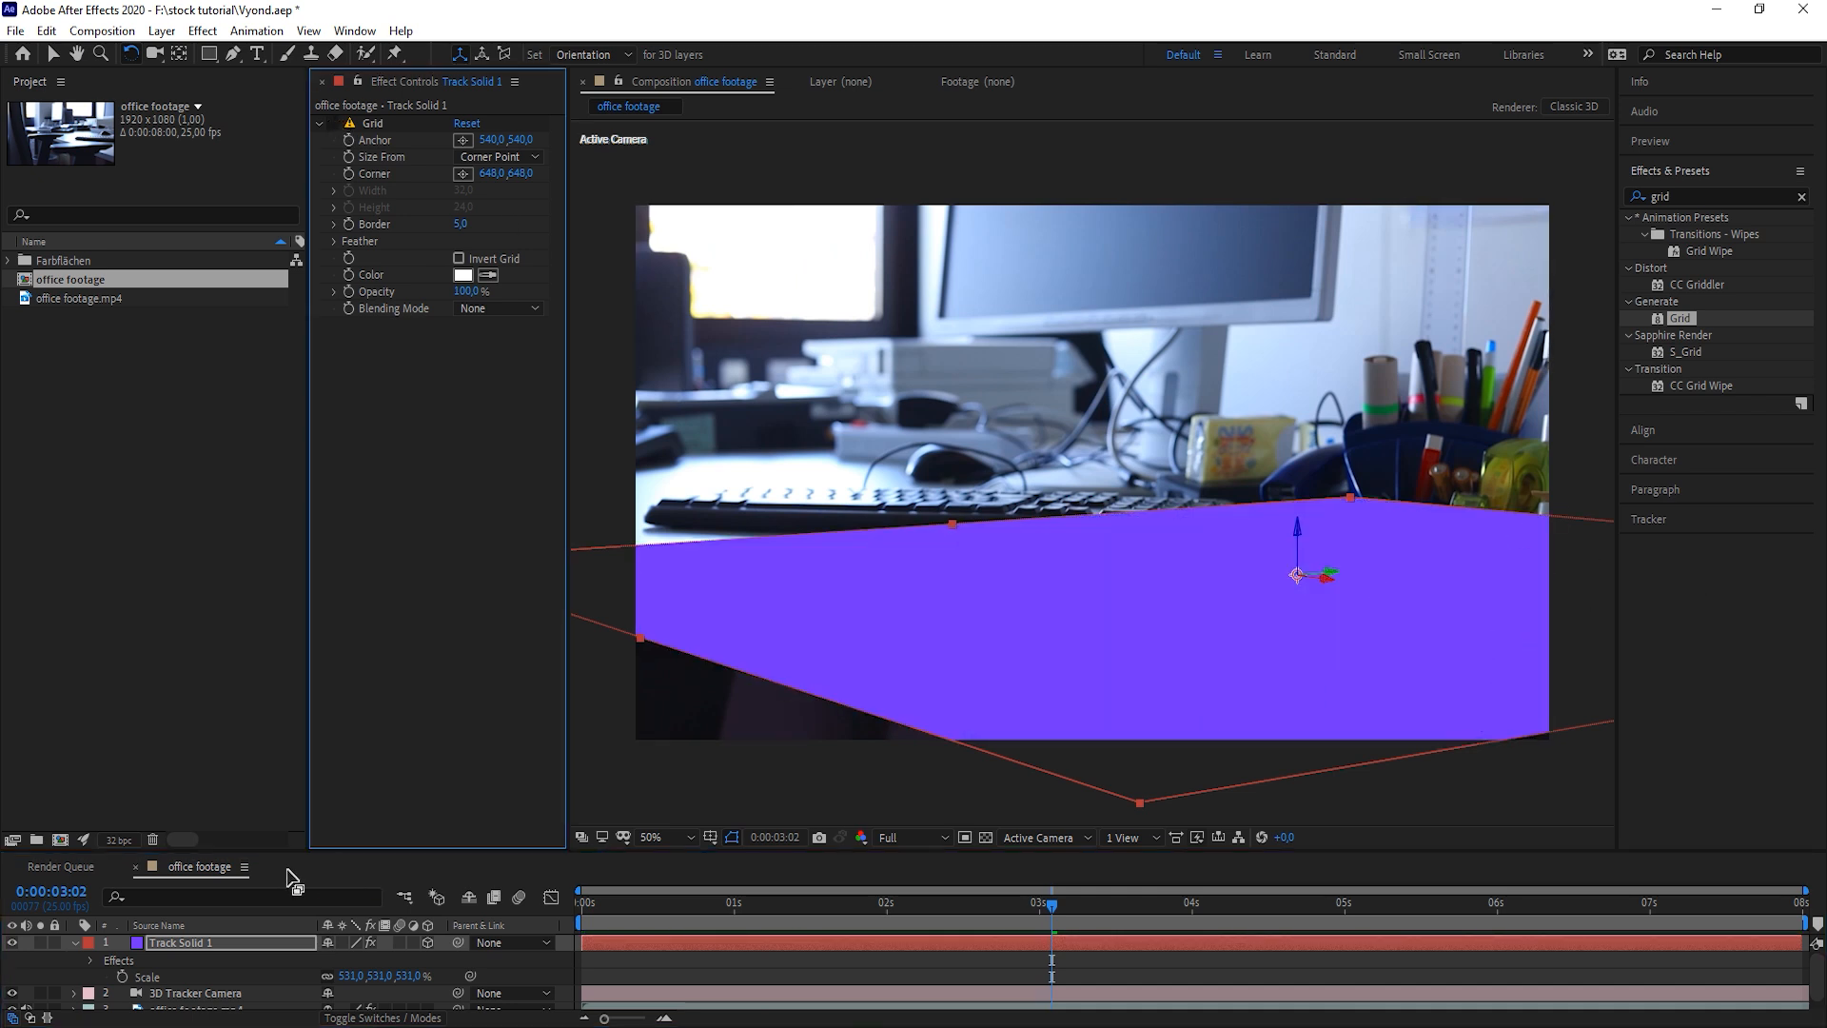
click(74, 943)
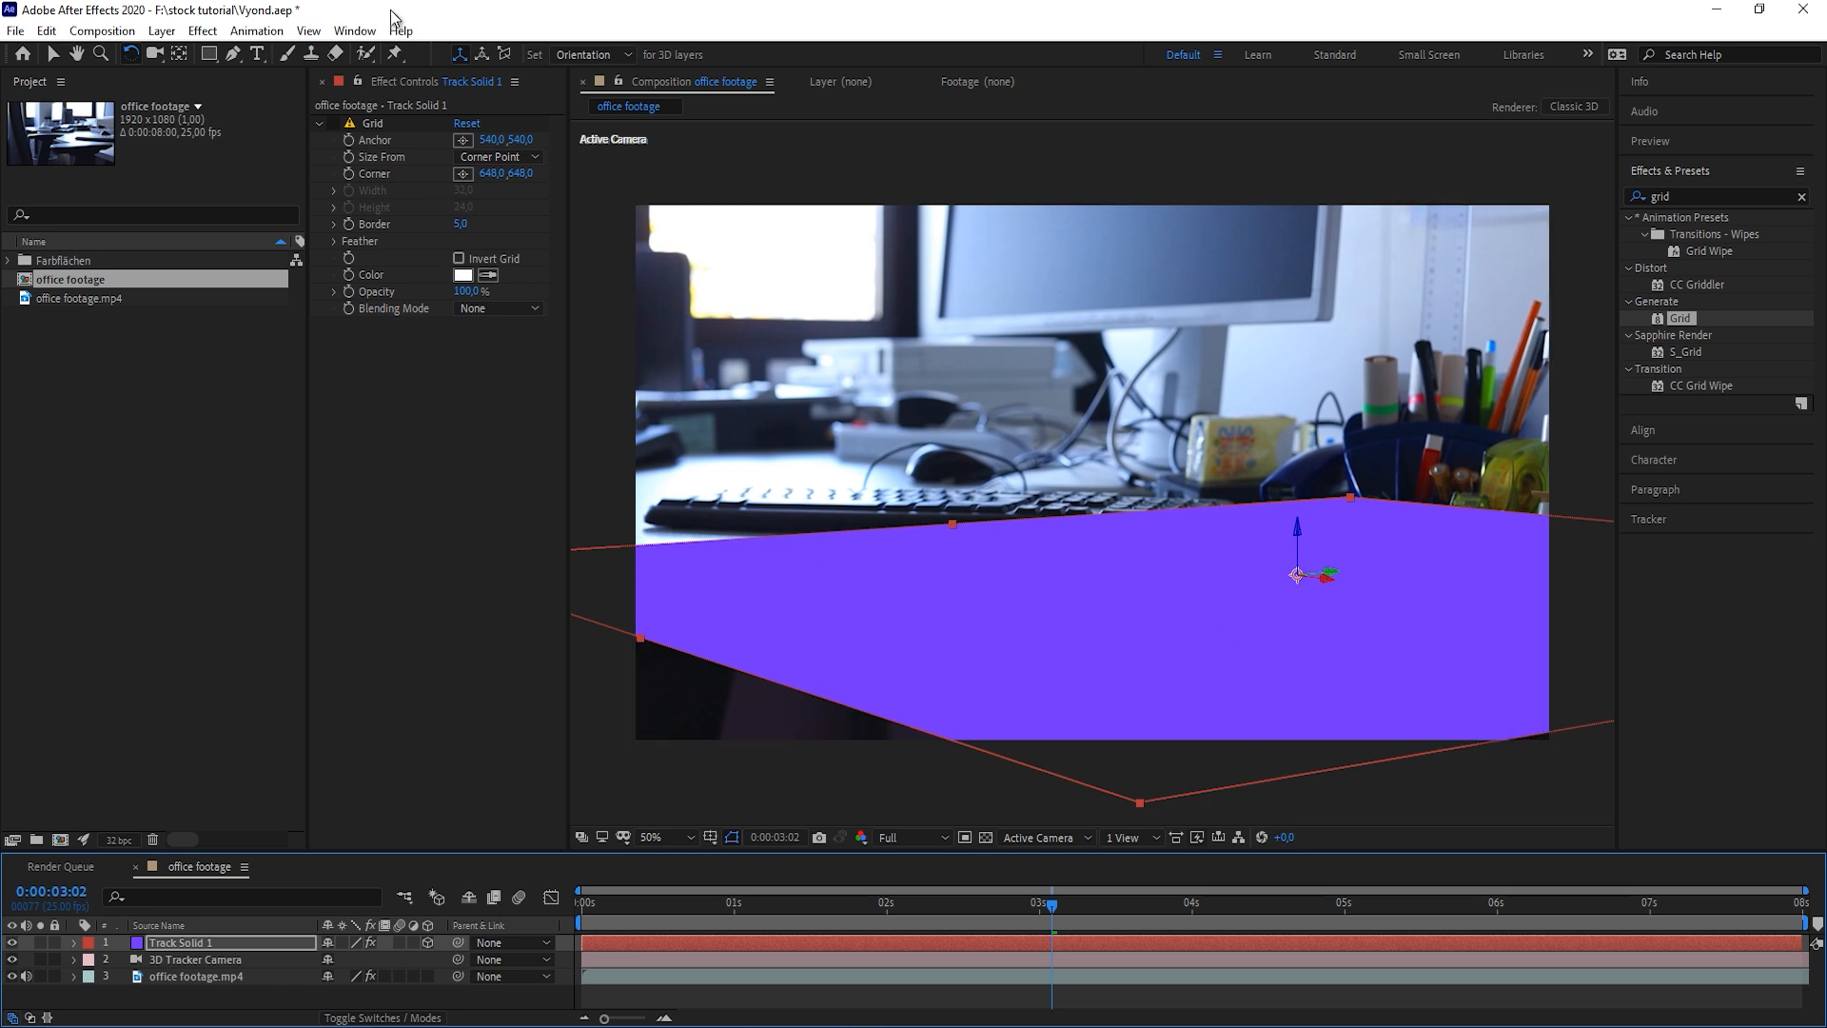
Create a white text layer reading "office" over the desk and turn it into a 3D layer
click(257, 53)
click(1127, 591)
text(office)
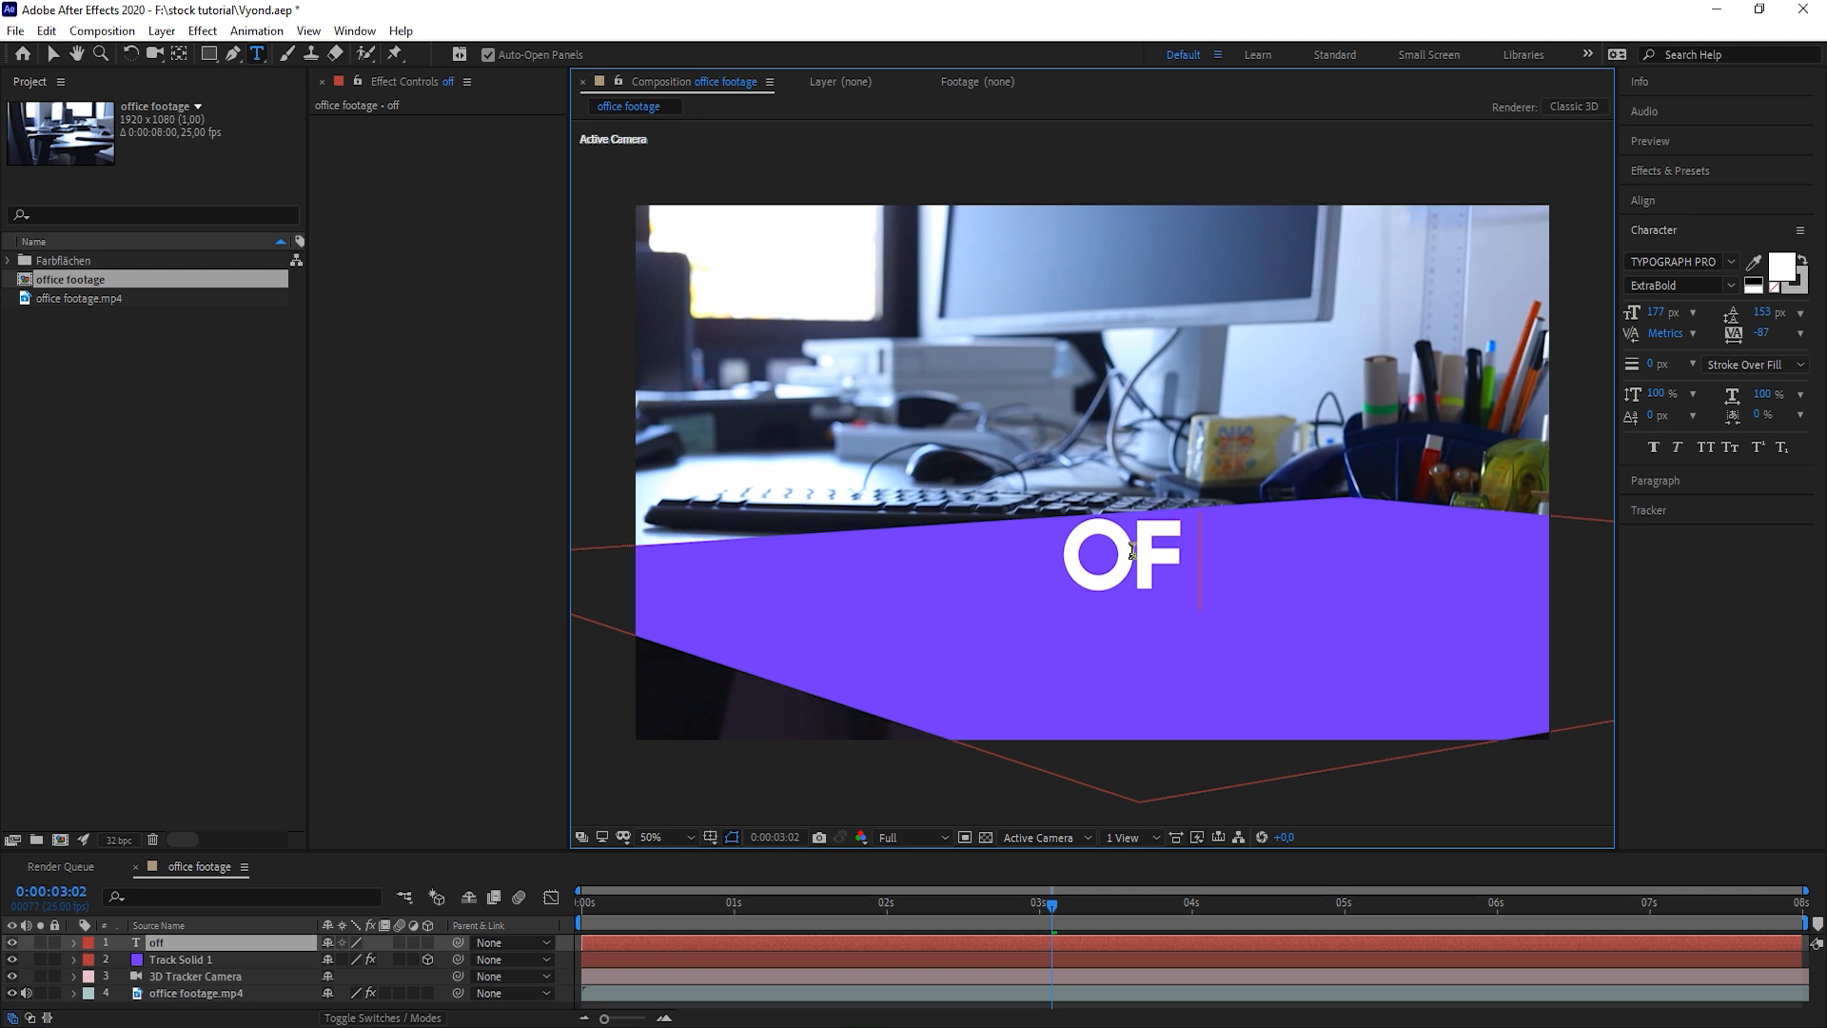
click(220, 942)
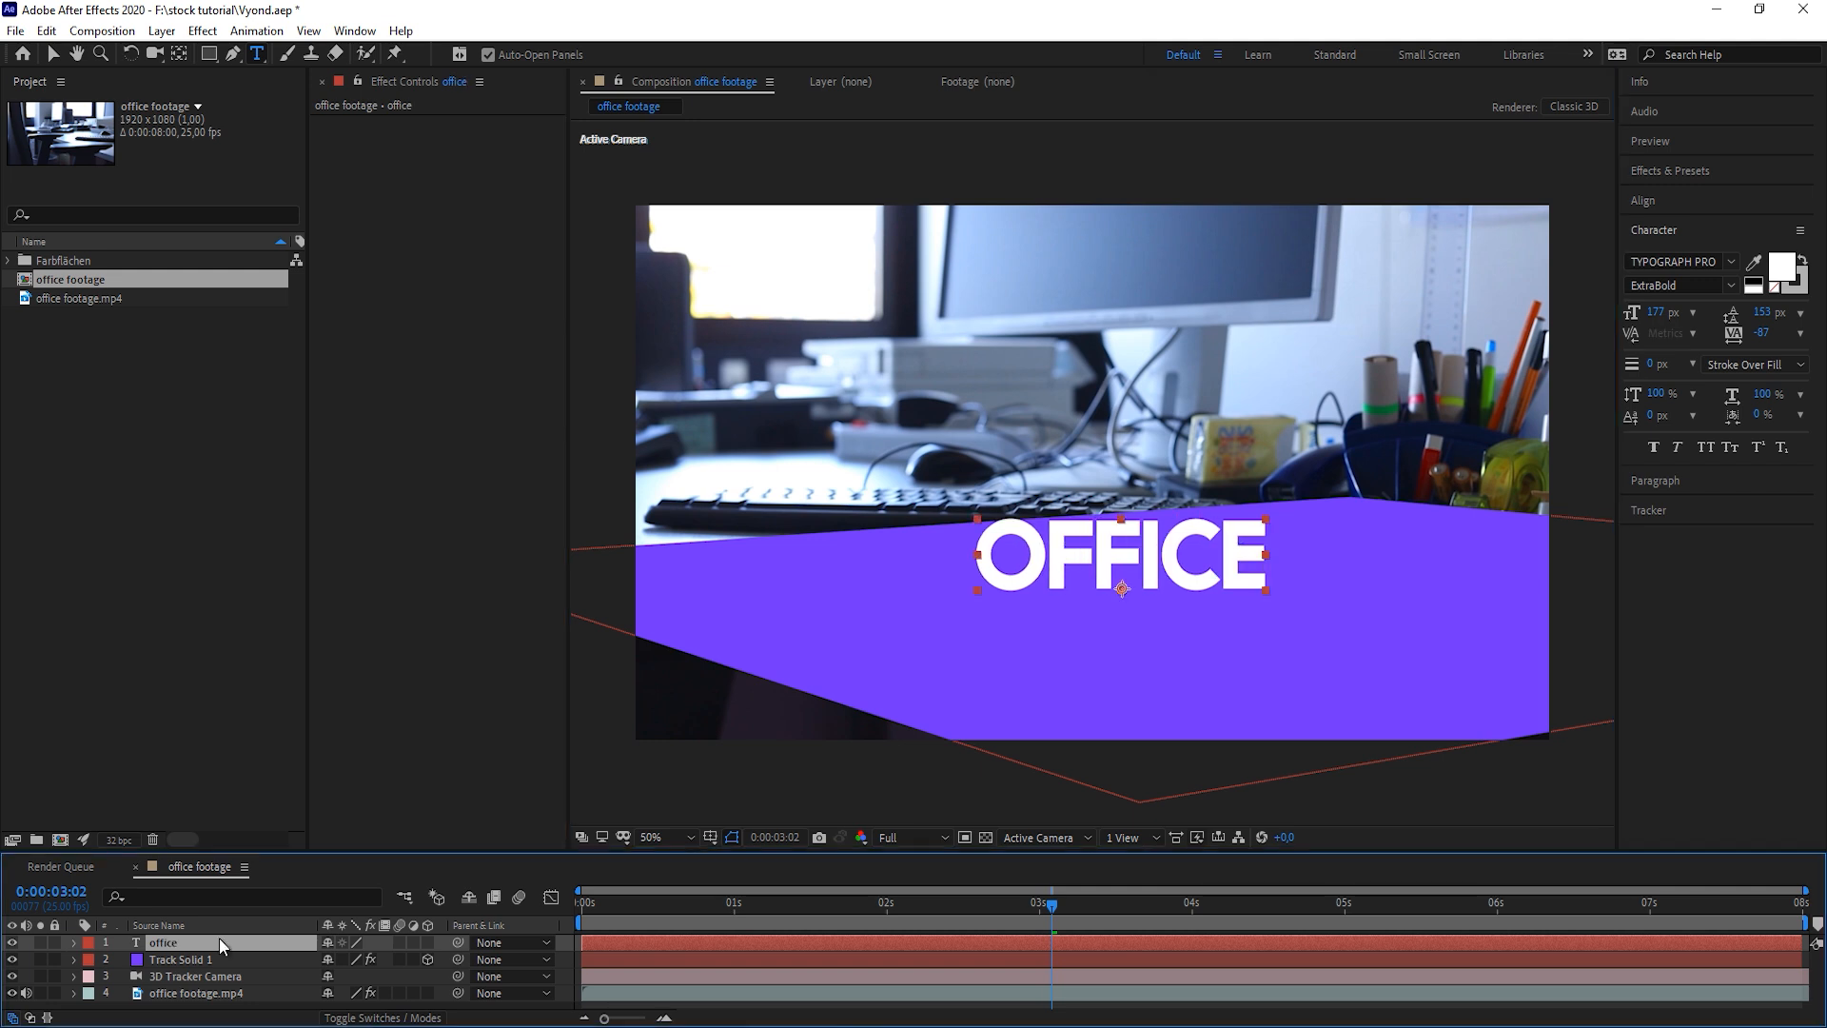
click(427, 942)
Move the office text into the frame and push it back in depth so it stands on the track solid
key(comma)
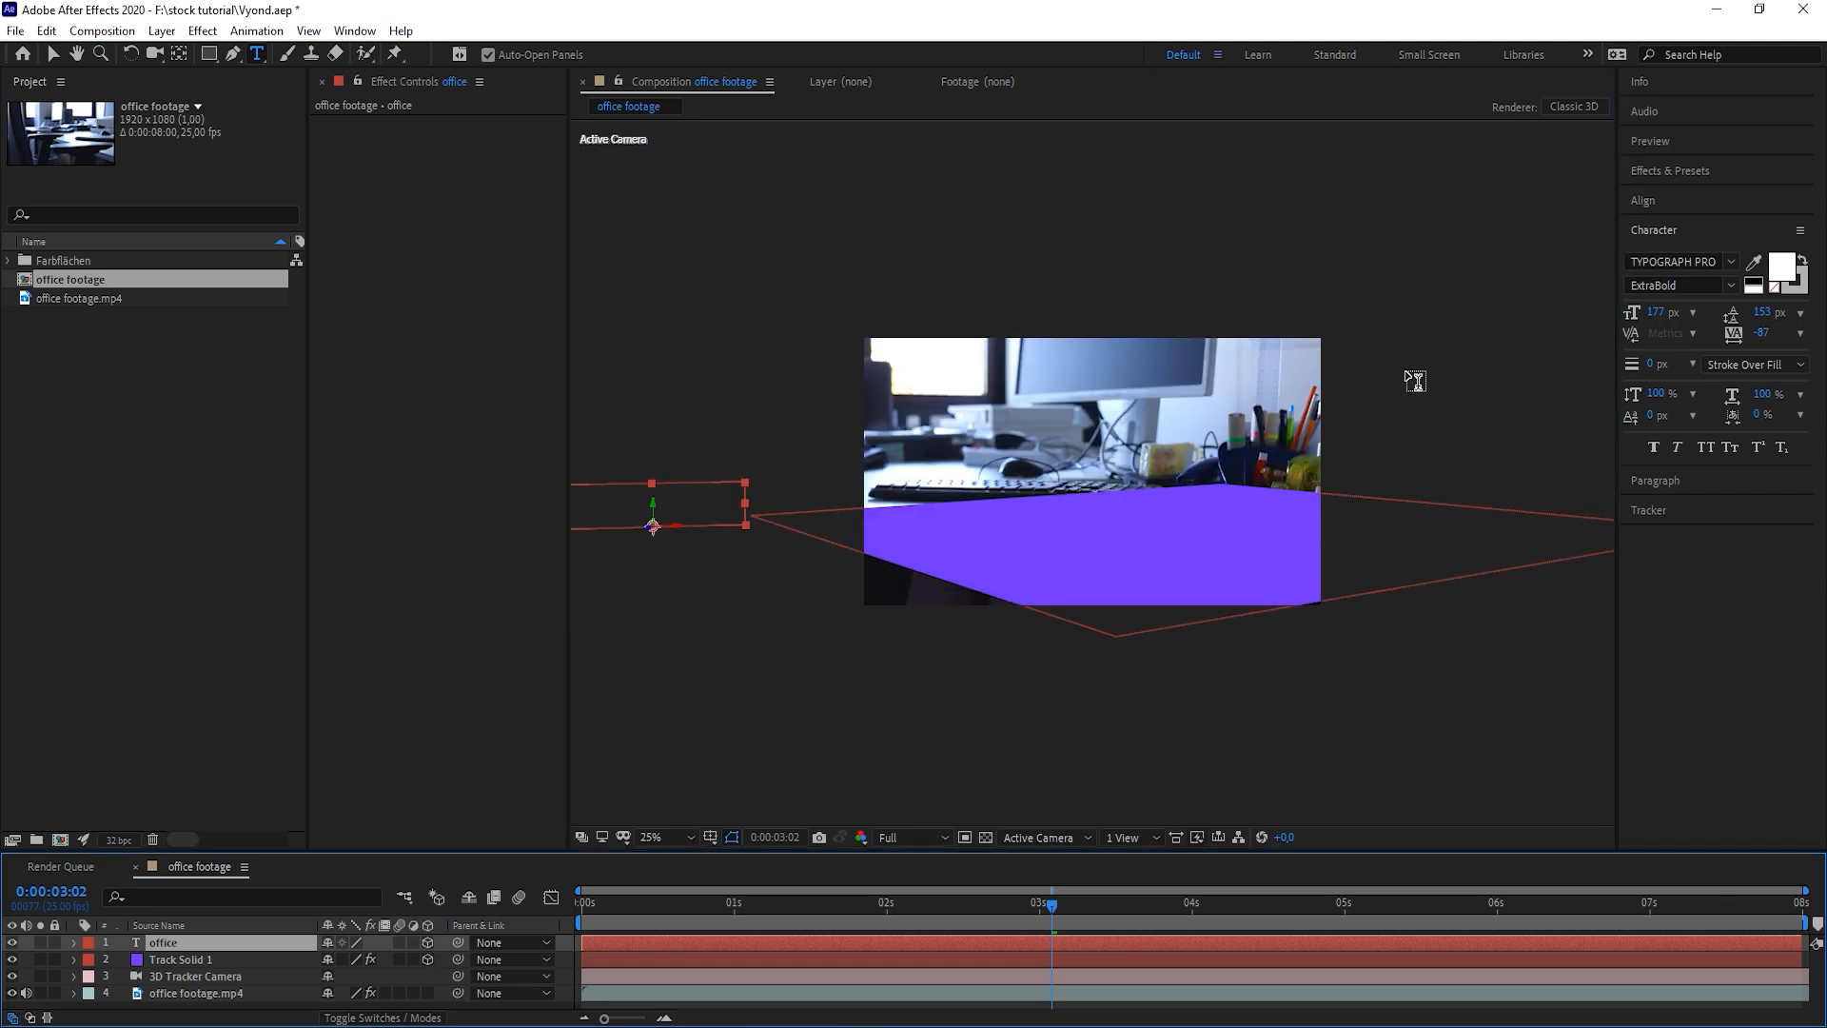
key(comma)
key(v)
drag(868, 498, 1104, 522)
scroll(1112, 500, up, 4)
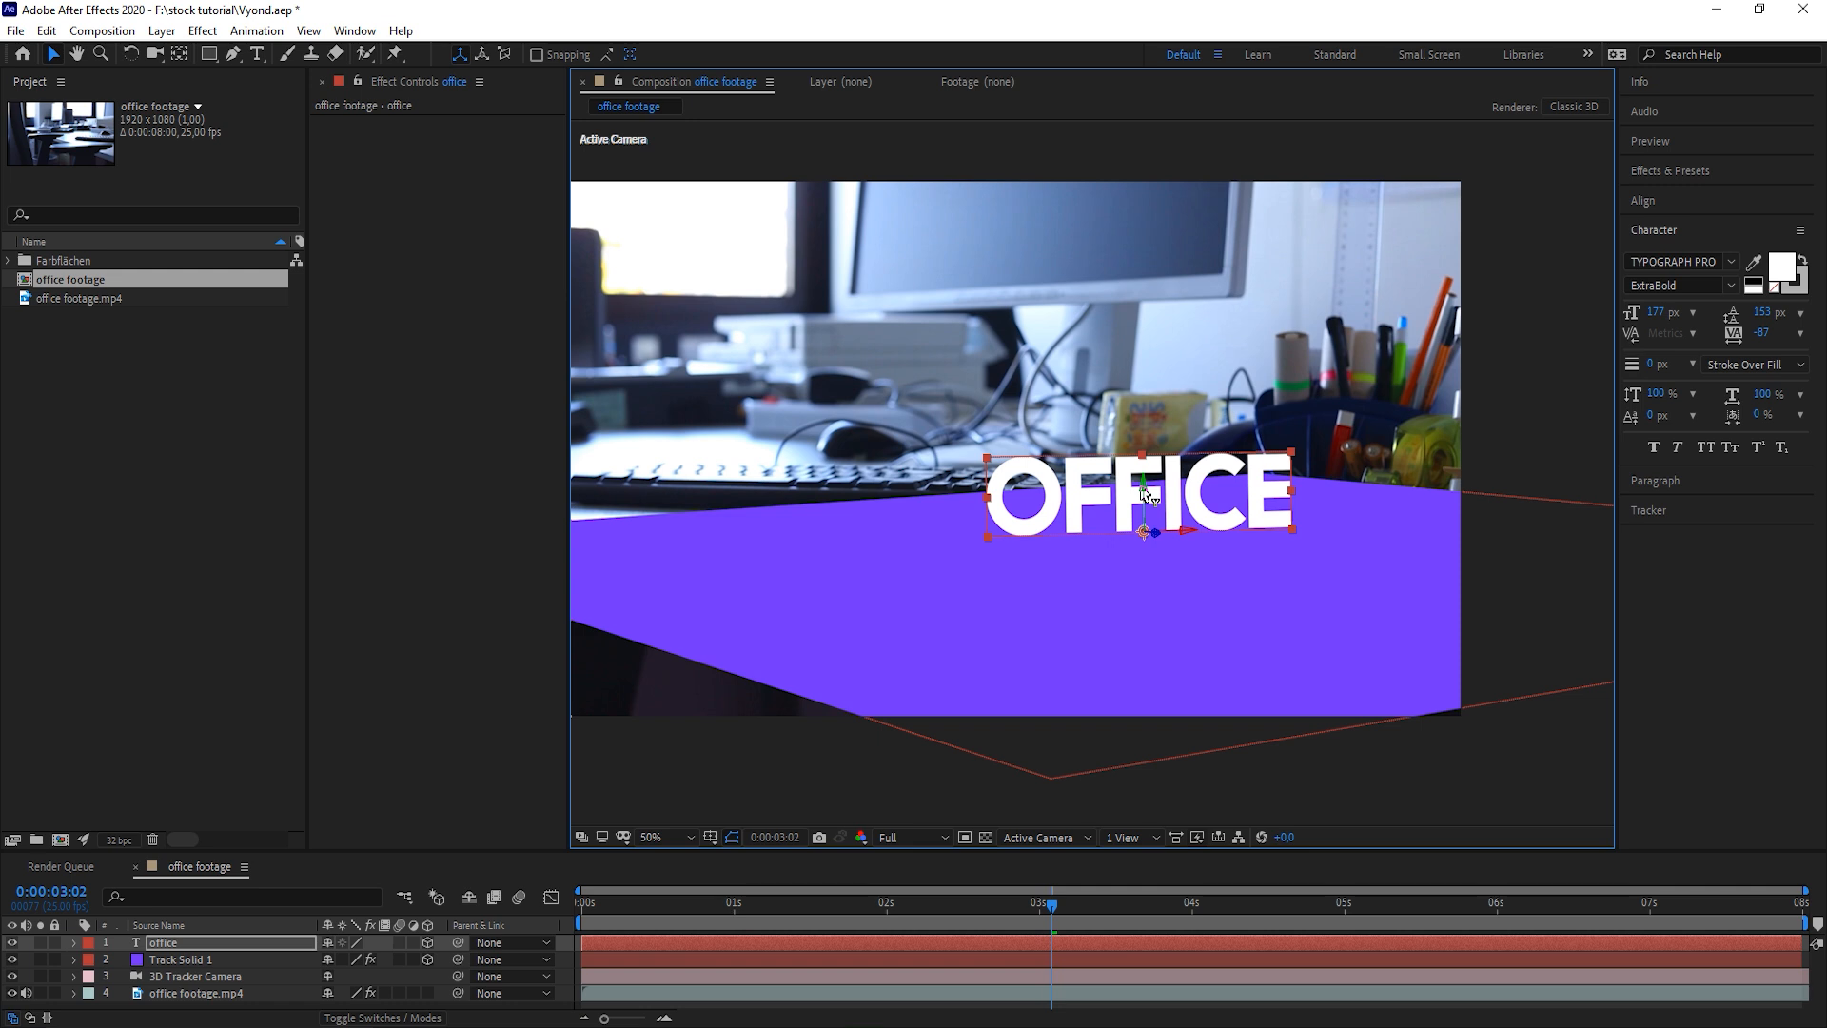
drag(1145, 494, 1169, 645)
drag(1022, 585, 564, 307)
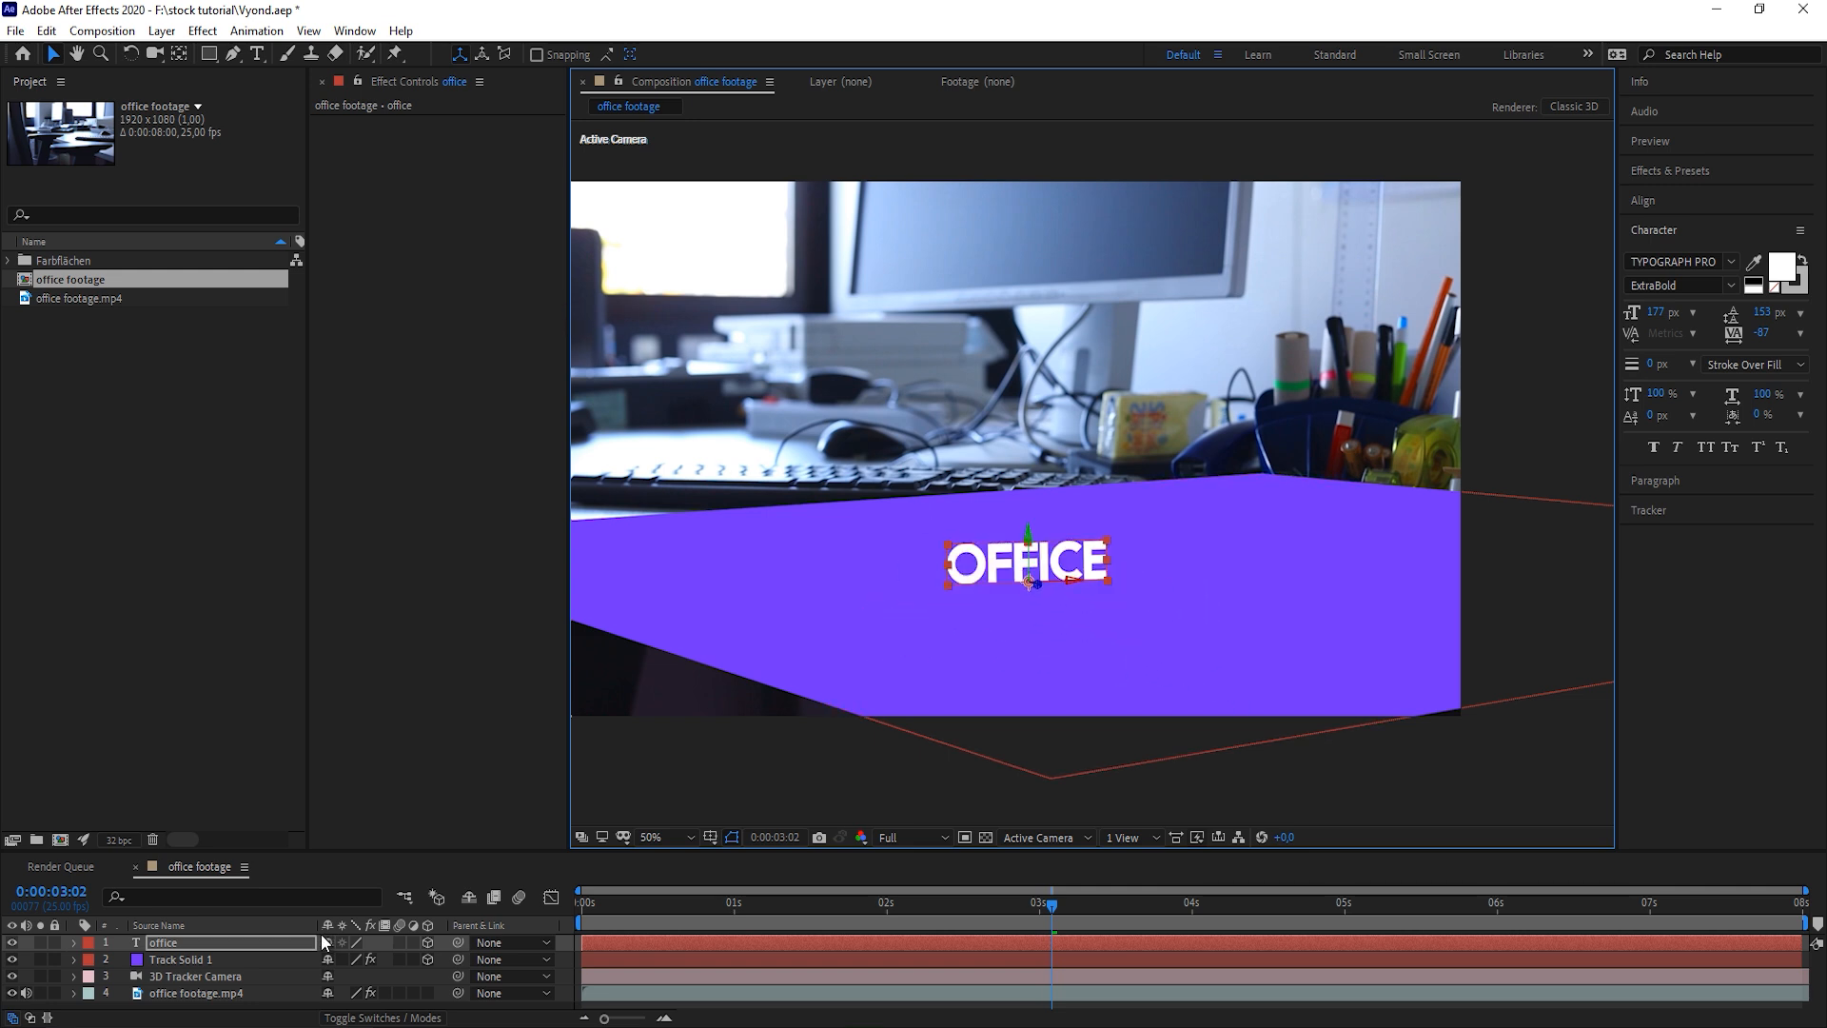
Hide Track Solid 1, shift the office text back onto the desk behind the green sticky notes, and play back the tracking
click(167, 960)
click(167, 942)
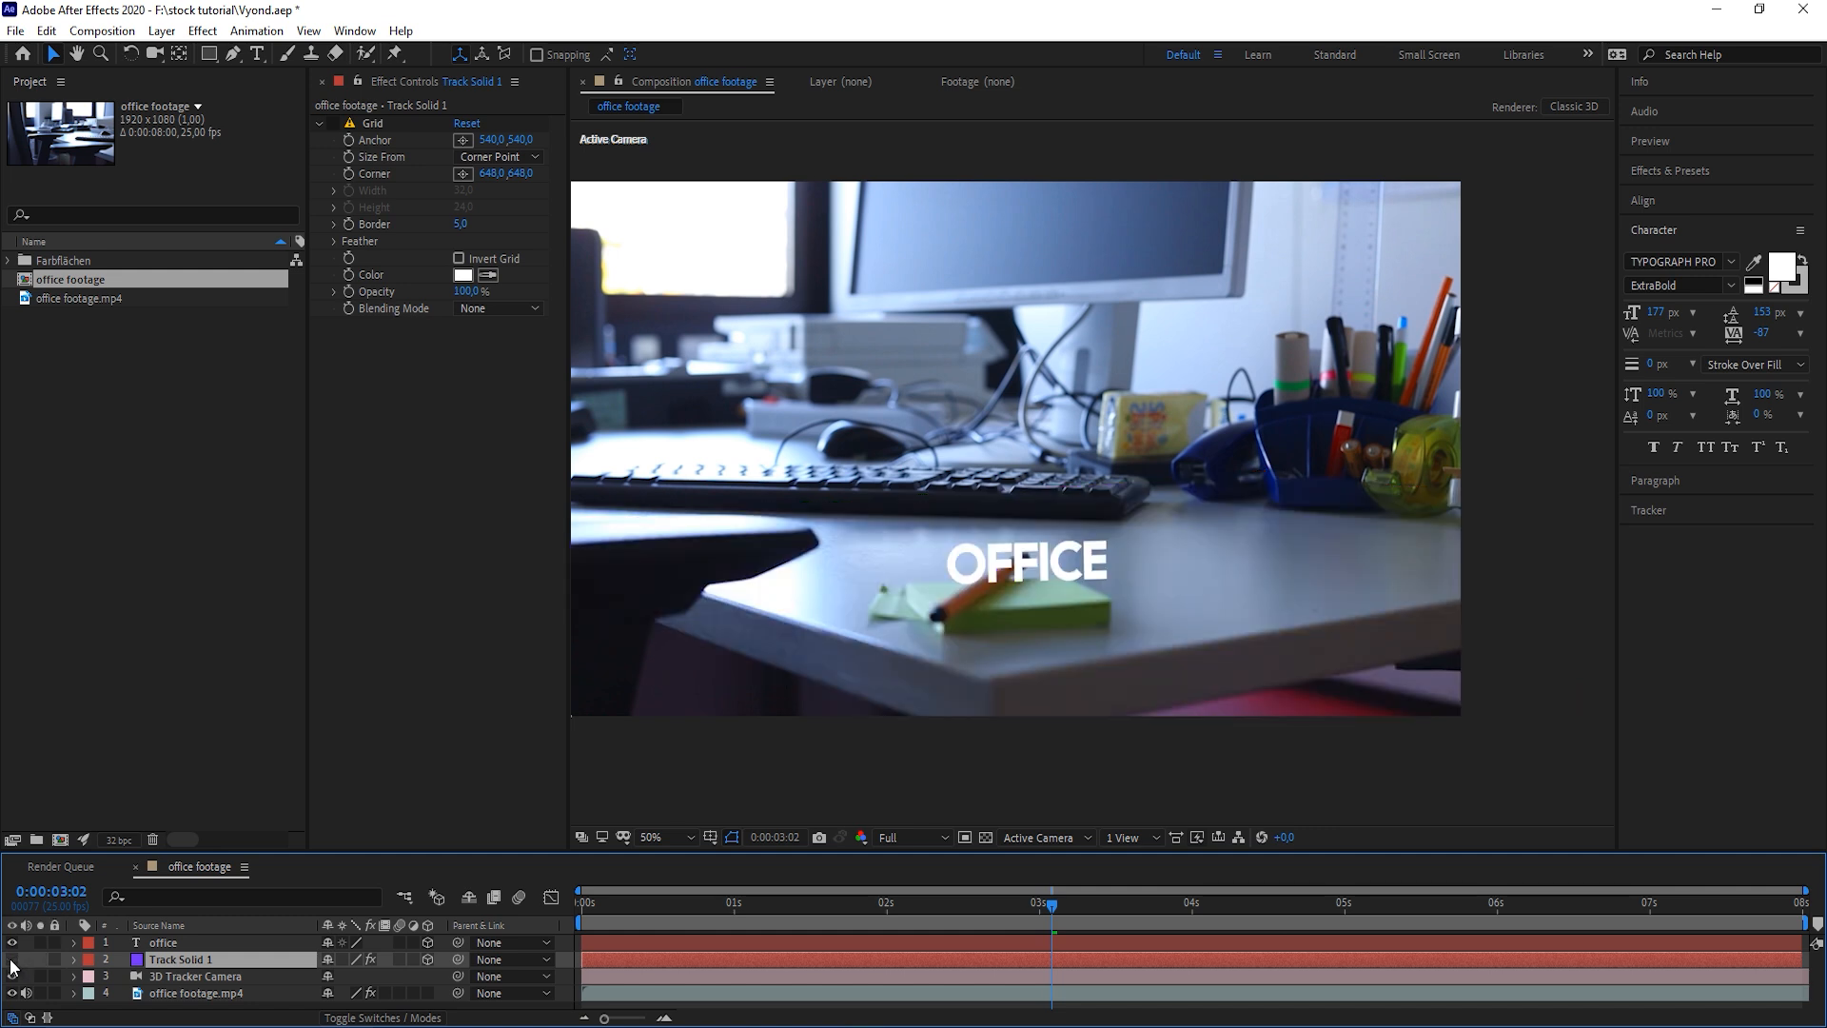
drag(1073, 579, 1359, 600)
drag(1194, 580, 679, 543)
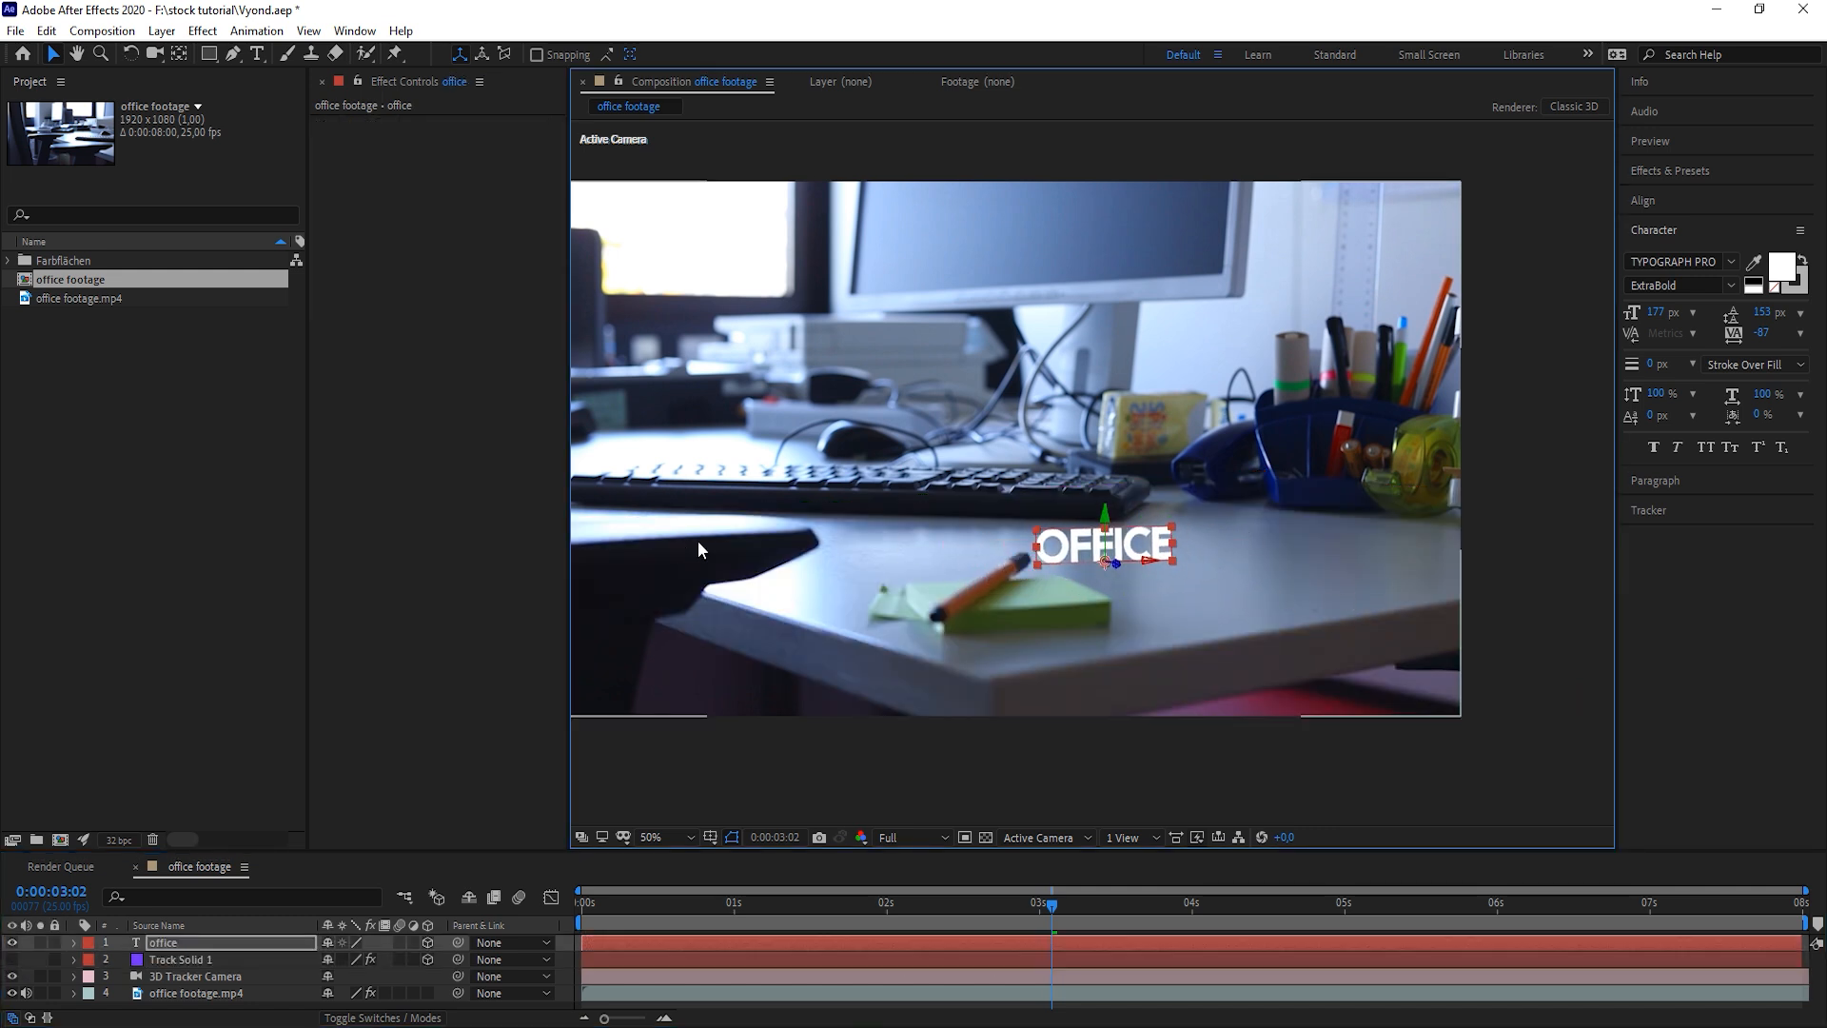
key(space)
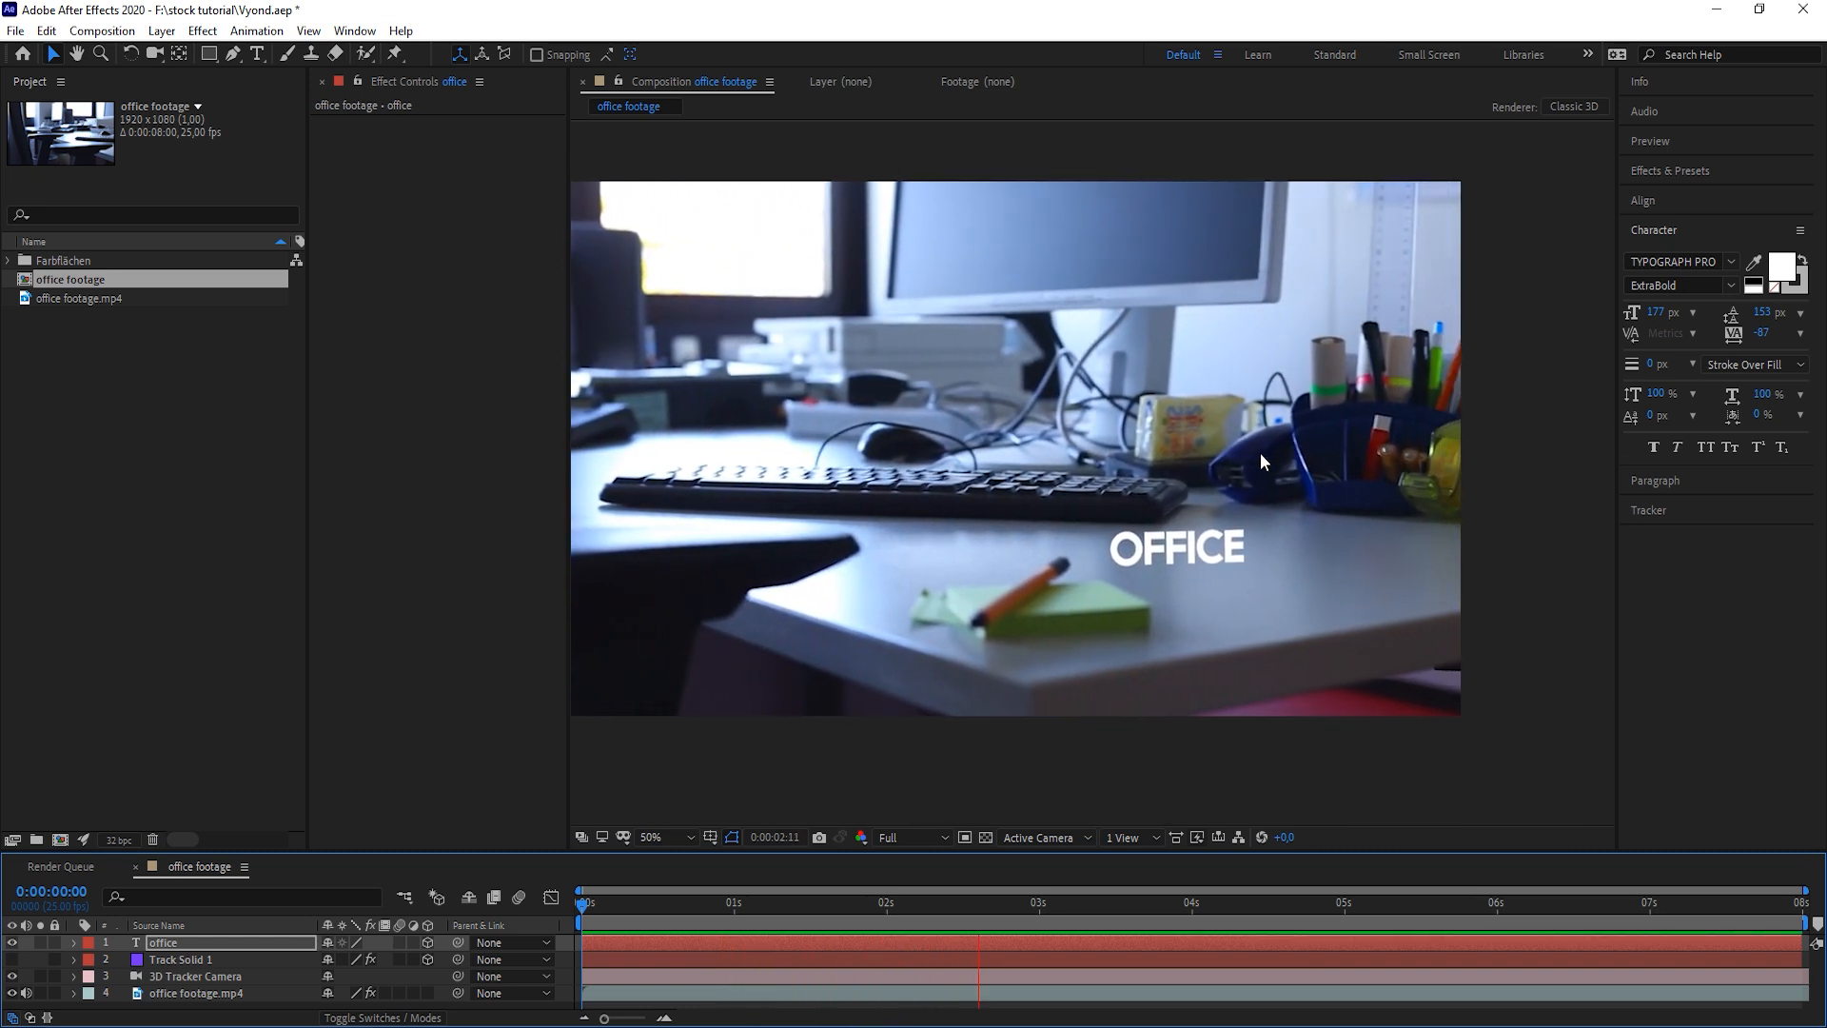
Duplicate the office text layer and change the copy's text to "scene"
click(209, 847)
click(210, 835)
key(ctrl+d)
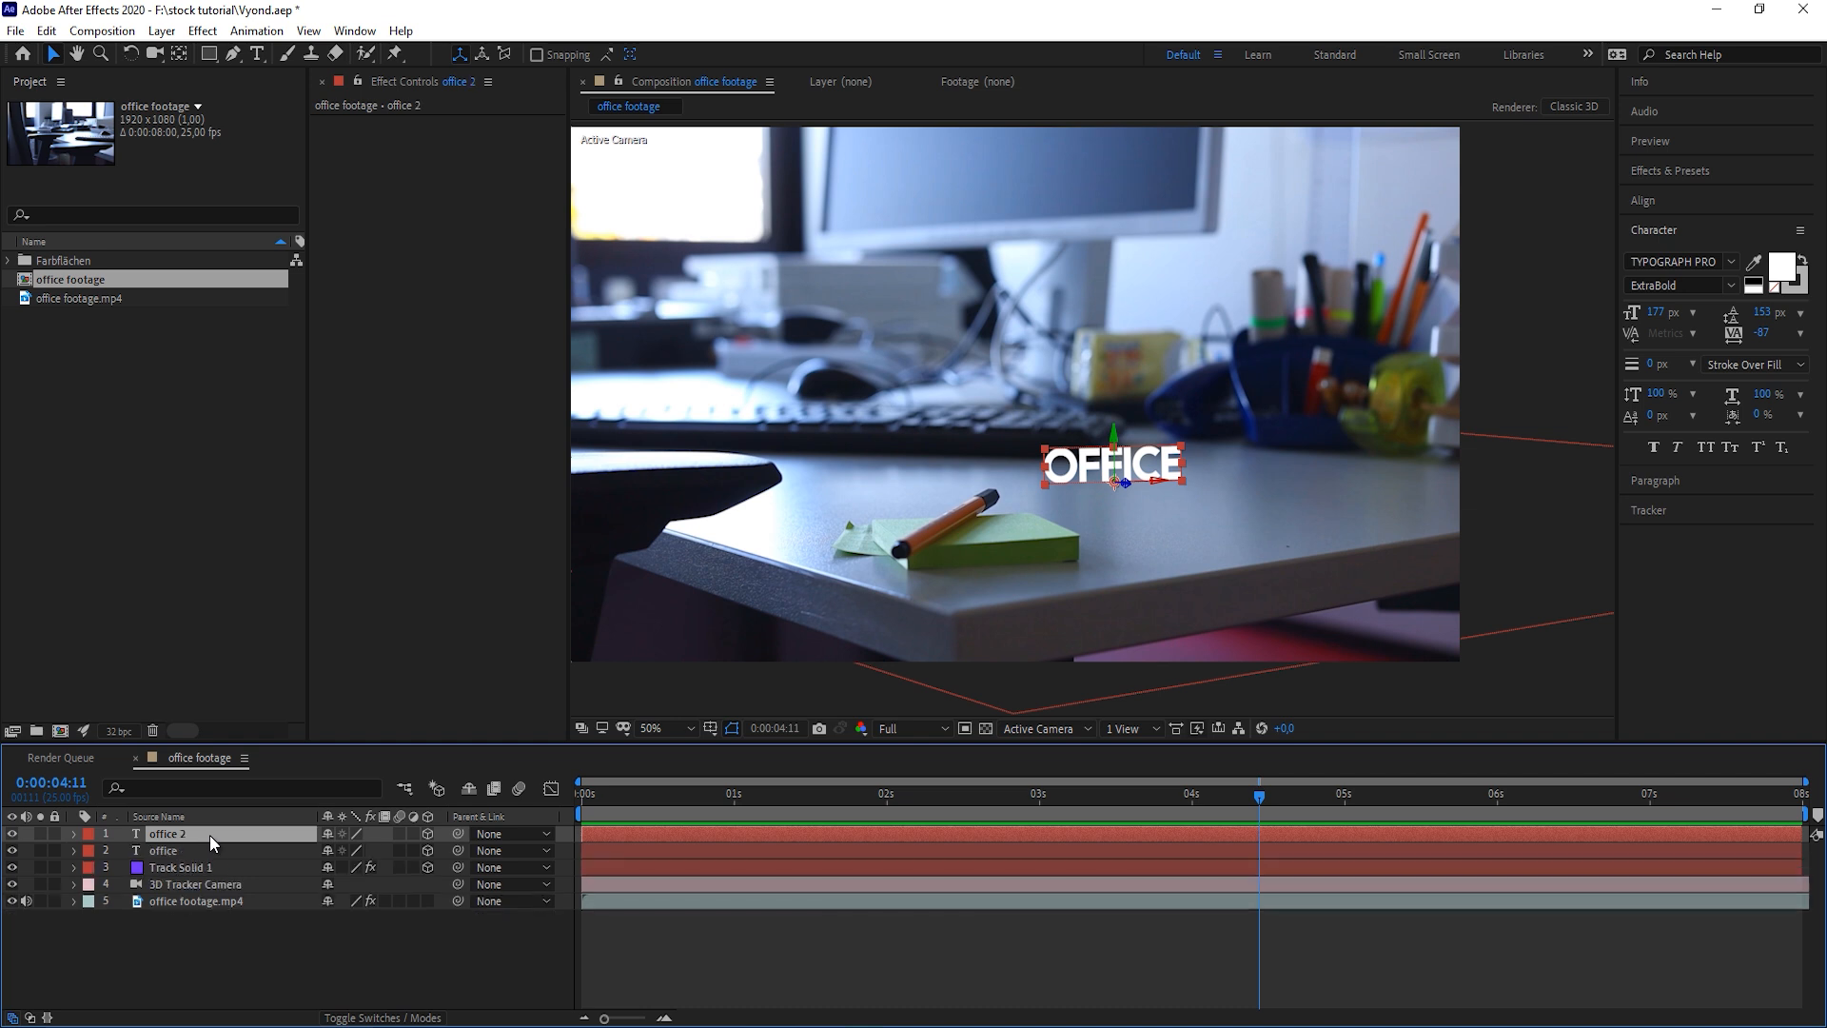
double_click(210, 836)
text(scene)
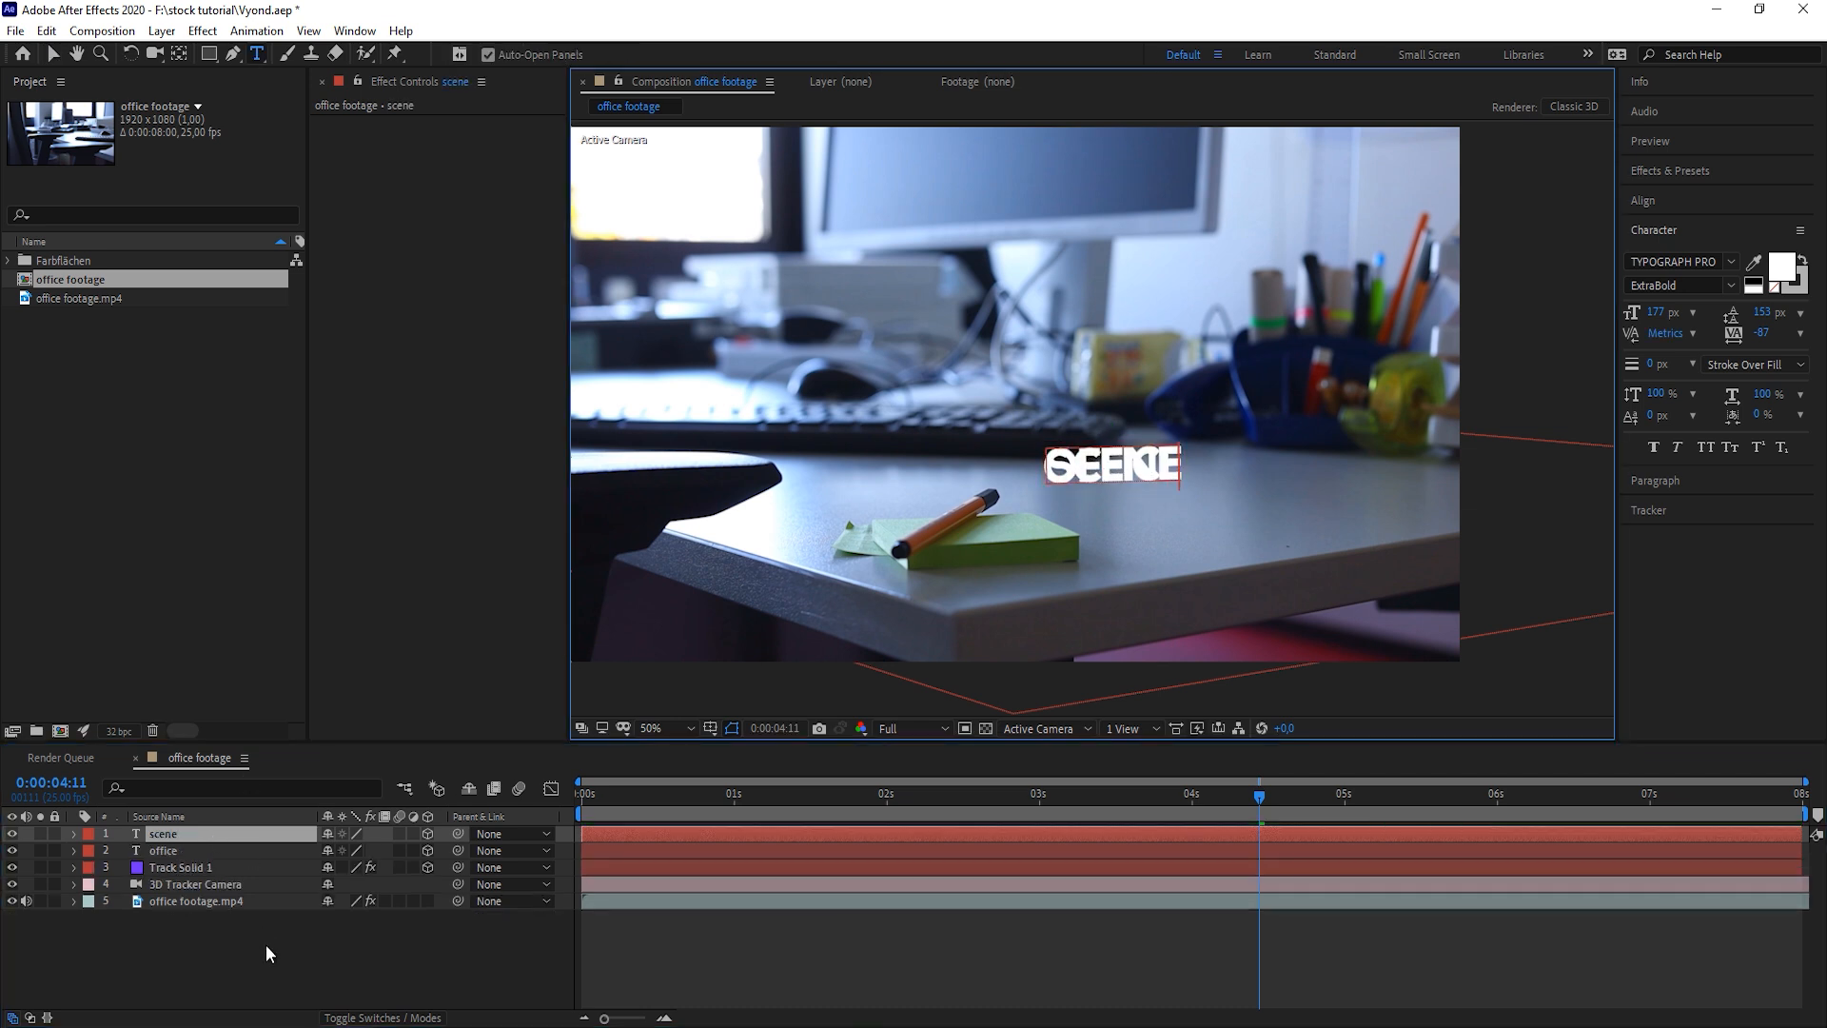
click(265, 944)
Position the scene text on the desk in front and to the right of the office text, checking it in playback
click(185, 834)
key(v)
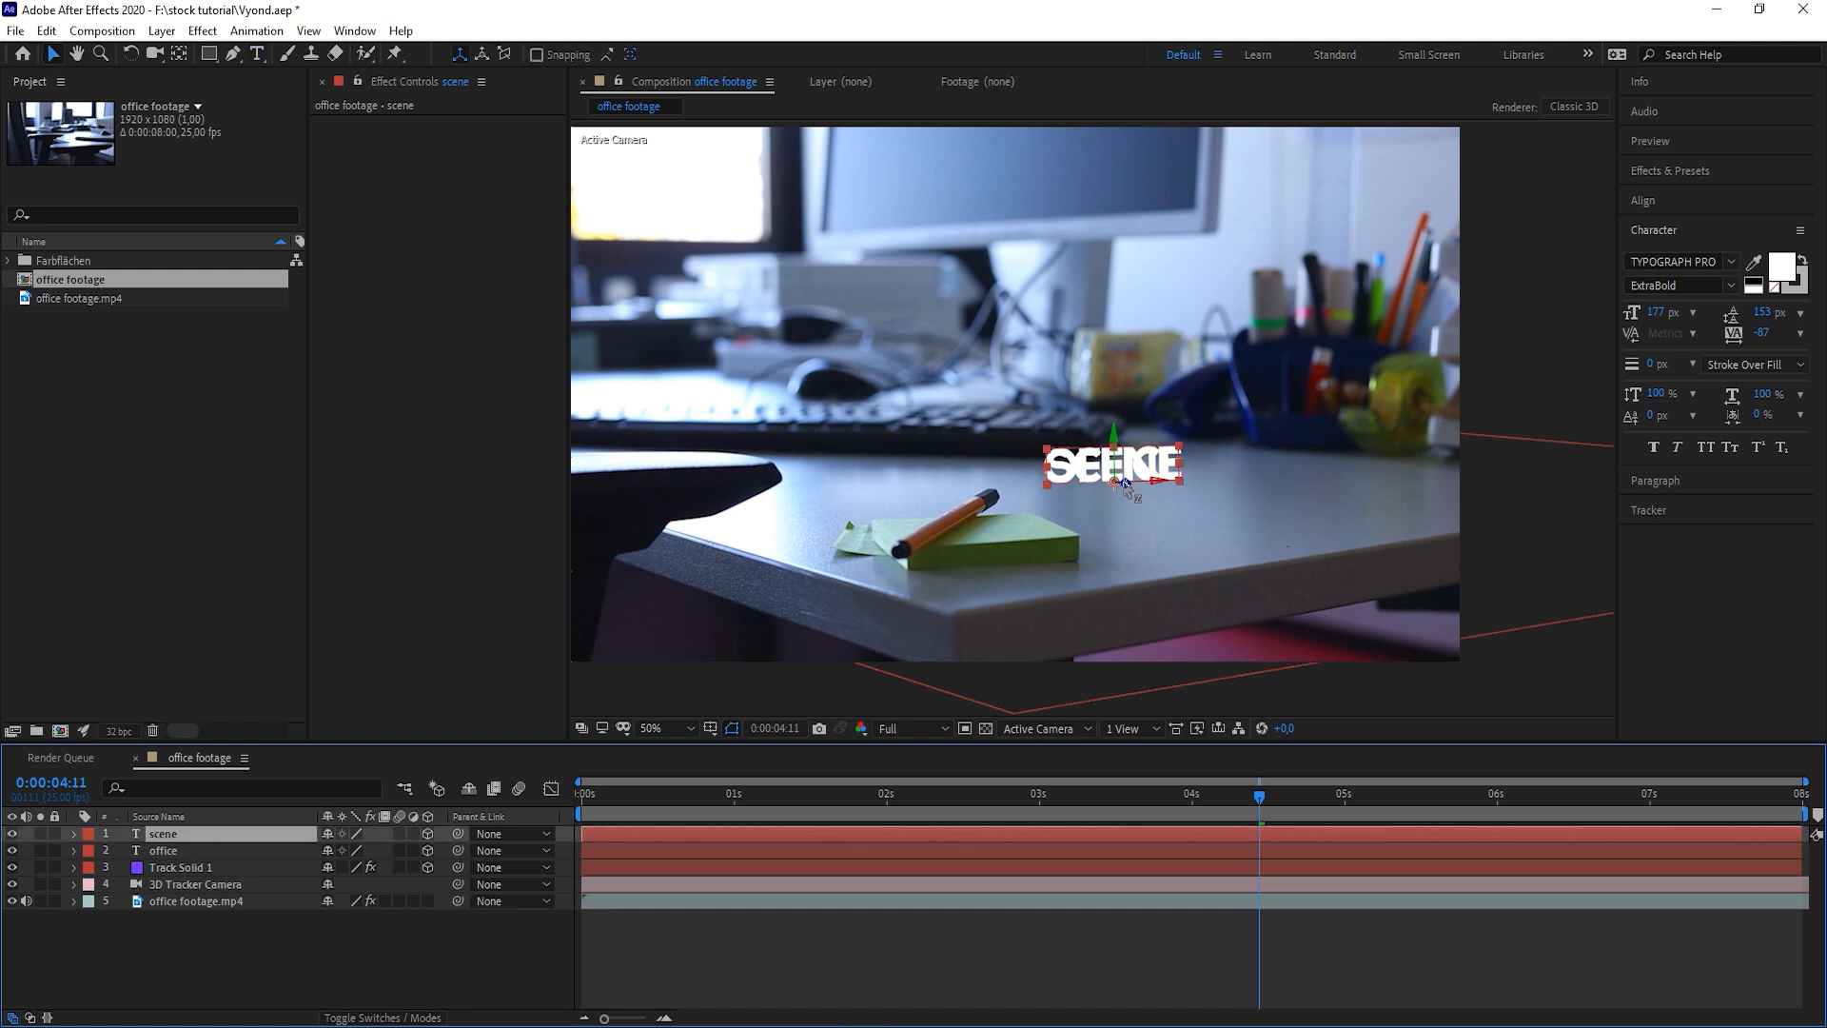
drag(1129, 484, 1258, 496)
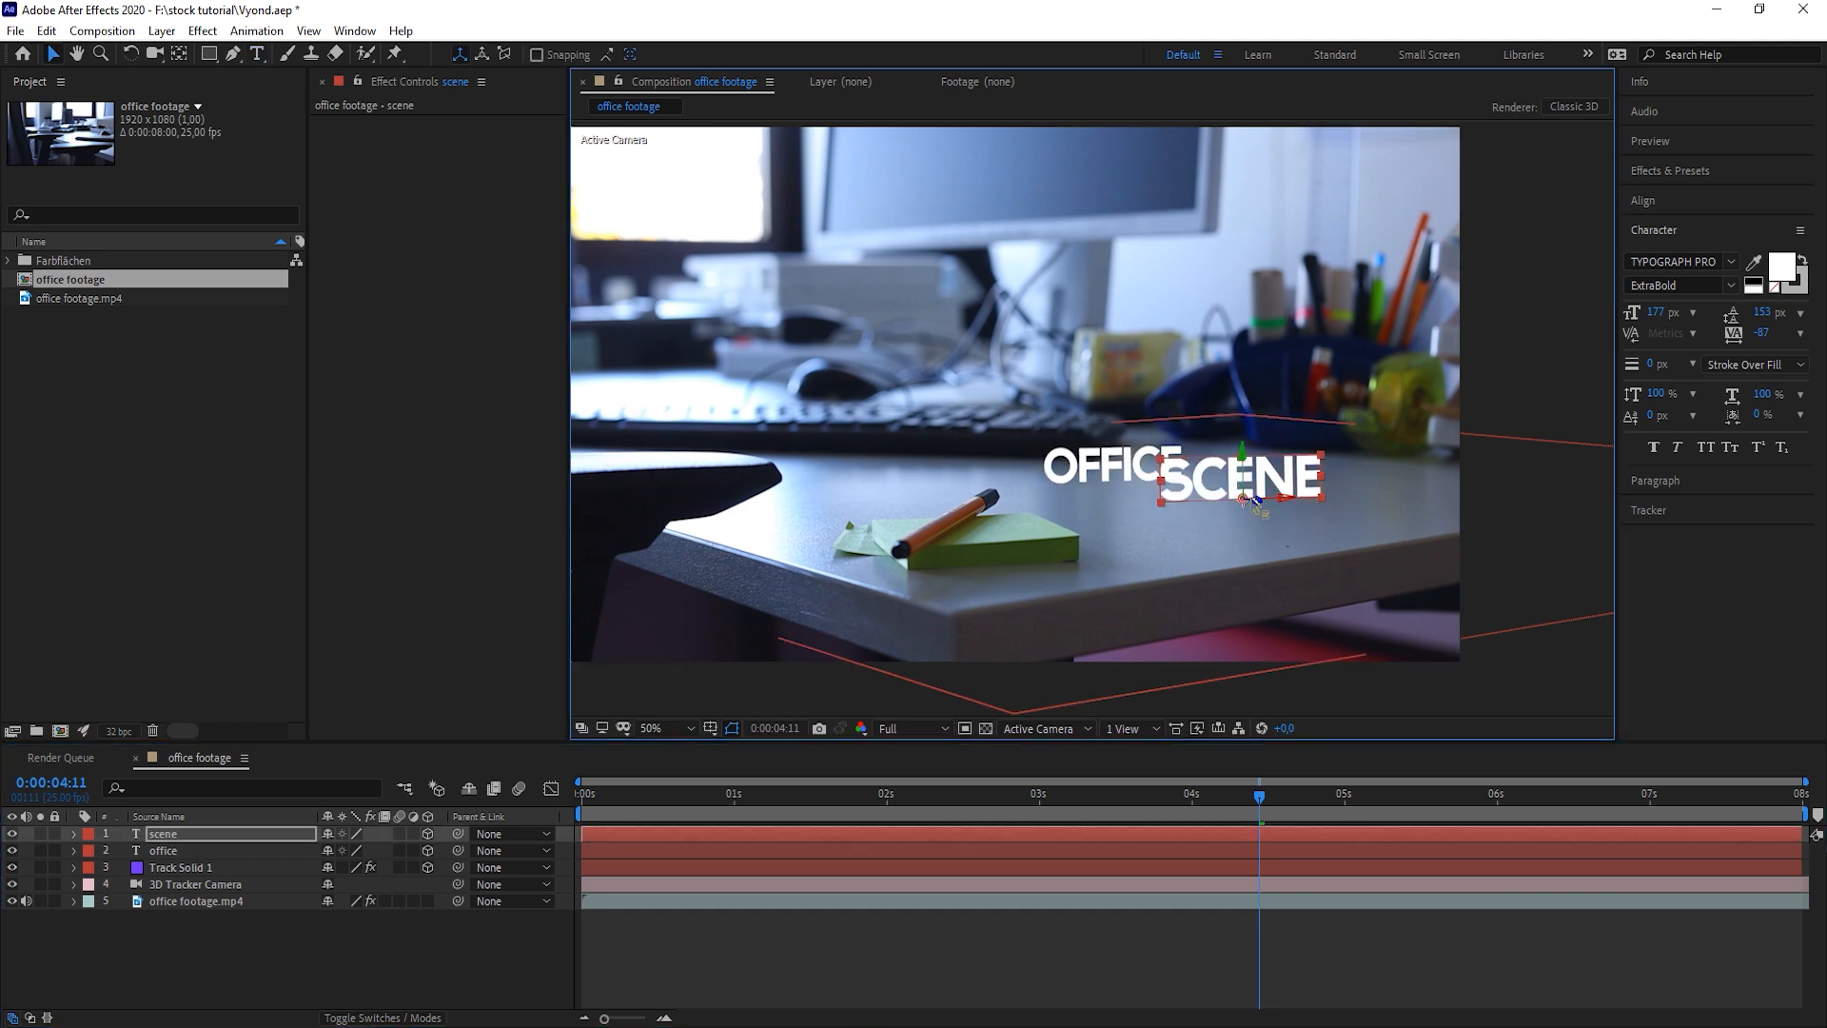
key(space)
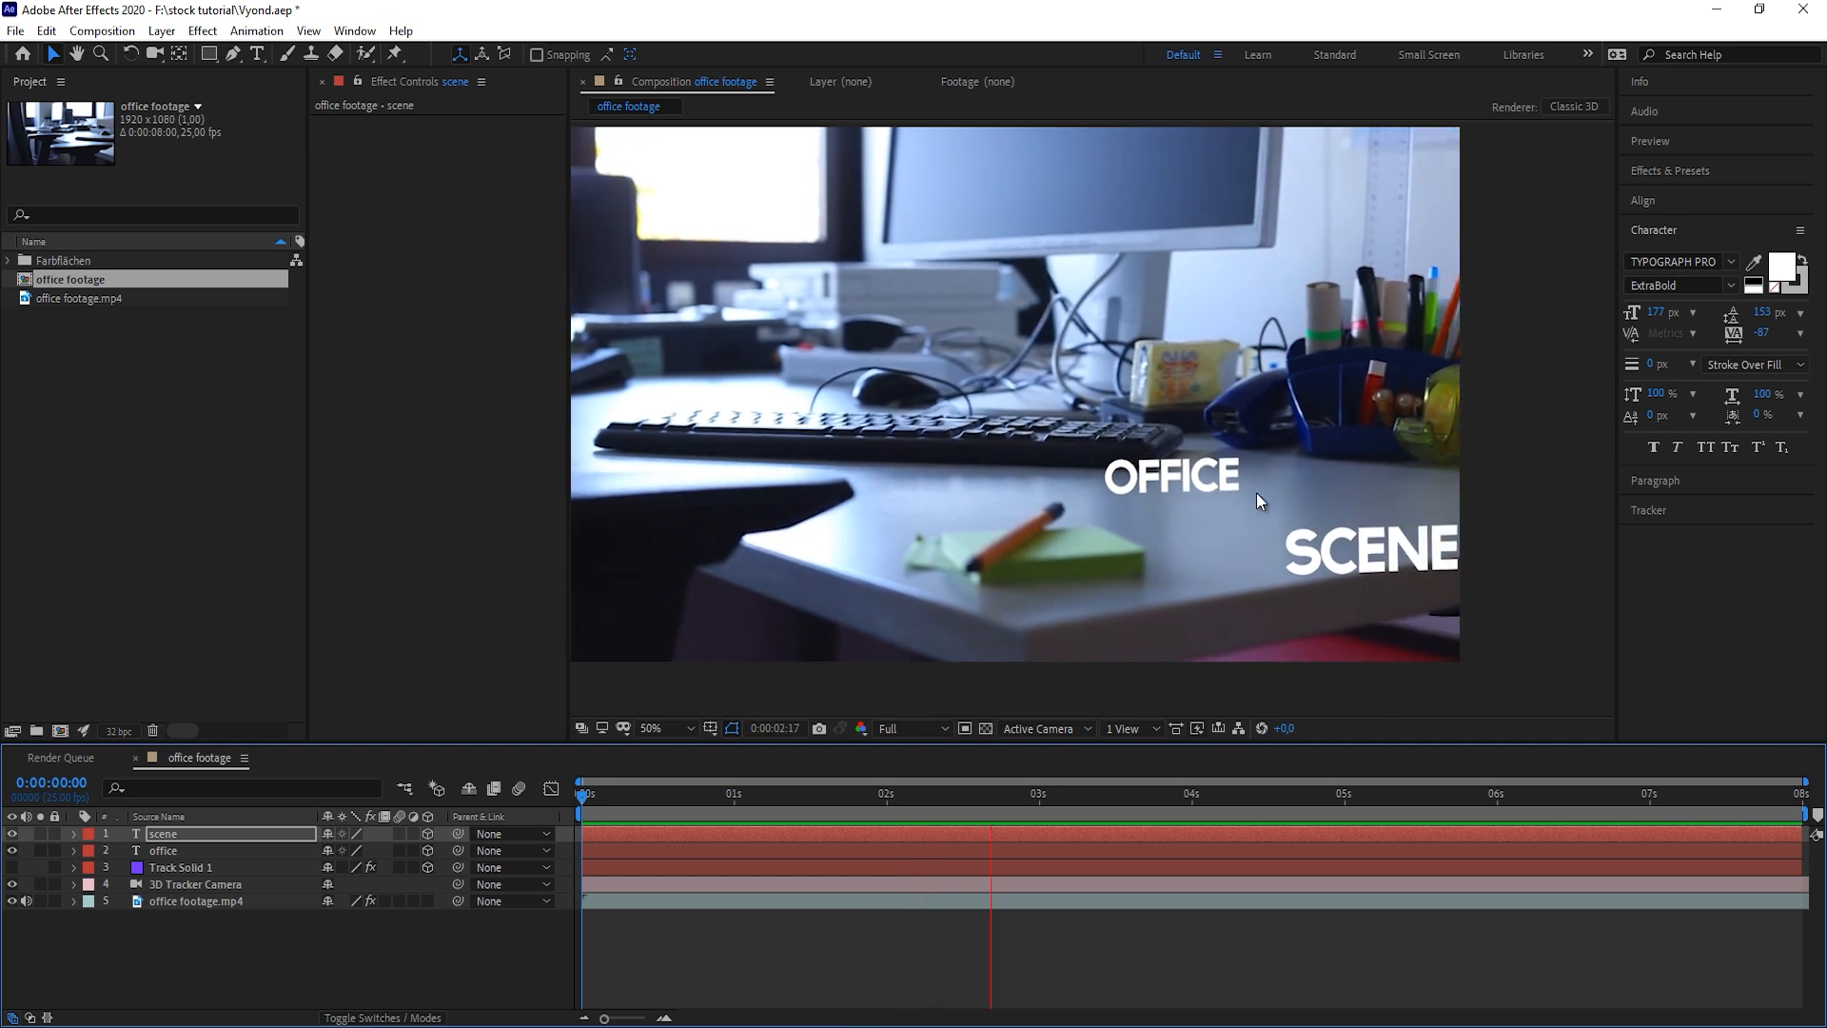
key(space)
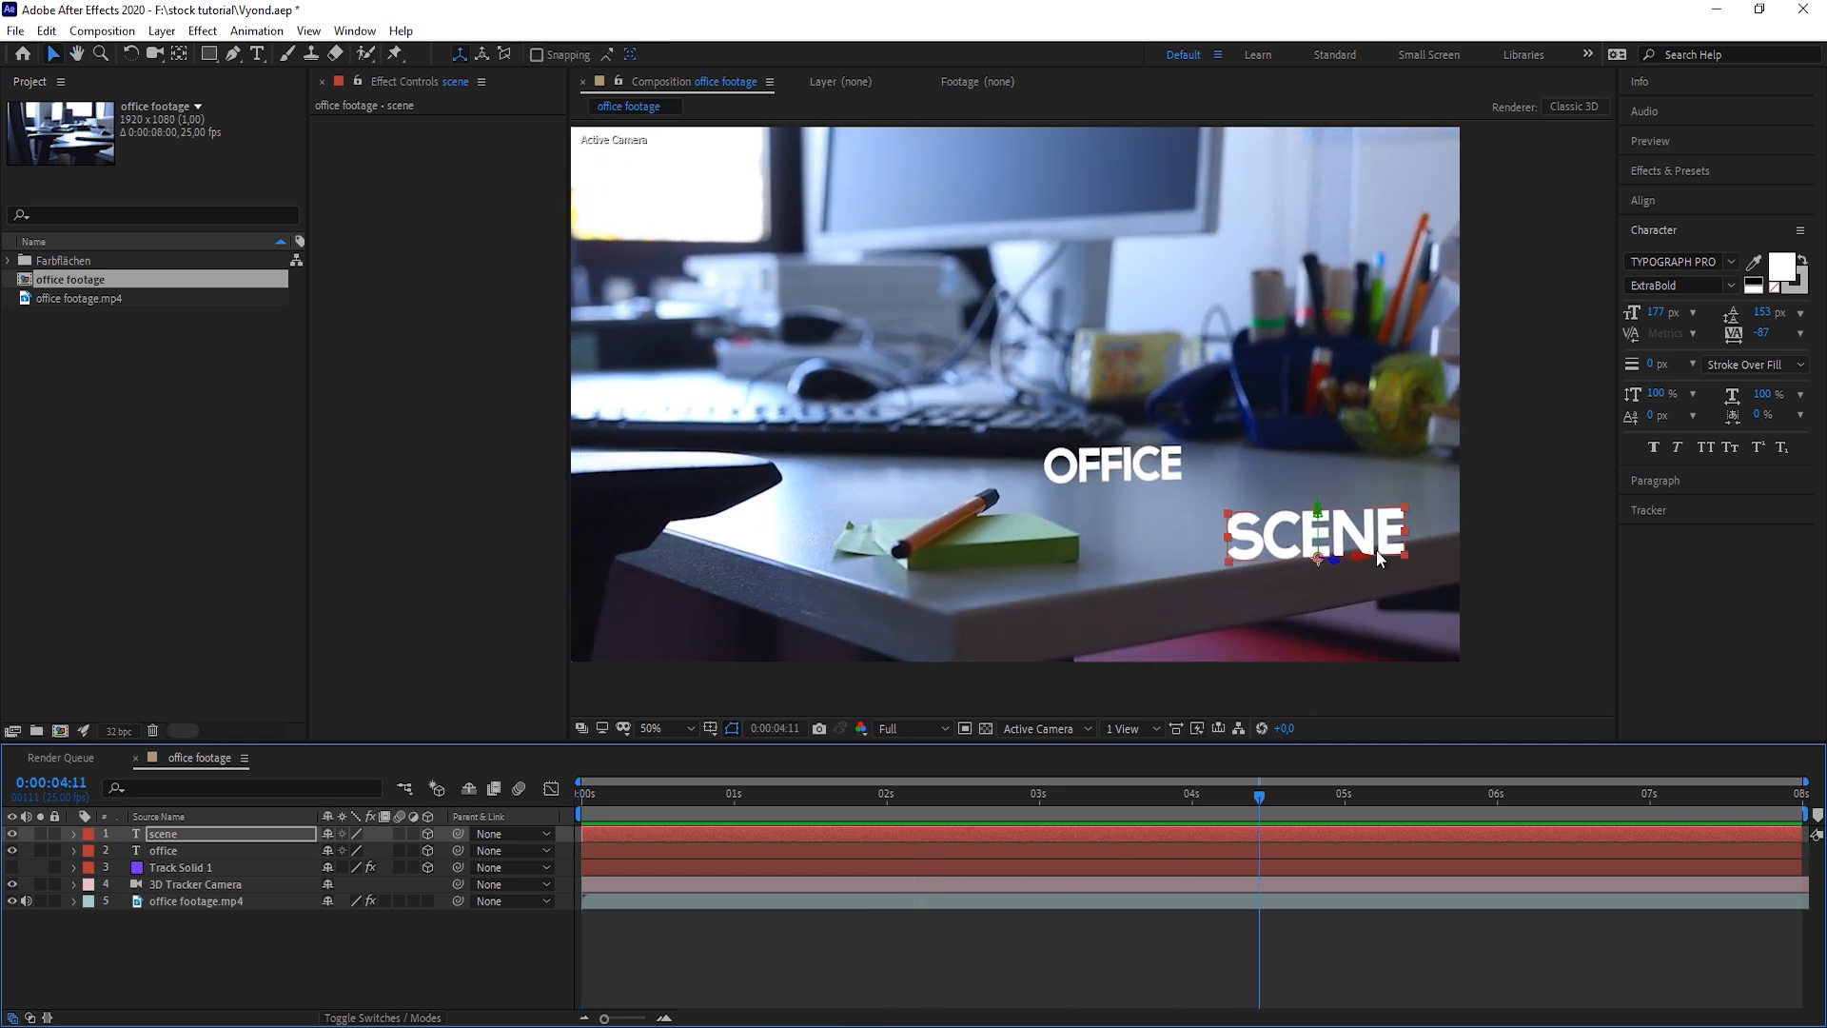
drag(1333, 563, 1221, 551)
Rotate the scene text about its vertical axis, play back the result, and move the current time to 0:00:03:05
key(w)
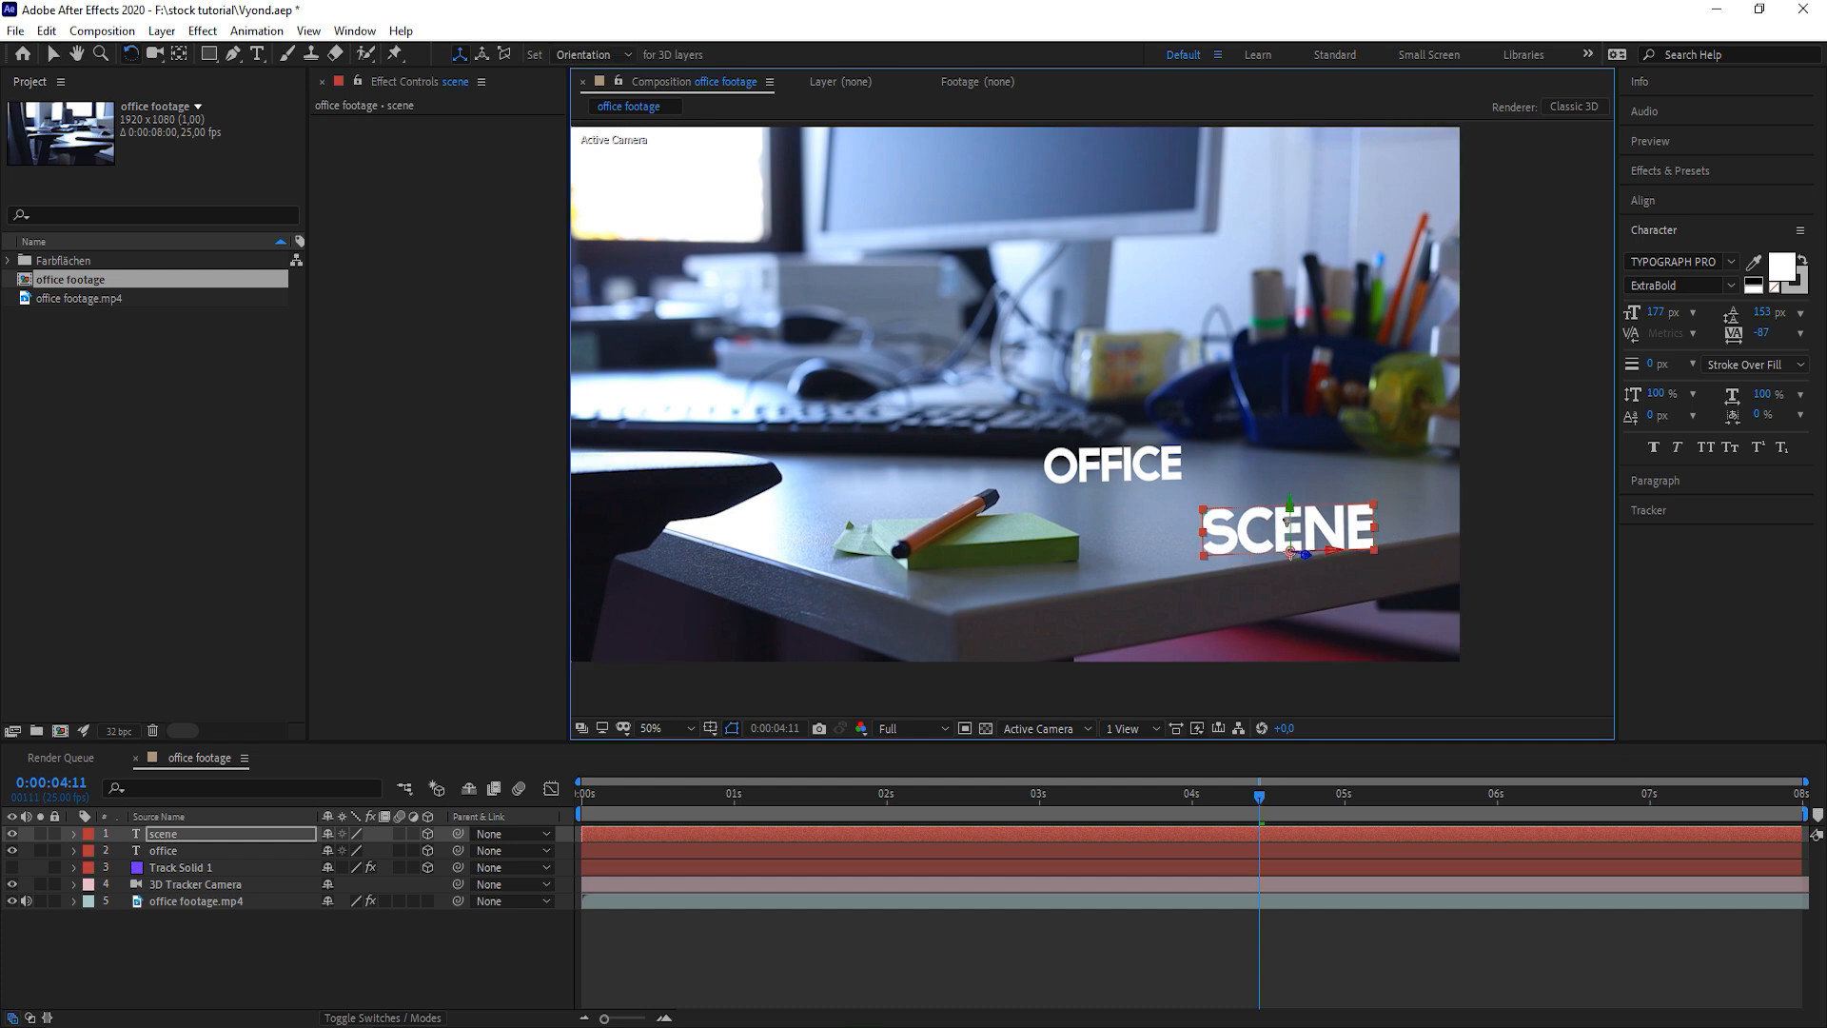
drag(1296, 529, 1300, 563)
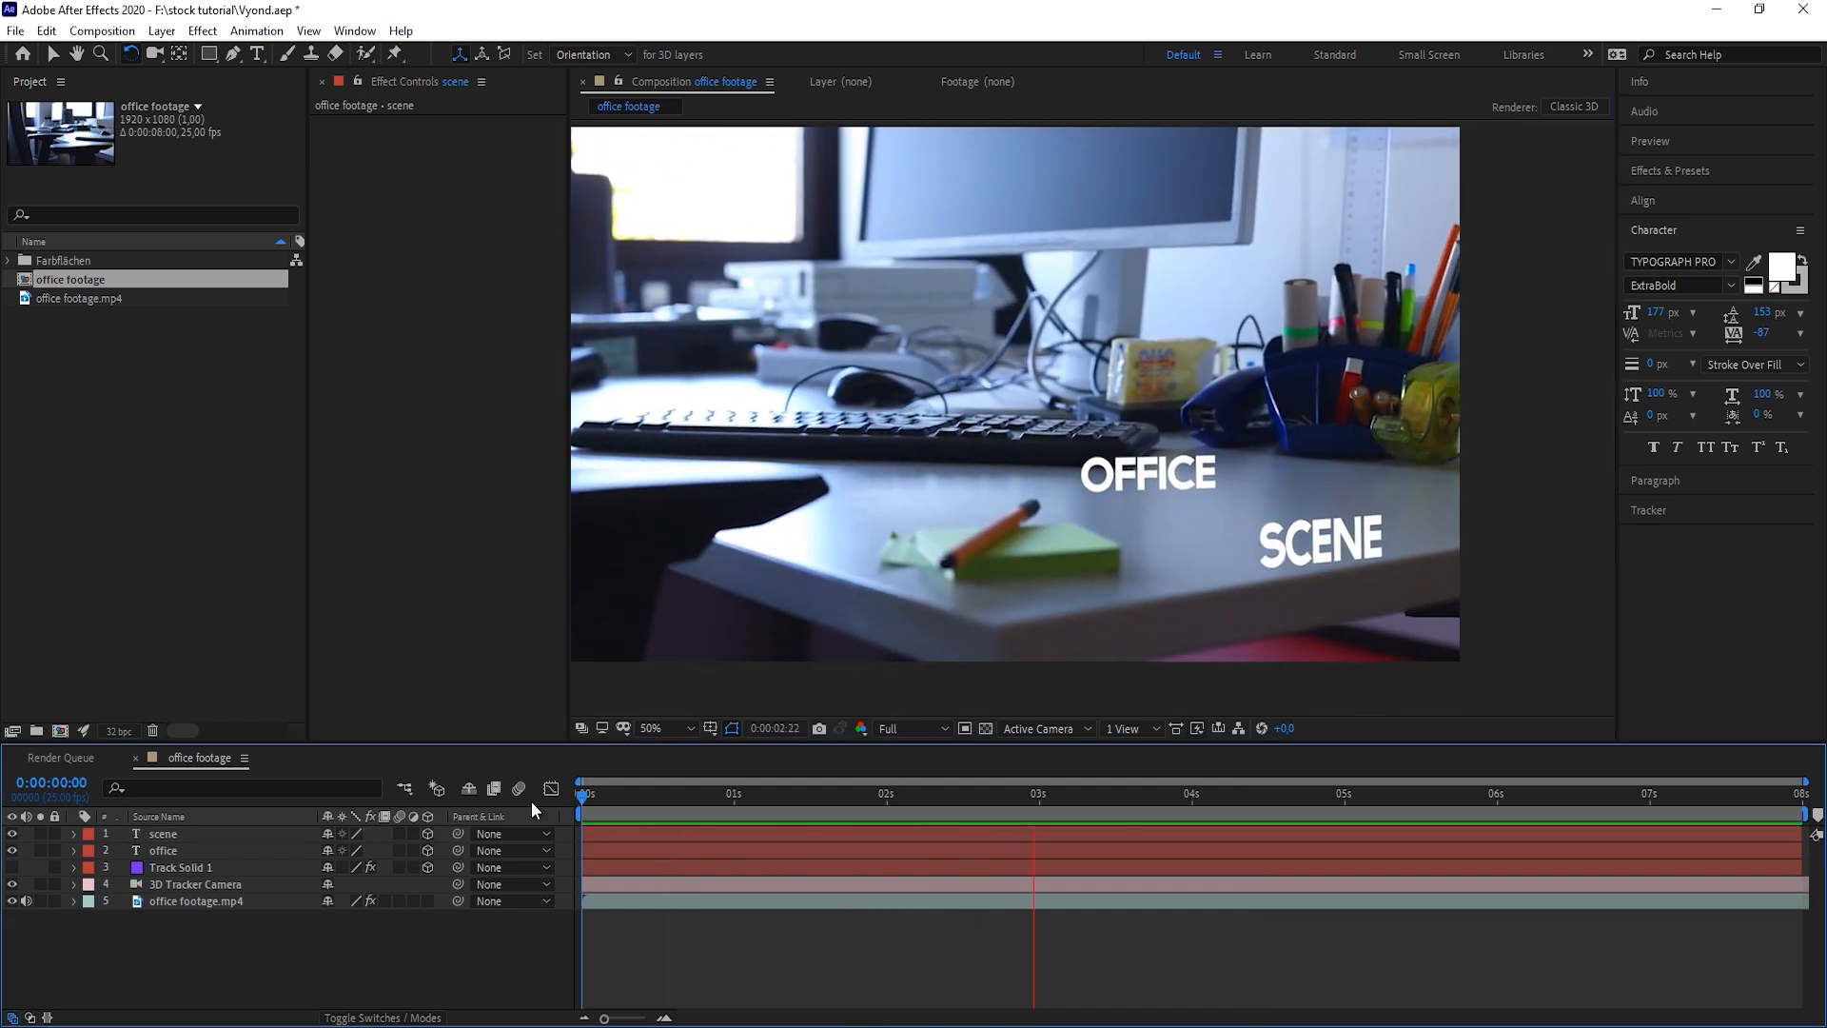
key(space)
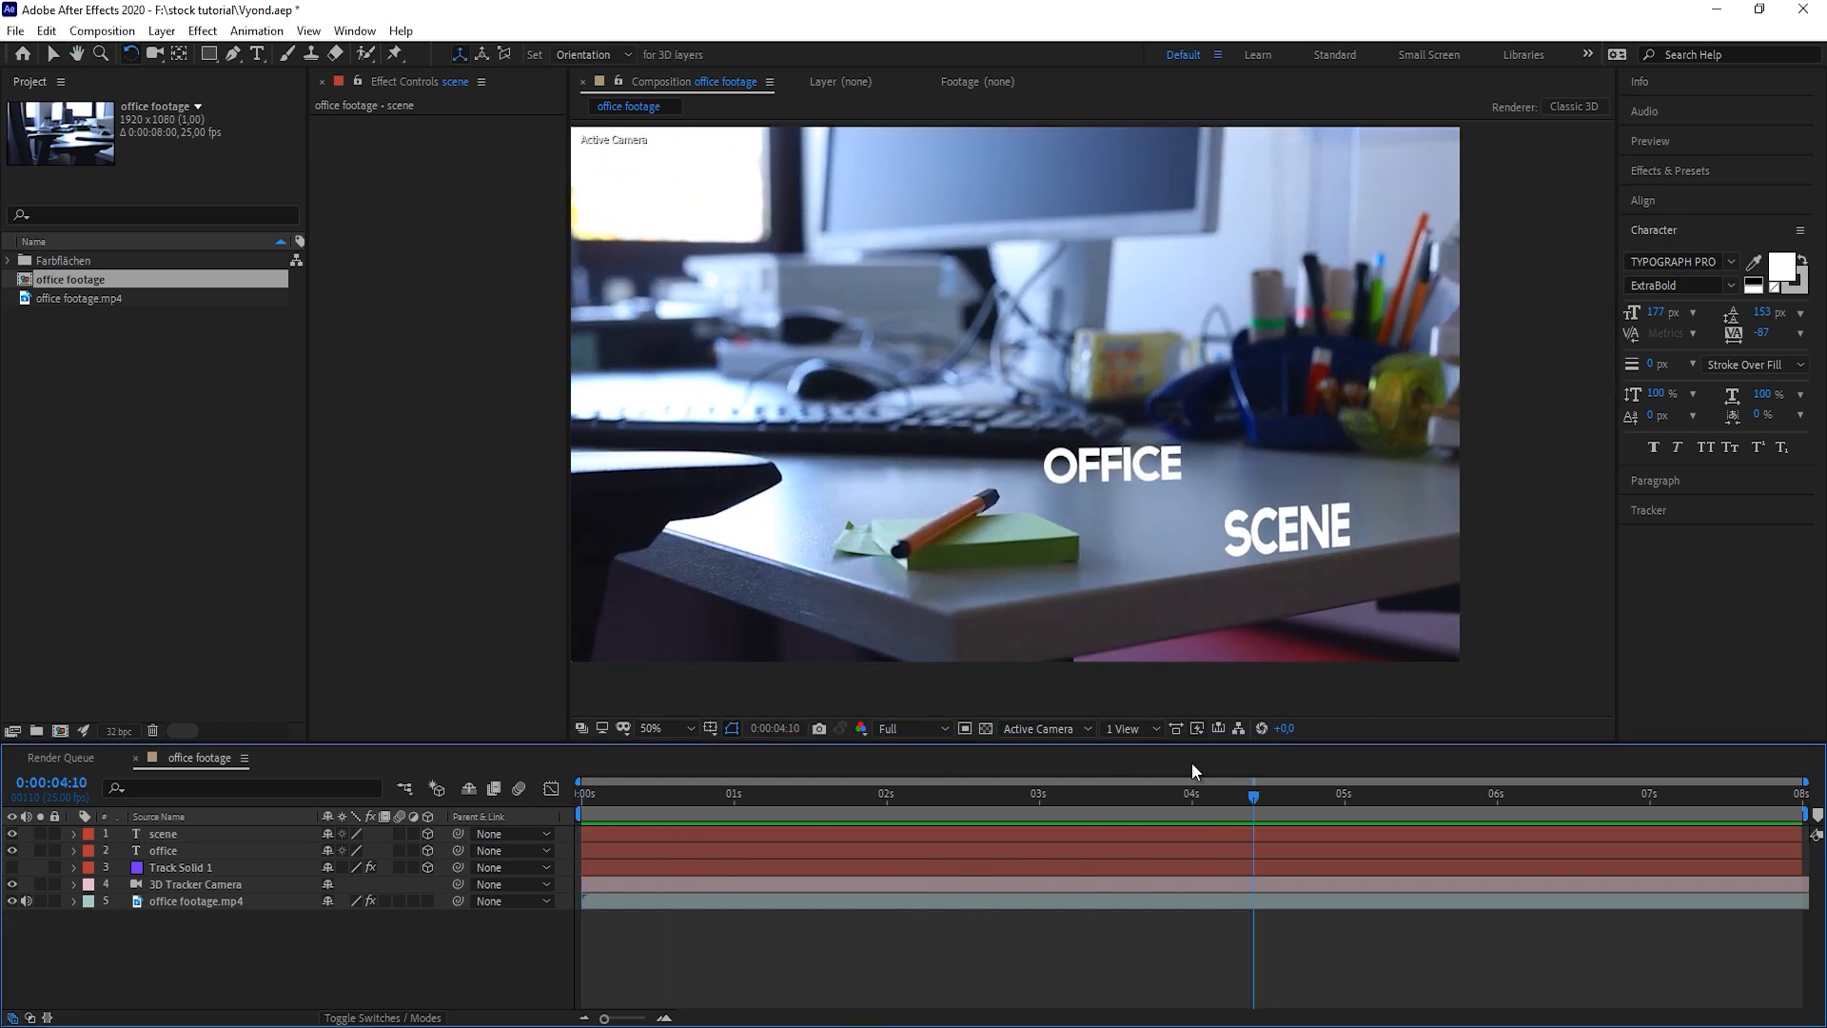
drag(1254, 790, 1066, 836)
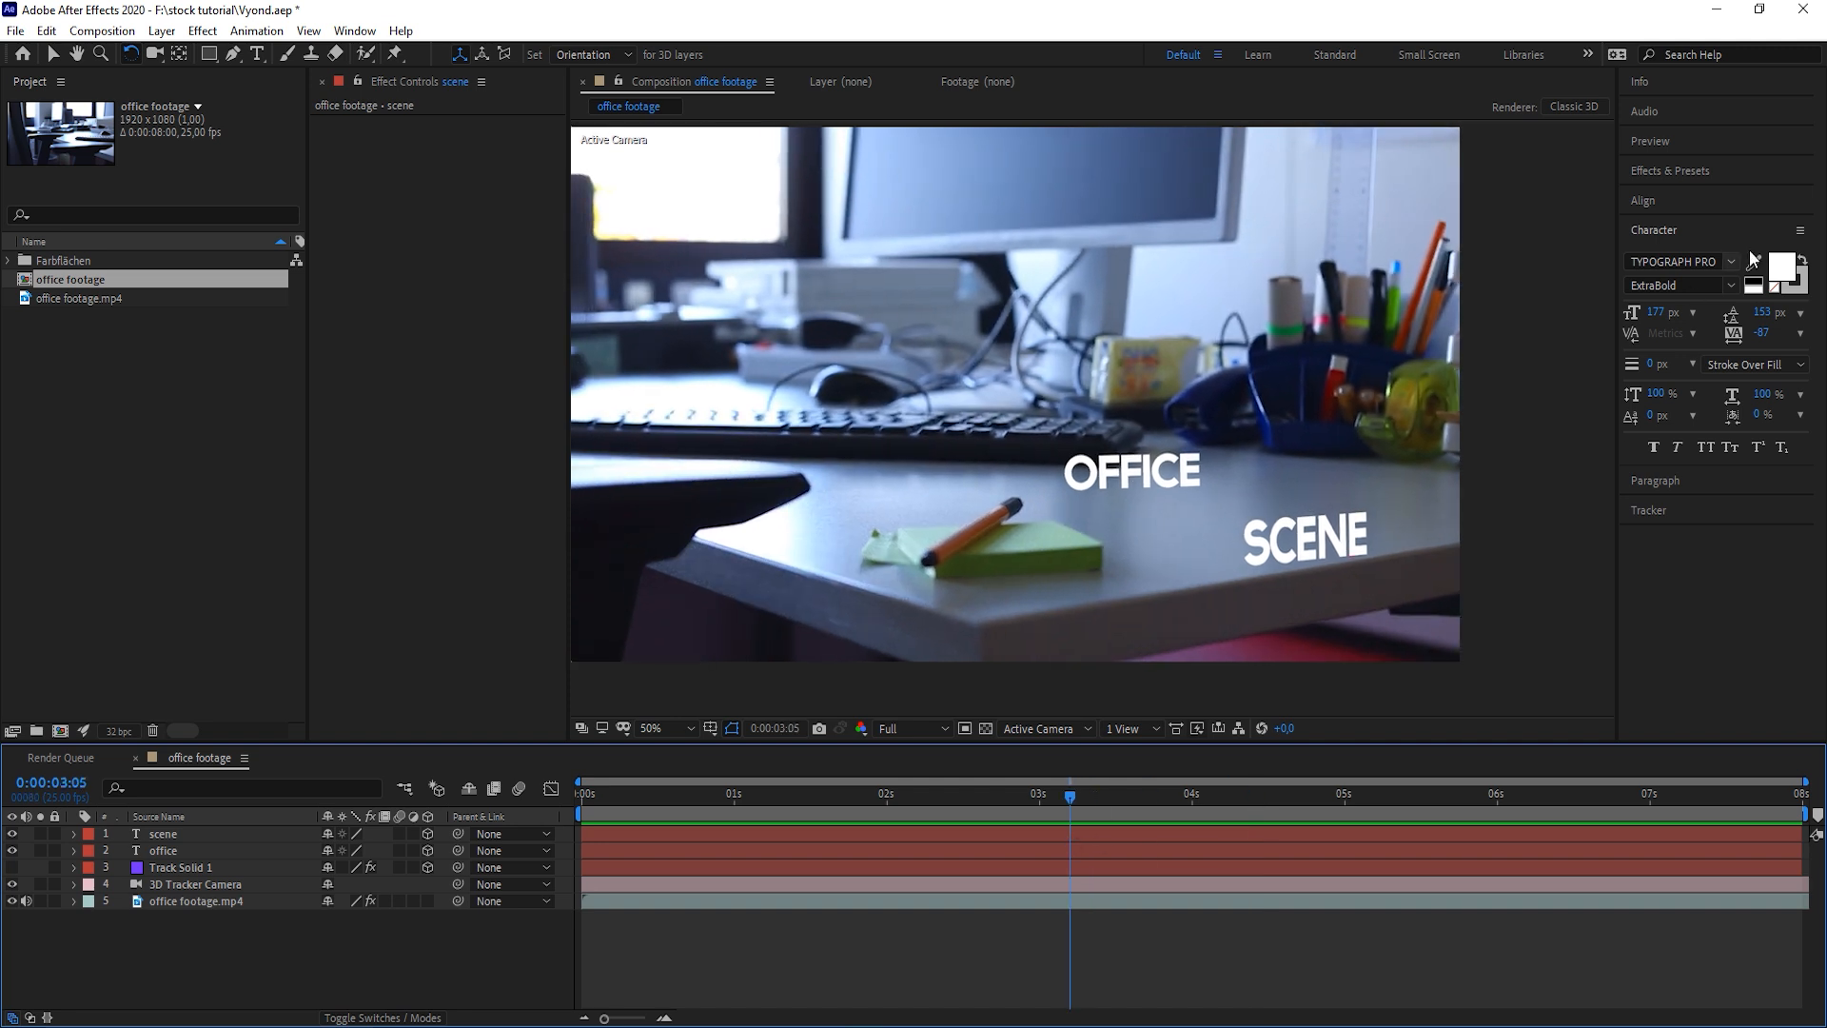
Find the Camera Lens Blur effect and apply it to the scene text layer, keeping its default blur radius
click(1672, 170)
click(1683, 197)
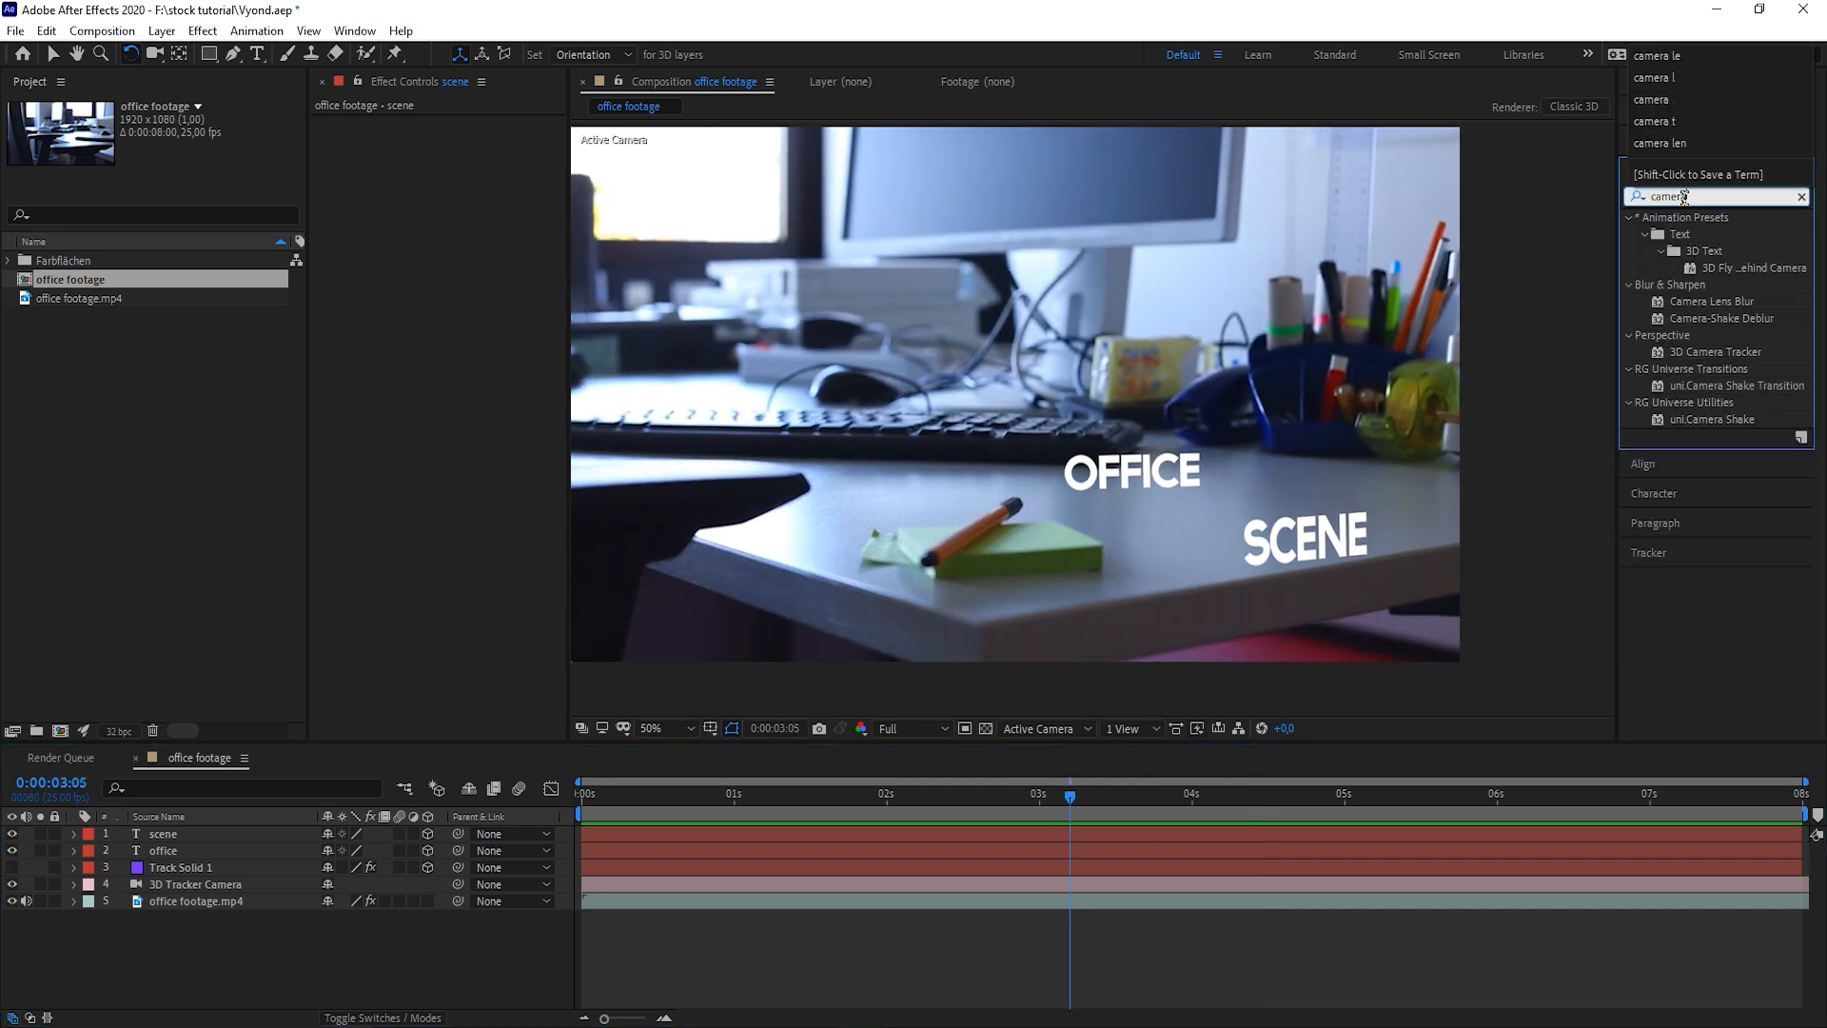
text(l)
drag(1687, 237, 1356, 540)
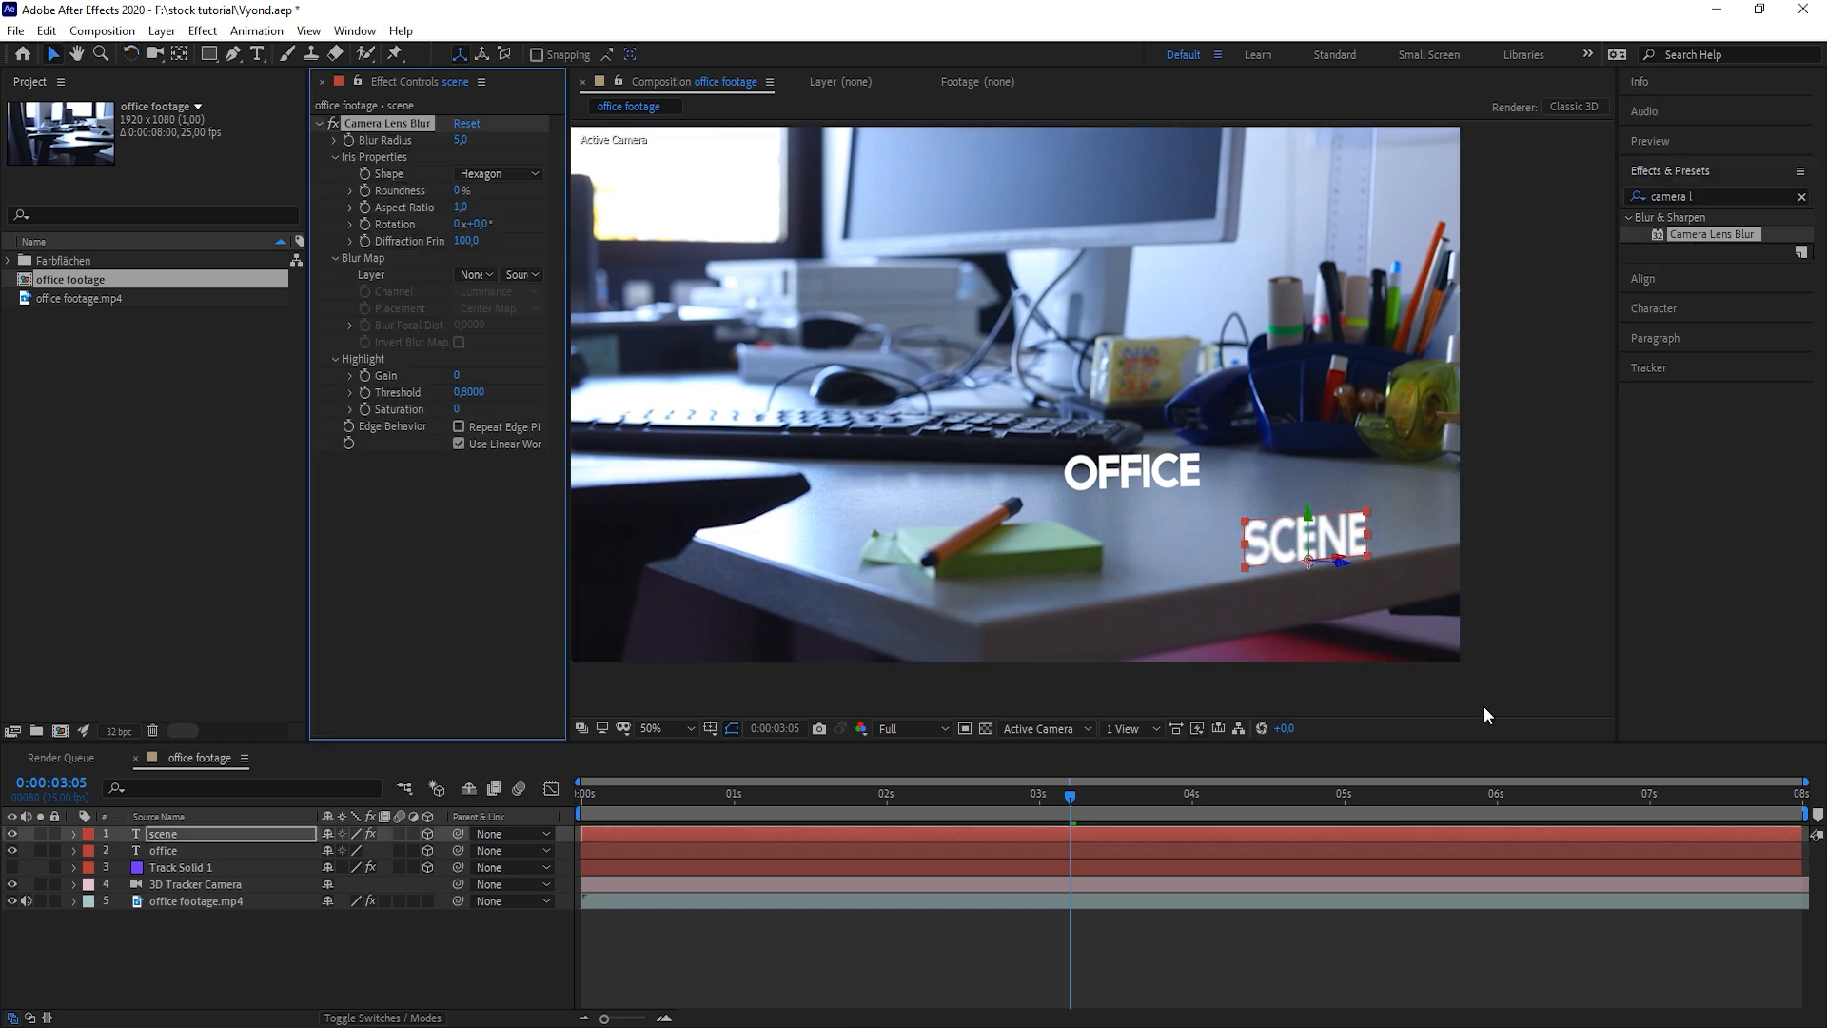
click(1320, 929)
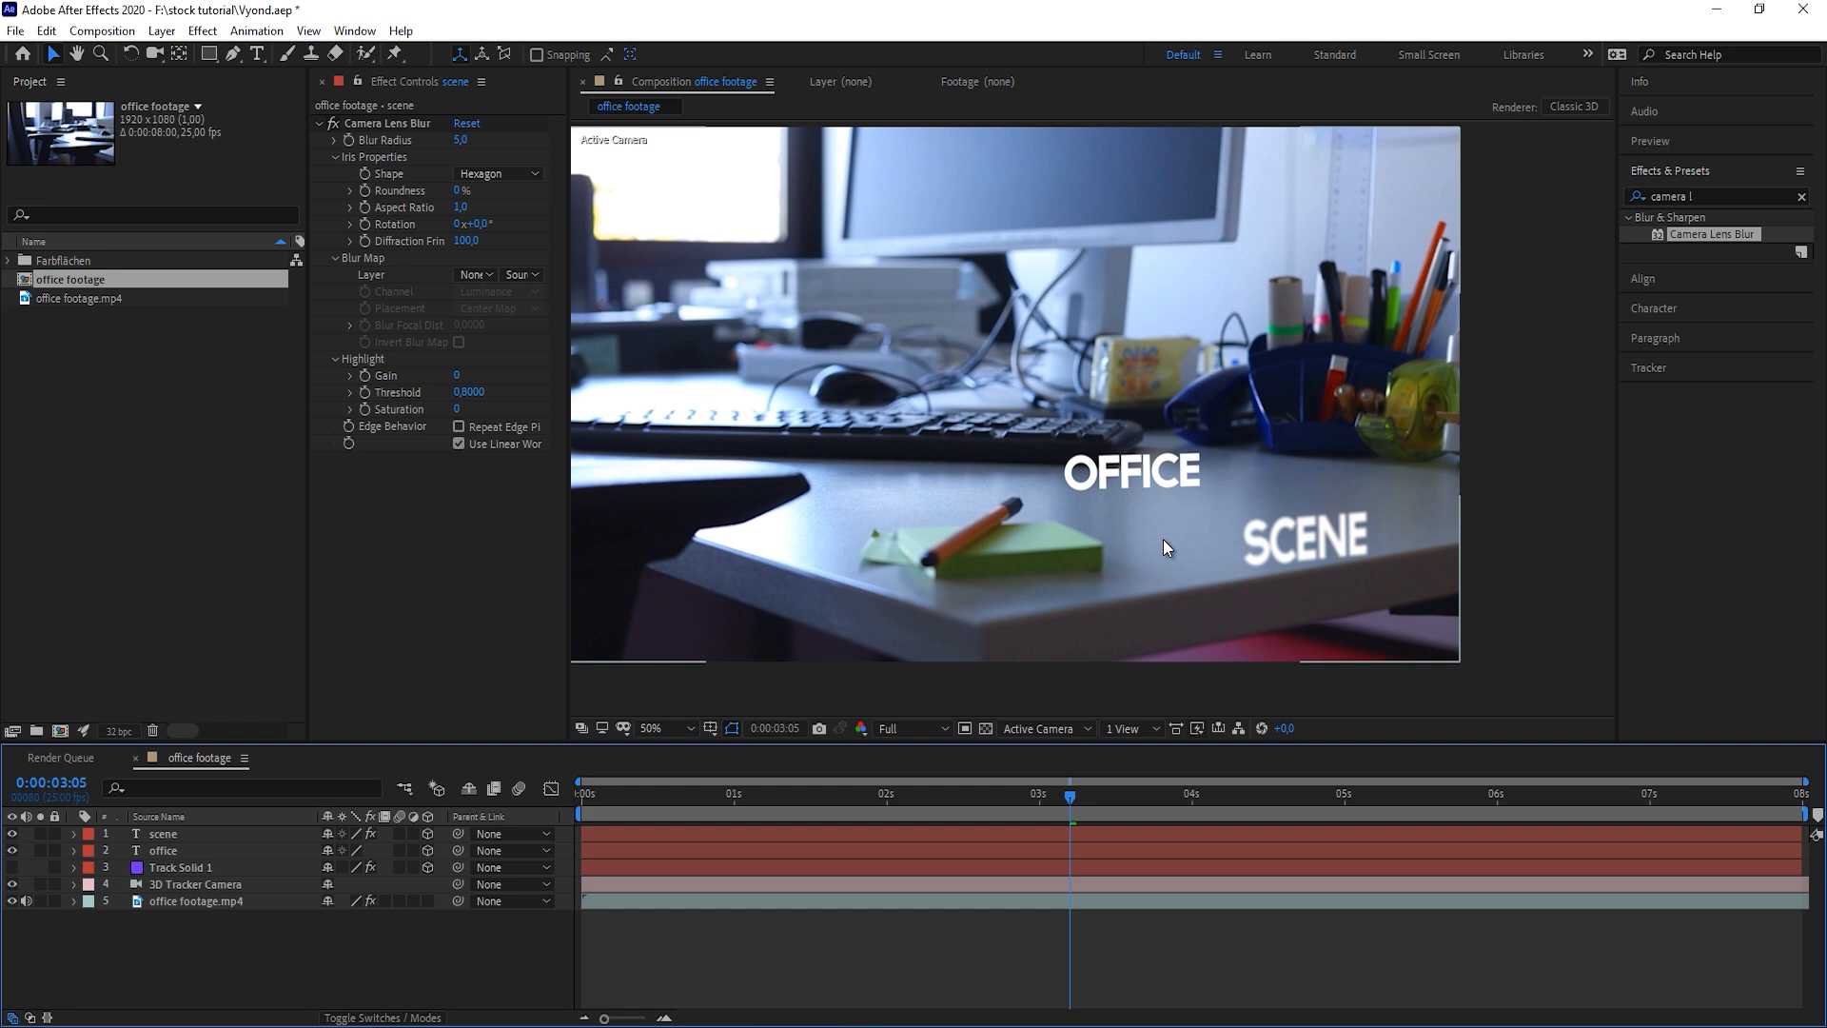
Hide the office text layer and save the project
click(11, 850)
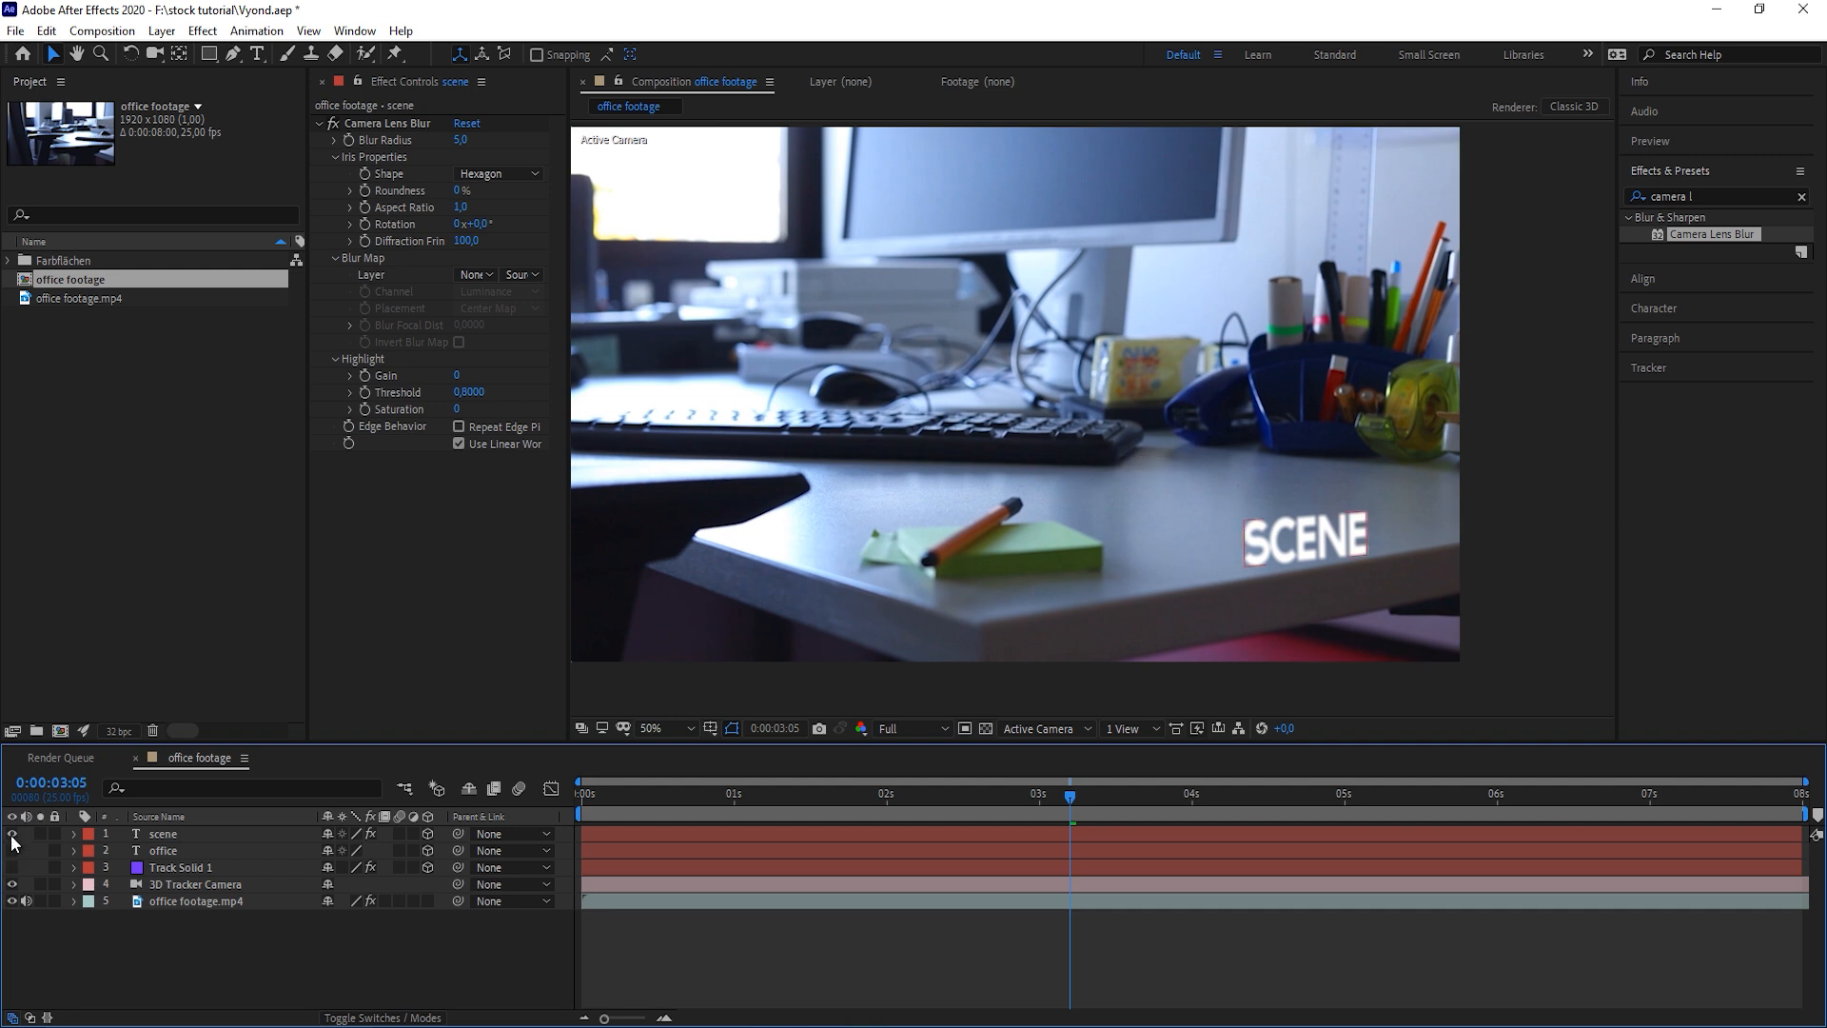
key(ctrl+s)
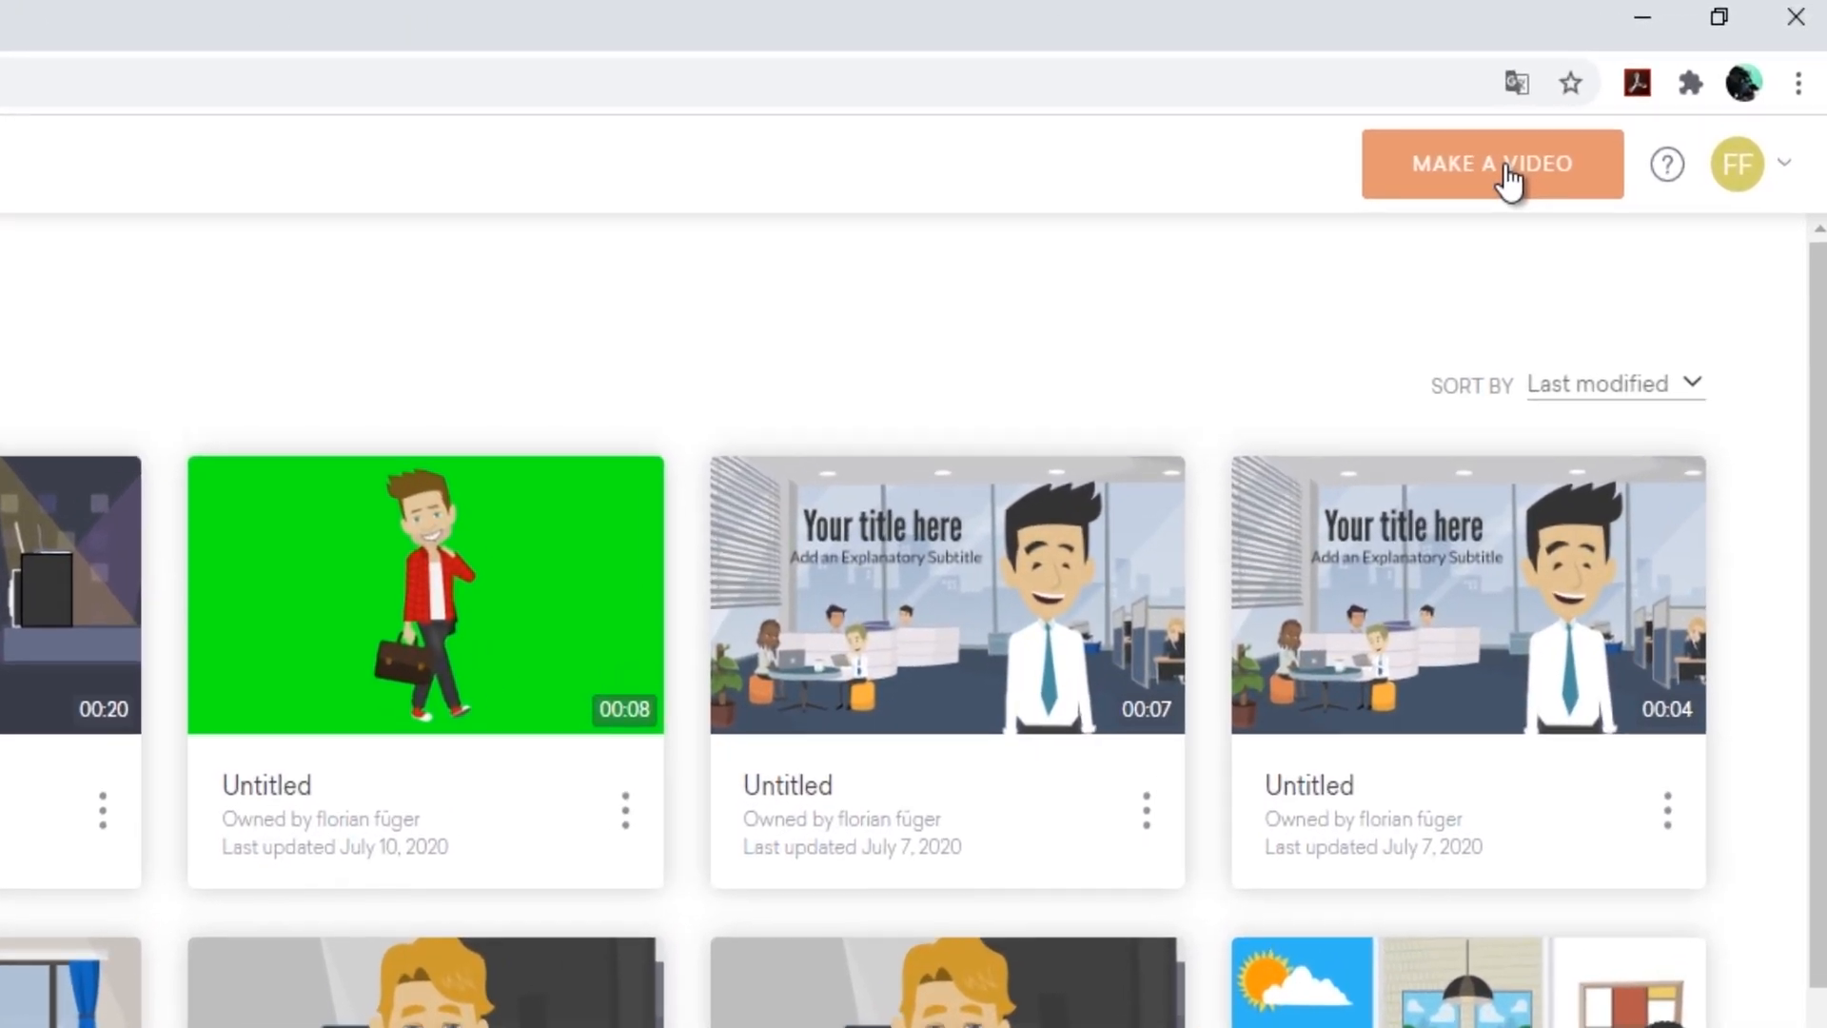
Switch to Vyond in the browser and start a new video in the Business Friendly style
click(1532, 152)
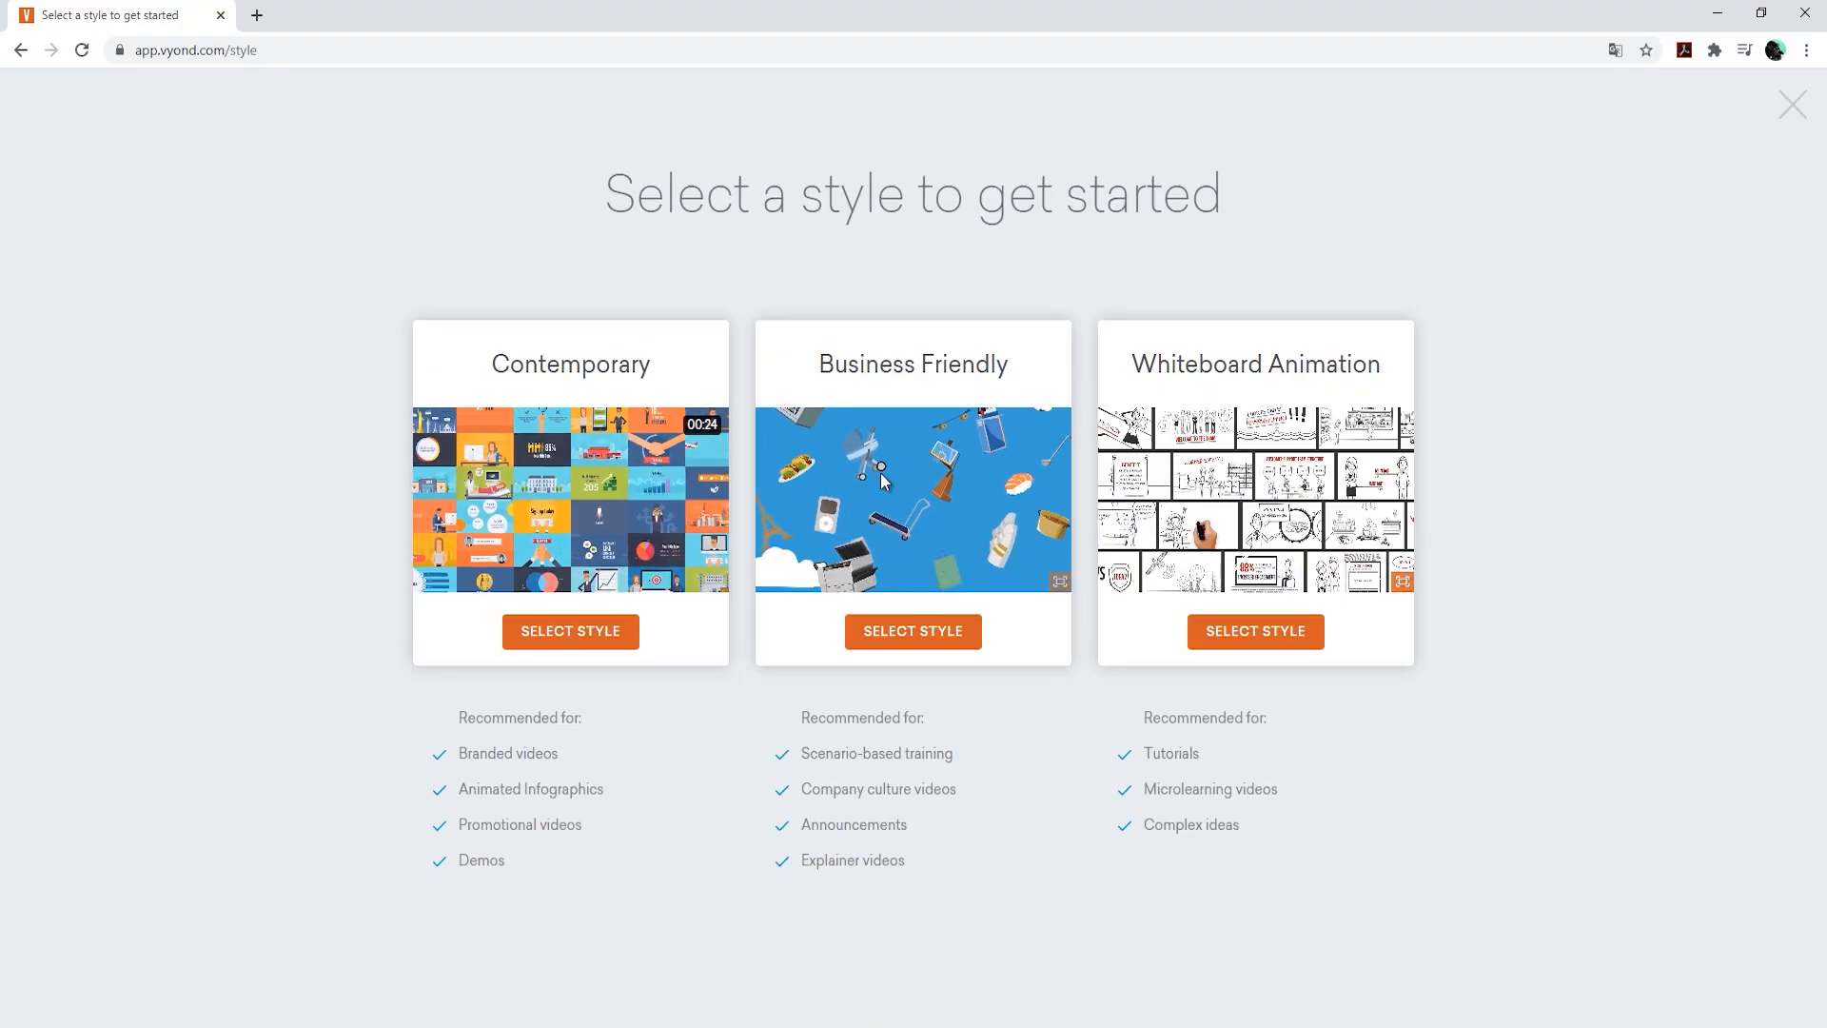
click(940, 627)
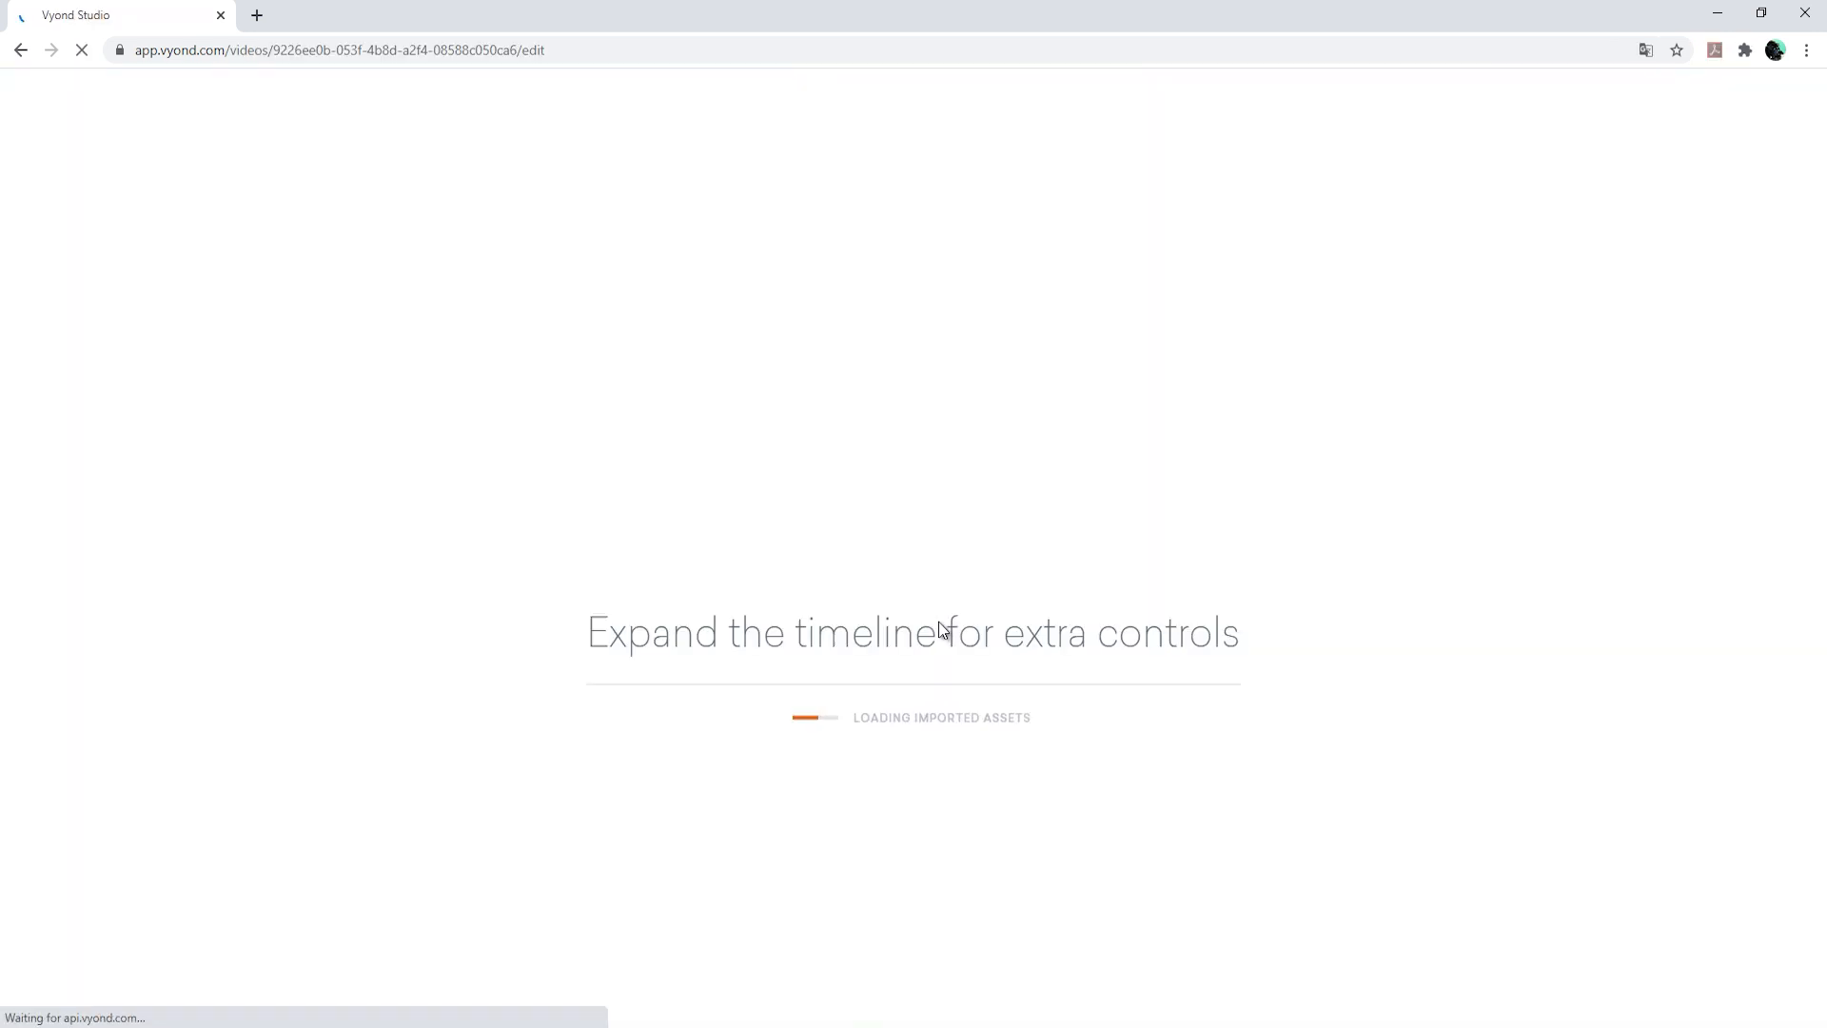
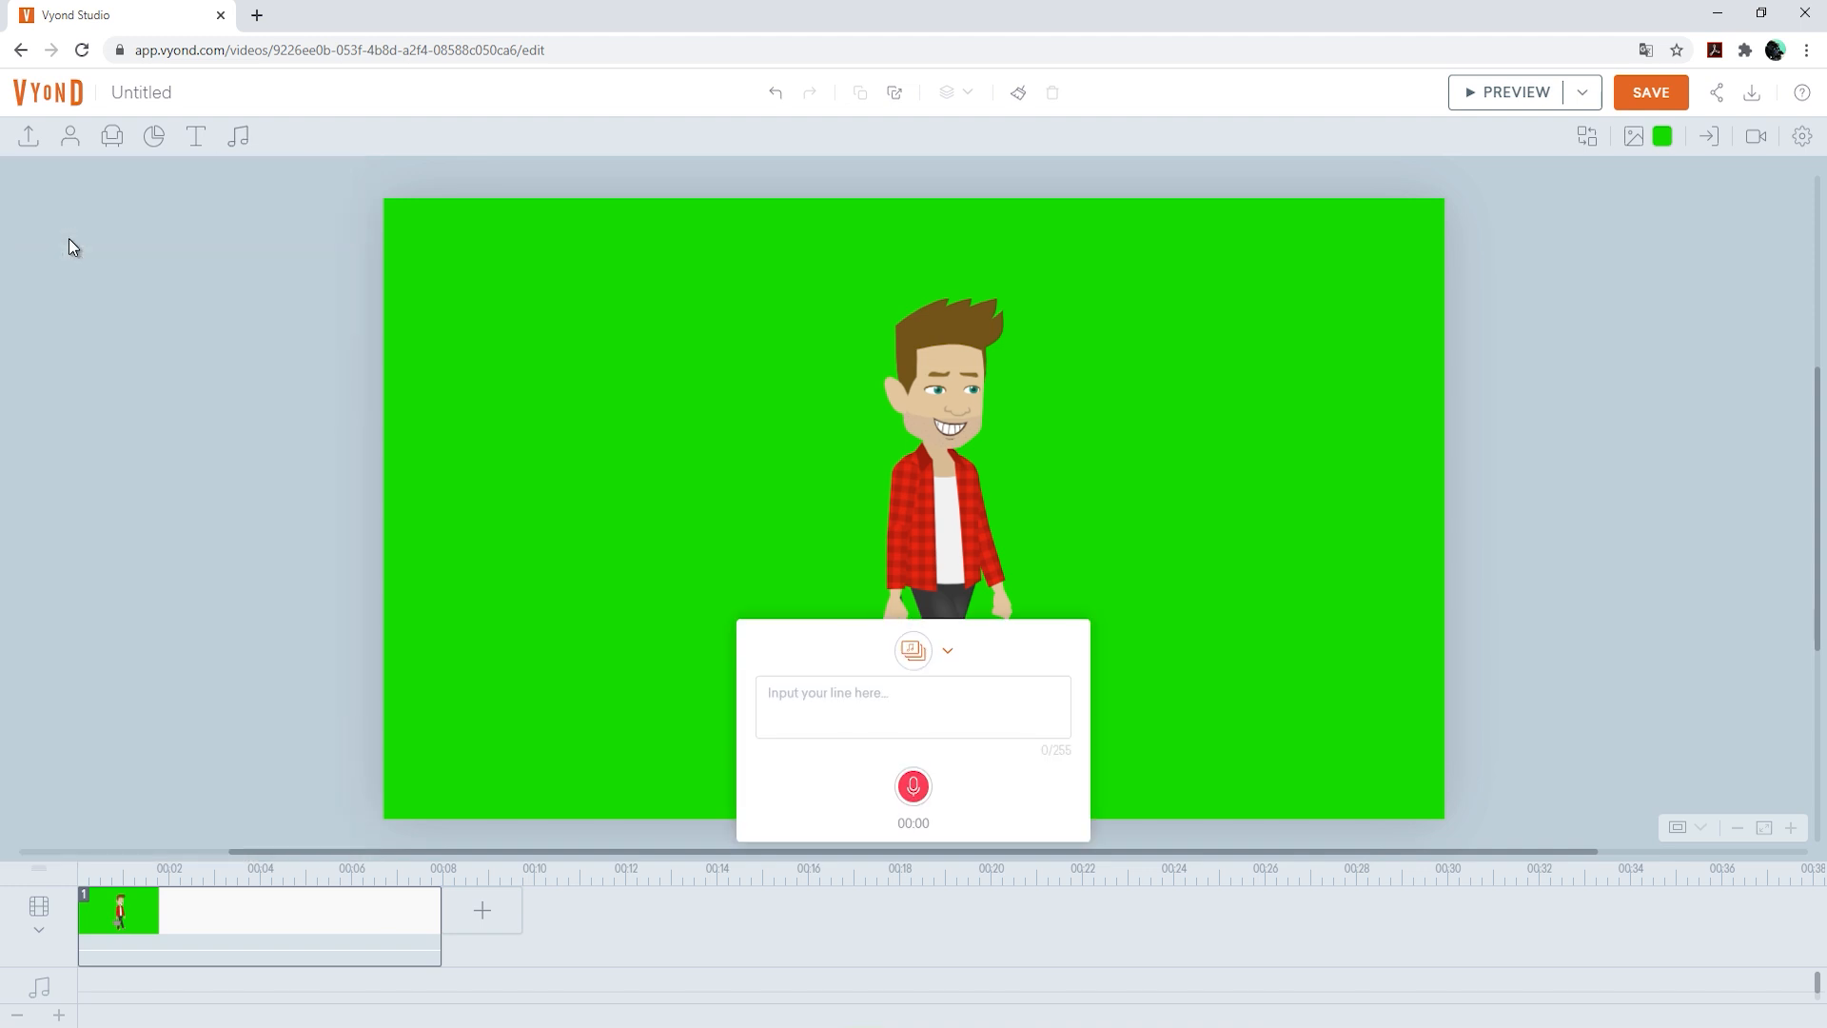
Record a voice line with the microphone and trim the recording to the end of the 8-second scene
click(913, 786)
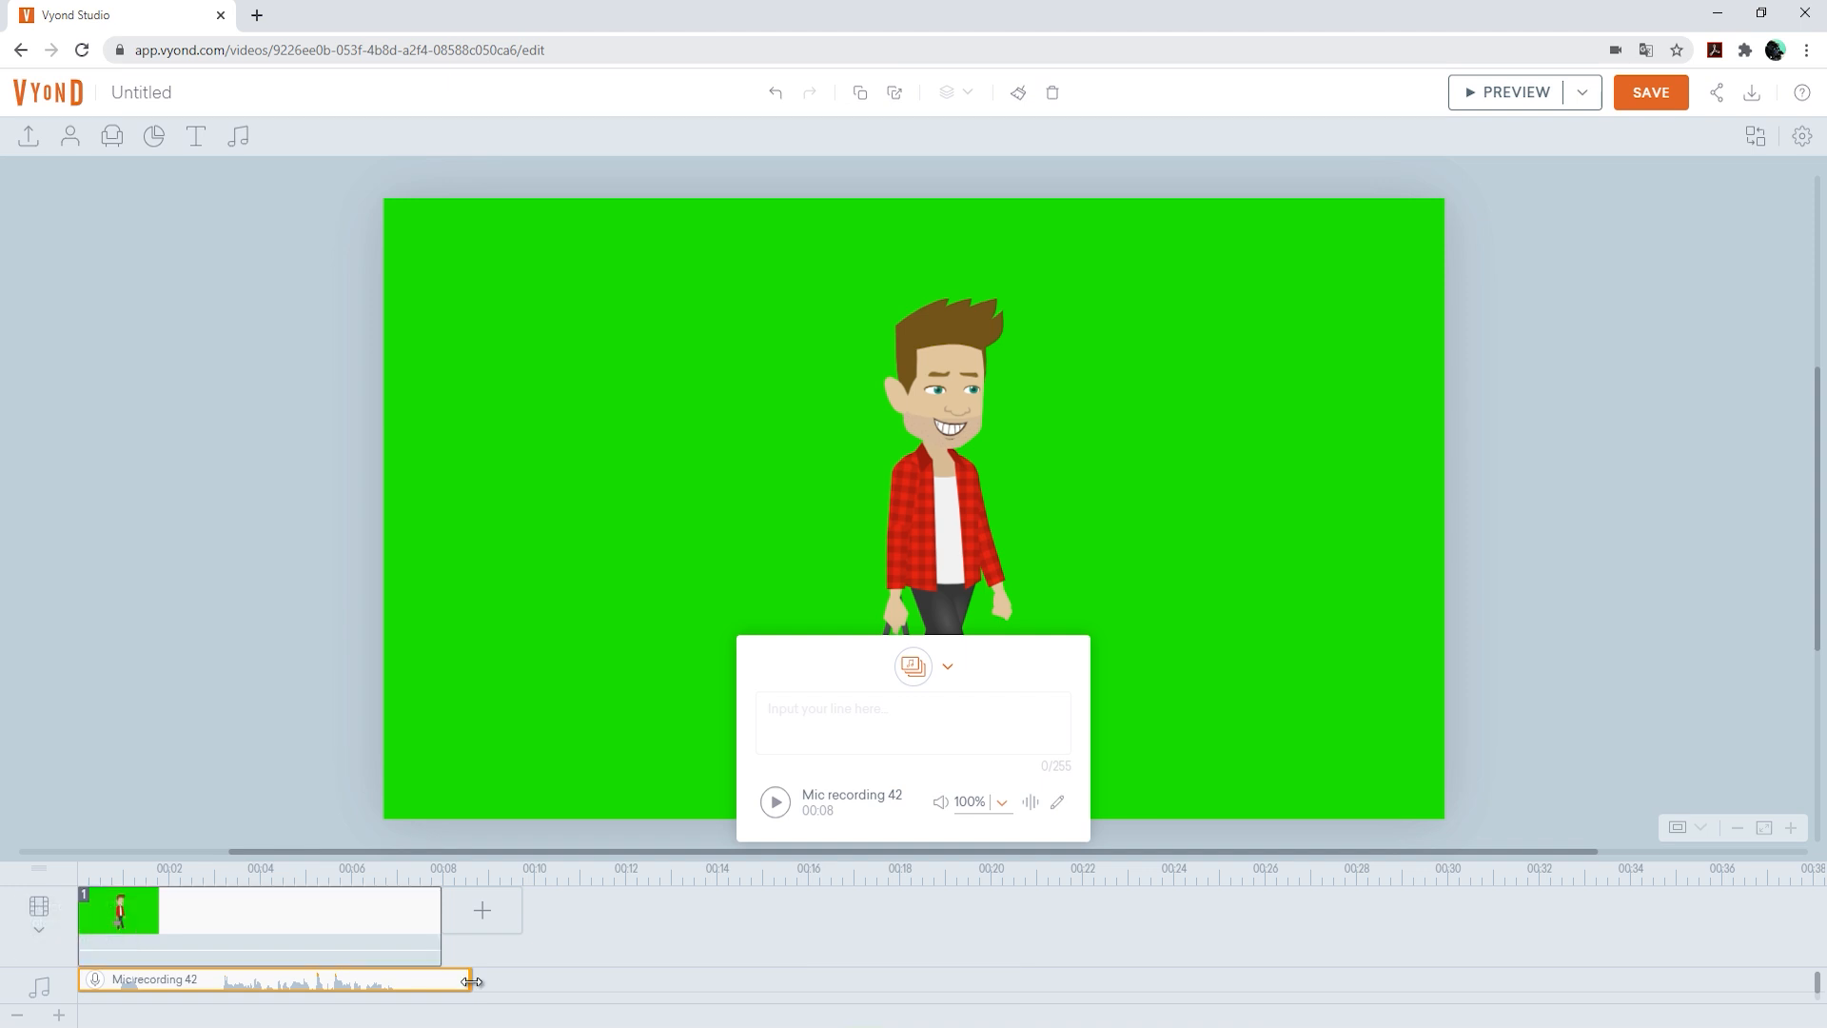
drag(471, 982, 441, 981)
Assign the microphone recording to the walking character for lip sync and preview the scene
click(947, 666)
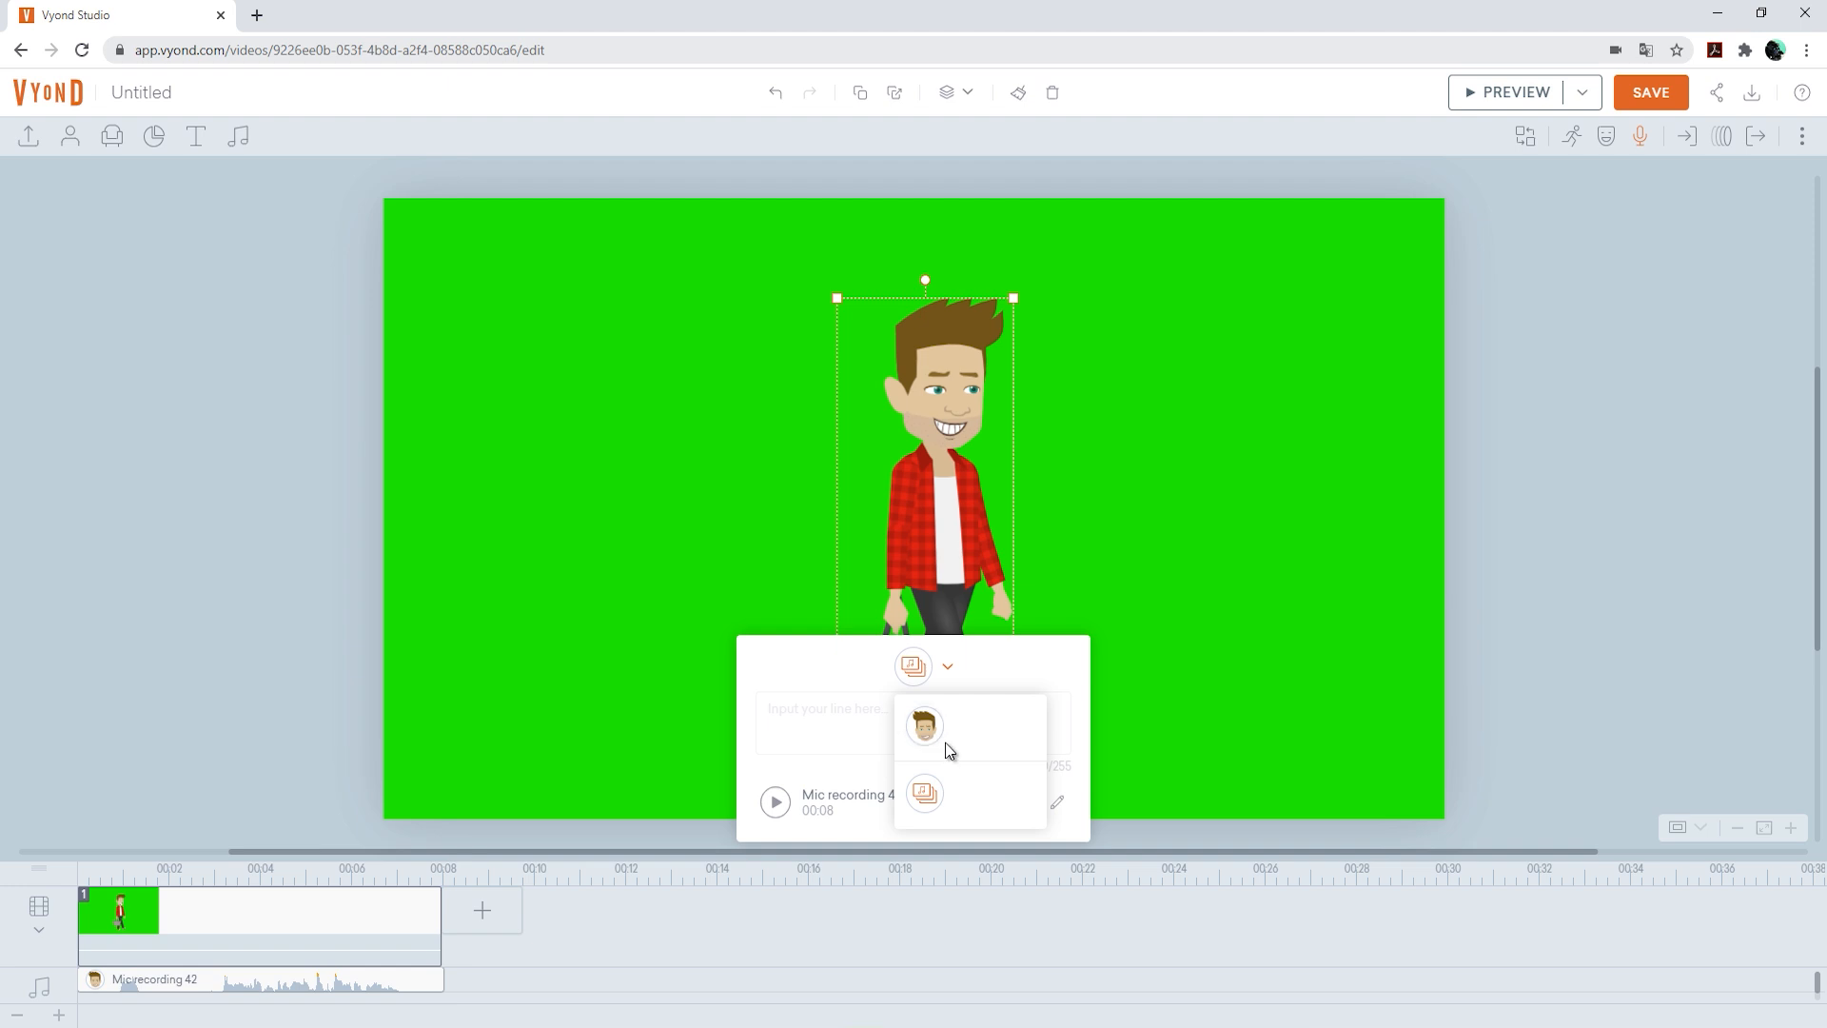
click(945, 745)
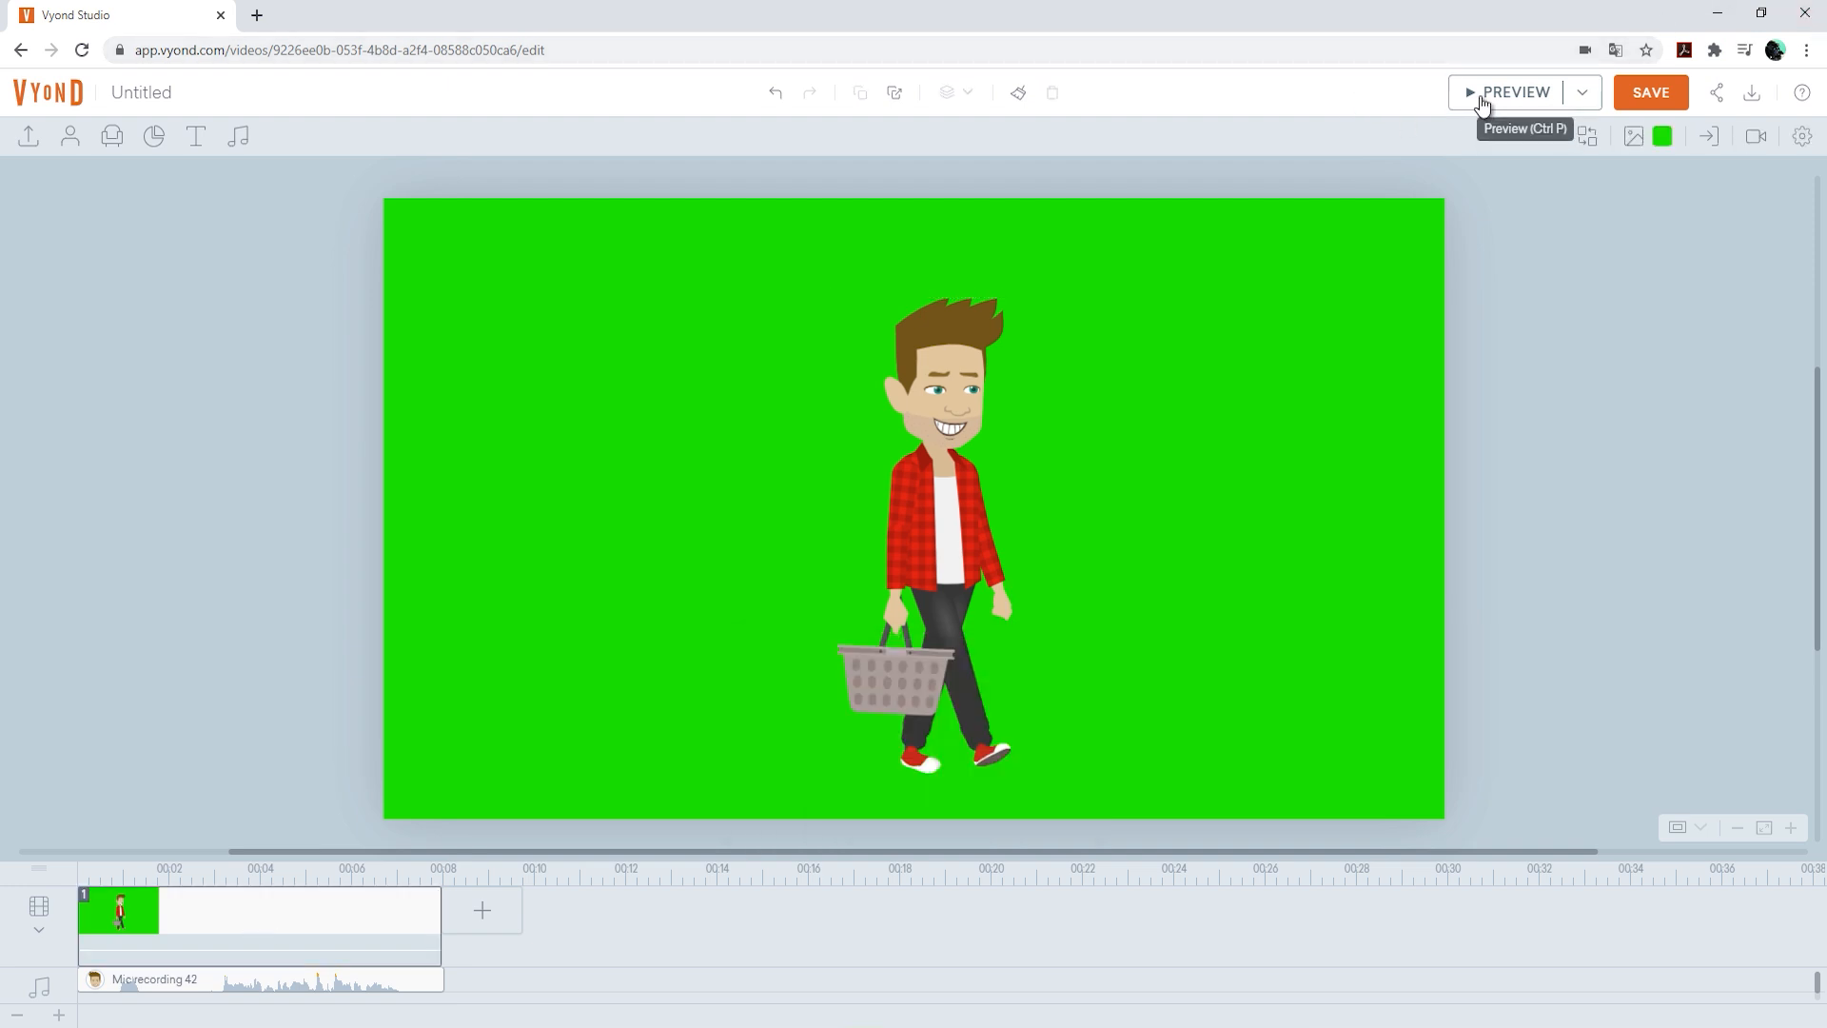
click(1477, 103)
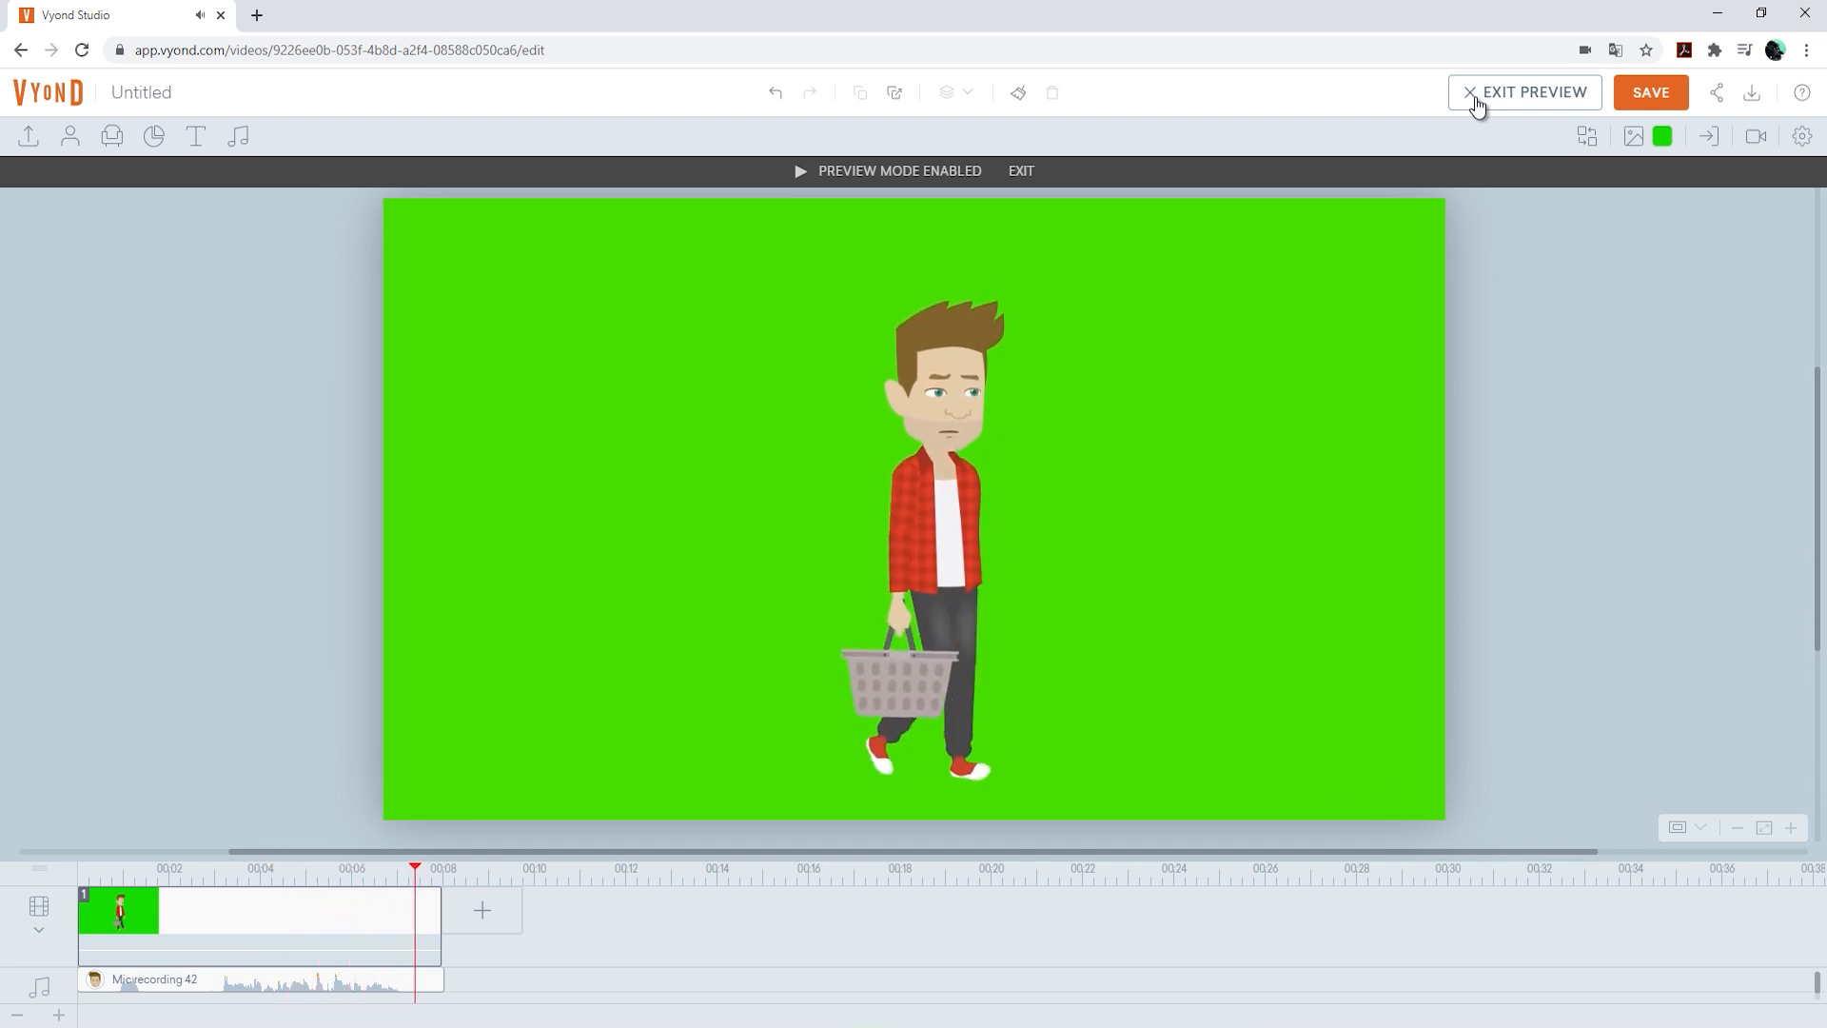
Exit the preview, set the walking character's head direction to Face Camera, and preview the scene again
click(1477, 105)
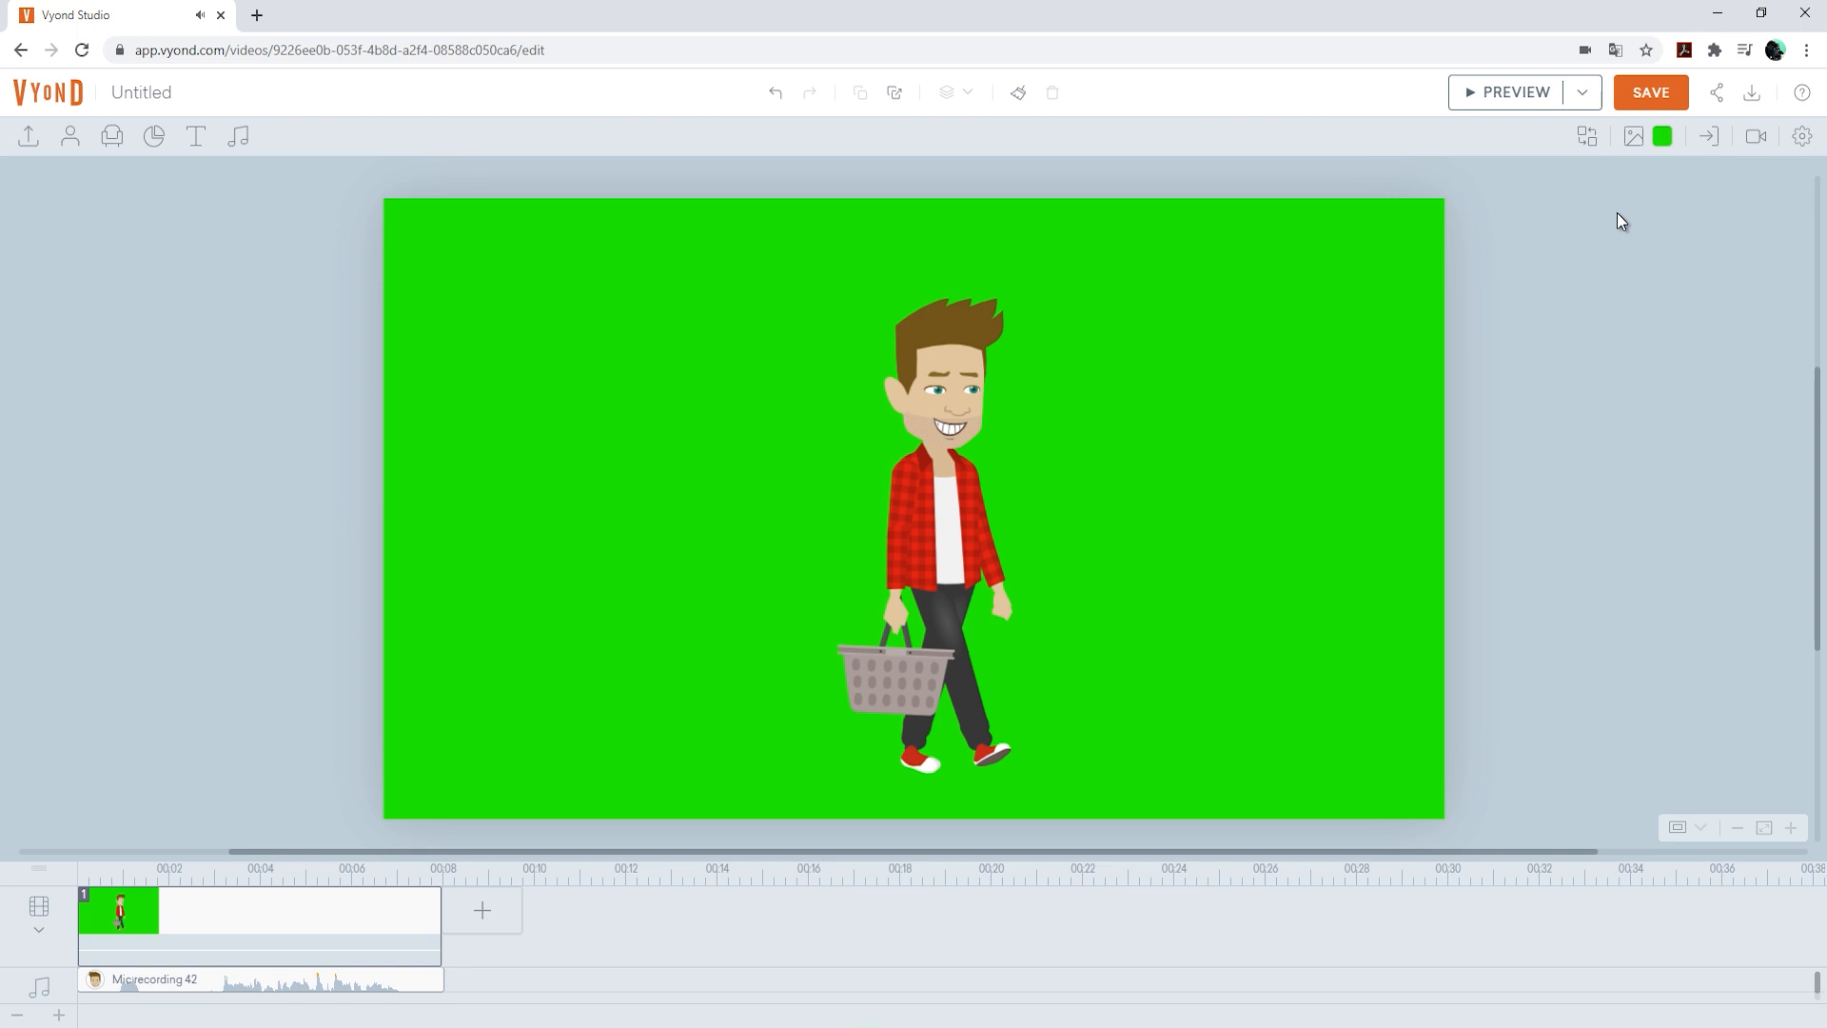
click(952, 510)
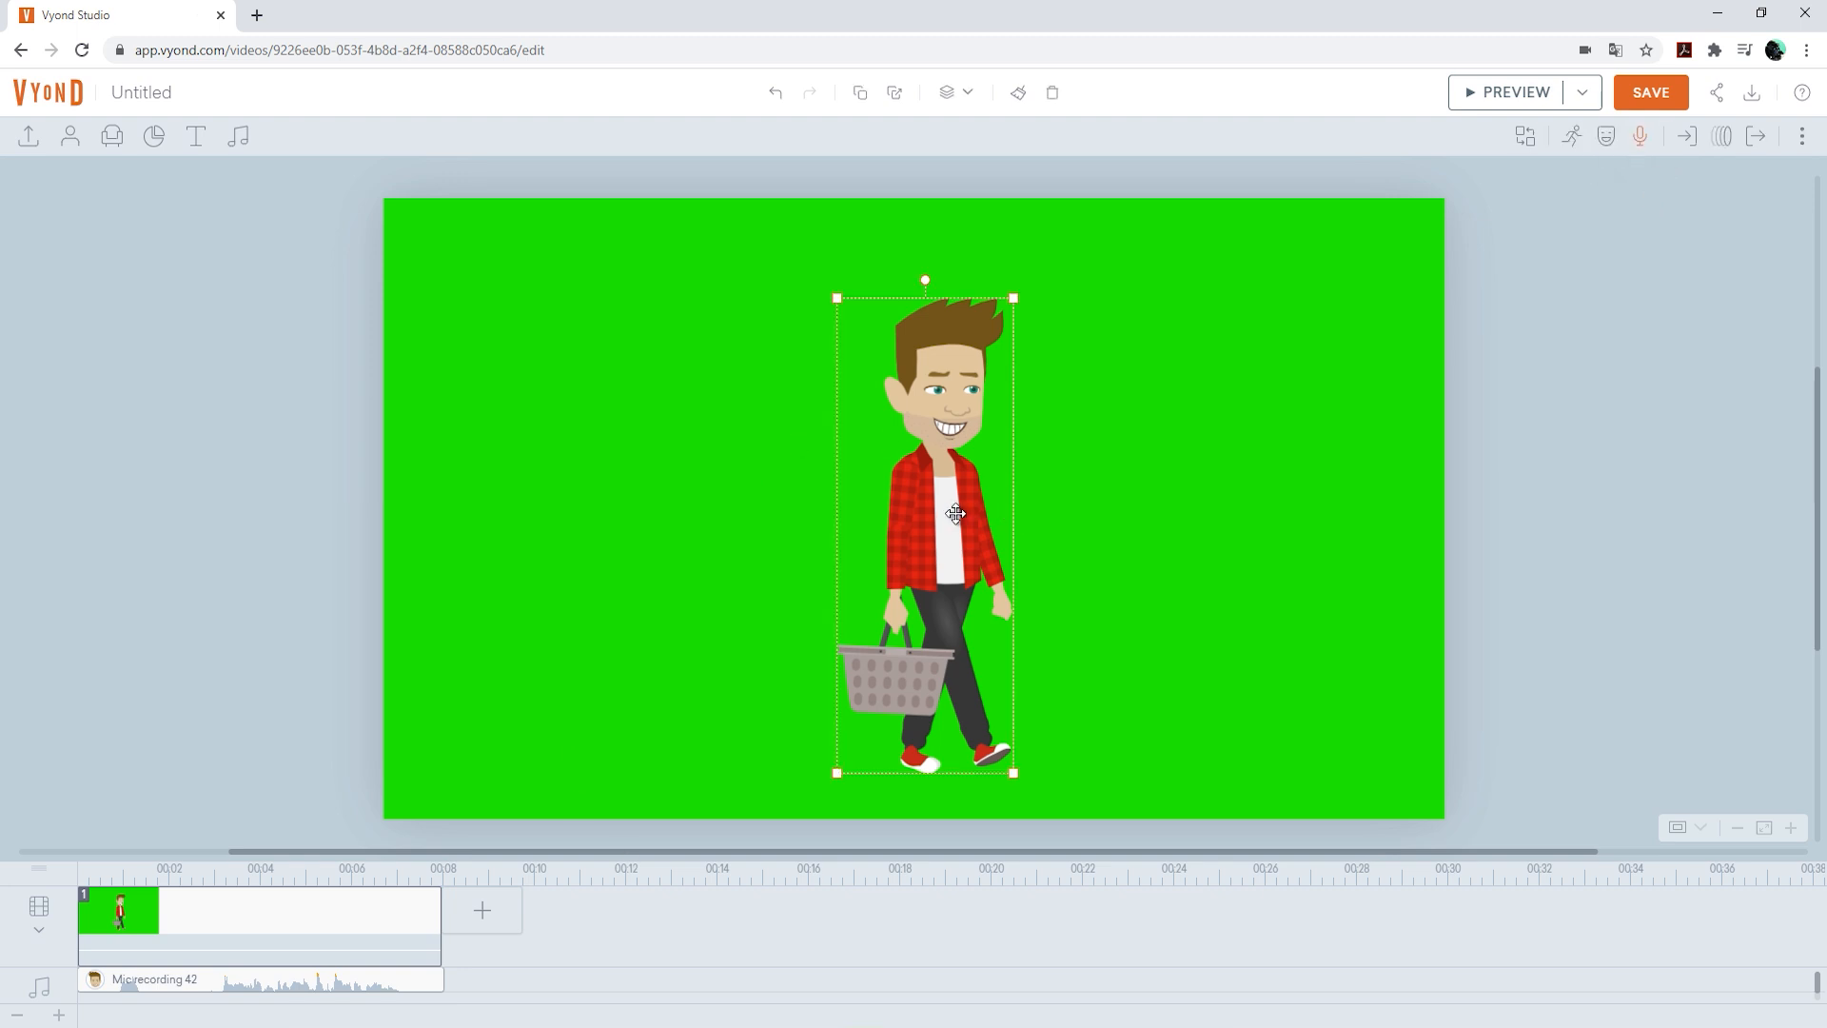
click(1607, 139)
click(1640, 329)
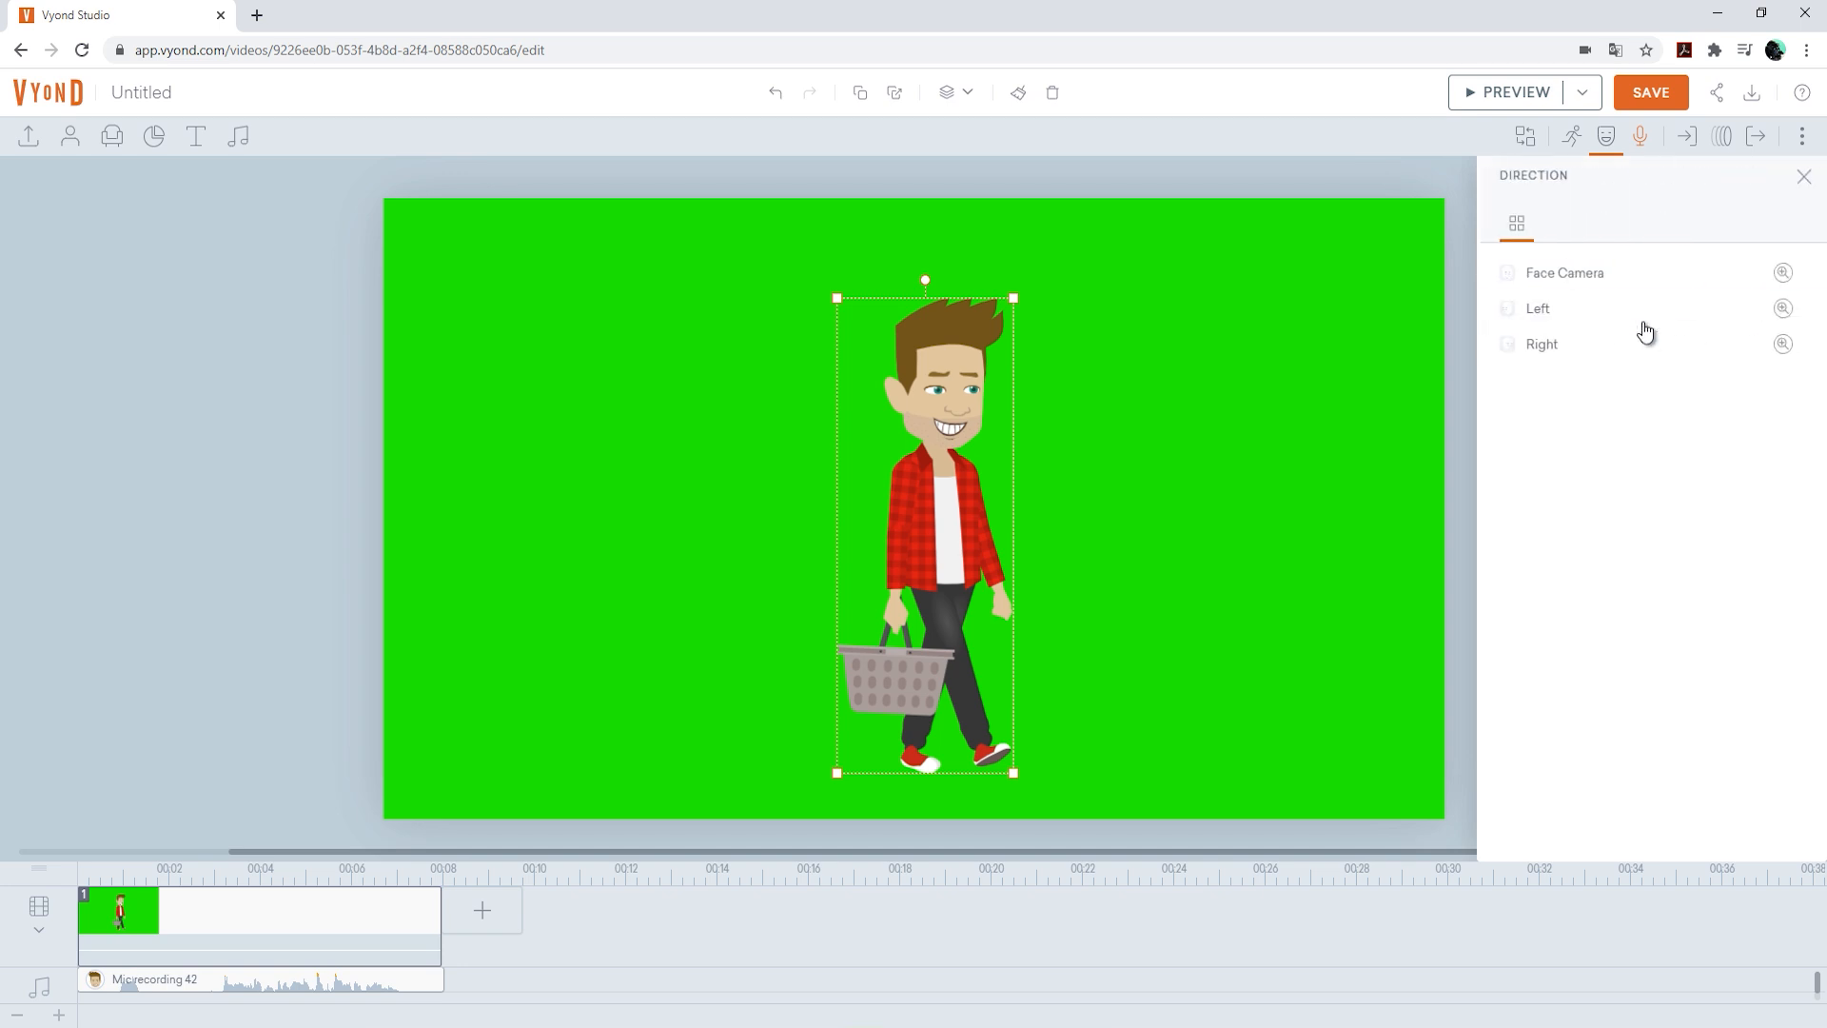
click(1555, 280)
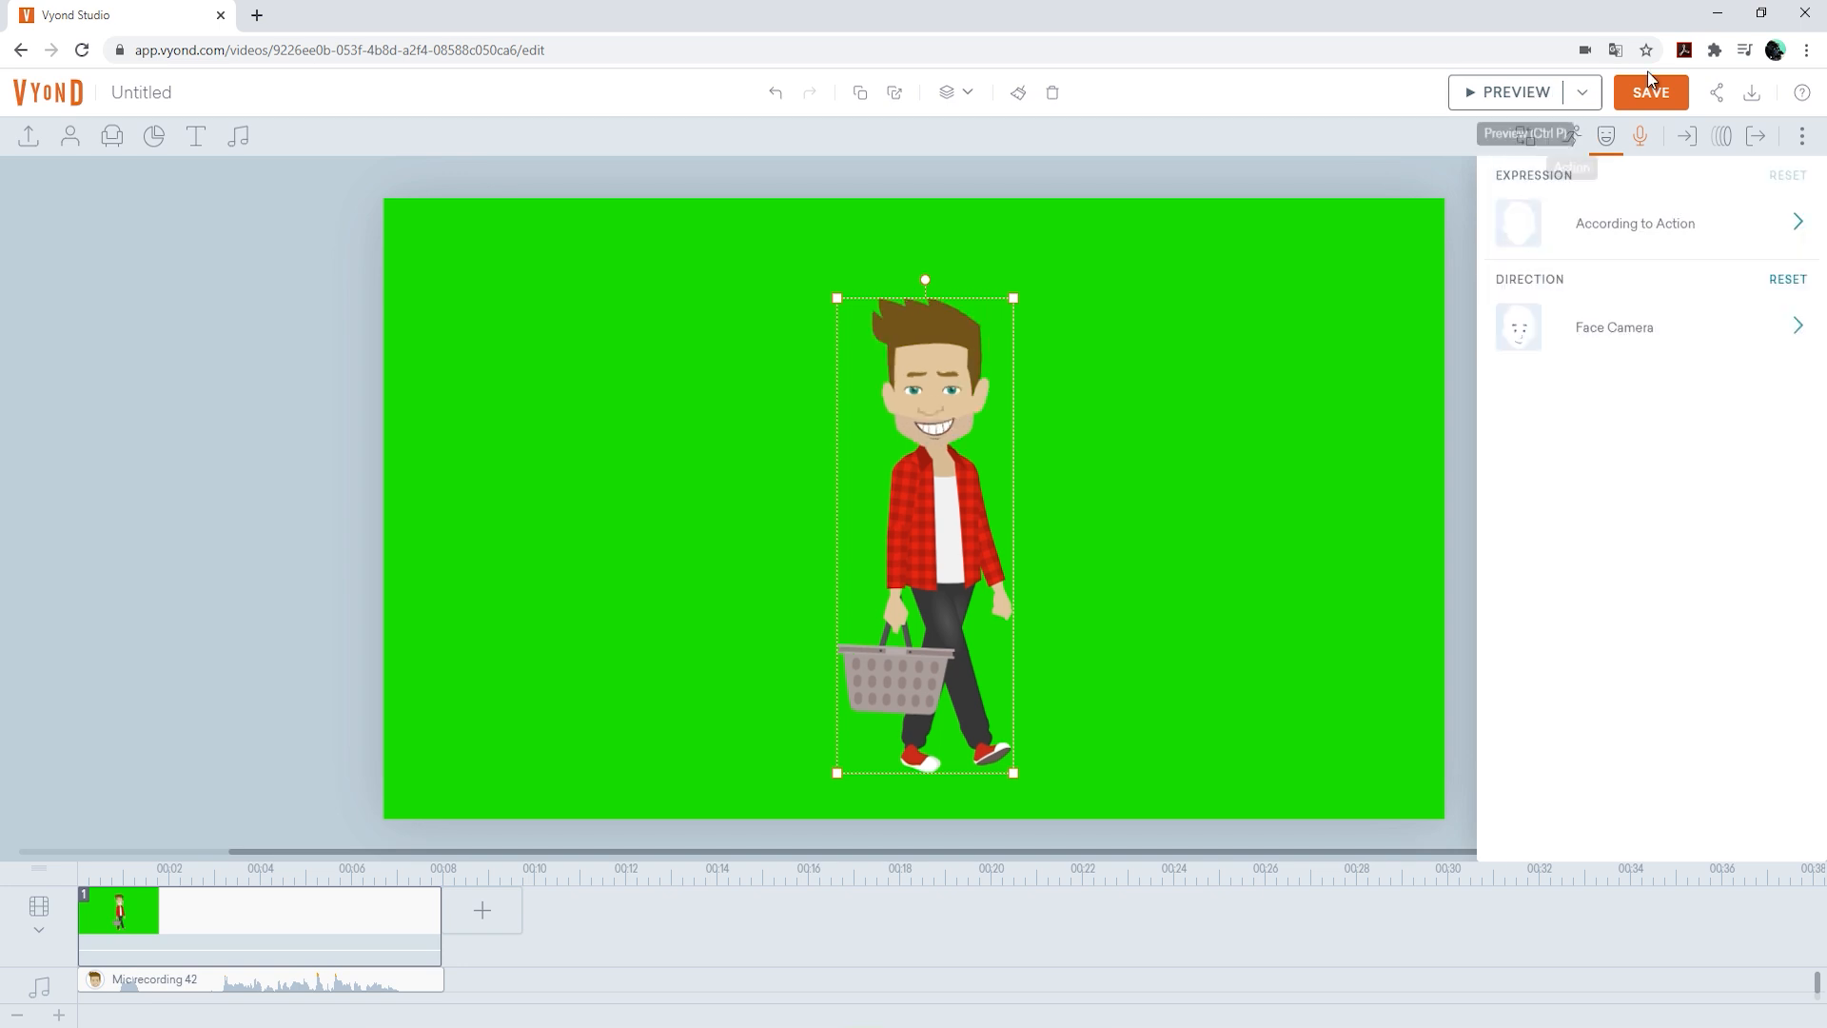
click(1478, 98)
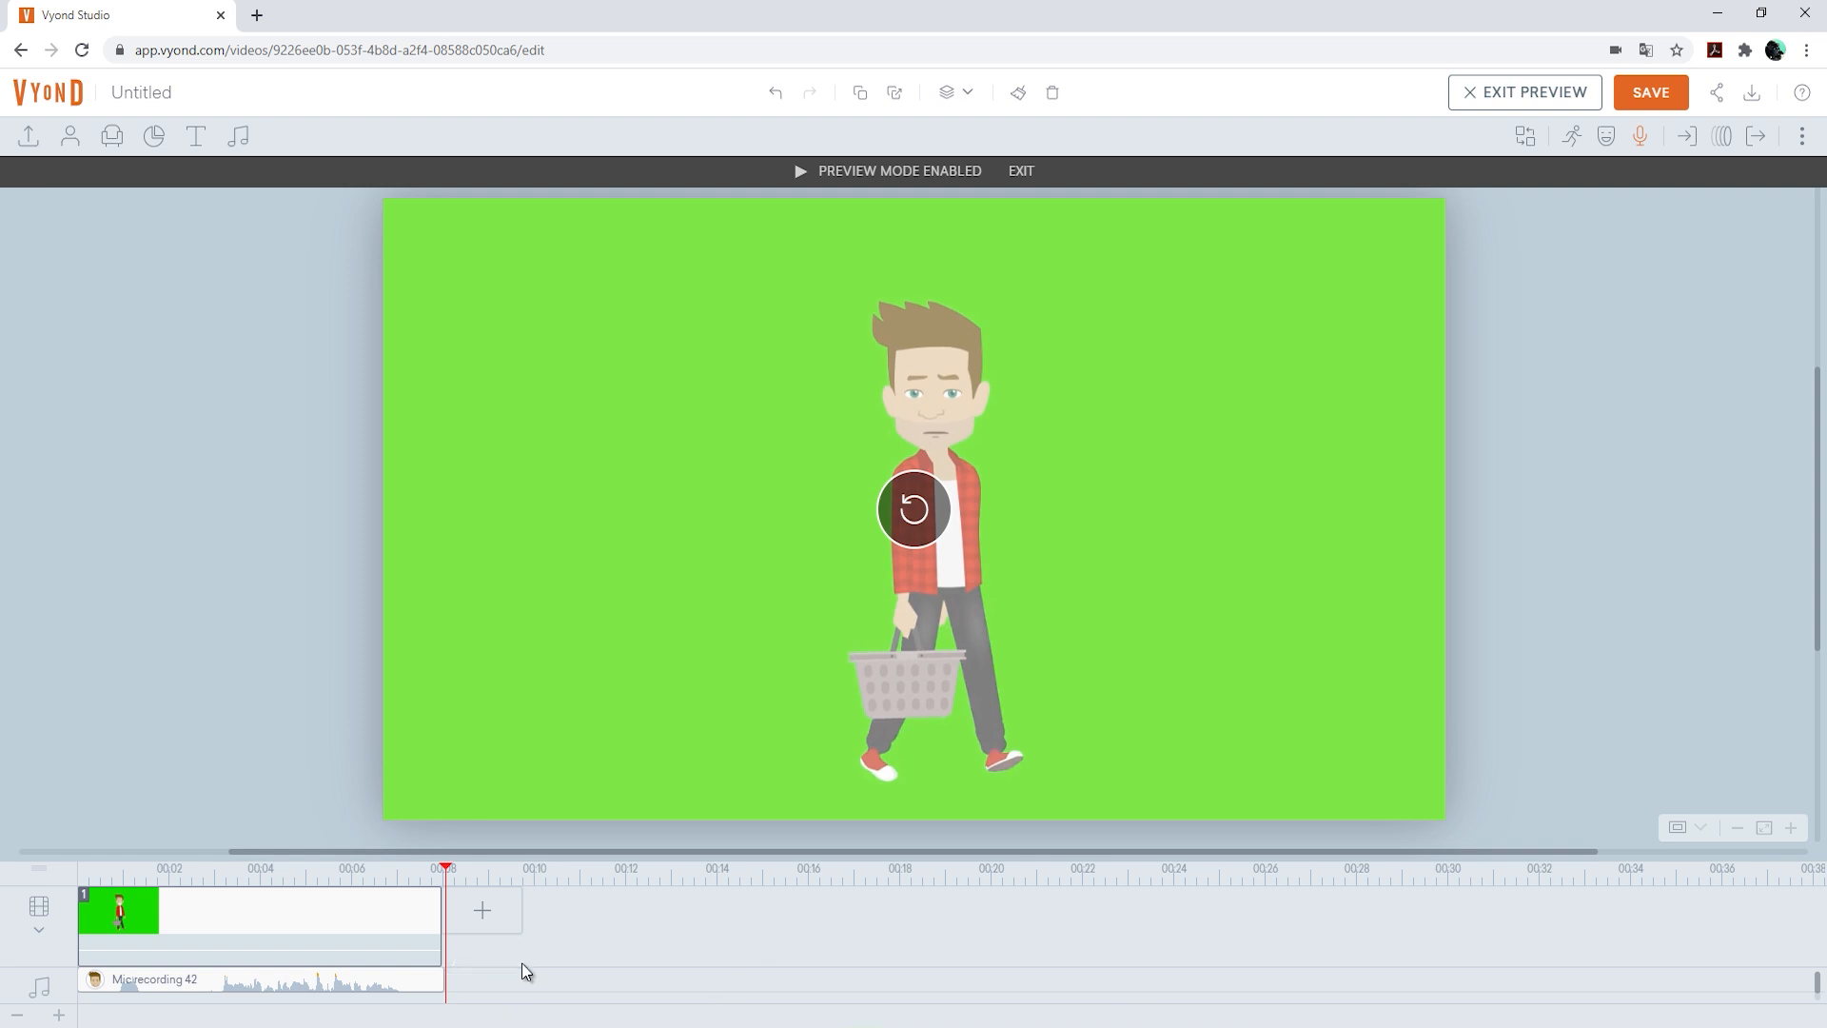
Search the scene templates for "office" and add the cubicle scene with one man at the central desk as the second scene
click(484, 914)
click(522, 791)
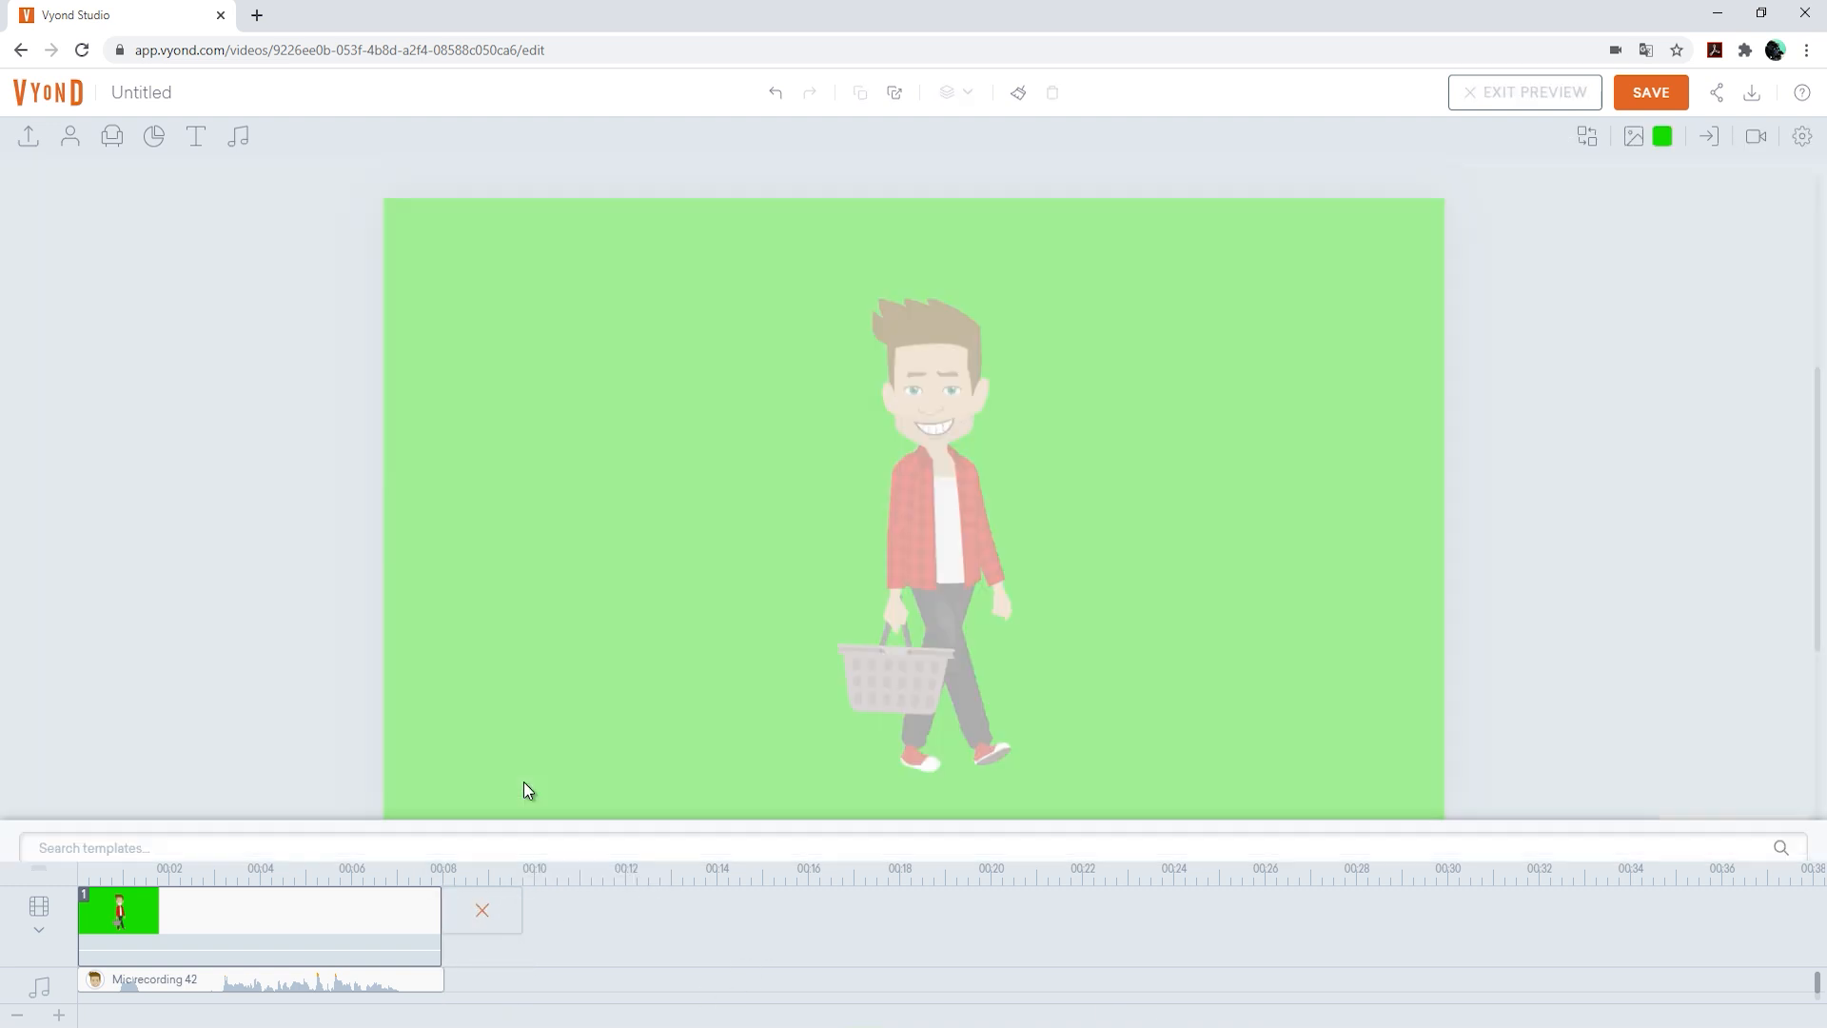
click(159, 596)
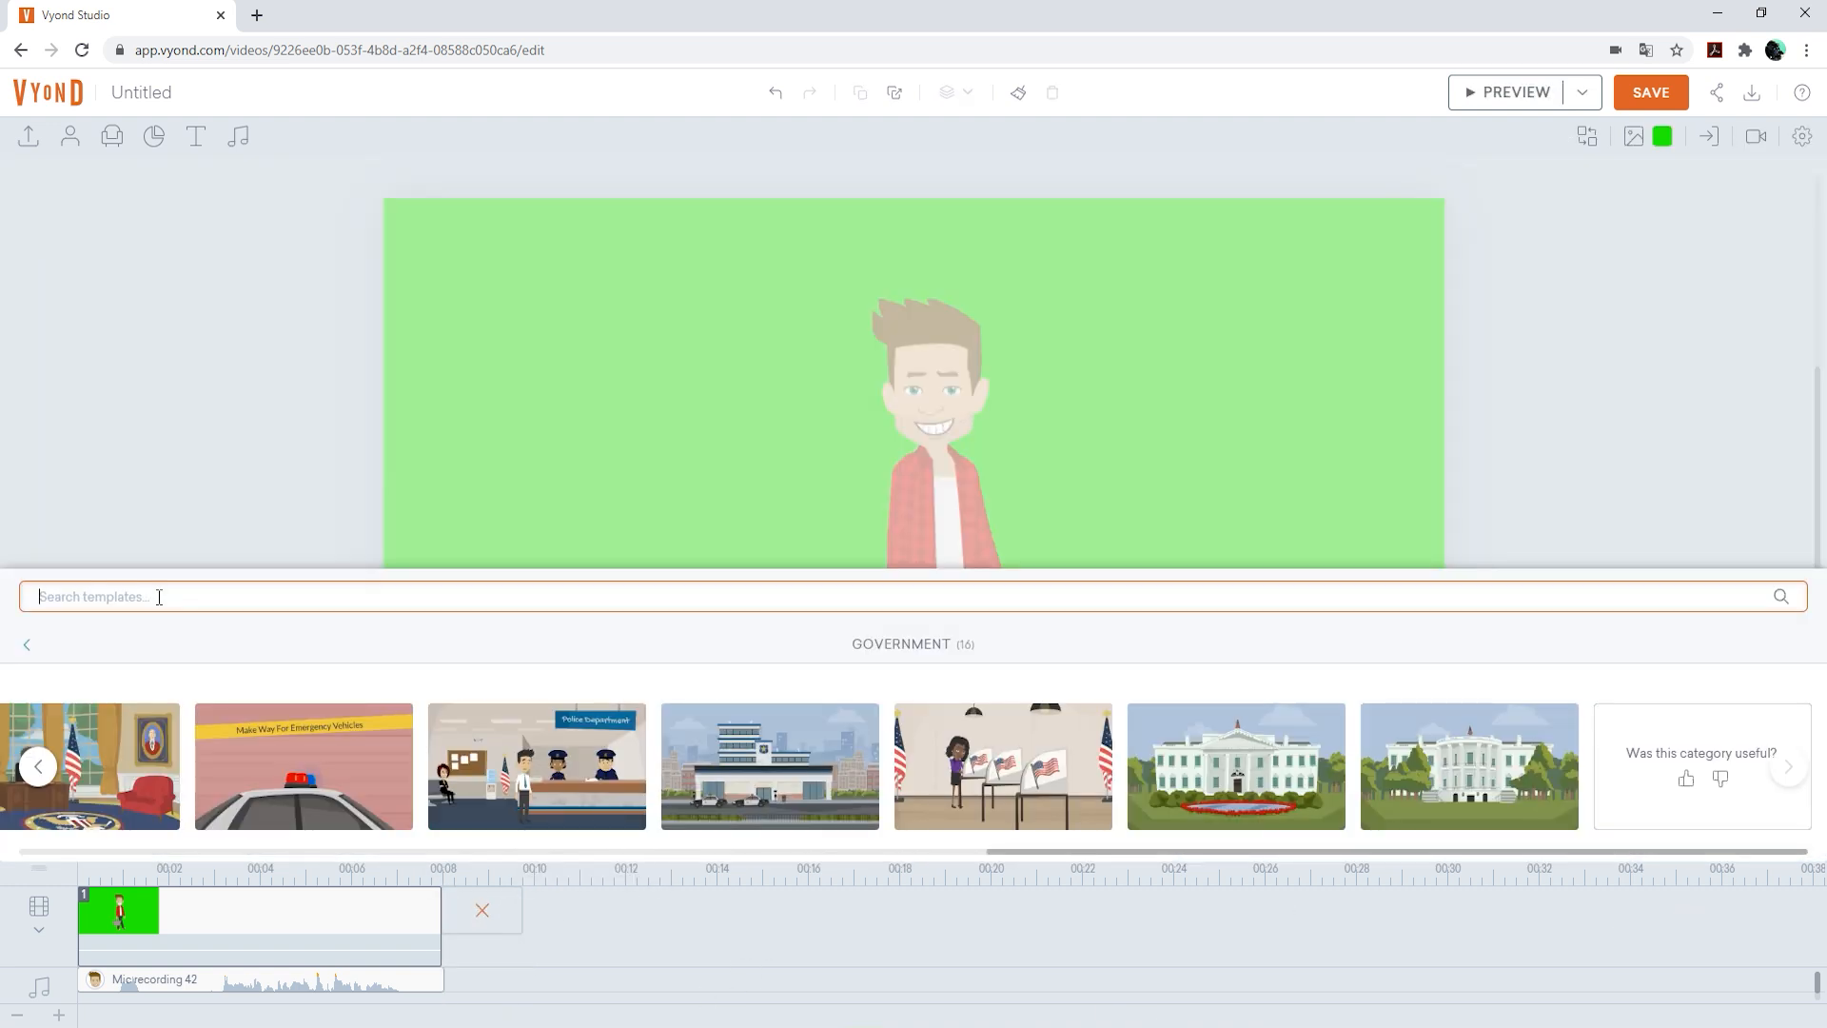
text(office)
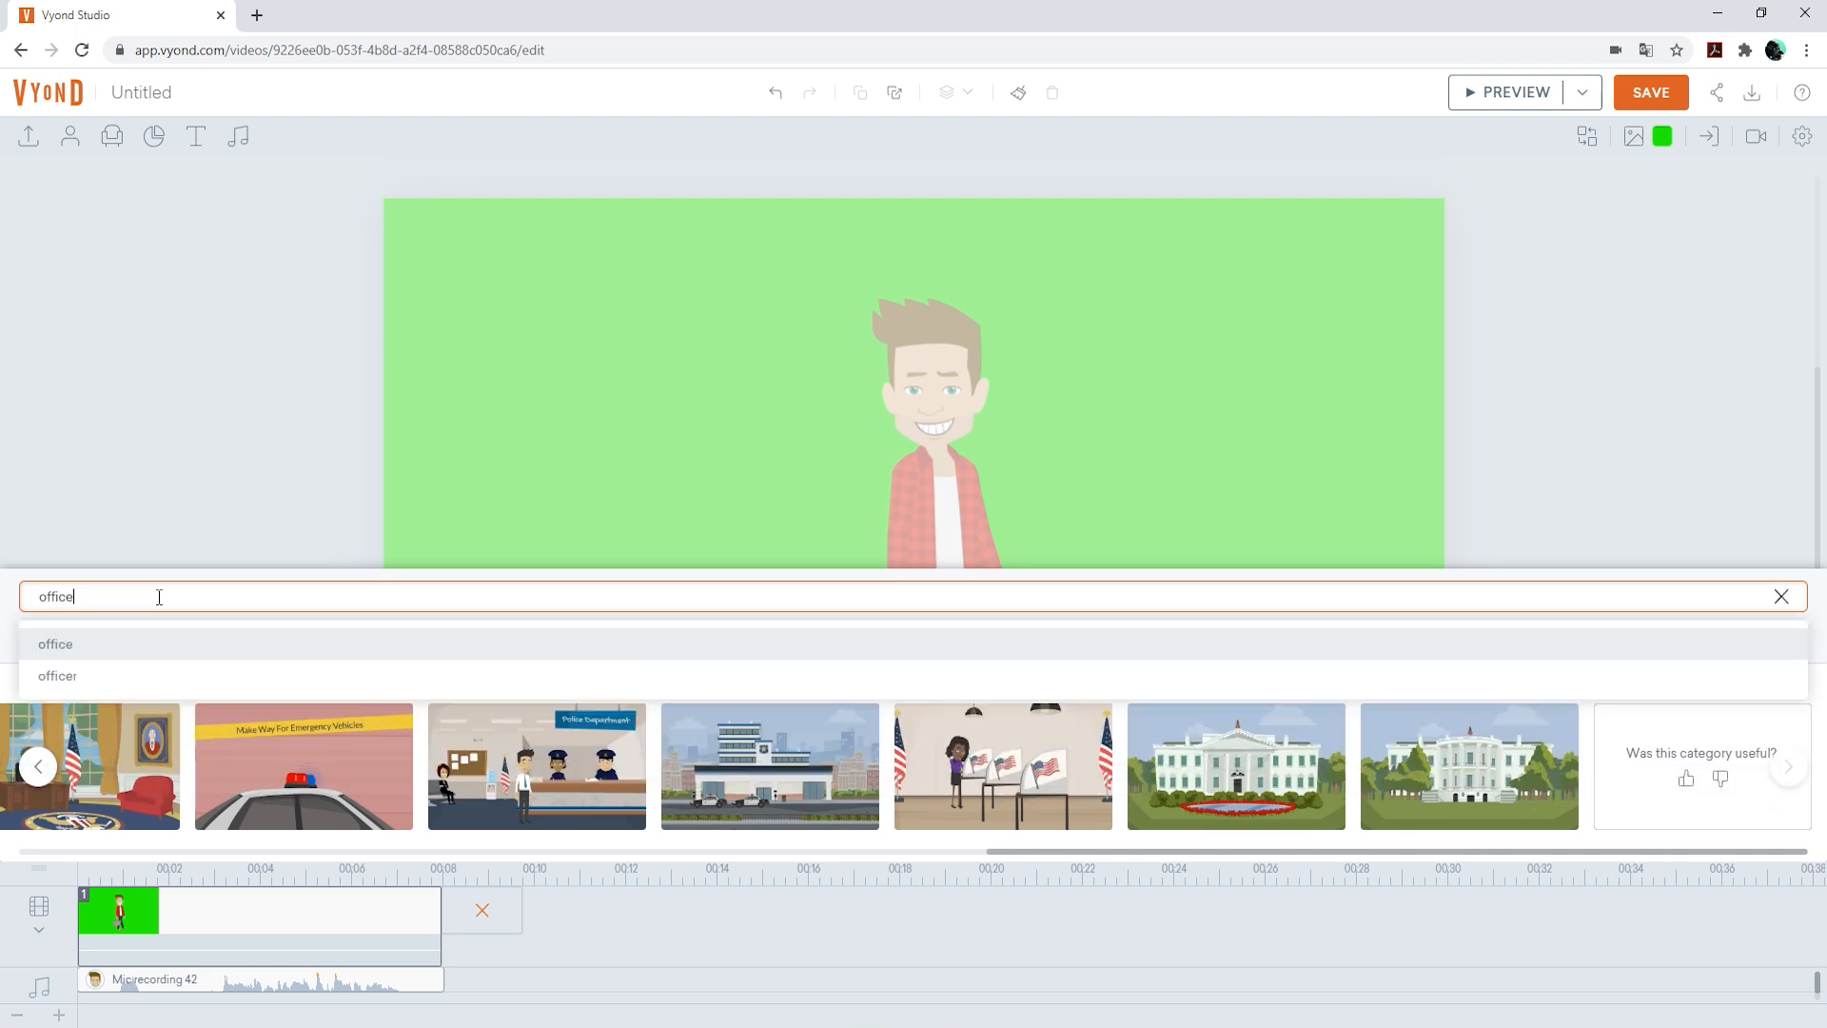
key(Return)
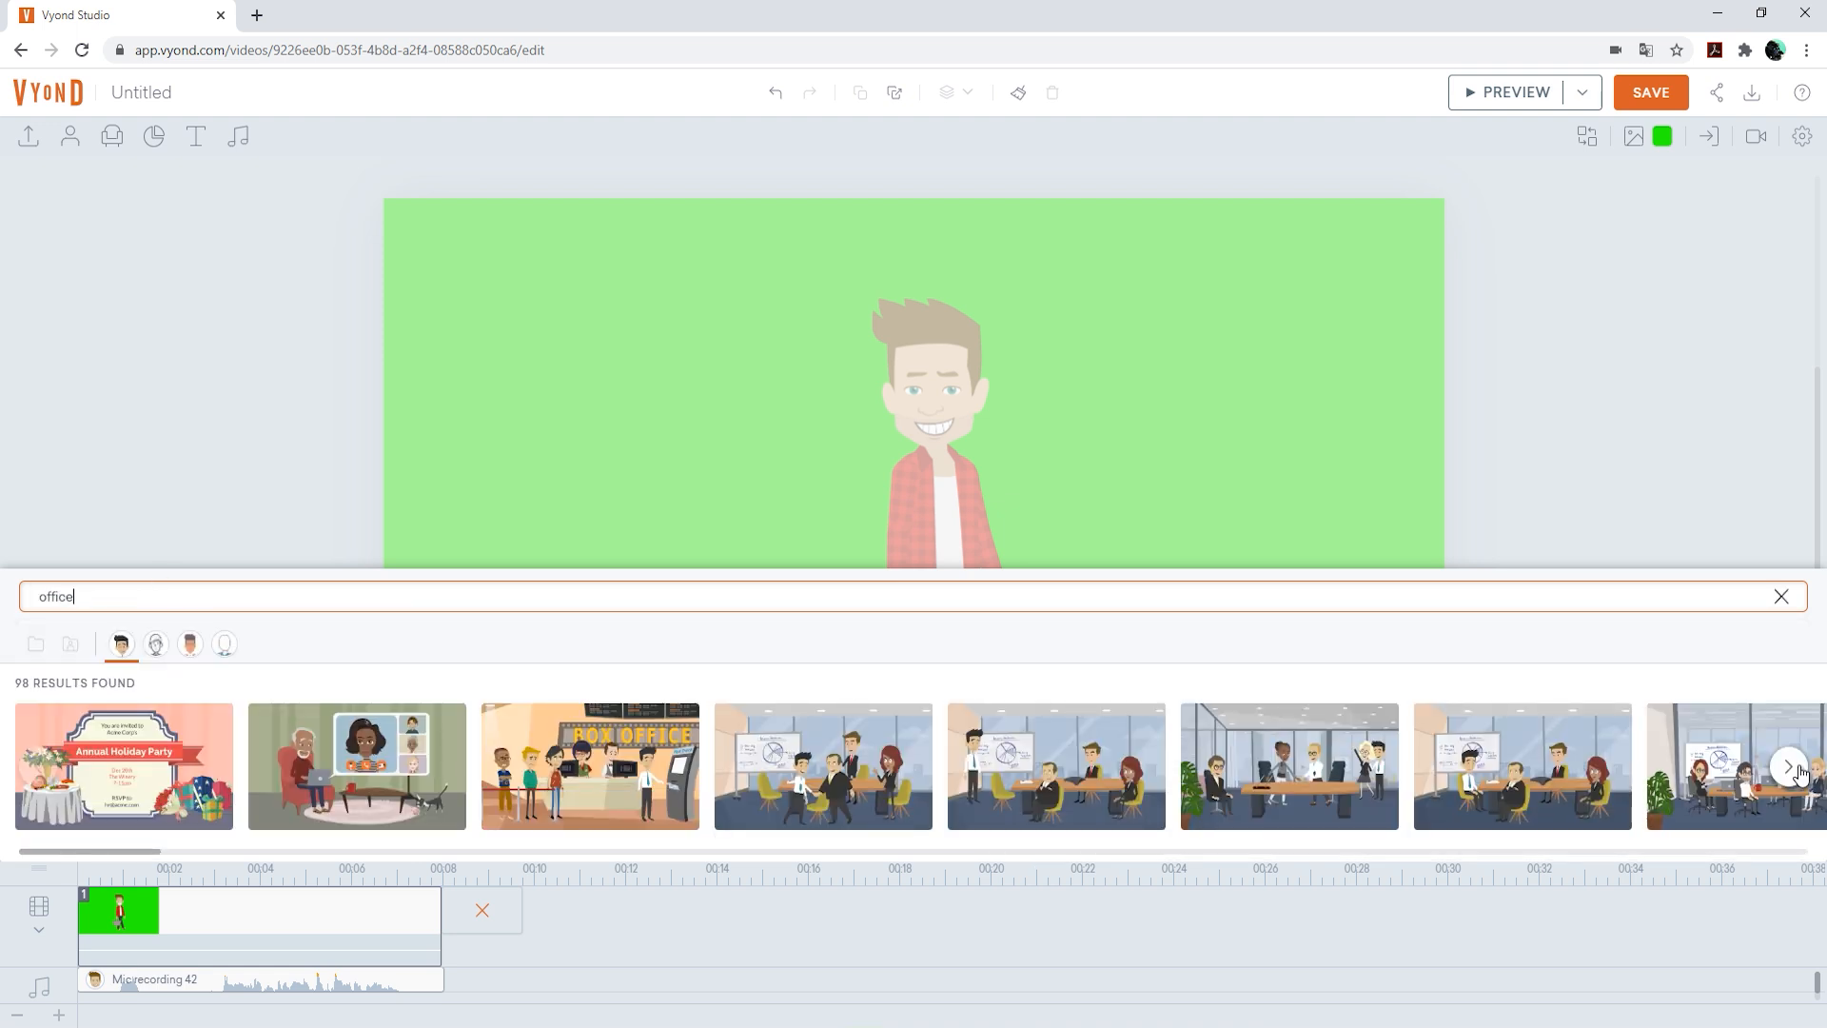
click(1791, 767)
click(1791, 767)
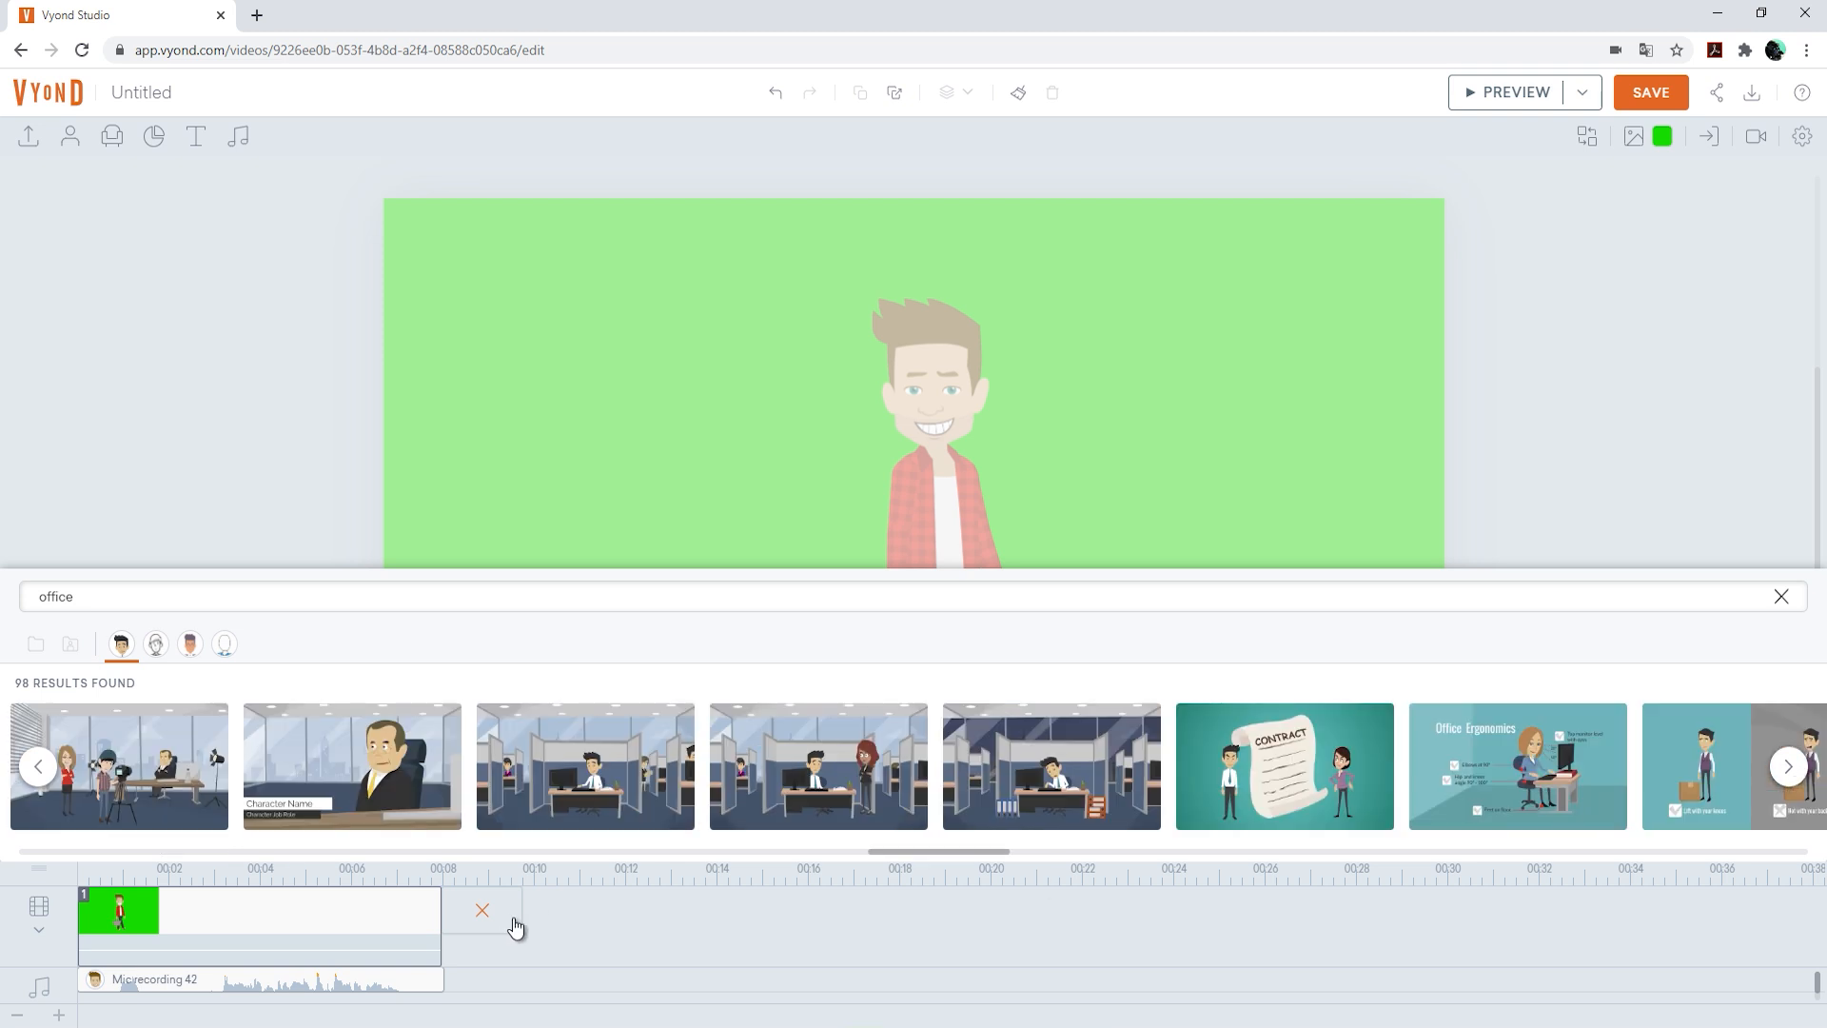
click(621, 770)
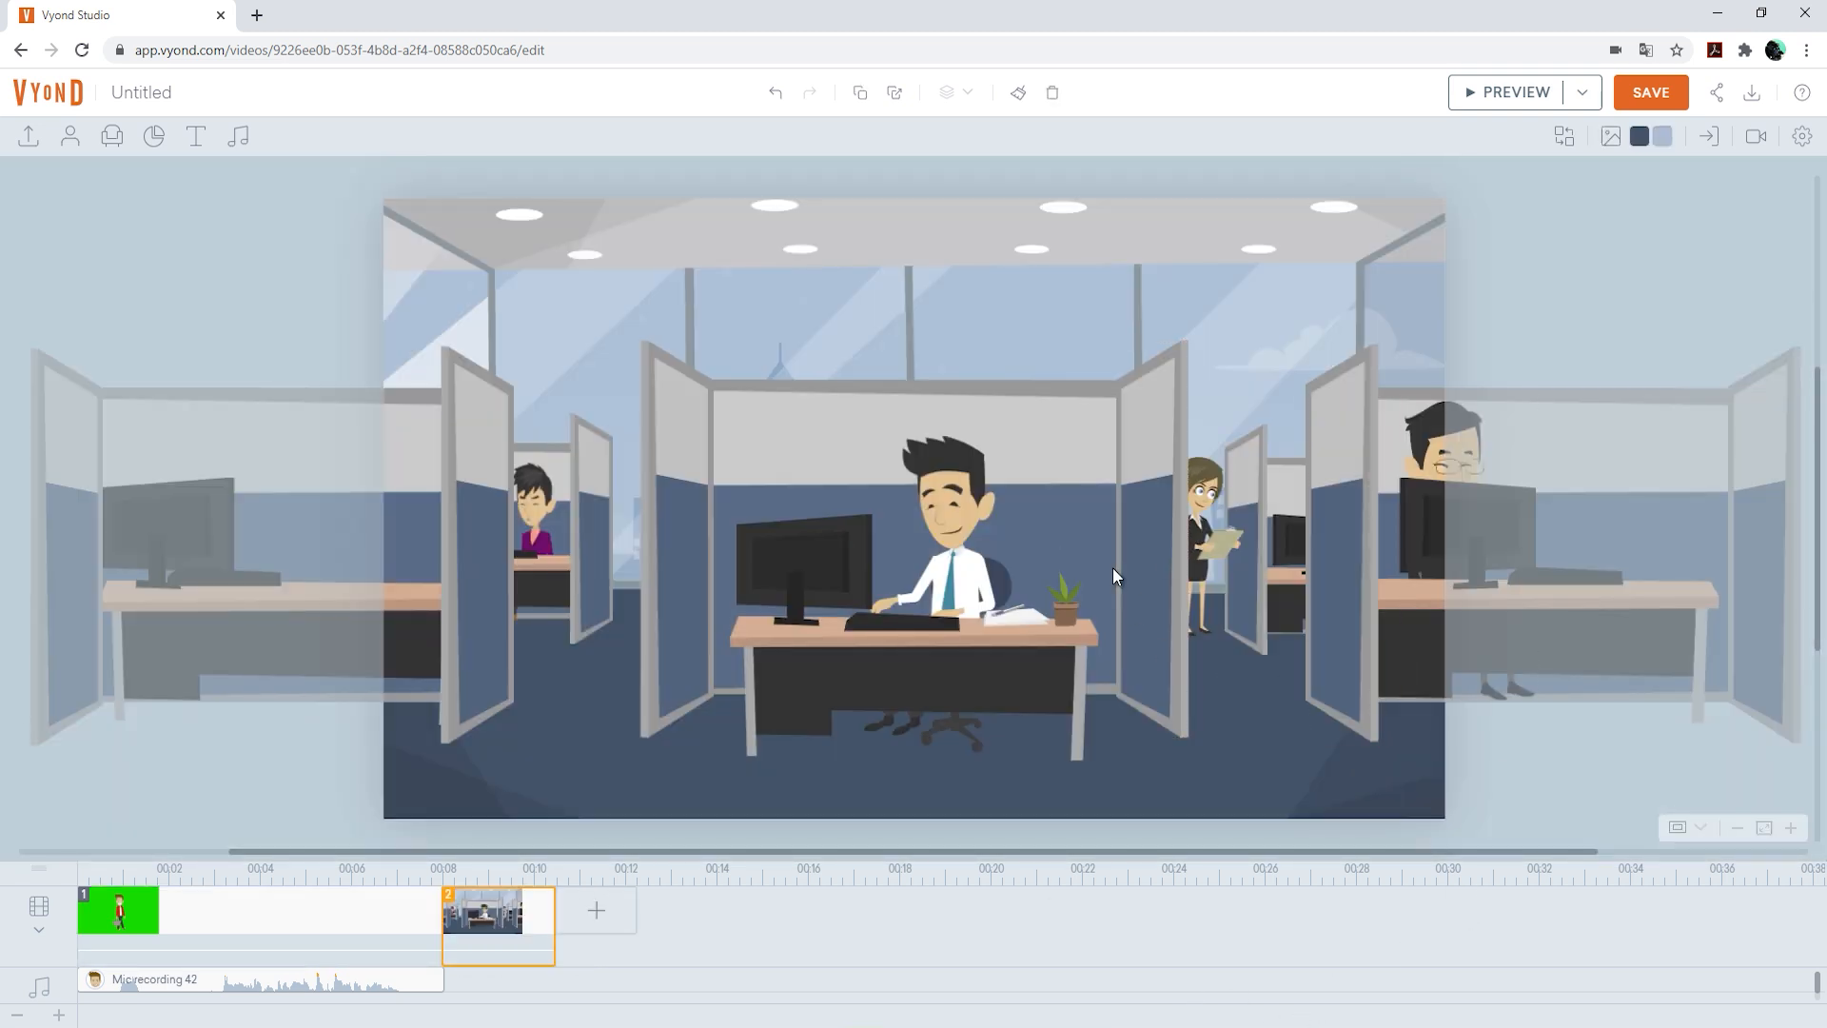
Delete the man at the central desk and extend the office scene to the 16-second mark
click(950, 516)
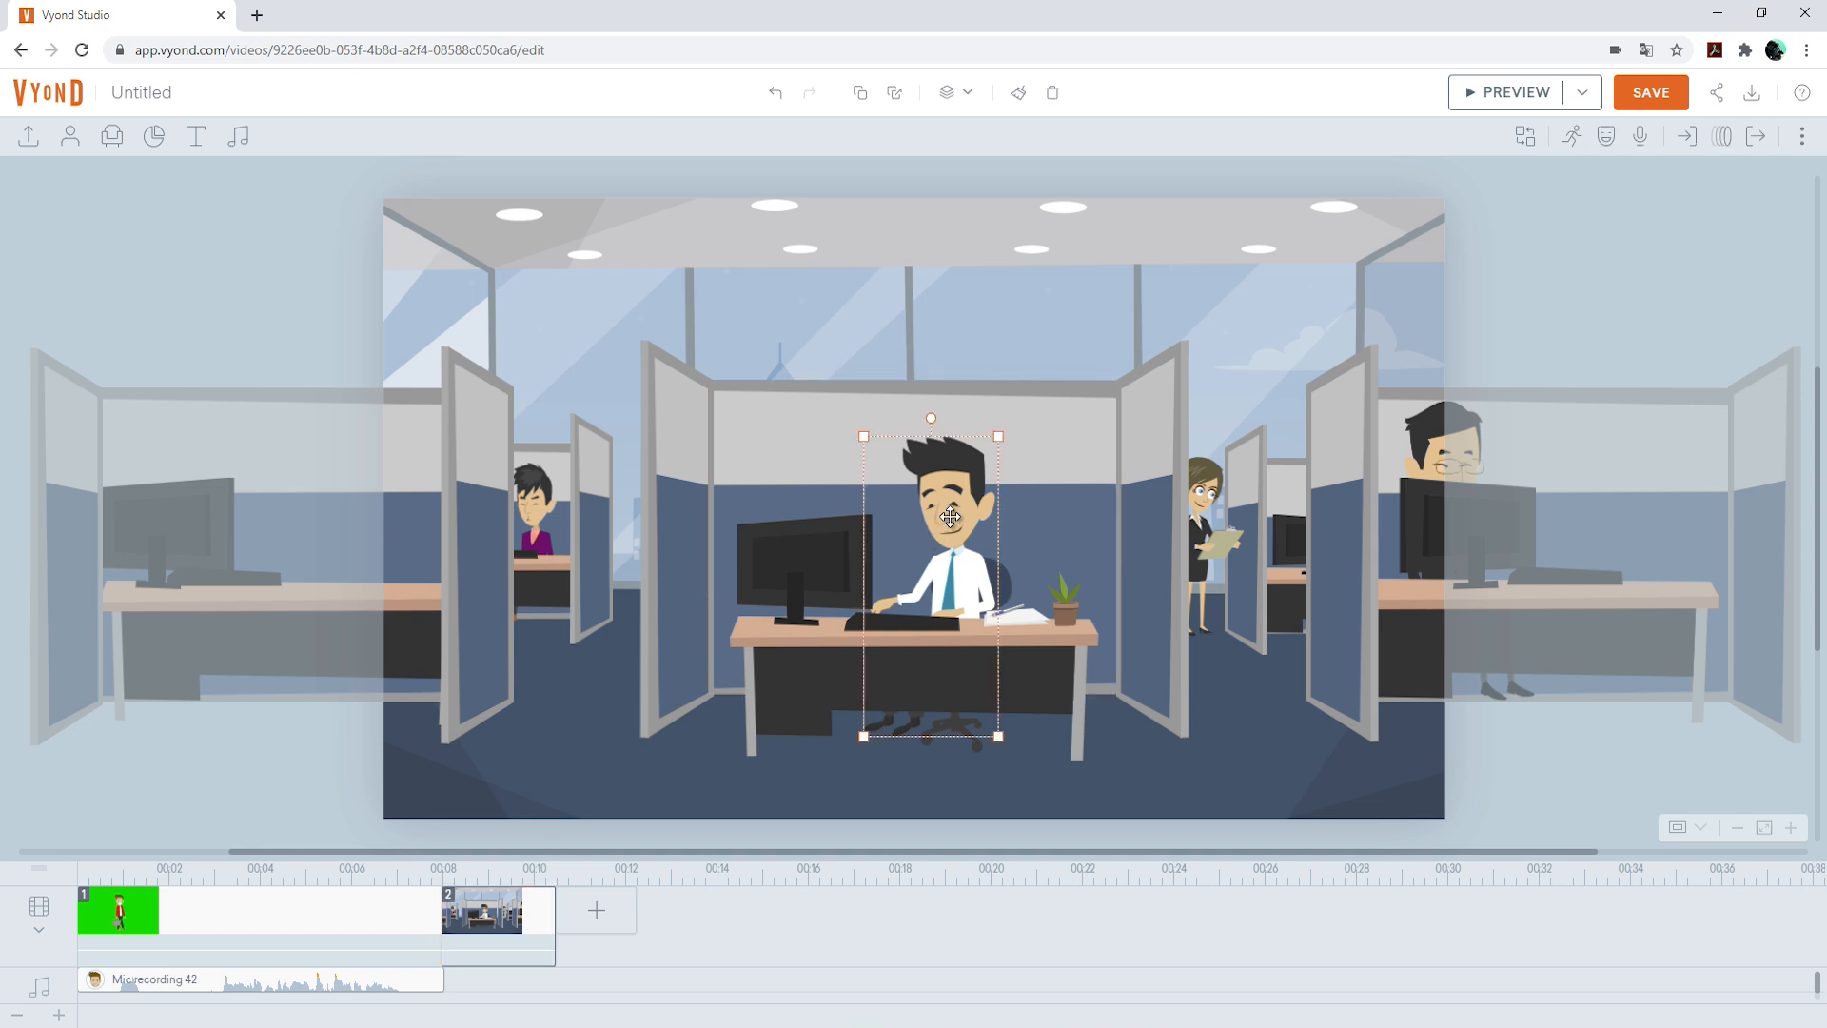
key(Delete)
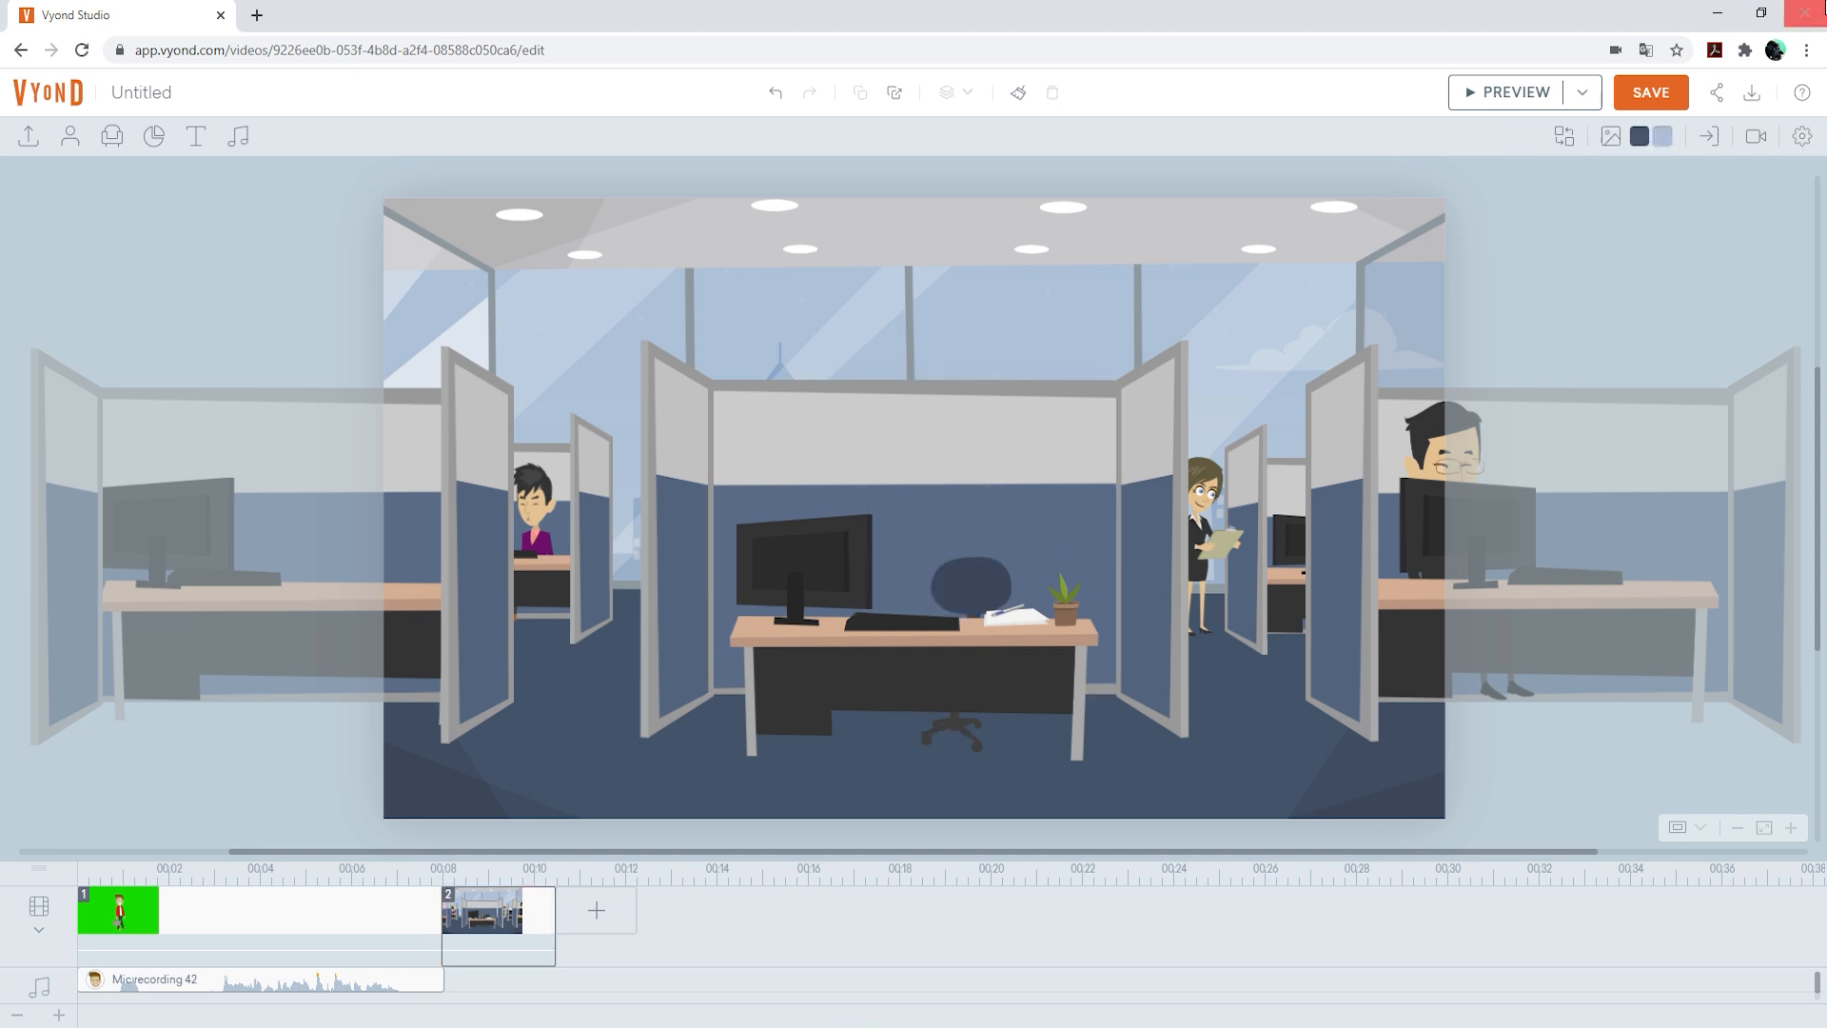
click(274, 921)
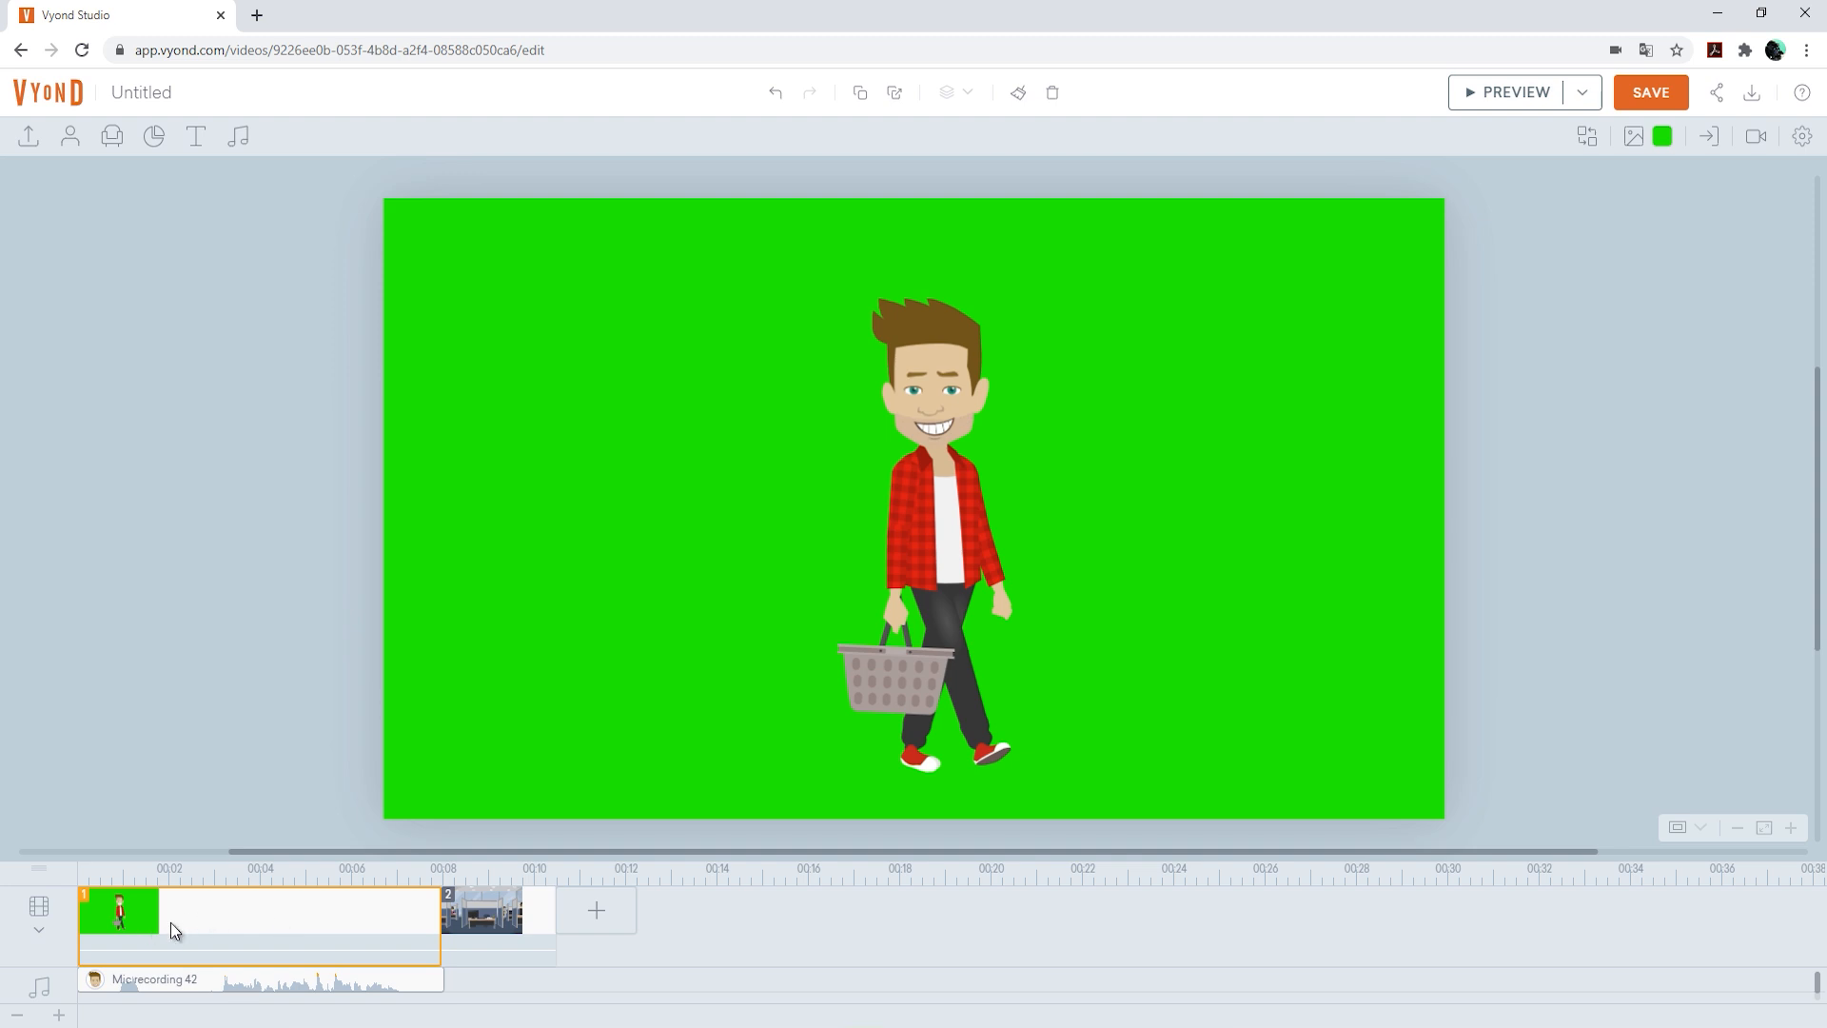
click(488, 933)
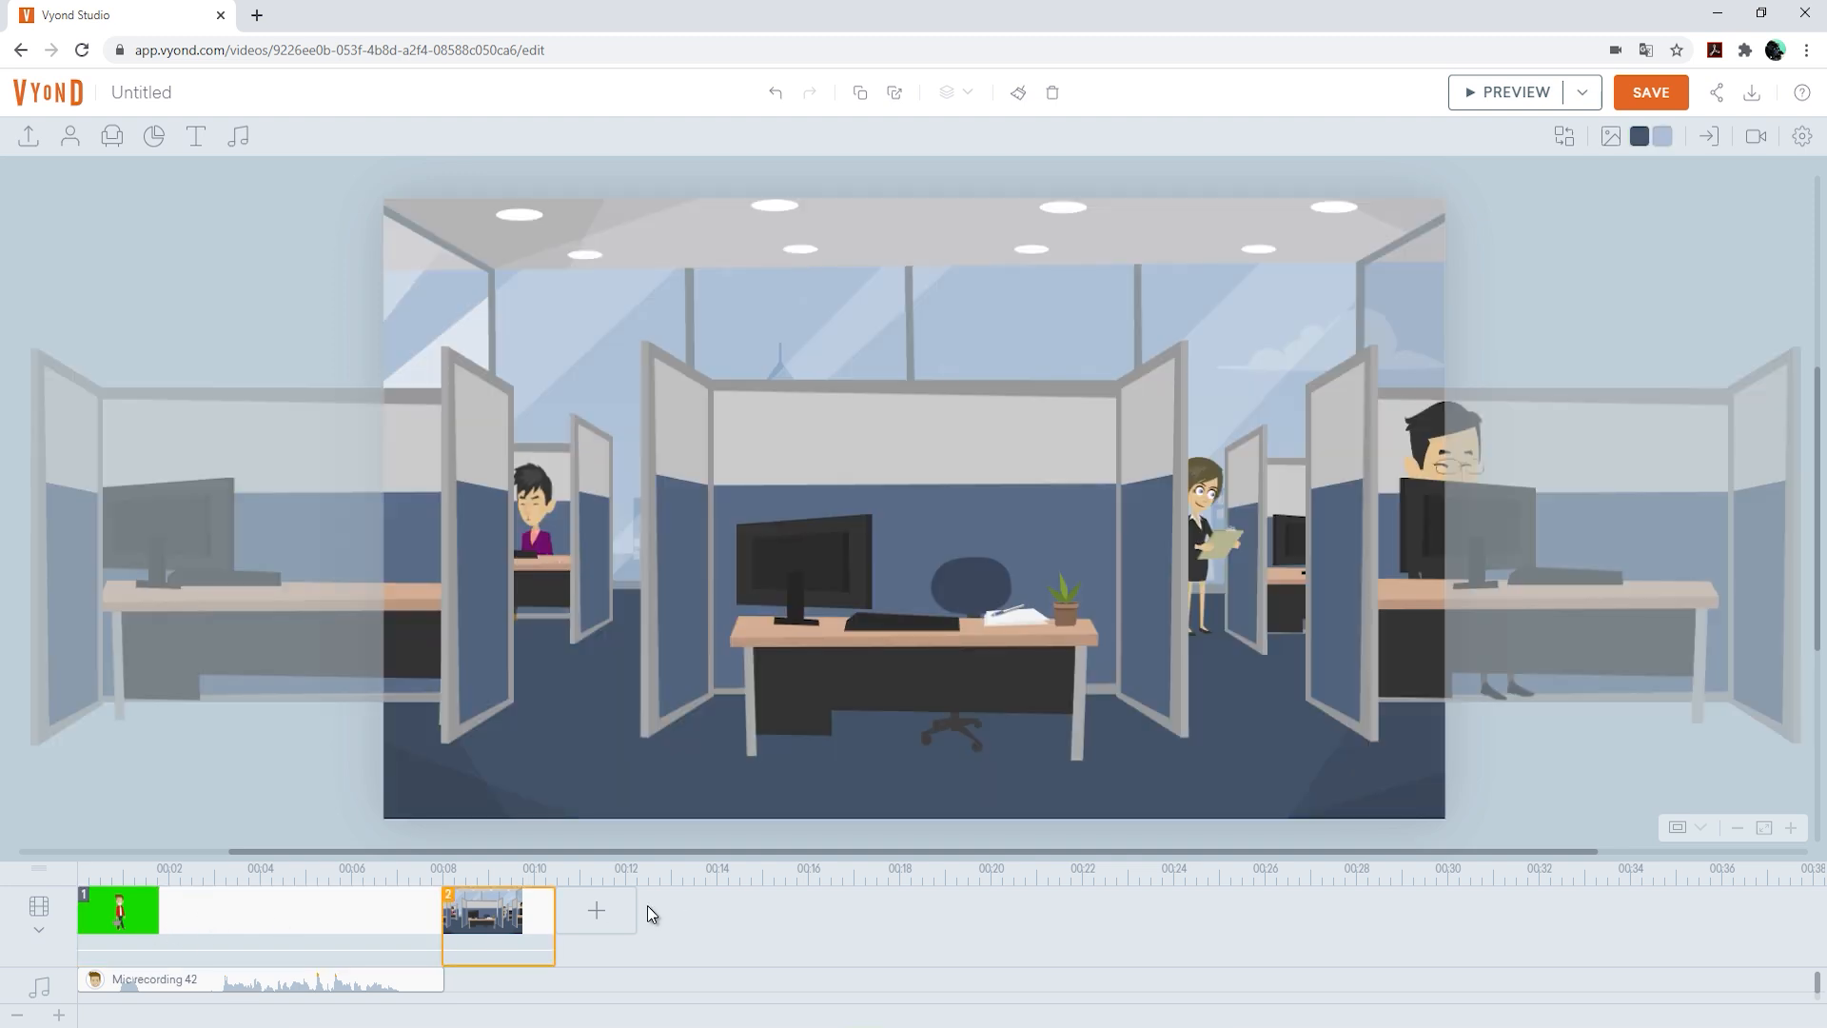
drag(555, 919, 805, 916)
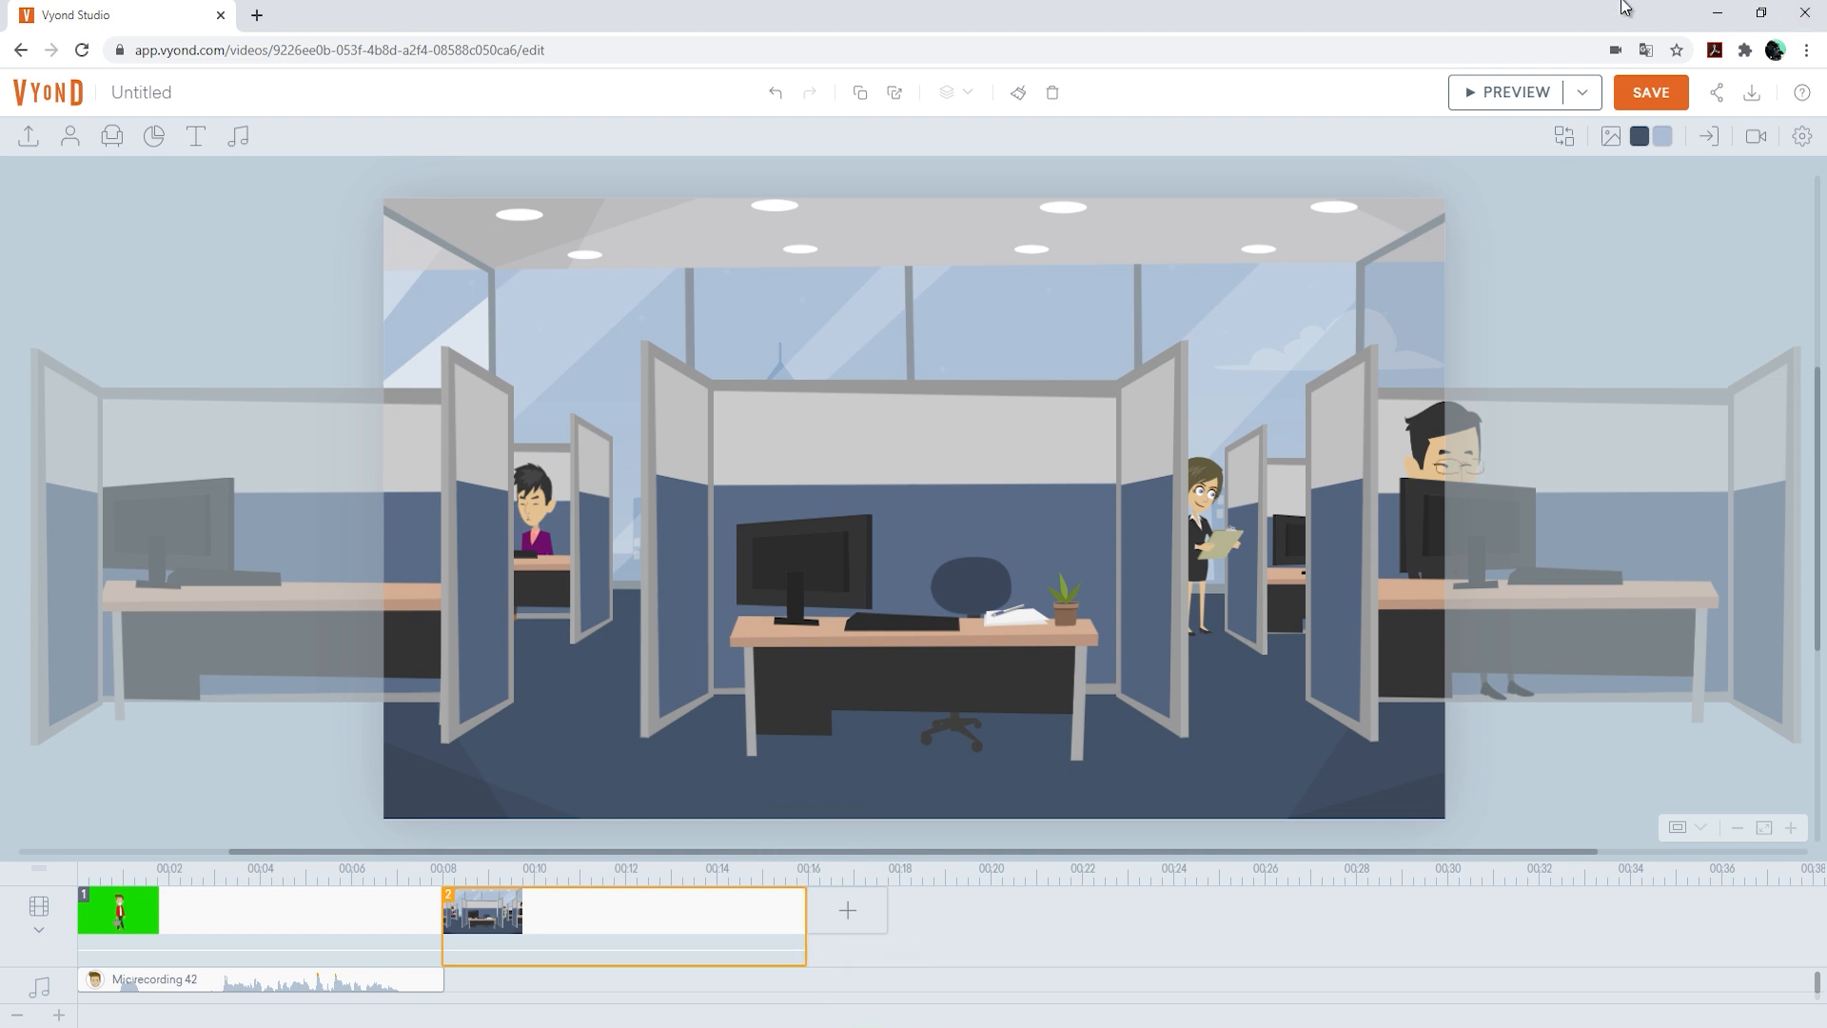
Save the Vyond video and start downloading it
click(1653, 92)
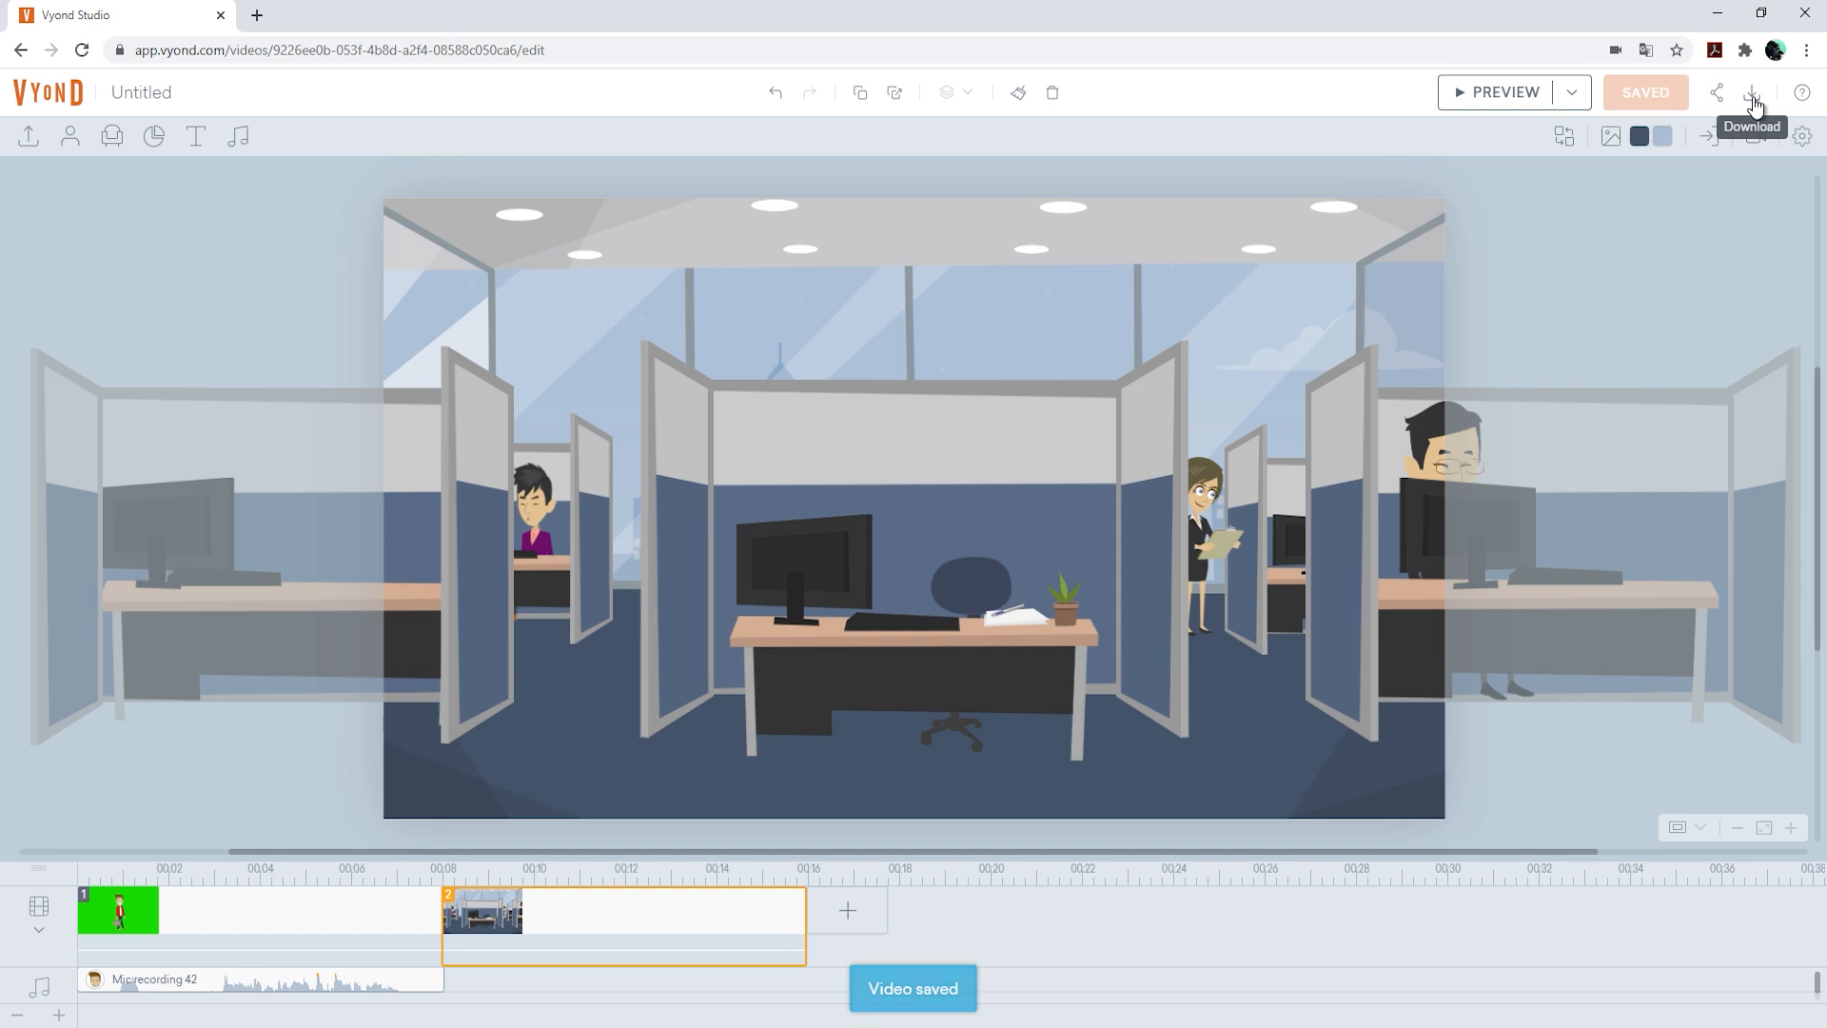
click(1756, 103)
click(1675, 171)
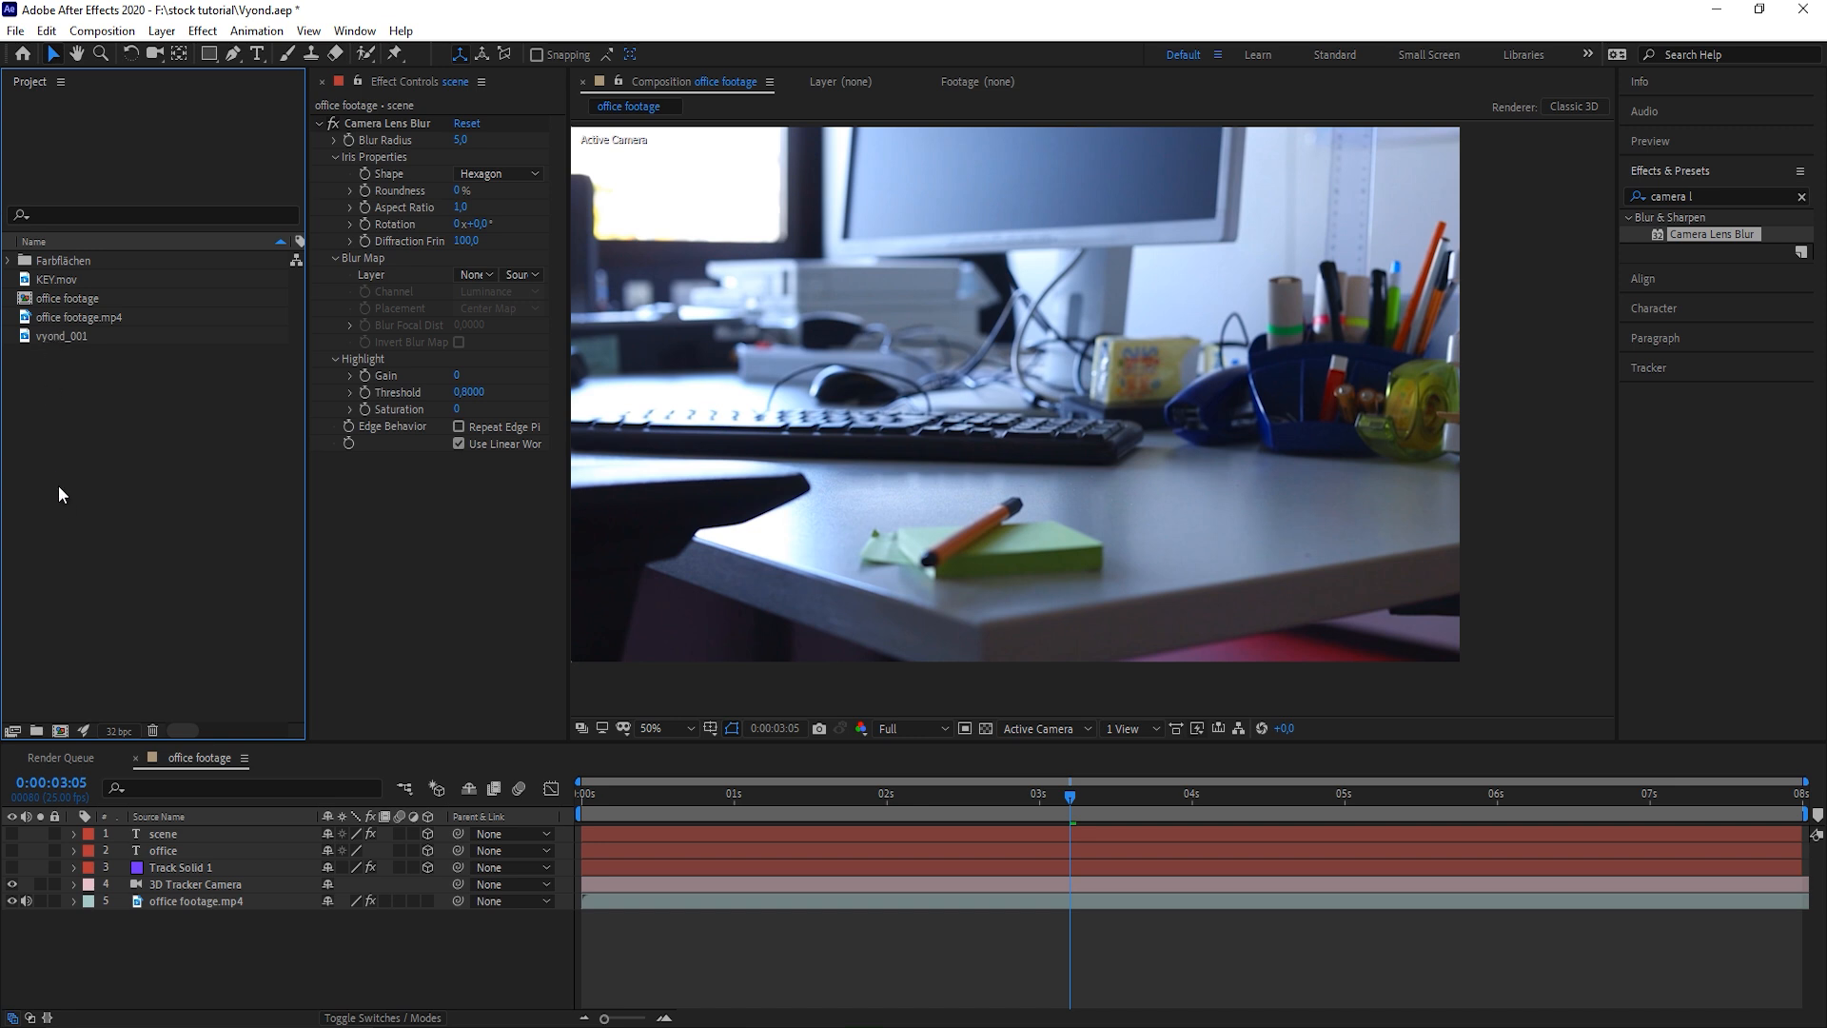
Switch to After Effects, save the project, and create a new composition from the vyond_001 footage
key(ctrl+s)
click(63, 338)
drag(75, 337, 59, 730)
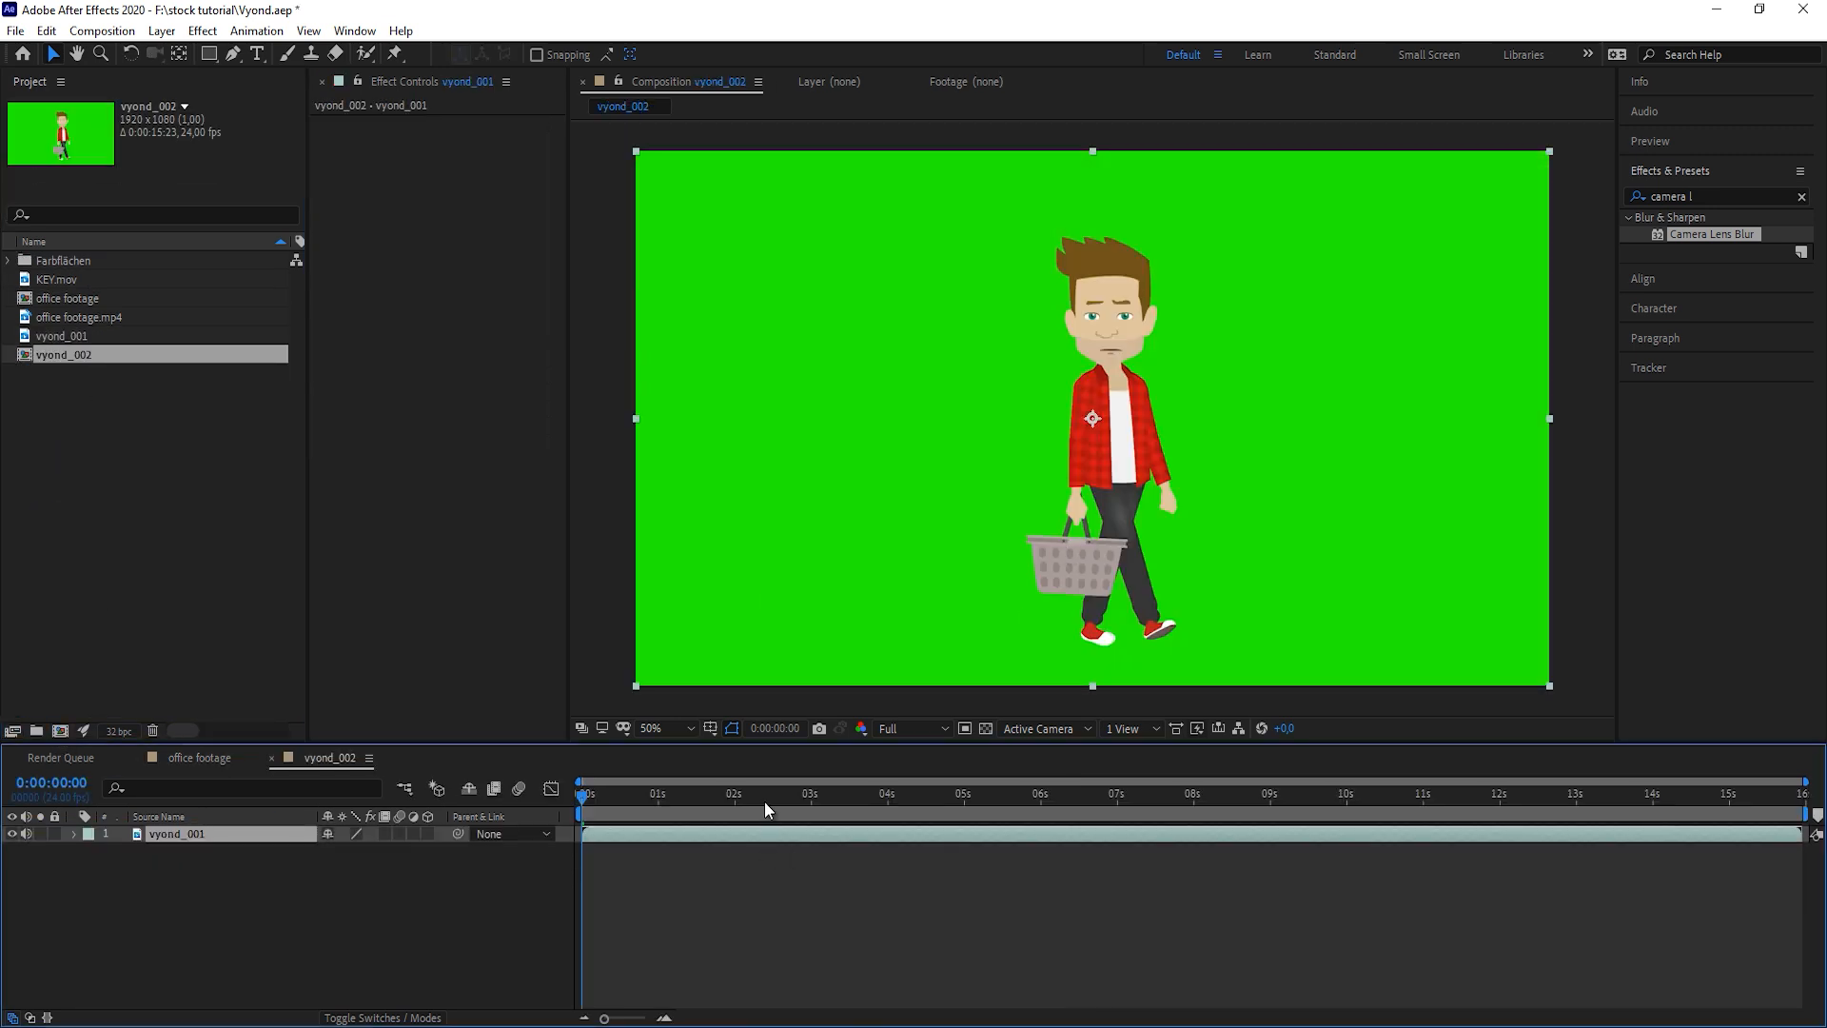
Reveal the audio waveform of the vyond_001 layer and play back the composition
key(l)
key(l)
key(space)
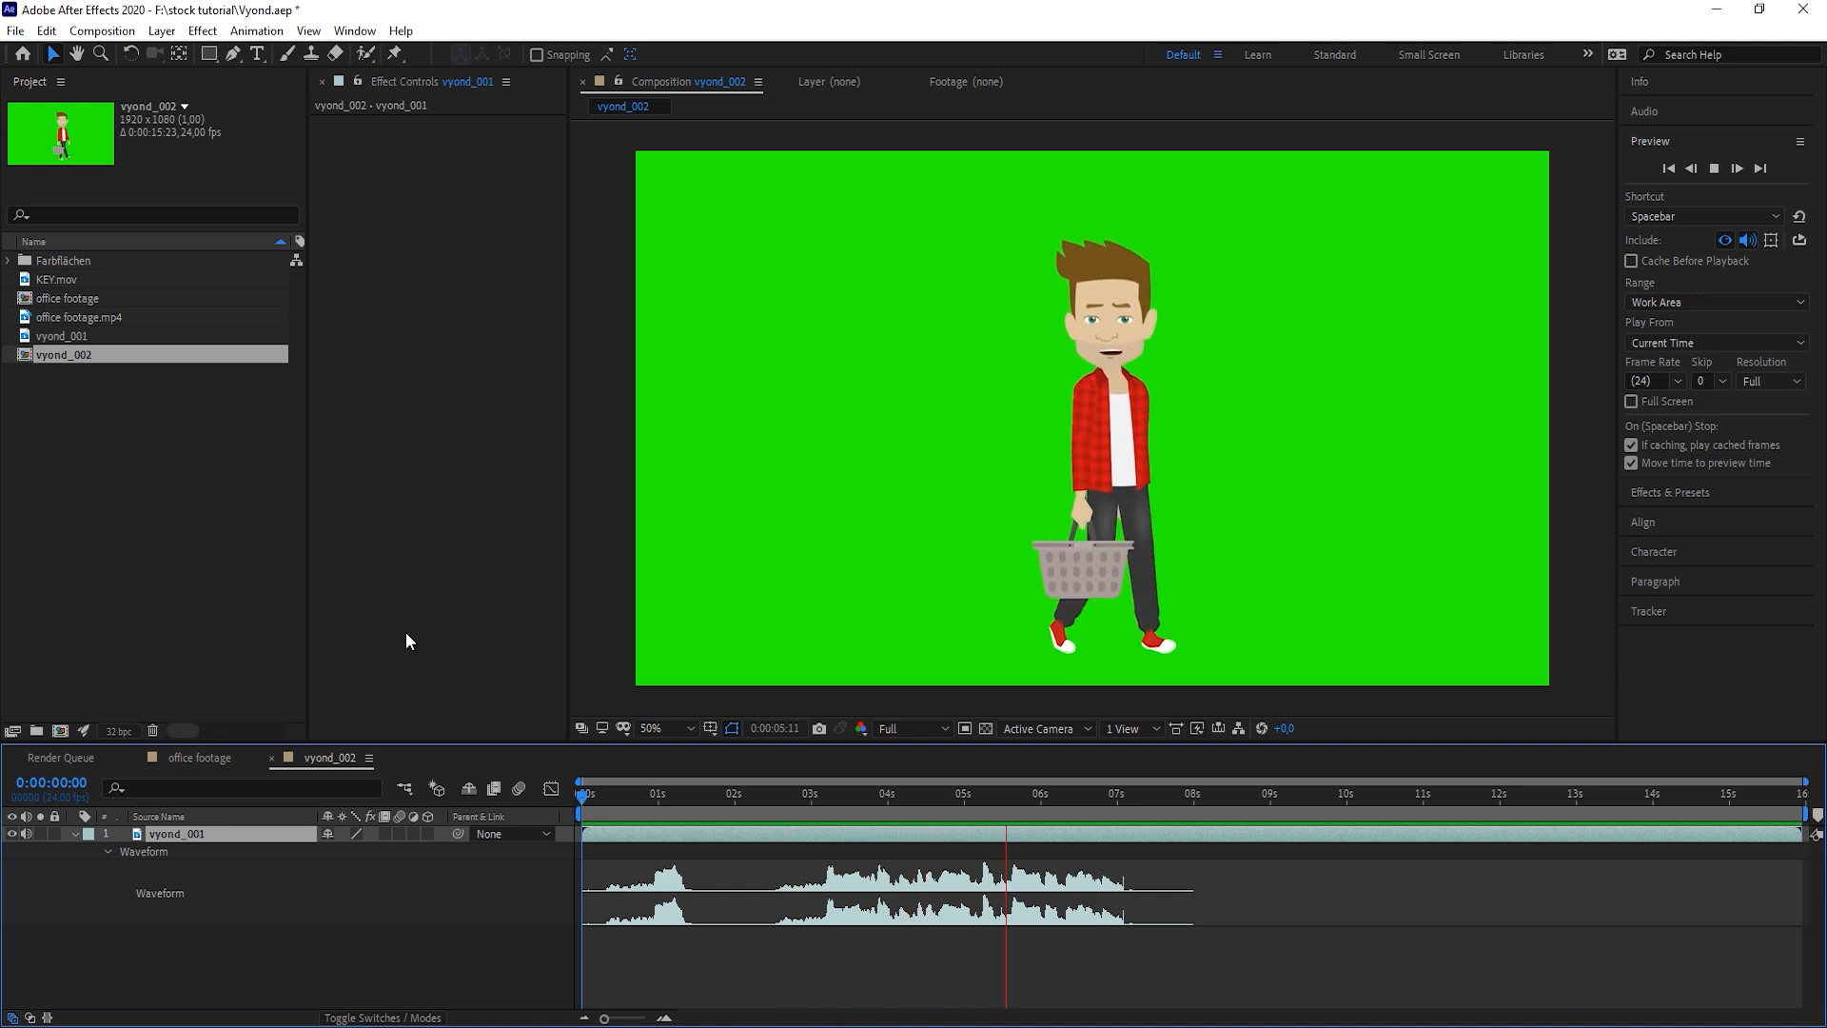
key(space)
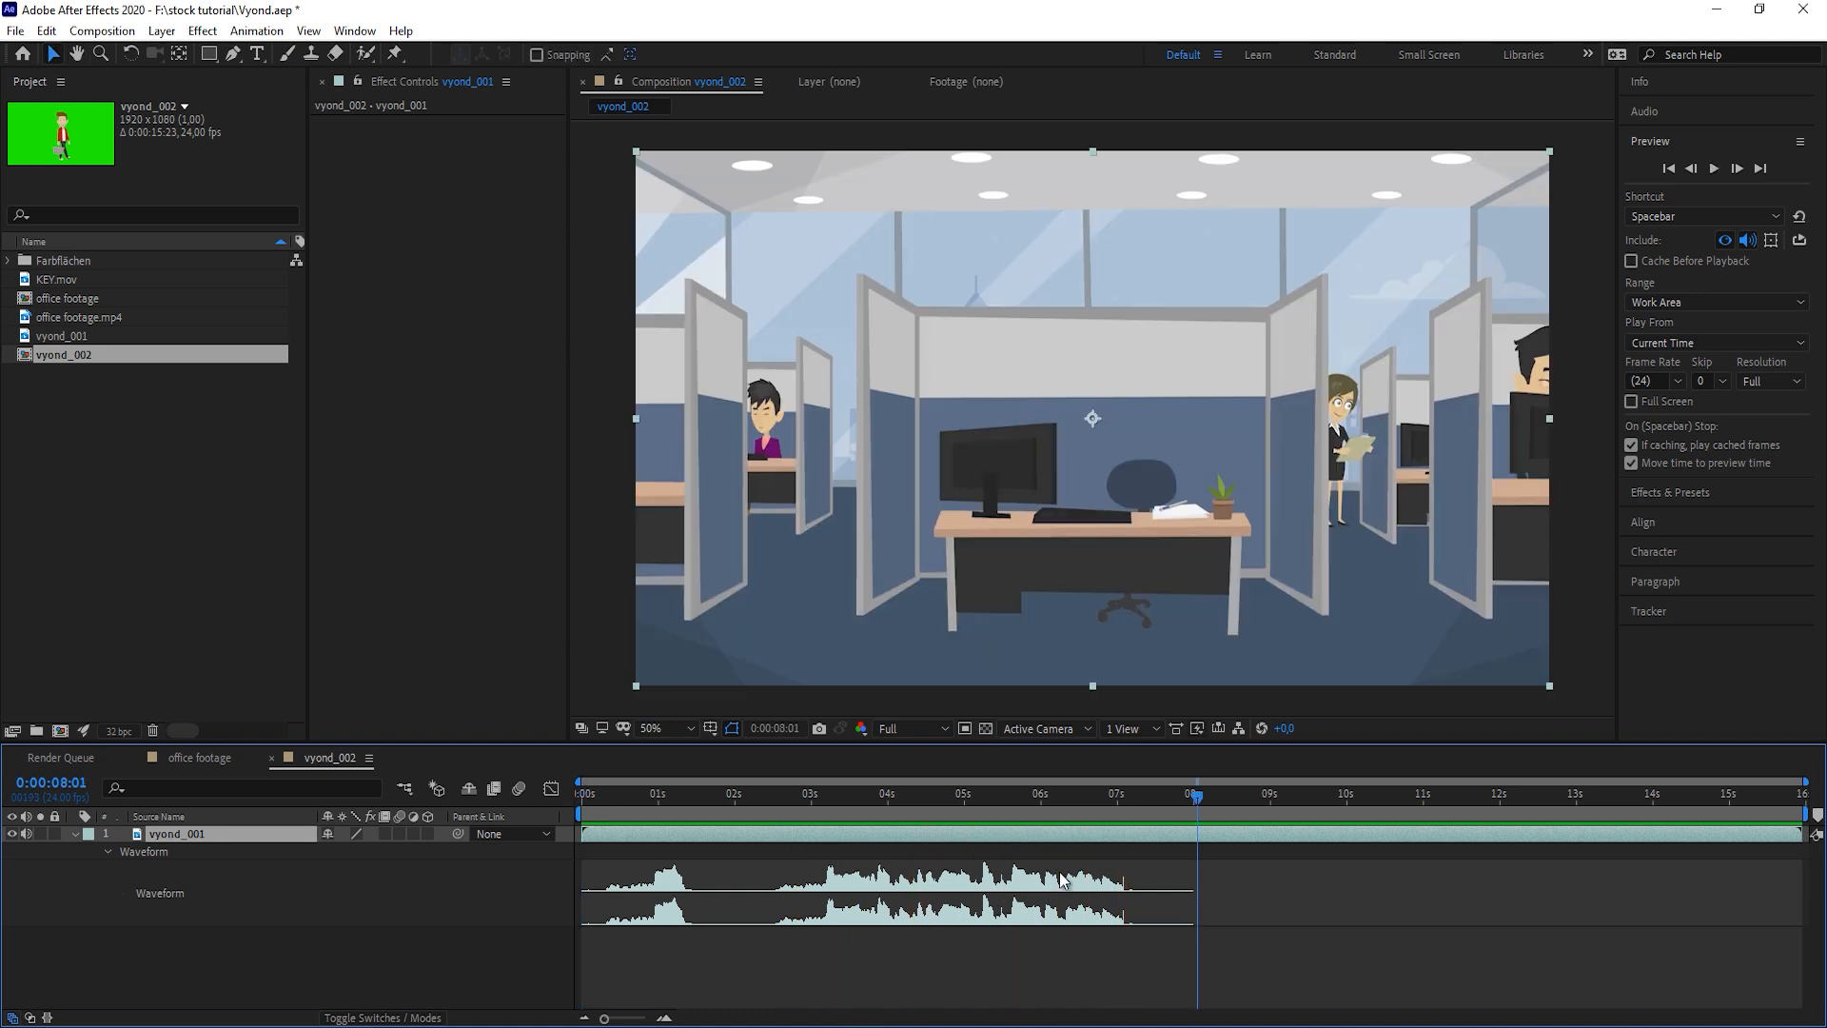
Set the work area from 0:00:01:18 to 0:00:07:17 and trim the composition to it
drag(828, 794, 1172, 819)
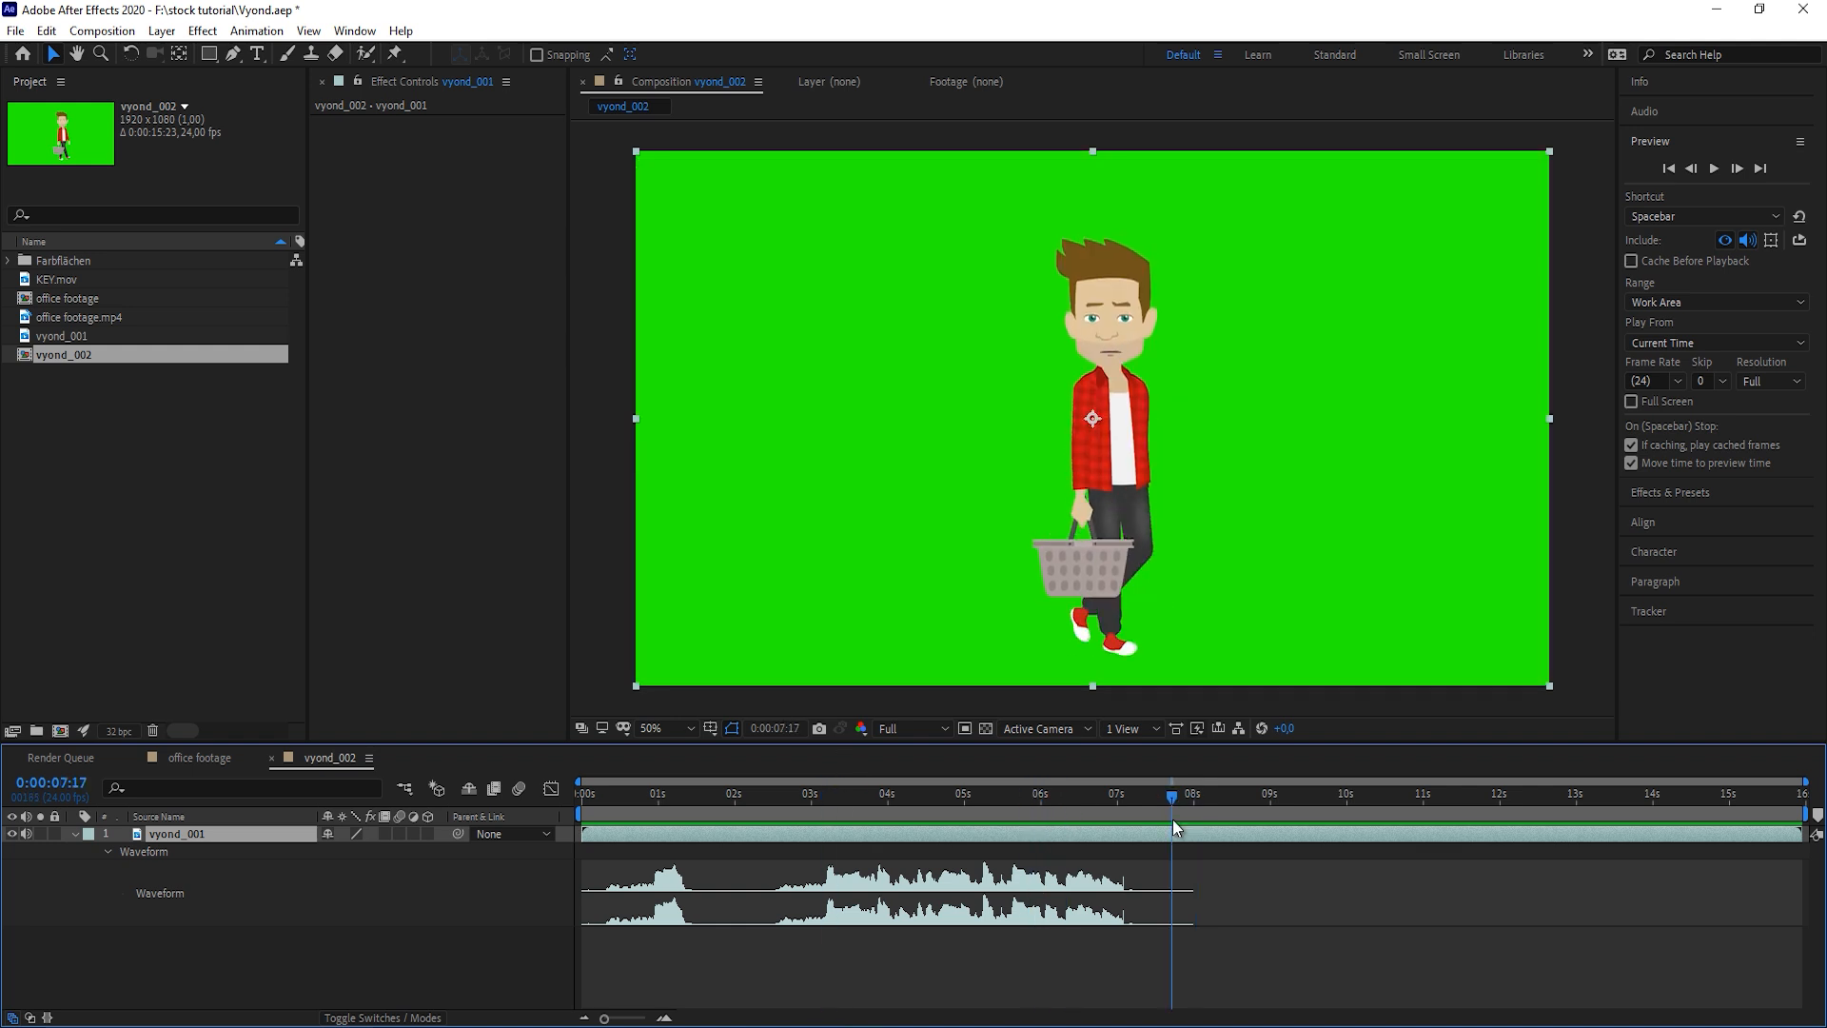
key(n)
drag(790, 797, 716, 794)
key(b)
right_click(761, 813)
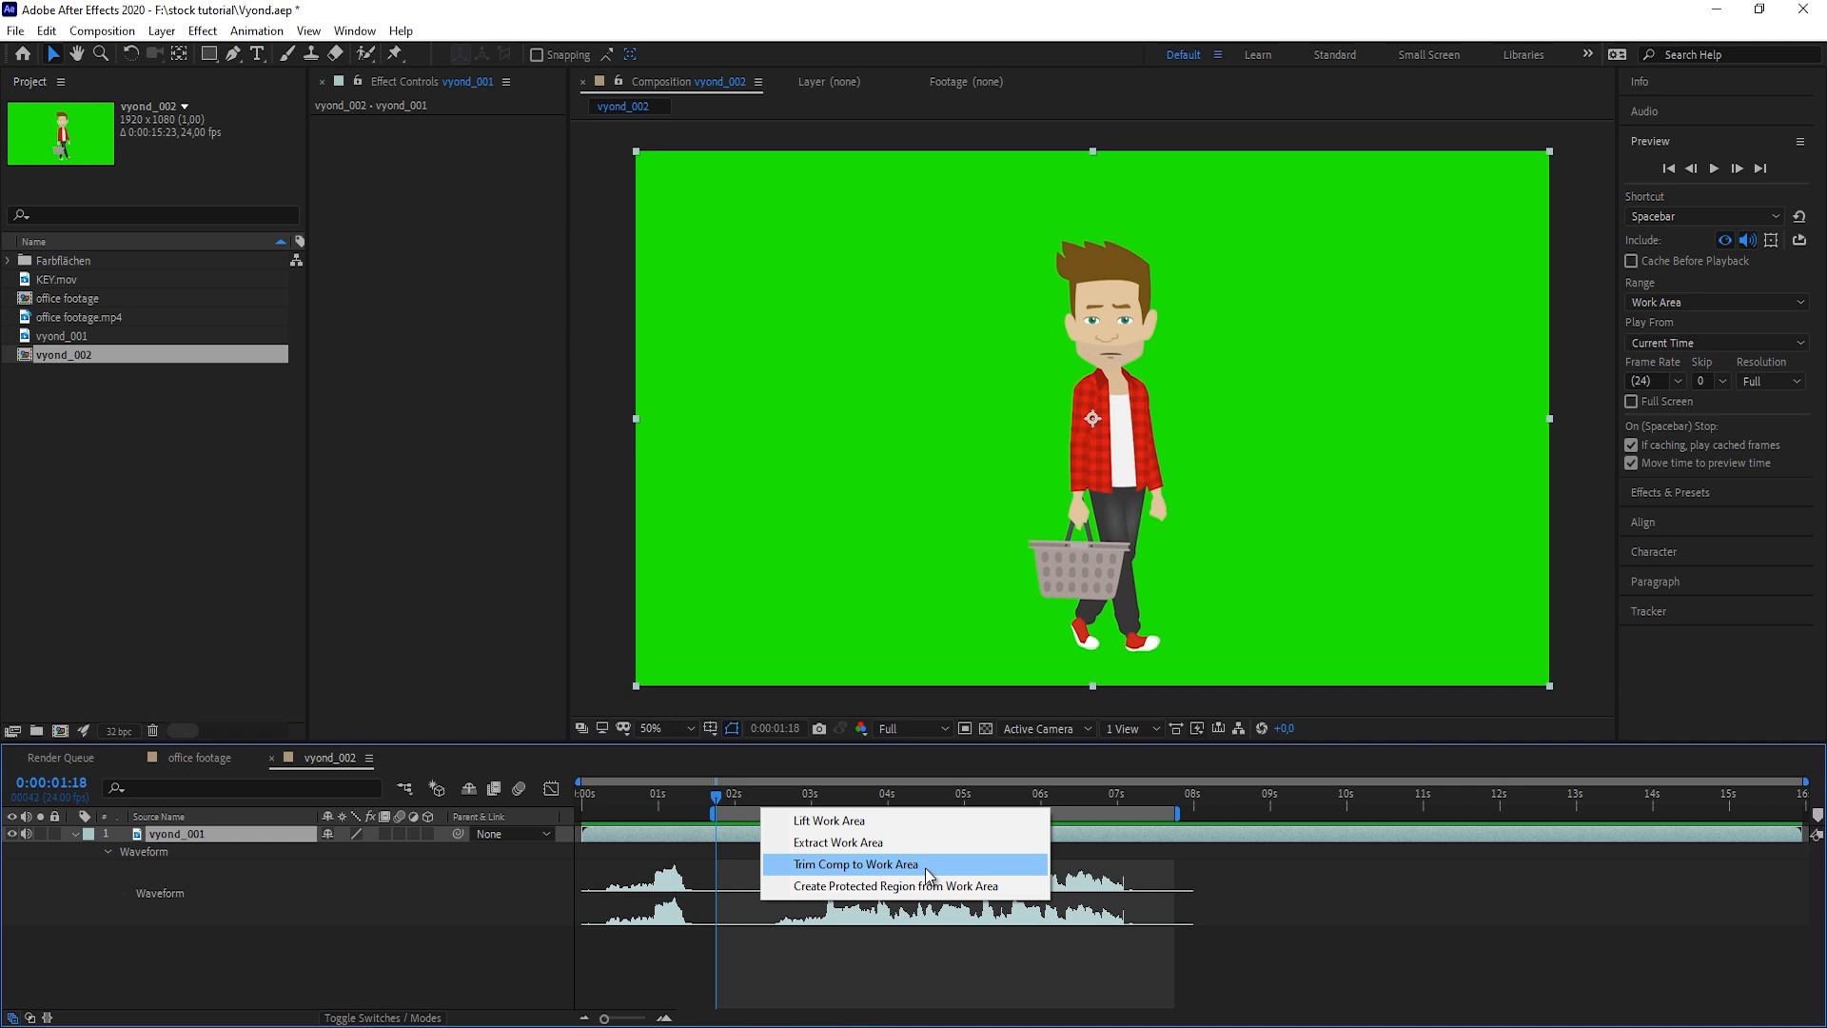
click(925, 868)
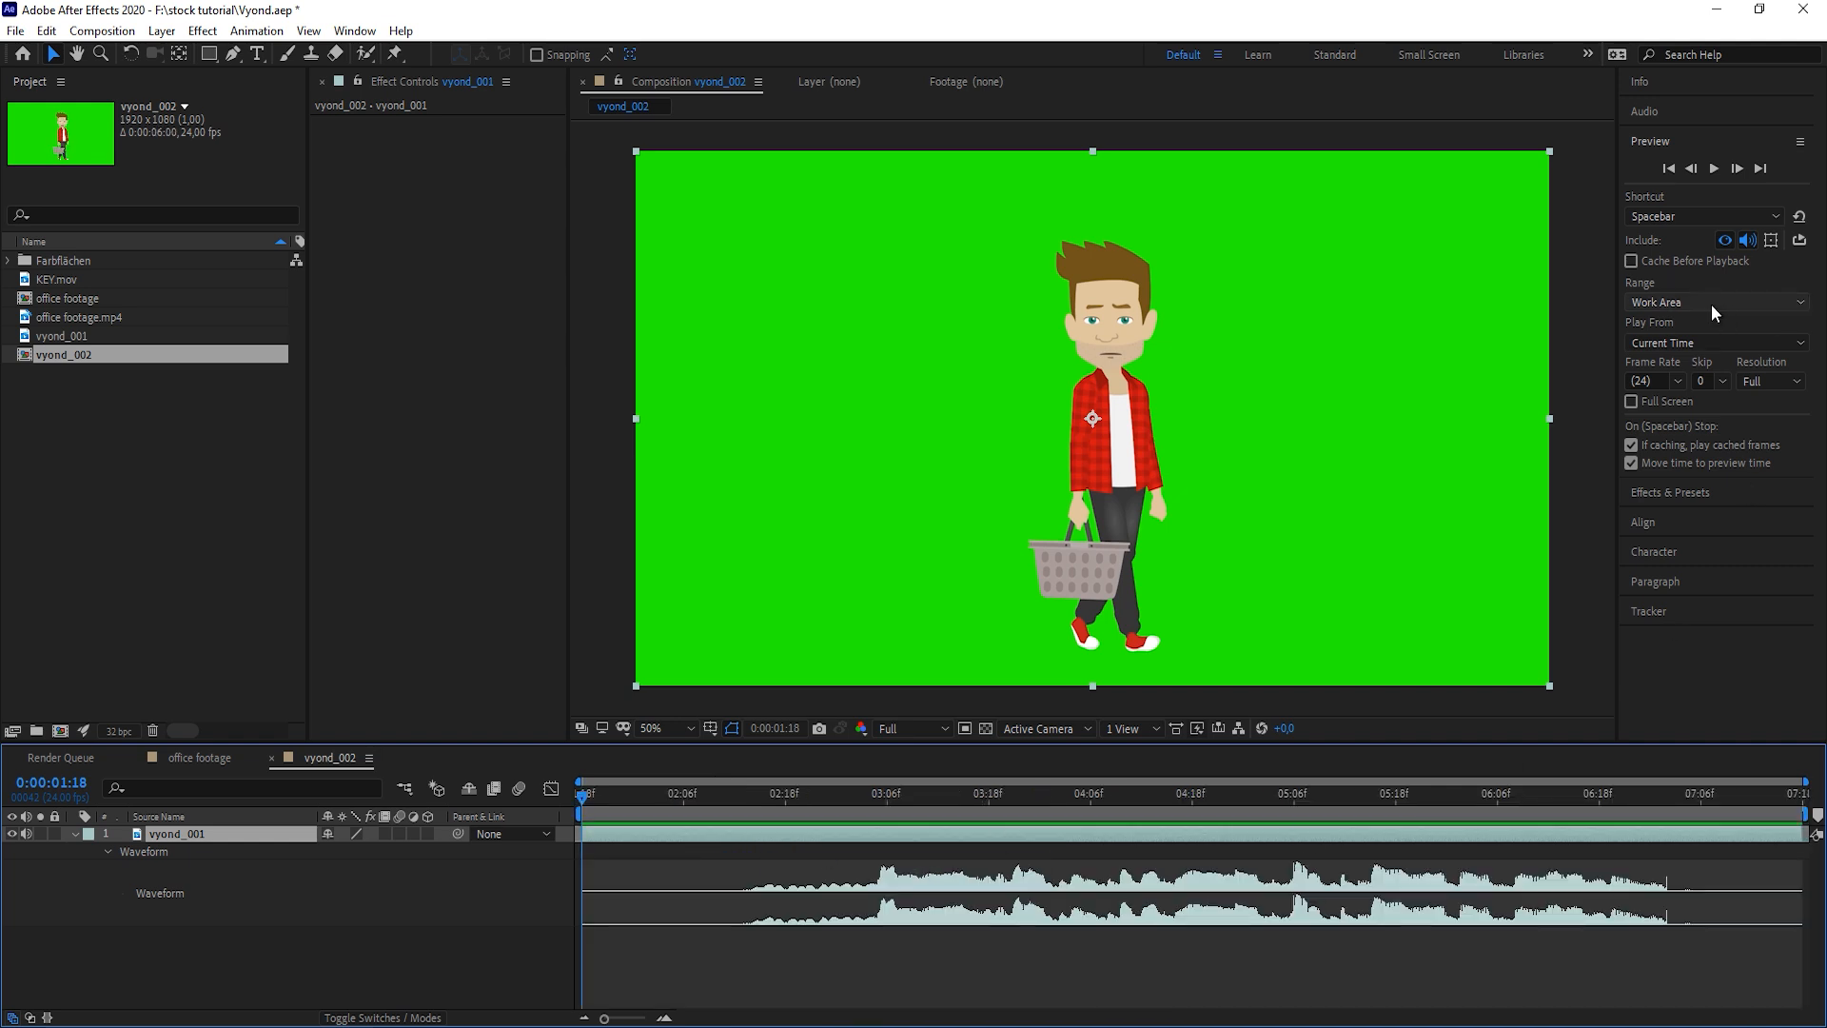
Apply Keylight (1.2) to the vyond_001 layer and sample the green background as the Screen Colour
click(1656, 492)
click(1693, 196)
text(keyl)
drag(1700, 281, 1009, 475)
click(493, 249)
click(1001, 367)
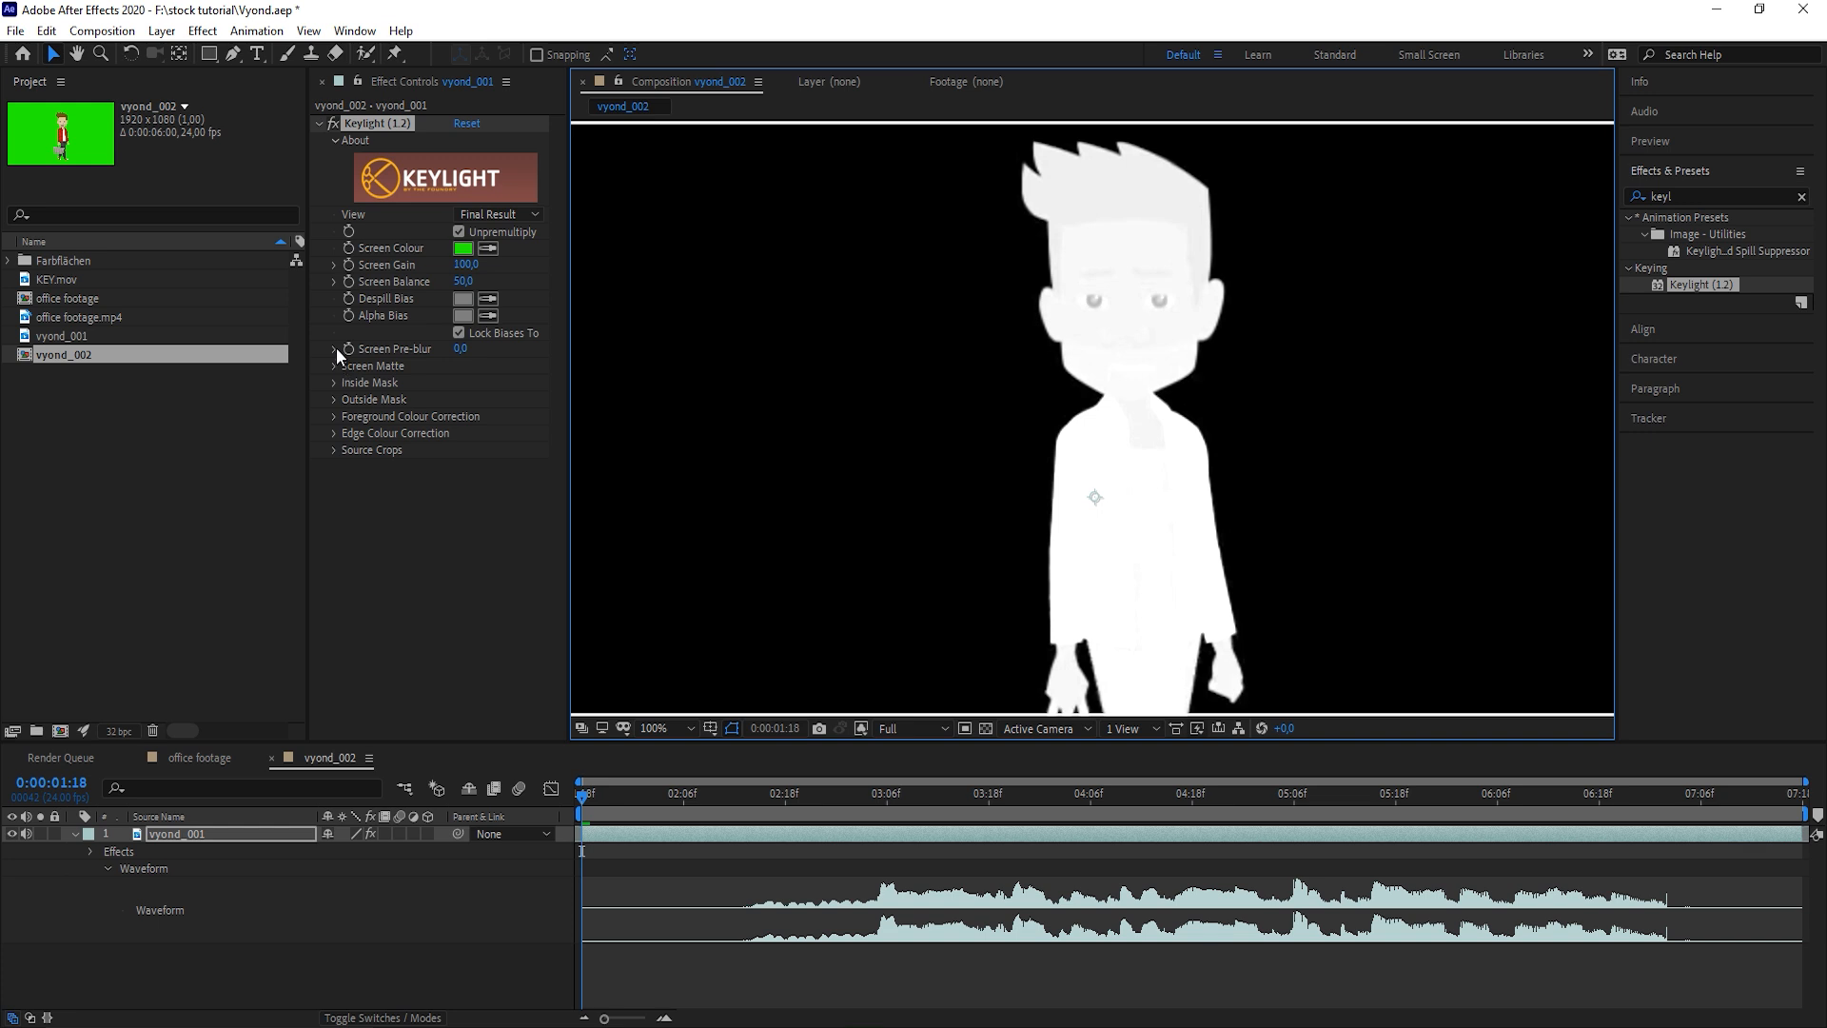
Inspect the character's alpha matte up close and try lowering Clip White in Keylight's Screen Matte settings
scroll(1340, 362, up, 1)
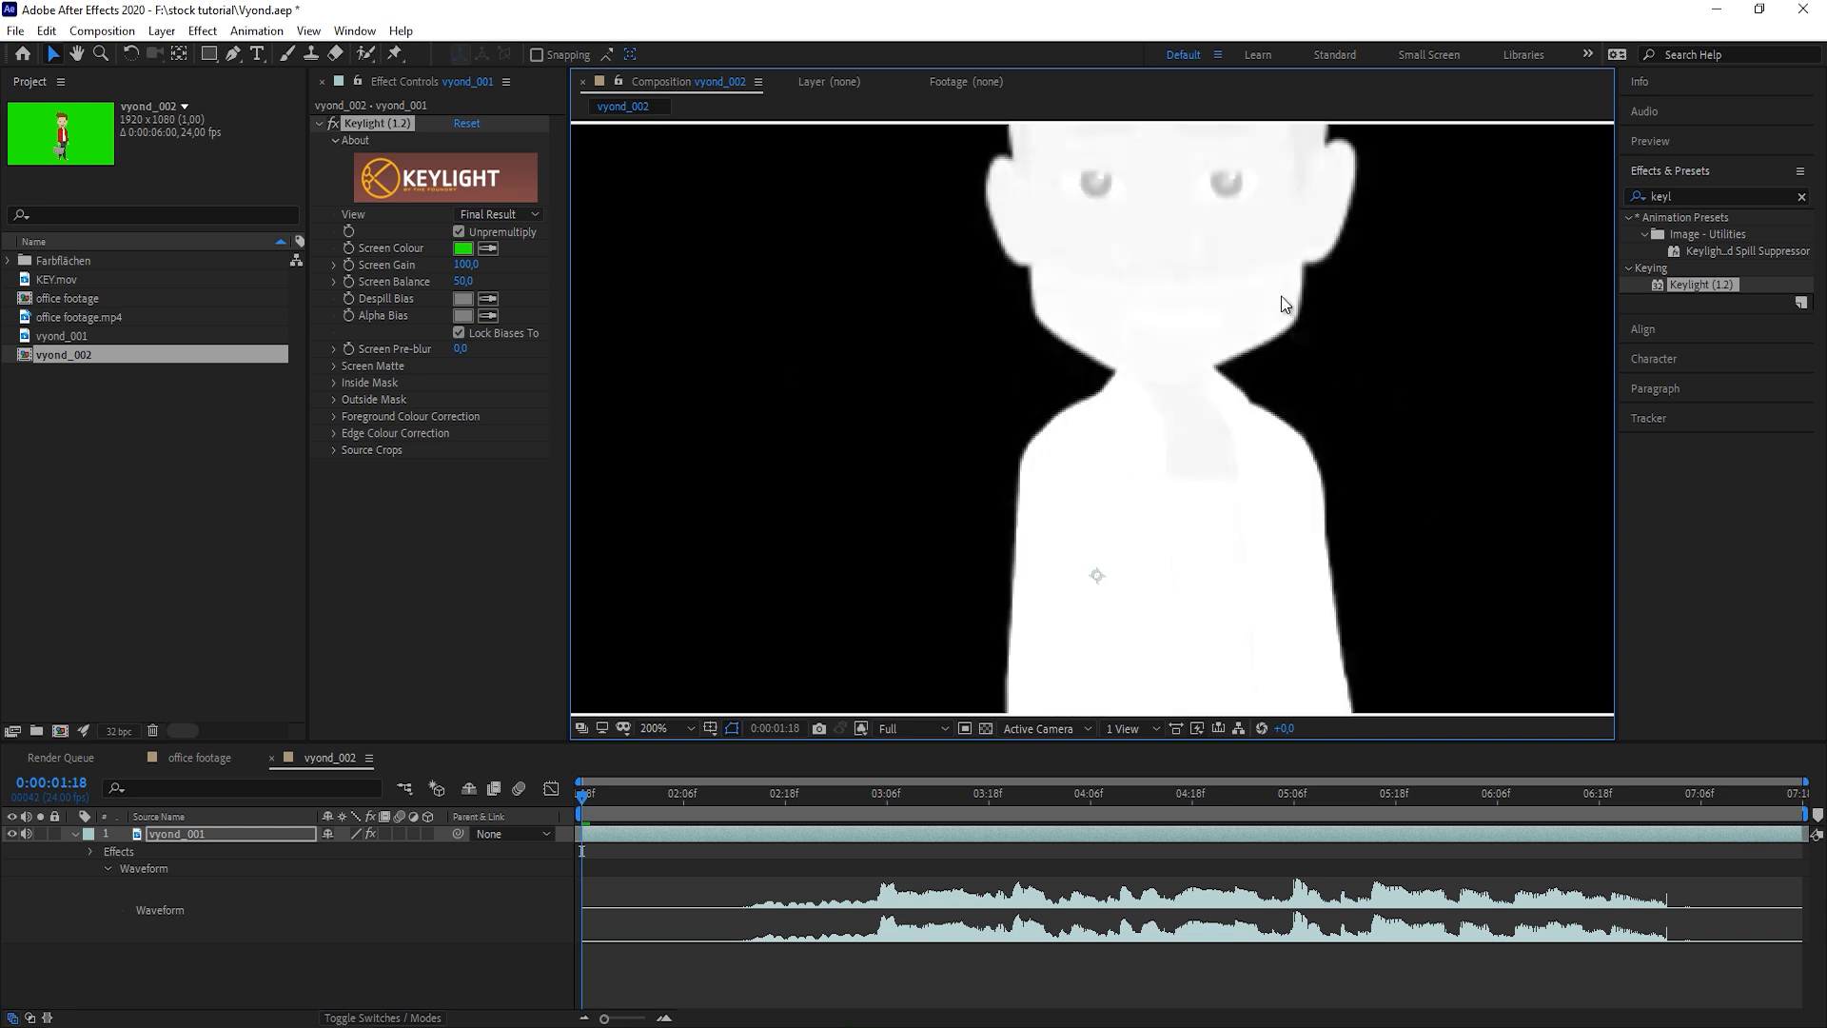
drag(1239, 253, 1189, 607)
click(338, 365)
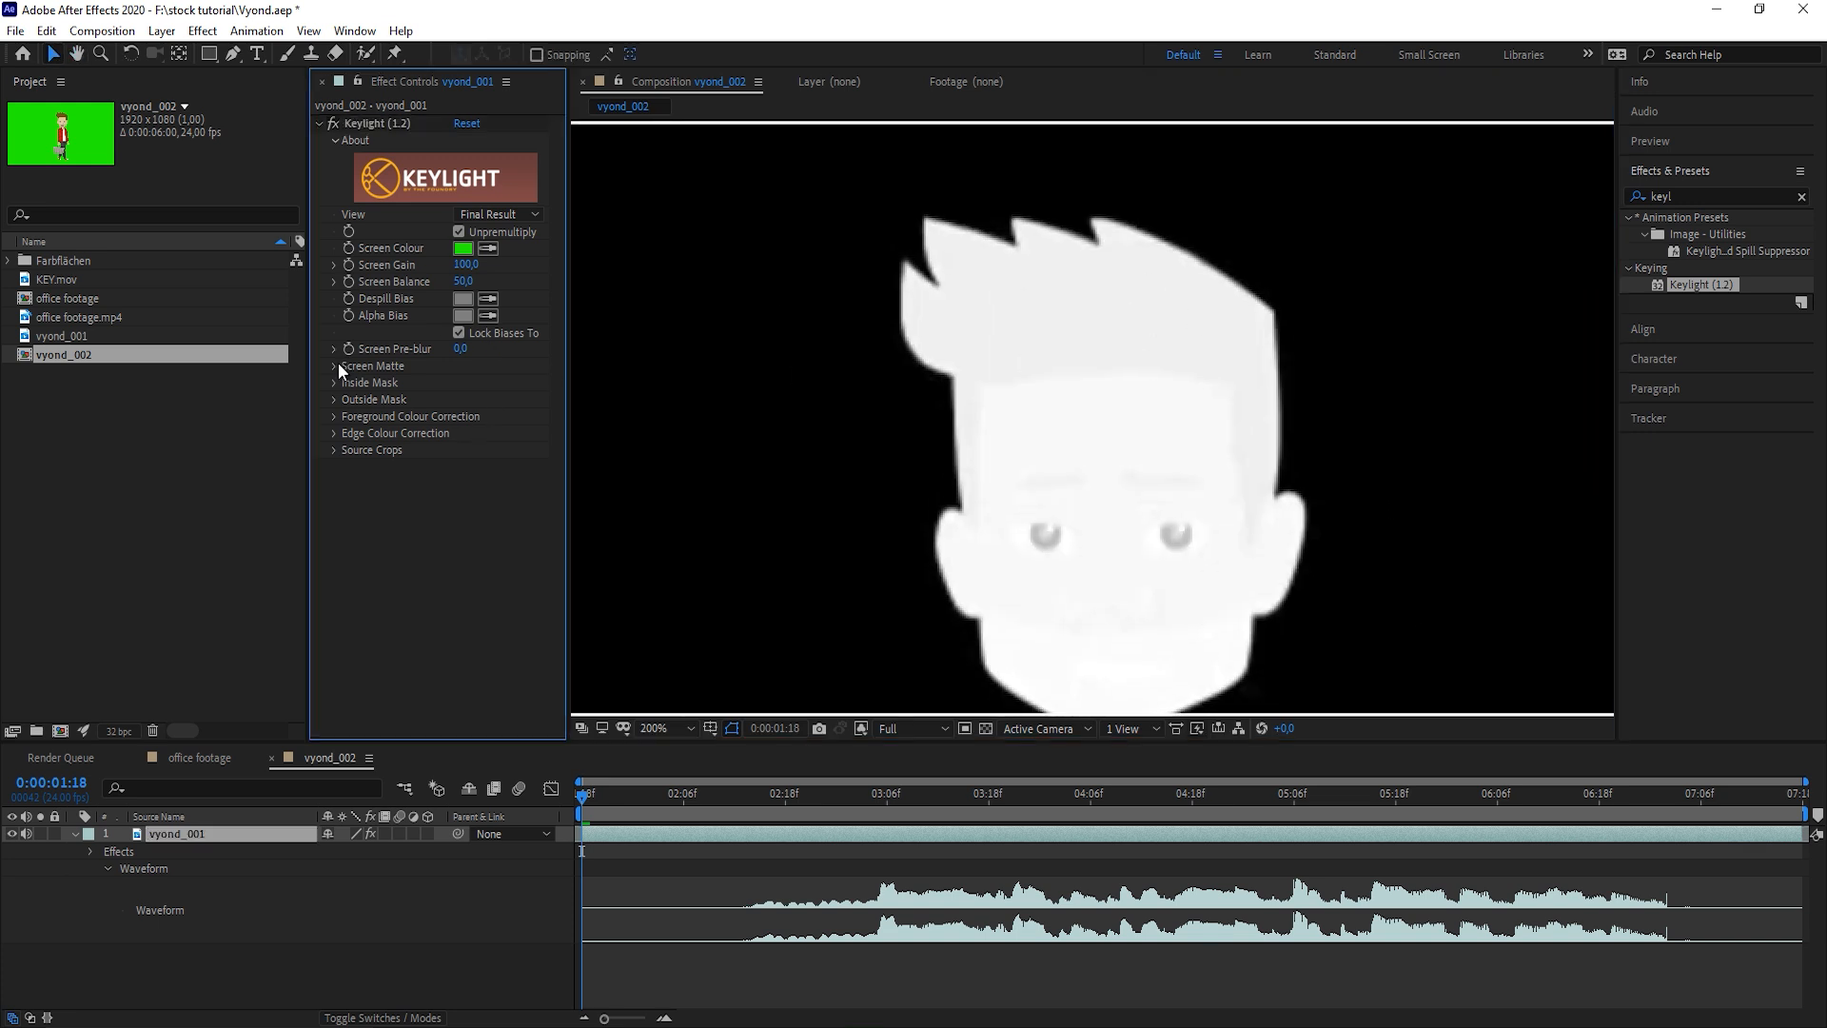
click(334, 368)
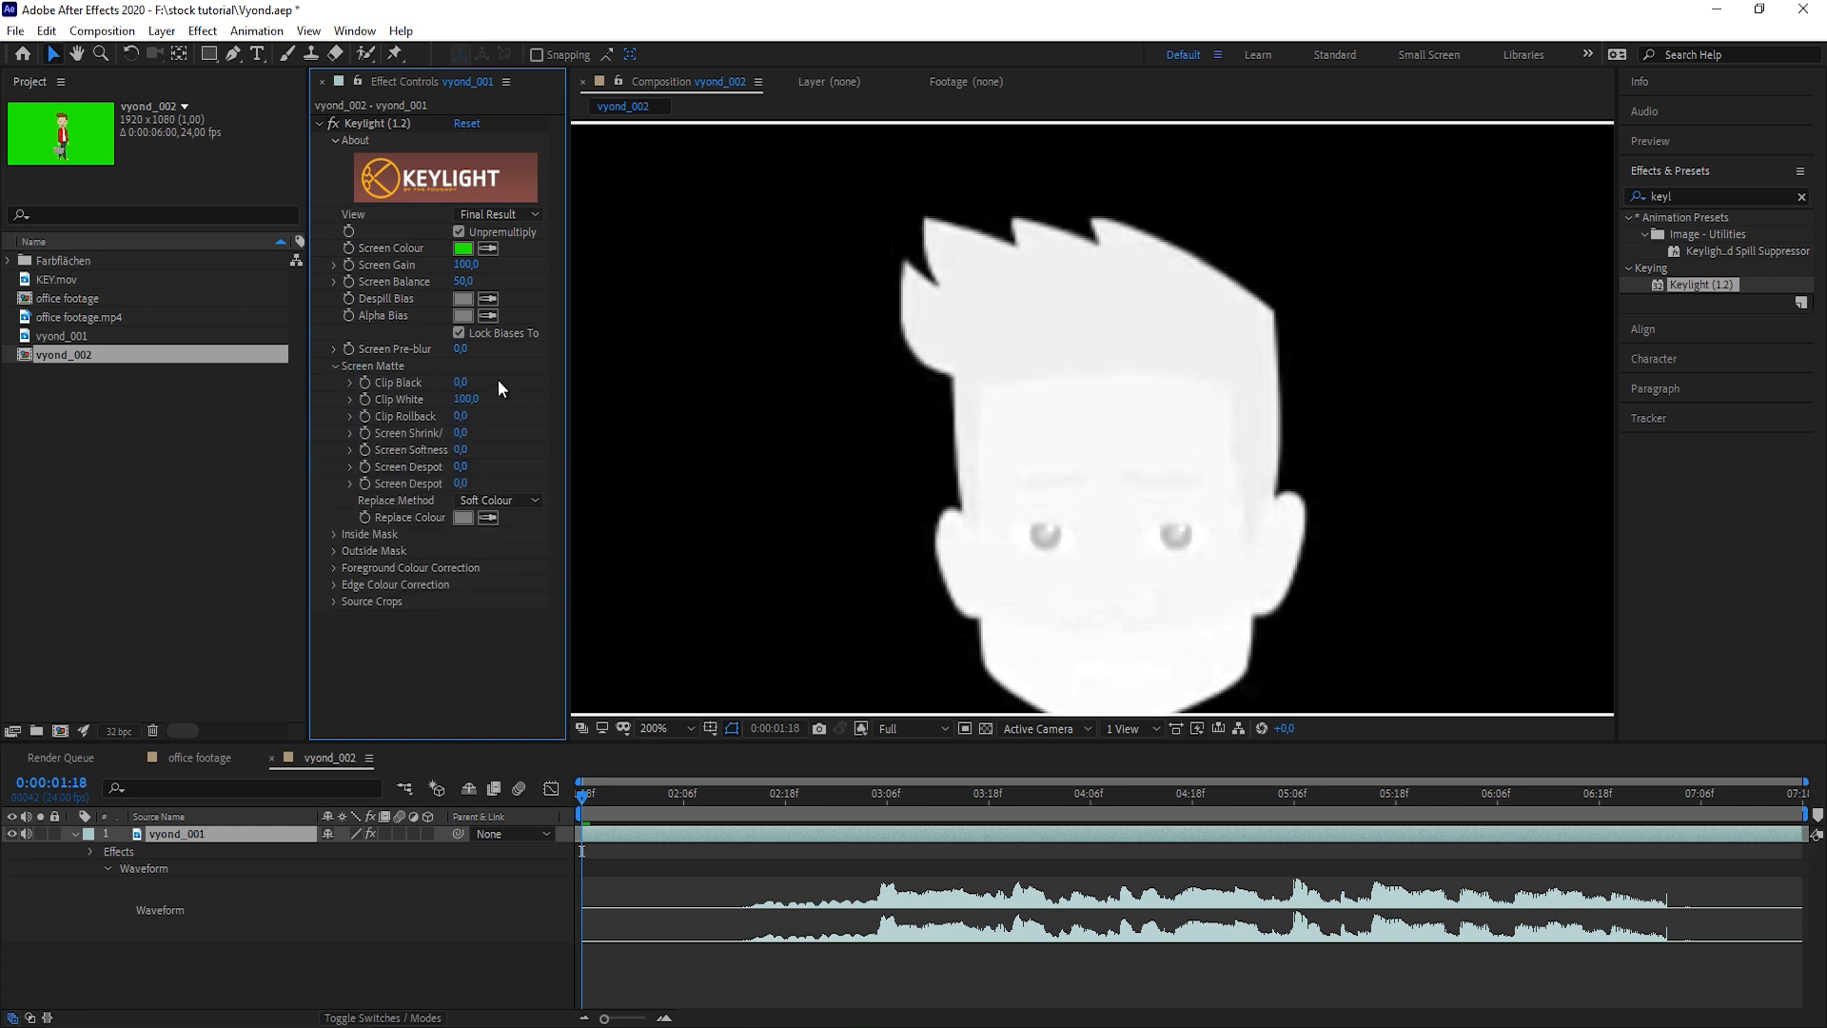
drag(473, 405, 437, 405)
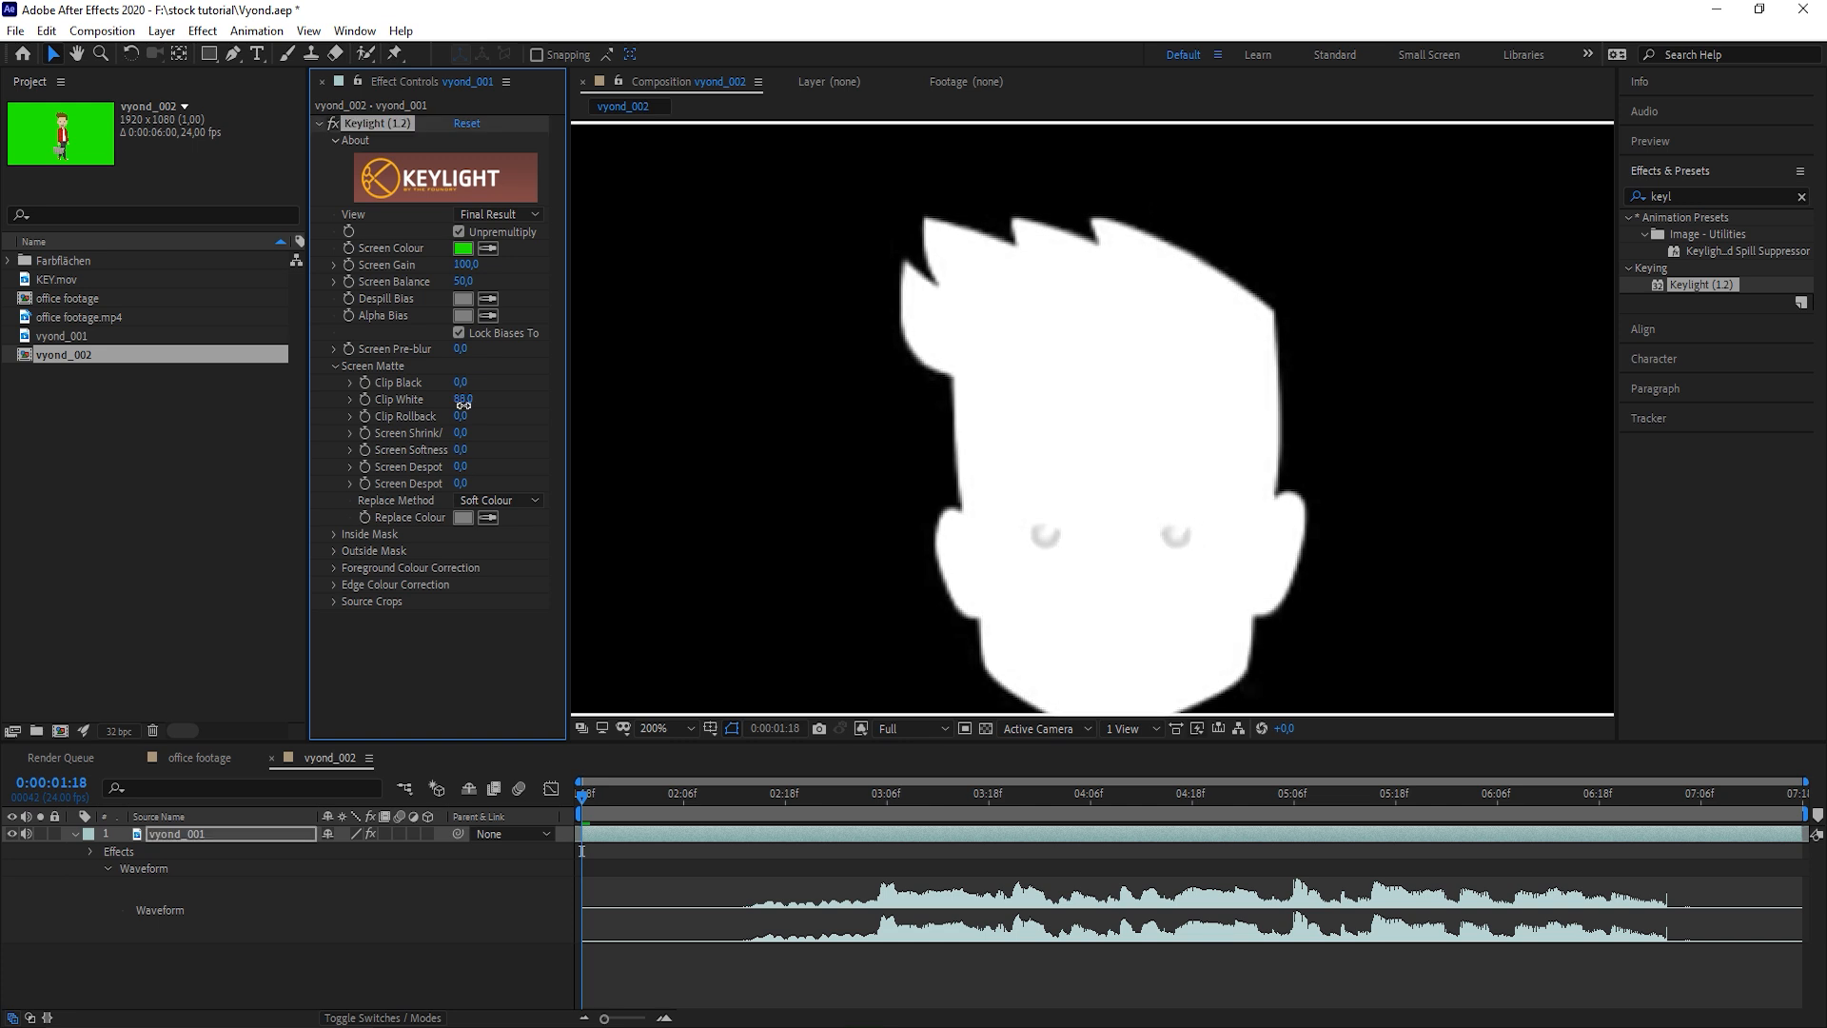
scroll(1380, 514, down, 1)
drag(1380, 514, 1351, 238)
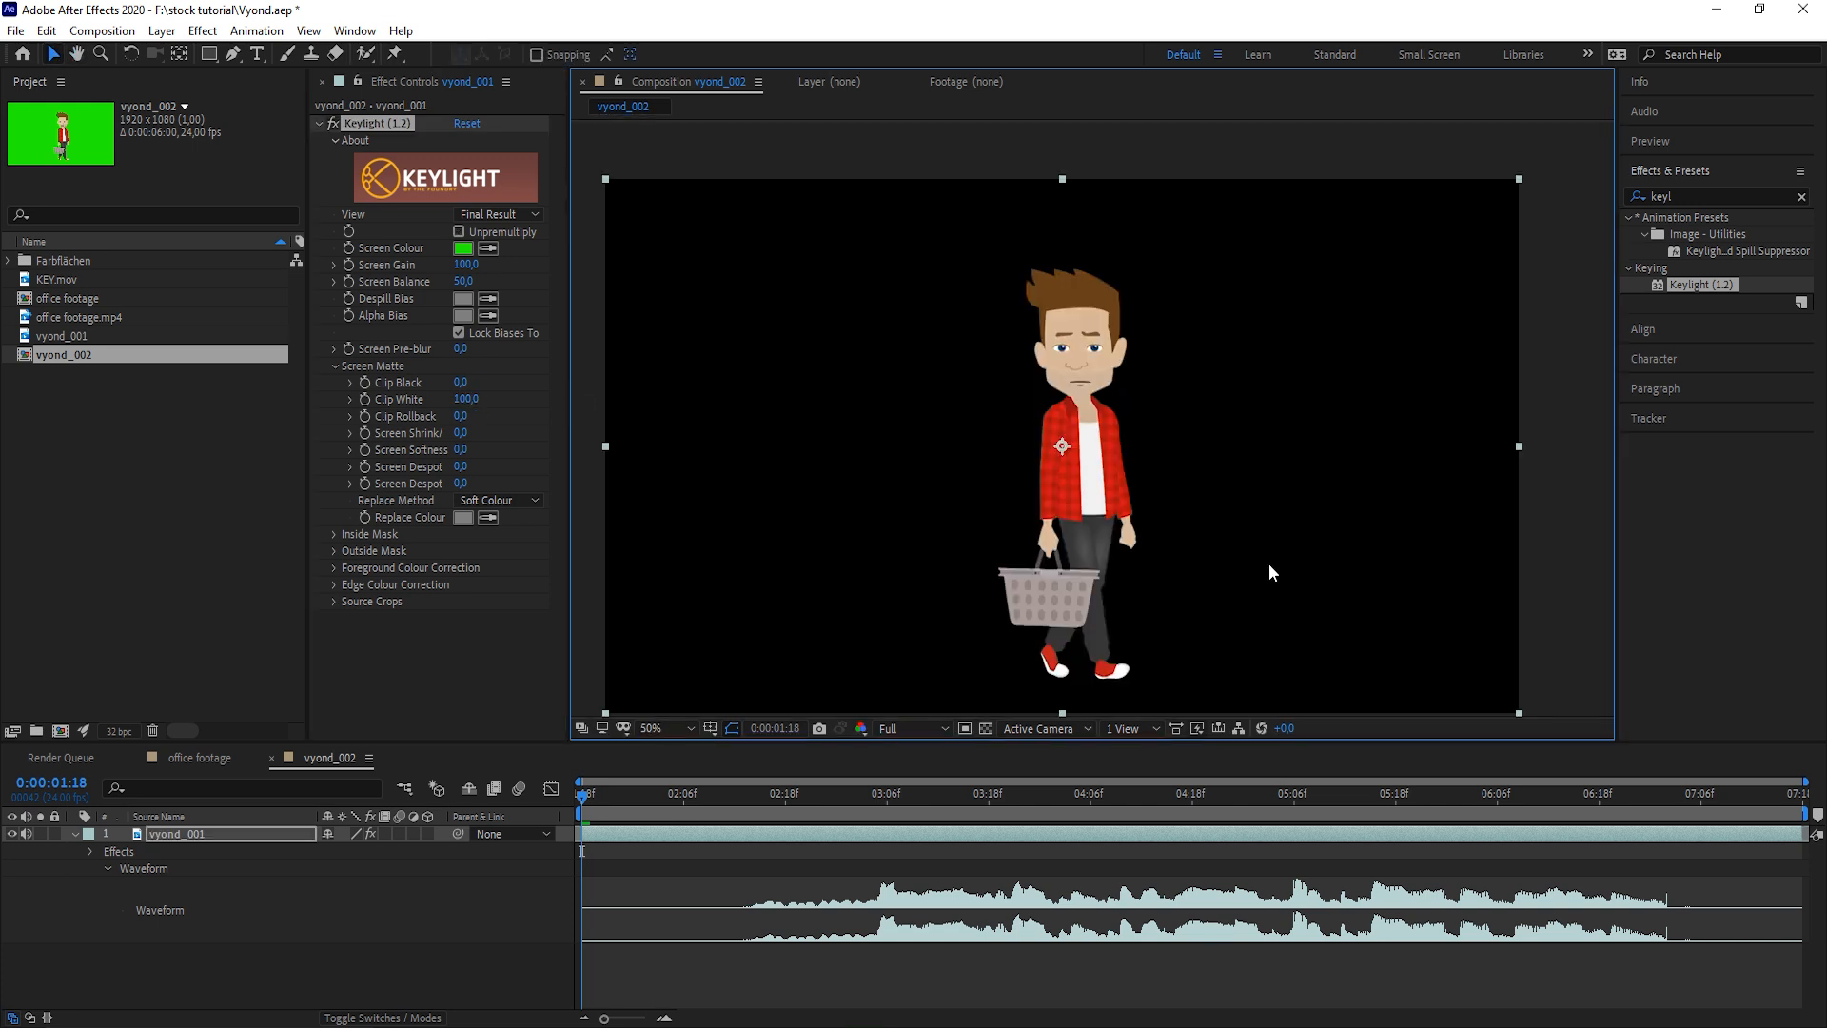
Compare the character's edges with and without Unpremultiply, leave it disabled in Keylight, and set Screen Shrink/Grow to -1.0
click(459, 231)
scroll(1391, 442, up, 4)
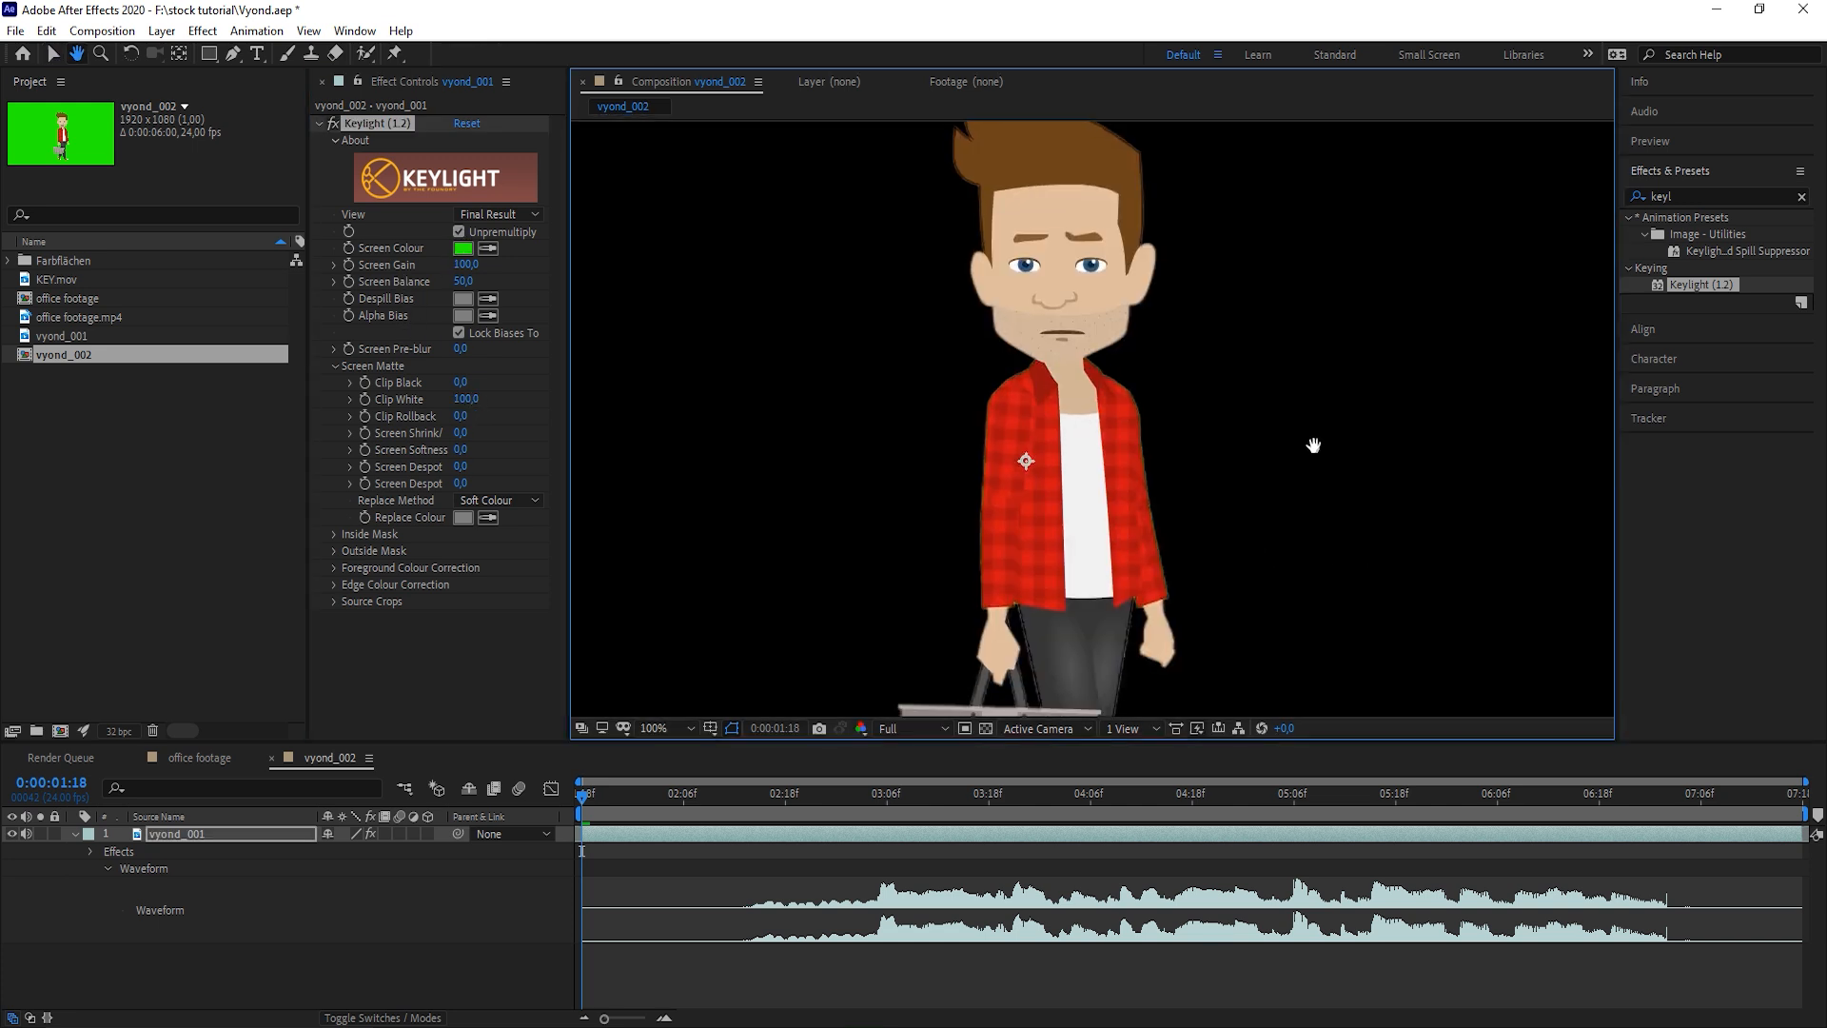
key(h)
key(v)
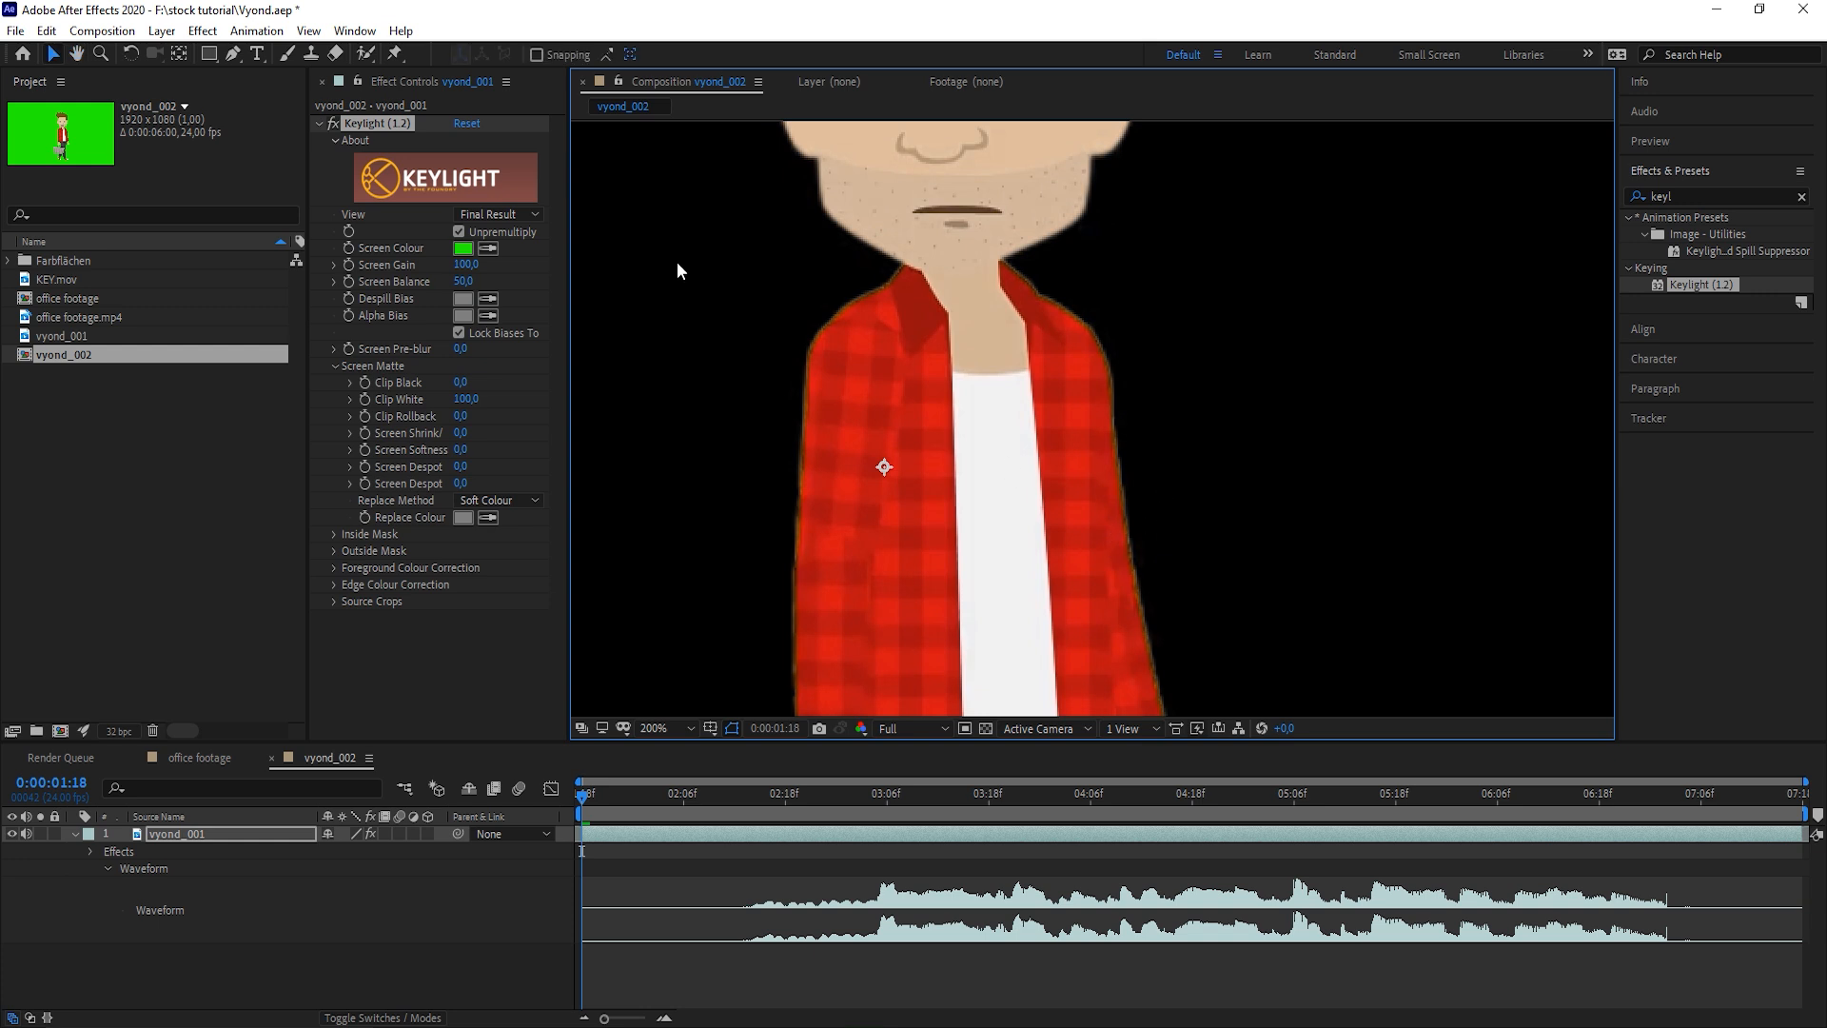
click(459, 232)
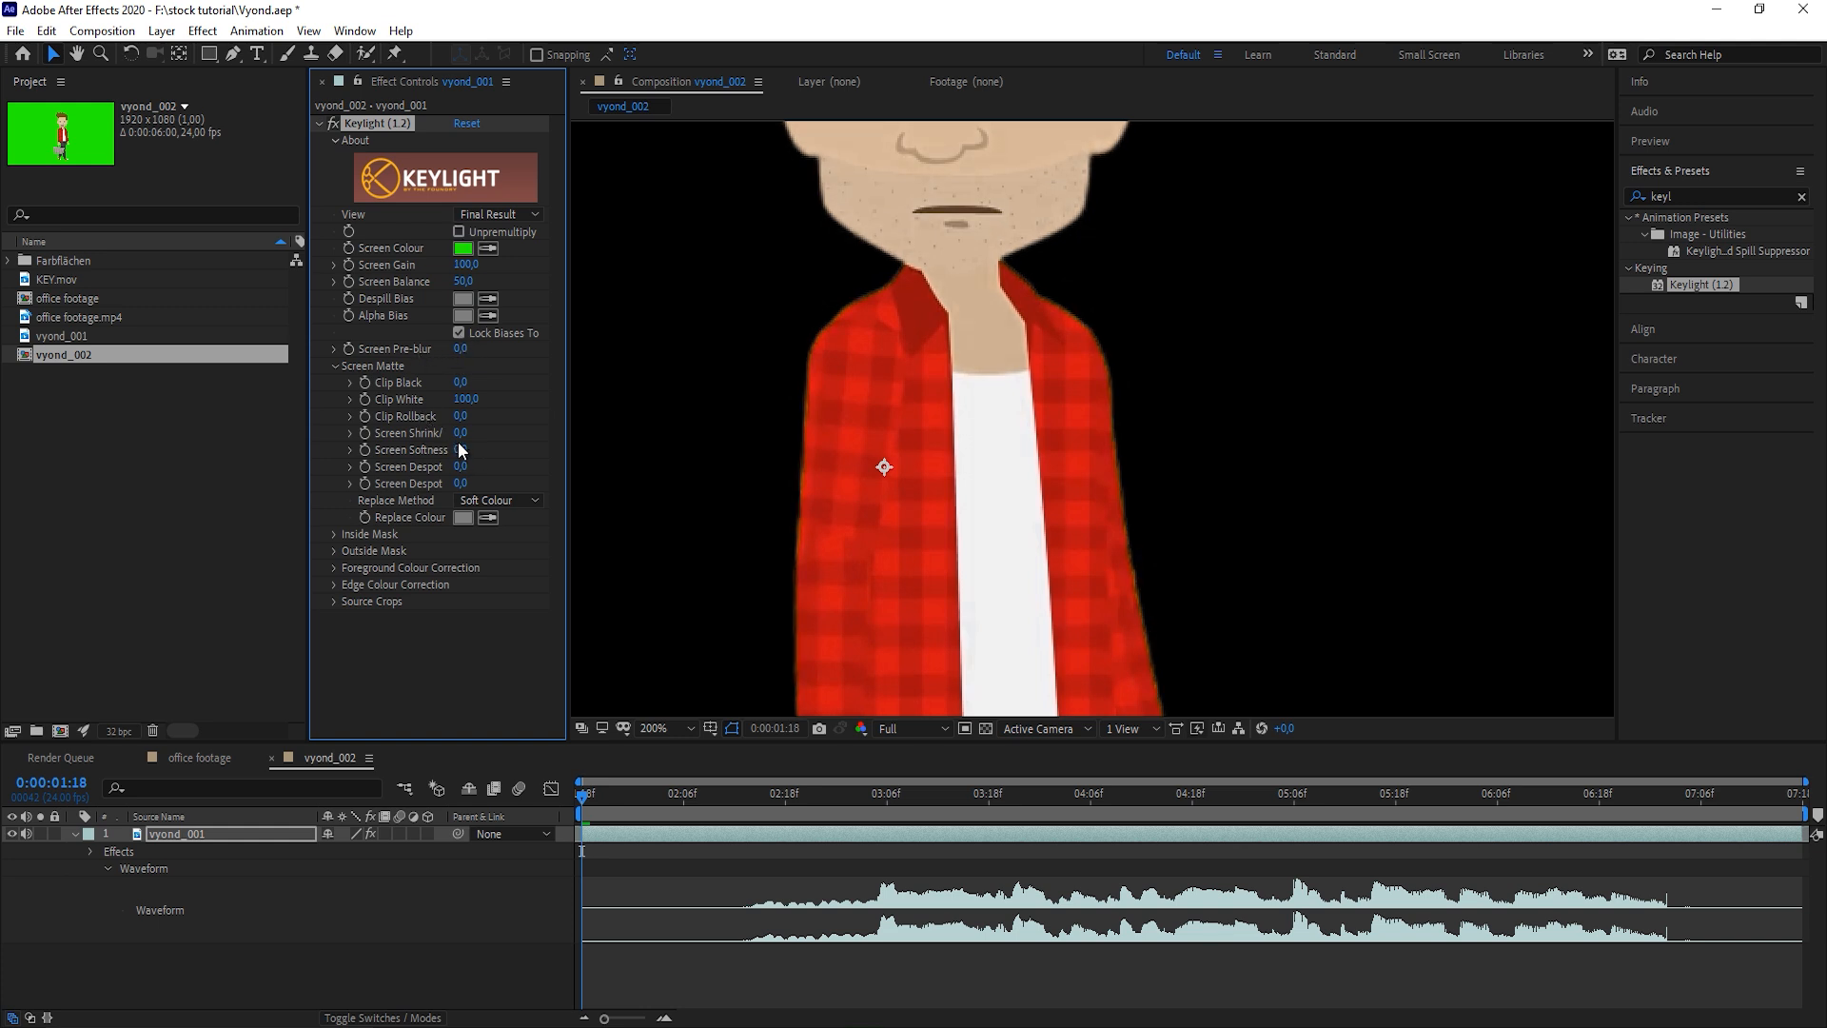
mouse_move(459, 433)
mouse_down()
mouse_move(486, 426)
mouse_move(461, 436)
mouse_up()
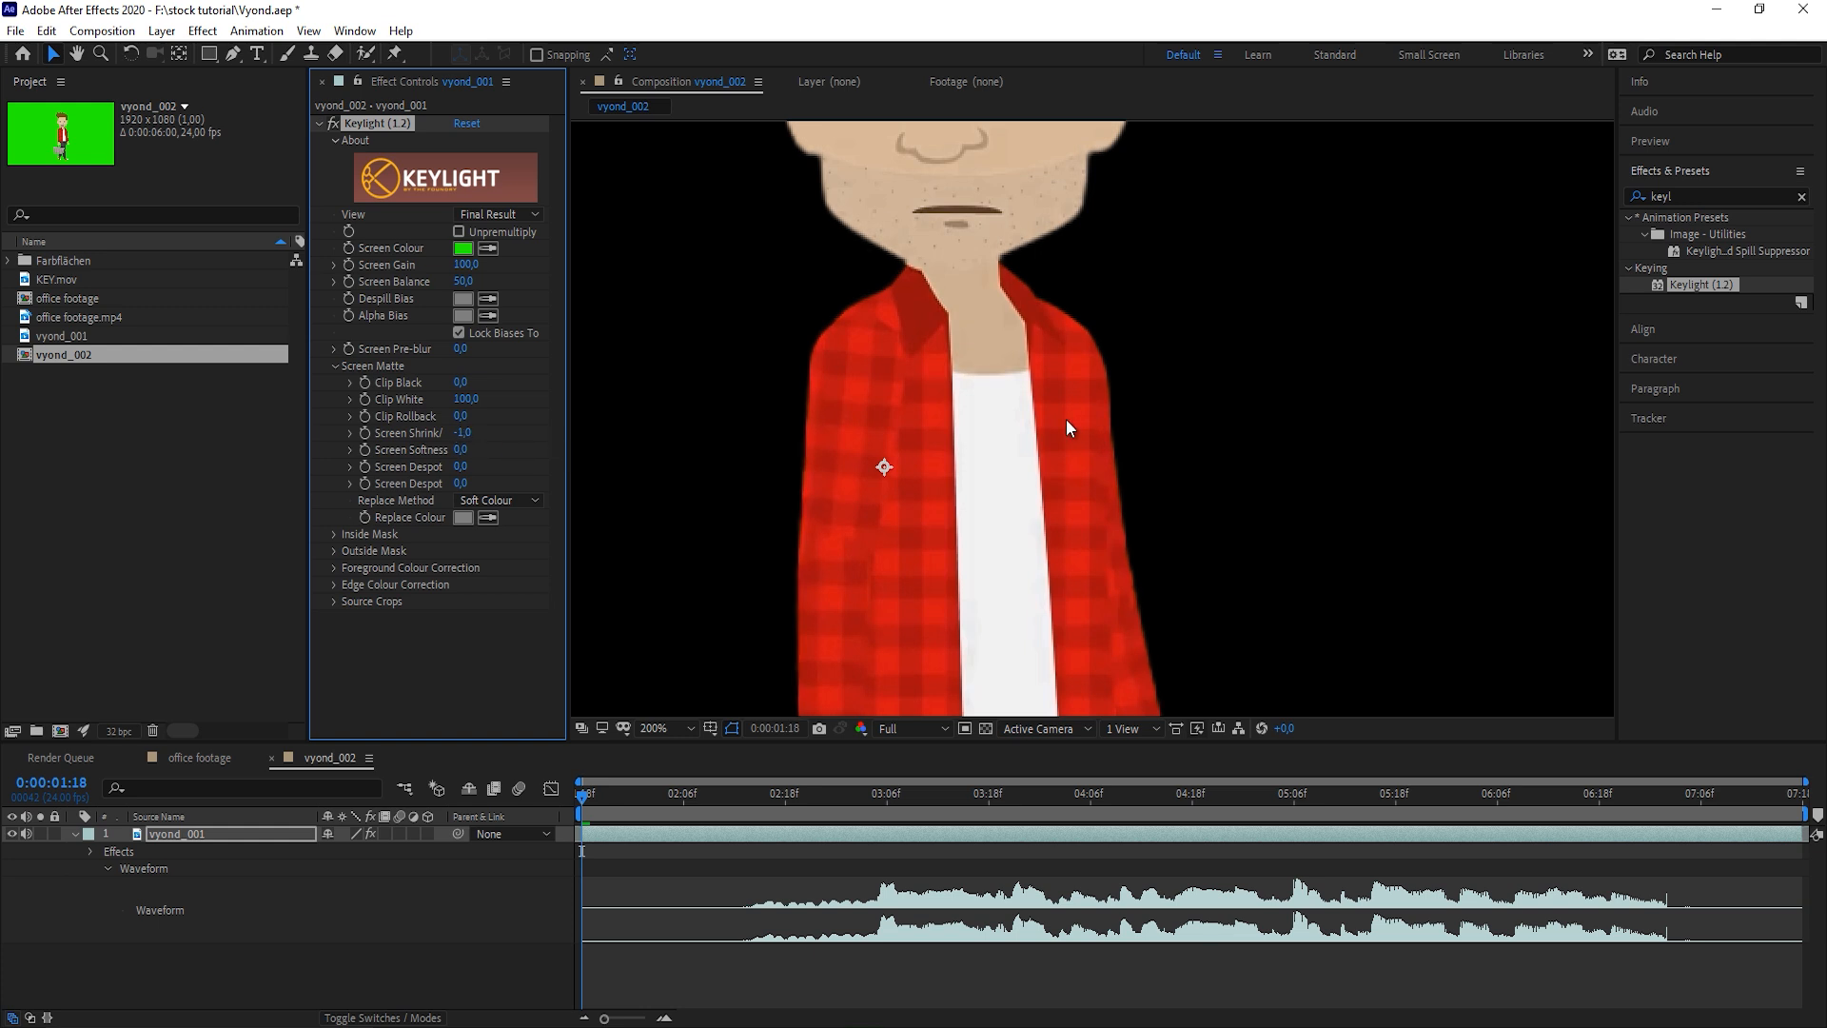
scroll(1066, 419, down, 1)
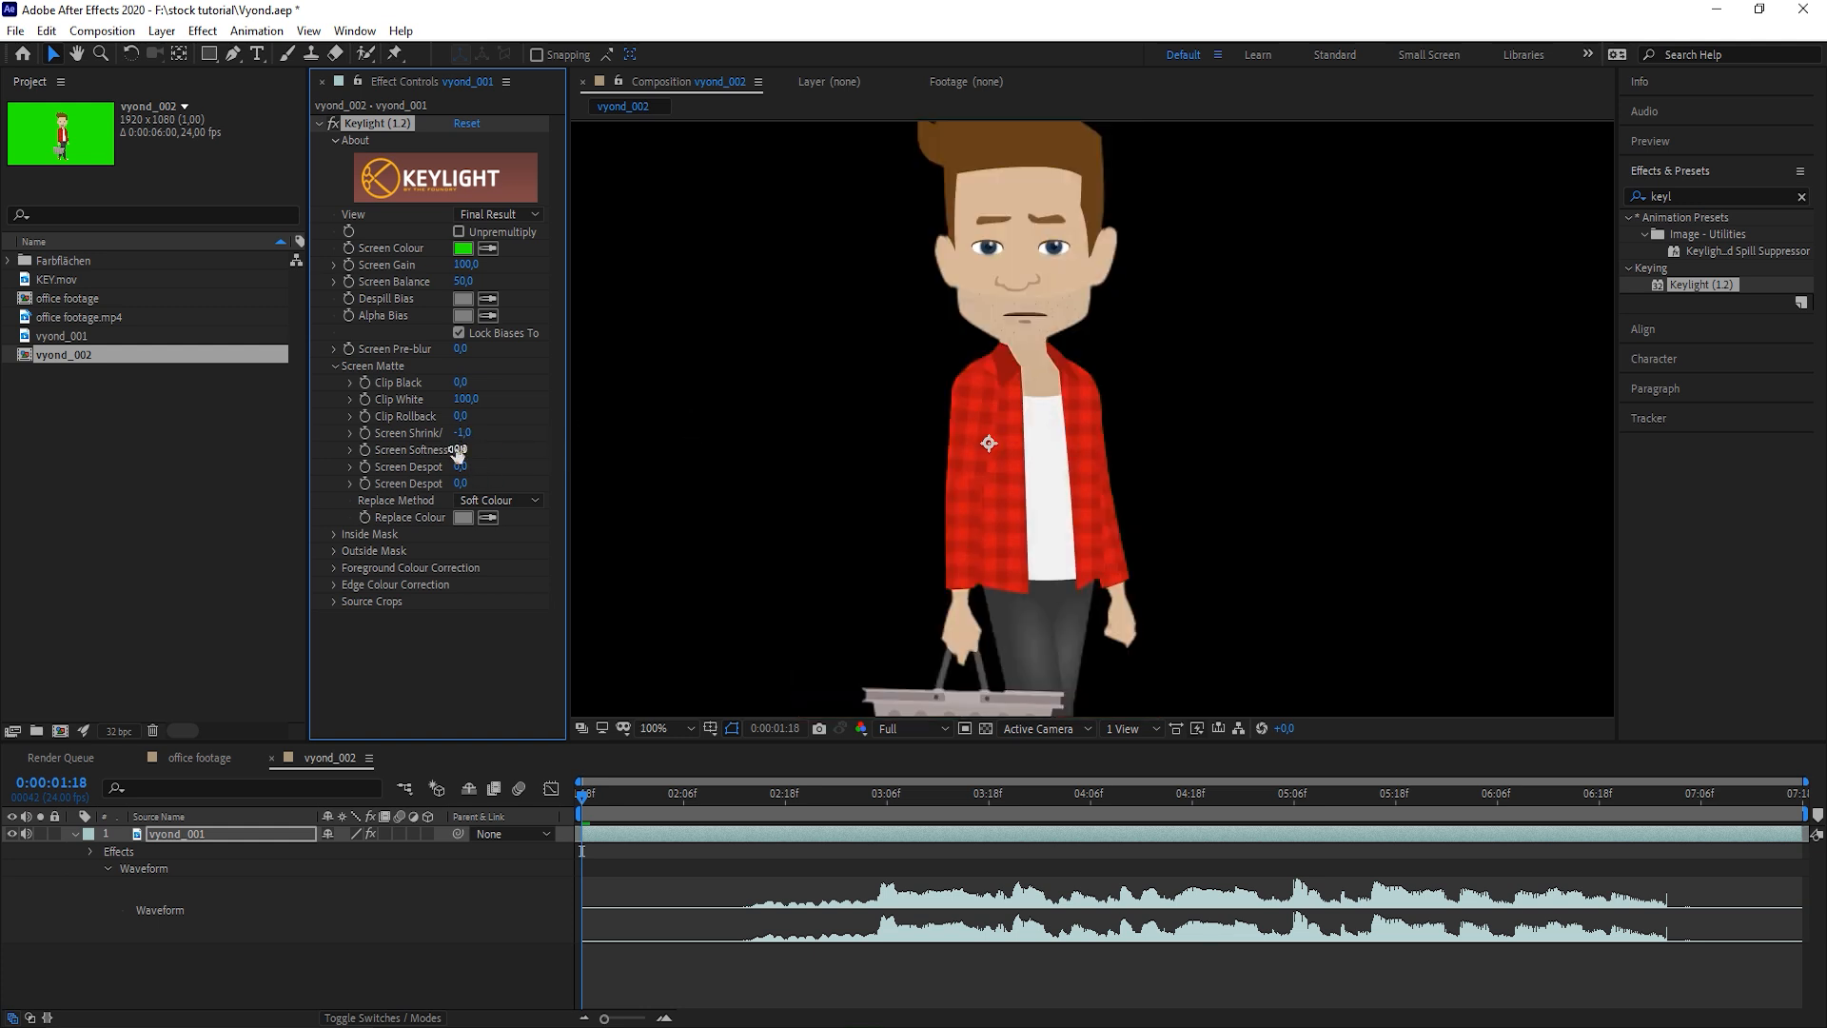
Set Keylight's Screen Softness to 1.0 and save the project
drag(459, 449, 467, 449)
scroll(1206, 390, down, 1)
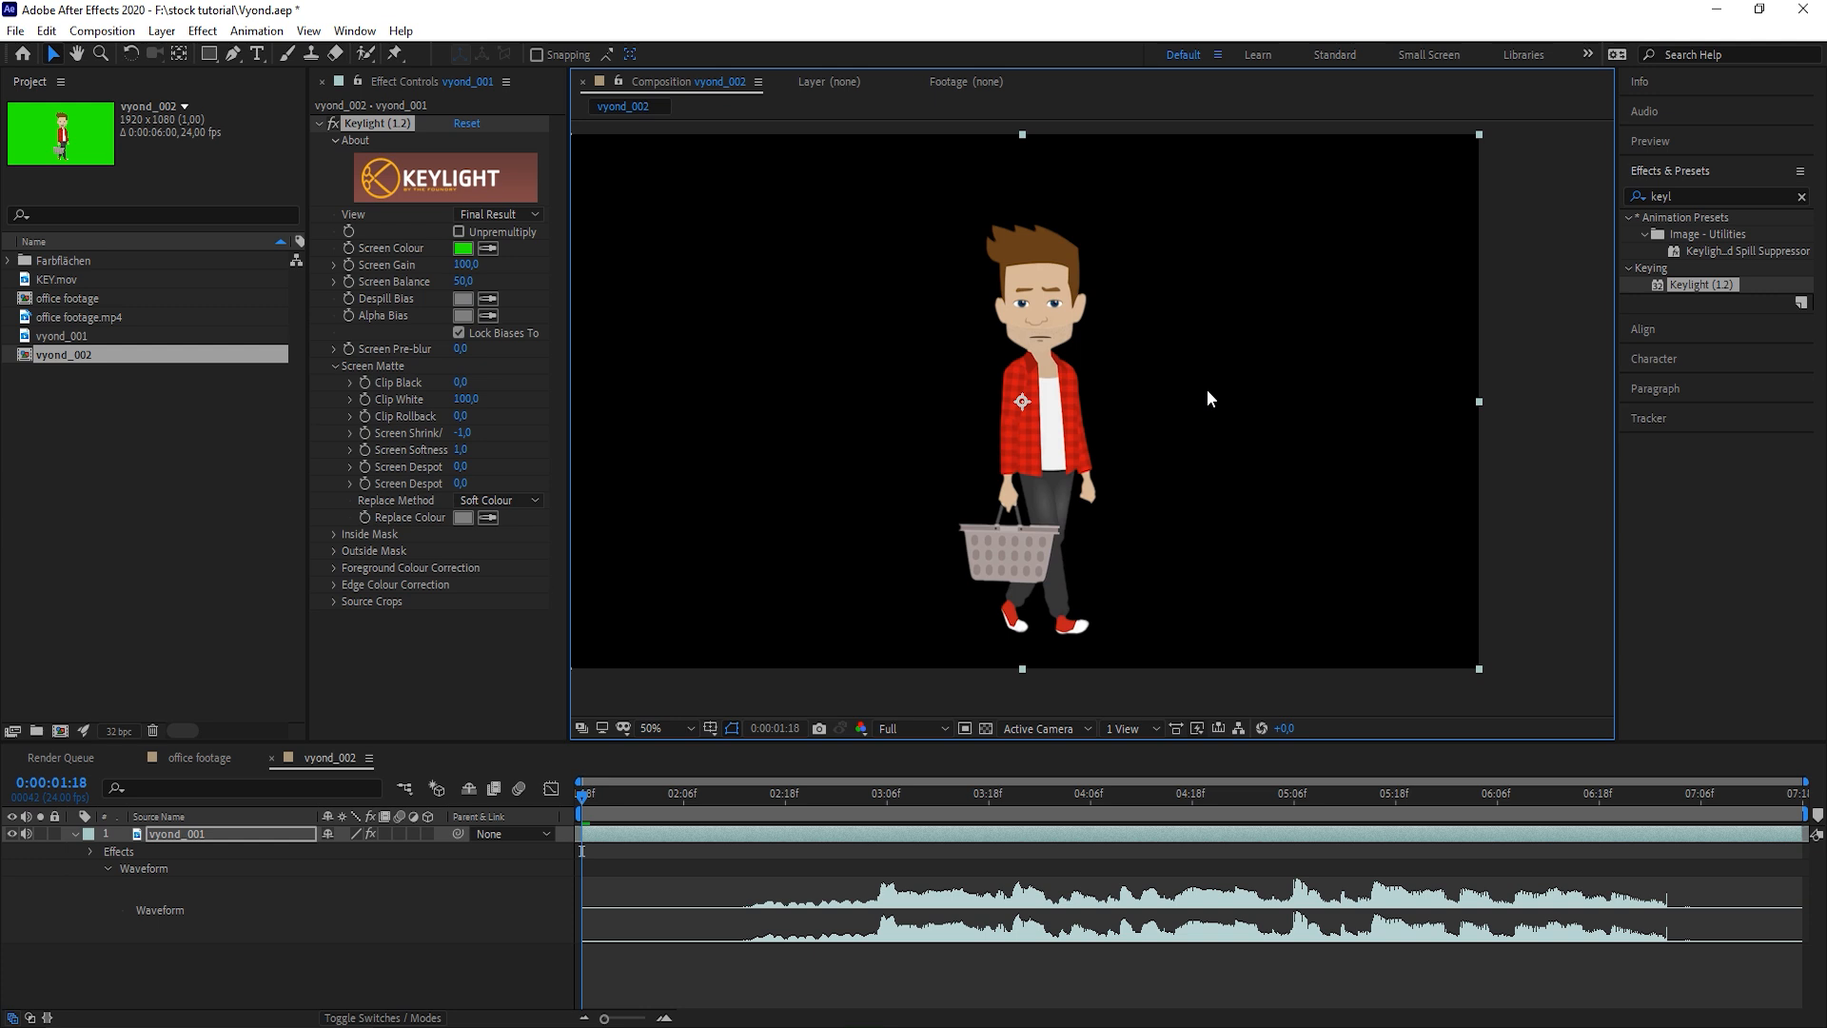
key(ctrl+s)
Add the vyond_002 composition as the topmost layer of the office footage composition
click(195, 758)
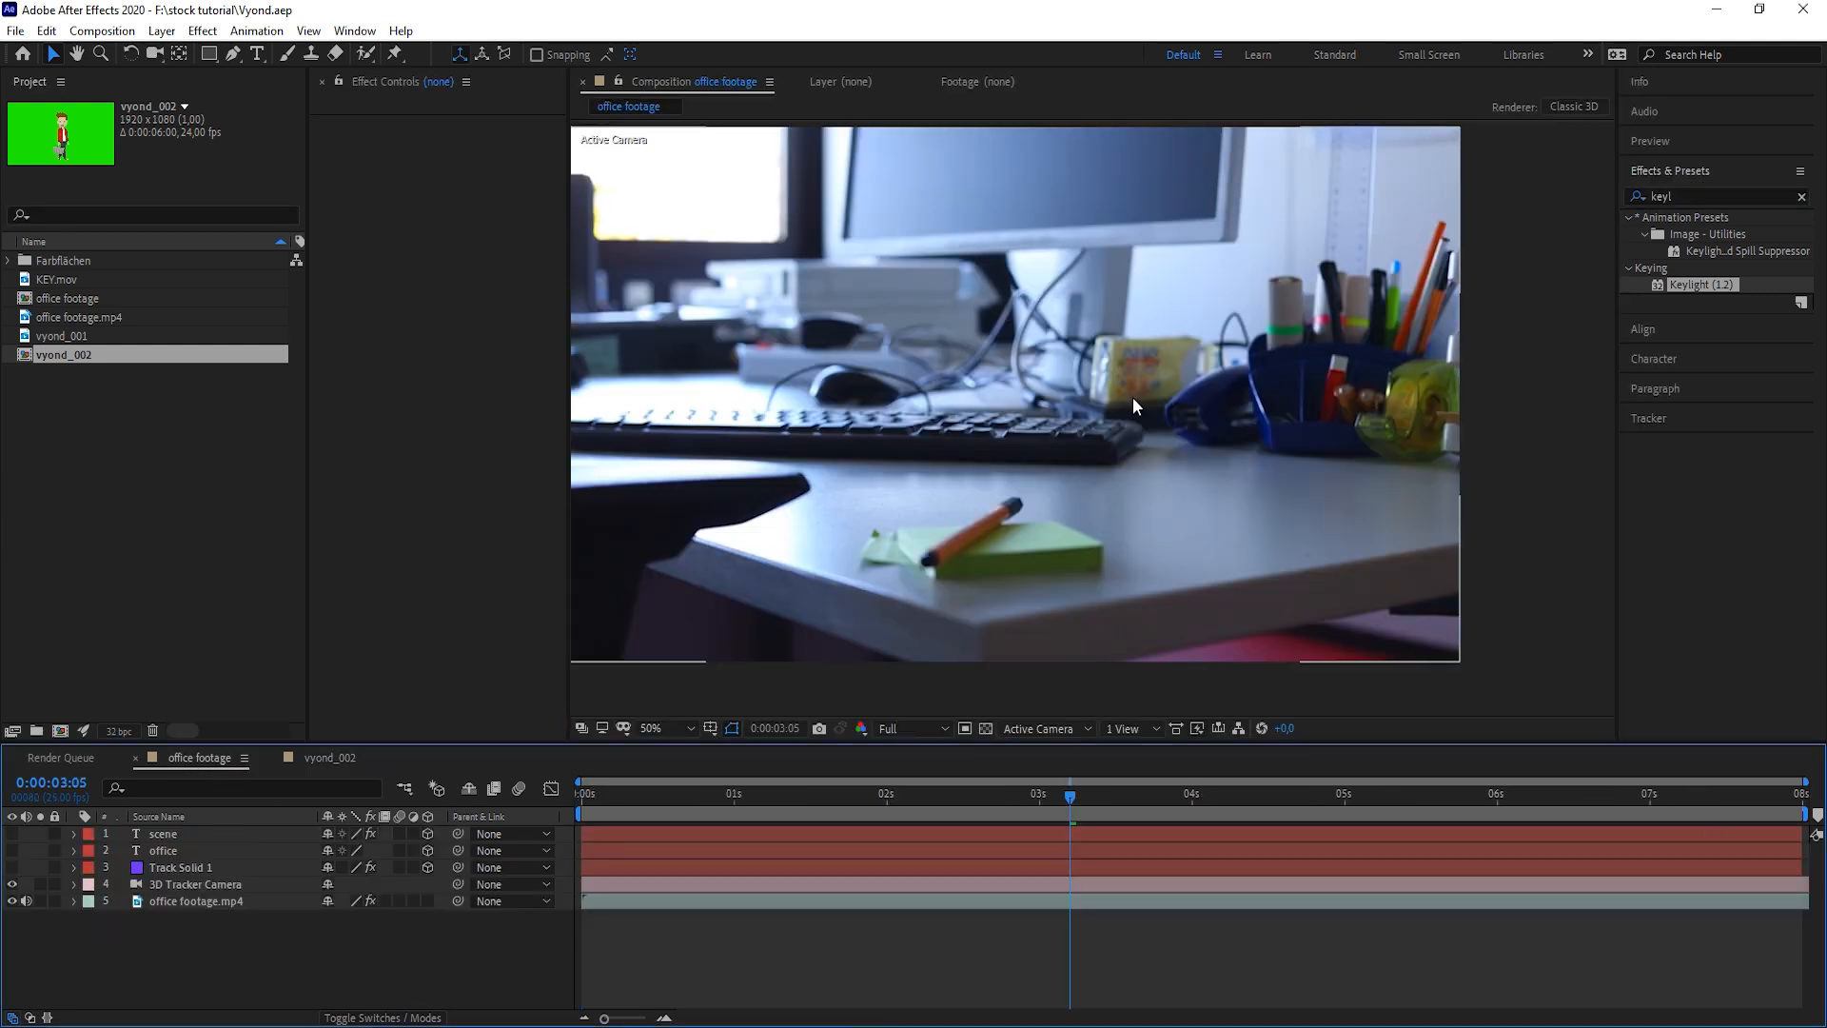
drag(110, 354, 460, 830)
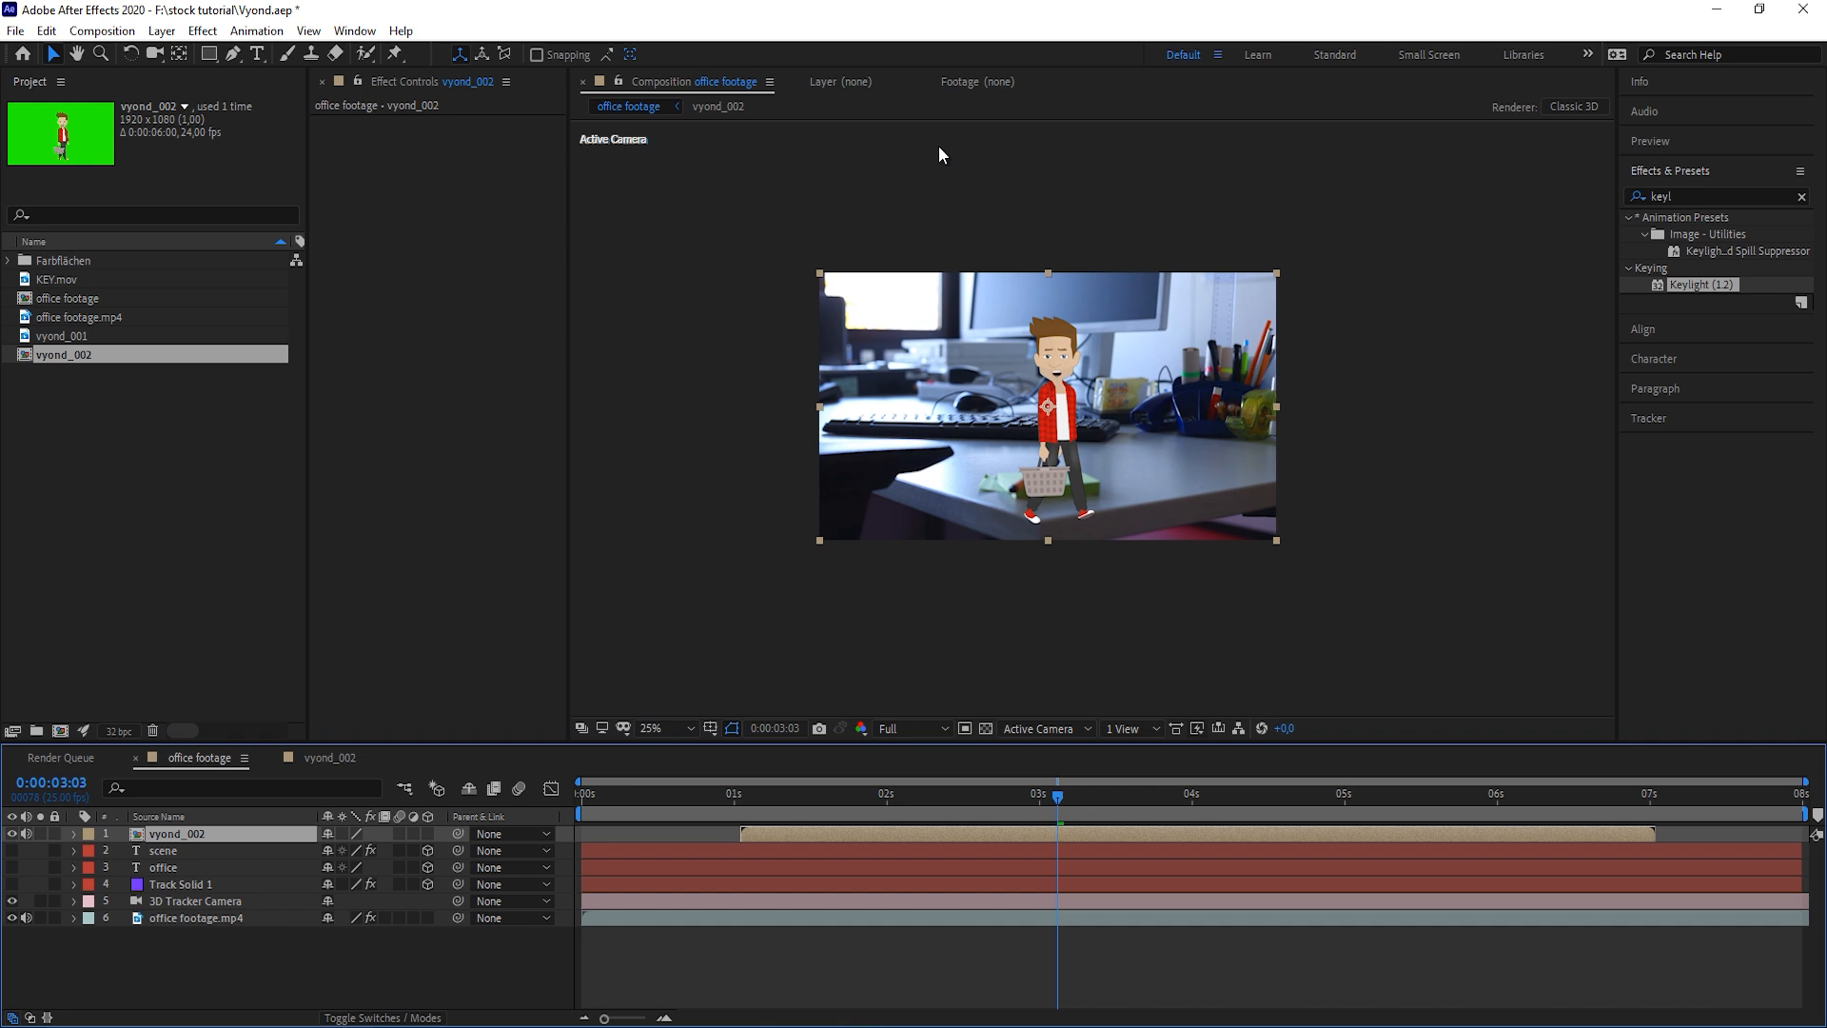
Show the rulers and place a horizontal guide exactly along the soles of the character's shoes
key(ctrl+r)
drag(1044, 132, 1064, 532)
drag(1107, 598, 1088, 381)
scroll(1088, 381, up, 1)
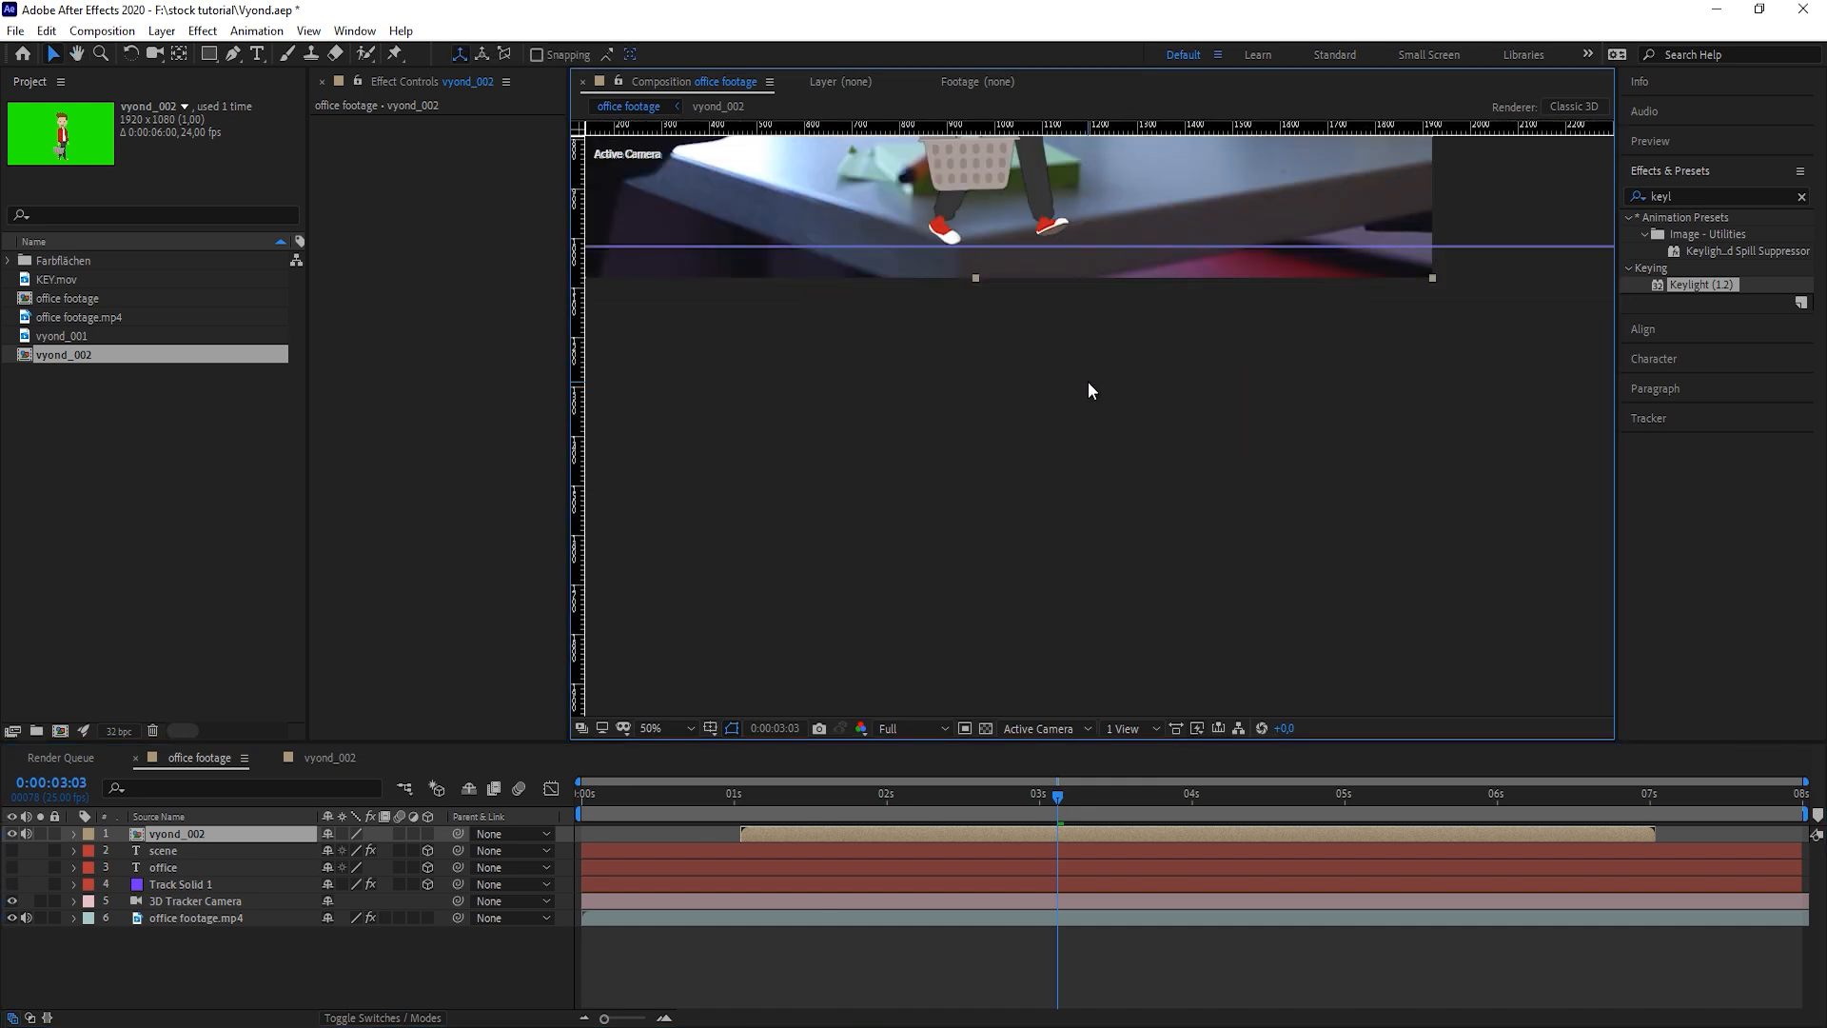
scroll(1087, 381, up, 1)
drag(1023, 200, 1102, 699)
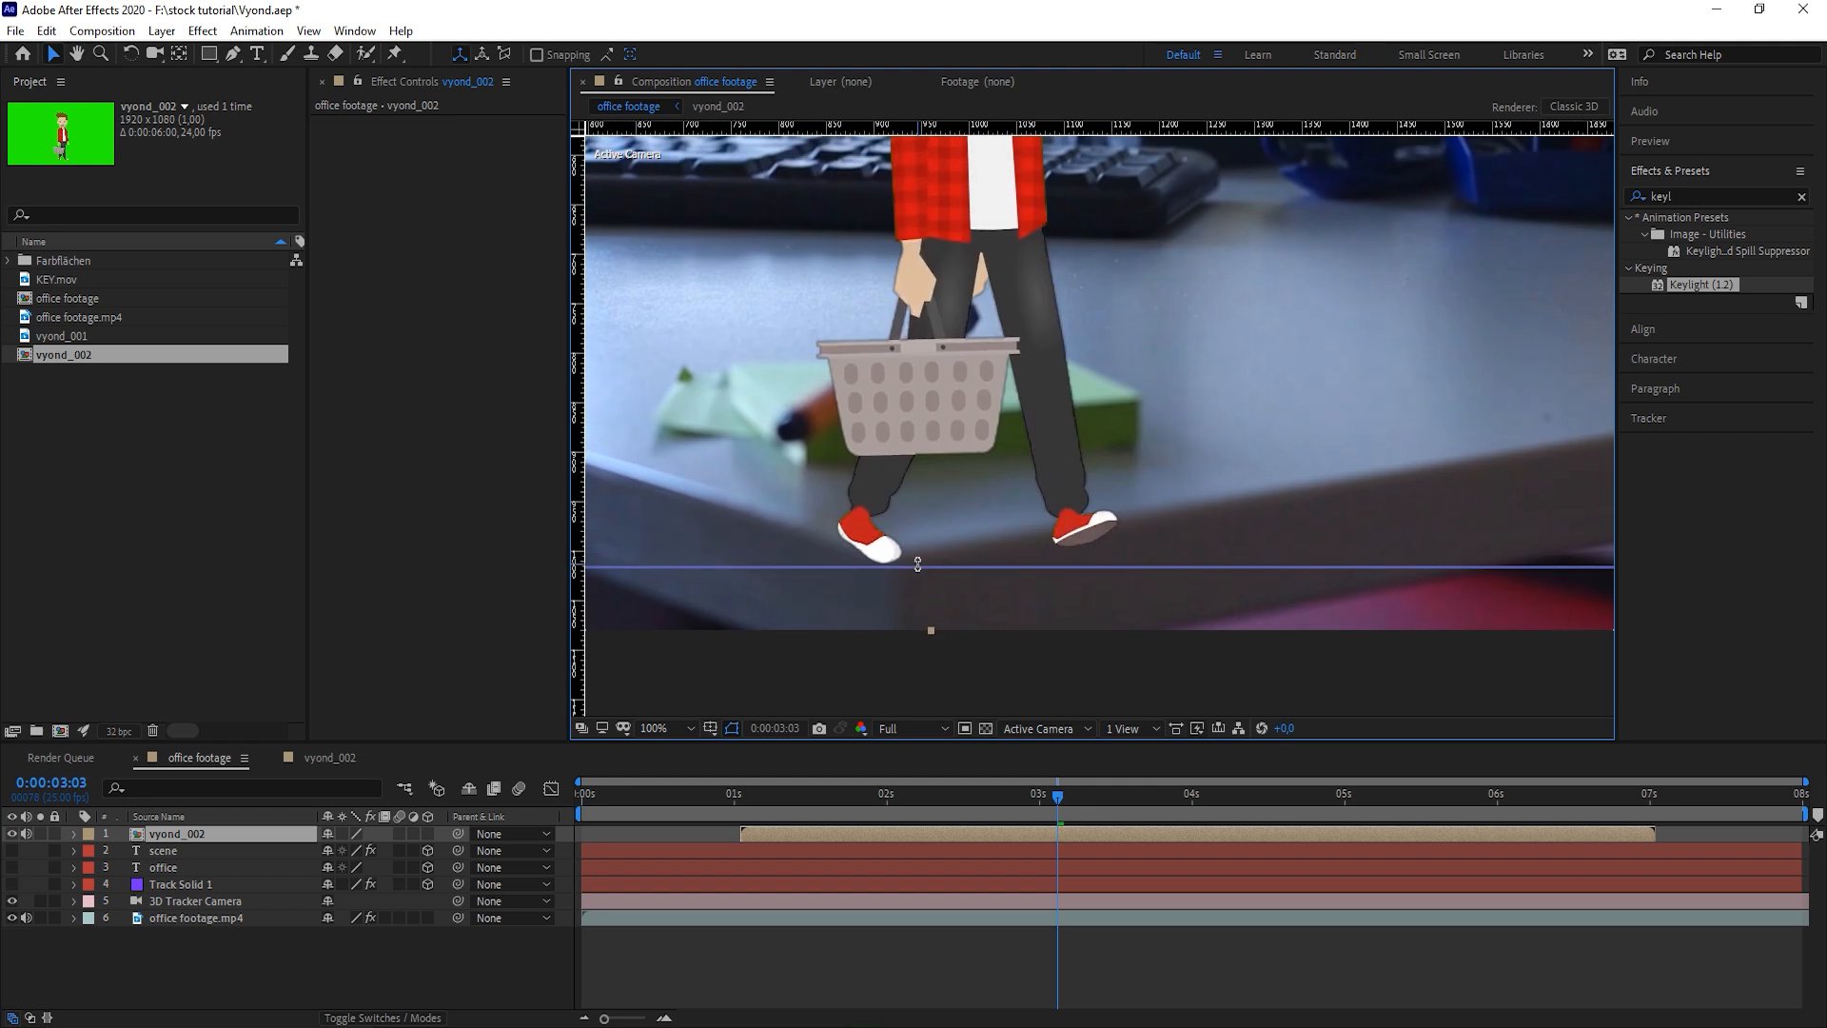
drag(918, 564, 914, 559)
scroll(946, 438, down, 1)
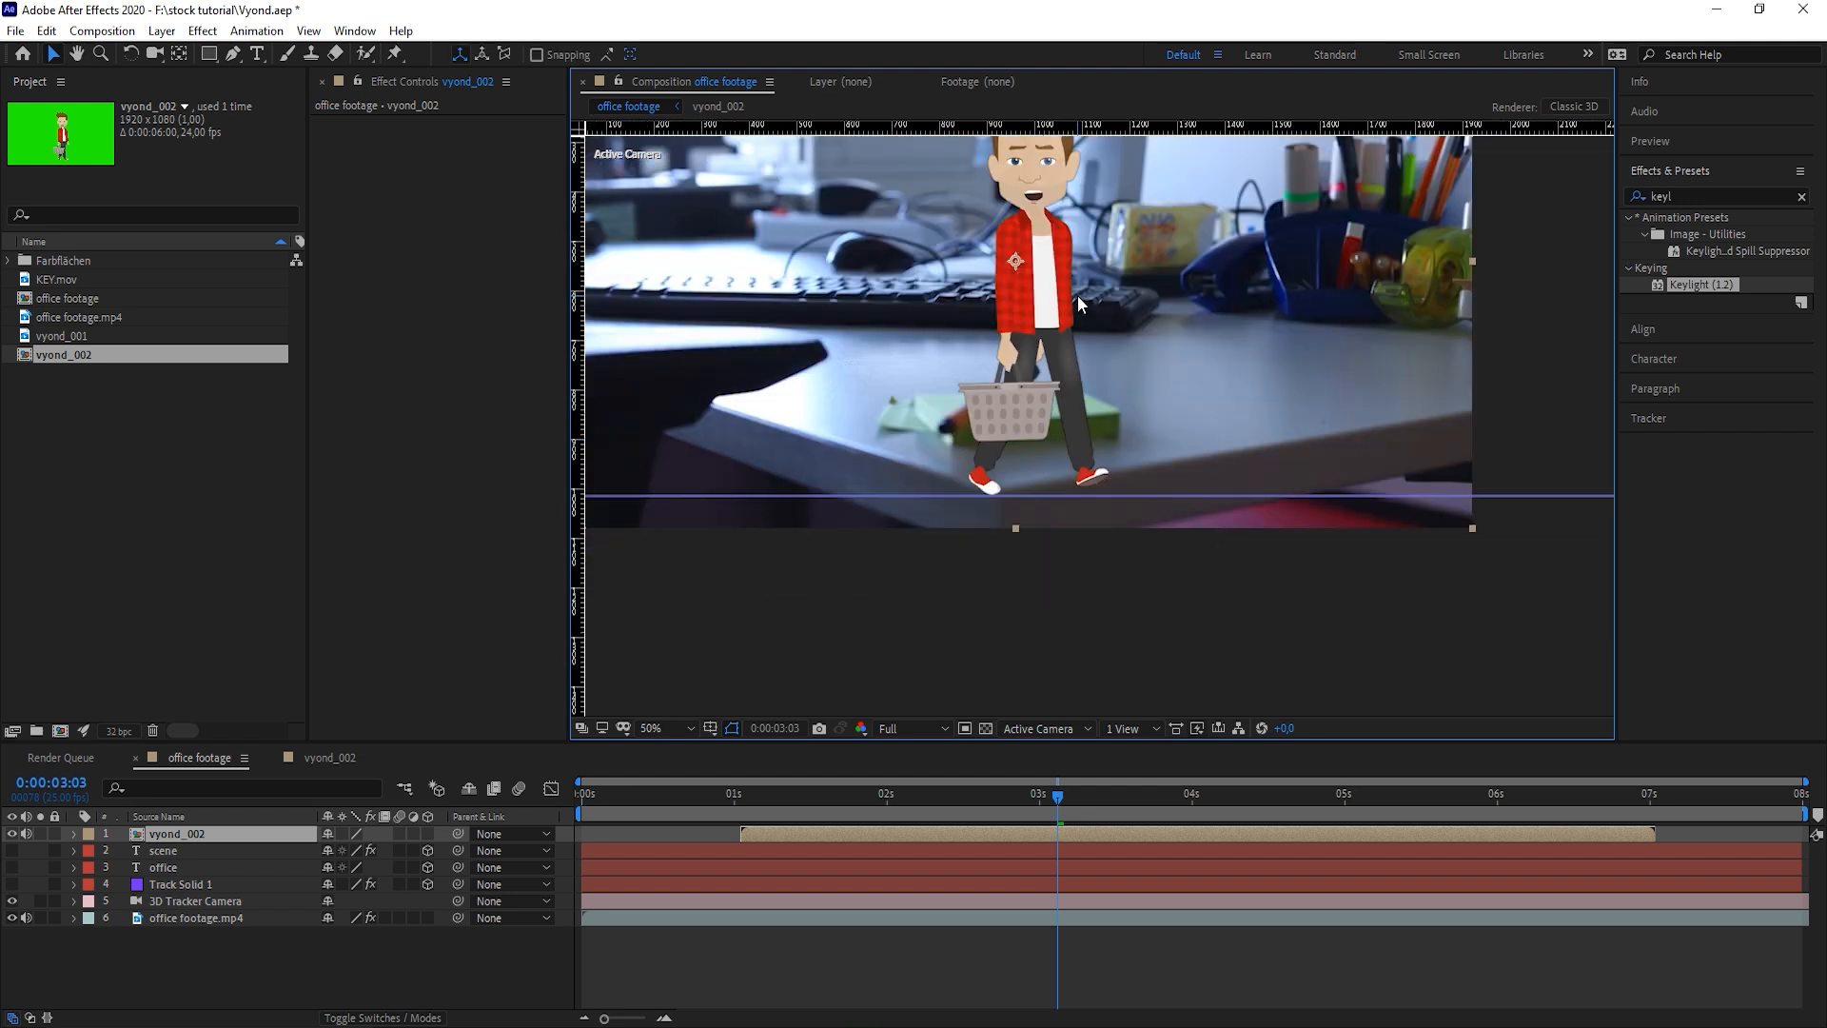
Move the vyond_002 layer's anchor point onto the guide between the feet, enable Snapping, and remove the guide
key(y)
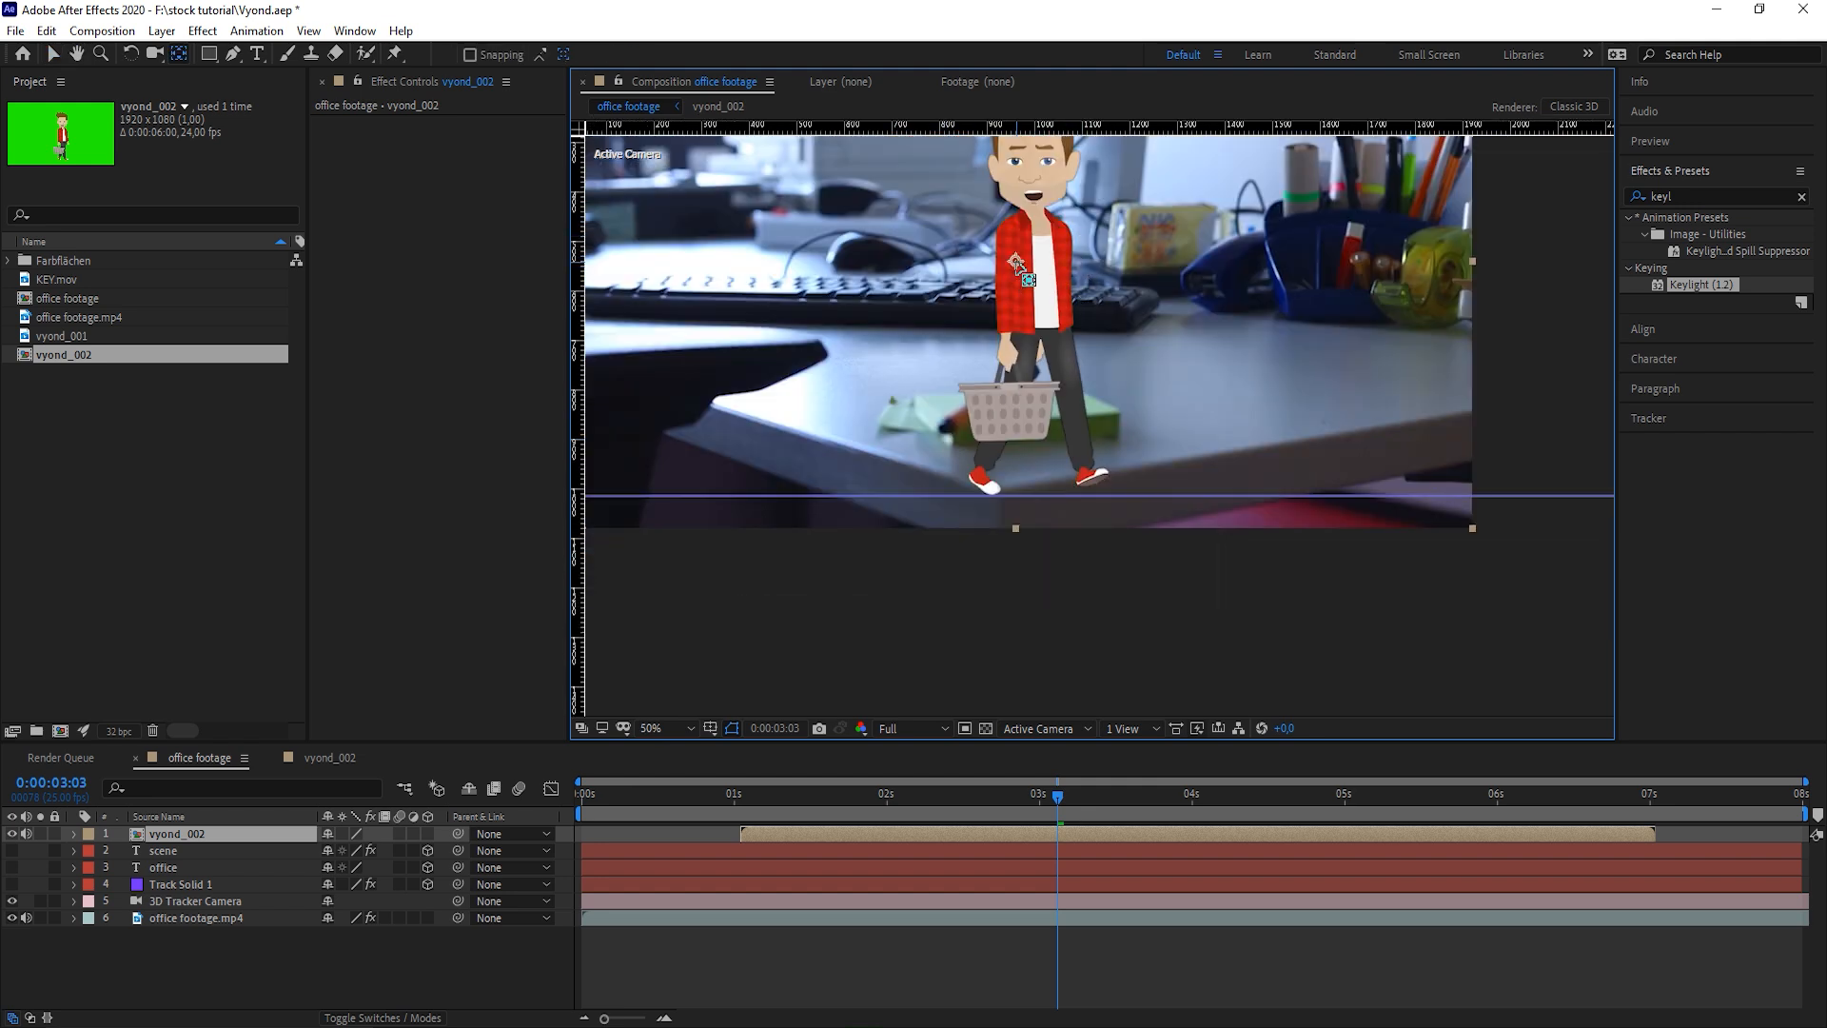
drag(1016, 260, 1040, 495)
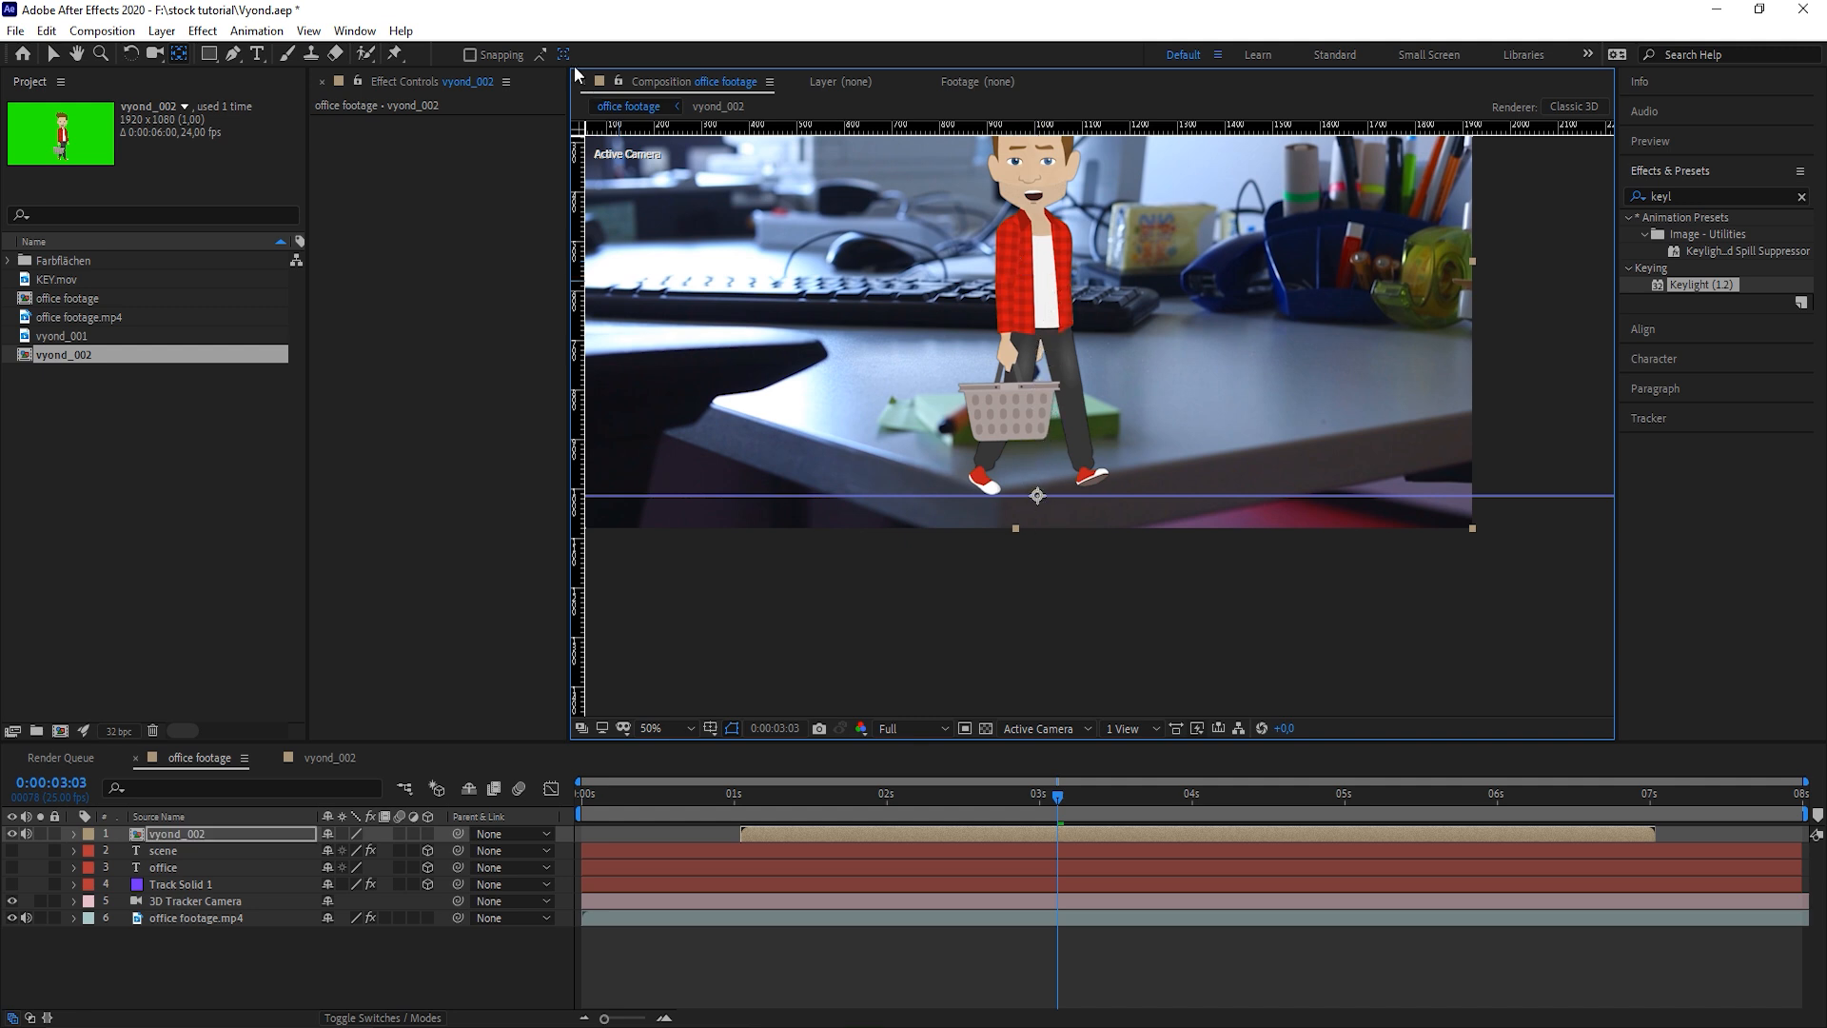
click(482, 55)
key(comma)
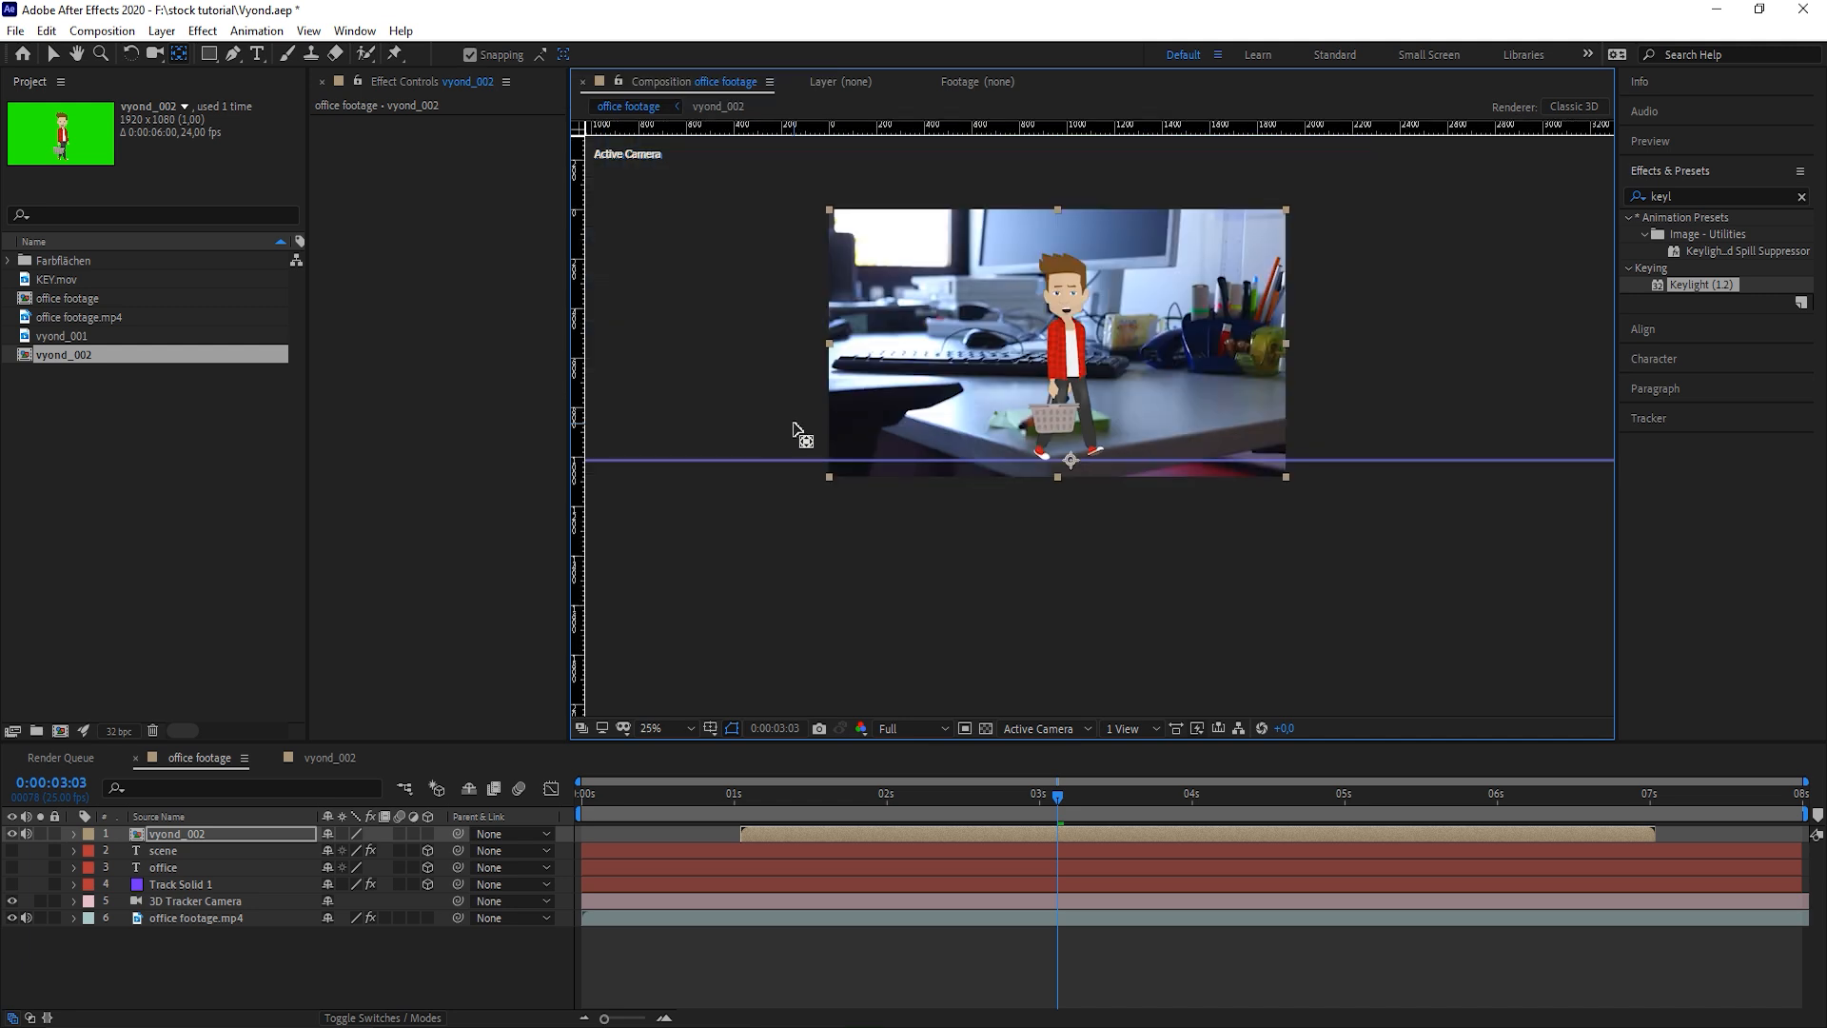
key(v)
drag(696, 461, 61, 408)
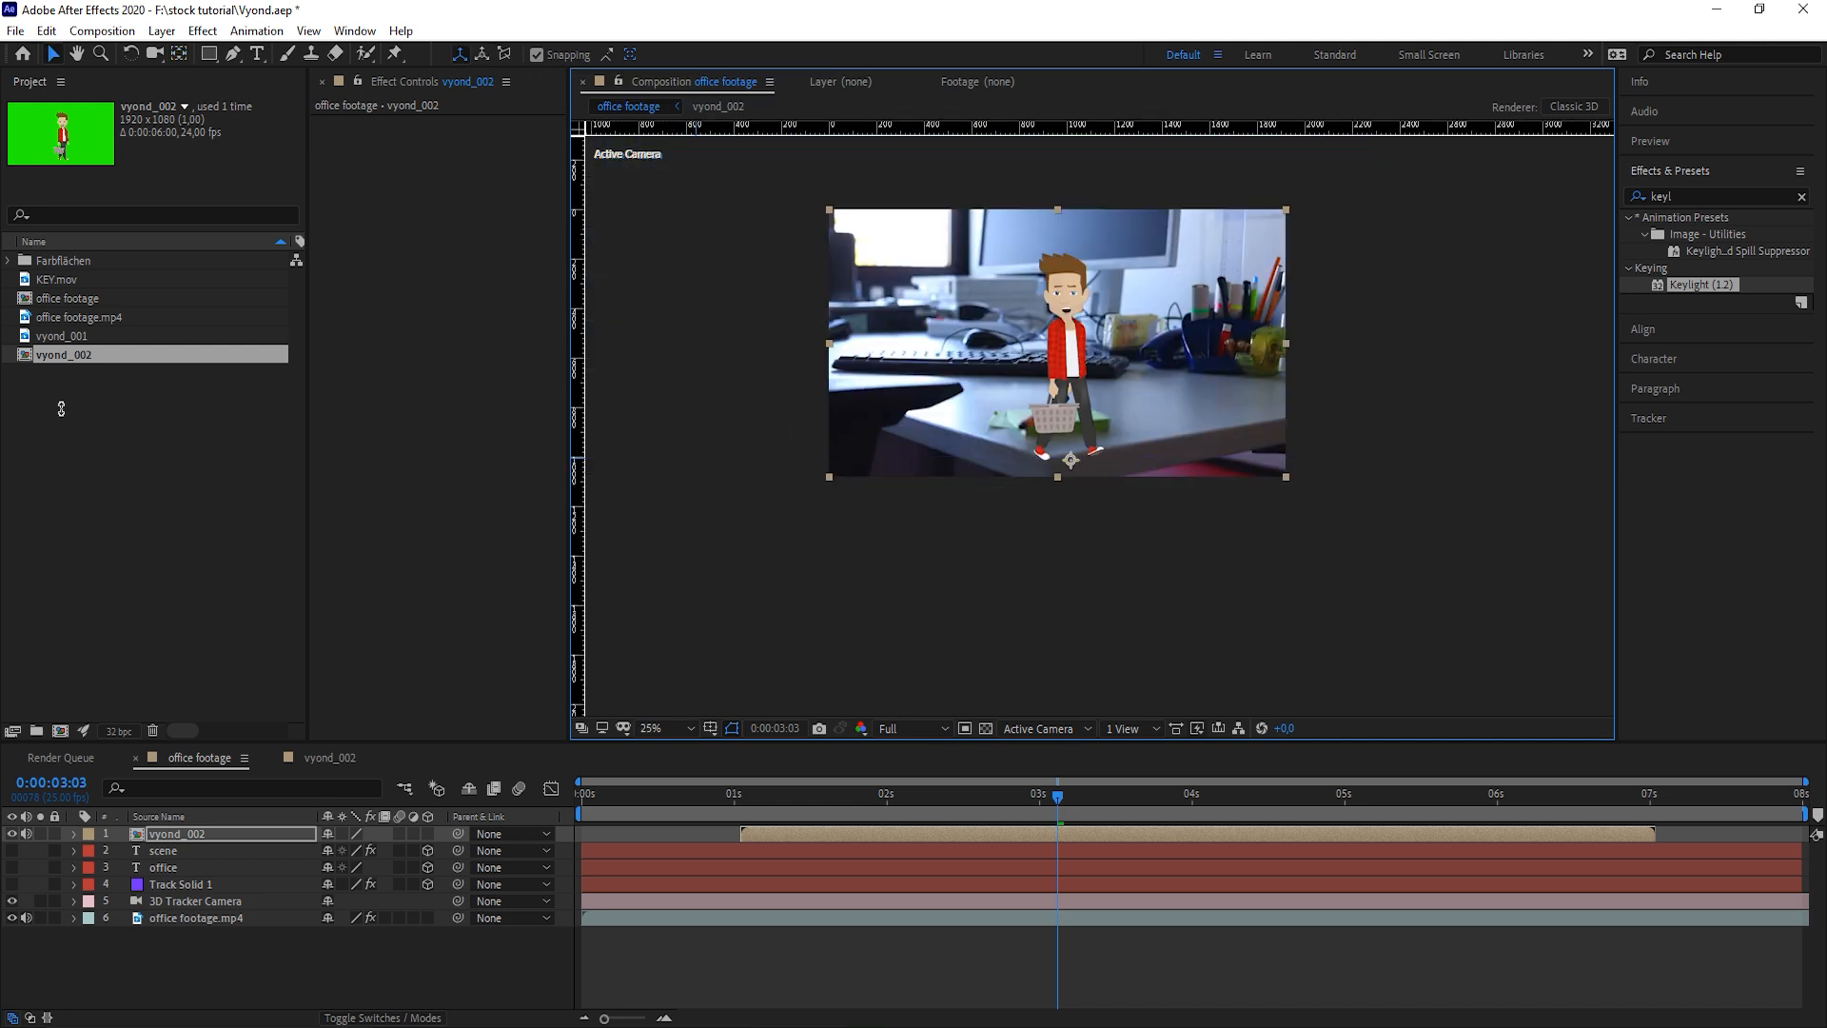
Make vyond_002 a 3D layer, show Track Solid 1, and position the character so its feet stand on the solid
click(429, 833)
drag(790, 537, 1113, 521)
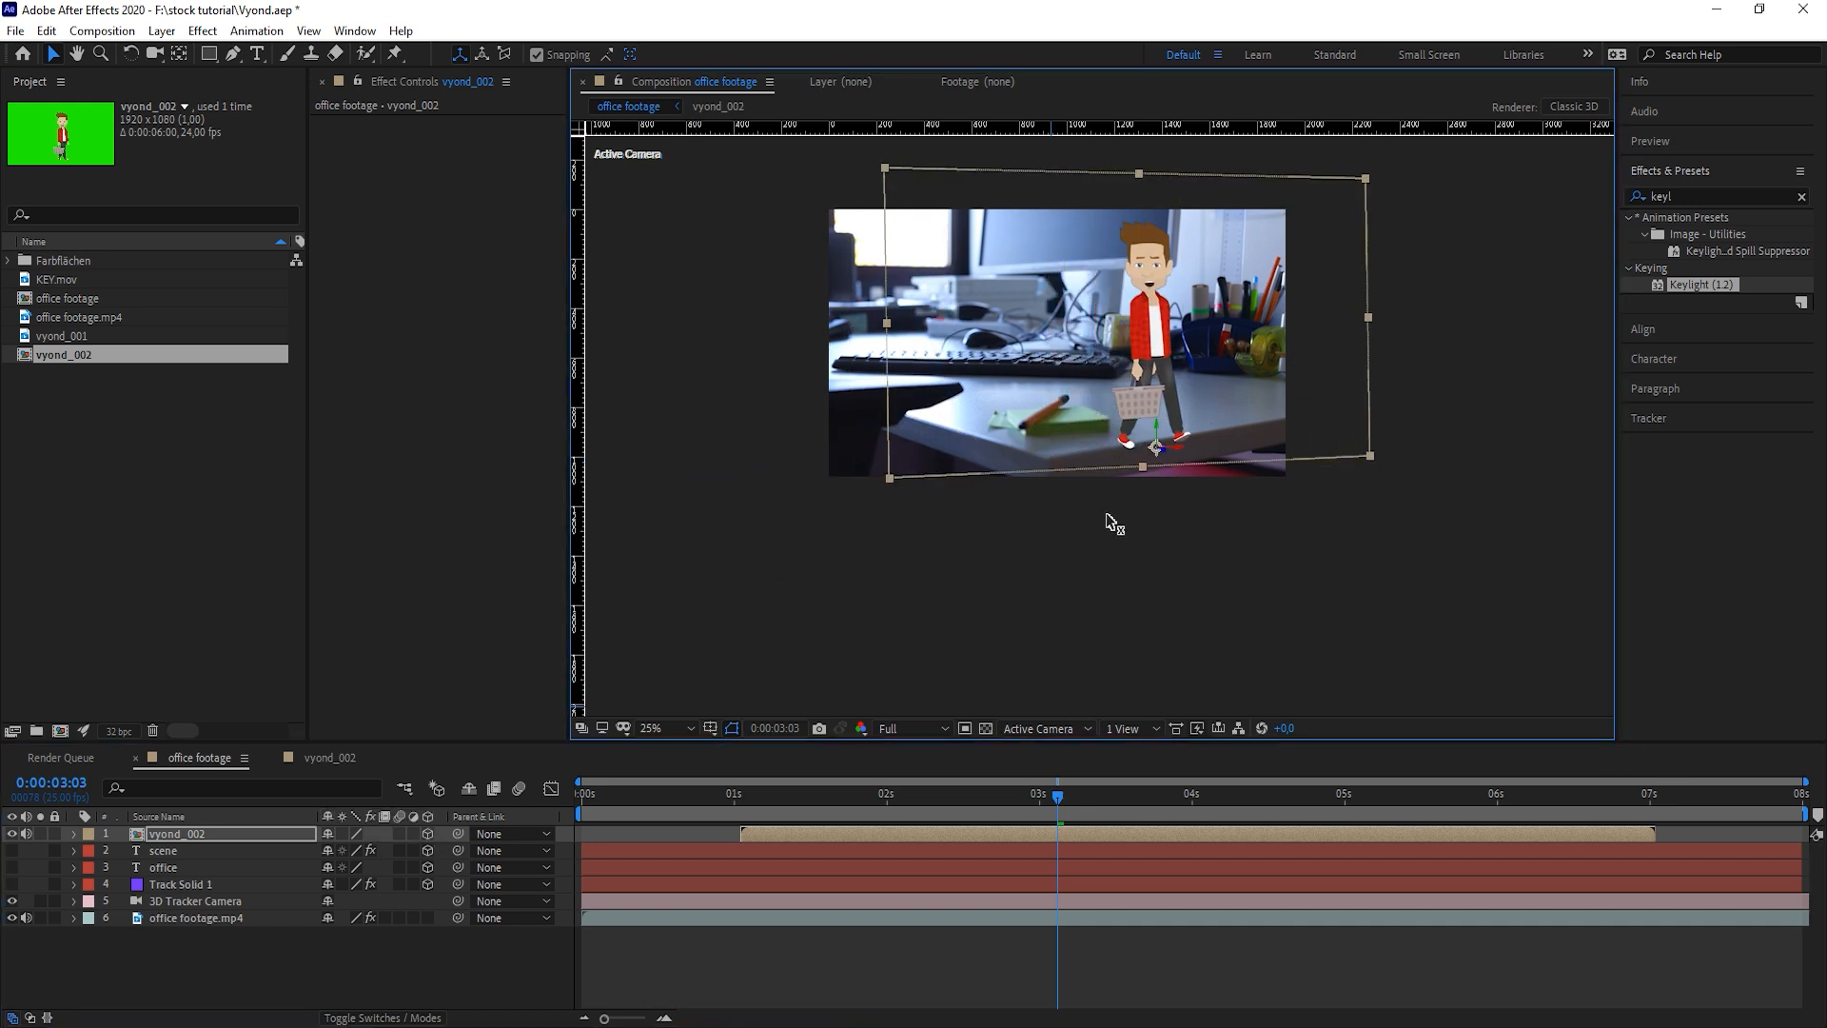
click(11, 884)
drag(1169, 457, 962, 387)
scroll(940, 483, up, 1)
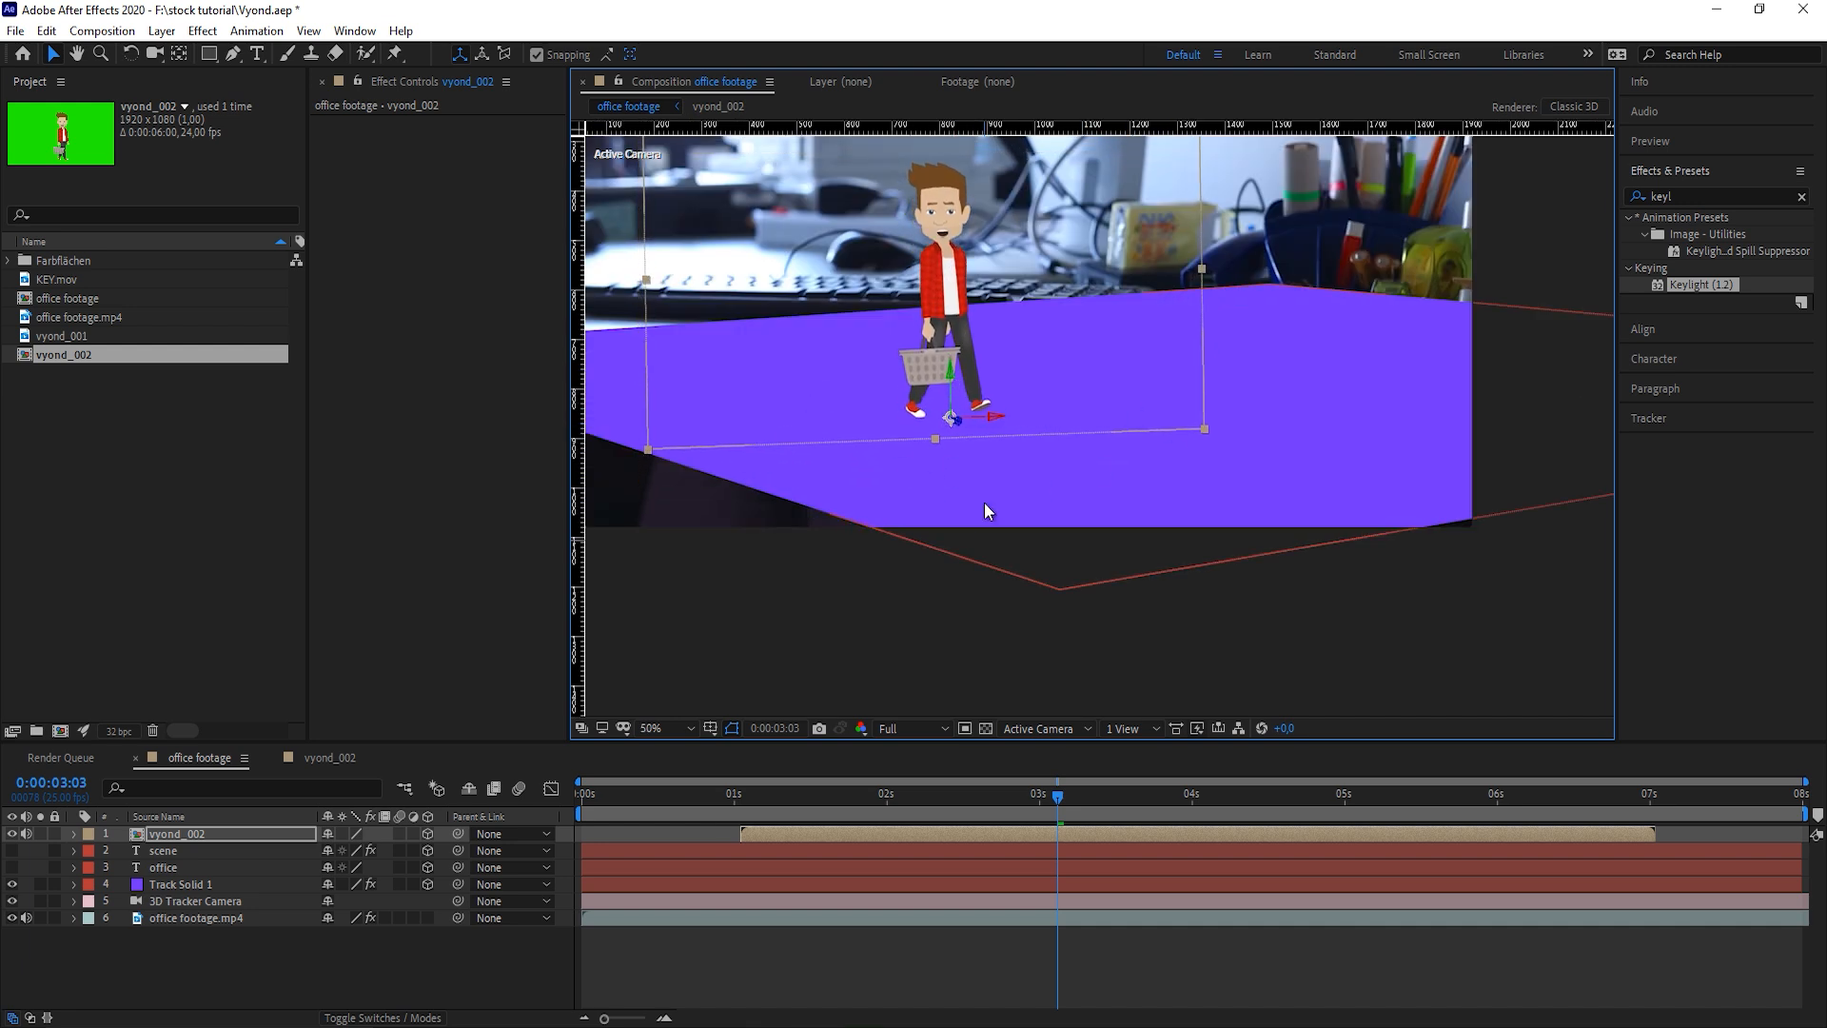
Keyframe vyond_002's Position with the character beyond the frame's left edge at X 1151.1, and align that keyframe with the layer's start
key(p)
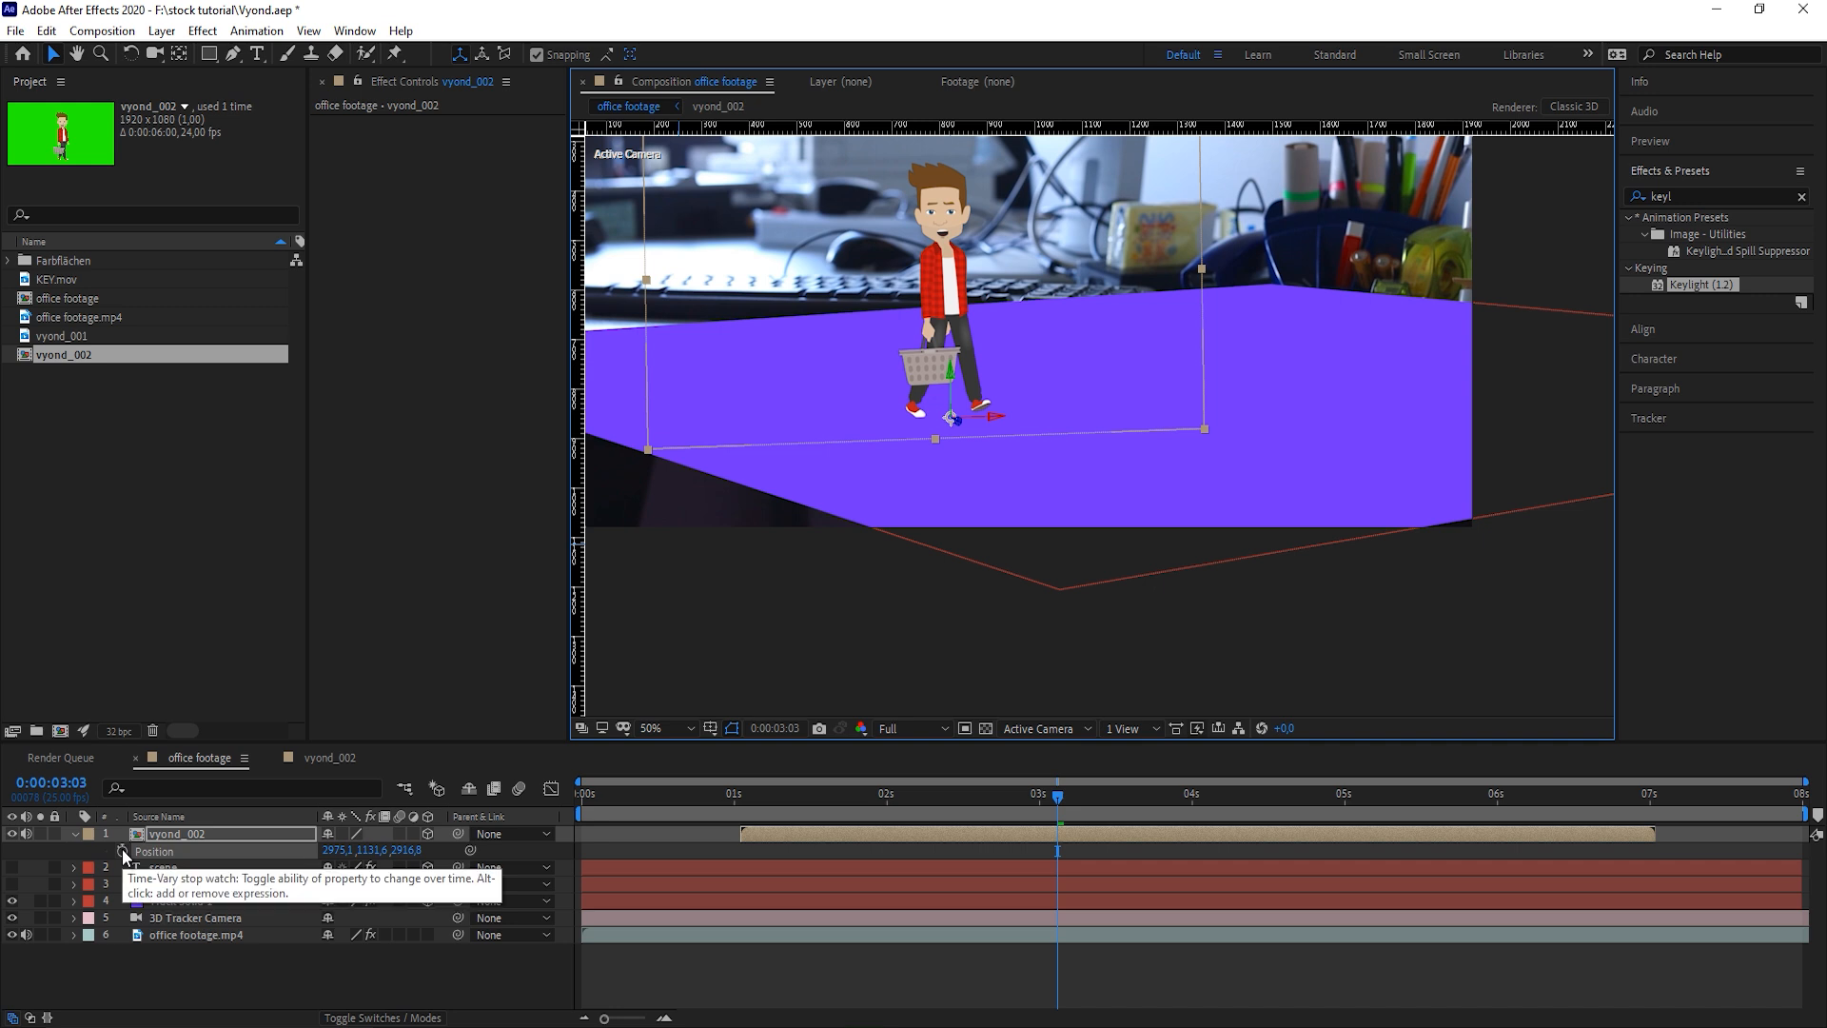
click(122, 849)
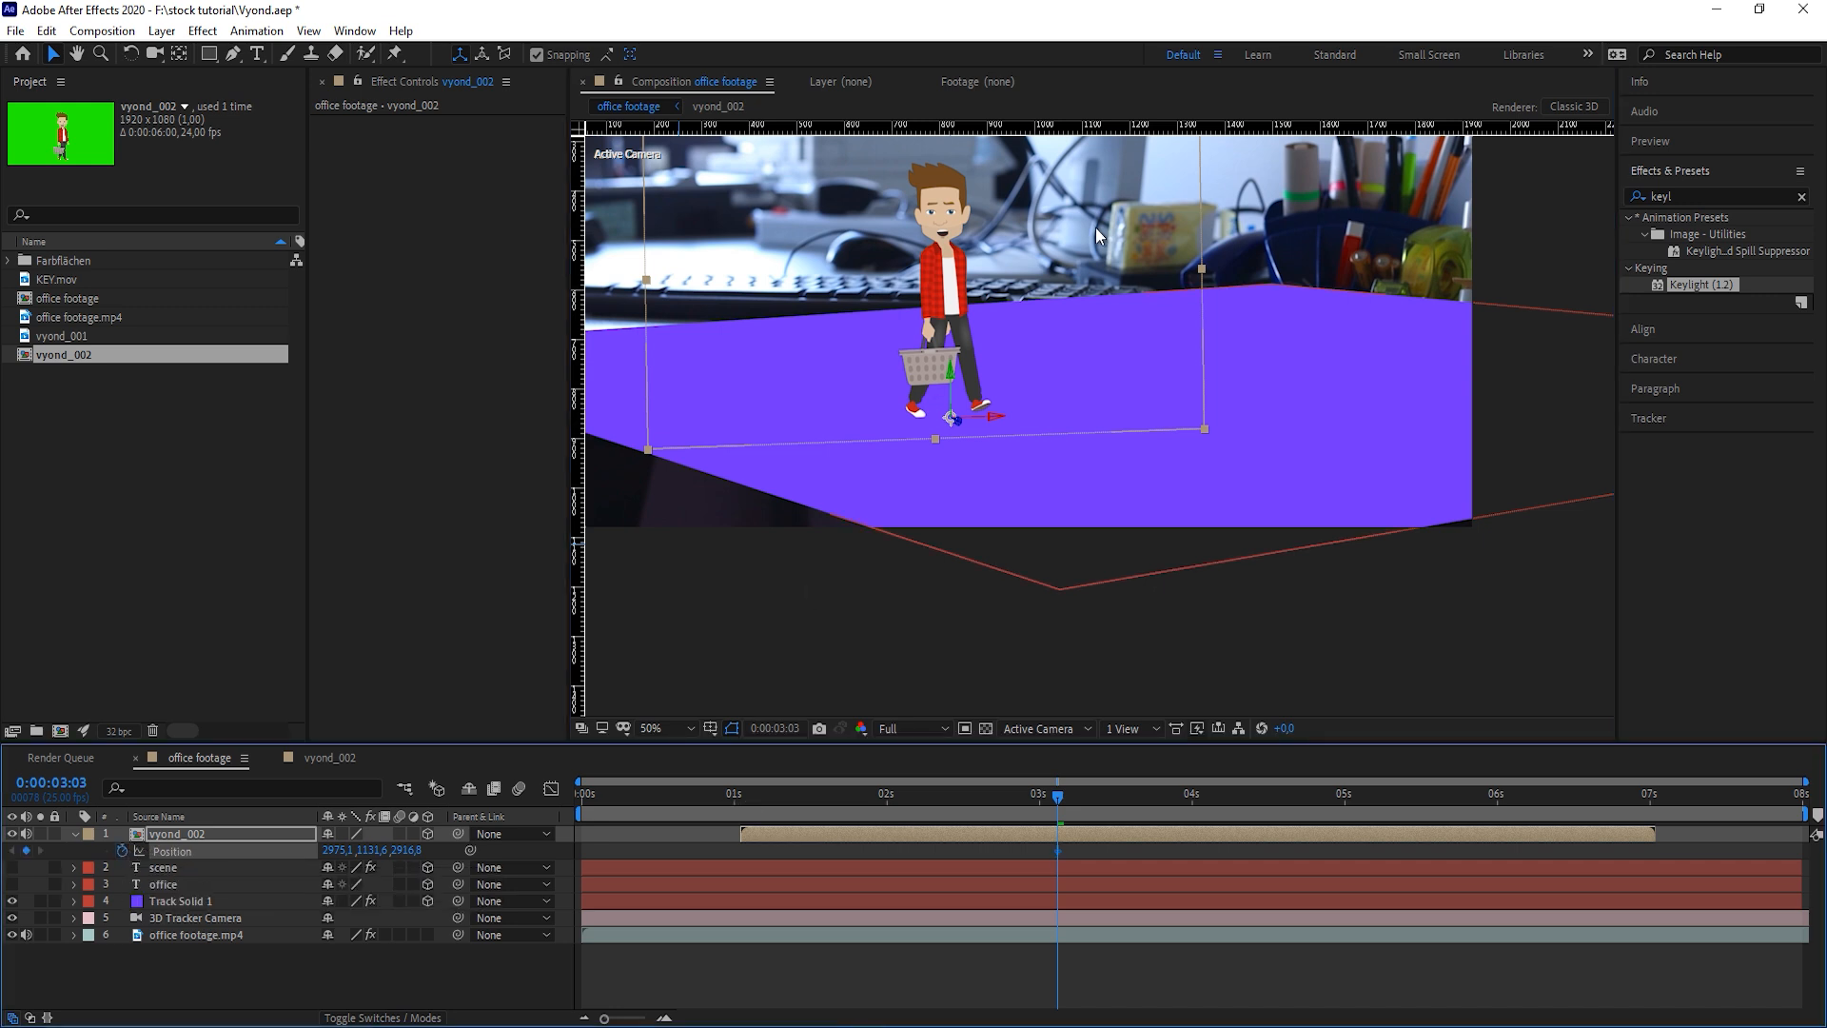
scroll(1094, 229, down, 2)
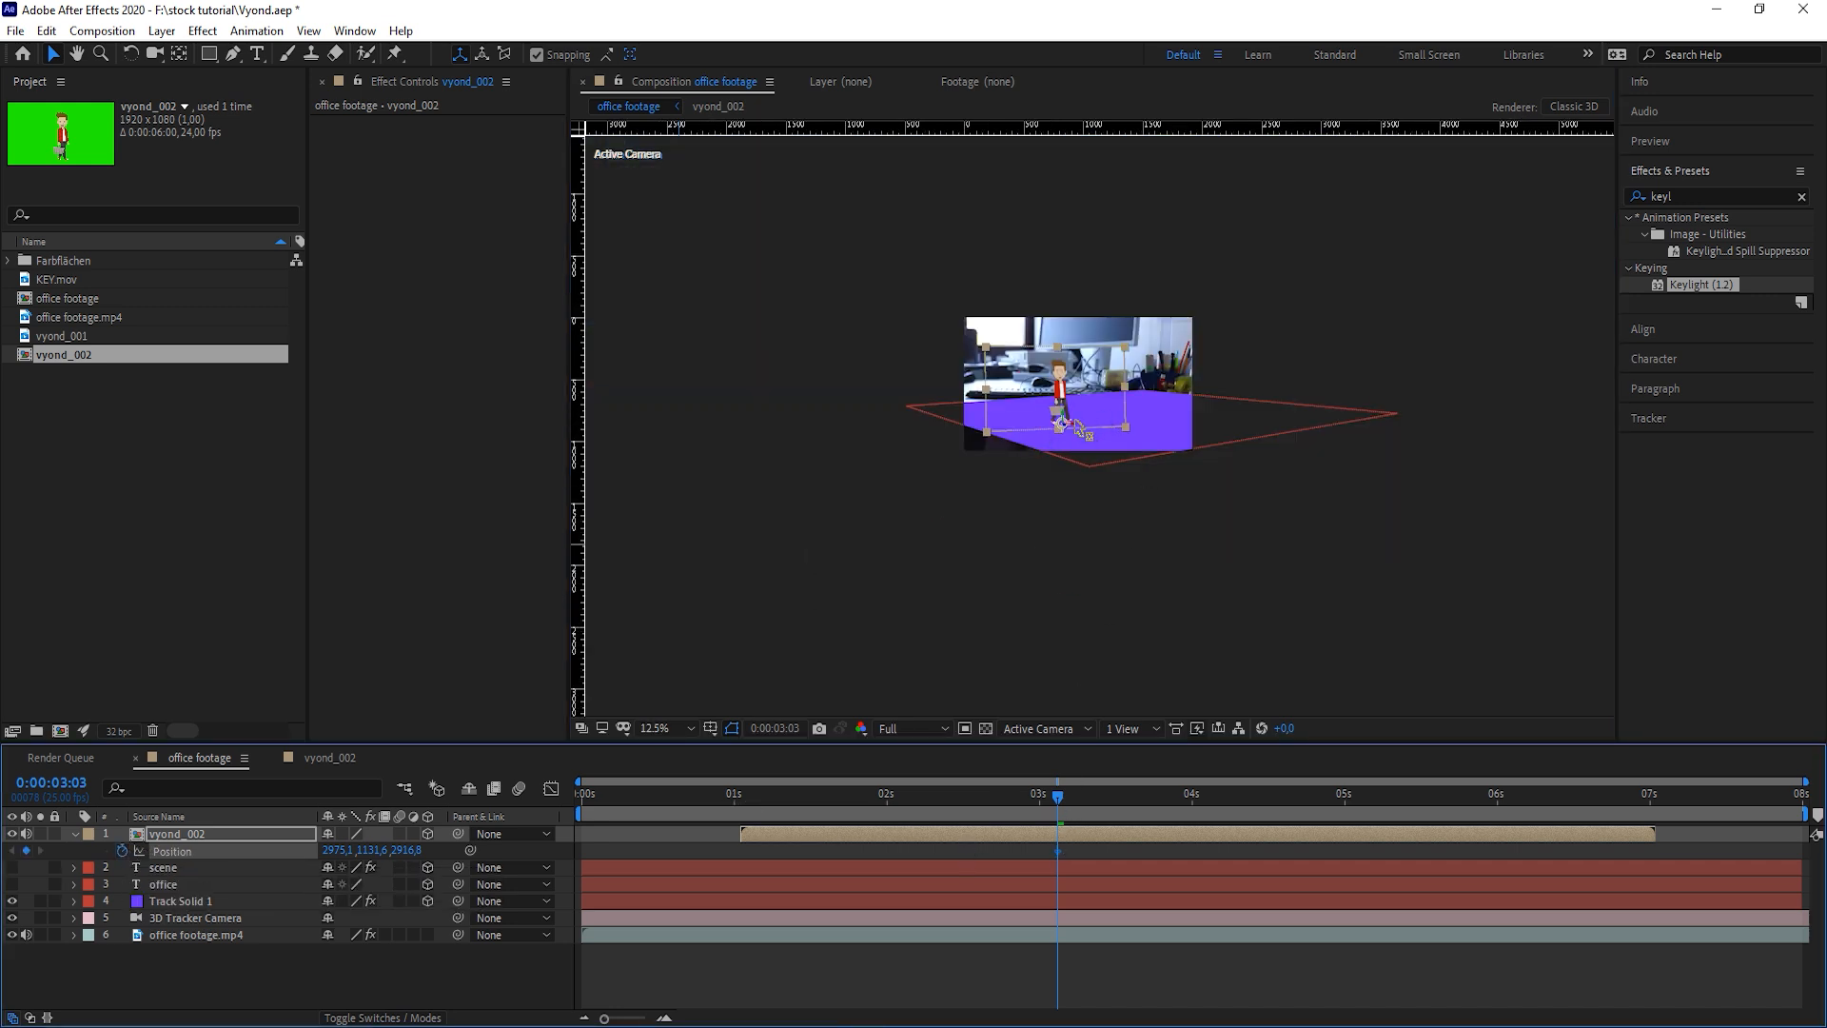
drag(1080, 430, 864, 455)
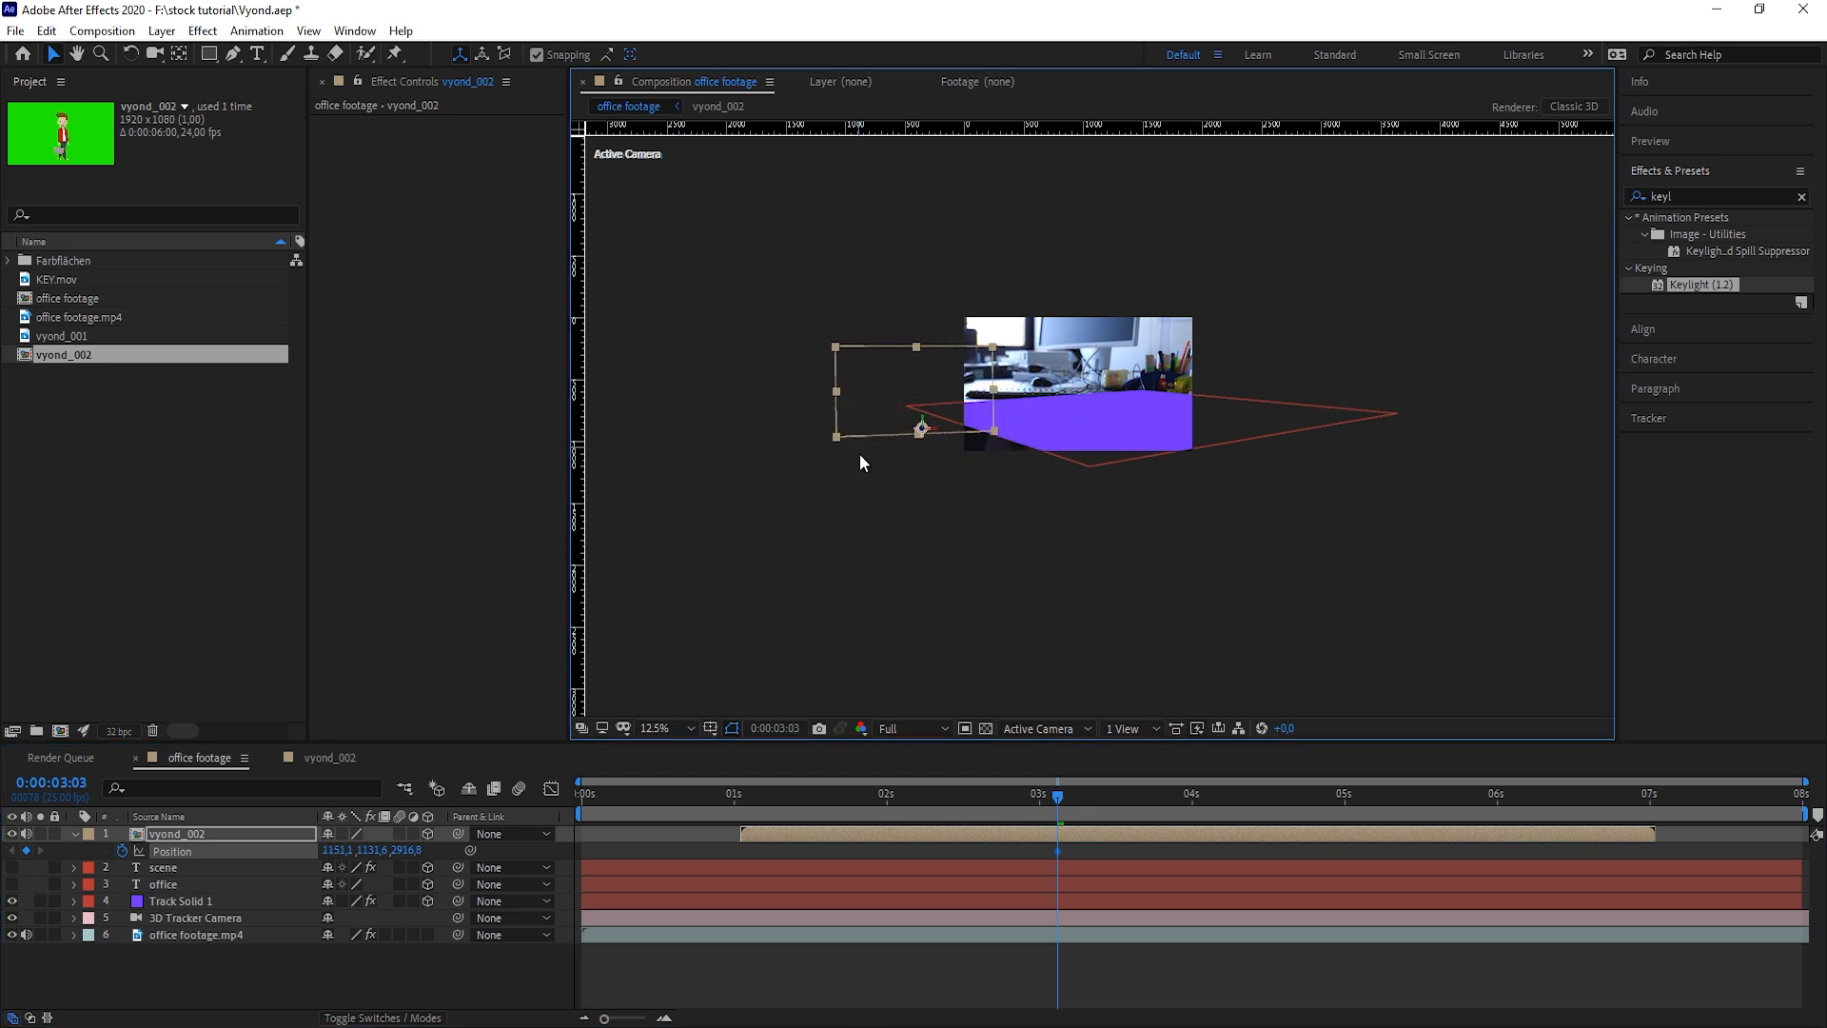
drag(1060, 848, 810, 893)
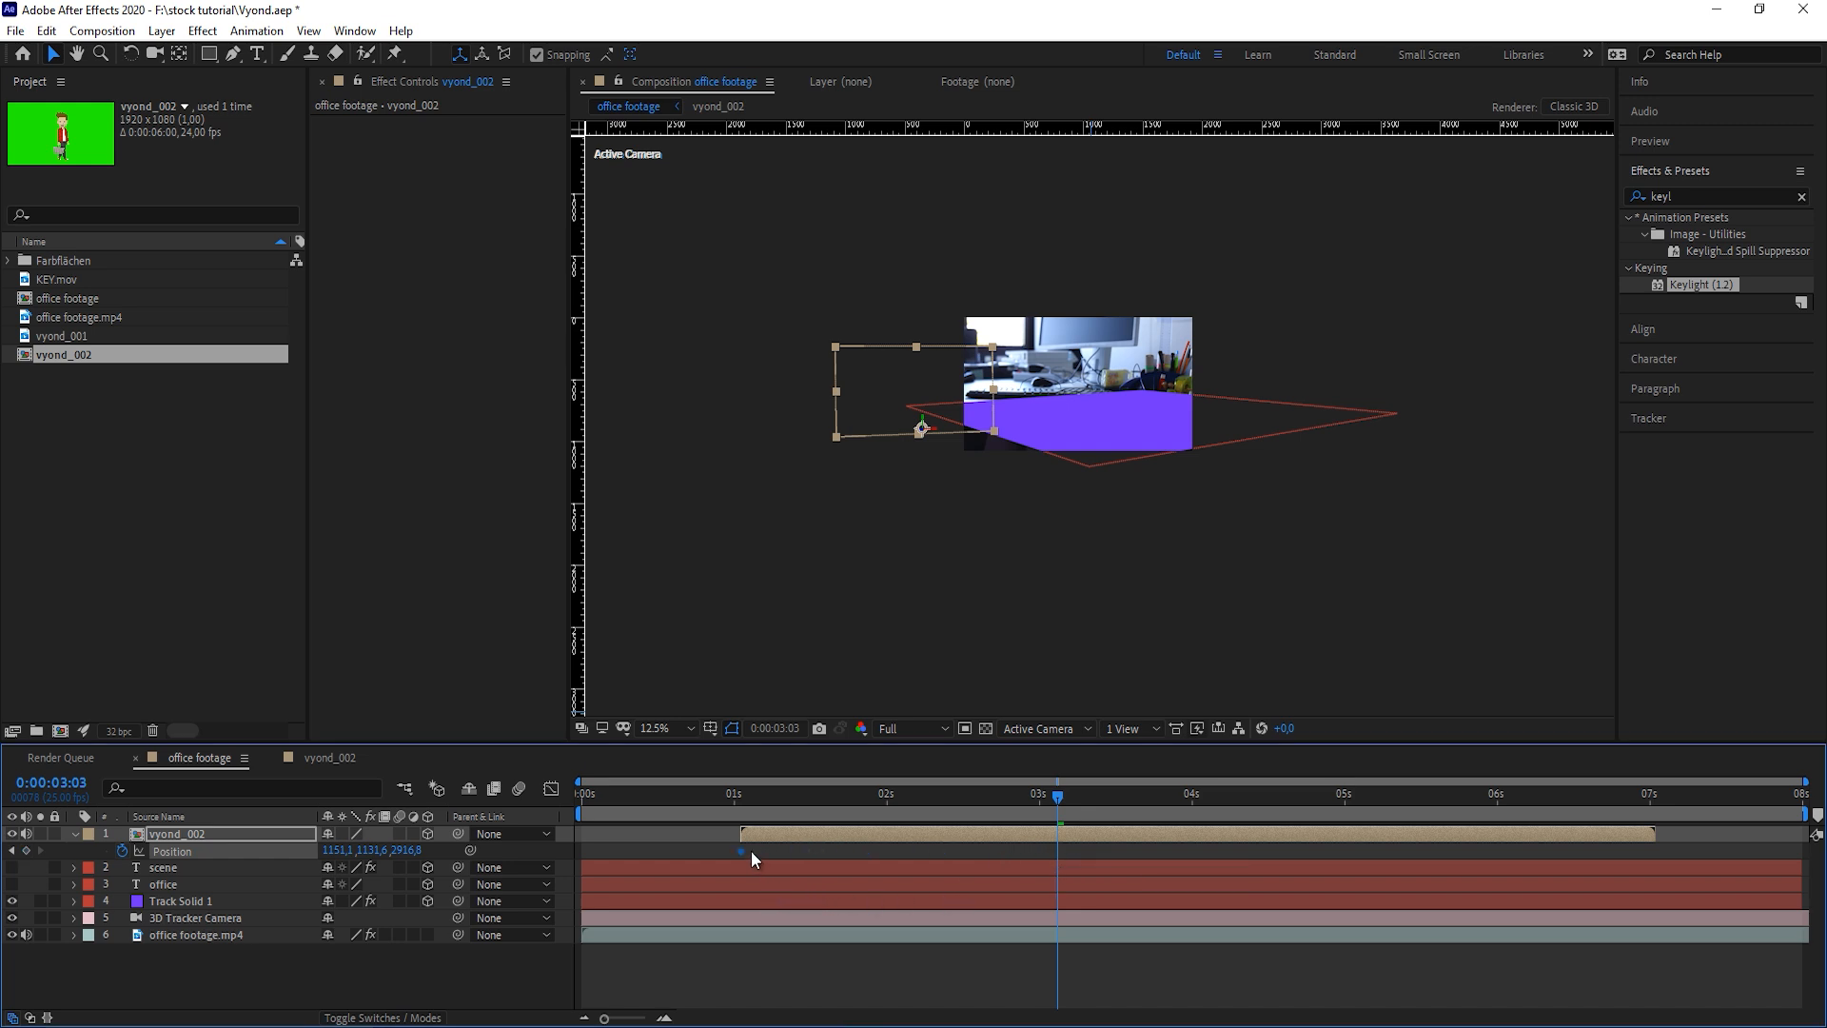
Keyframe the character near the frame's right edge at X 4769.7 at 0:00:06:24, and hide Track Solid 1
click(1641, 805)
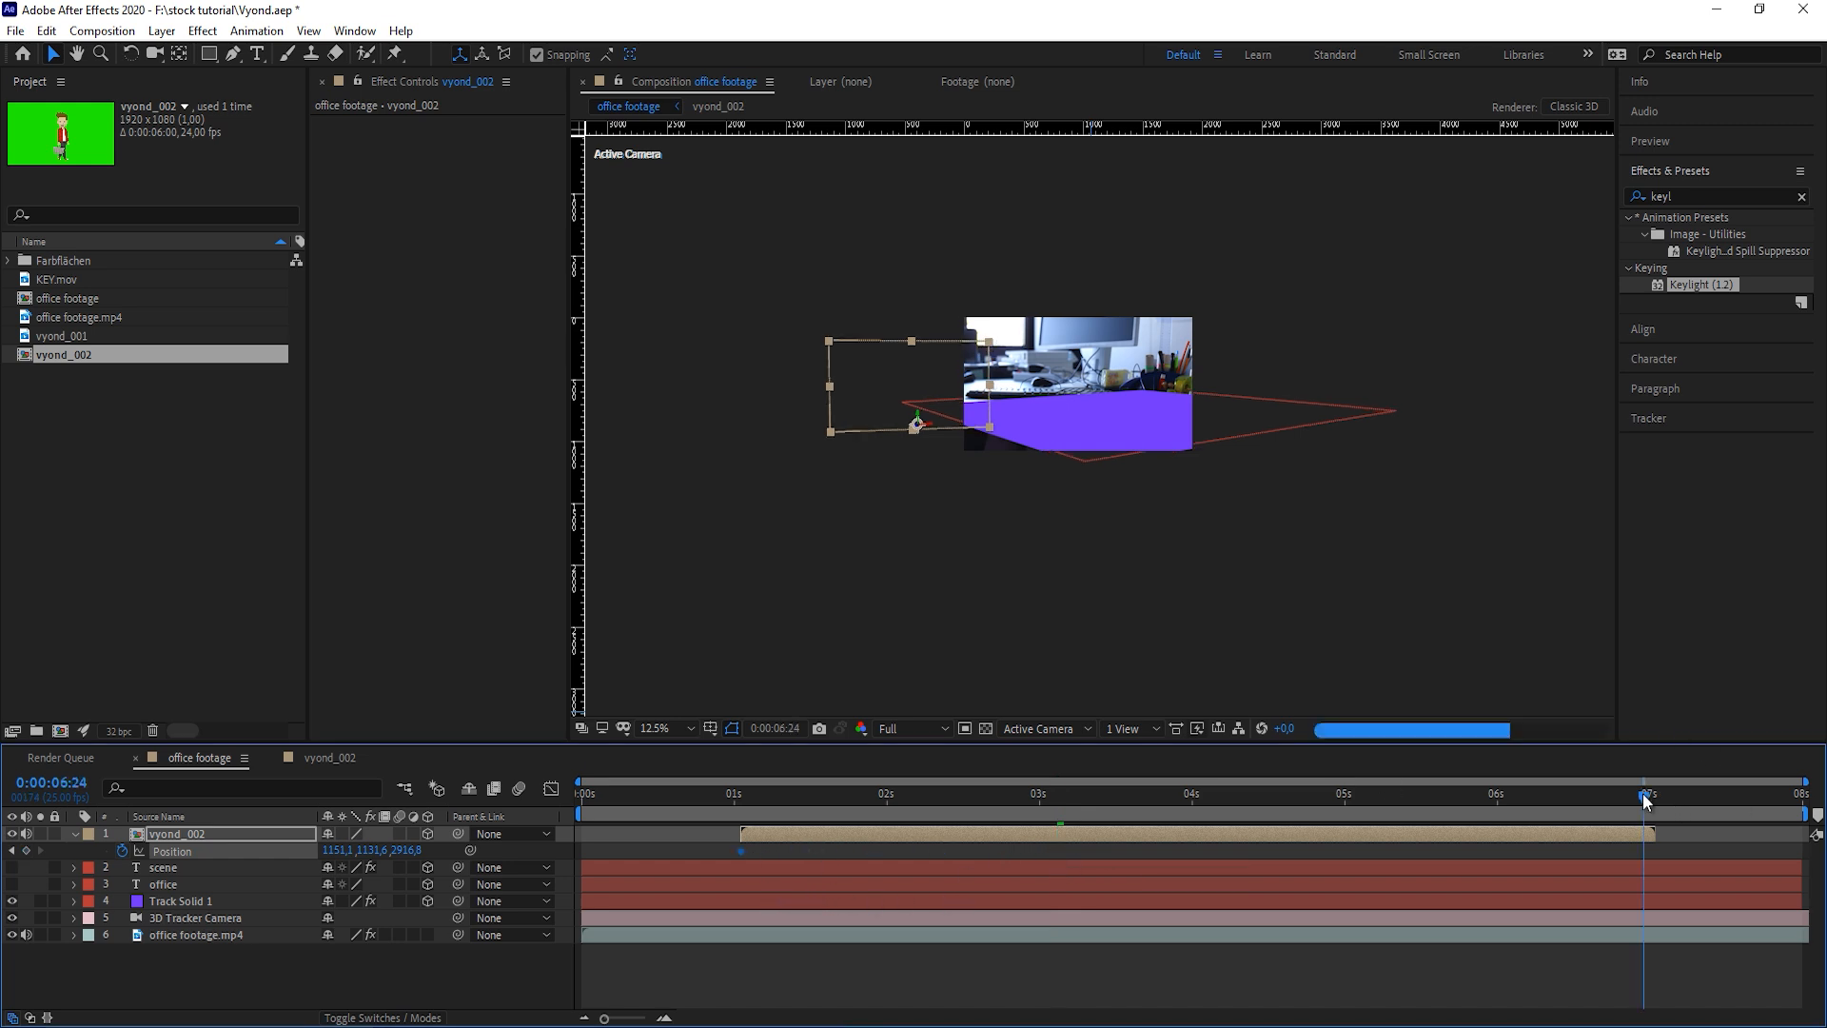
drag(931, 430, 1362, 436)
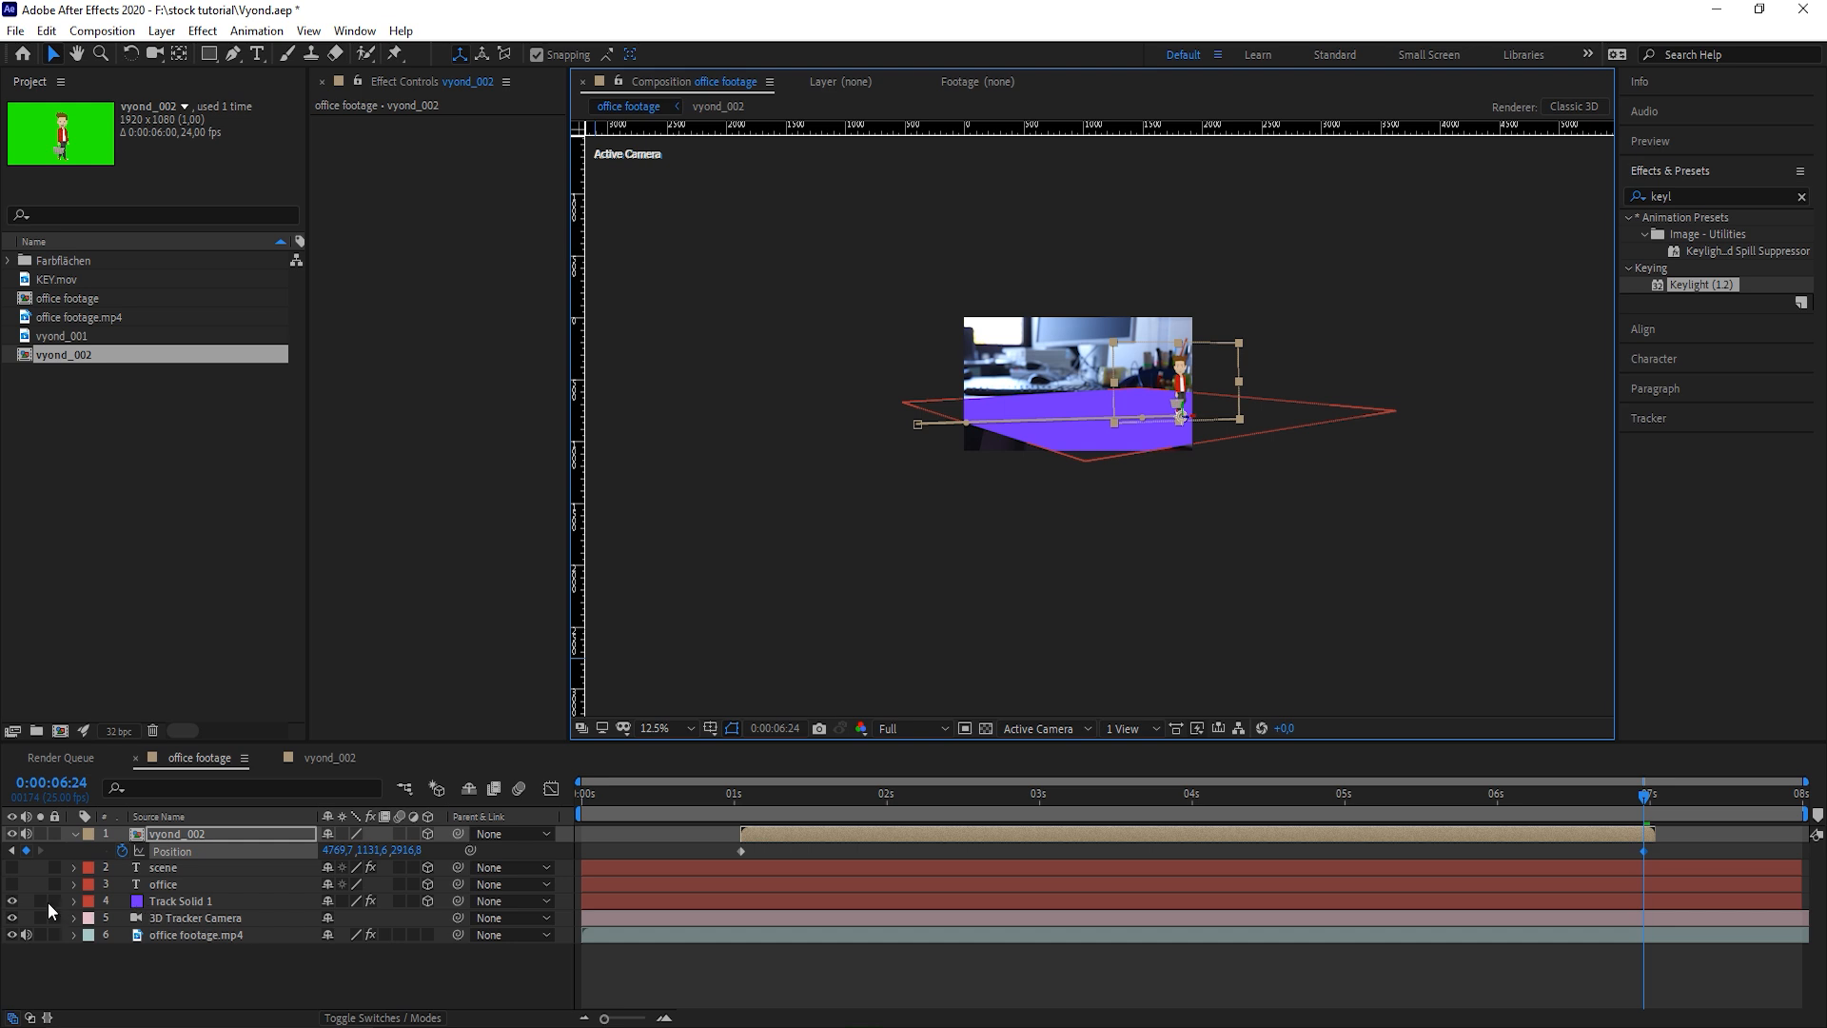
click(12, 900)
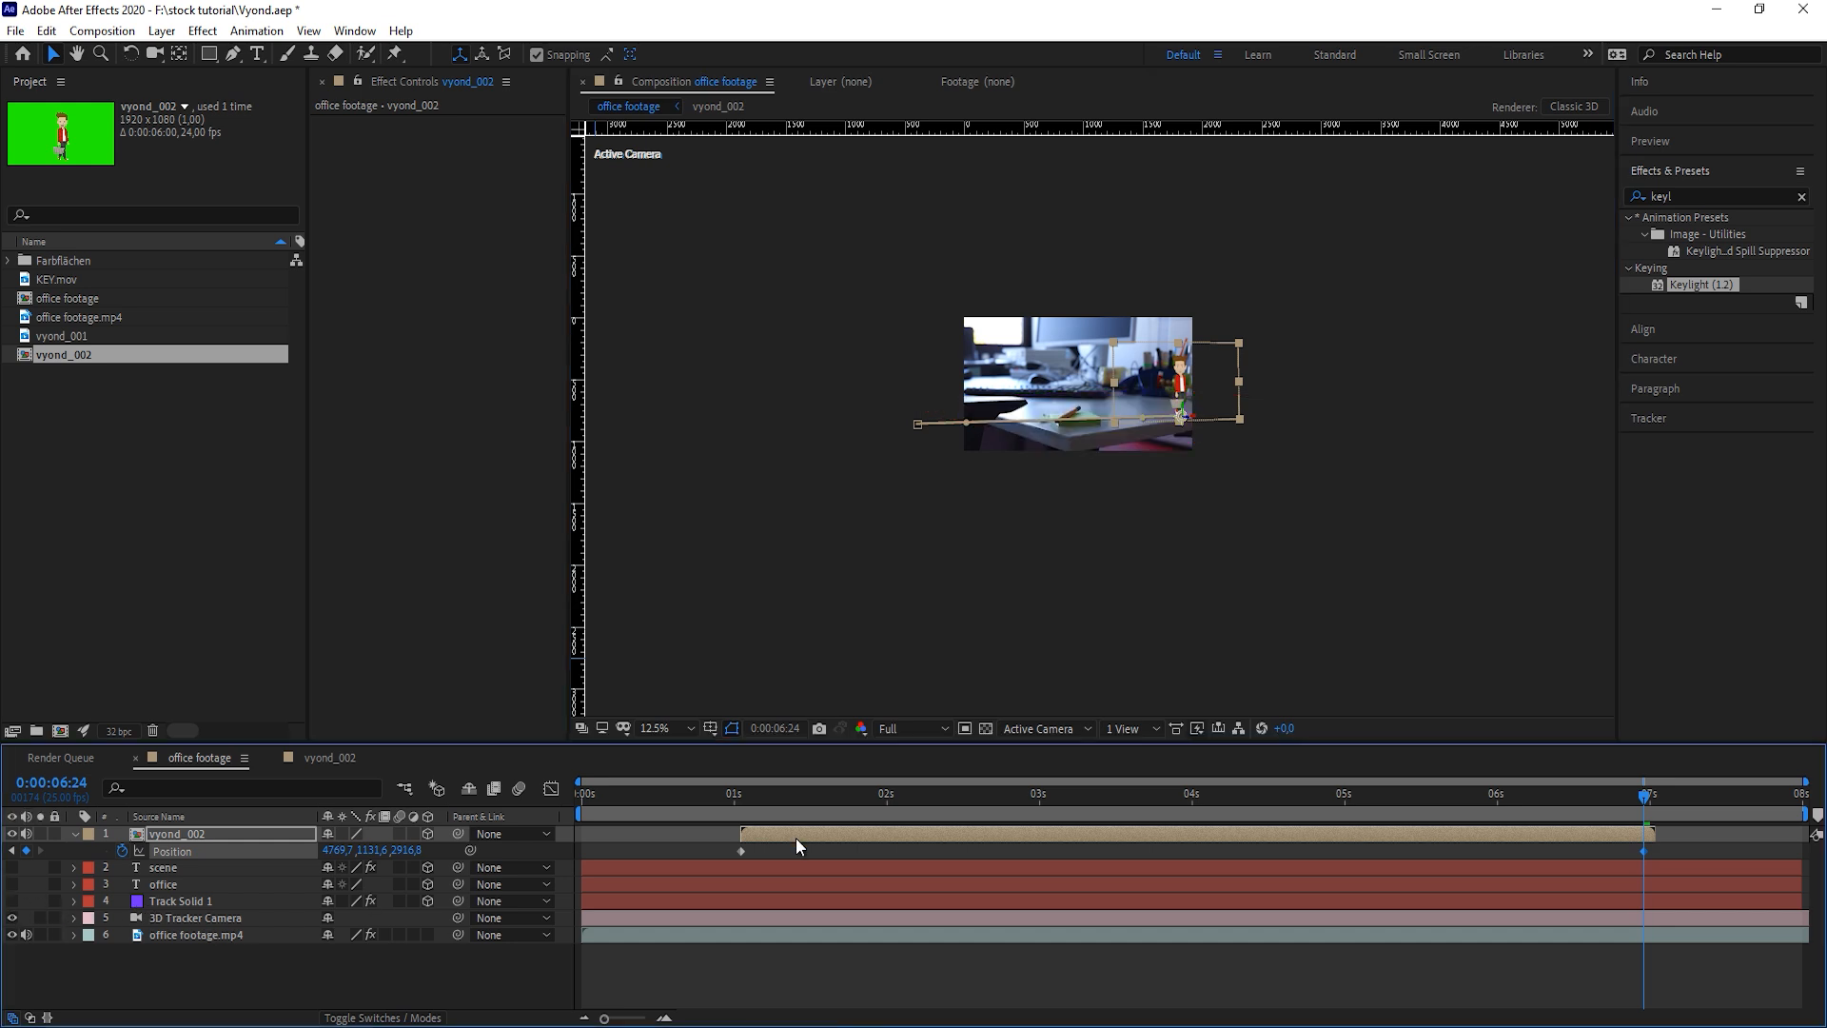
Shift the vyond_002 layer with its keyframes to start at 0:00:00:00 and preview the walk
drag(796, 838, 638, 840)
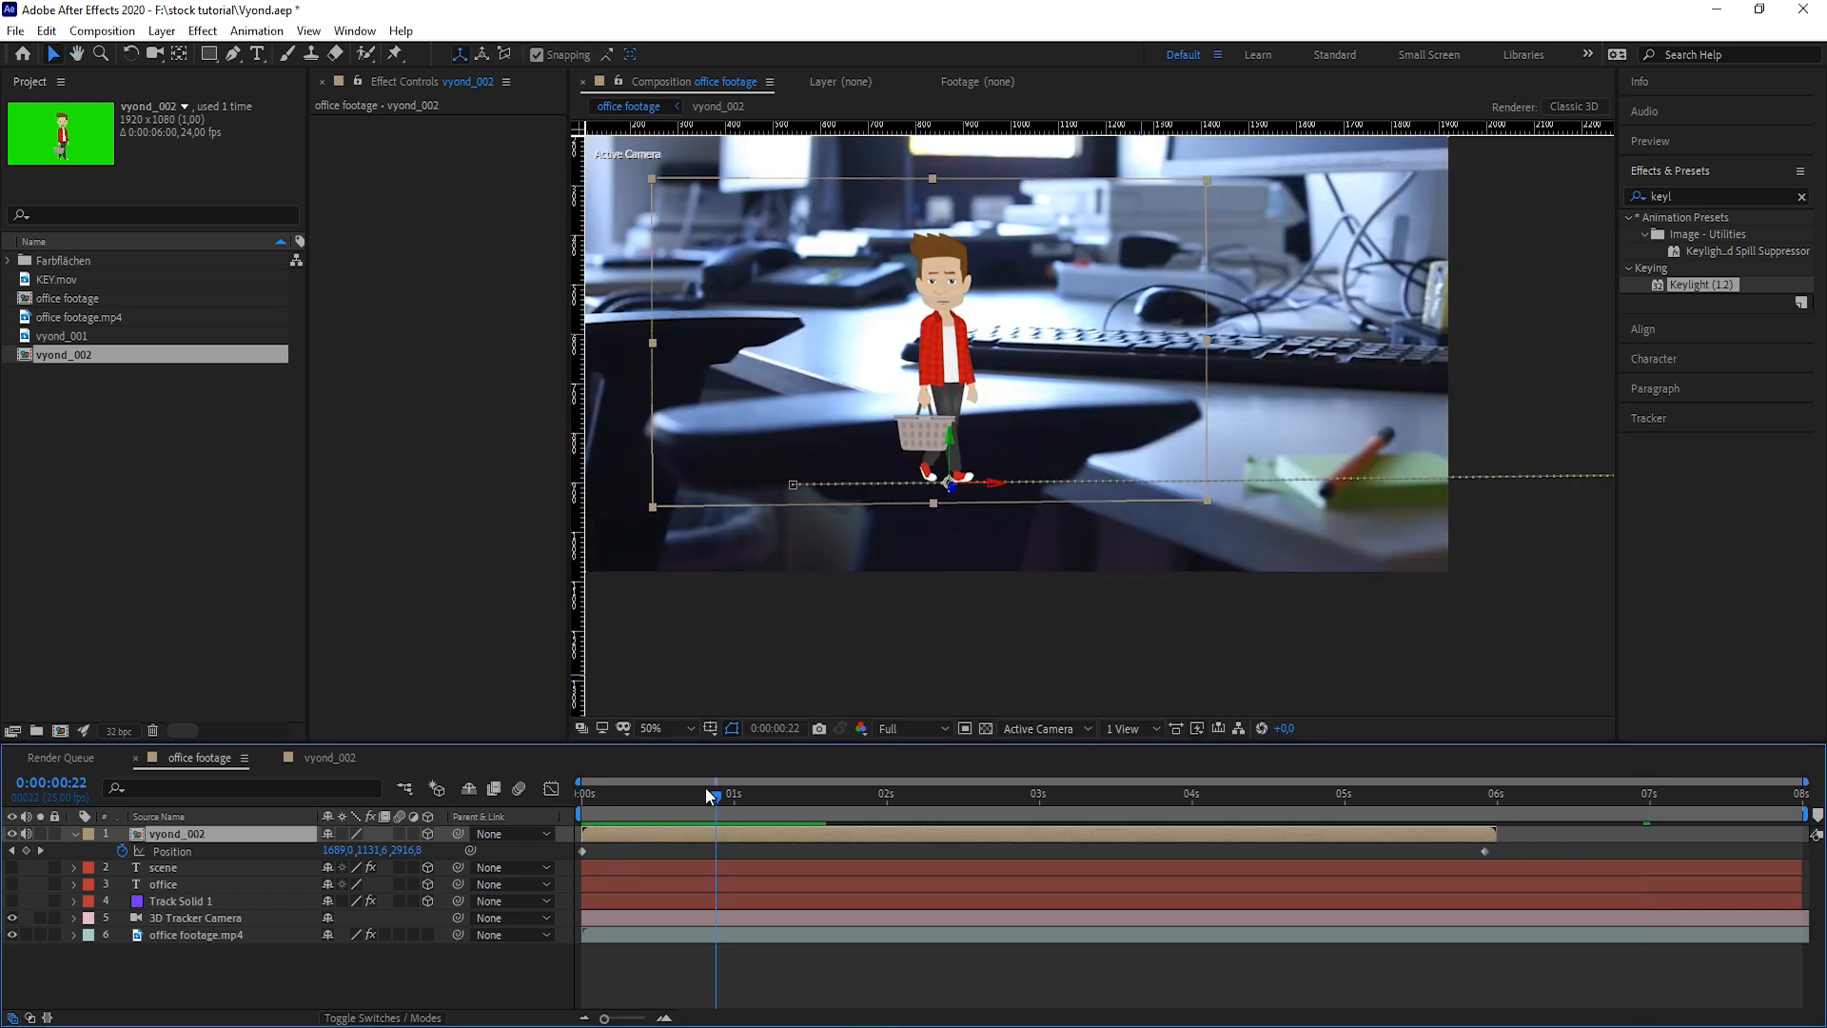
key(space)
key(space)
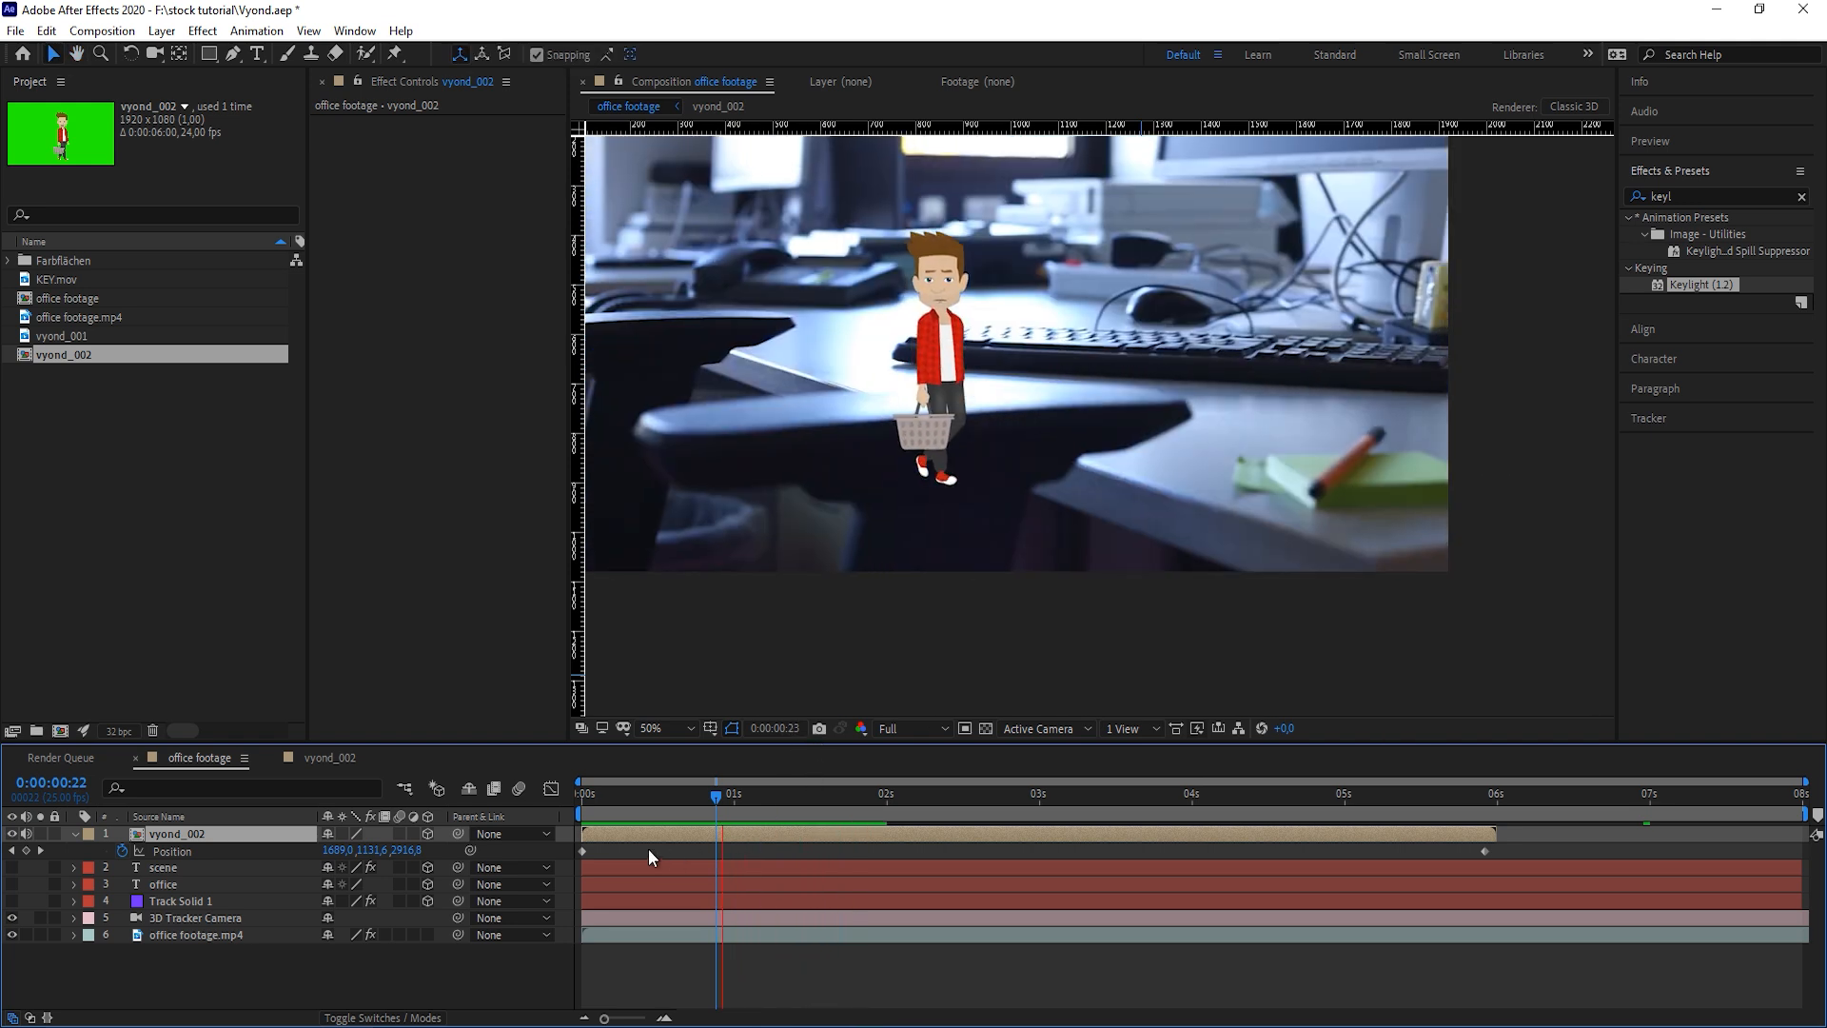
key(space)
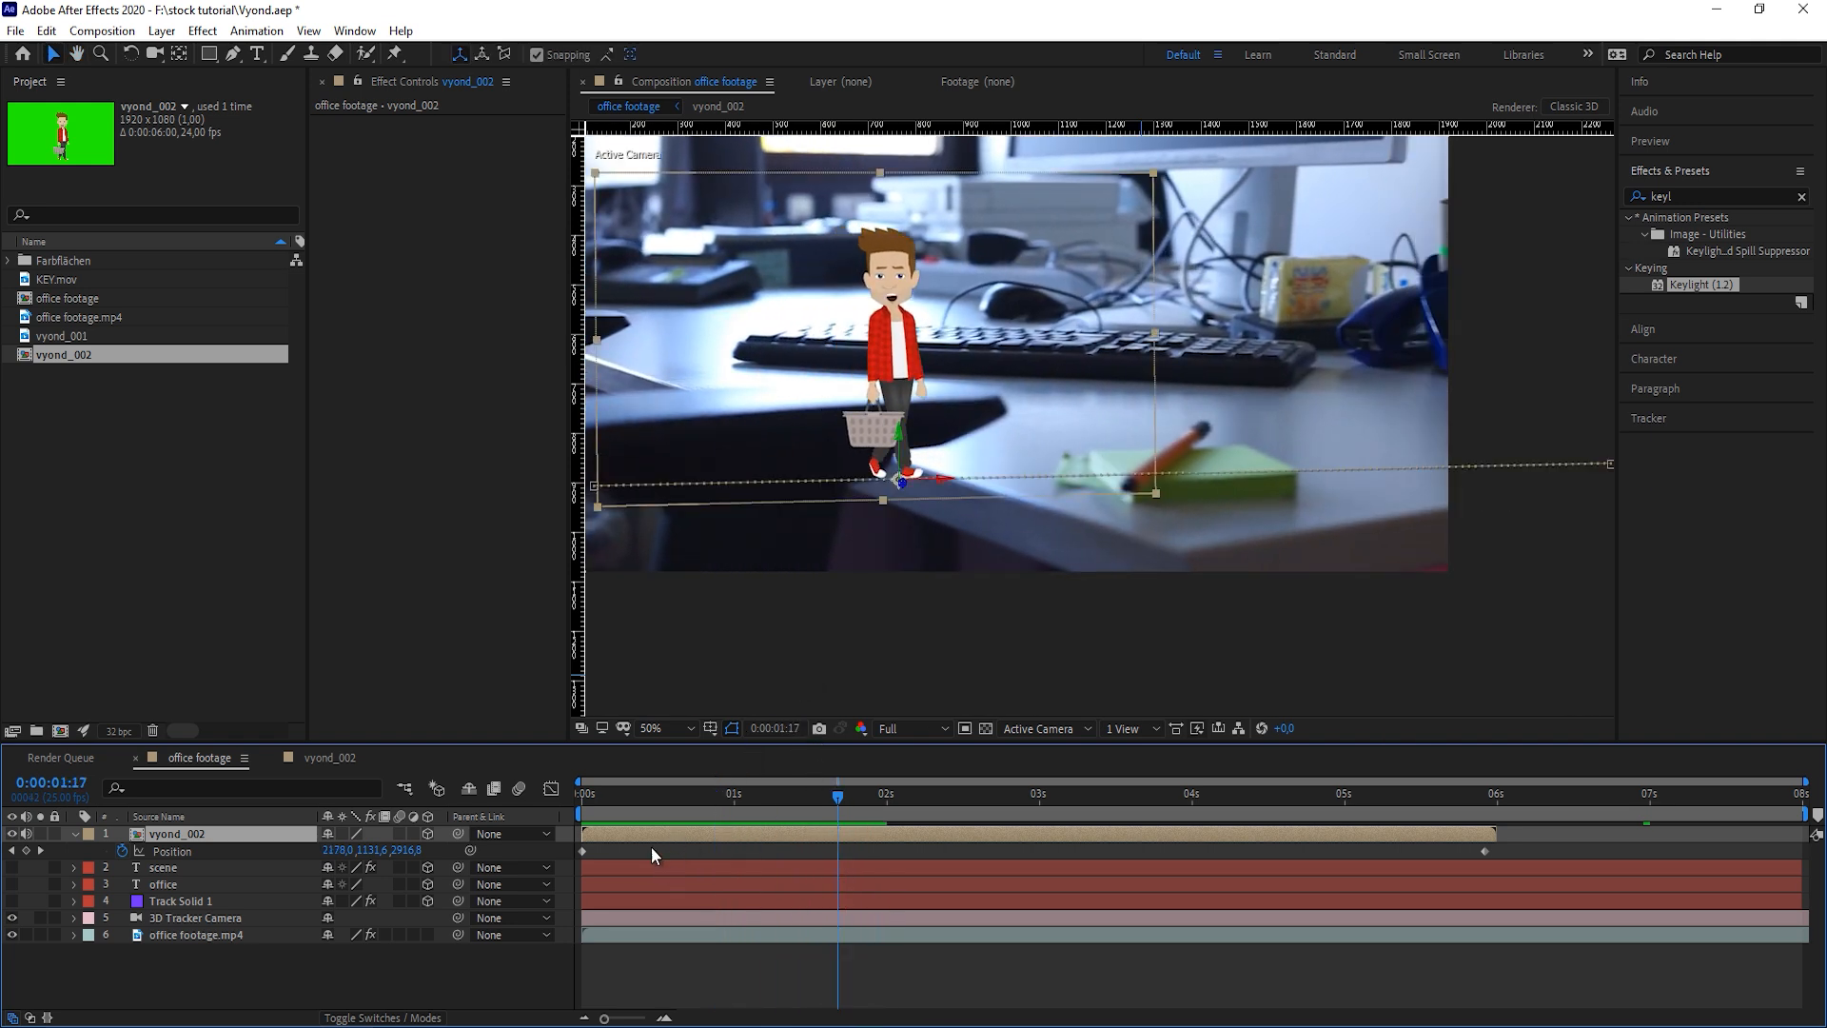
Scrub through the walk and move the character's position at 0:00:00:00 to the frame's right edge, at X 2507.1
drag(649, 832, 1055, 844)
drag(838, 796, 1017, 824)
scroll(995, 362, down, 2)
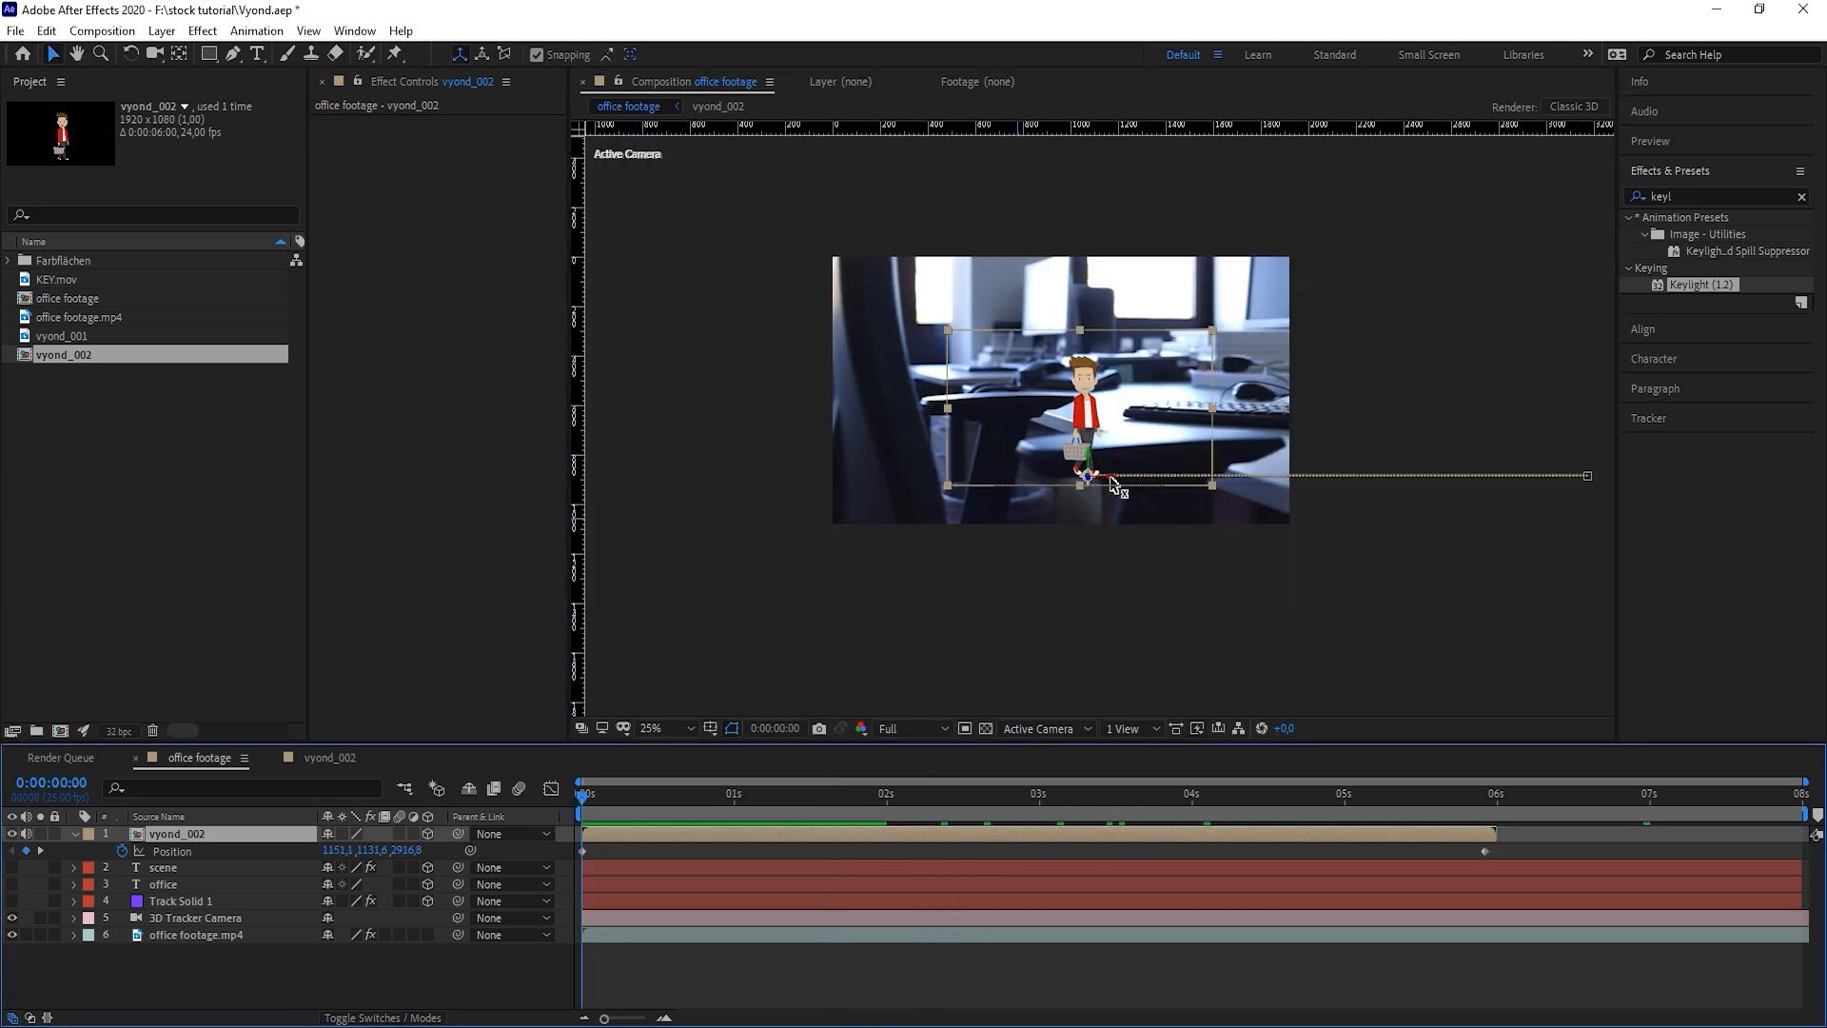
drag(1112, 482, 1428, 498)
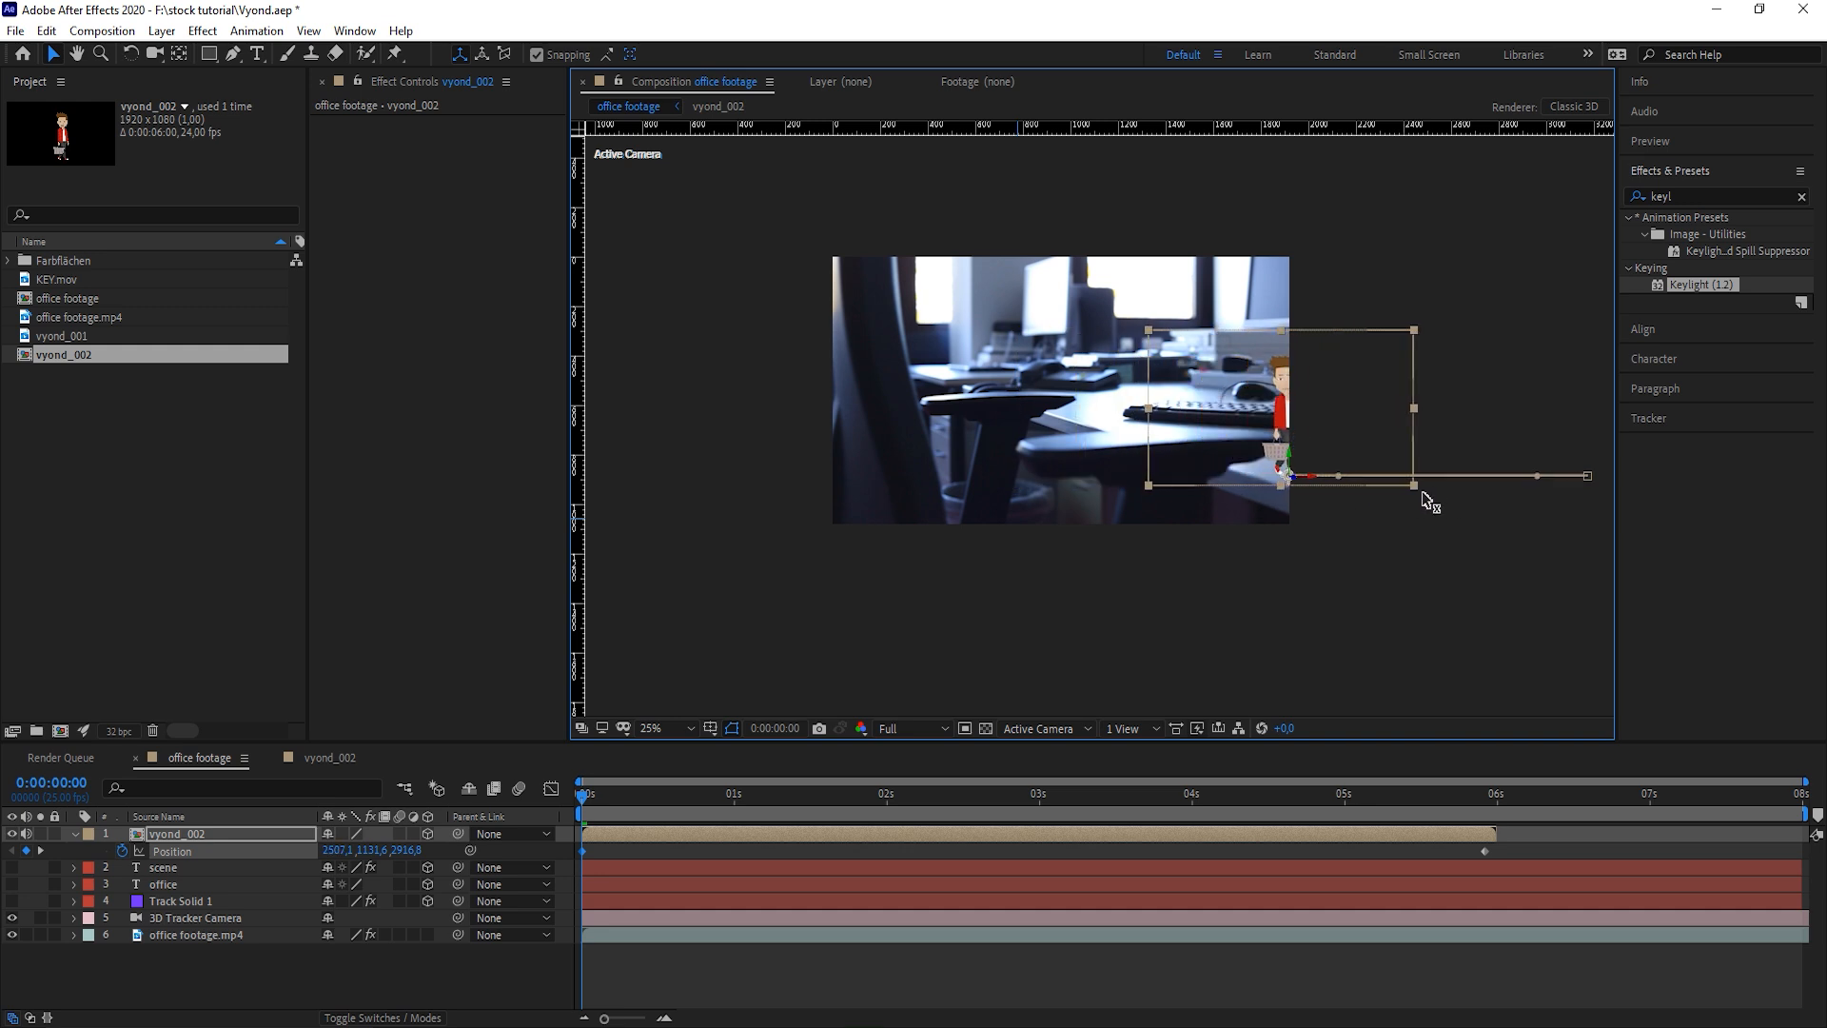
Move the character off-frame at the 0:00:05:23 keyframe and set its position at 0:00:00:00 to 2455.1, 1131.6, 3315.3
drag(574, 807, 1490, 797)
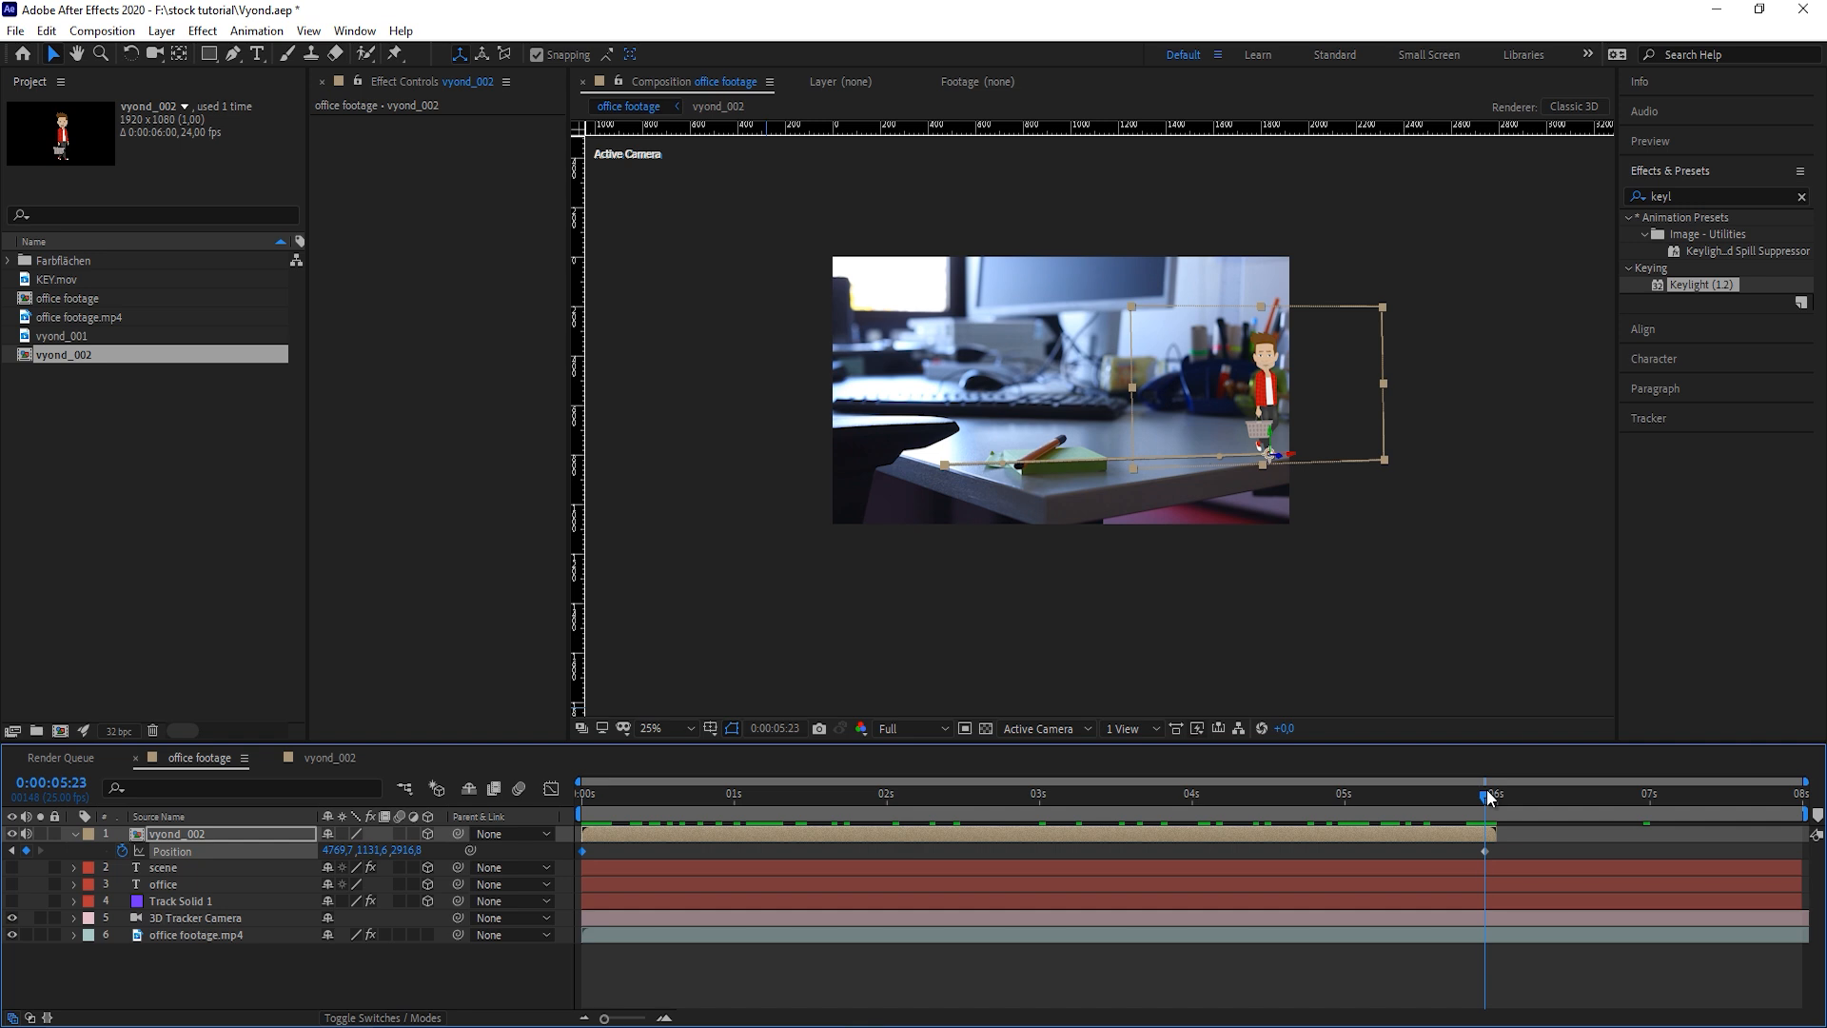
mouse_move(1291, 460)
mouse_down()
mouse_move(1390, 473)
mouse_move(1313, 444)
mouse_up()
click(584, 809)
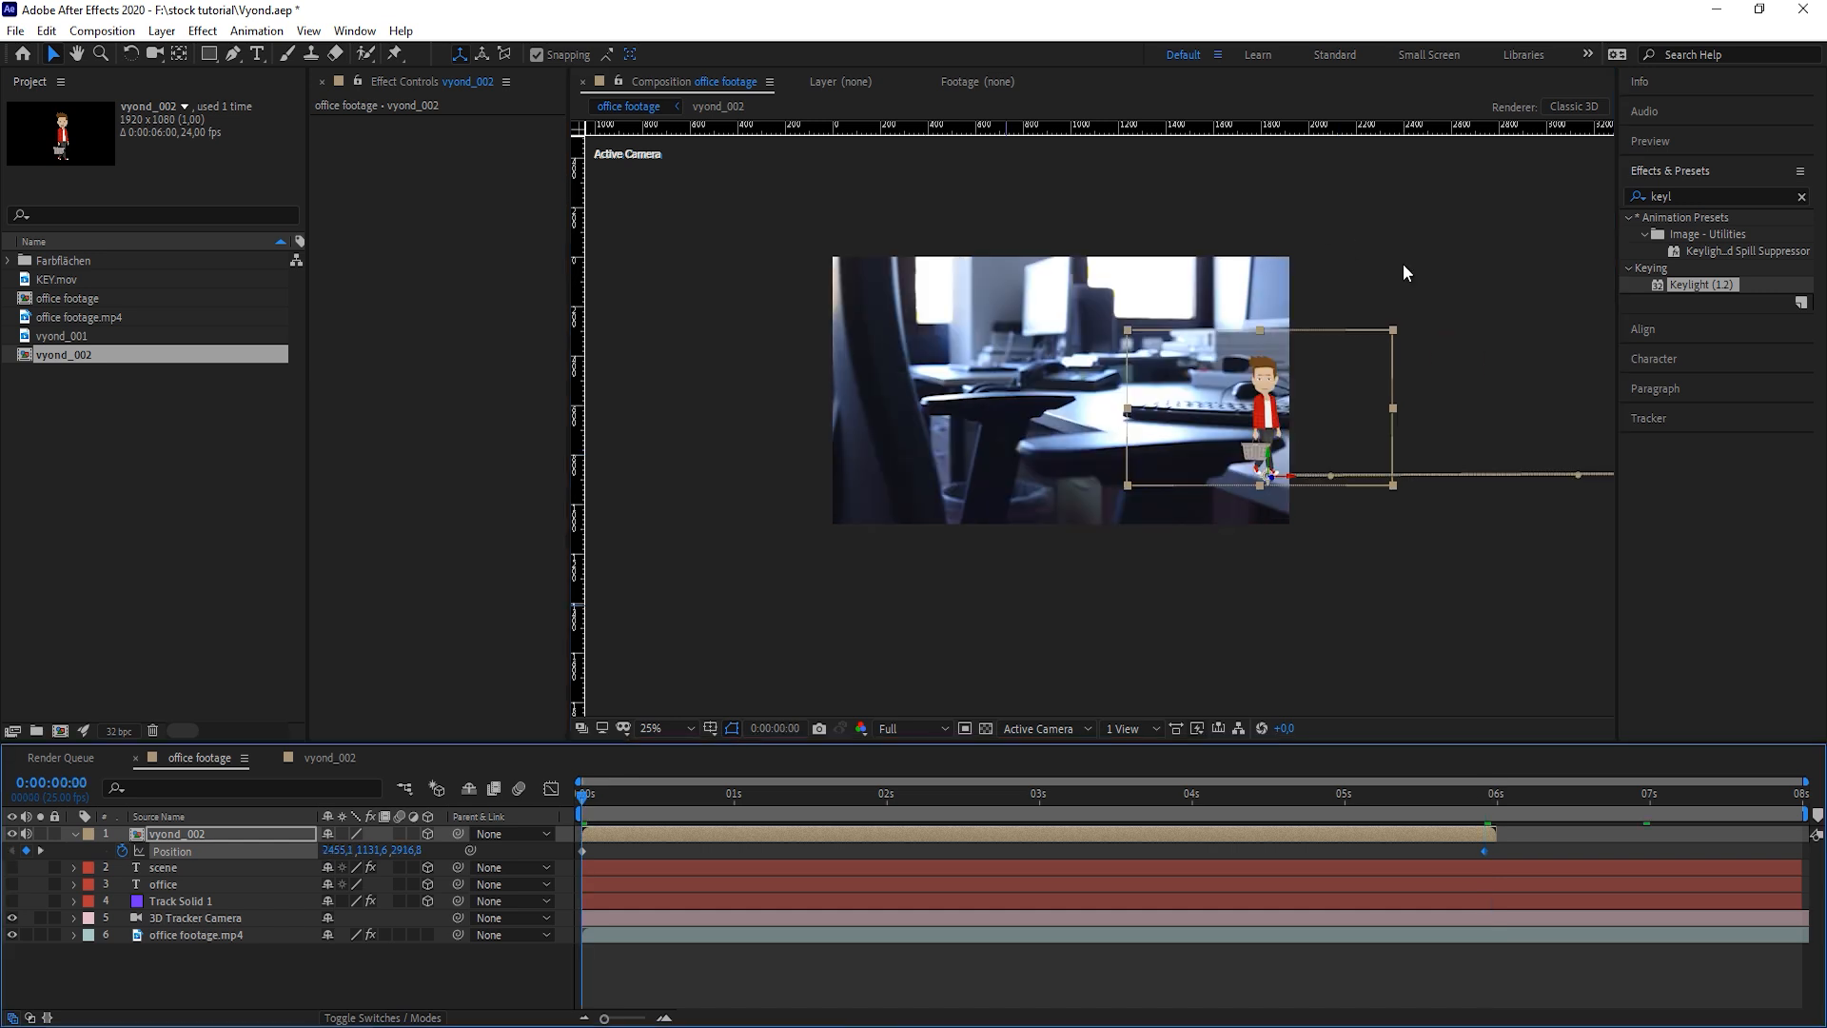
drag(1269, 475, 1247, 476)
Preview the character's walk and end the work area at 0:00:05:24
key(space)
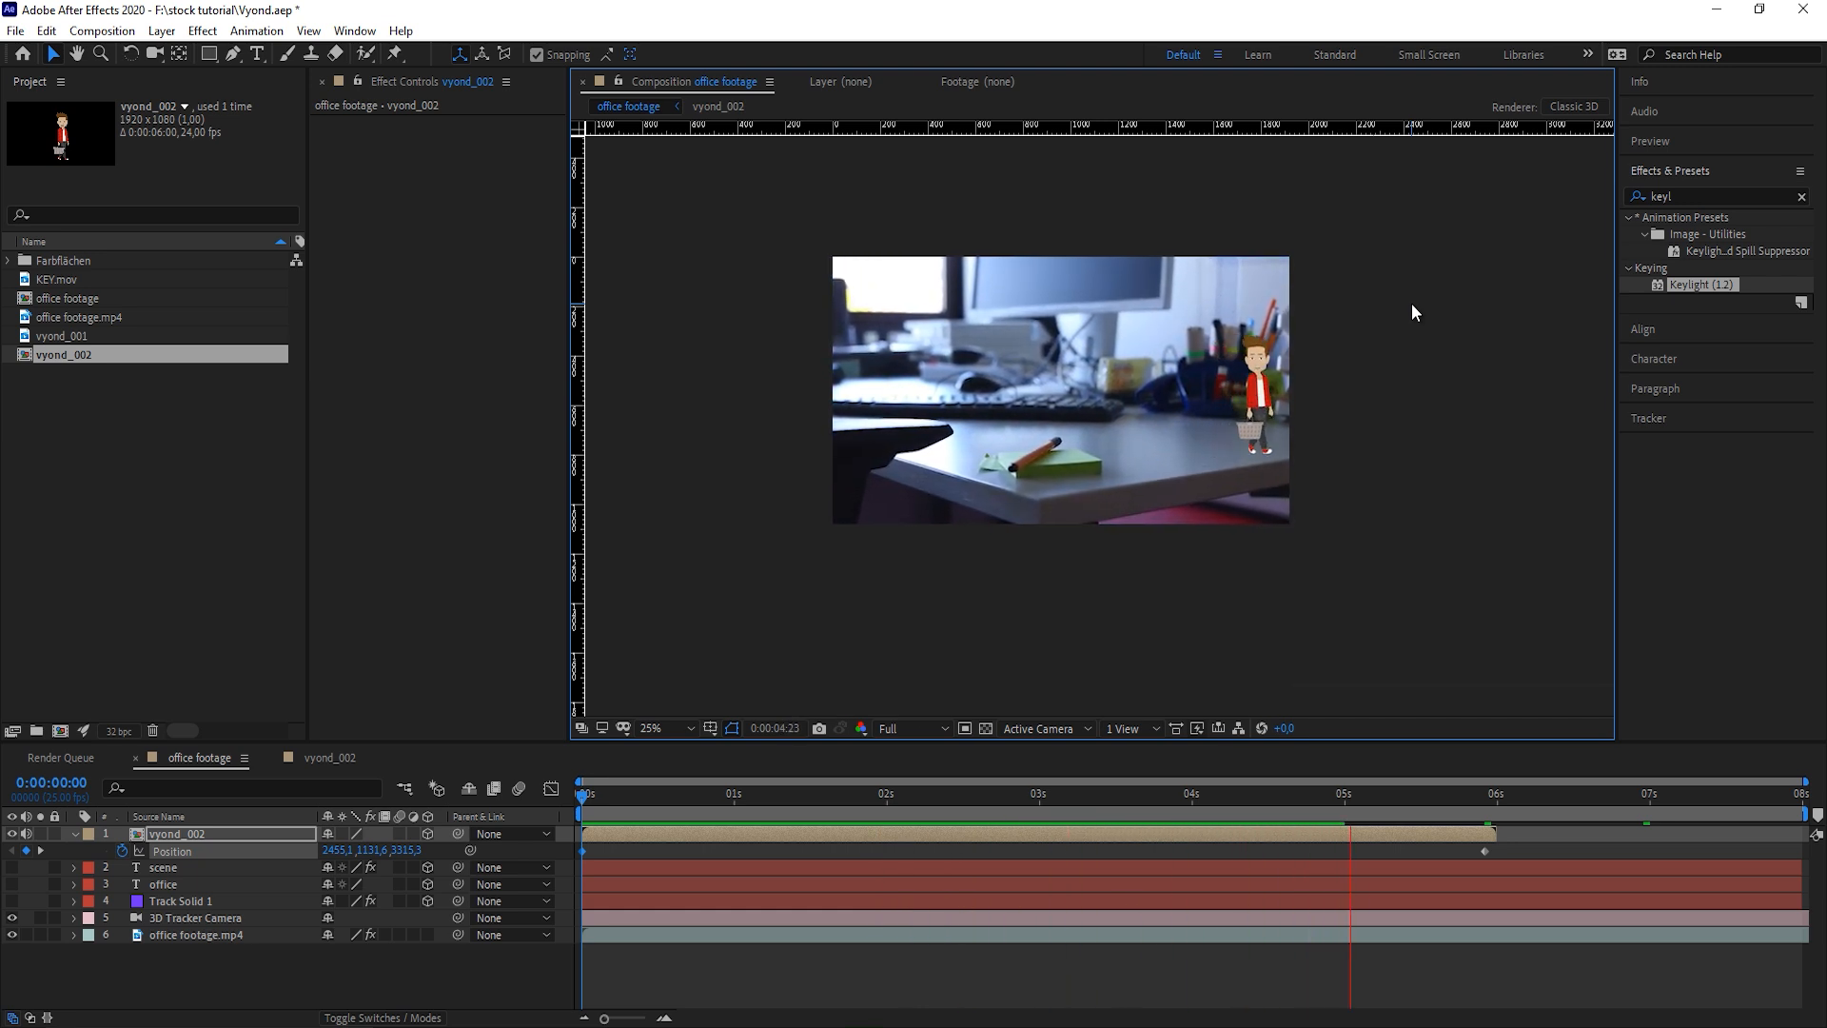
key(space)
click(1493, 804)
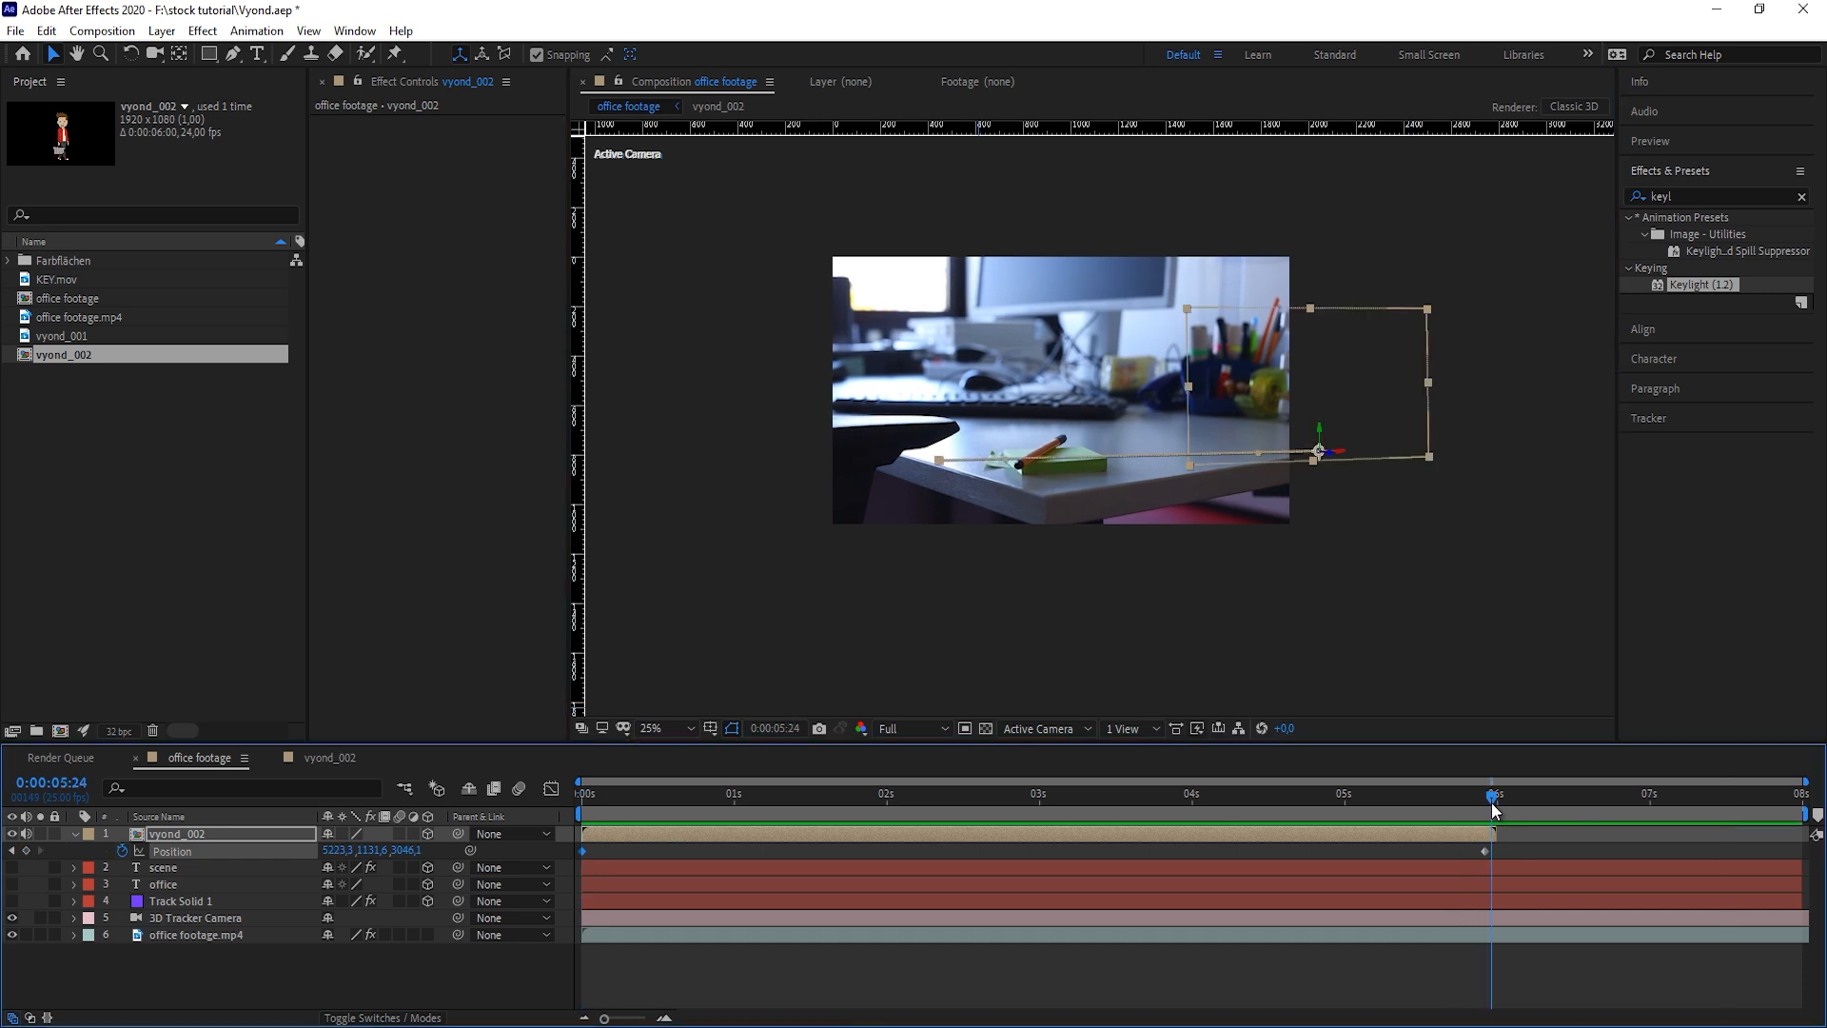
key(space)
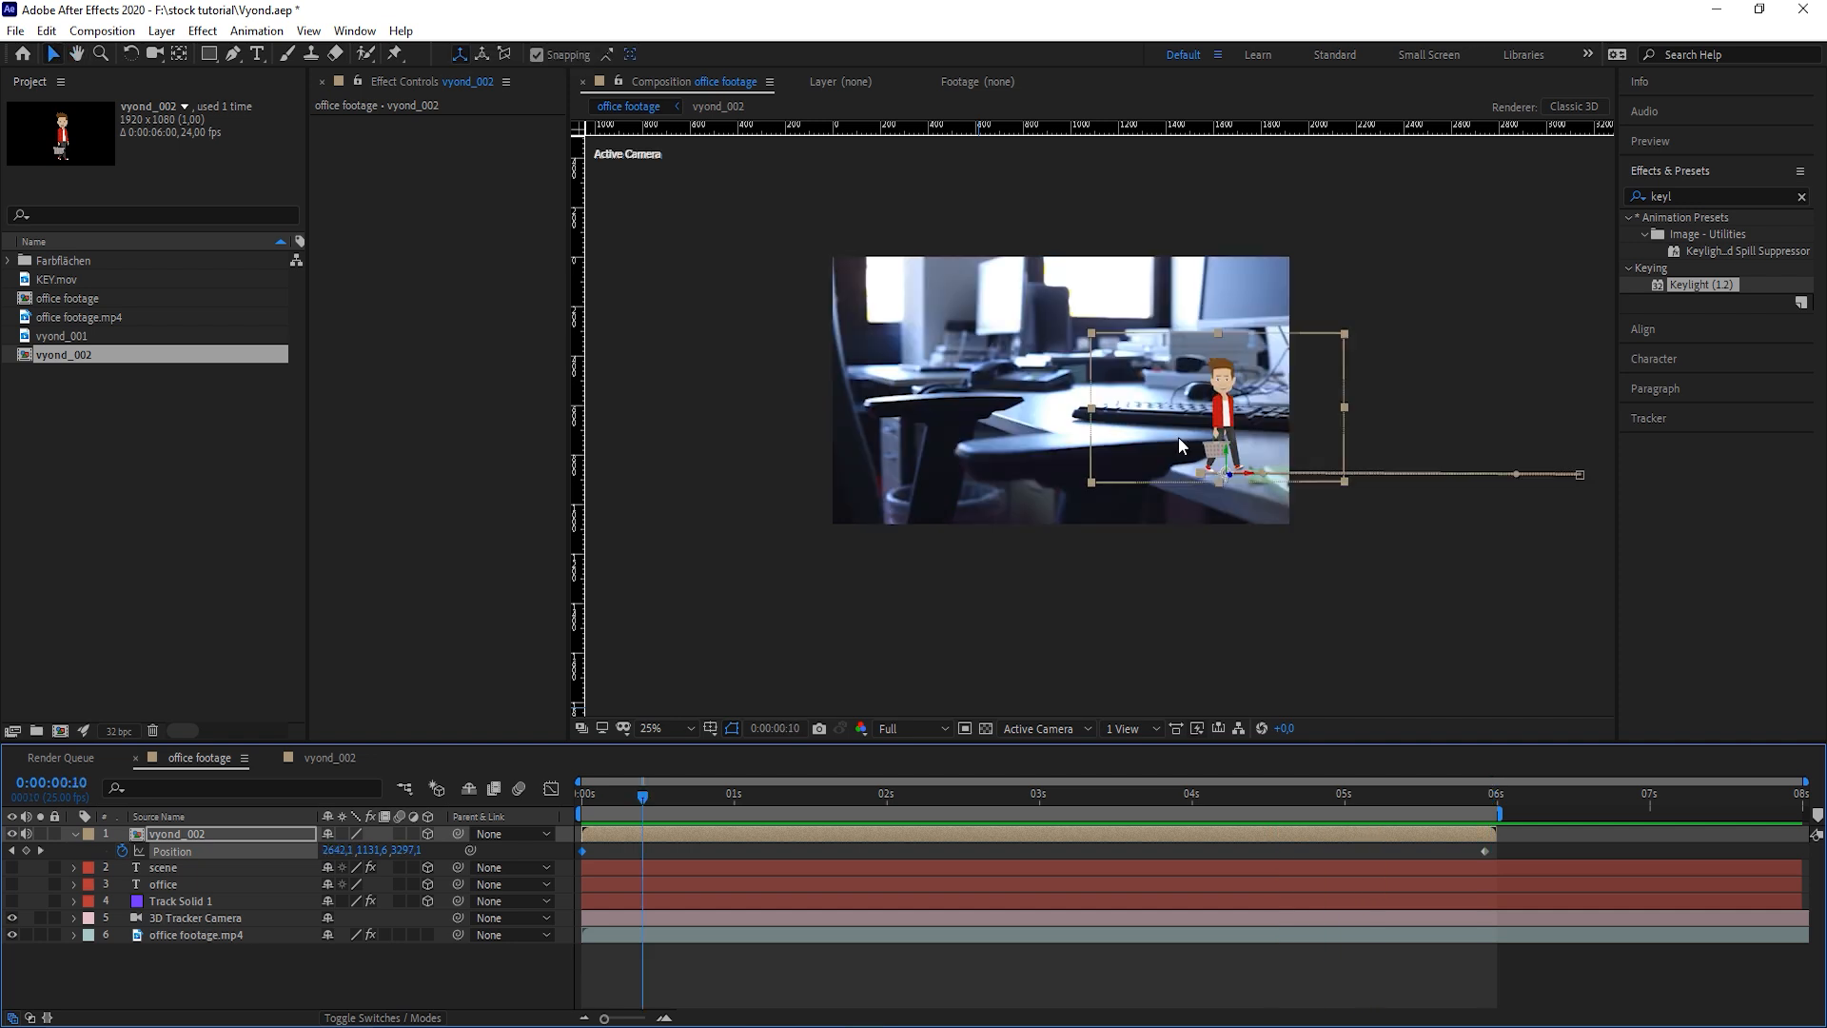
At 0:00:00:00, duplicate the office footage.mp4 layer and place the copy above all other layers
scroll(1160, 464, up, 2)
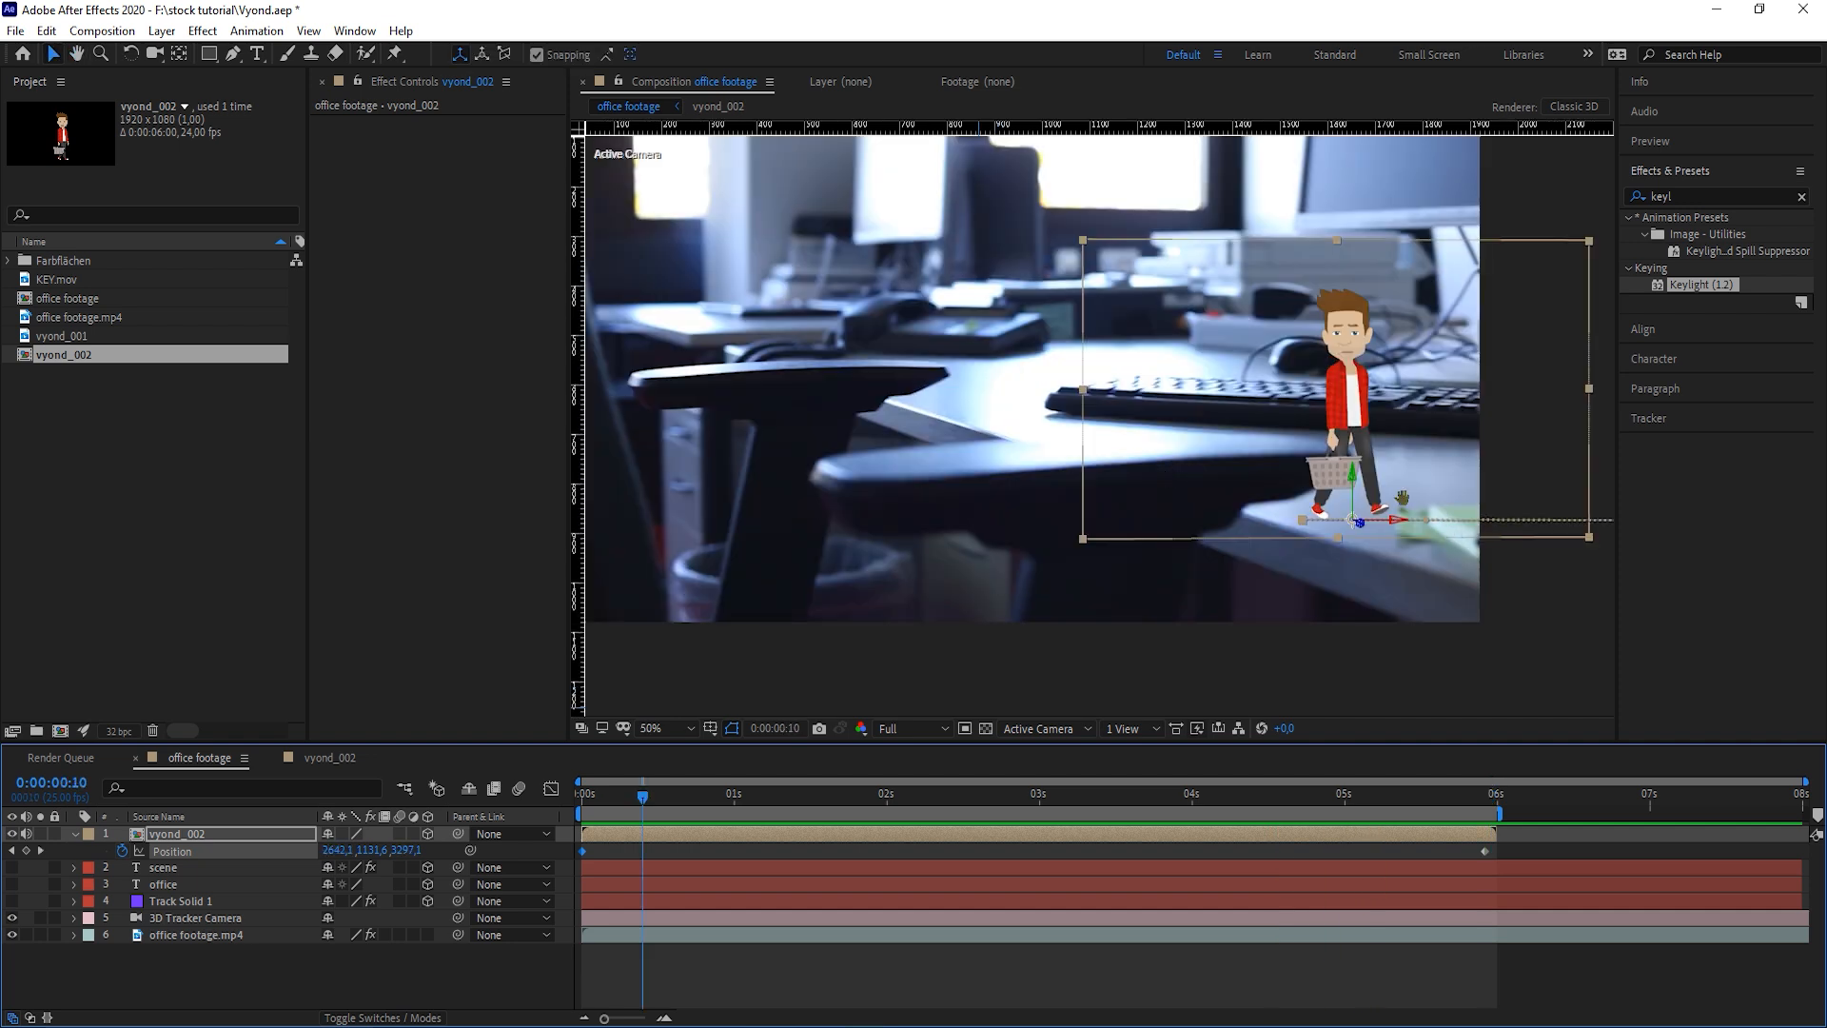
drag(1401, 497, 1185, 535)
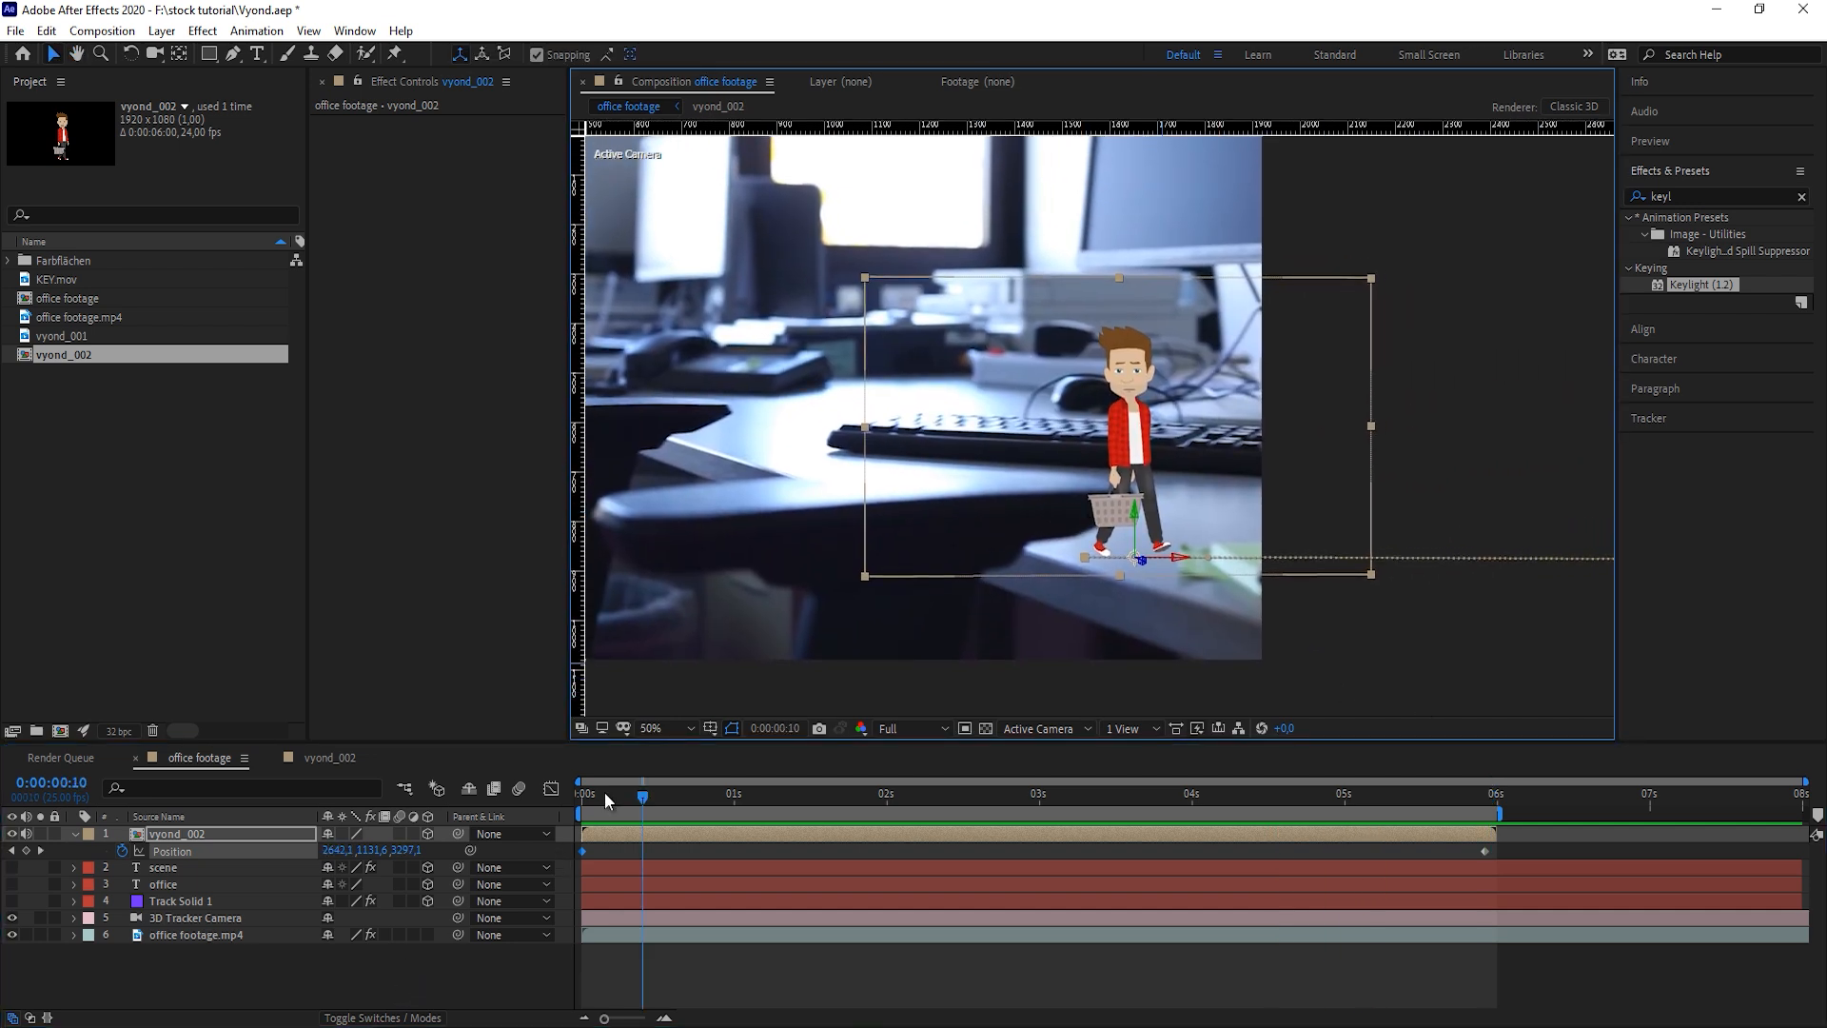
drag(606, 802, 537, 807)
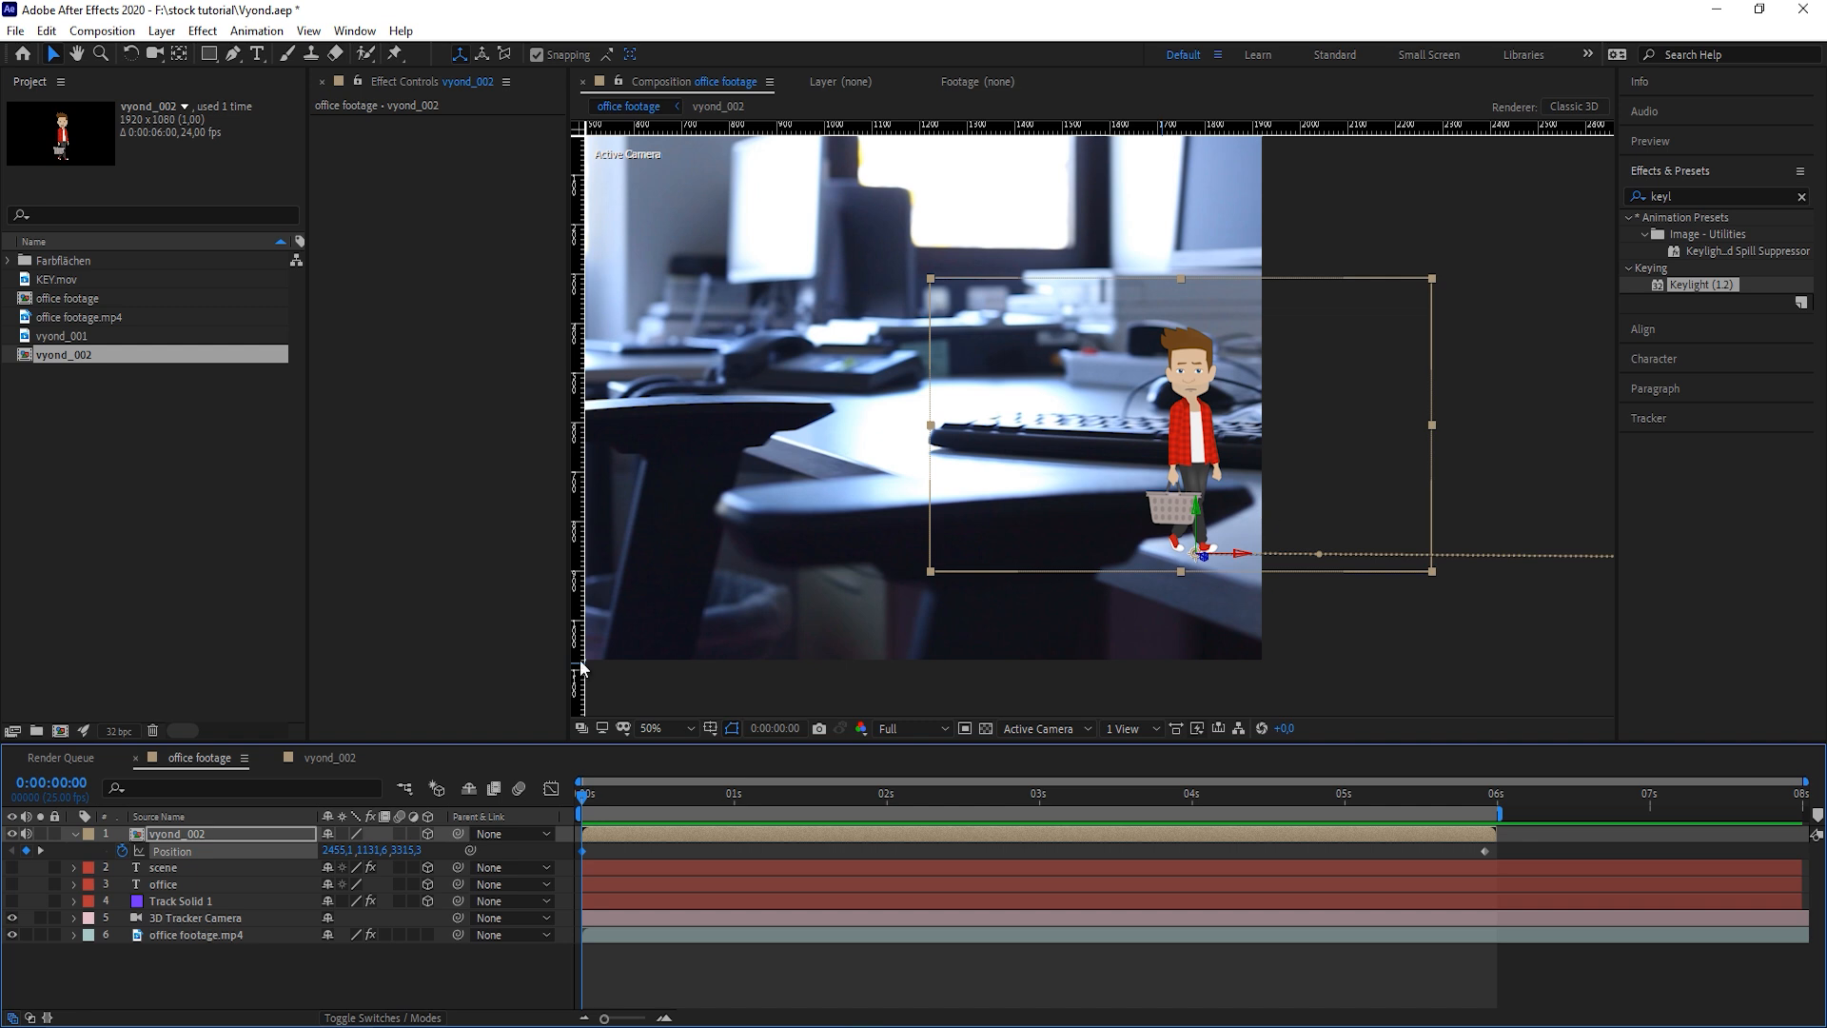
key(g)
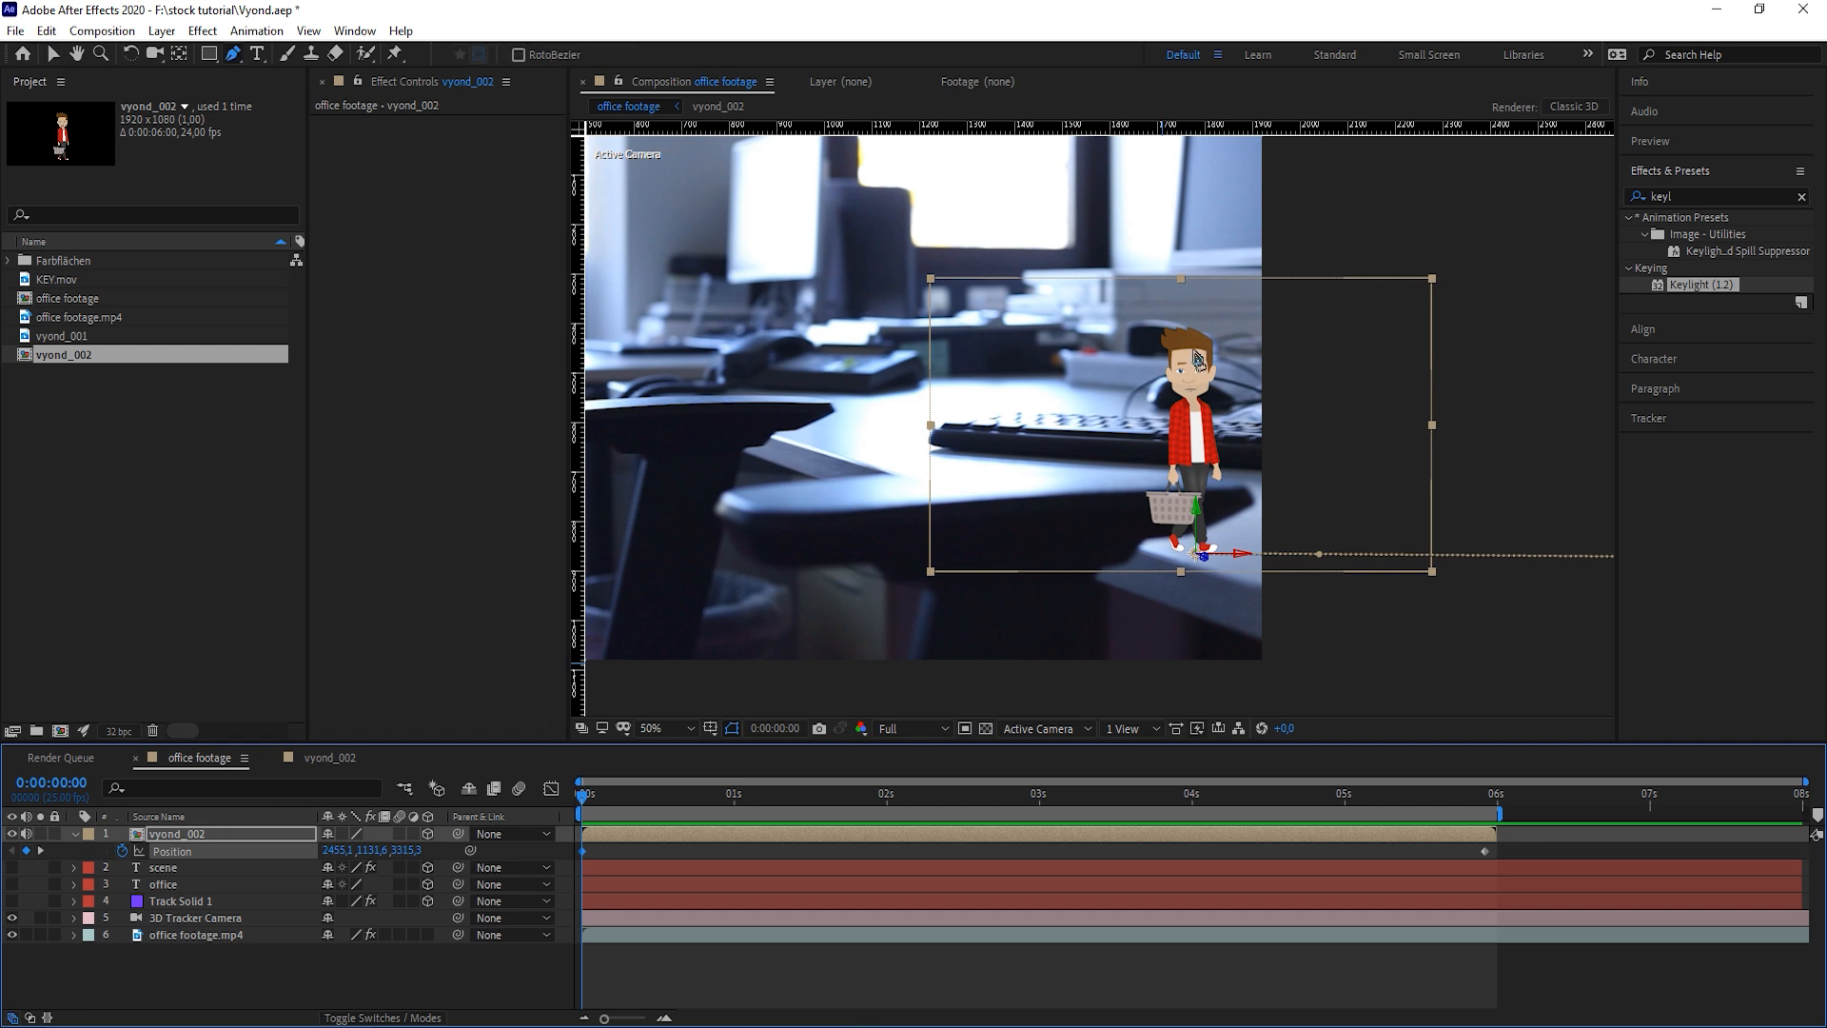
click(198, 935)
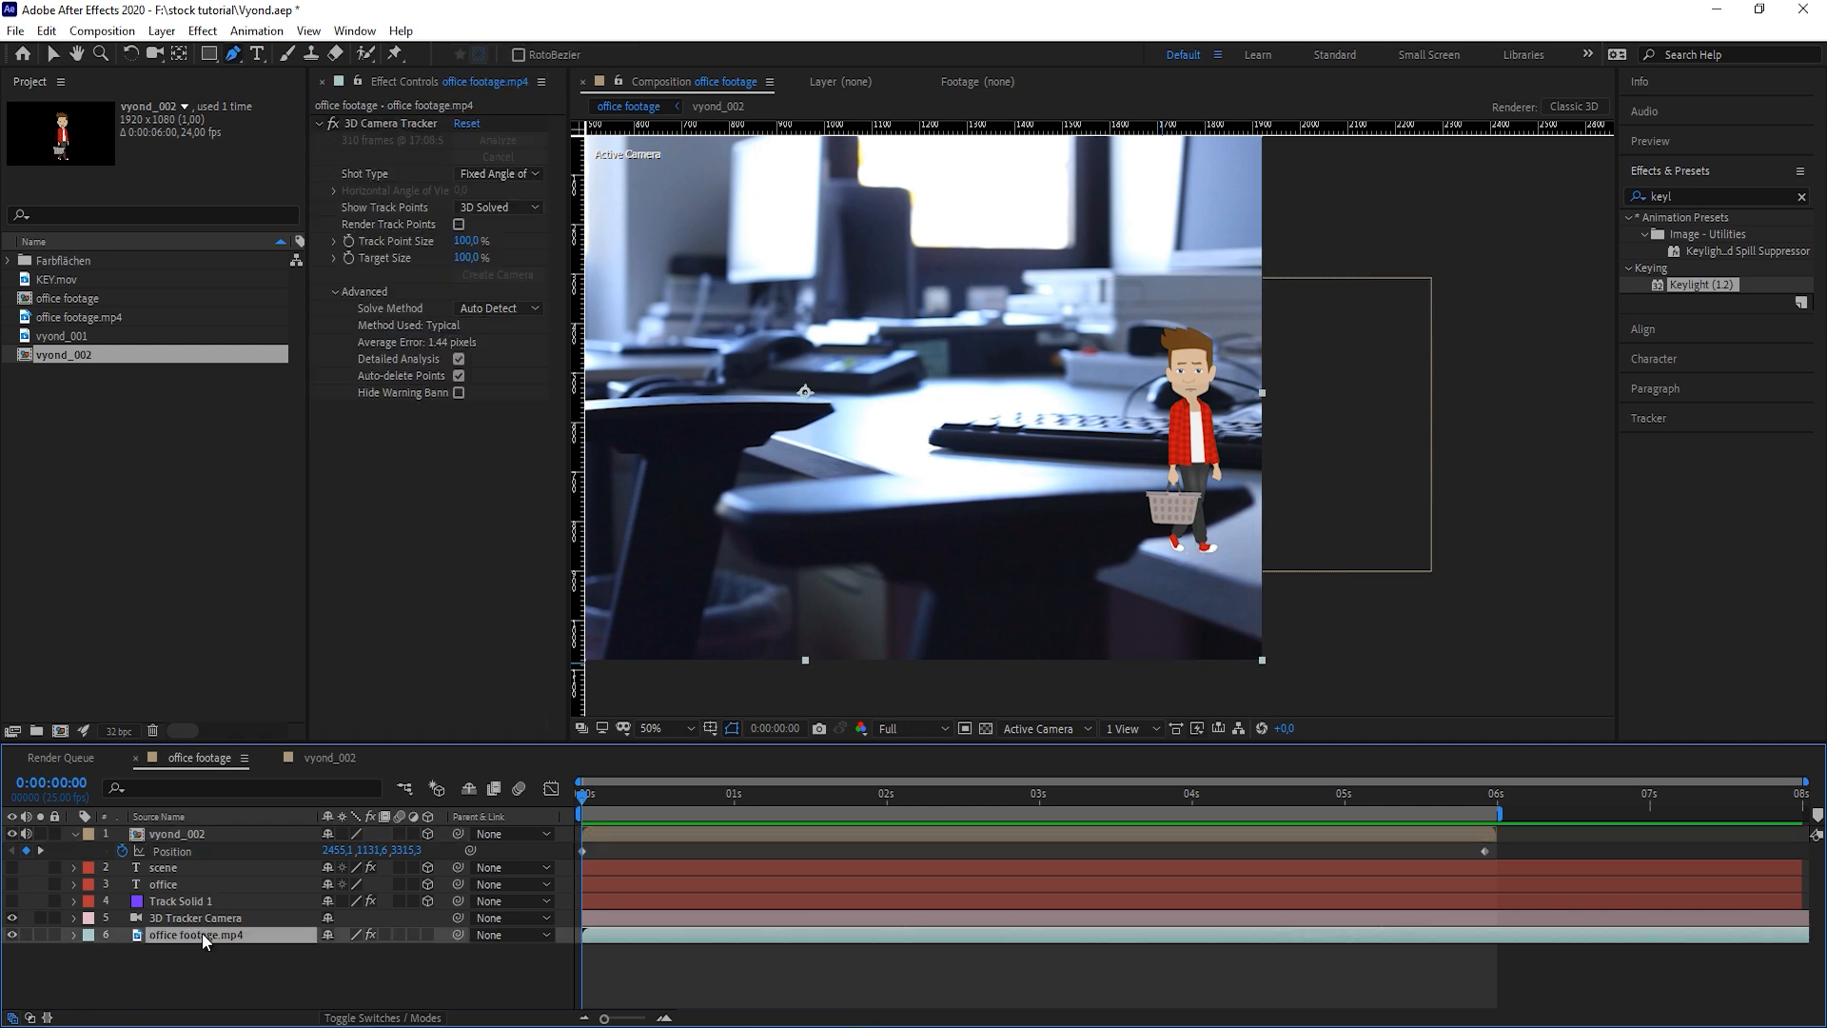
key(ctrl+d)
drag(198, 936, 198, 828)
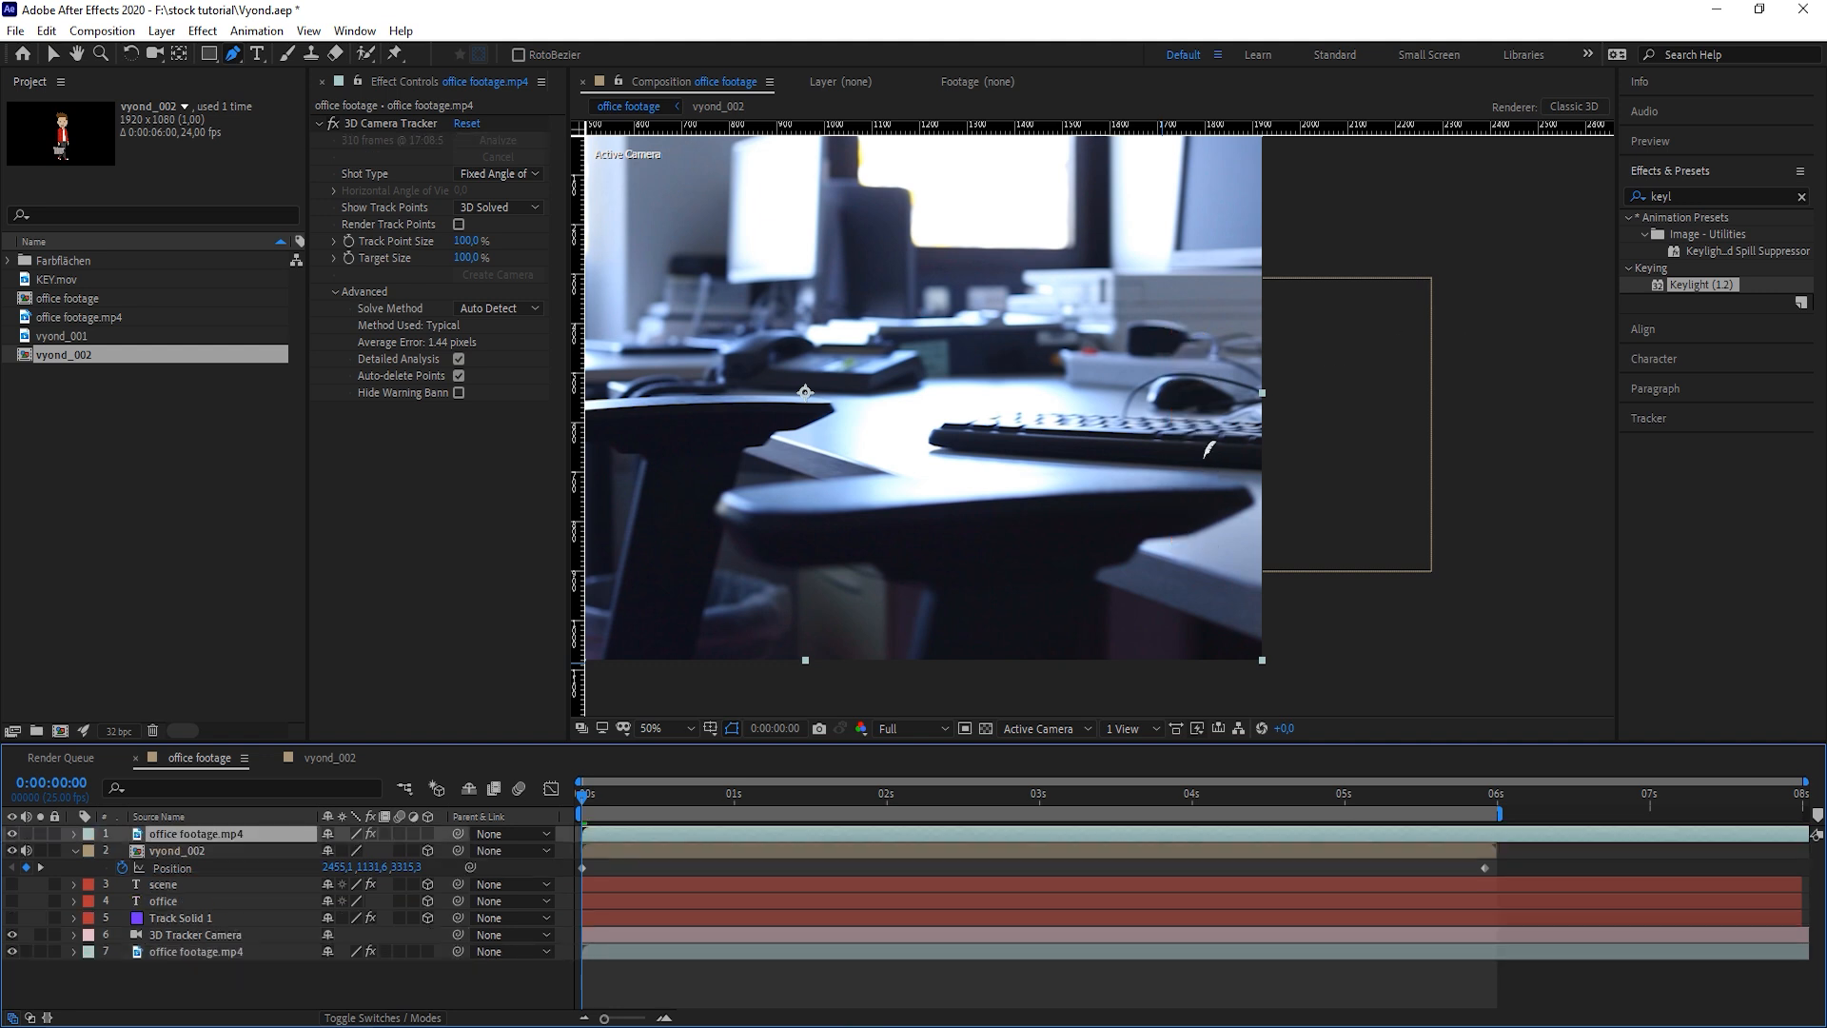
Draw a closed Pen mask around the front chair armrest's tip on the top footage copy
key(g)
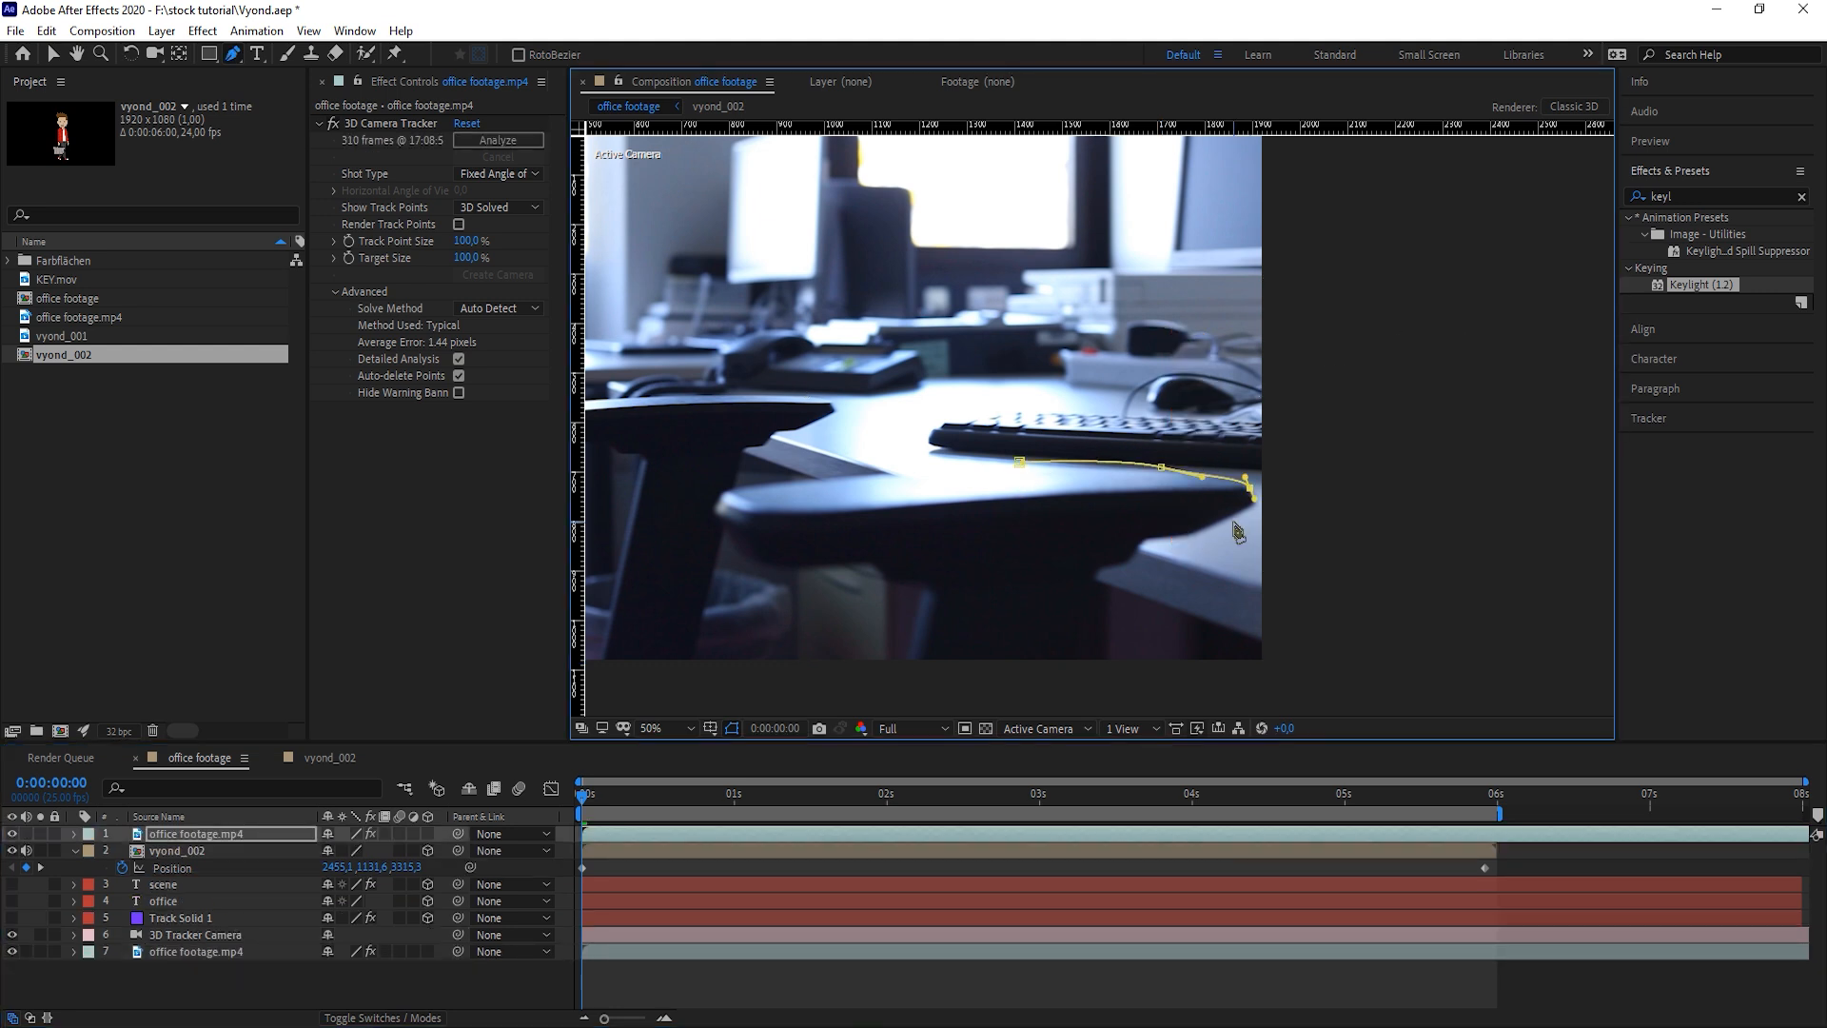
drag(1231, 513, 1211, 529)
click(1139, 539)
click(1019, 506)
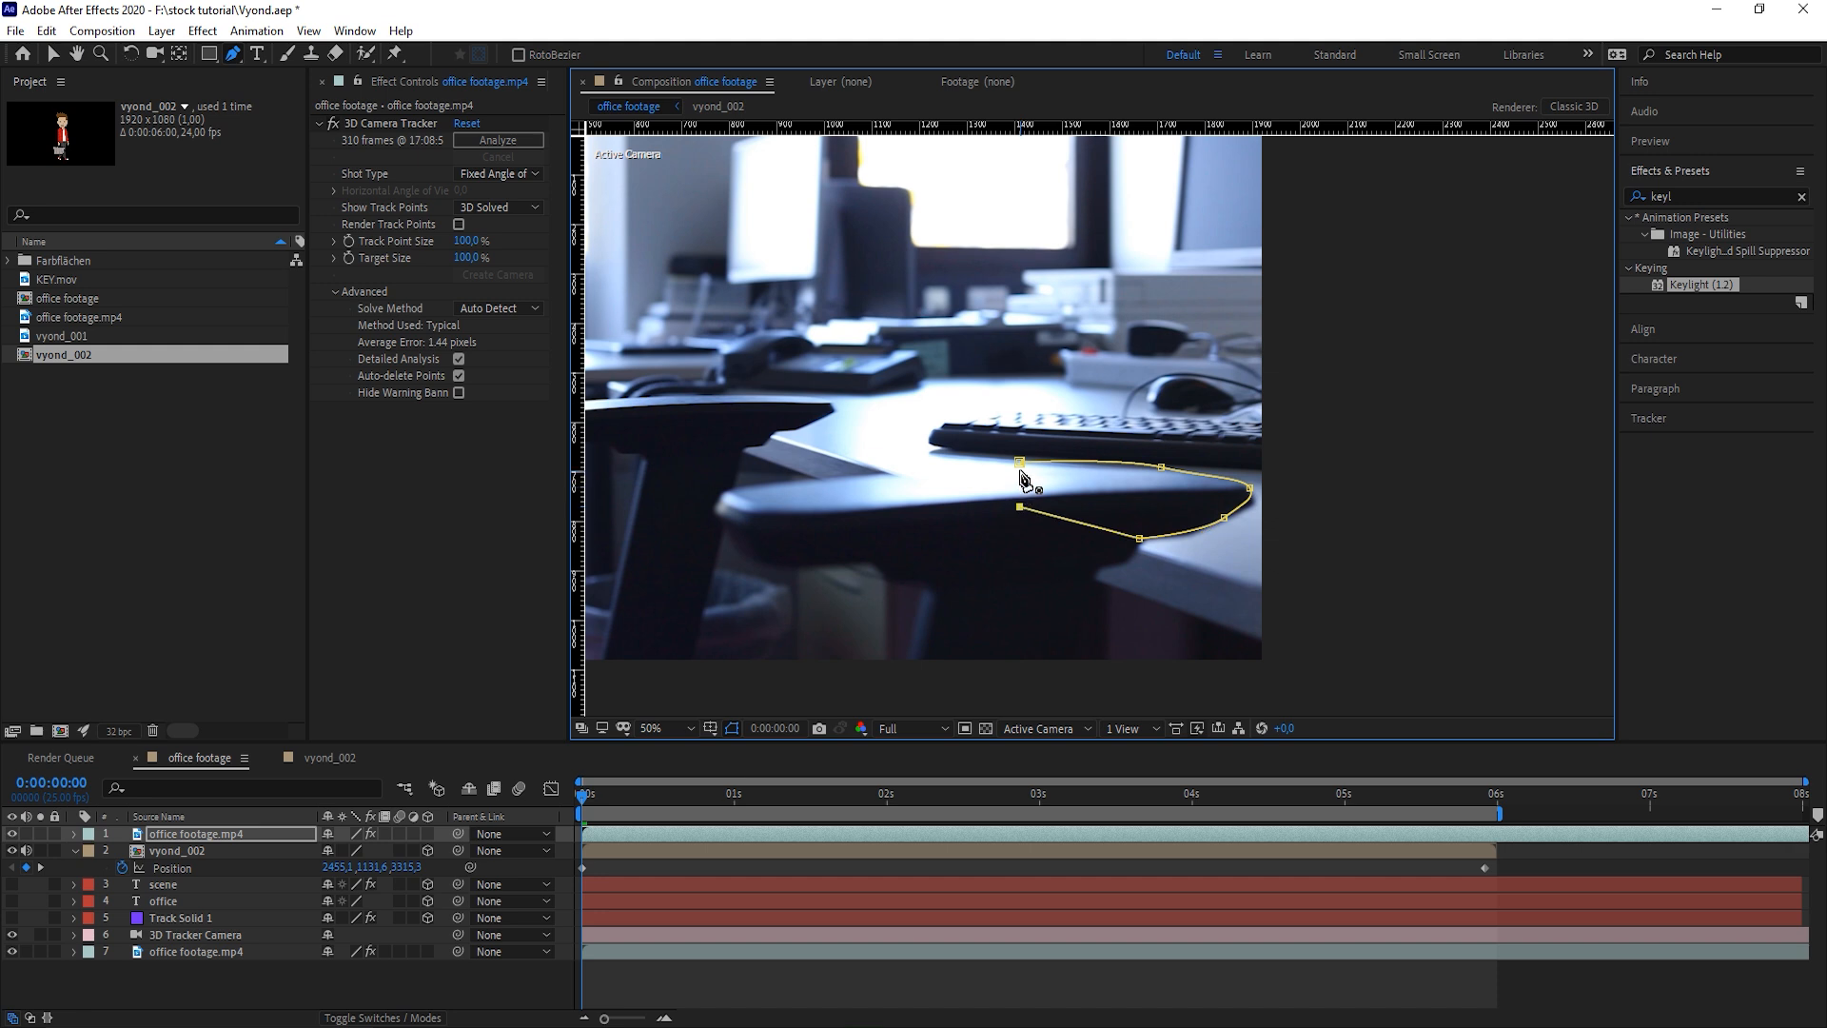
click(1019, 464)
key(v)
scroll(820, 614, right, 3)
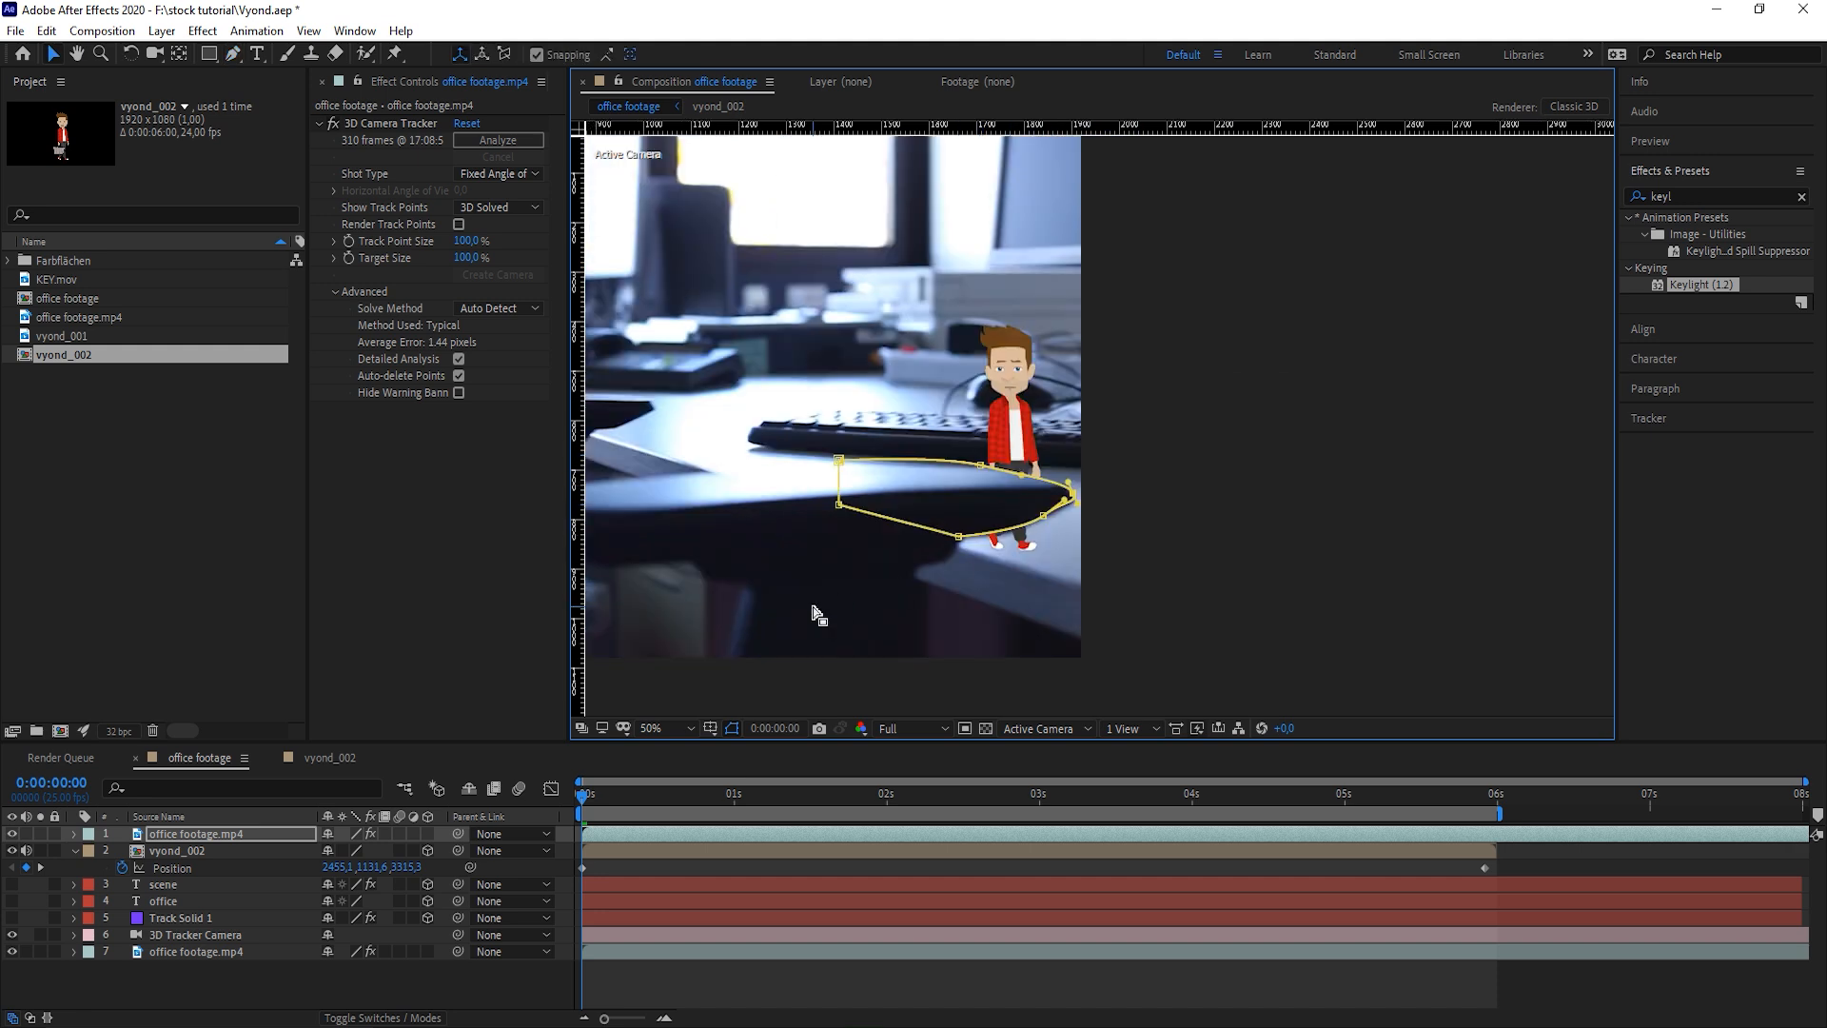
Keyframe the armrest mask's path to follow the armrest at 0:00:00:18 and 0:00:01:00, moving it out of frame at 0:00:01:03
key(m)
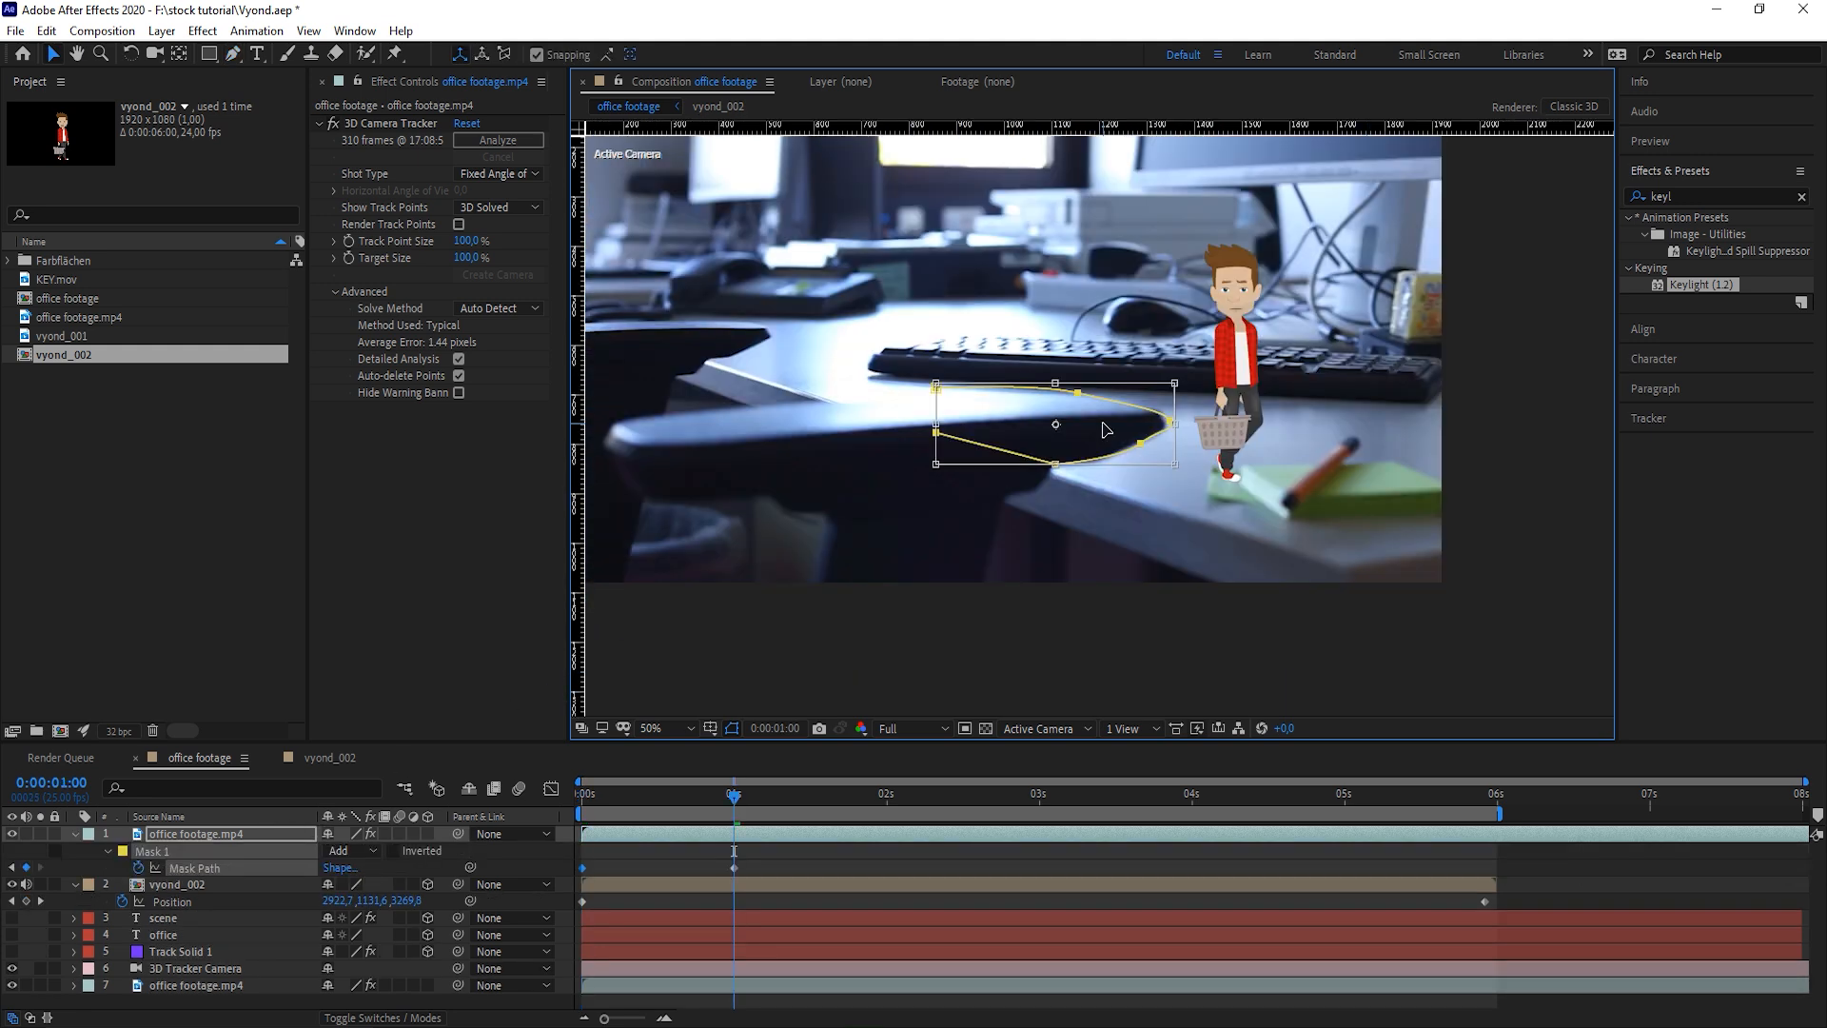
drag(1006, 798, 752, 809)
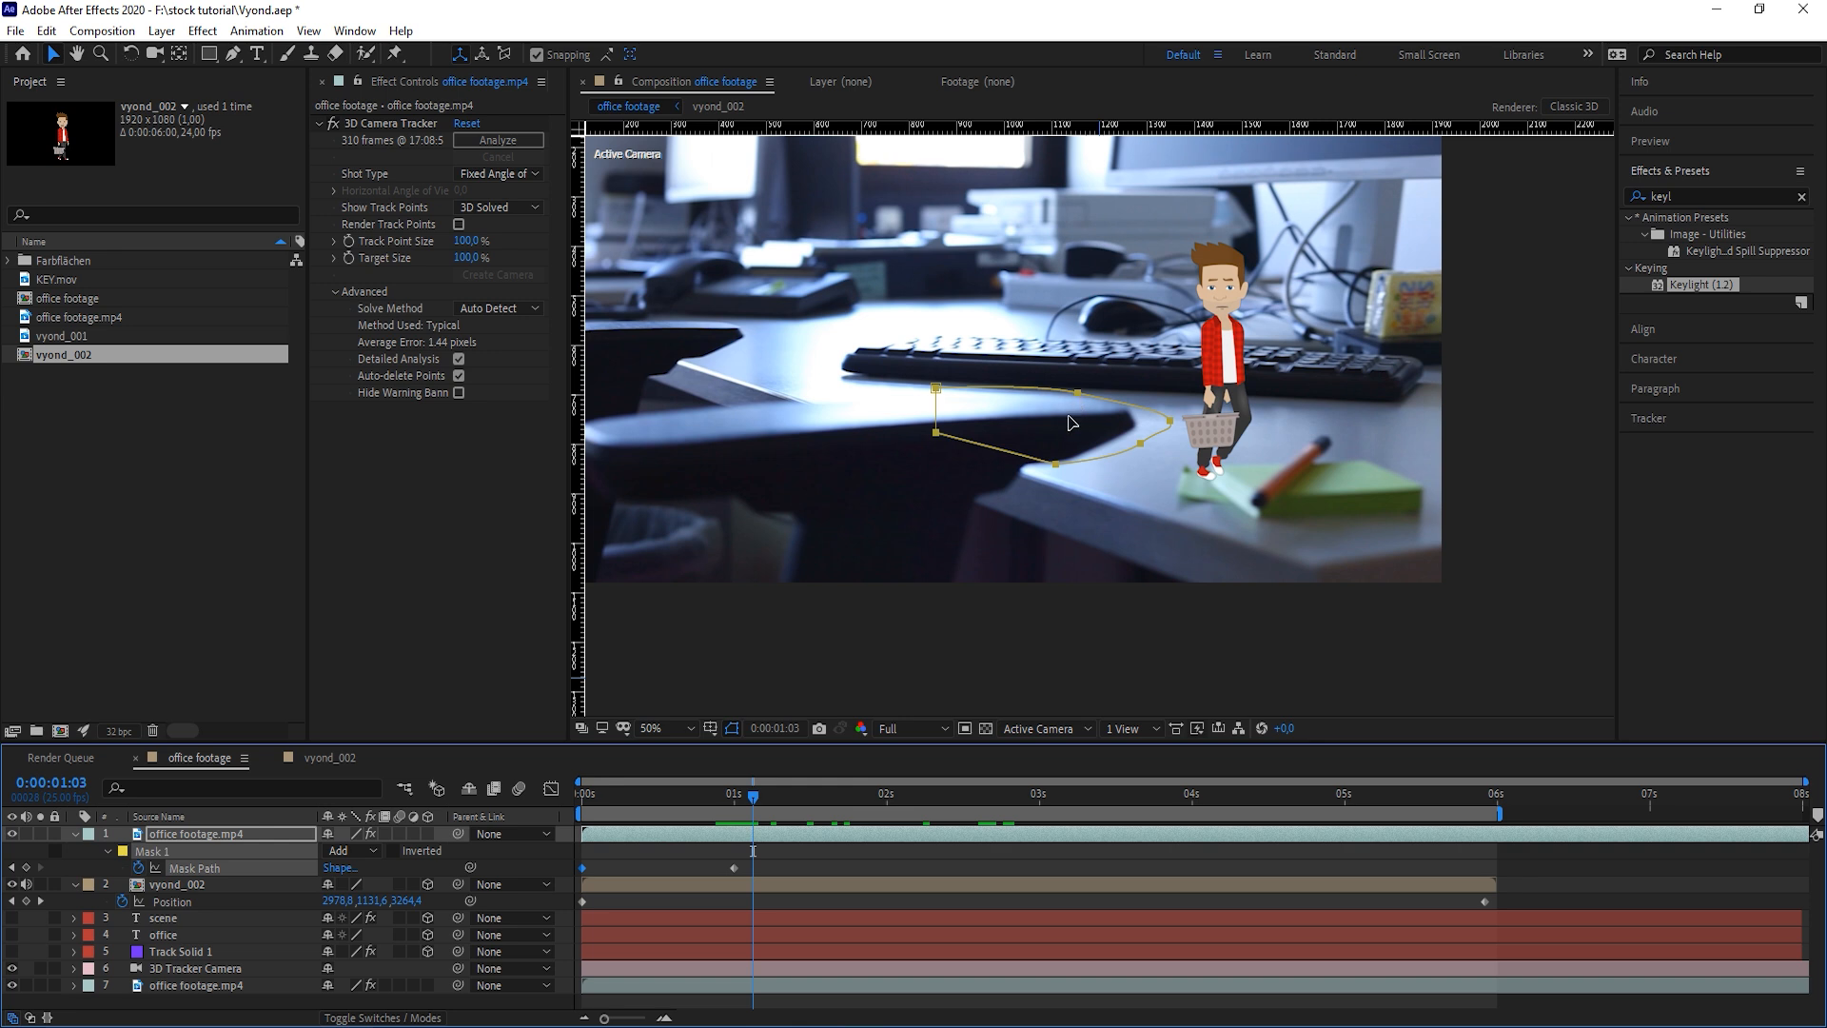
drag(1071, 423, 935, 626)
key(space)
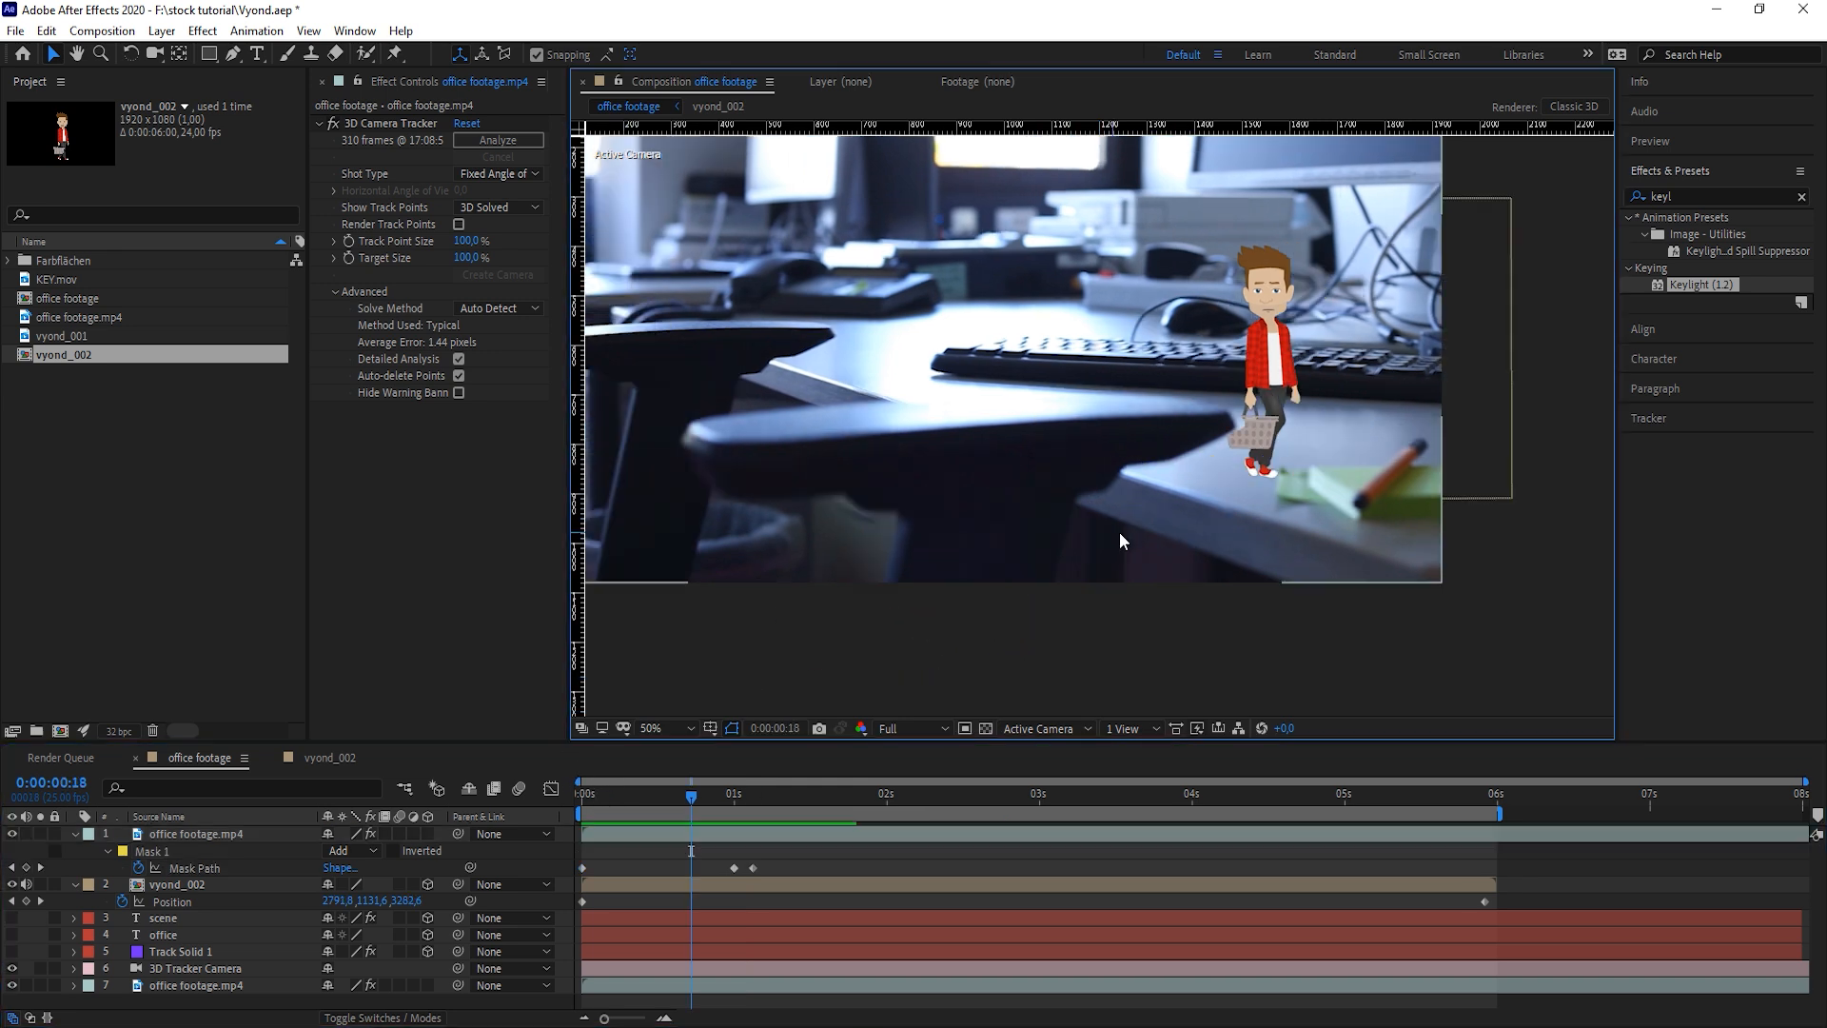
click(1120, 541)
drag(1245, 421, 1231, 420)
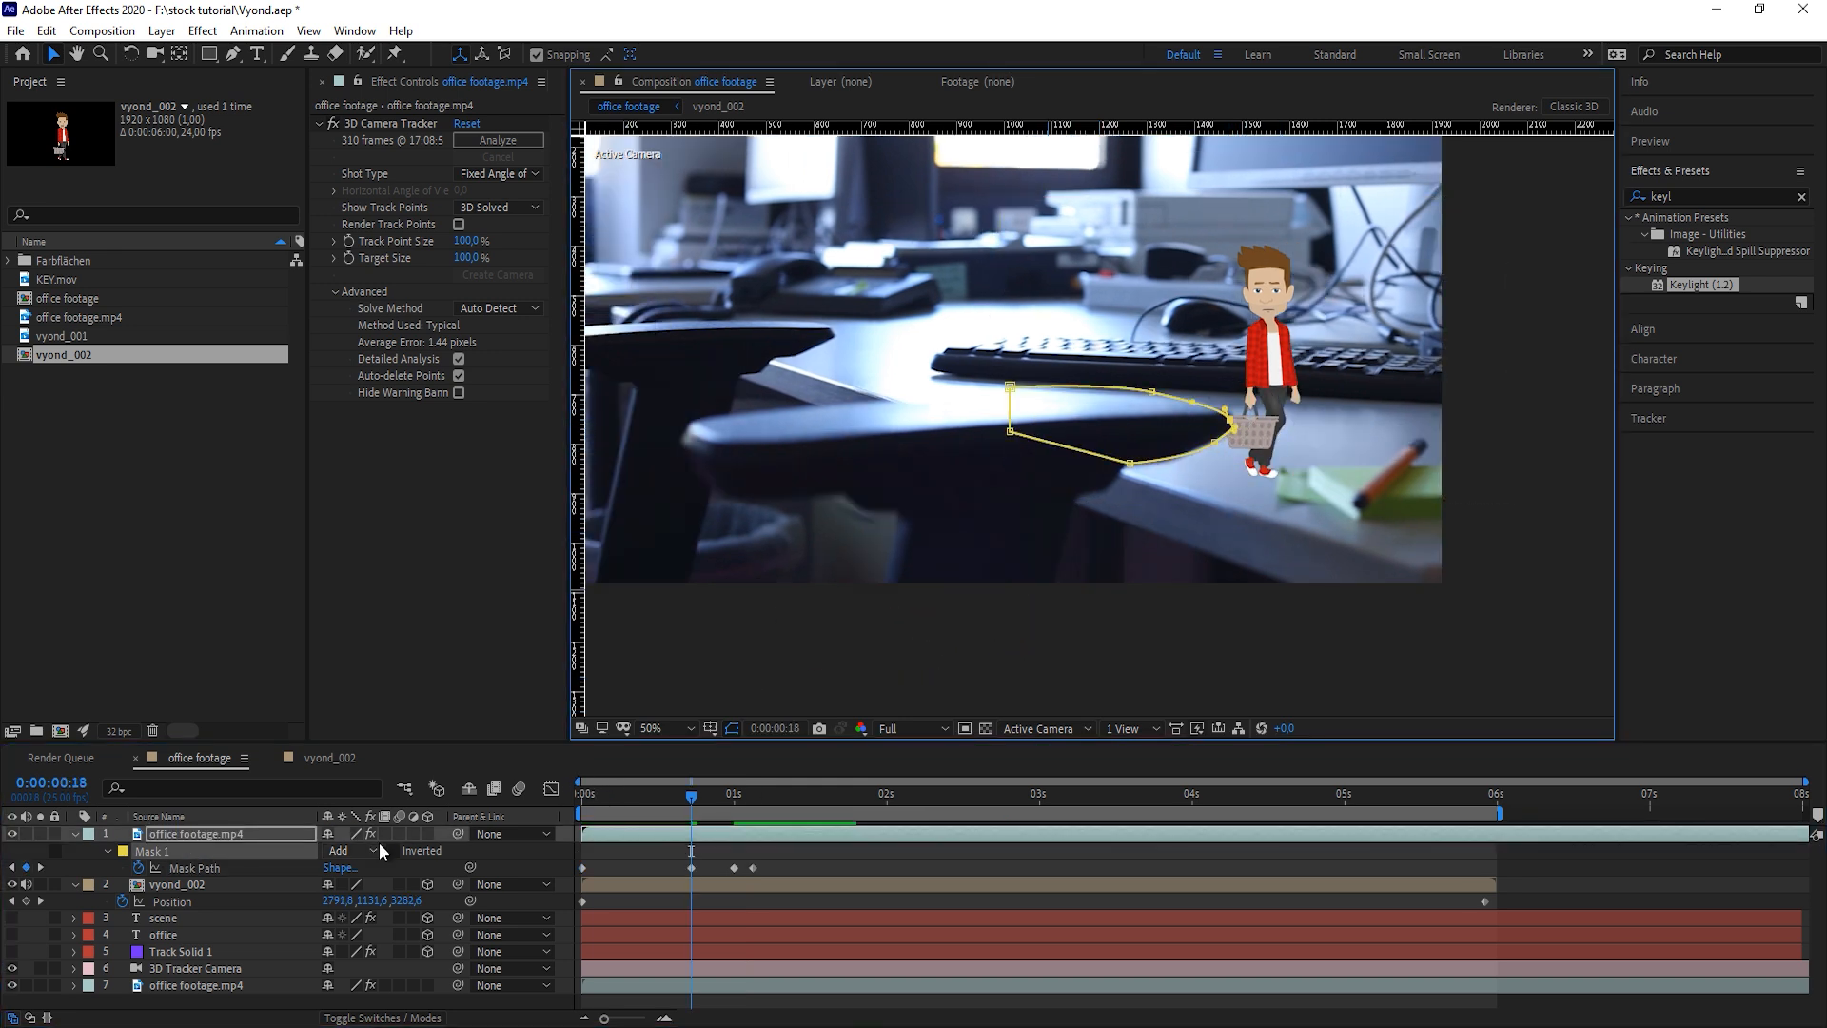
Feather the armrest mask by 12 pixels, keyframe its path at 0:00:00:09 and preview the walk
key(f)
click(369, 867)
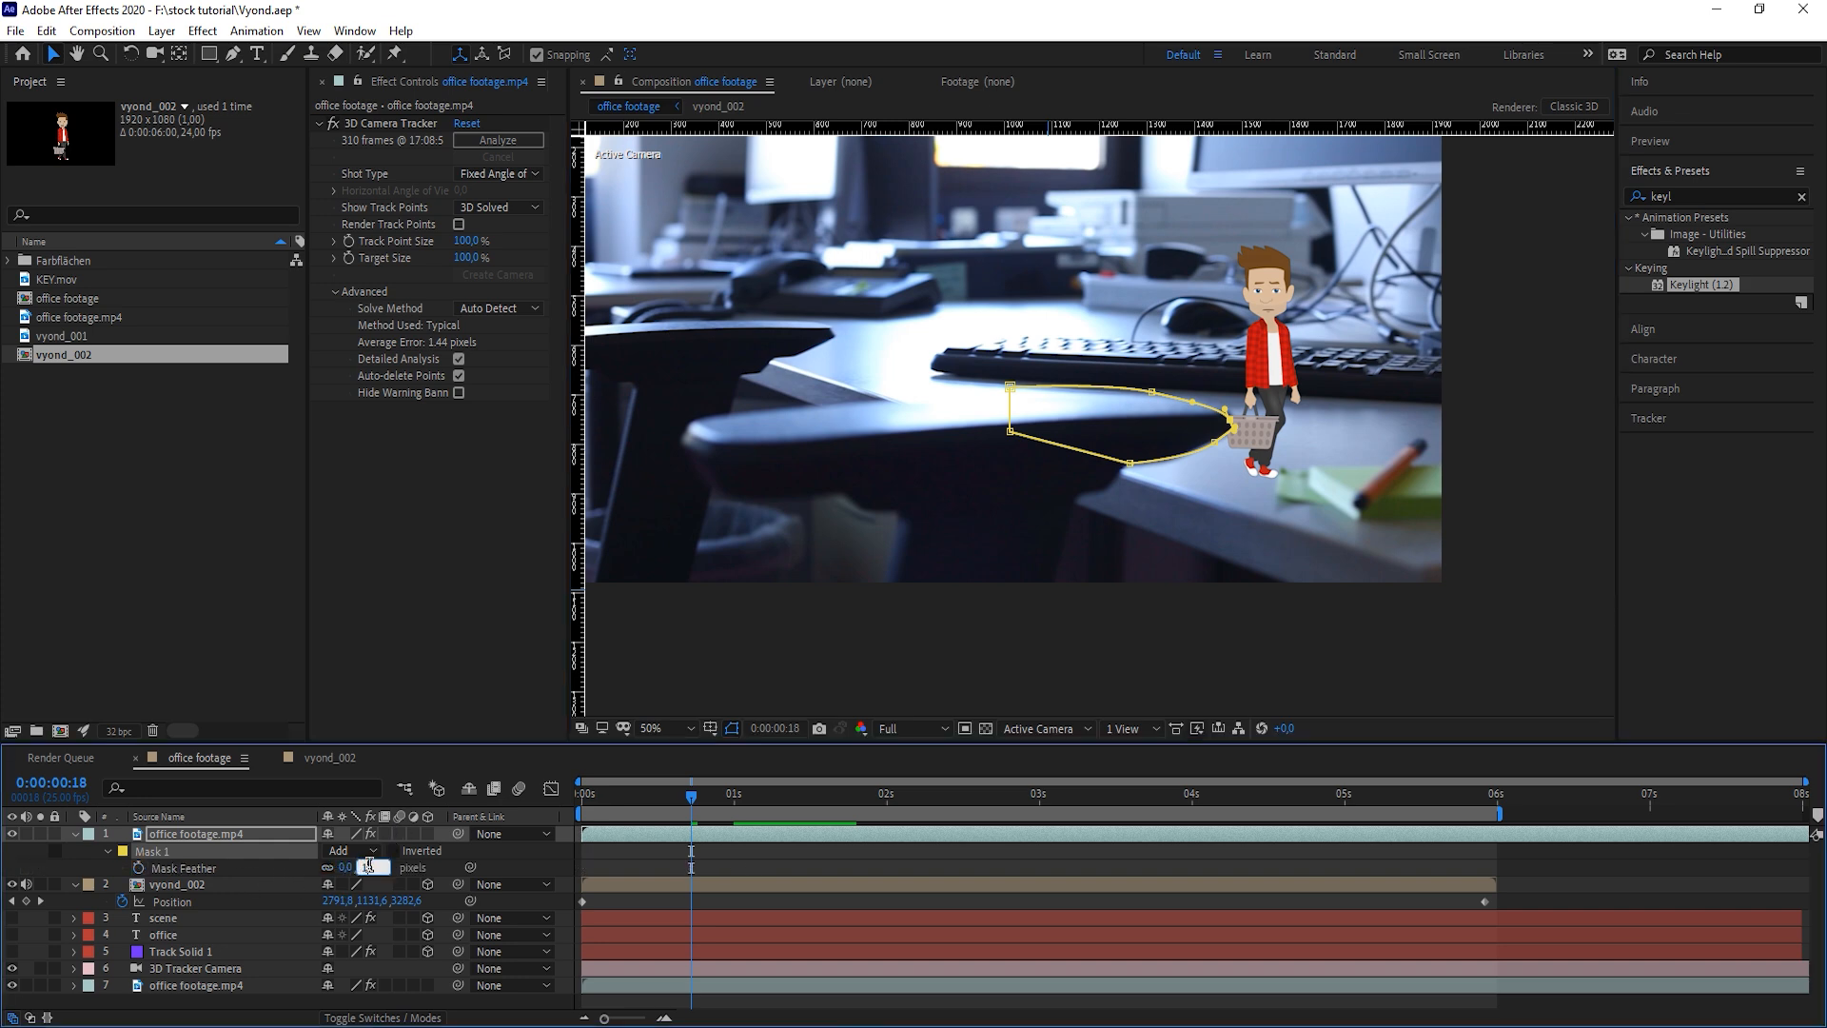
key(Return)
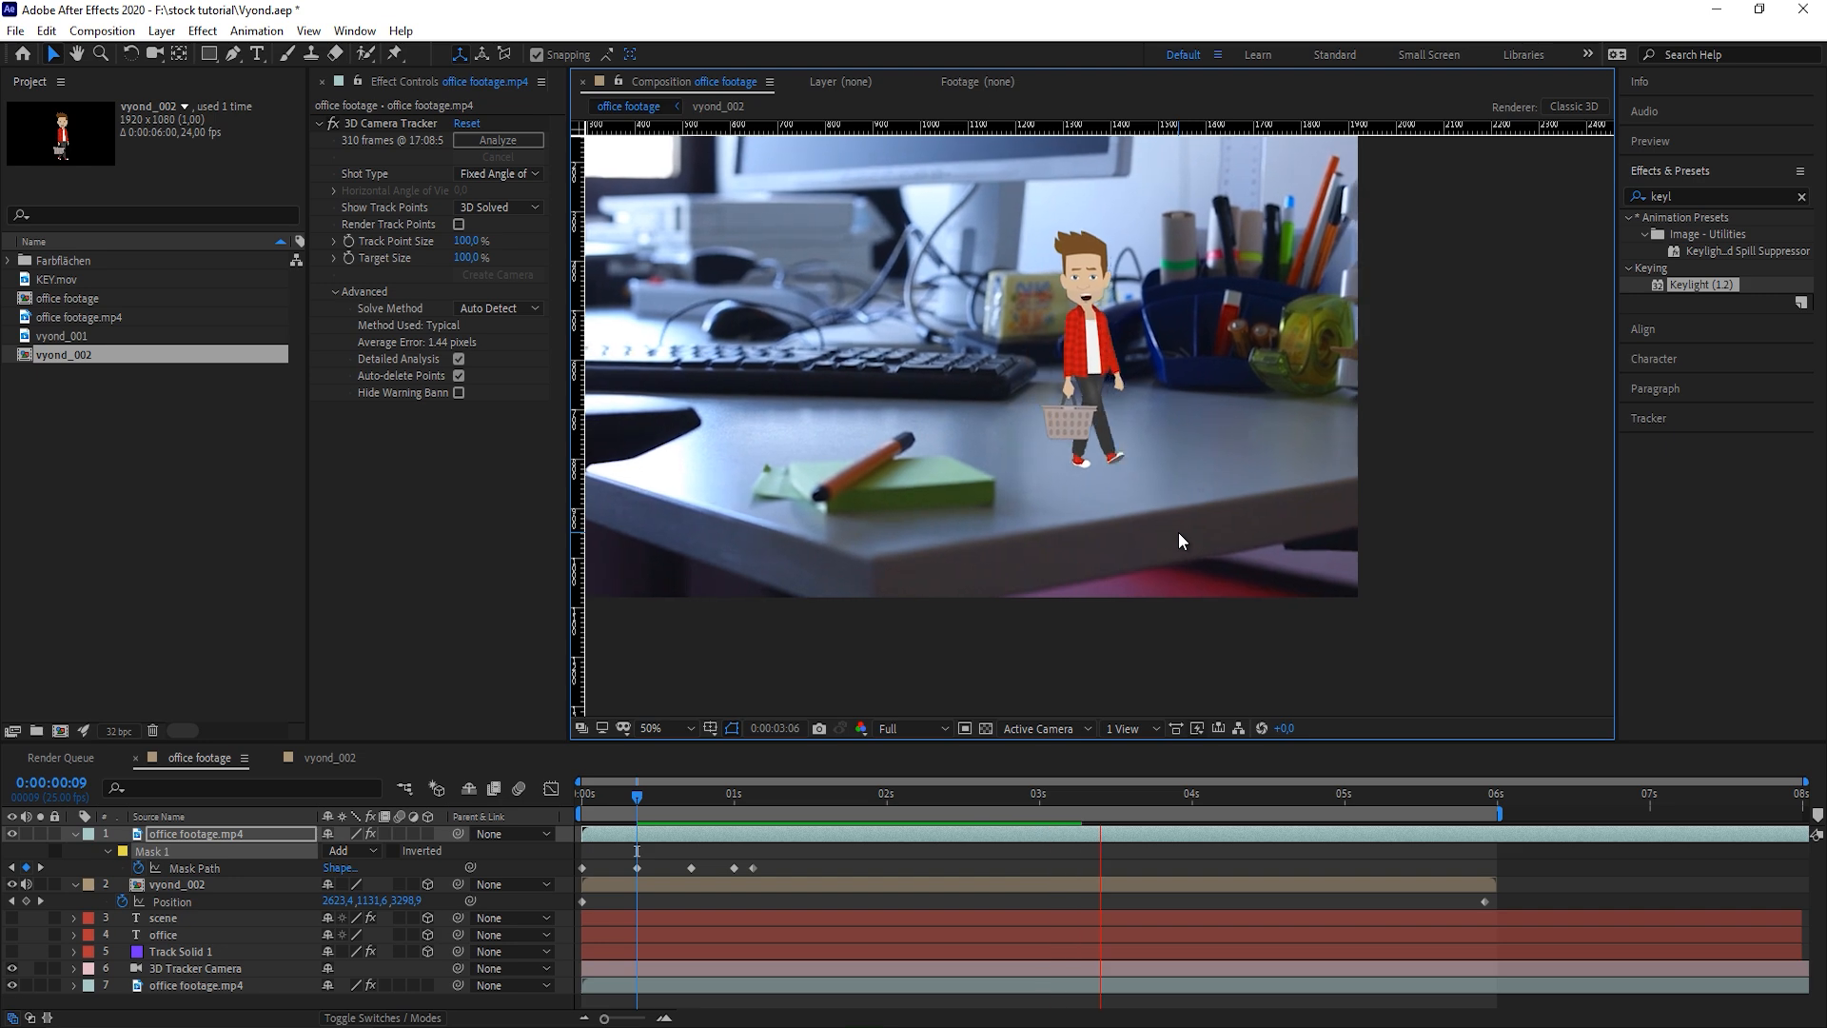
key(space)
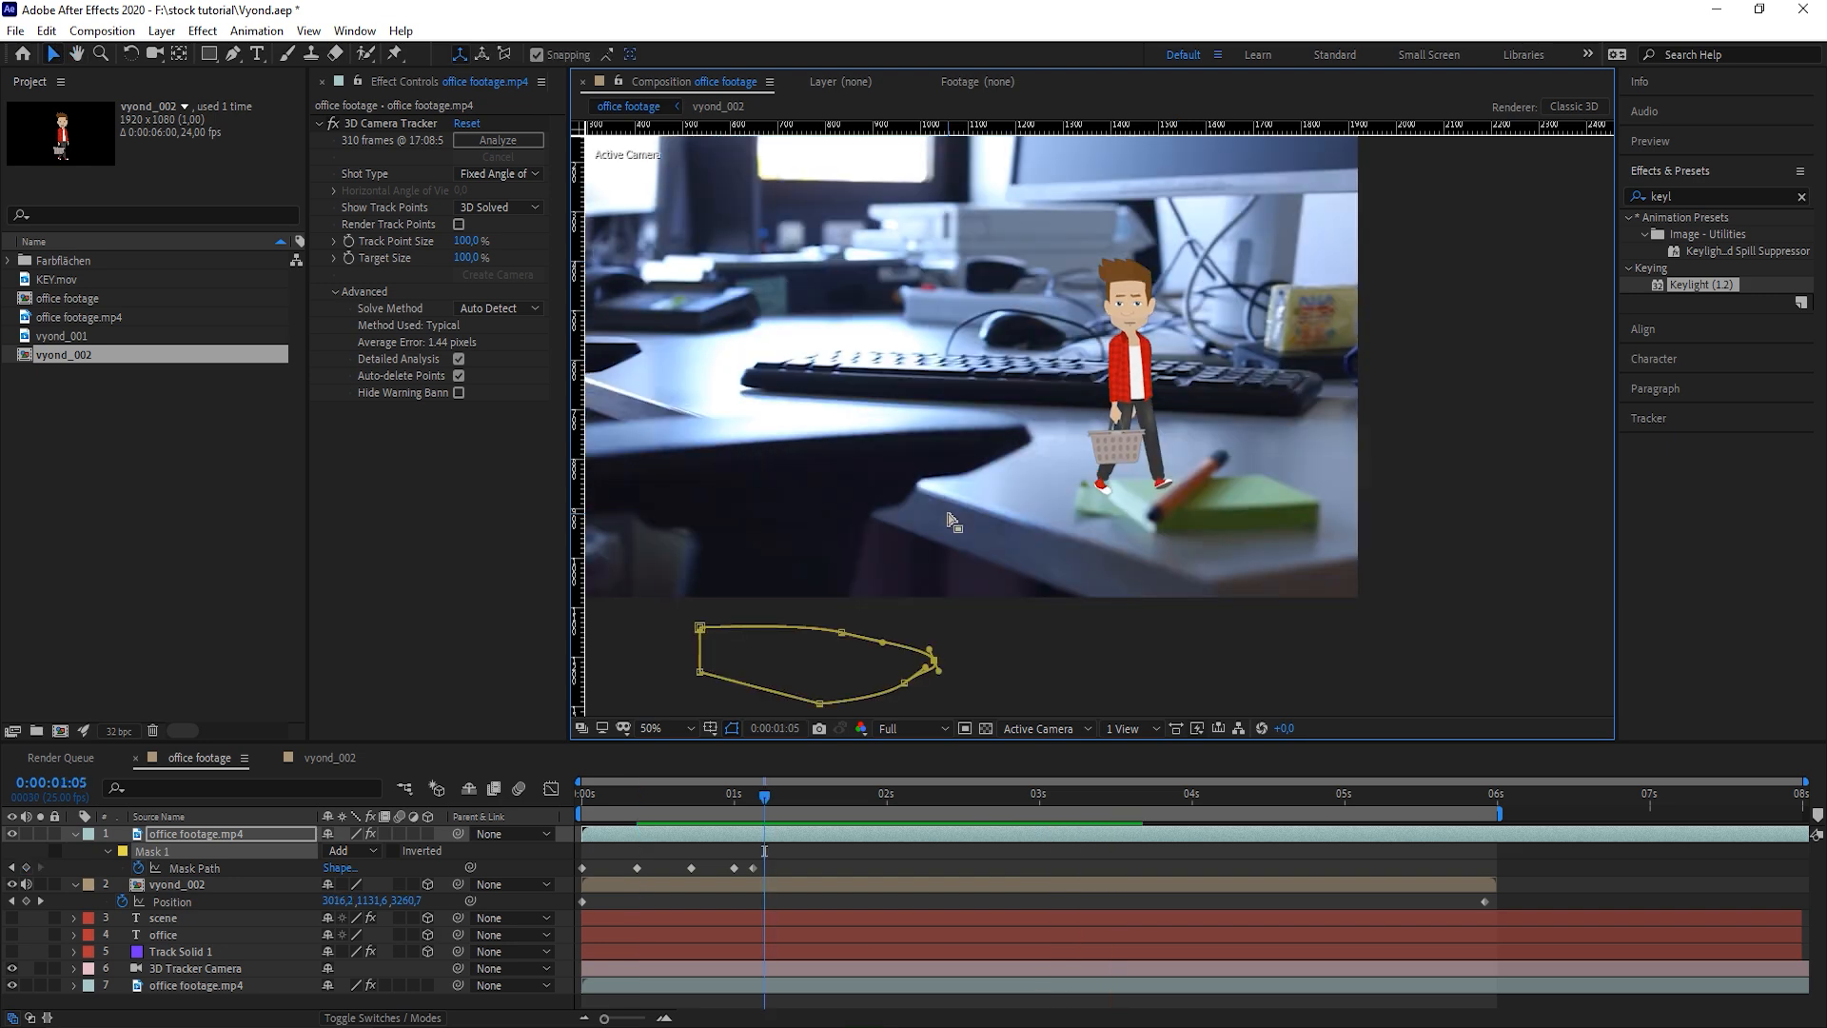
key(space)
At 0:00:01:05, draw a second closed mask around the green sticky notes and pen on the top footage copy
scroll(1289, 535, up, 1)
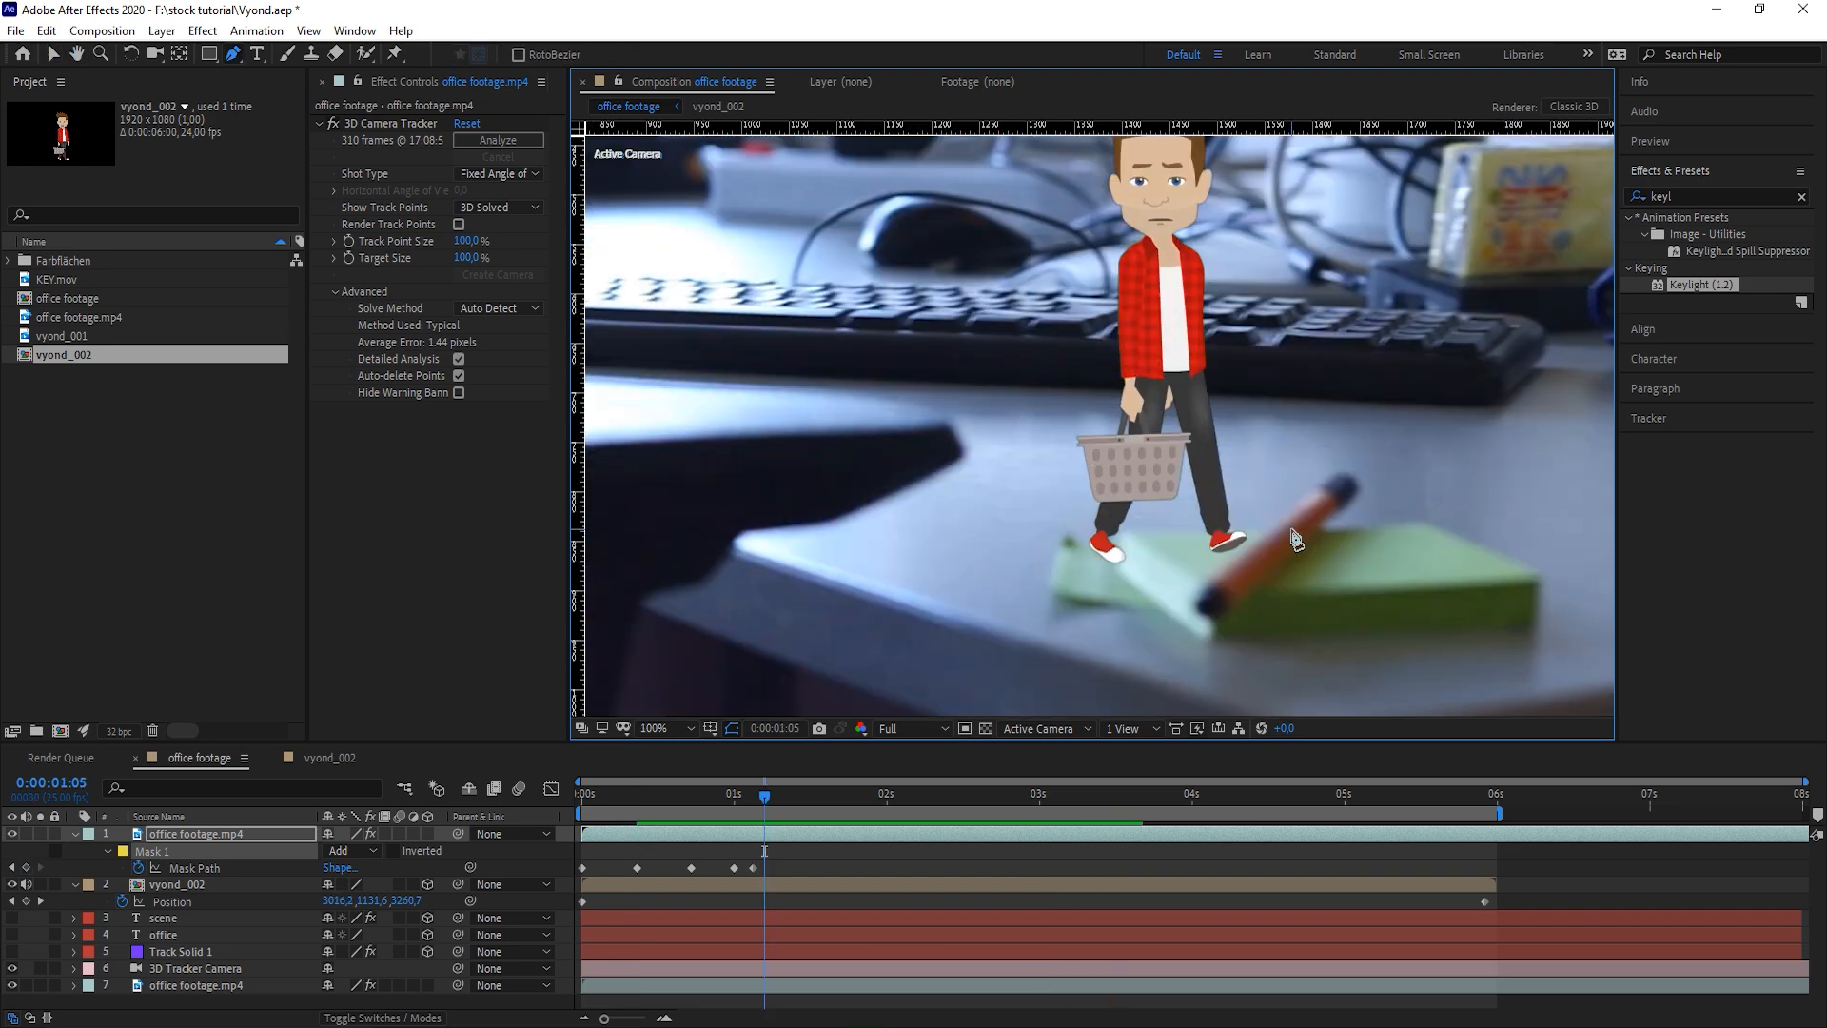
drag(1289, 535, 1106, 518)
click(890, 529)
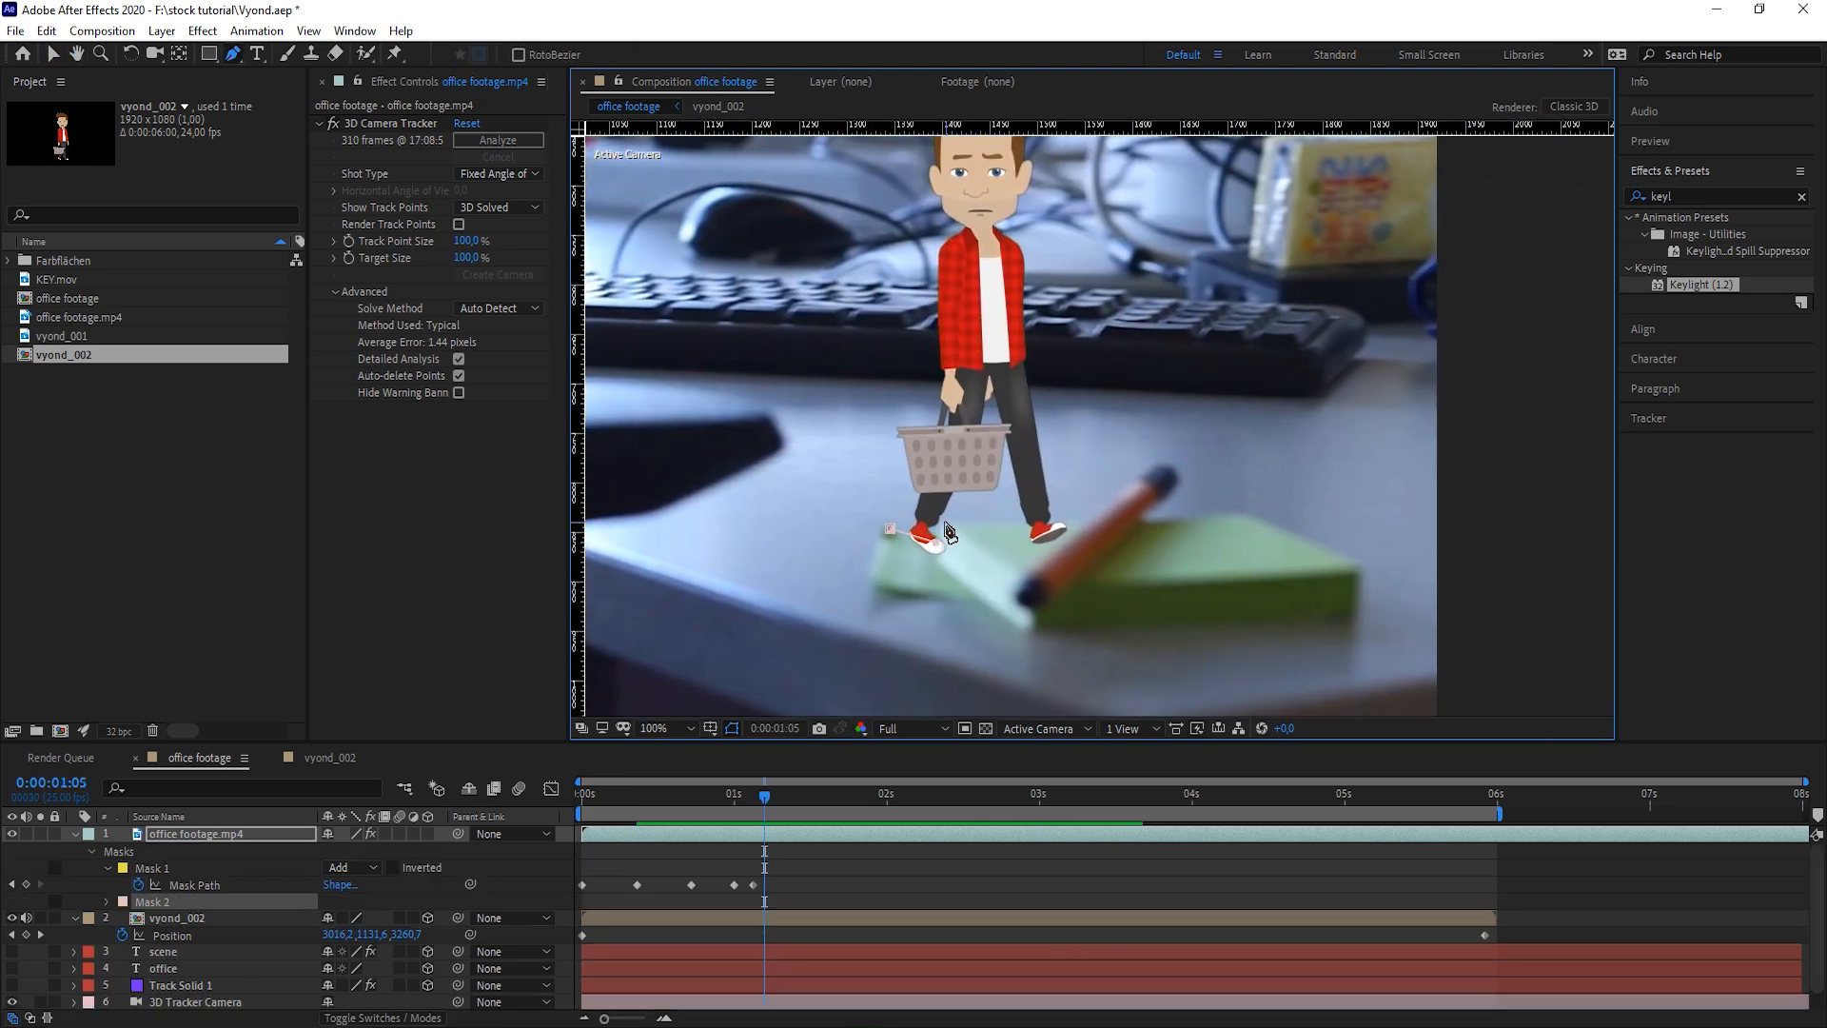
click(1084, 517)
click(1161, 463)
click(1181, 476)
click(1144, 517)
click(1234, 511)
click(1361, 563)
click(1356, 616)
click(877, 679)
click(890, 528)
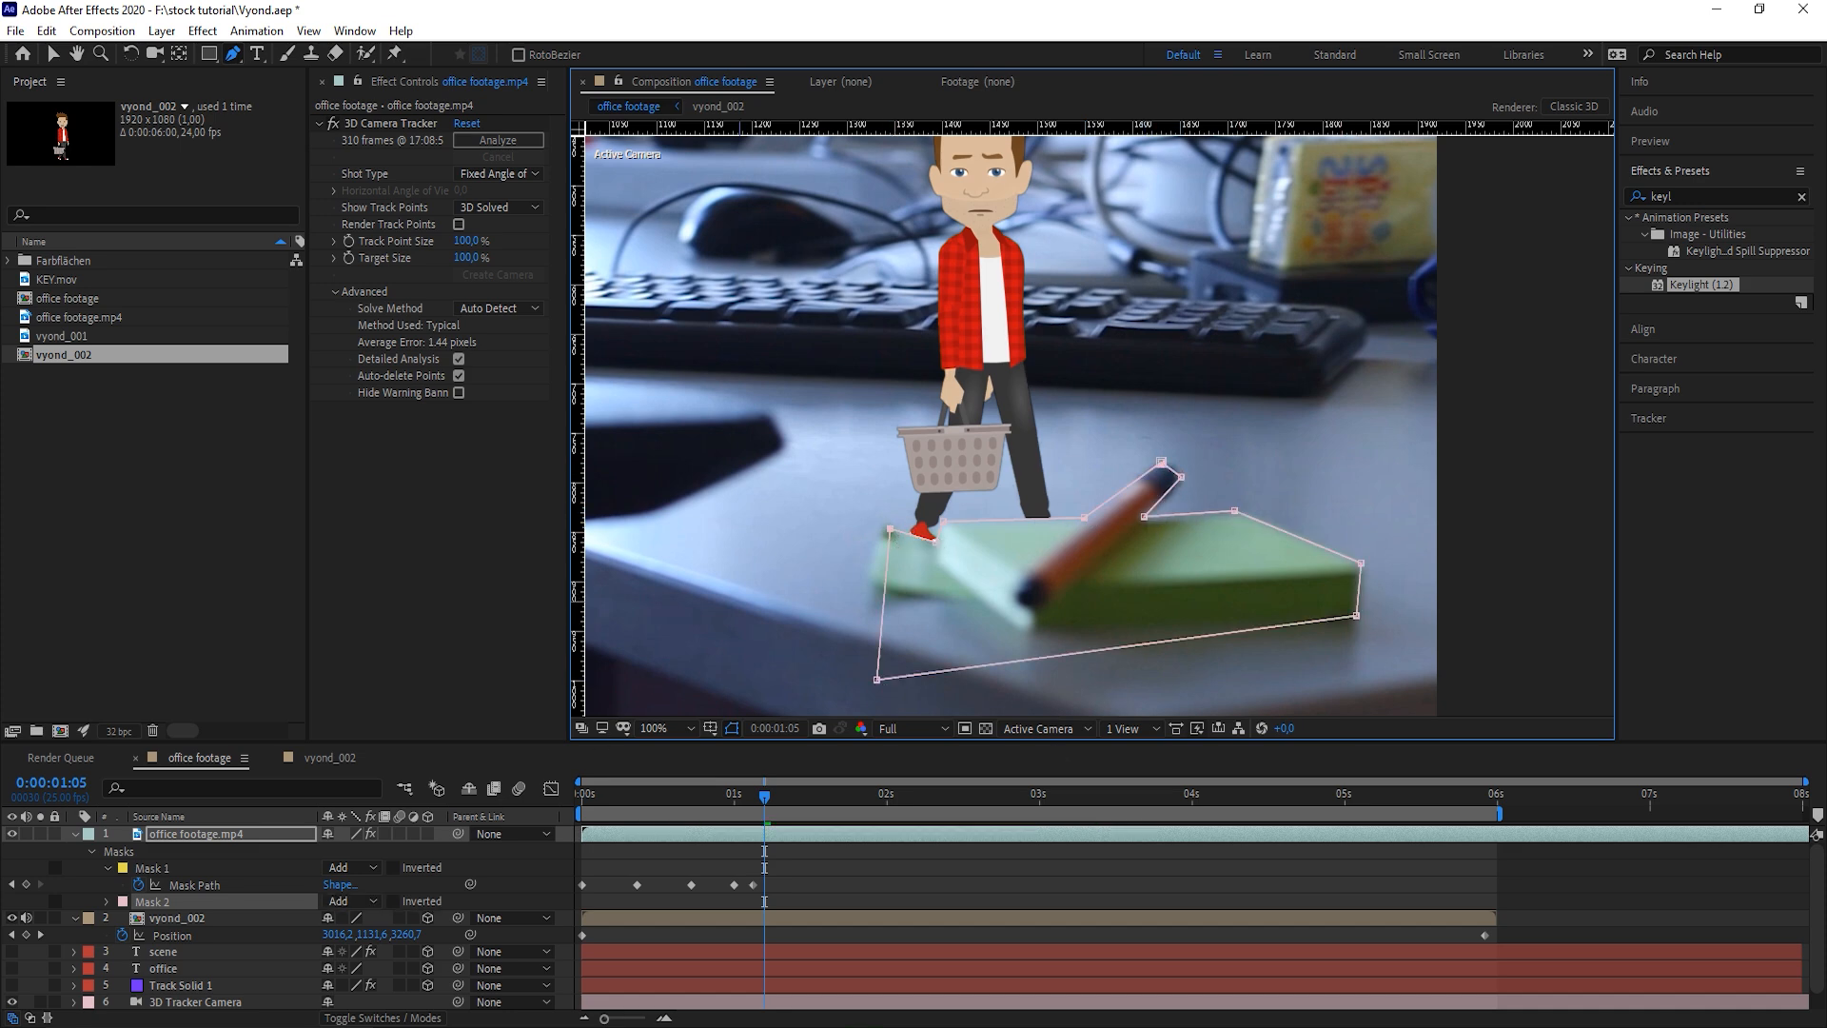
Keyframe the sticky-note mask's path over time so it follows the notes and pen through the shot
key(m)
click(138, 902)
click(637, 799)
scroll(988, 553, down, 1)
key(v)
double_click(988, 552)
drag(1090, 511, 1205, 502)
click(703, 797)
drag(809, 799, 905, 820)
drag(1140, 502, 934, 507)
click(1041, 797)
Set the sticky-note mask's feather to 6 pixels and preview the composite from 0:00:00:00
key(f)
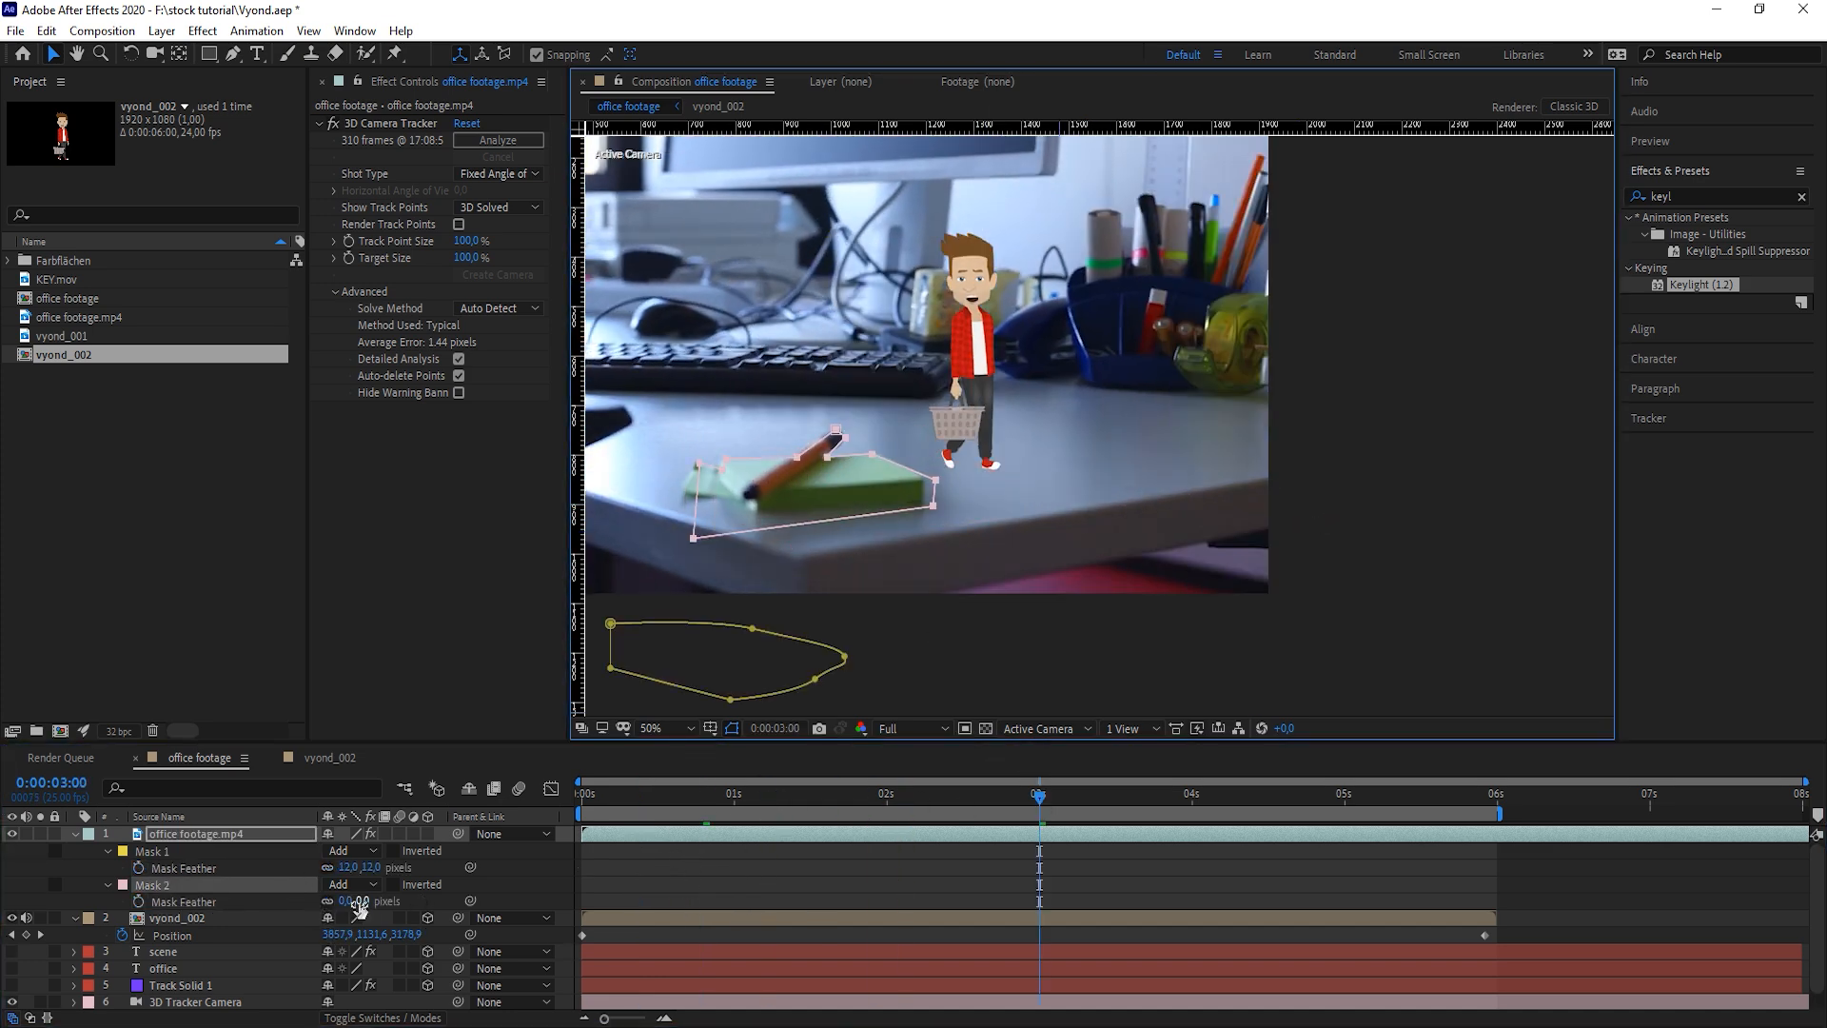
click(360, 902)
text(6)
click(416, 909)
drag(596, 799, 549, 805)
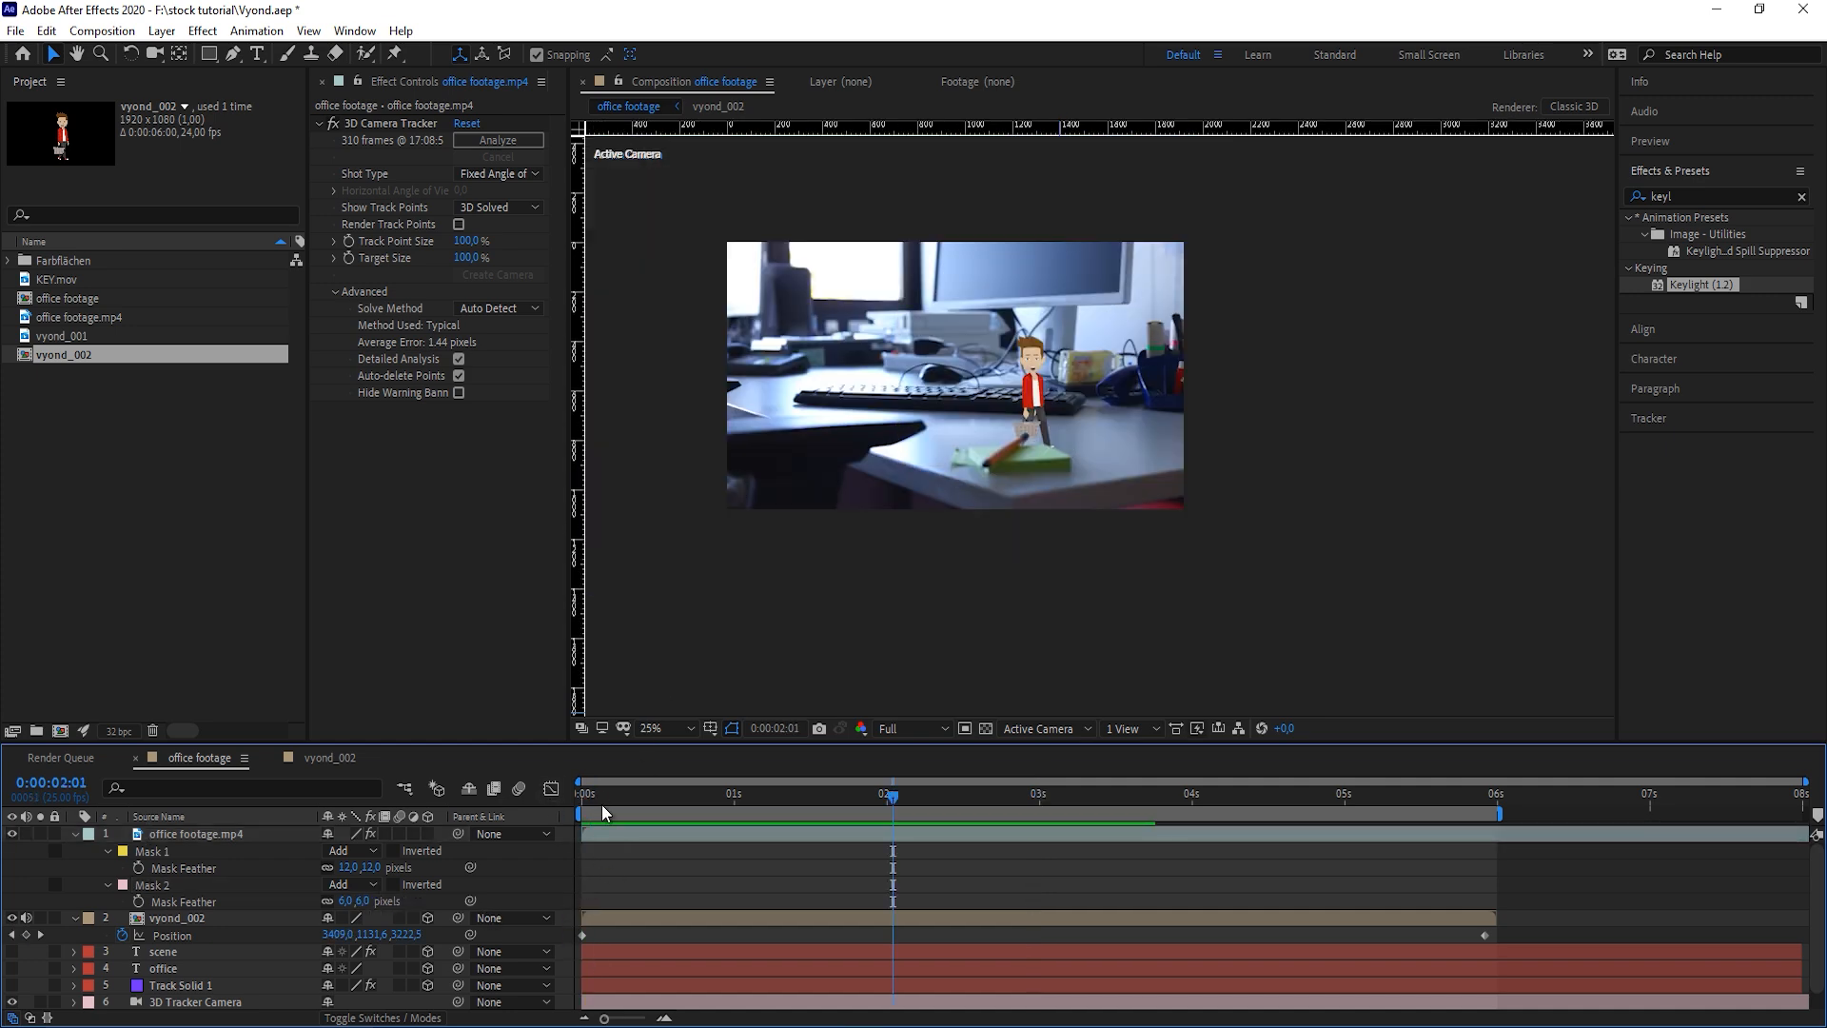
drag(600, 801, 546, 805)
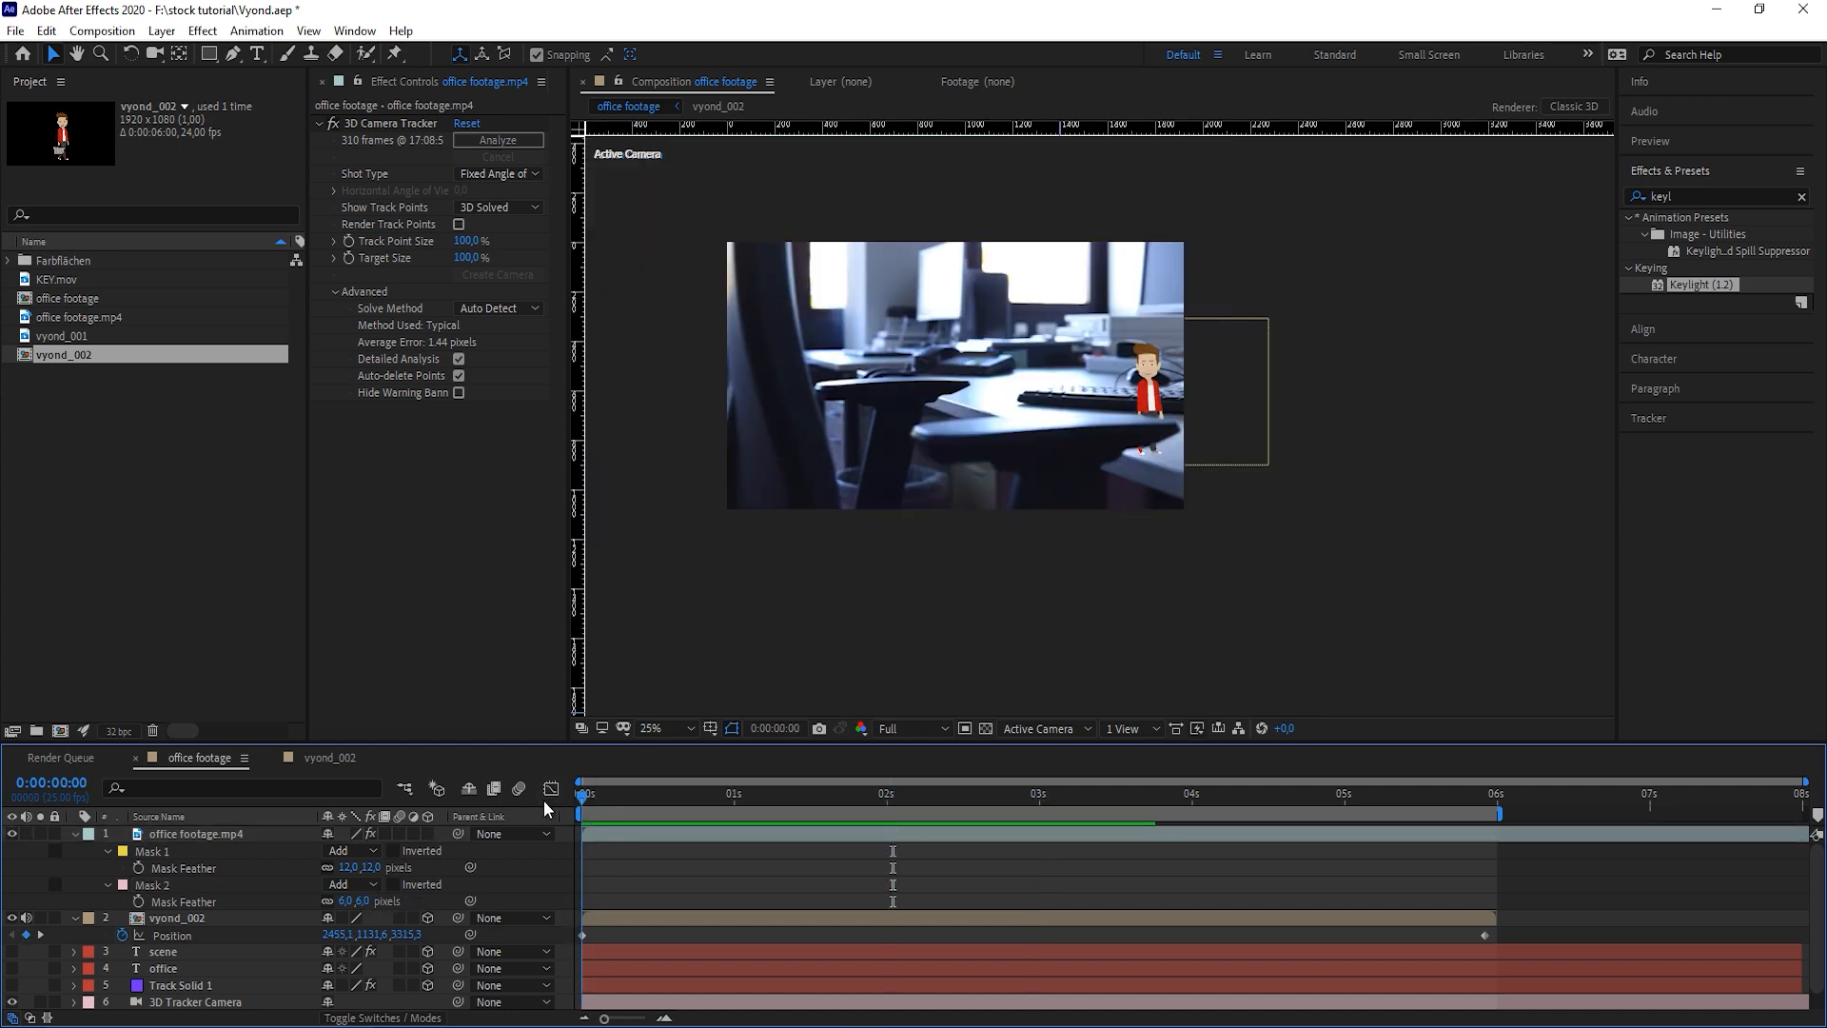
key(space)
Exclude audio in the preview settings and play back the composited walk
click(1699, 145)
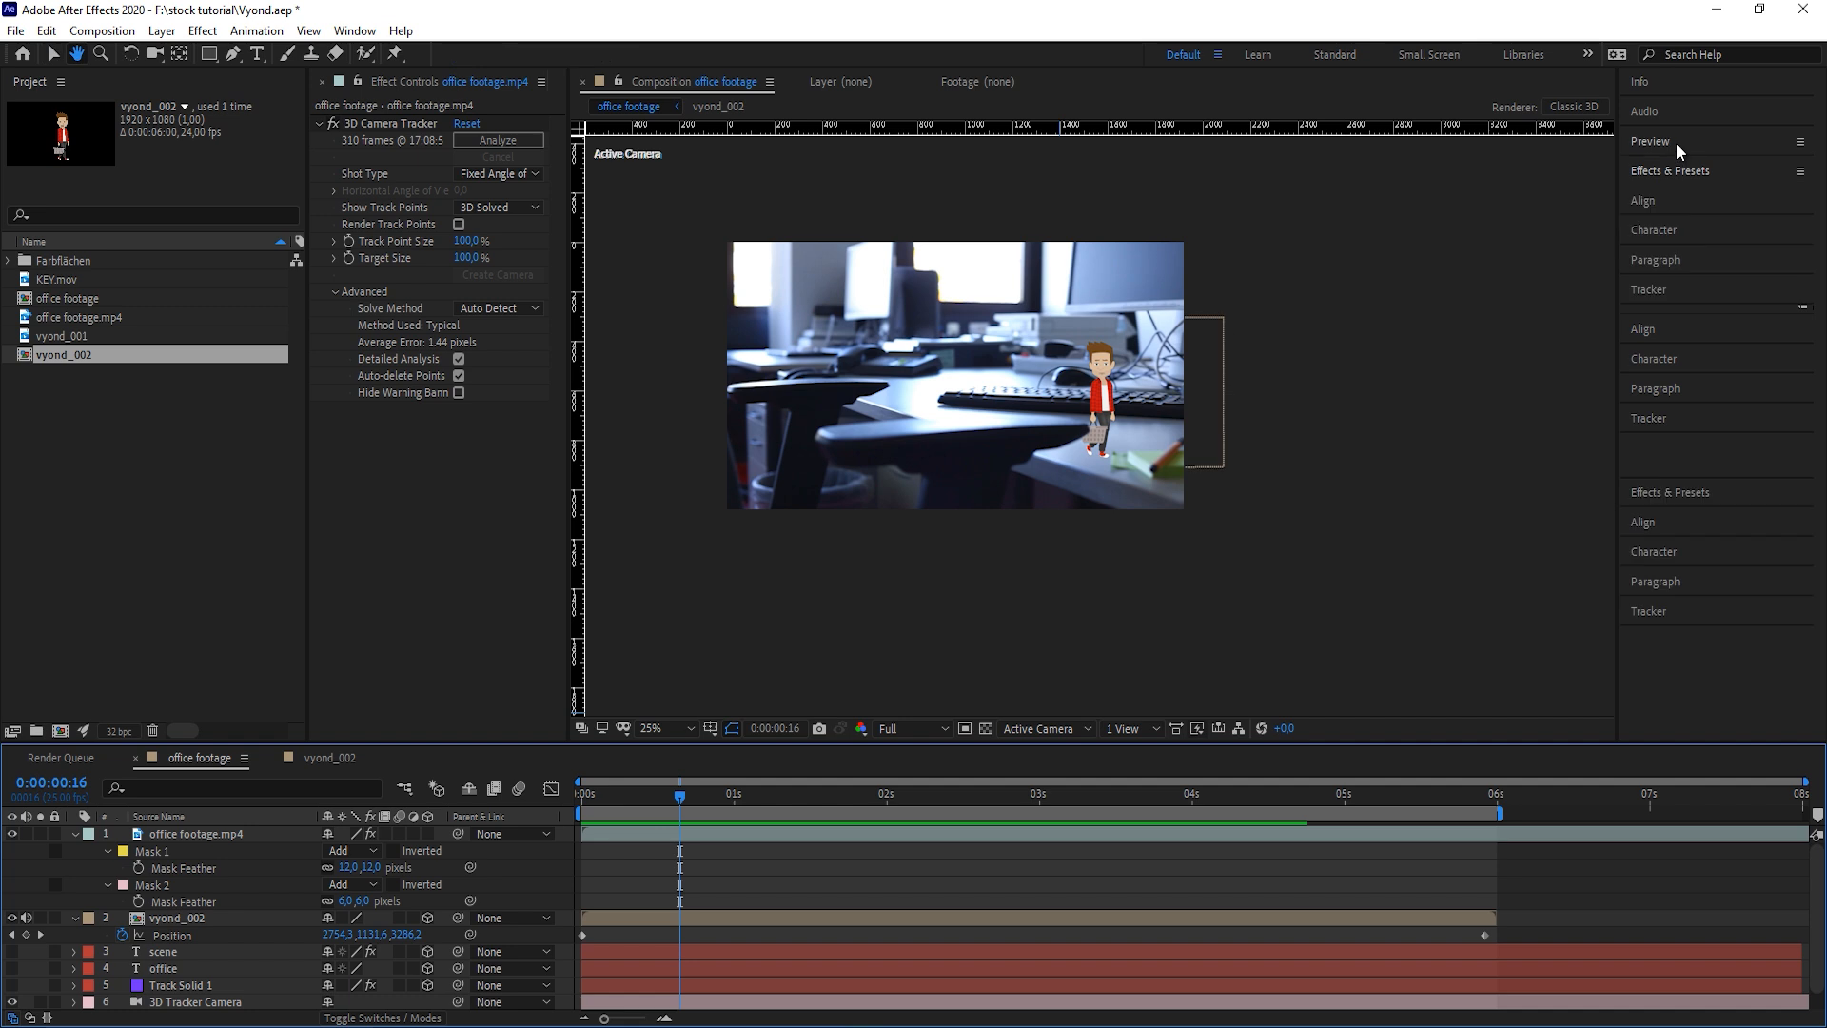
click(1749, 241)
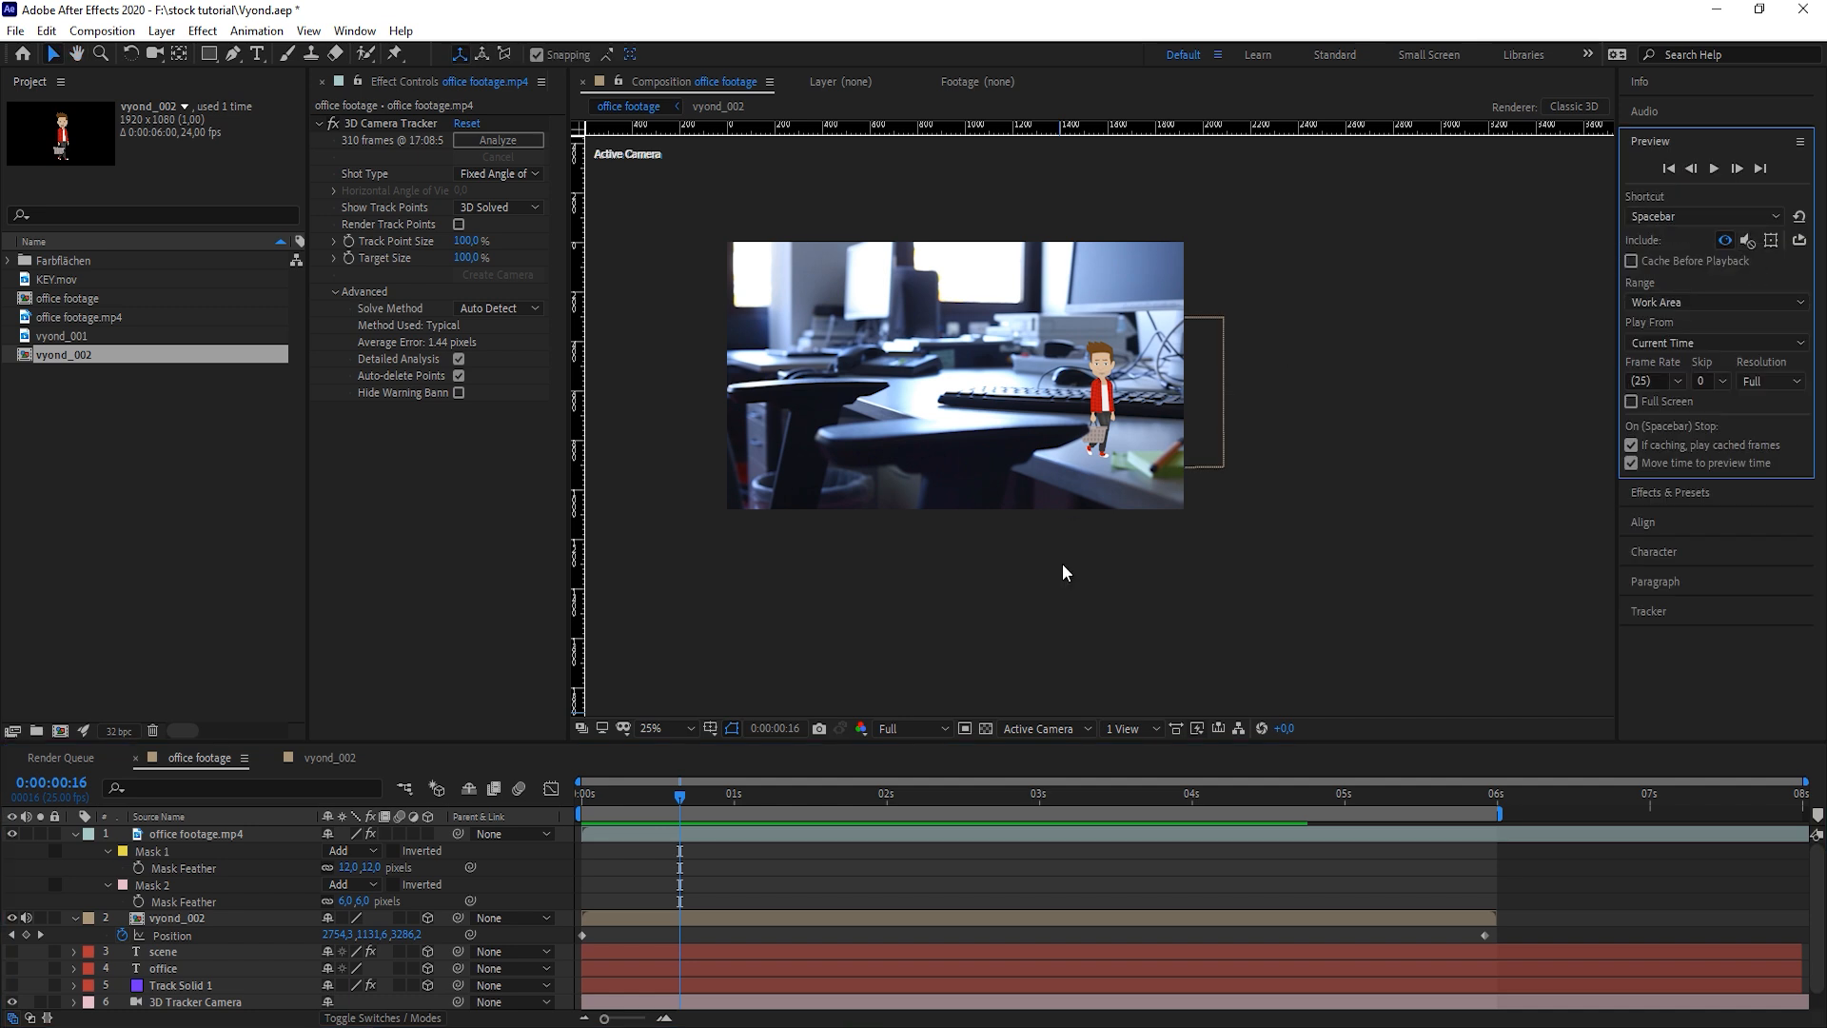
key(space)
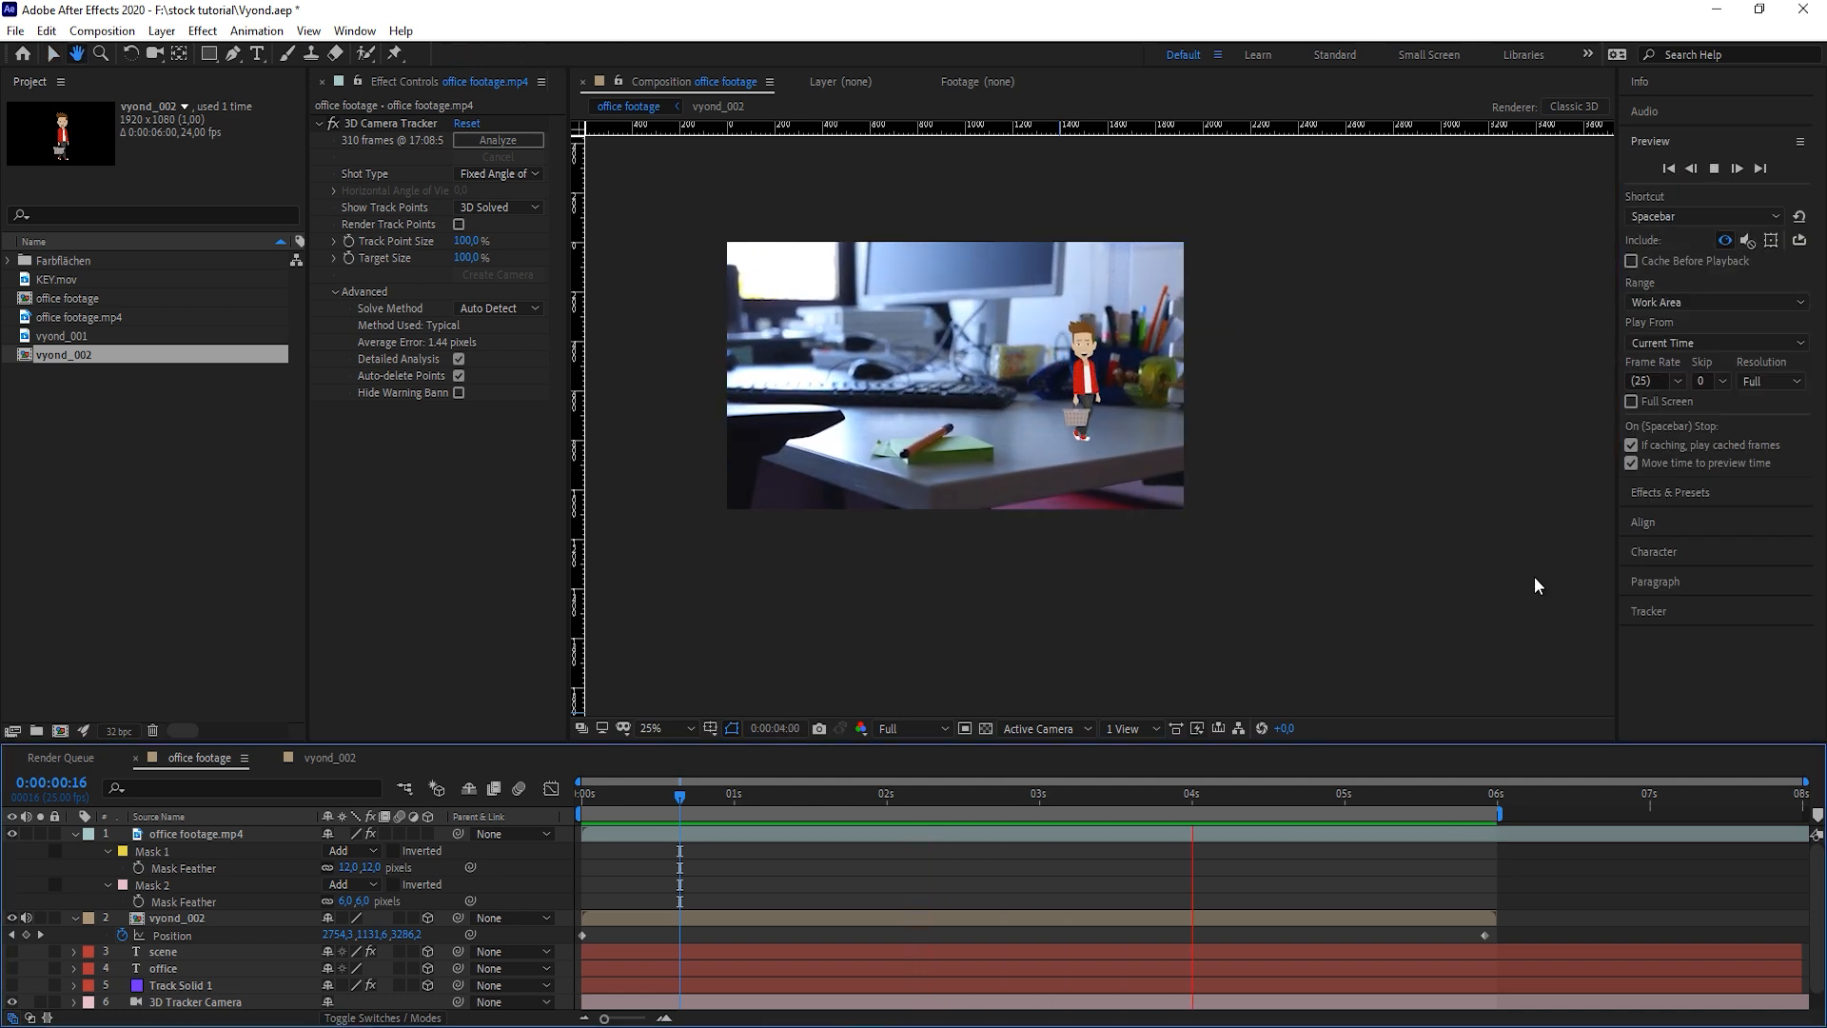
key(space)
Collapse the masked footage layer, duplicate the vyond_002 layer and rename the lower copy "refl"
key(period)
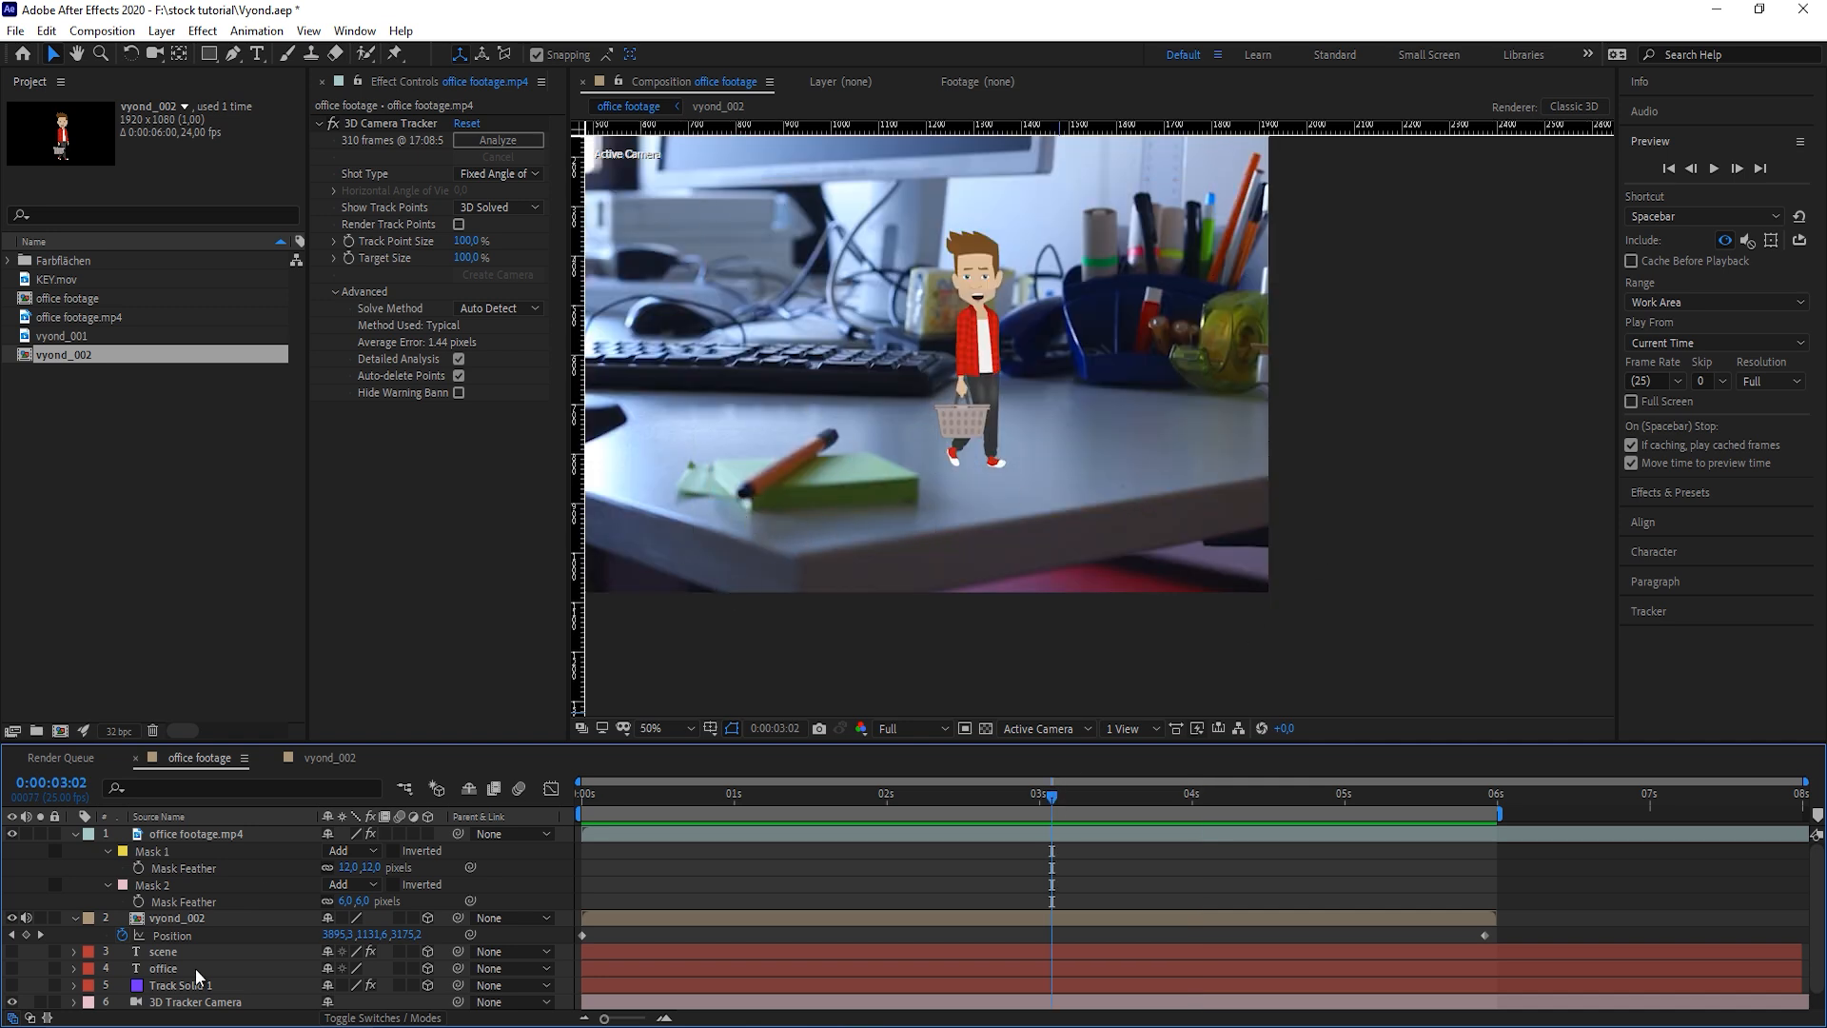
click(76, 835)
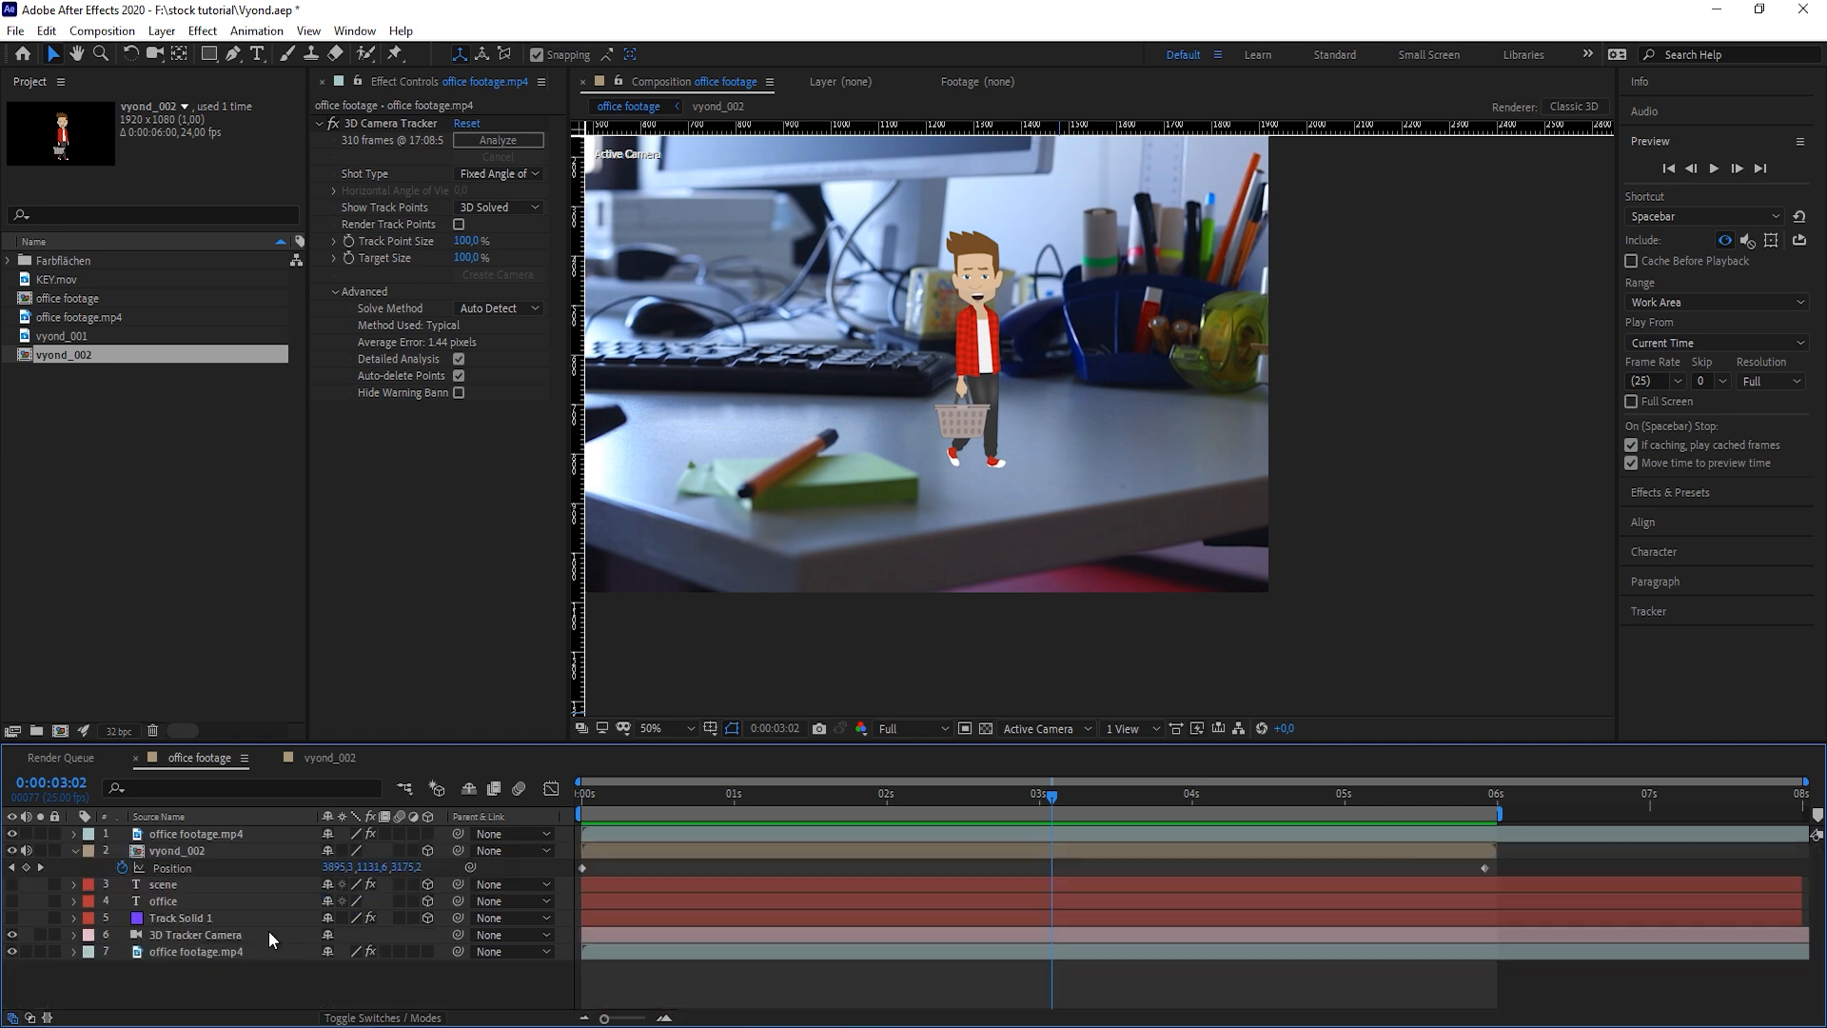
click(202, 853)
key(ctrl+d)
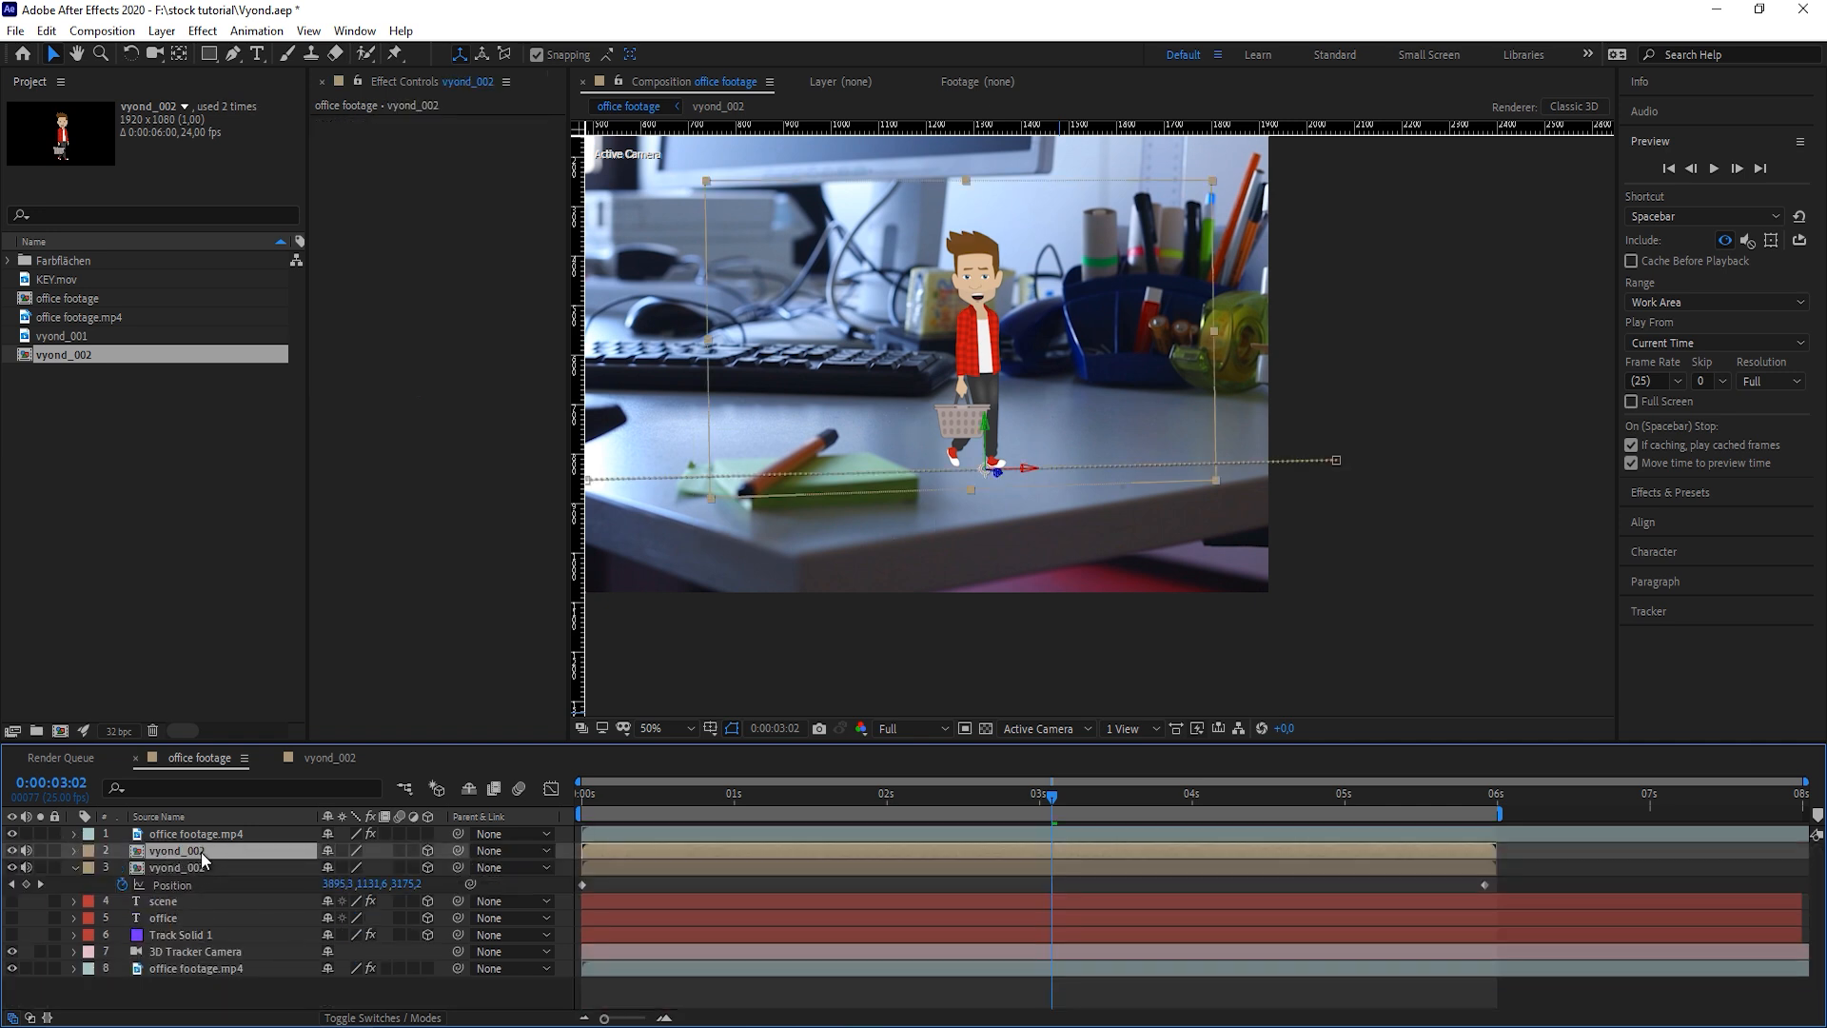
click(204, 867)
key(Return)
text(s)
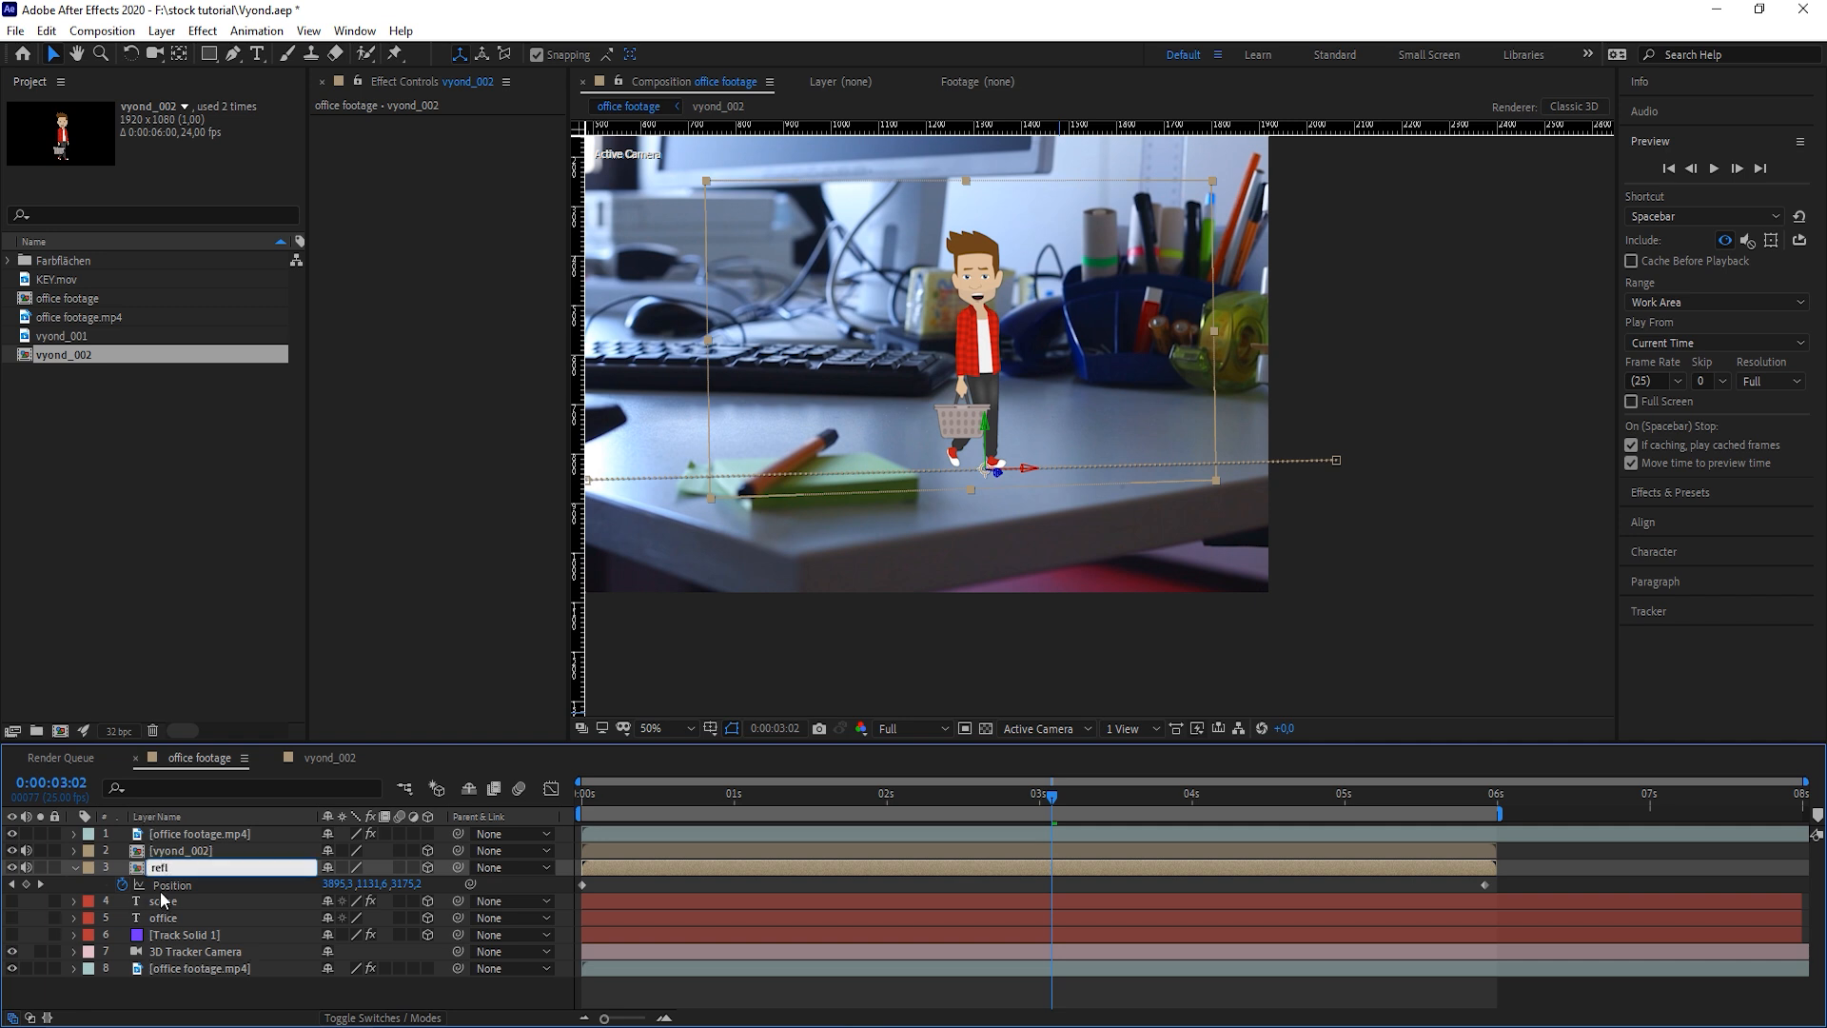
text(efl)
key(Return)
Duplicate the refl layer, rename the copy "contact shadow" and hide it
key(ctrl+d)
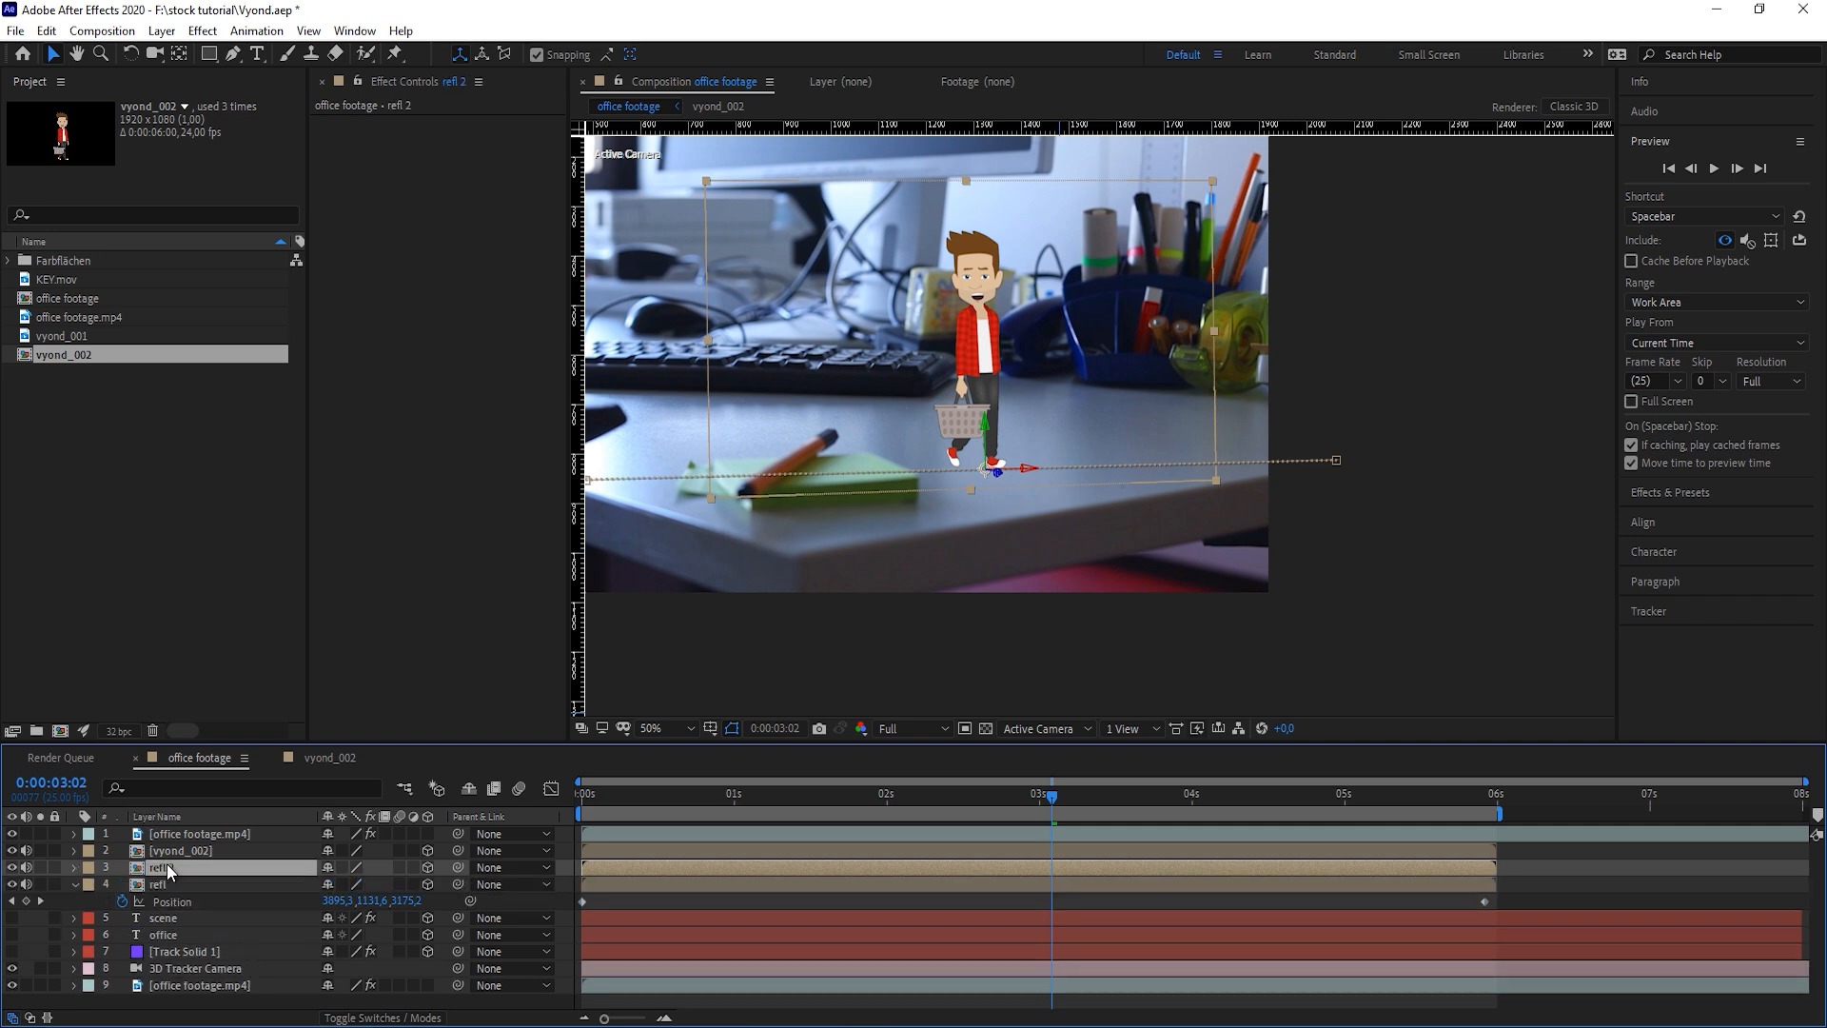
key(Return)
text(c)
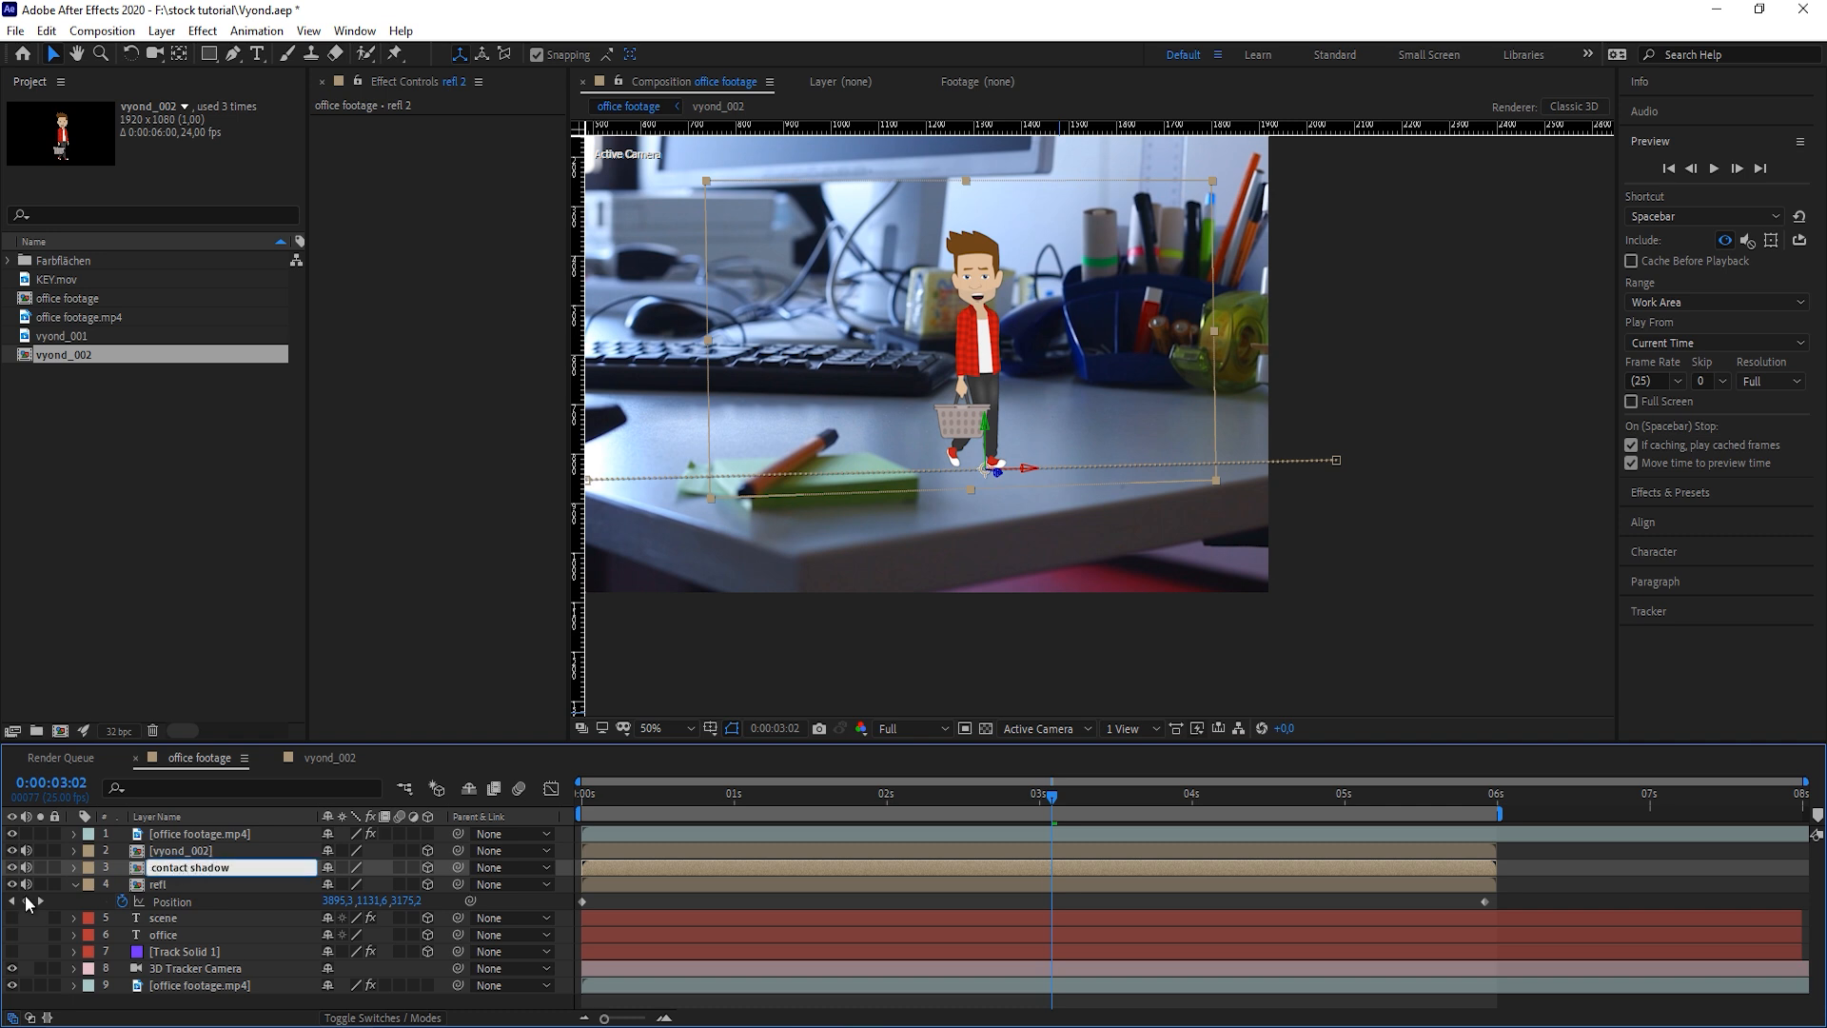
text(ontact shadow)
key(Return)
click(12, 868)
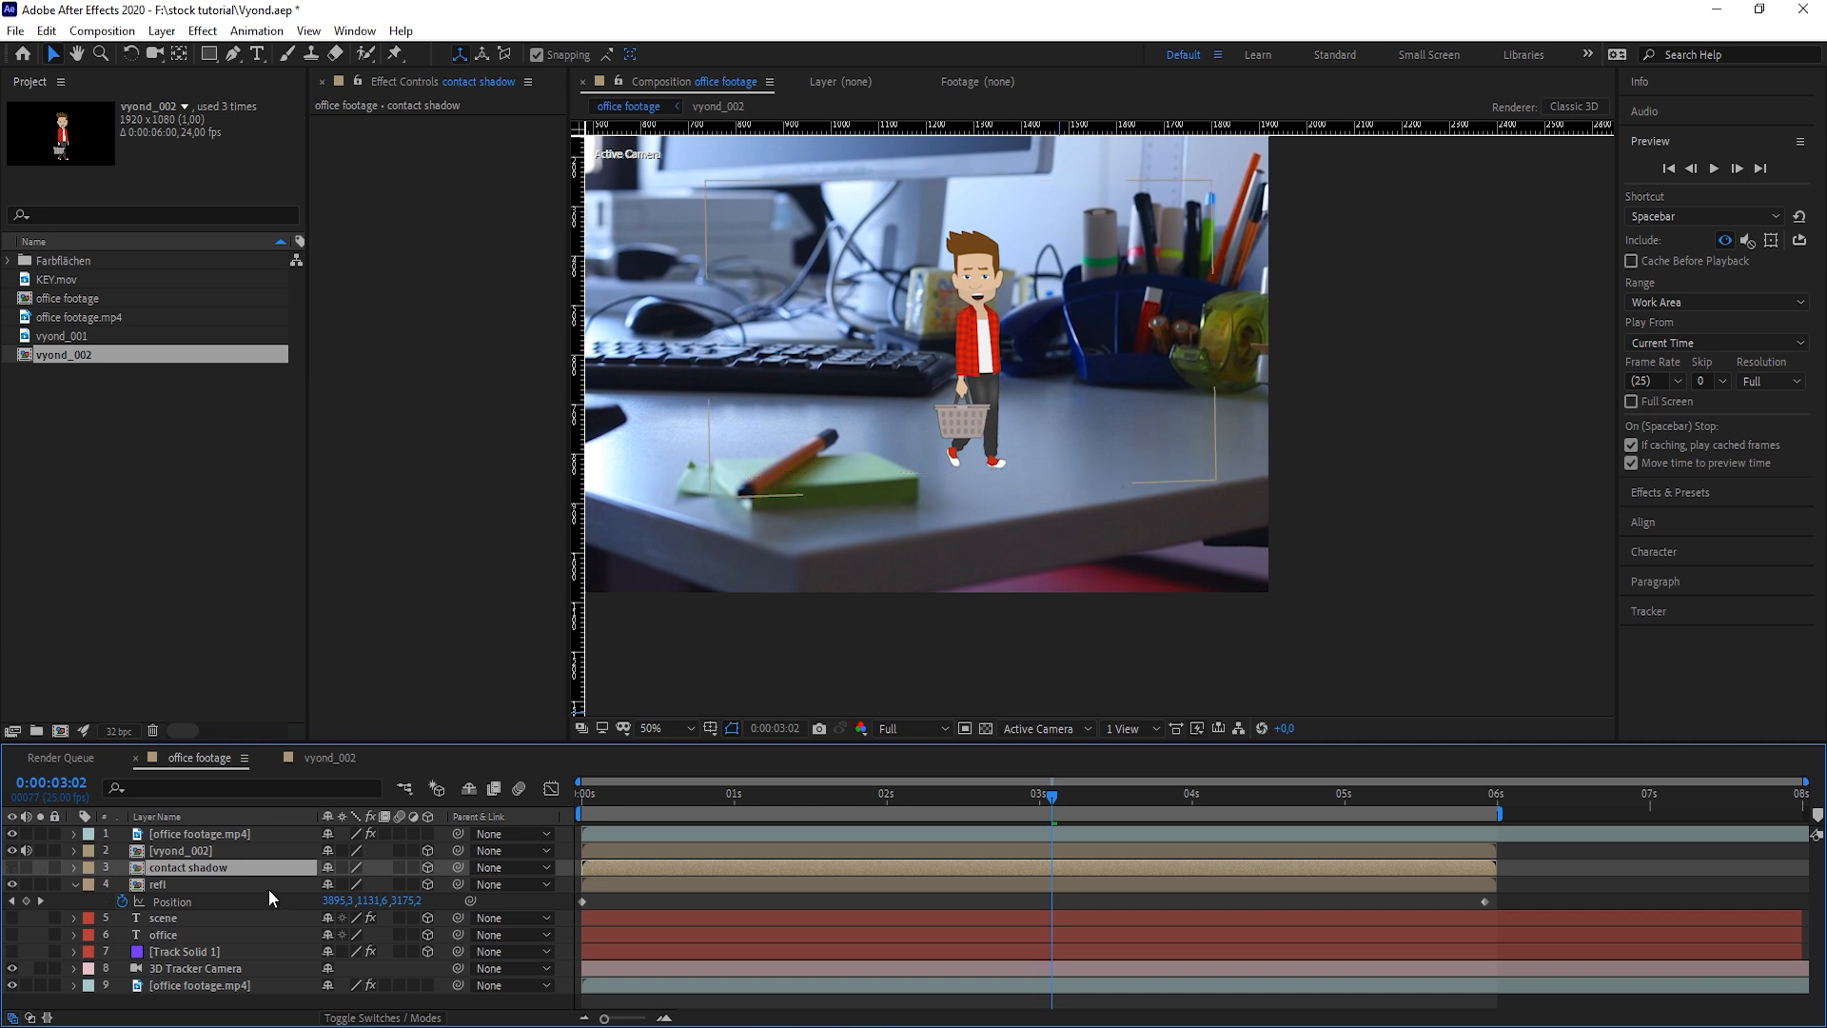
Unlink the refl layer's scale and flip it vertically beneath the character's feet with a Y scale of -76%
click(169, 886)
key(comma)
key(s)
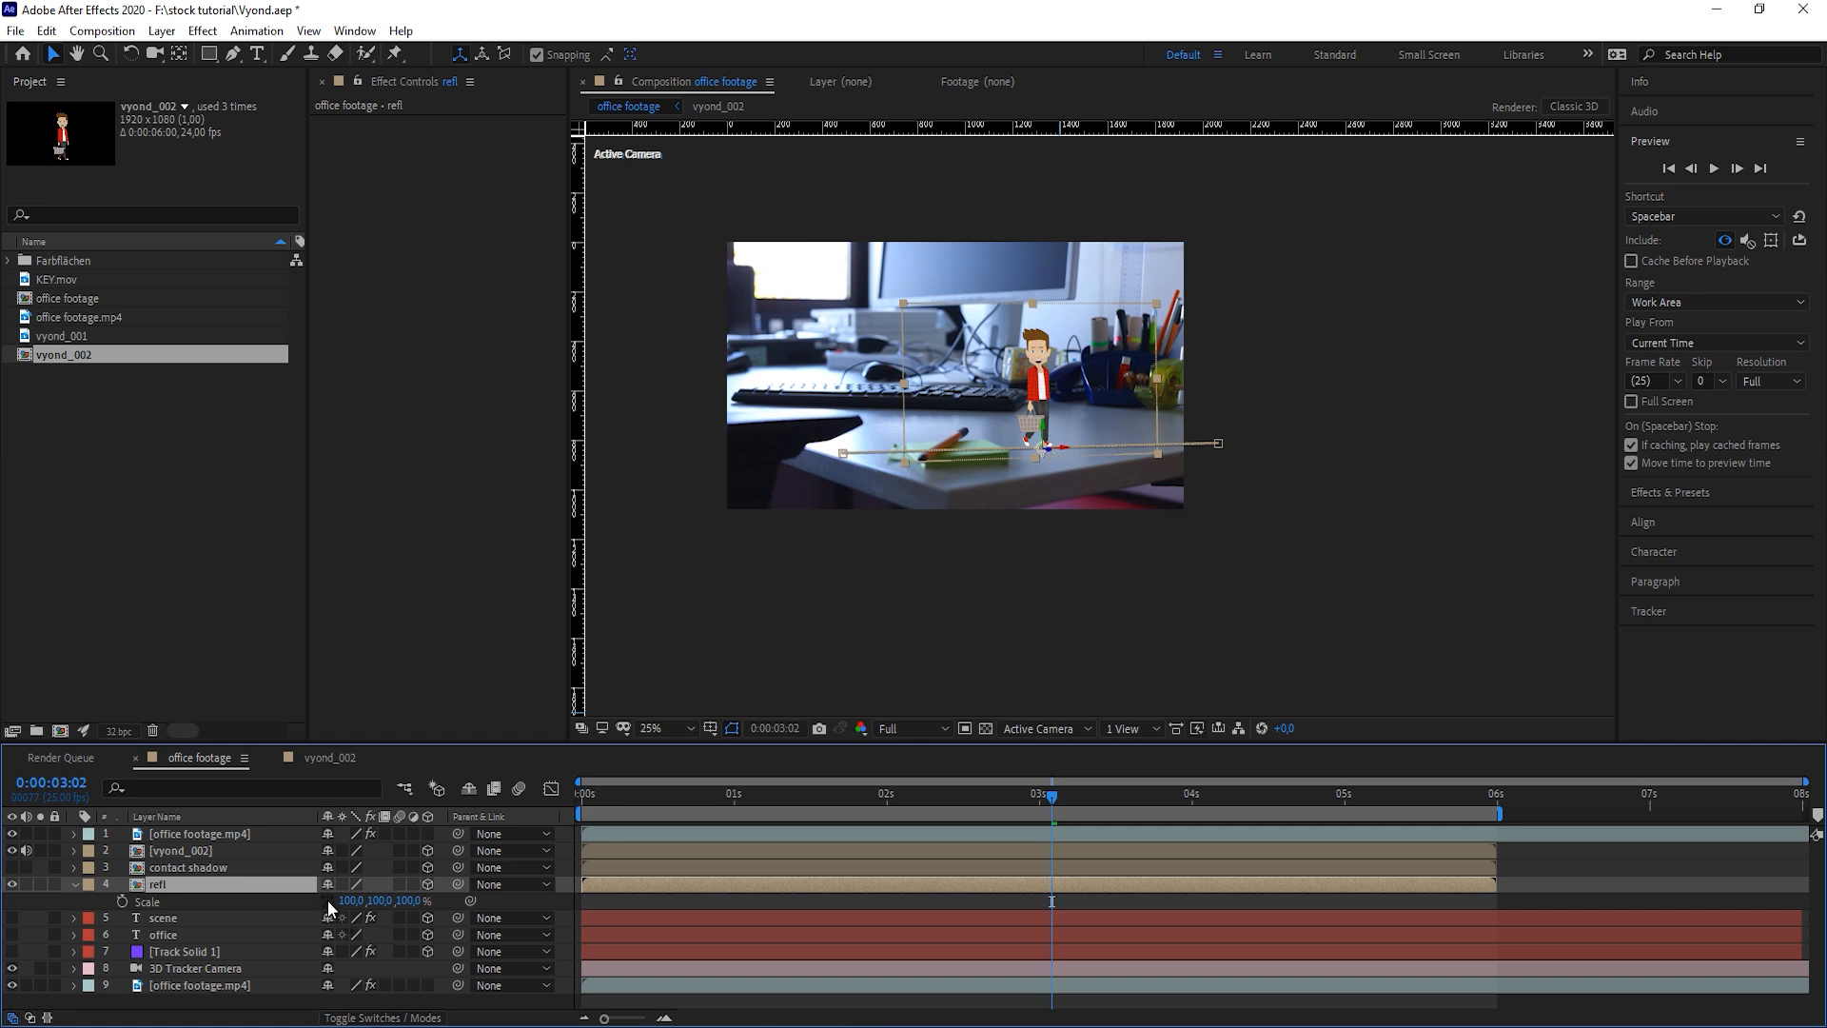
drag(380, 901, 225, 901)
key(period)
key(period)
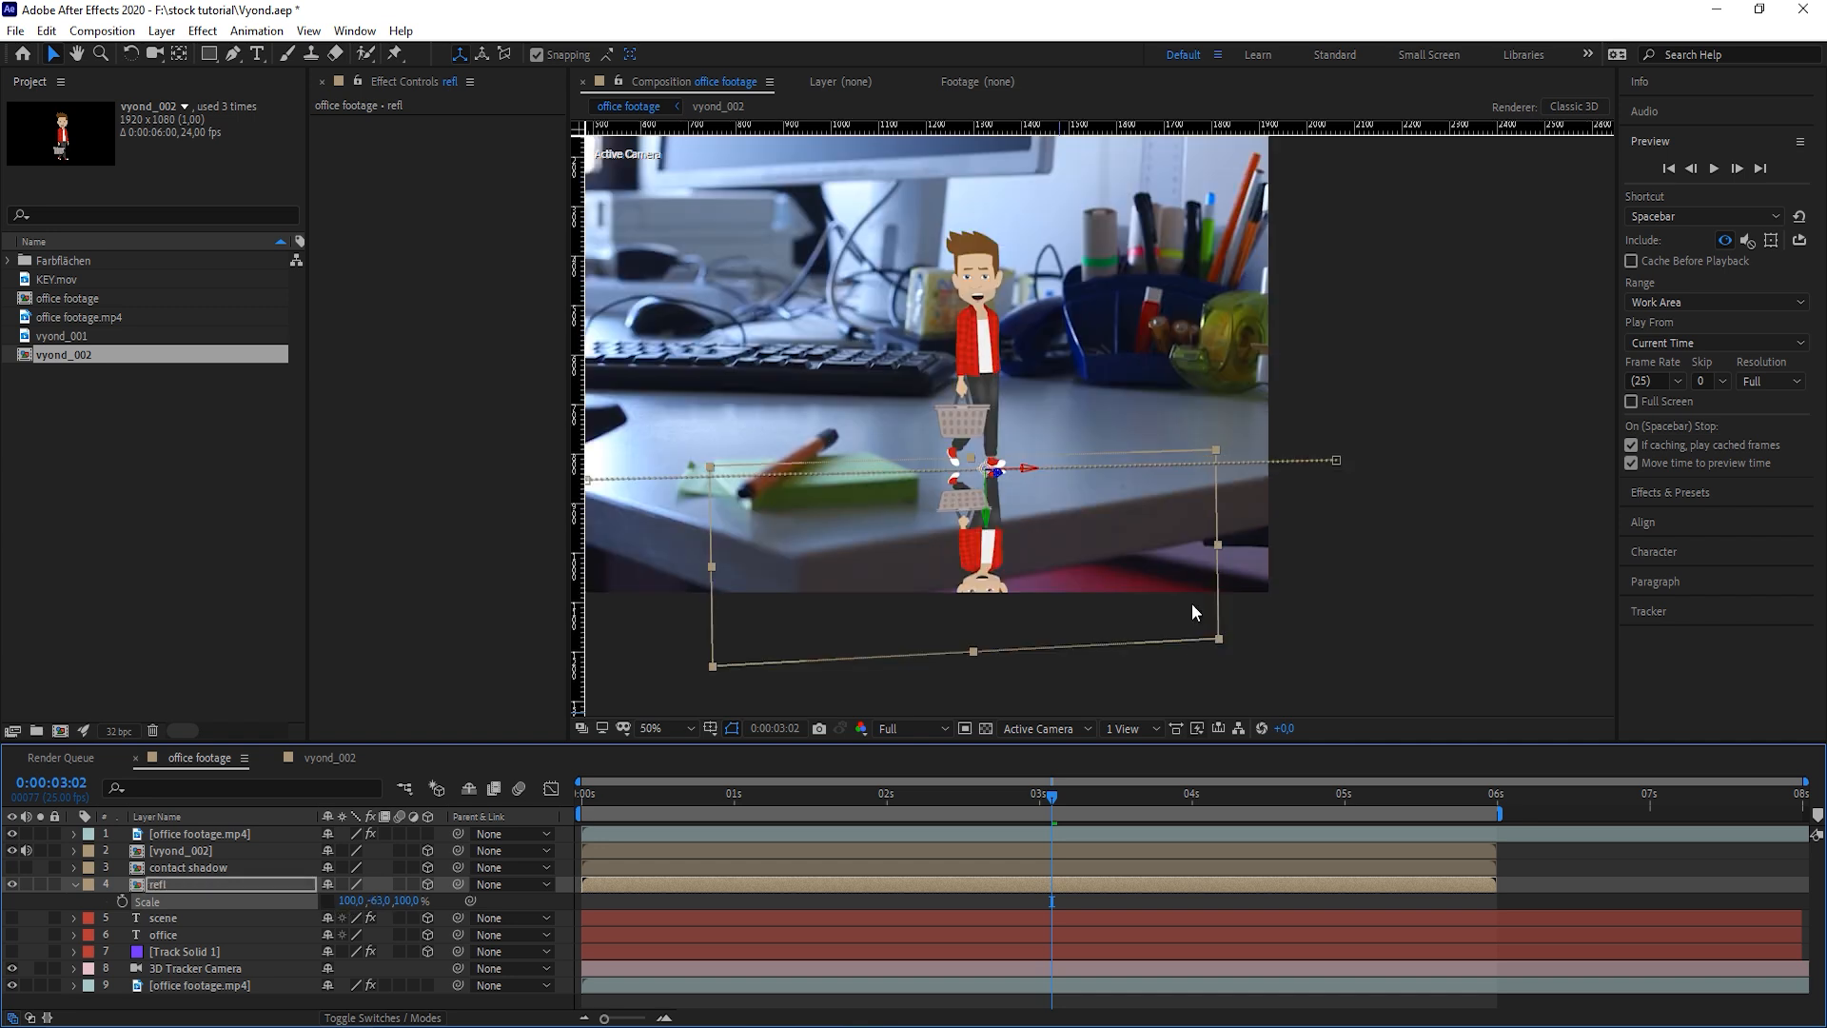
key(period)
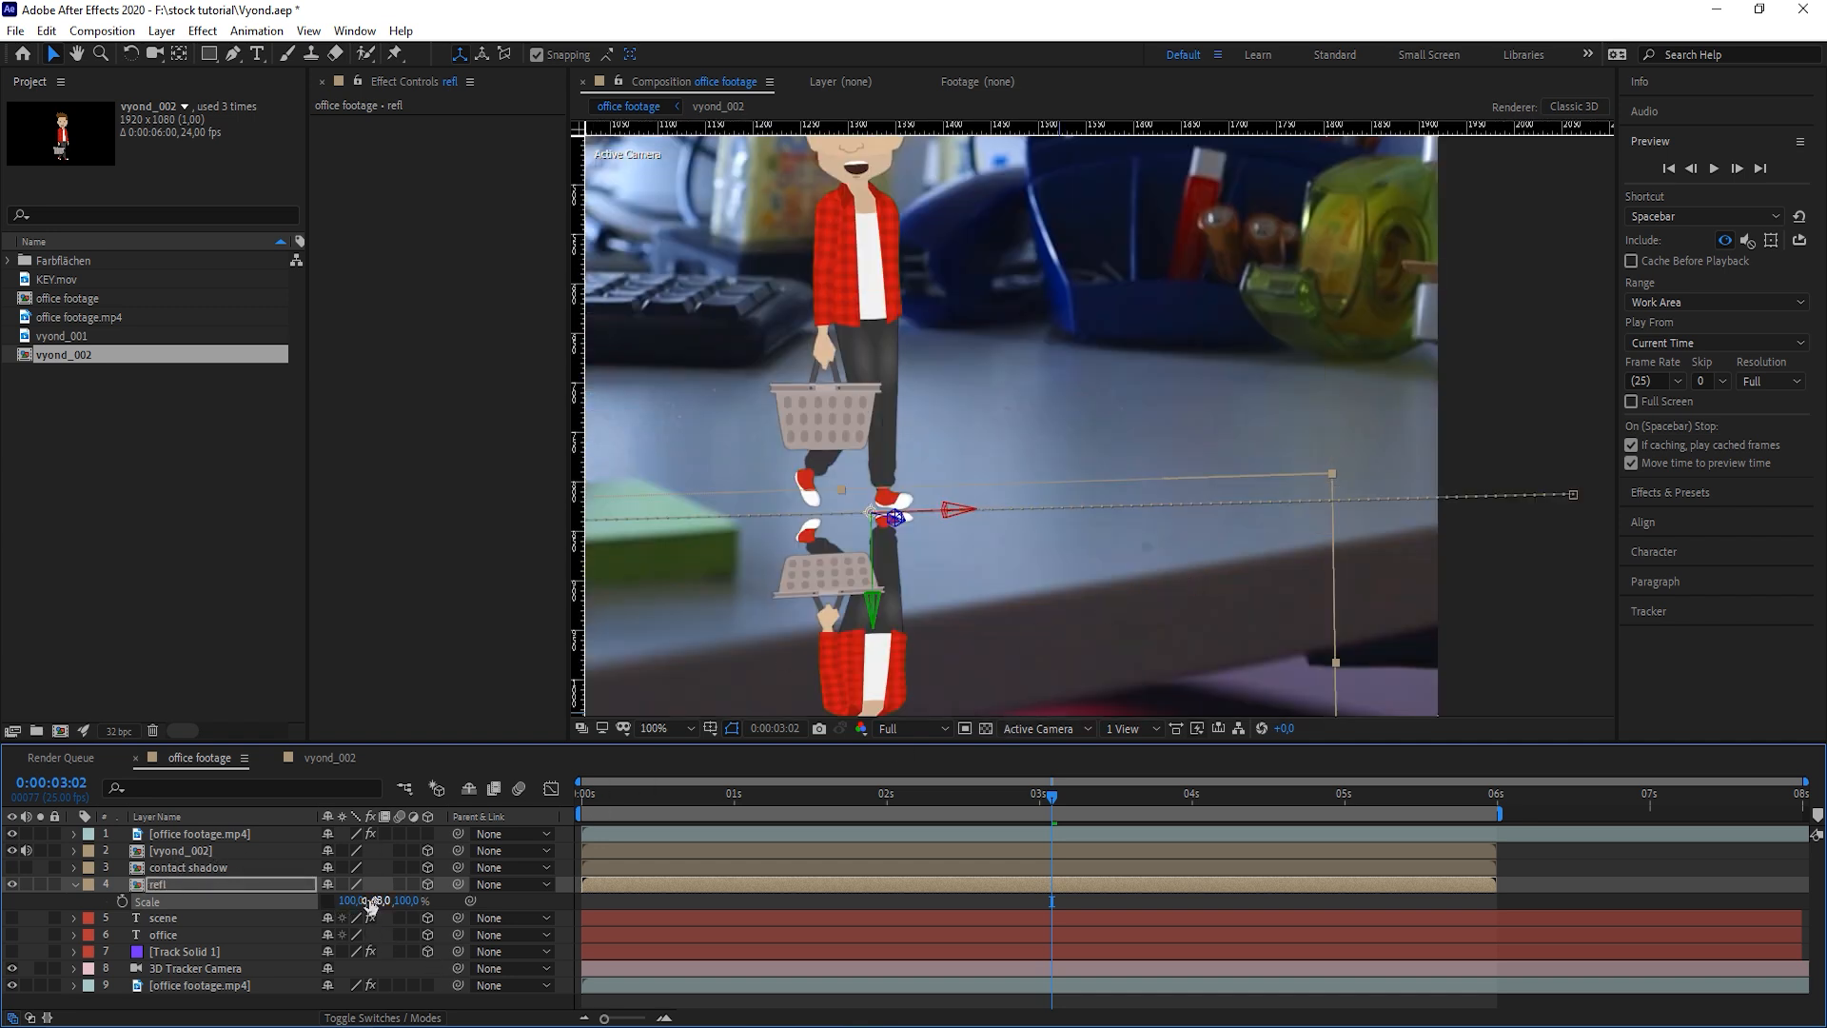
drag(370, 900, 358, 900)
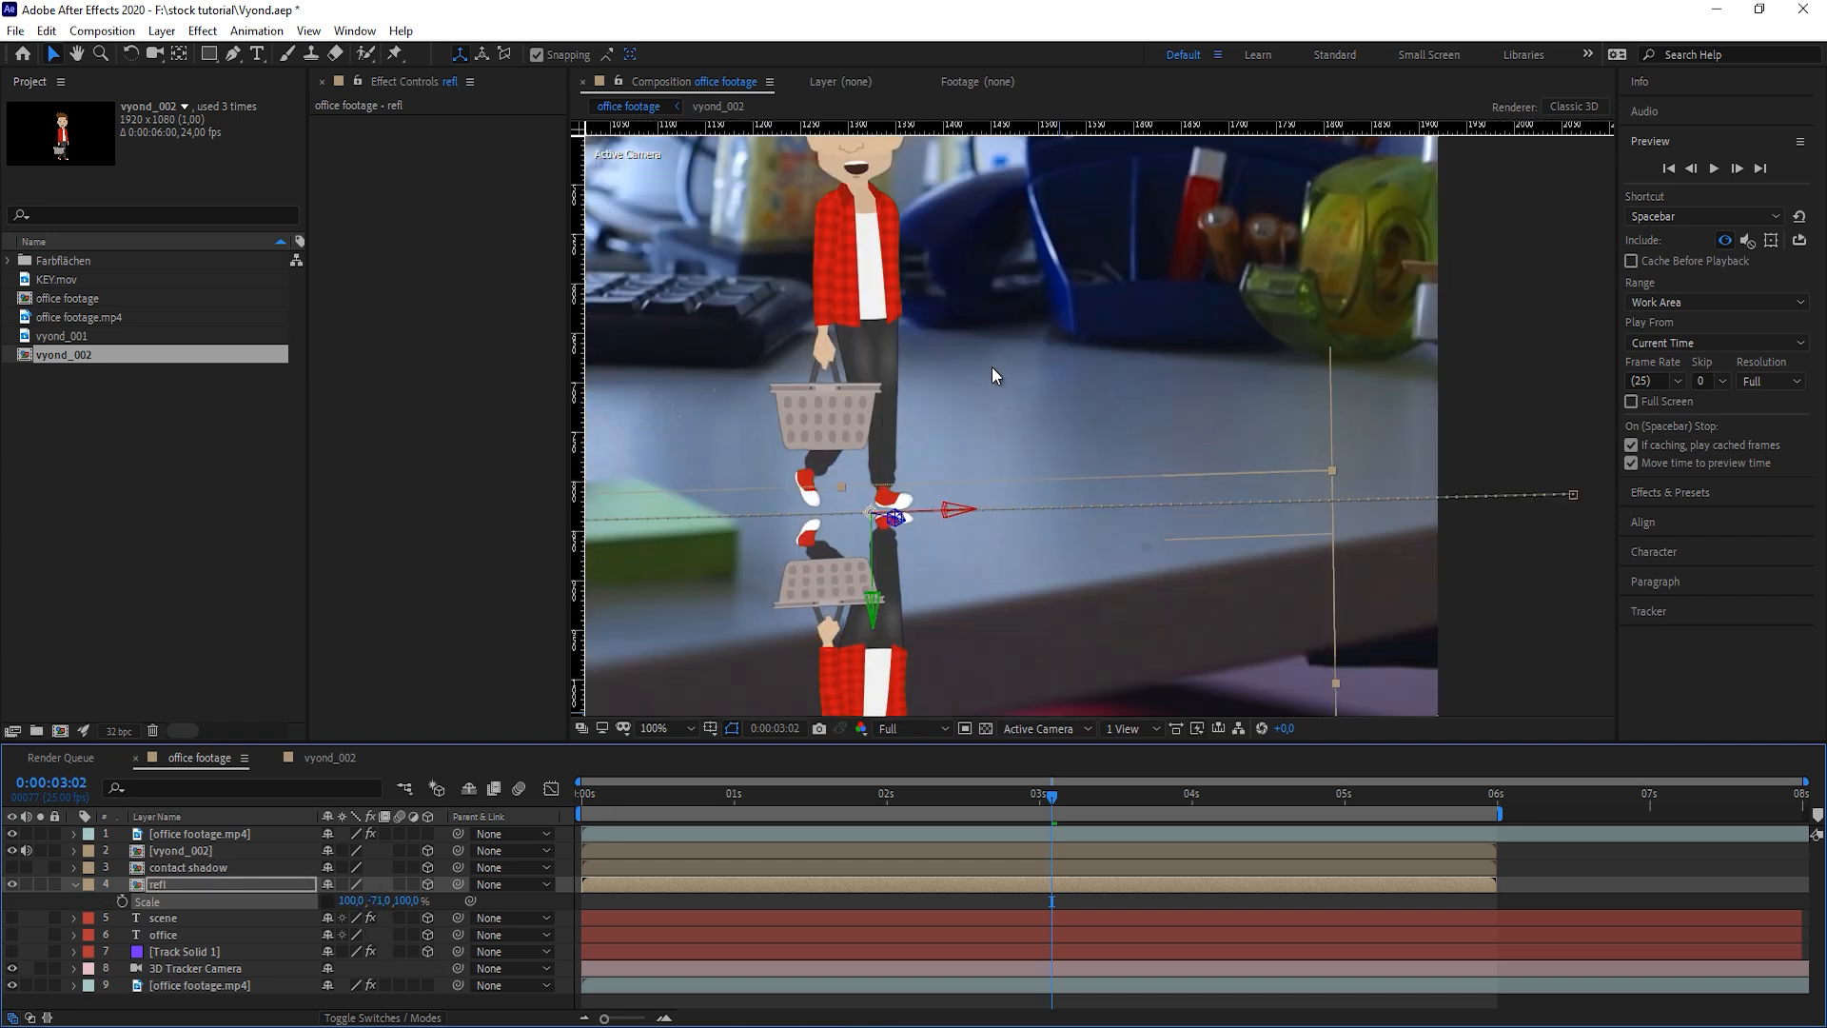
At 0:00:03:04, draw a rectangular mask around the feet on the refl layer and set its feather to 78 pixels
key(Page_Down)
key(Page_Down)
click(209, 55)
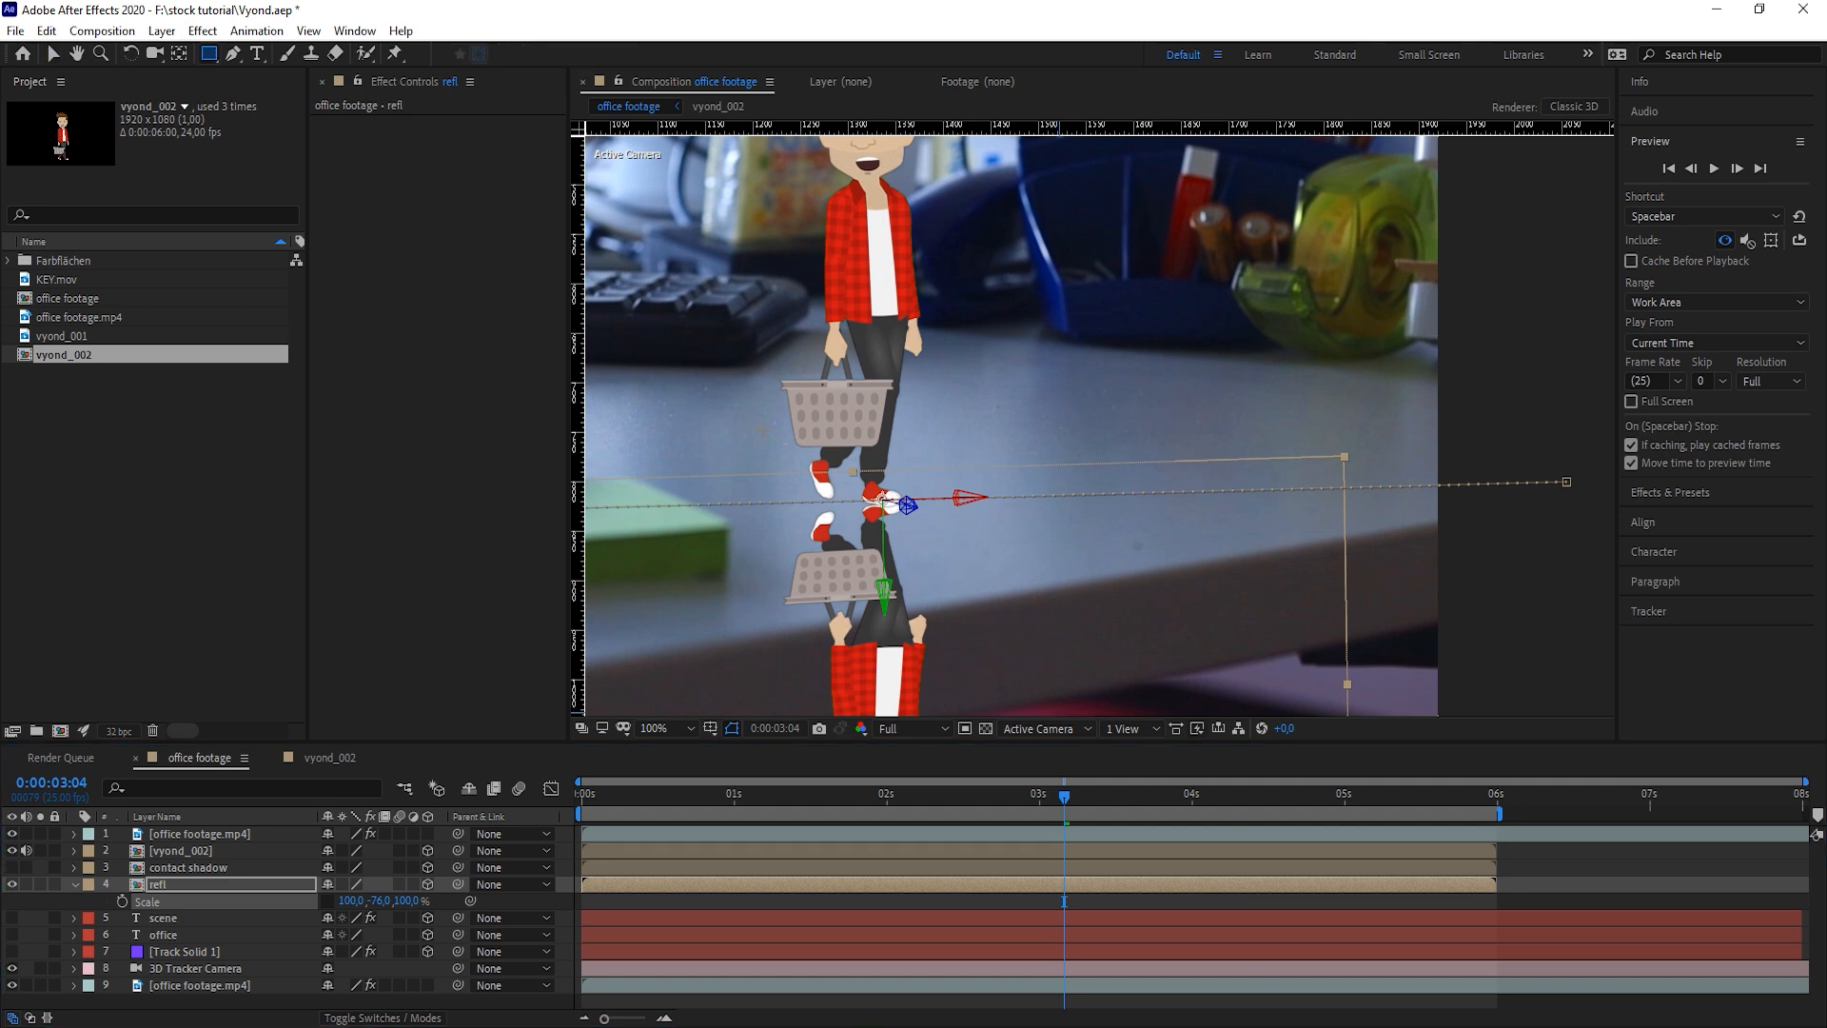
drag(762, 430, 1007, 567)
key(f)
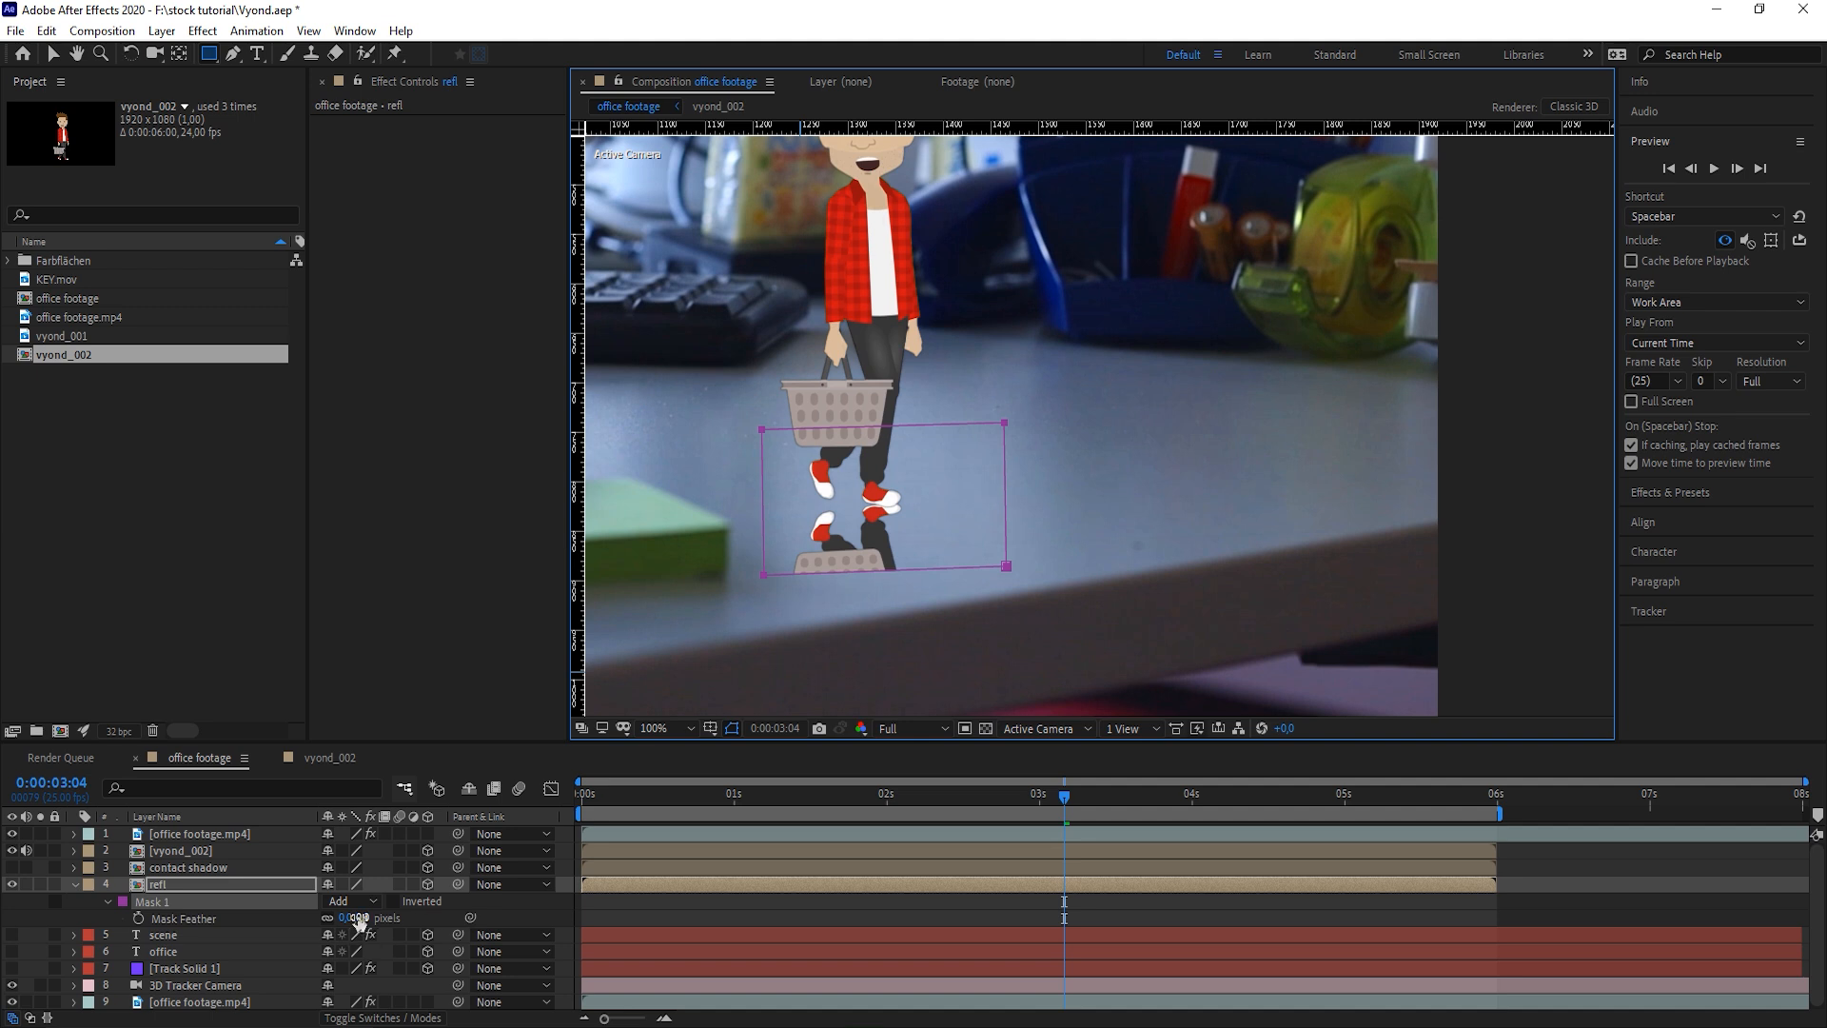
drag(354, 918, 428, 917)
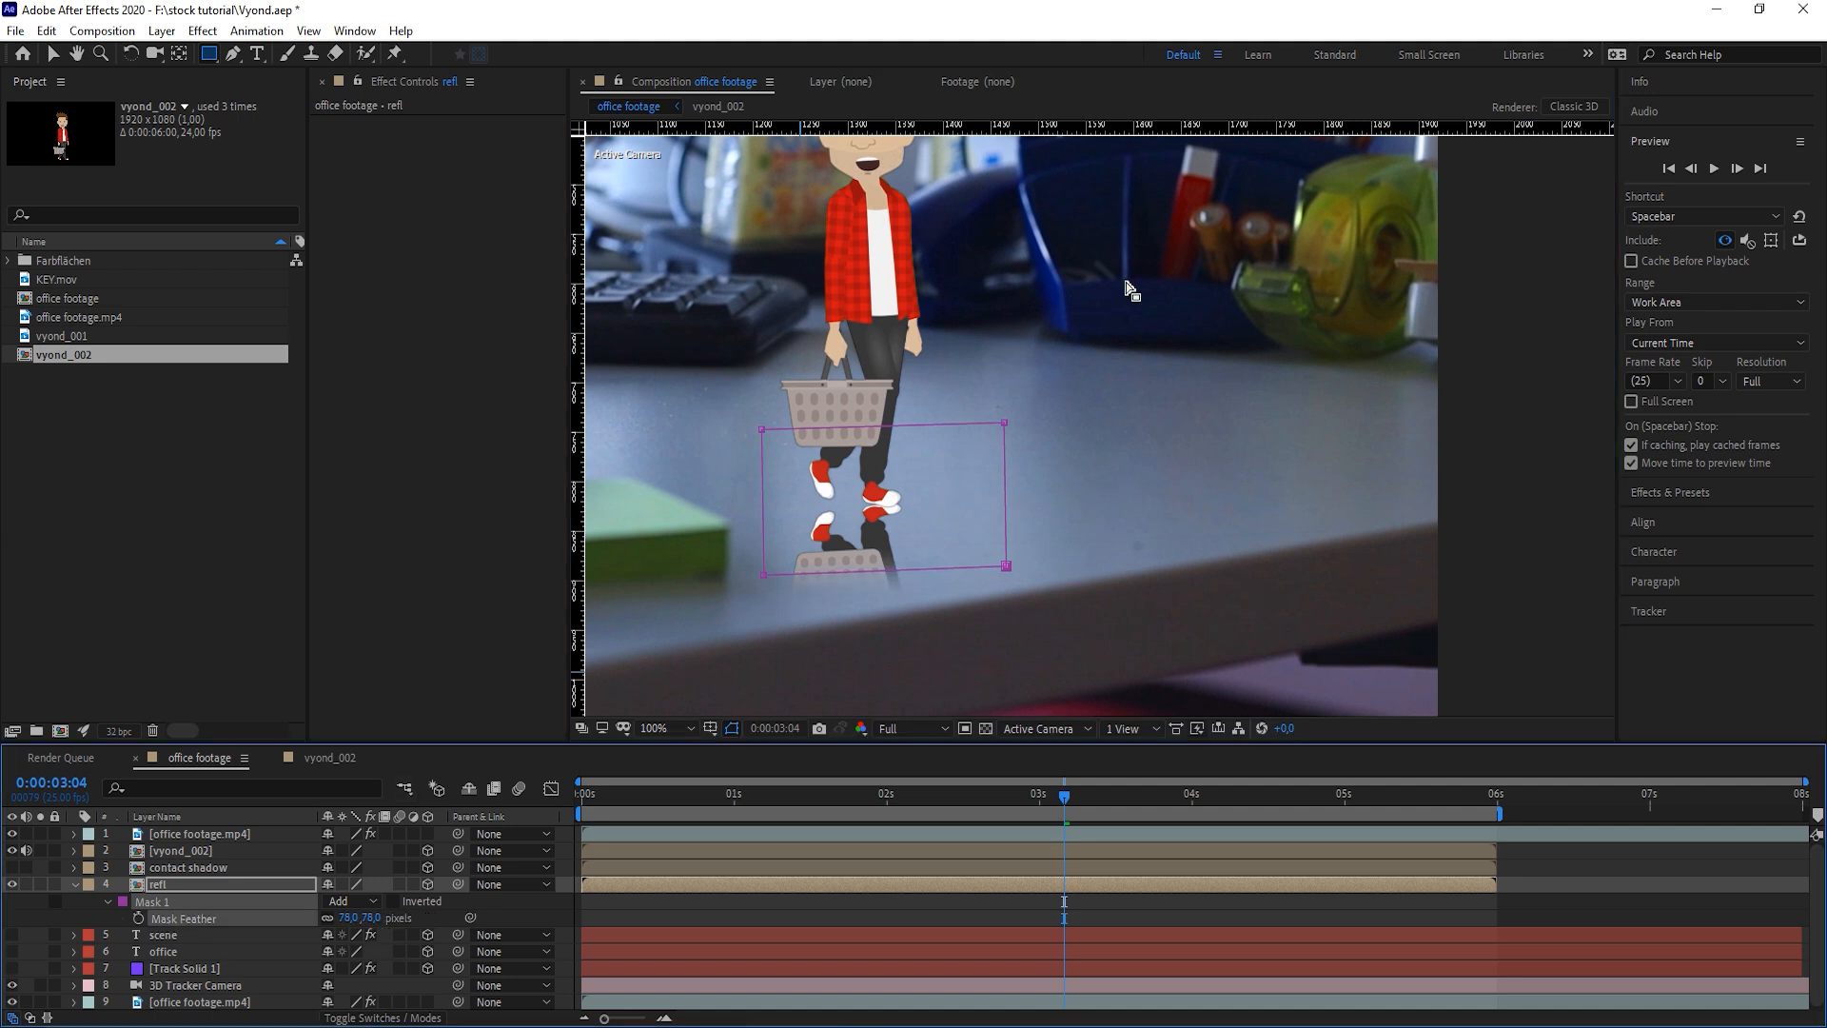
Raise the lower edge of the refl mask closer to the shoes and set the layer's opacity to 29%
key(v)
drag(901, 571, 895, 541)
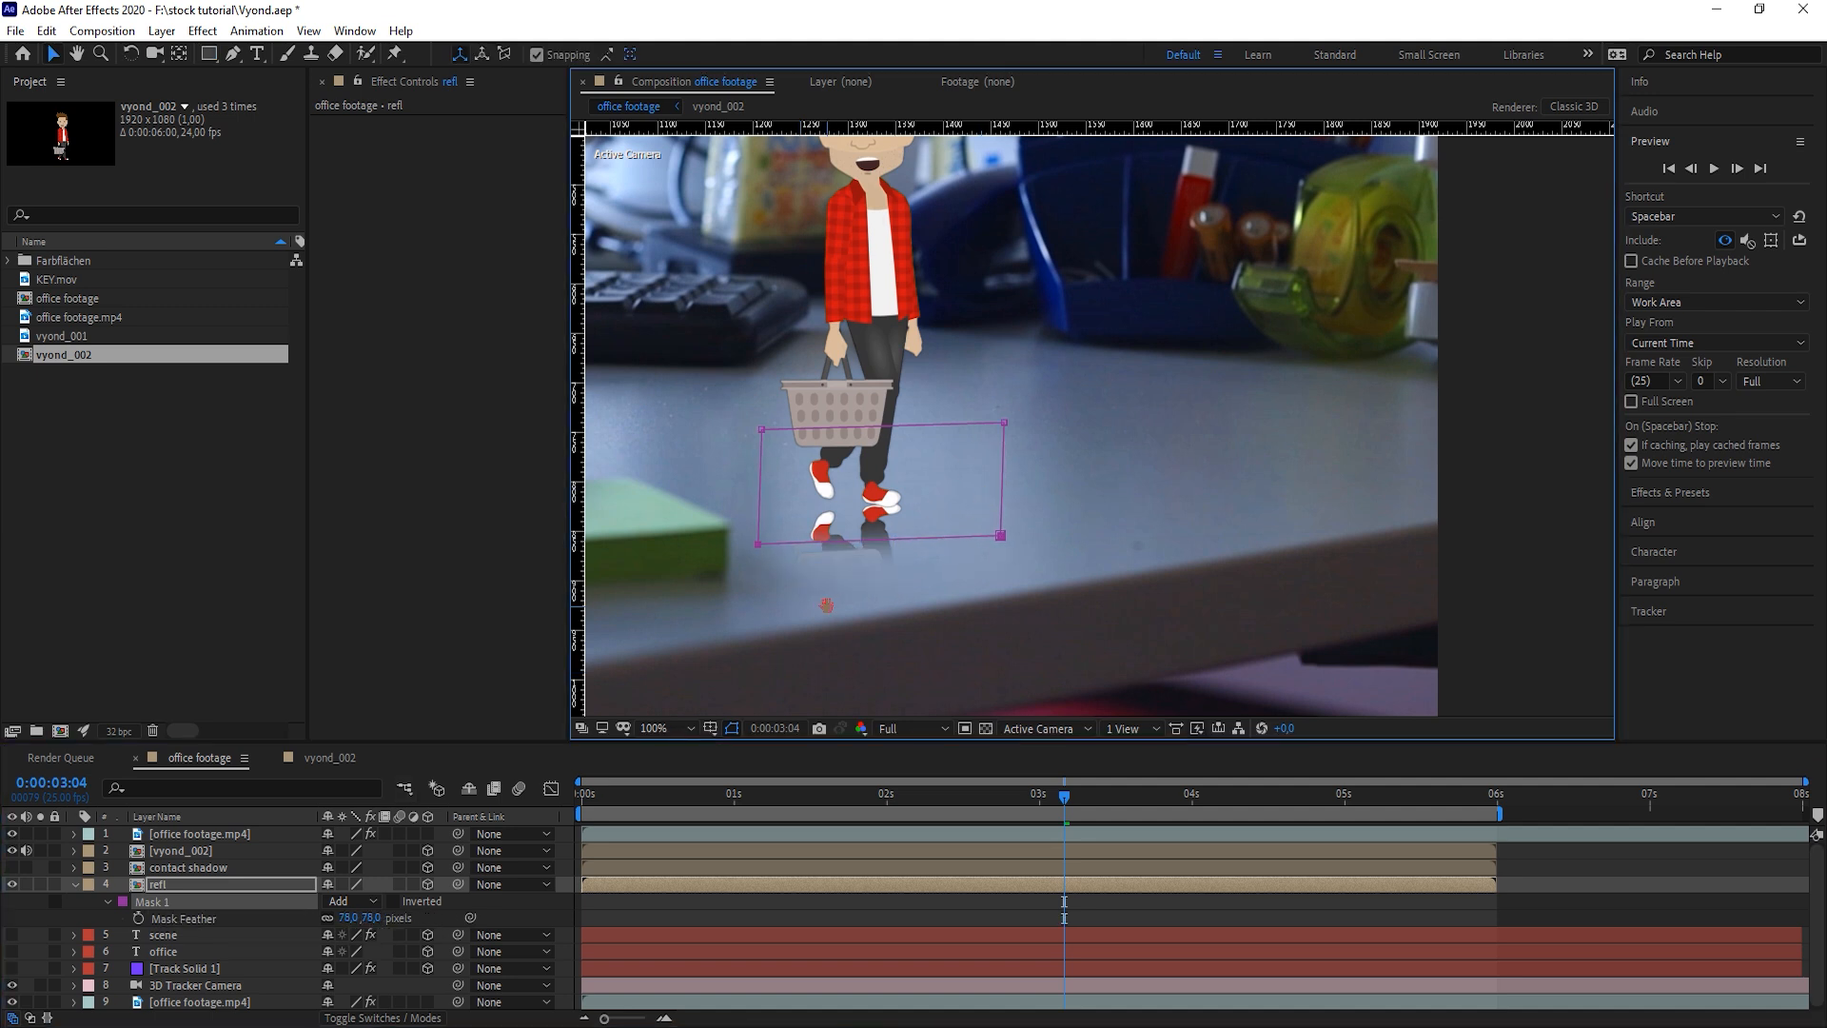
drag(827, 605, 1136, 451)
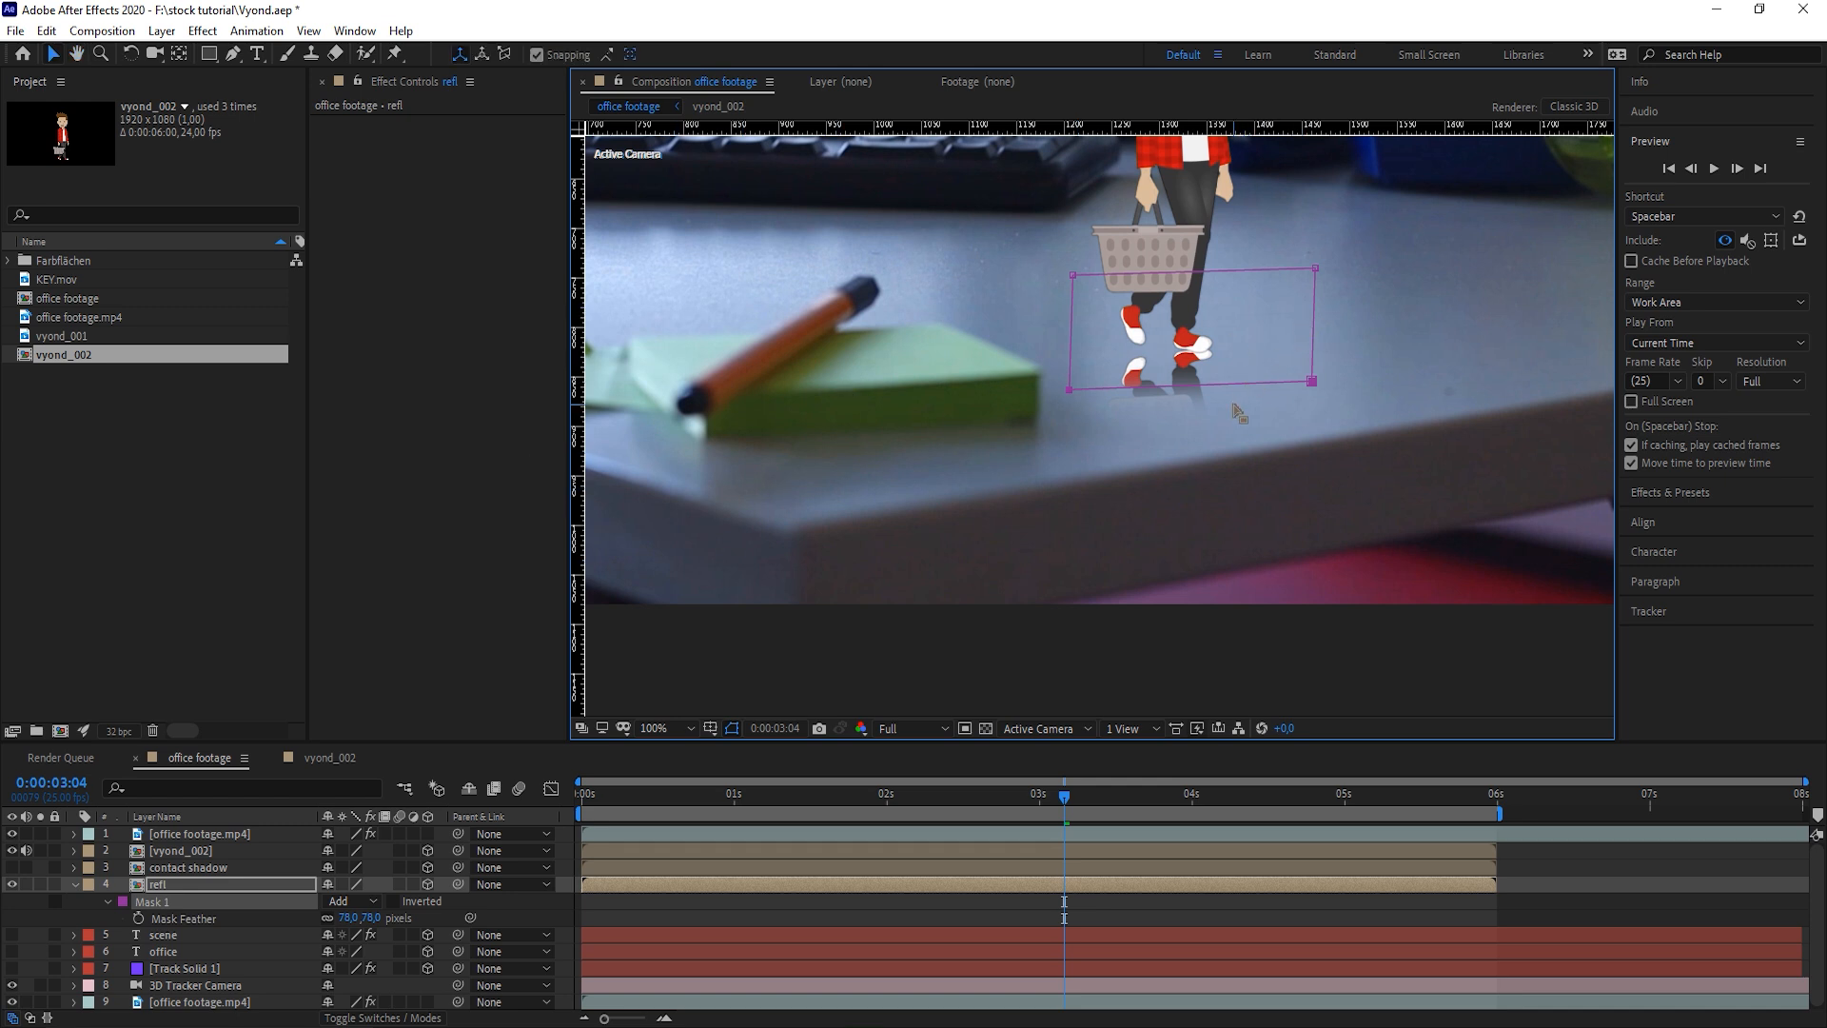
key(t)
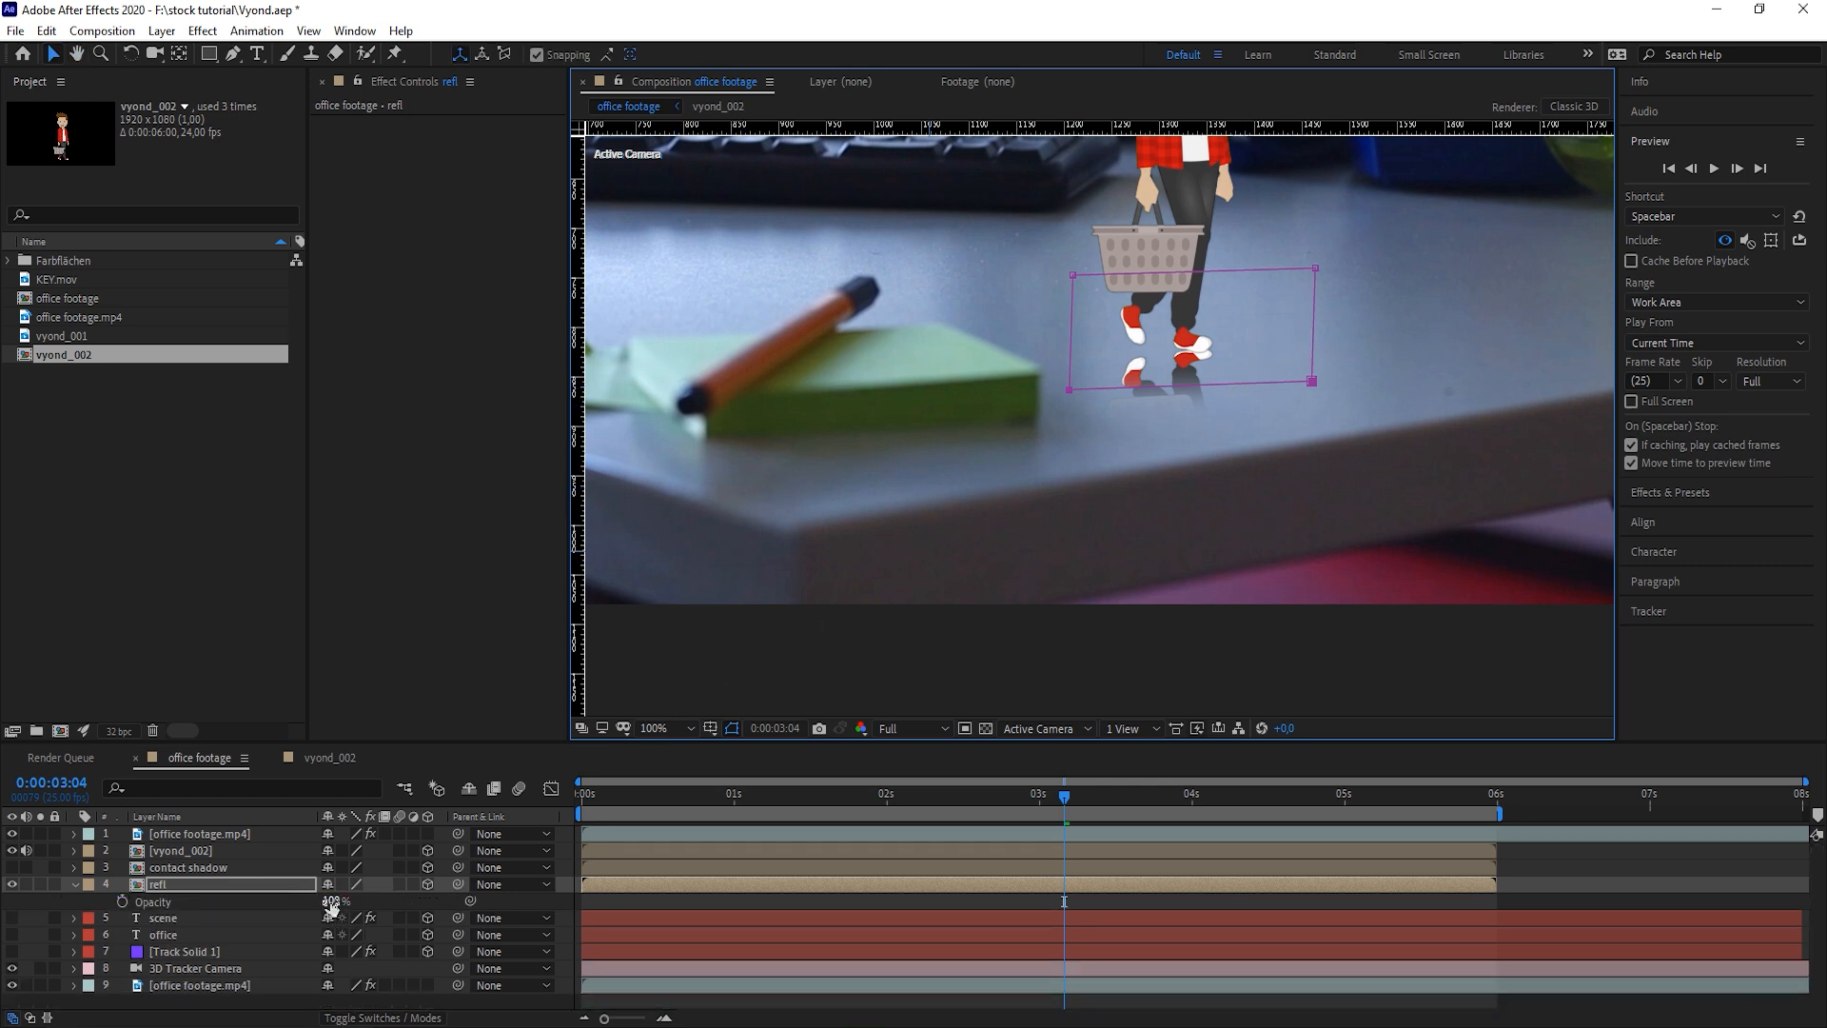
drag(330, 902, 270, 904)
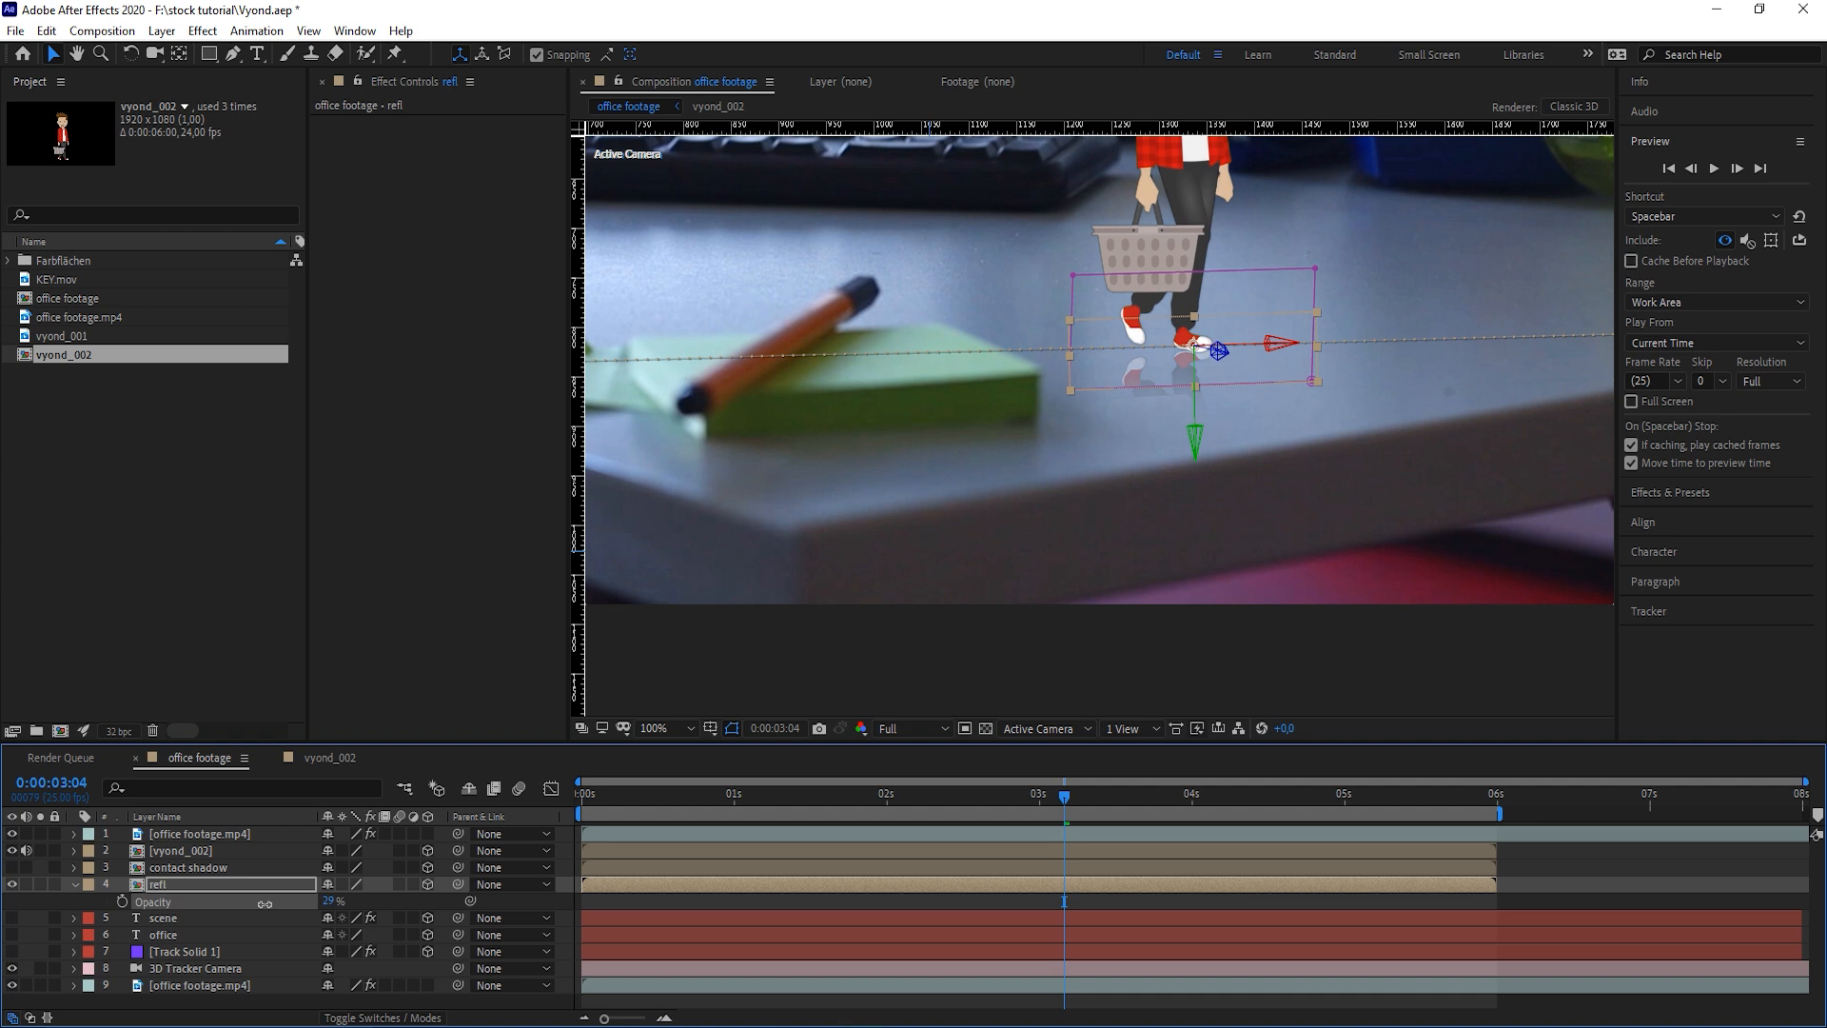
Apply Gaussian Blur to the refl layer with a blurriness of 9.7
click(1680, 502)
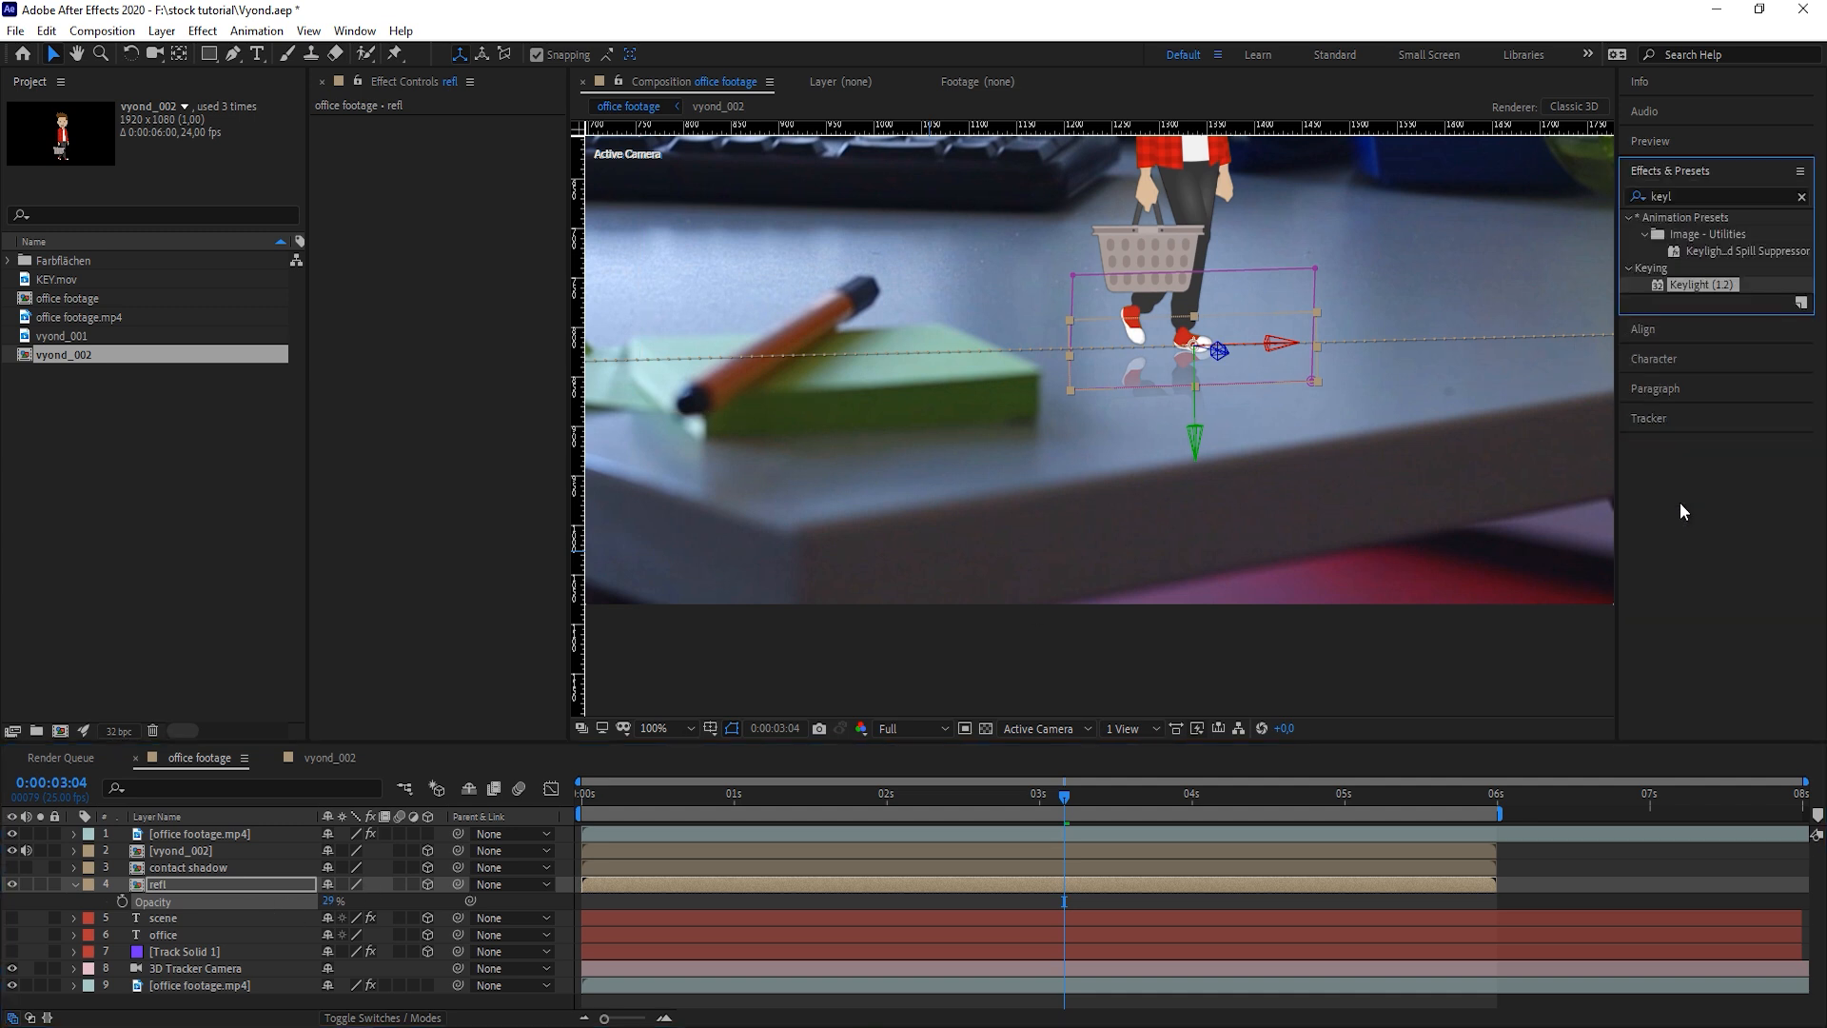
click(1694, 196)
text(gauss)
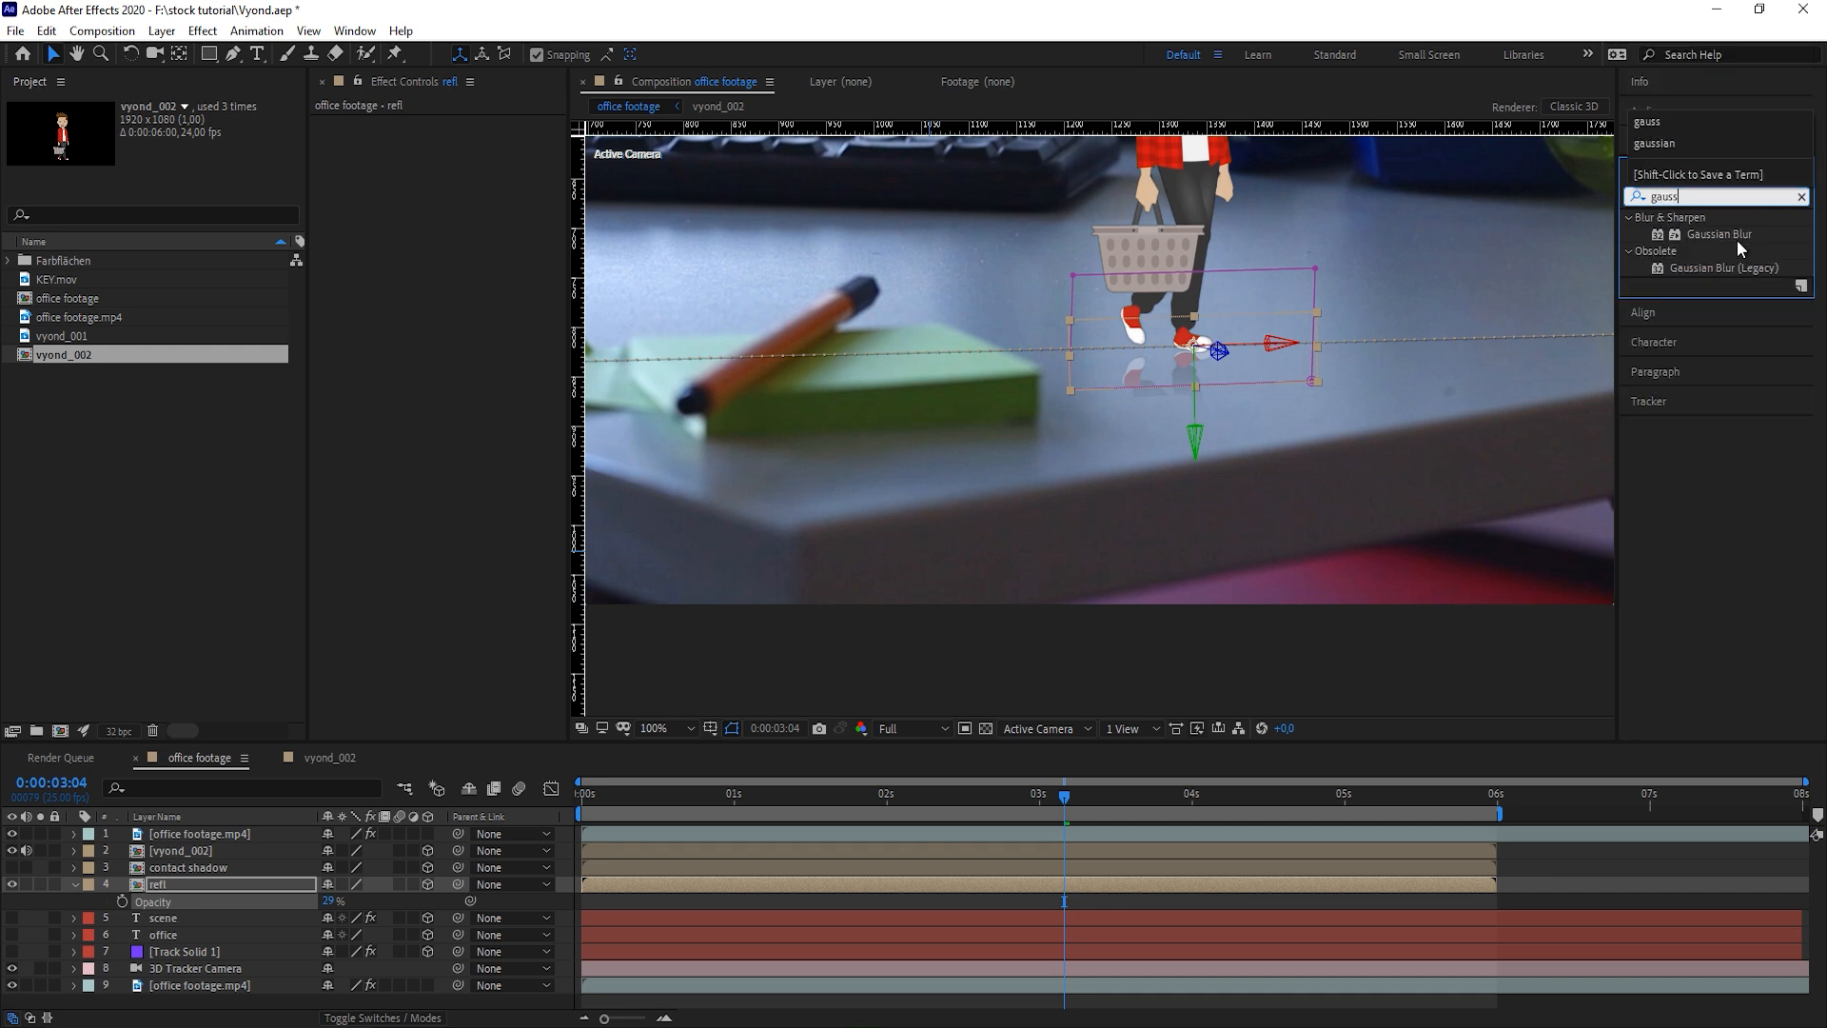
drag(1719, 234, 1085, 867)
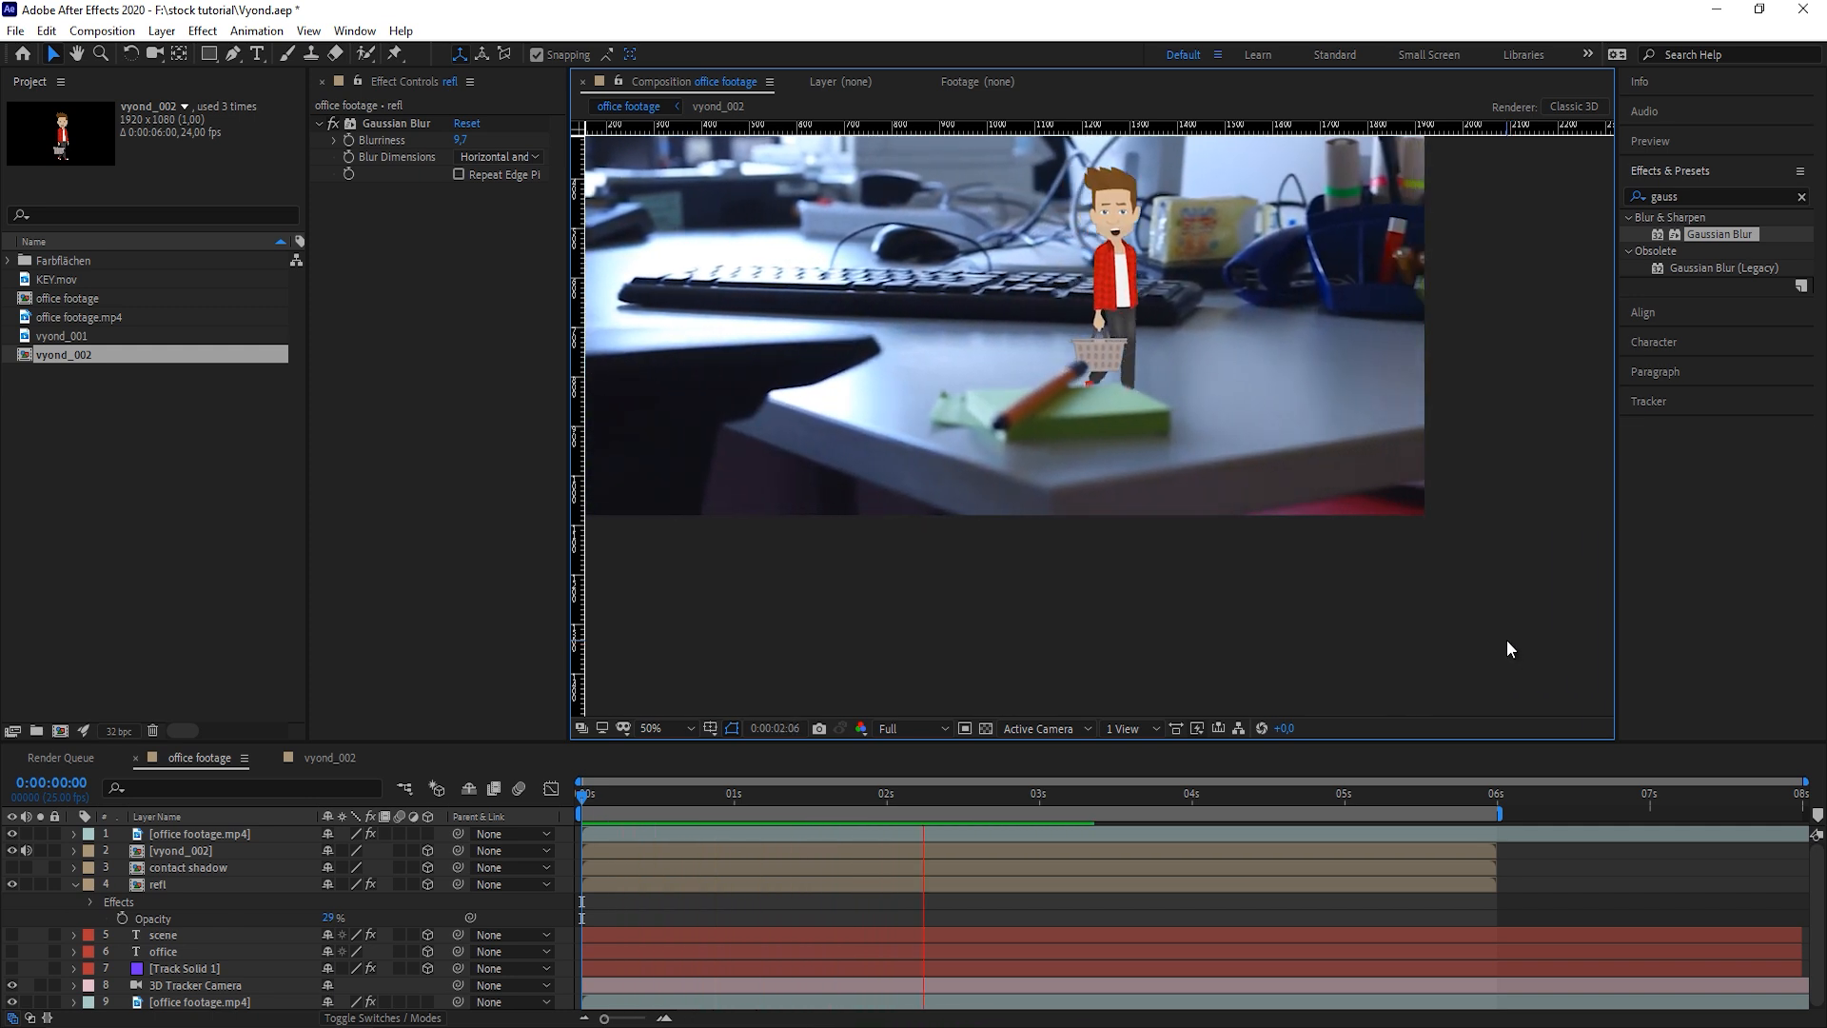
Play back and scrub through the walk to examine the blurred reflection under the shoes, ending at 0:00:03:02
key(space)
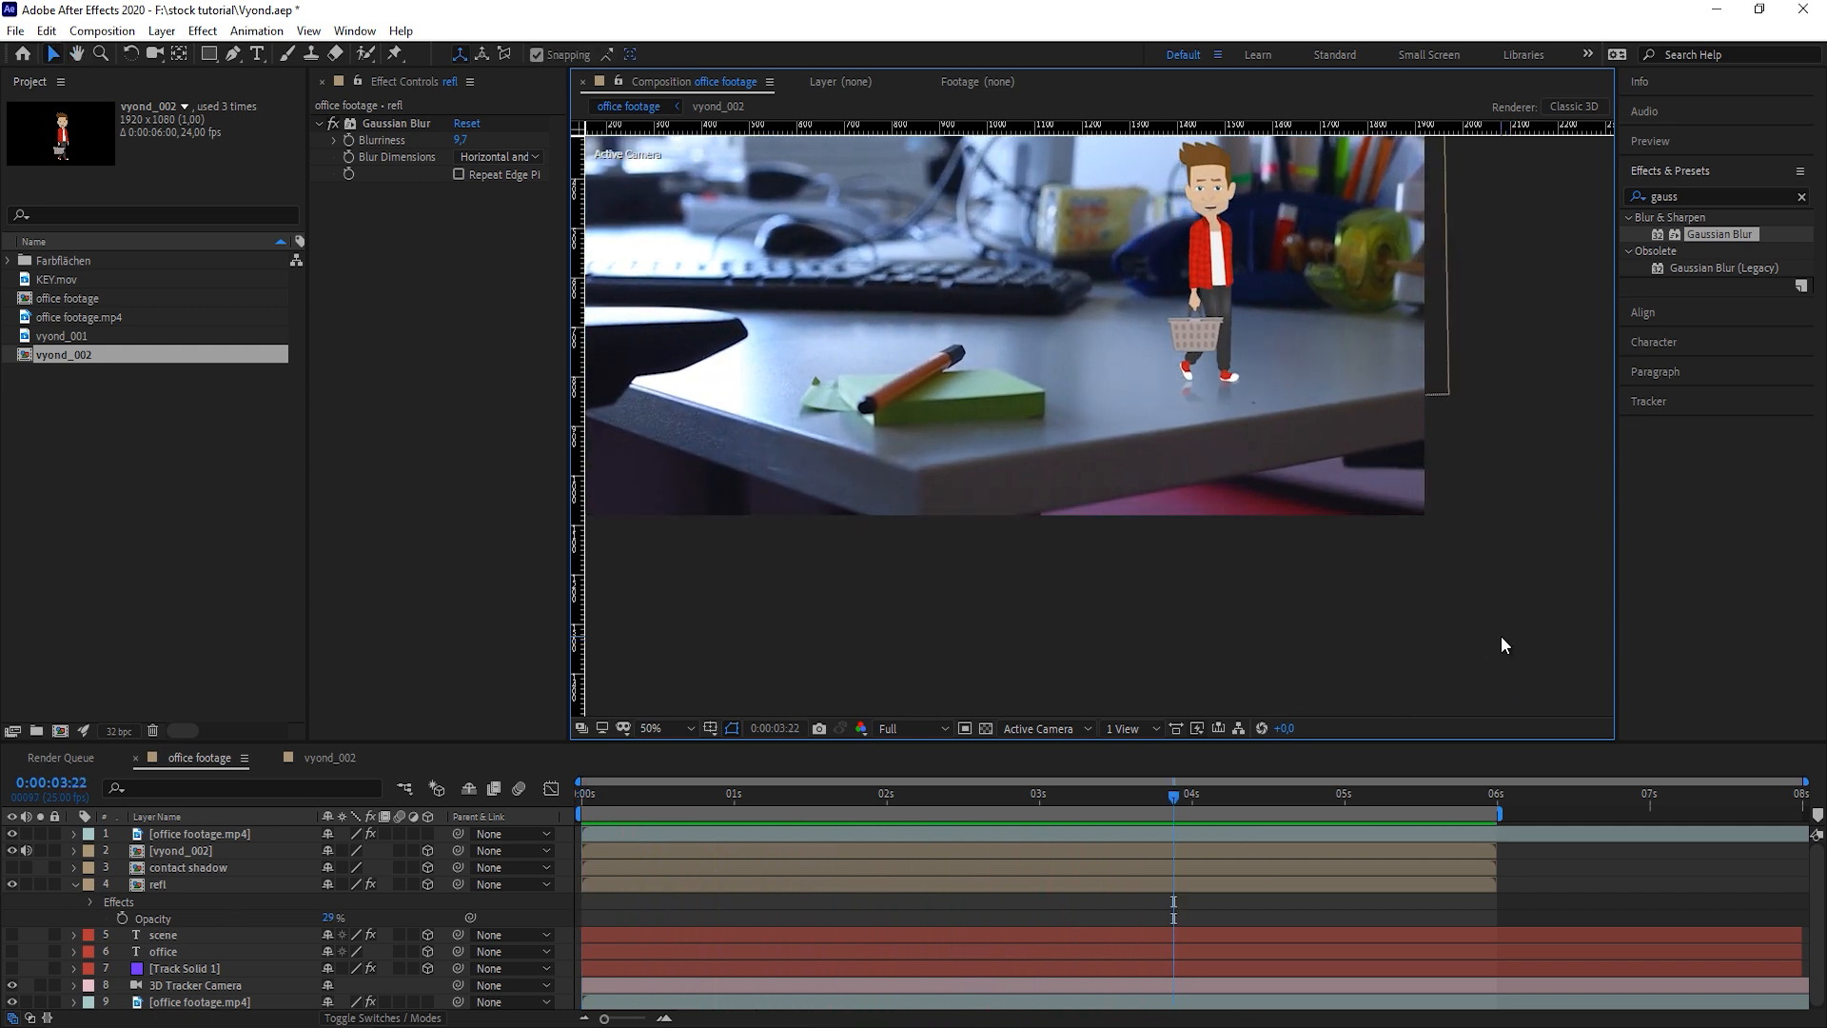
drag(1178, 803, 1002, 811)
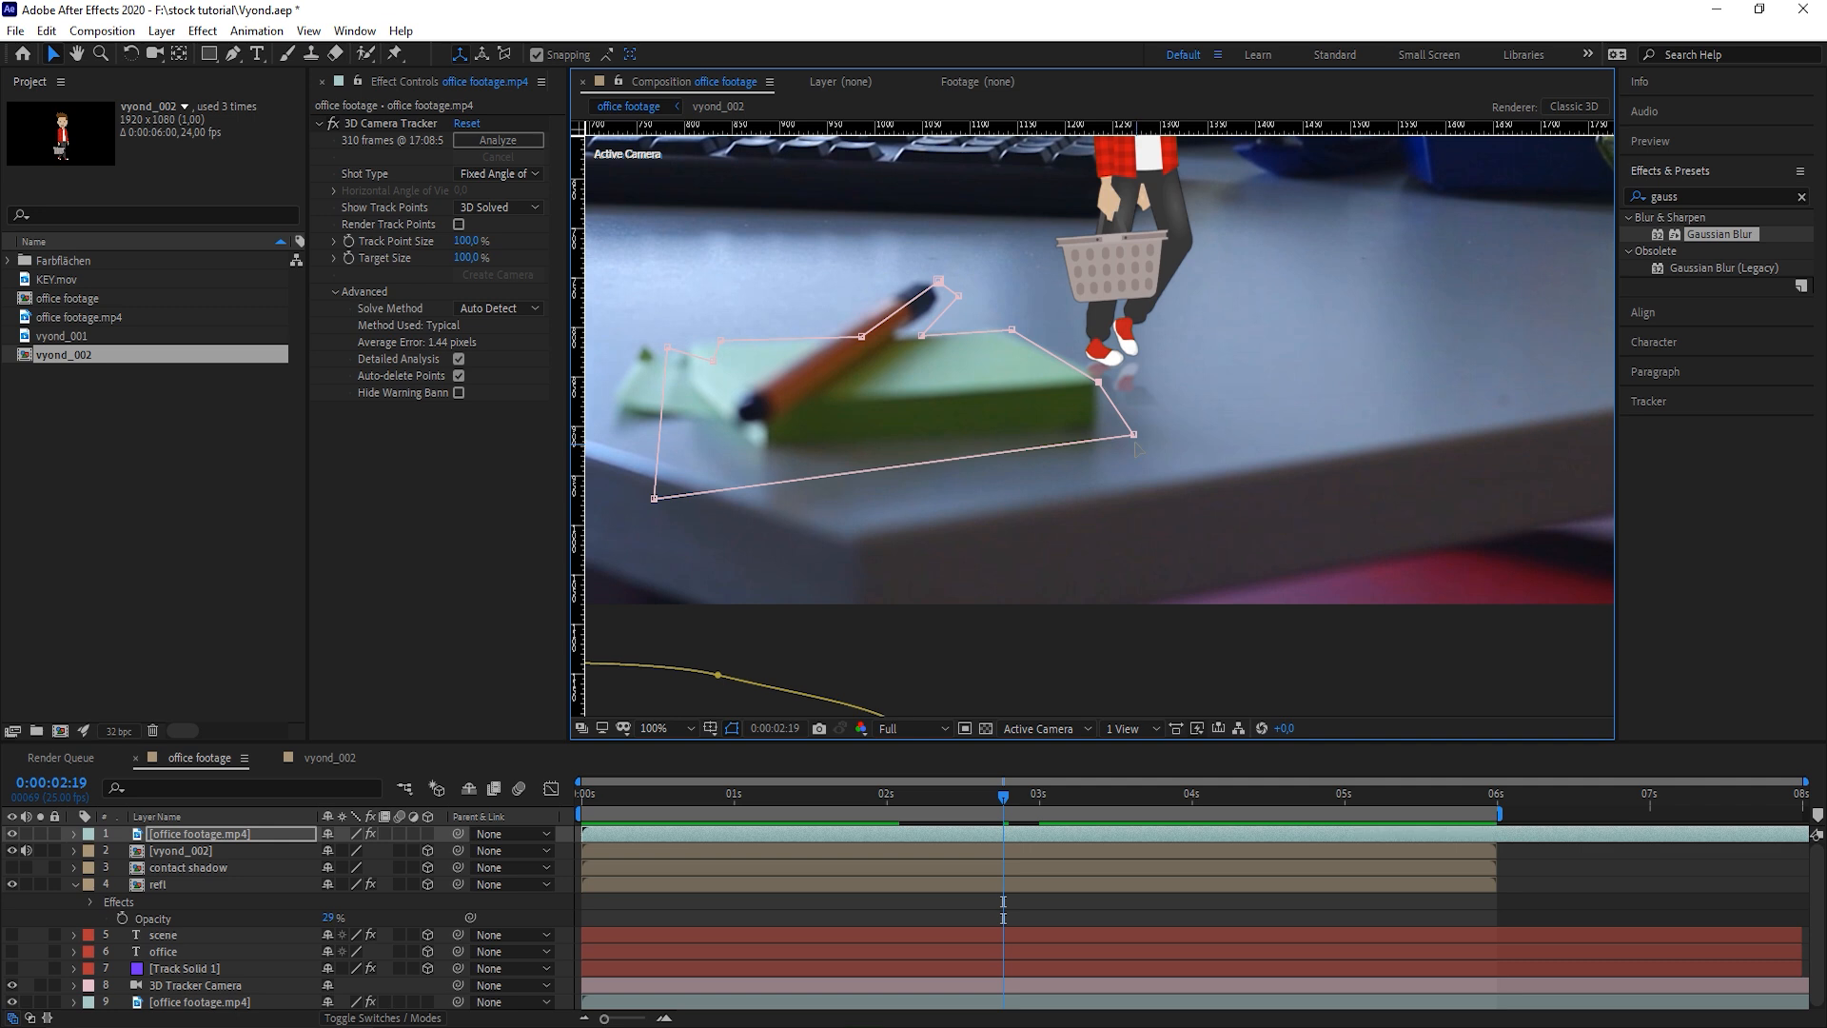
key(space)
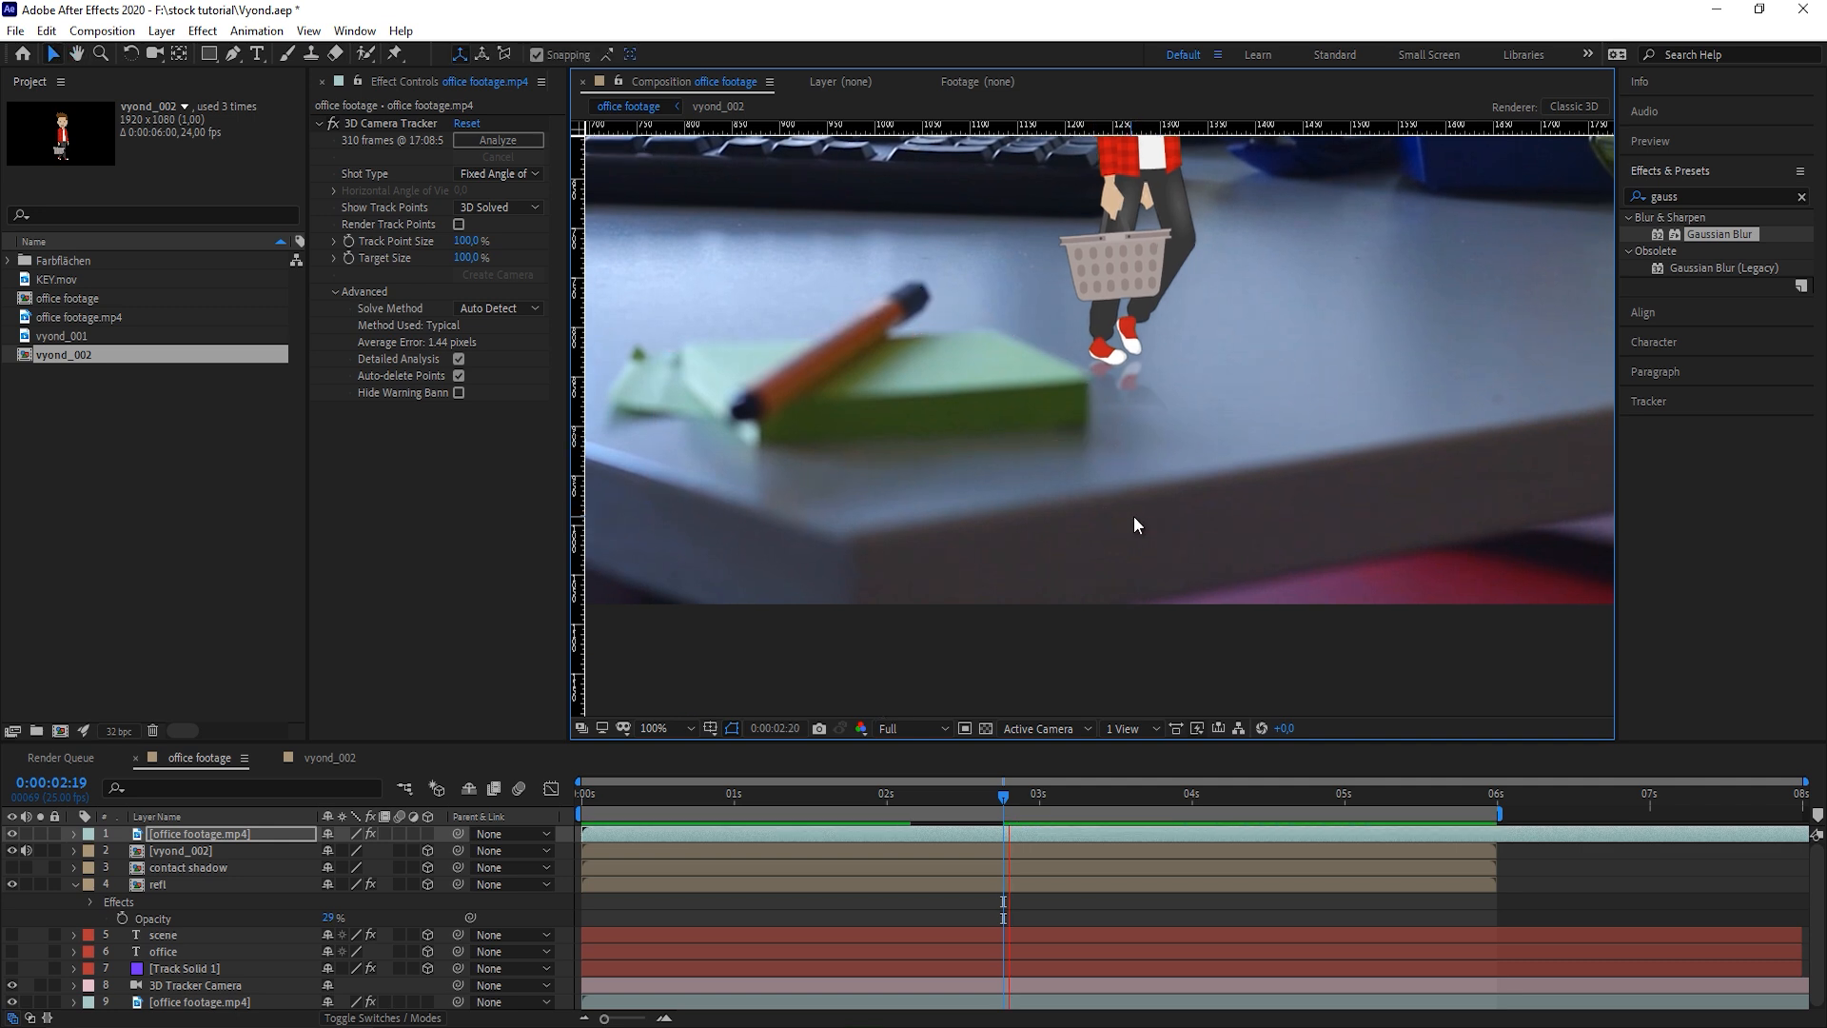
key(space)
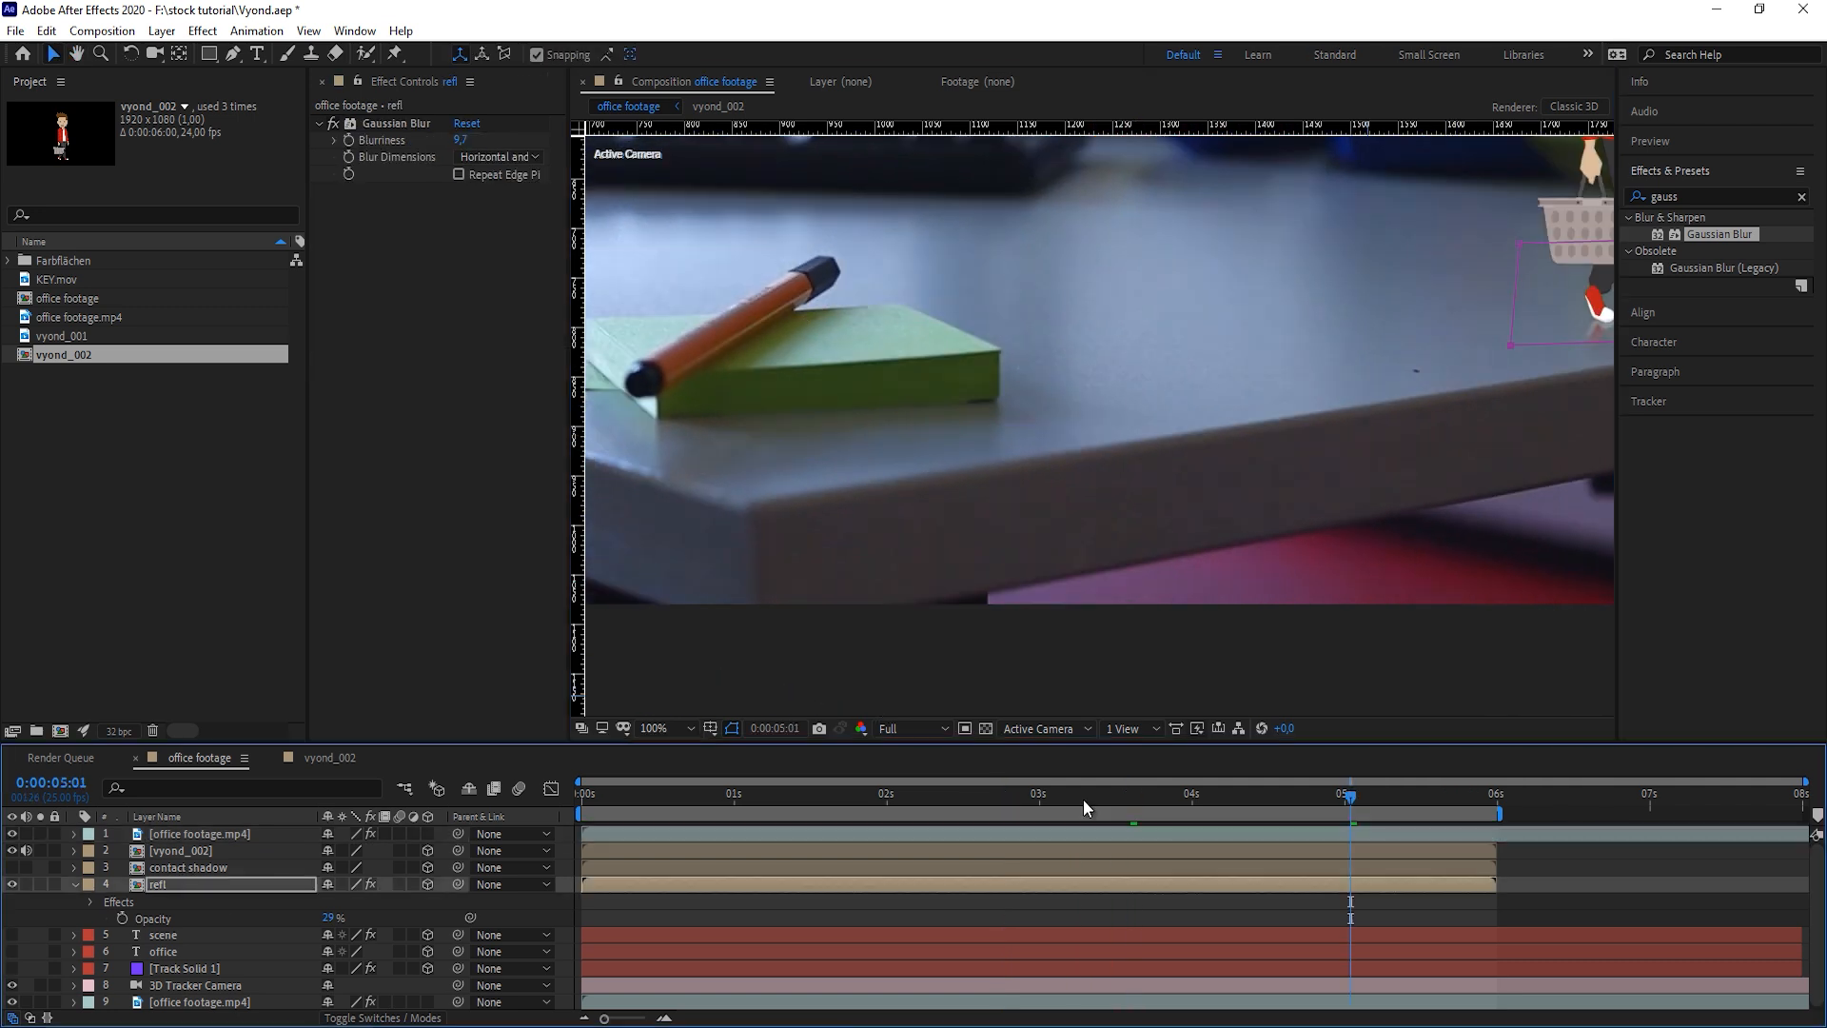
mouse_move(1085, 807)
mouse_down()
mouse_move(1000, 801)
mouse_move(1052, 801)
mouse_up()
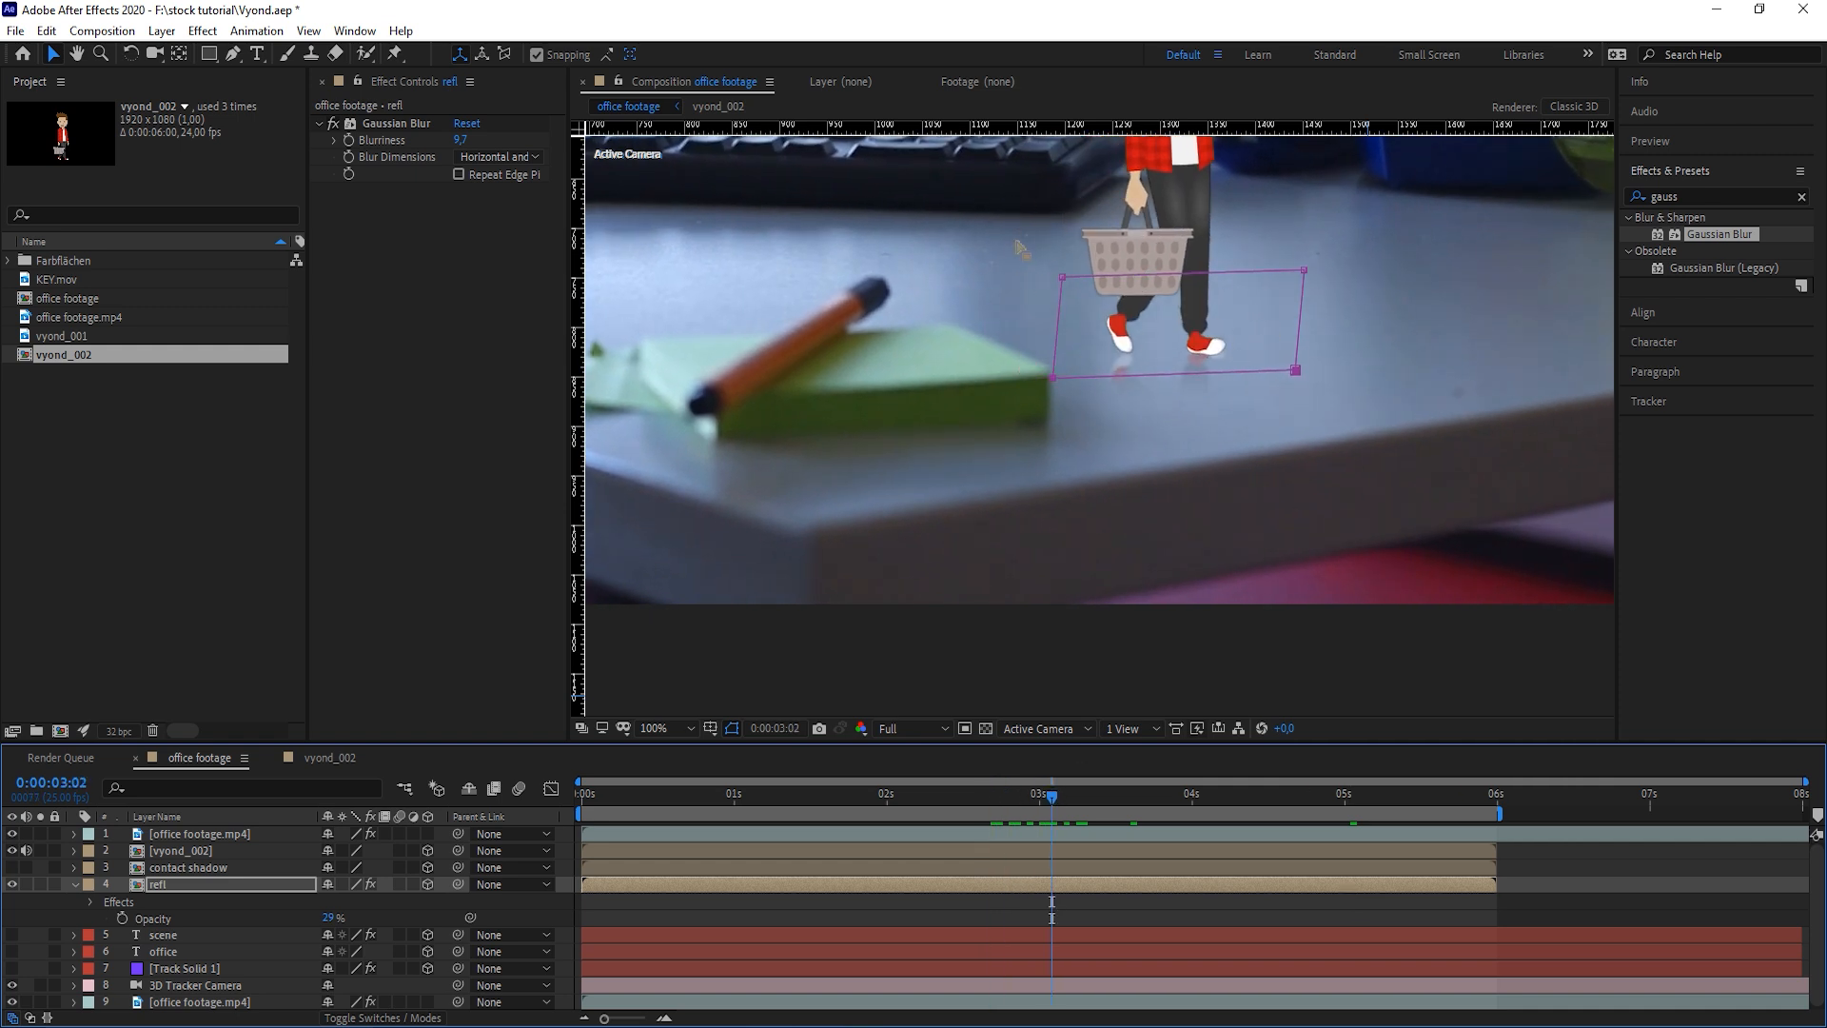
scroll(666, 466, left, 2)
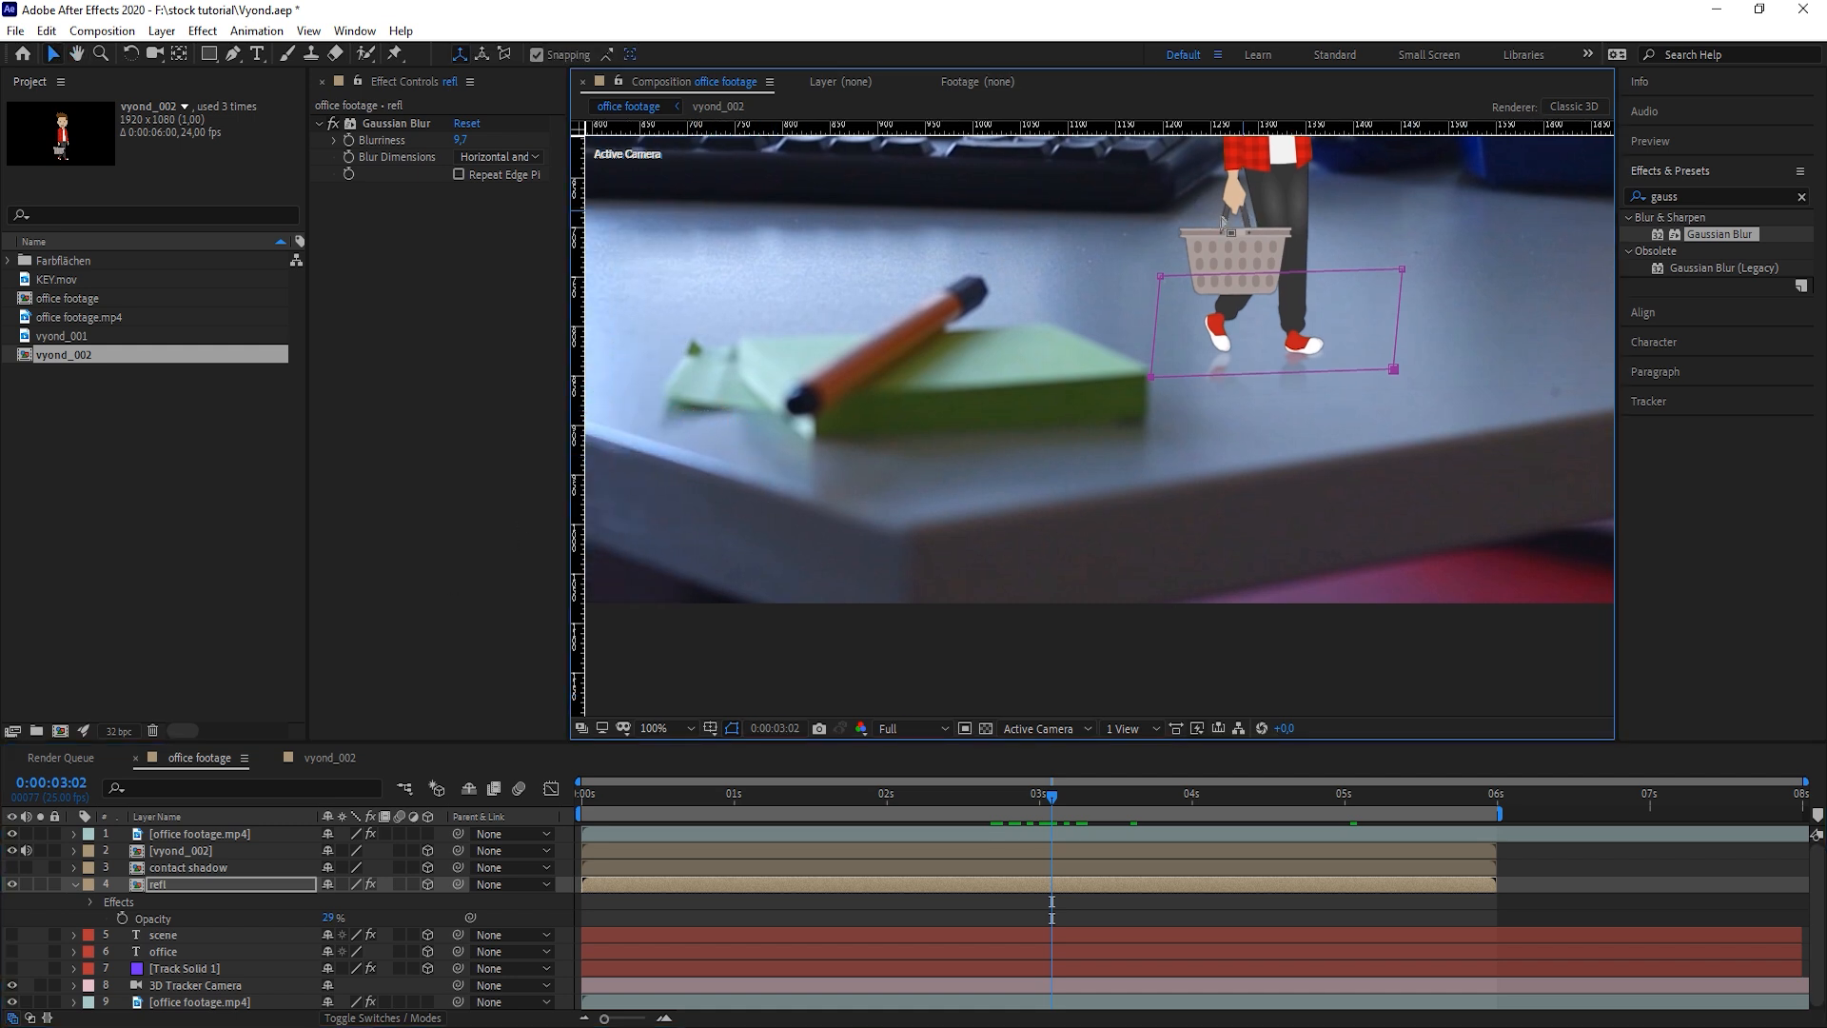
drag(1493, 230, 1213, 335)
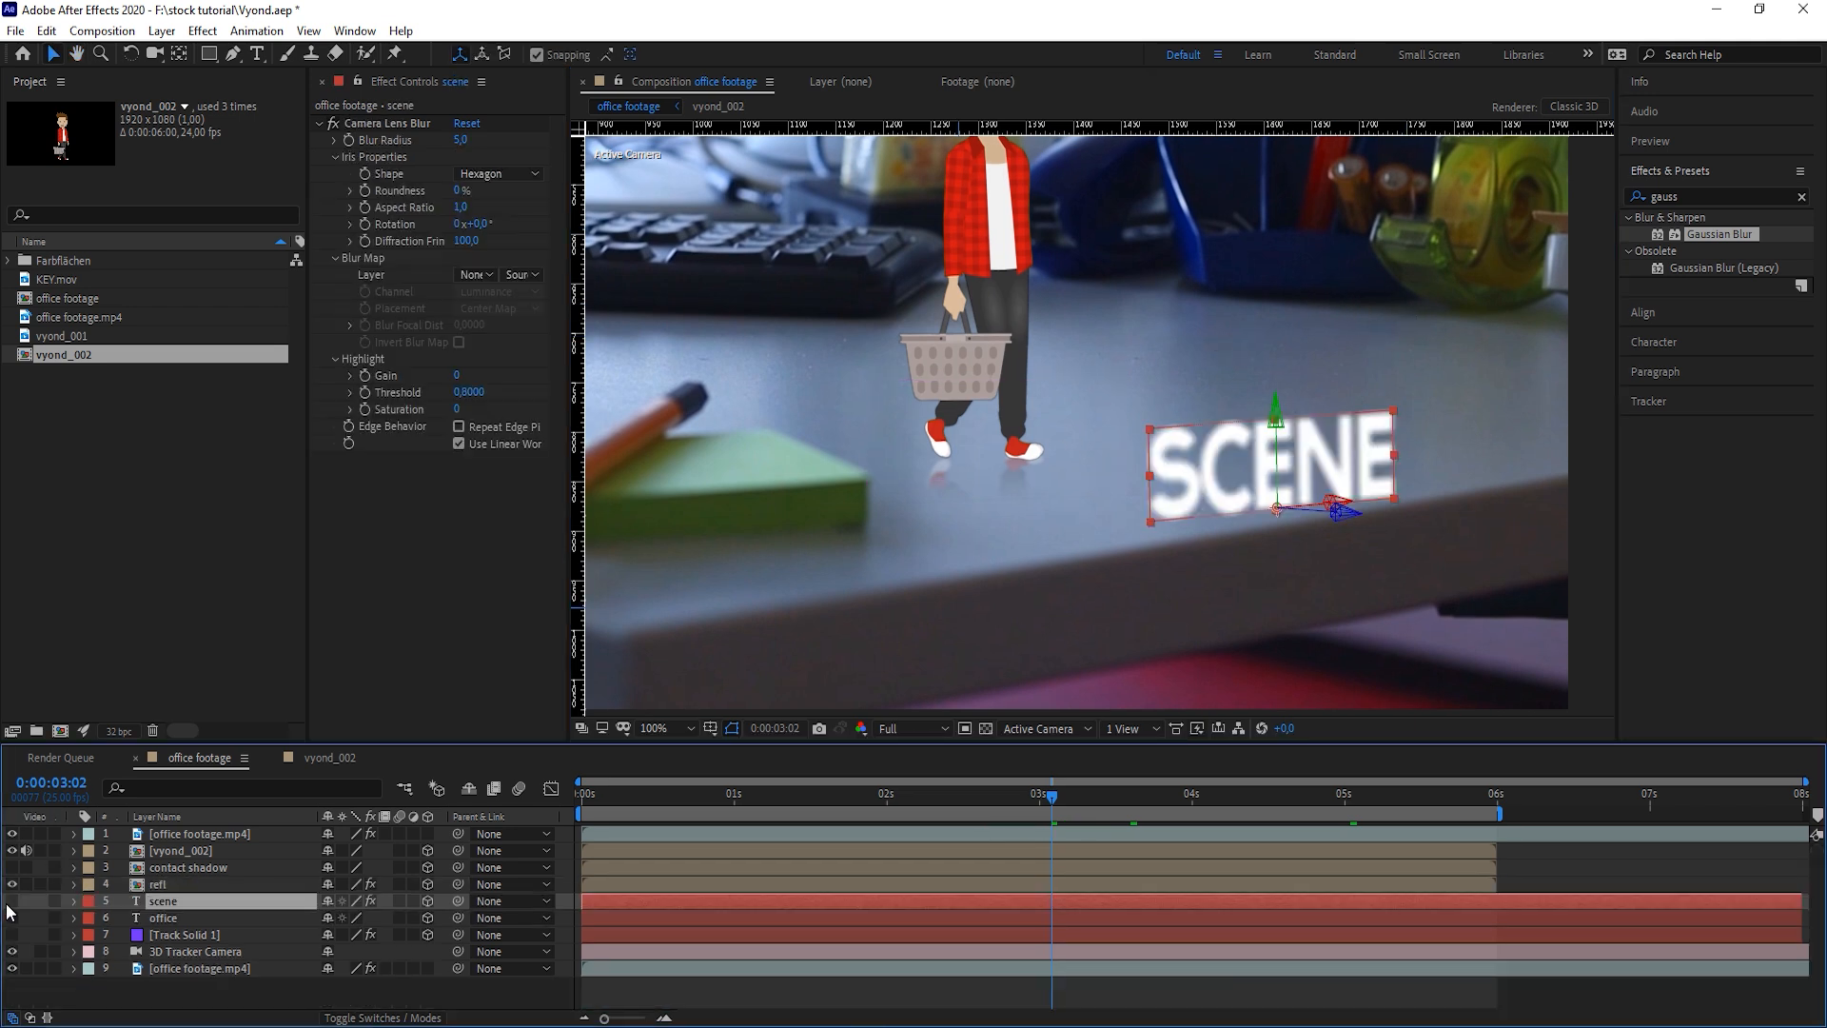
Hide the scene text and refl layers and make the contact shadow layer visible
click(12, 901)
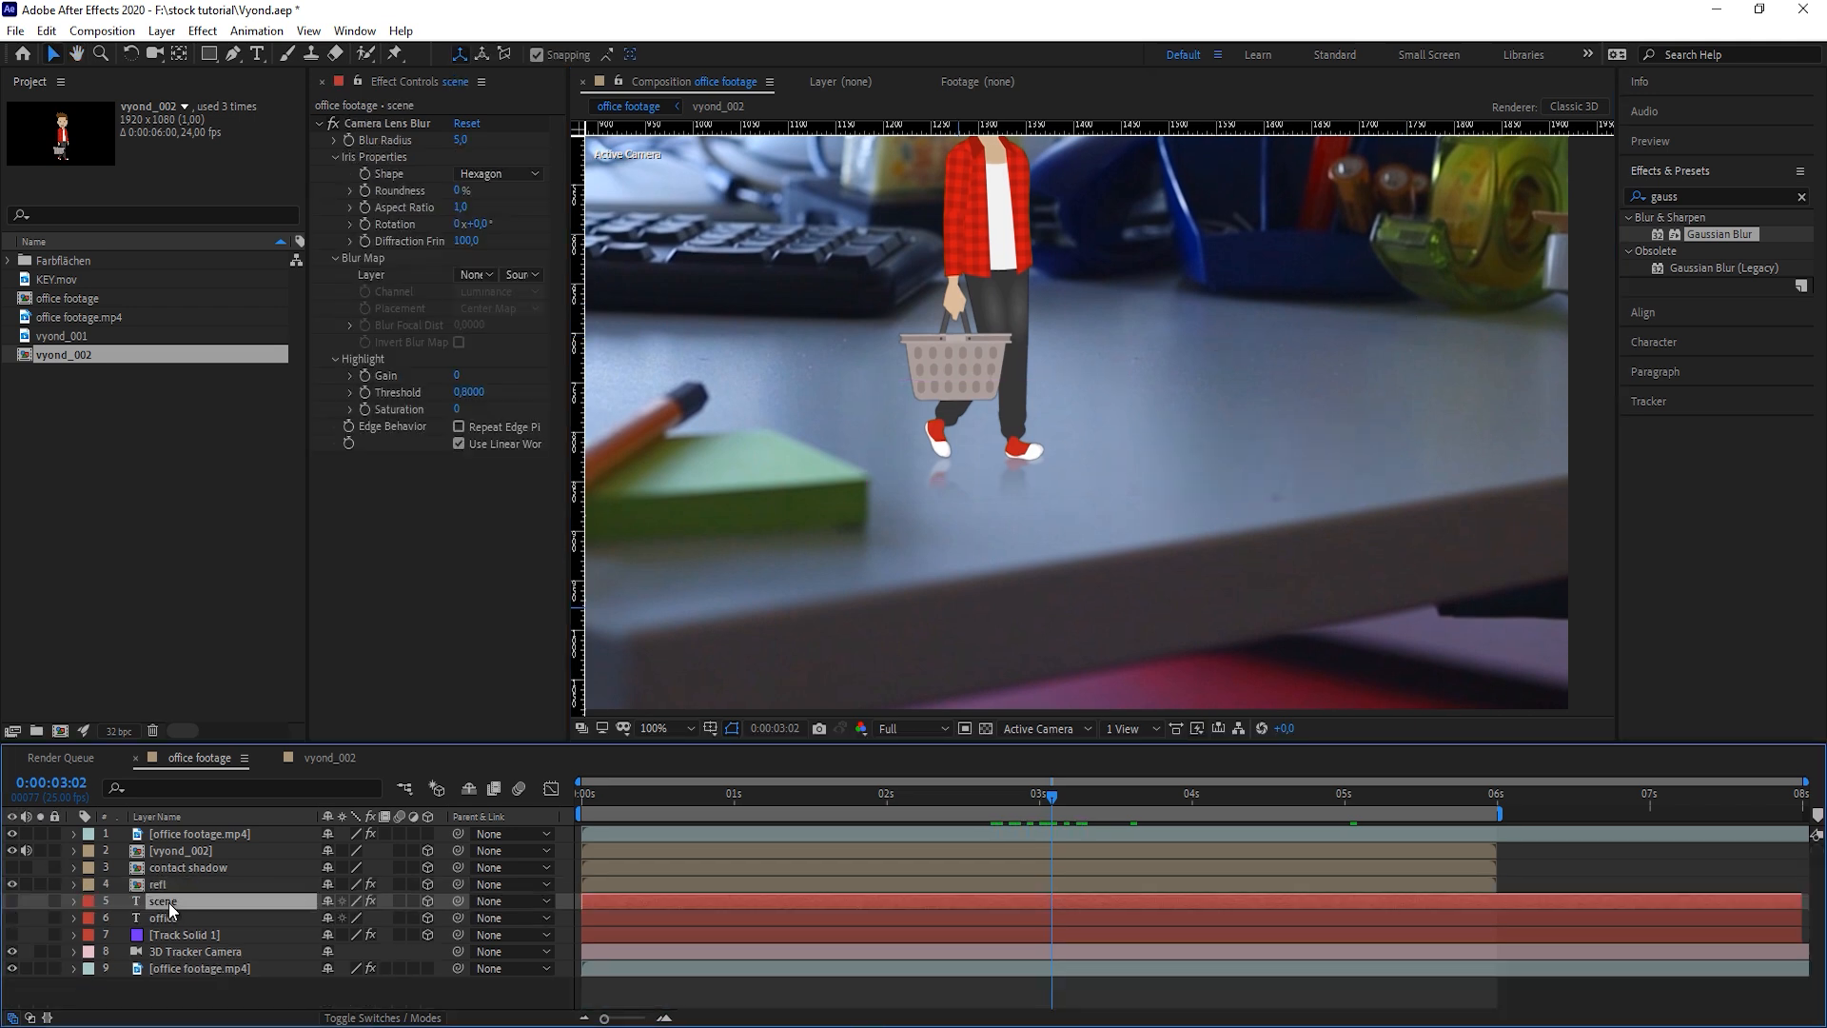
click(200, 866)
click(11, 867)
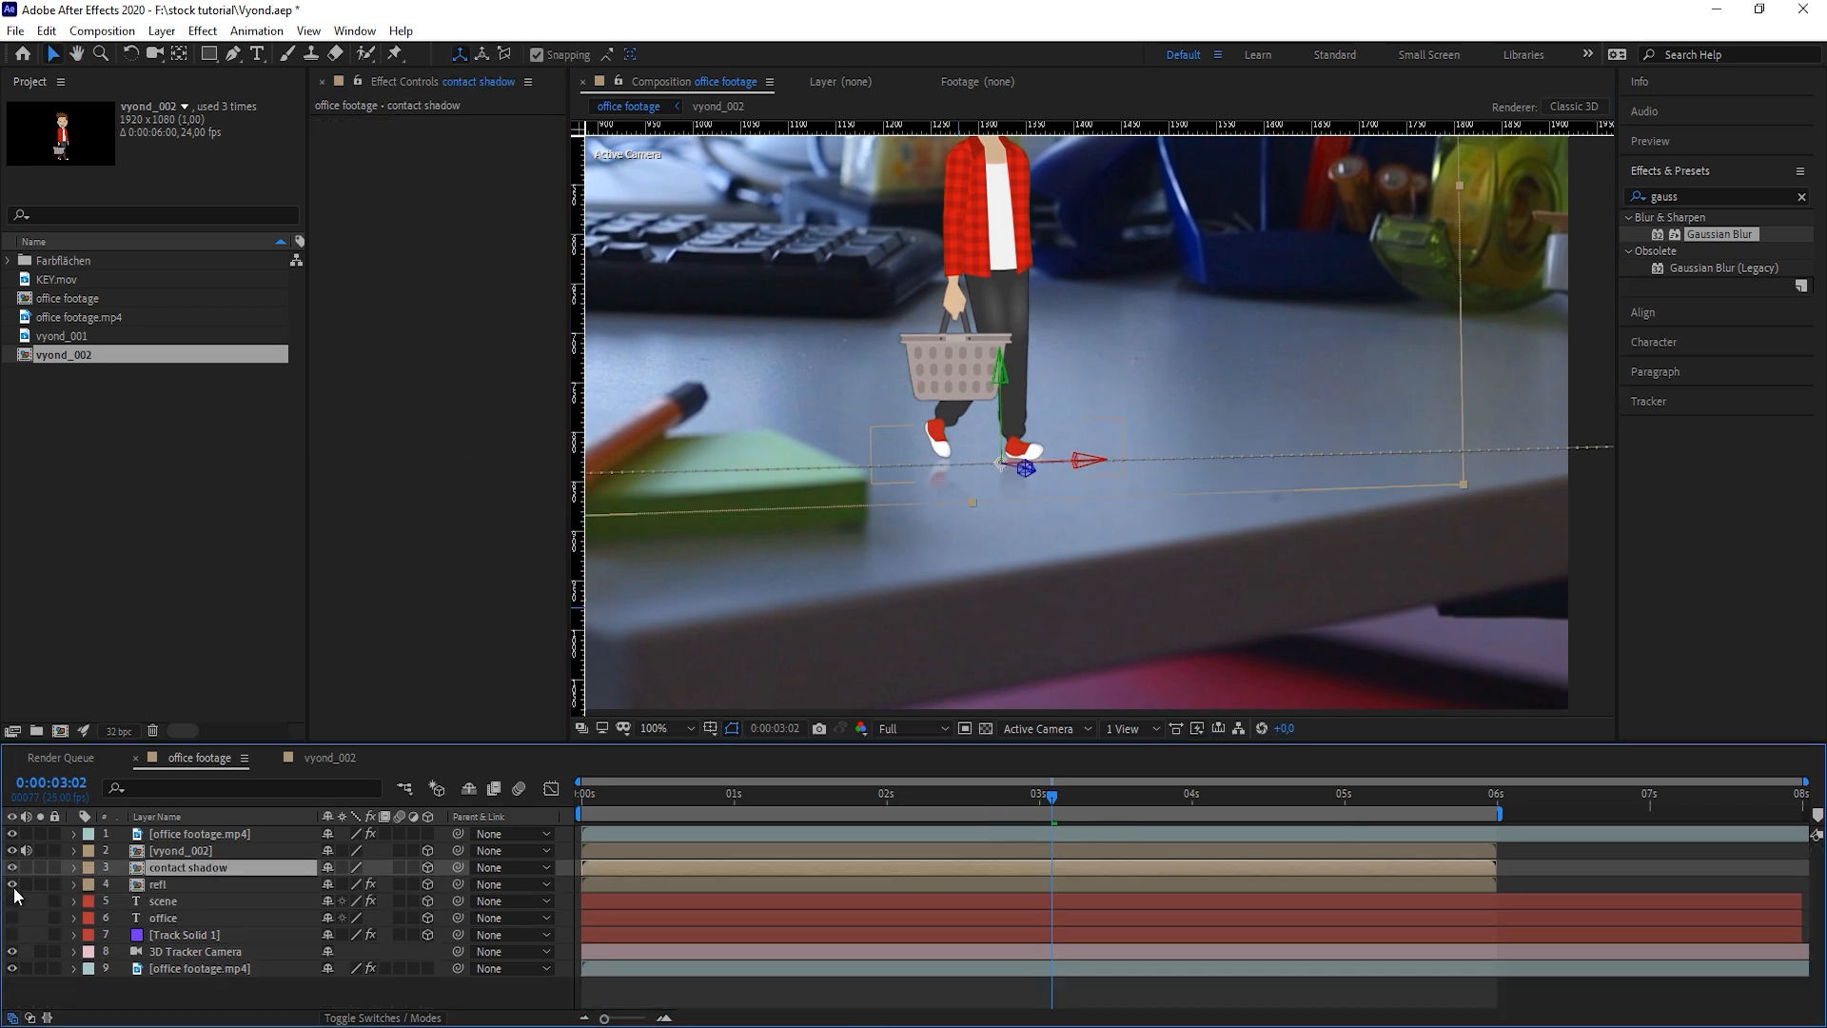
click(12, 884)
Lower both position keyframes of the contact shadow layer to a Y position of 1141.6 and return to 0:00:03:02
key(p)
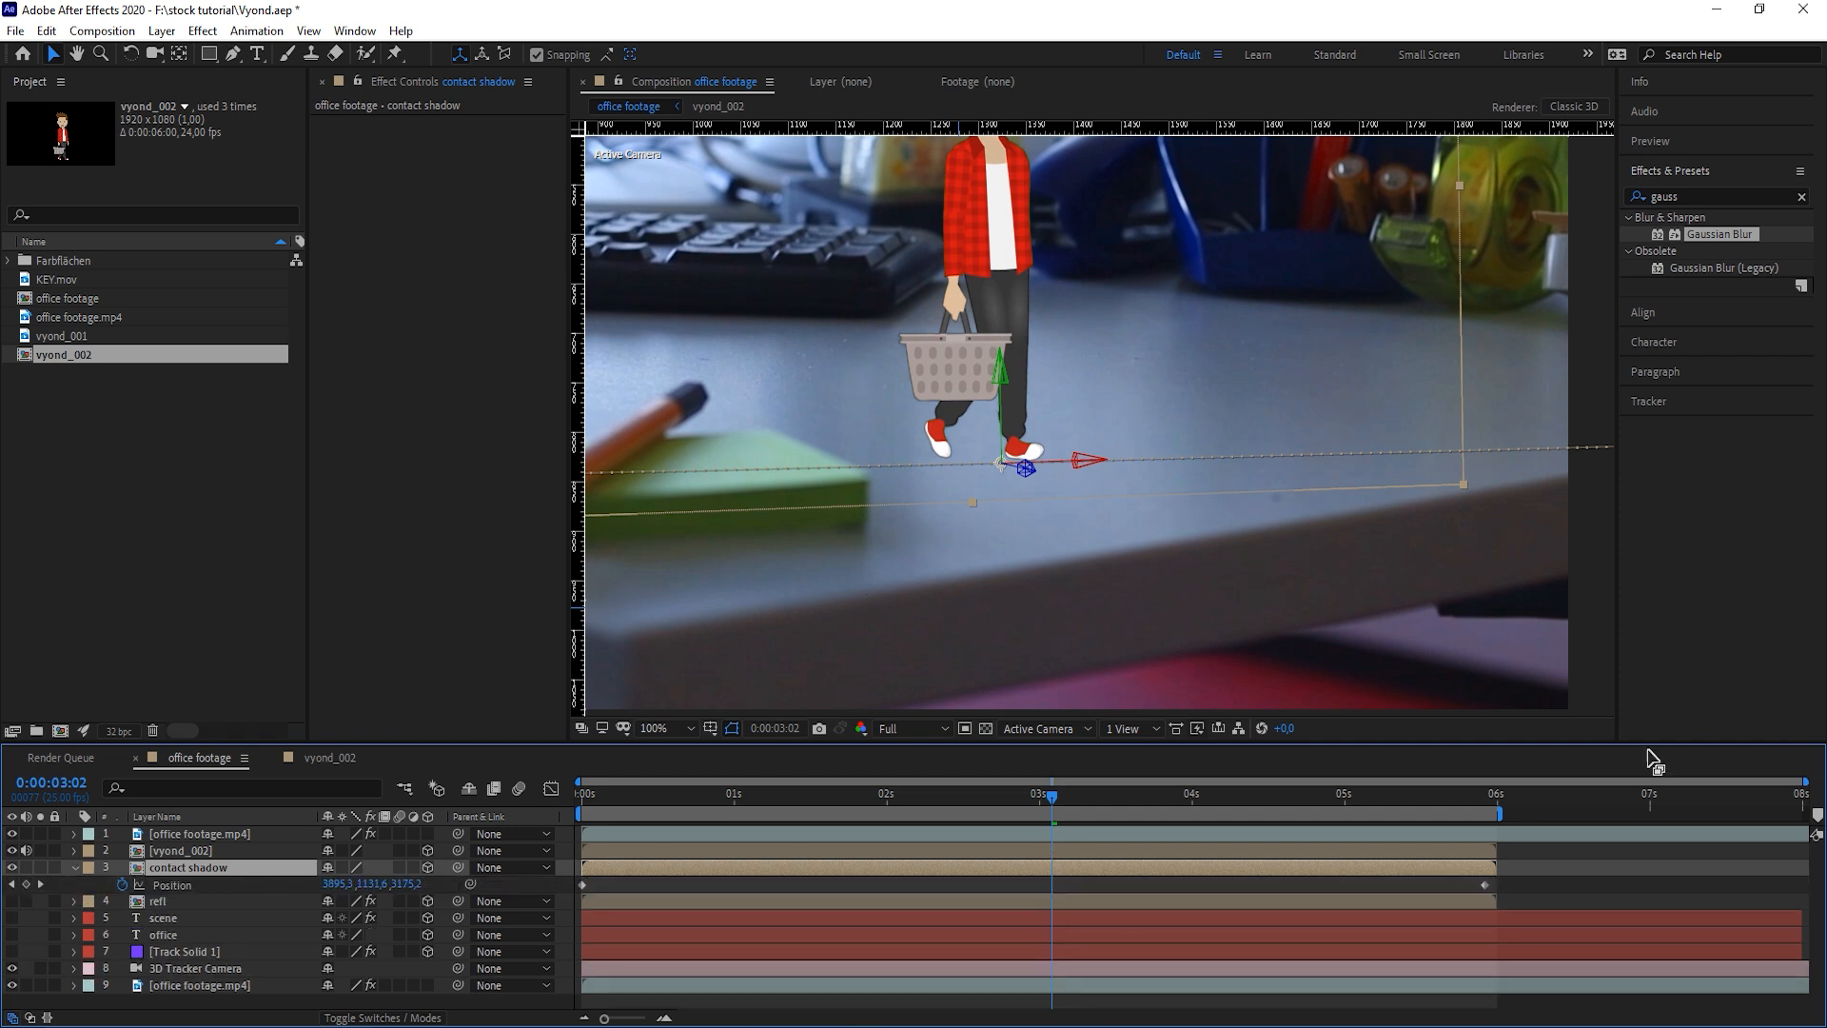
click(1489, 798)
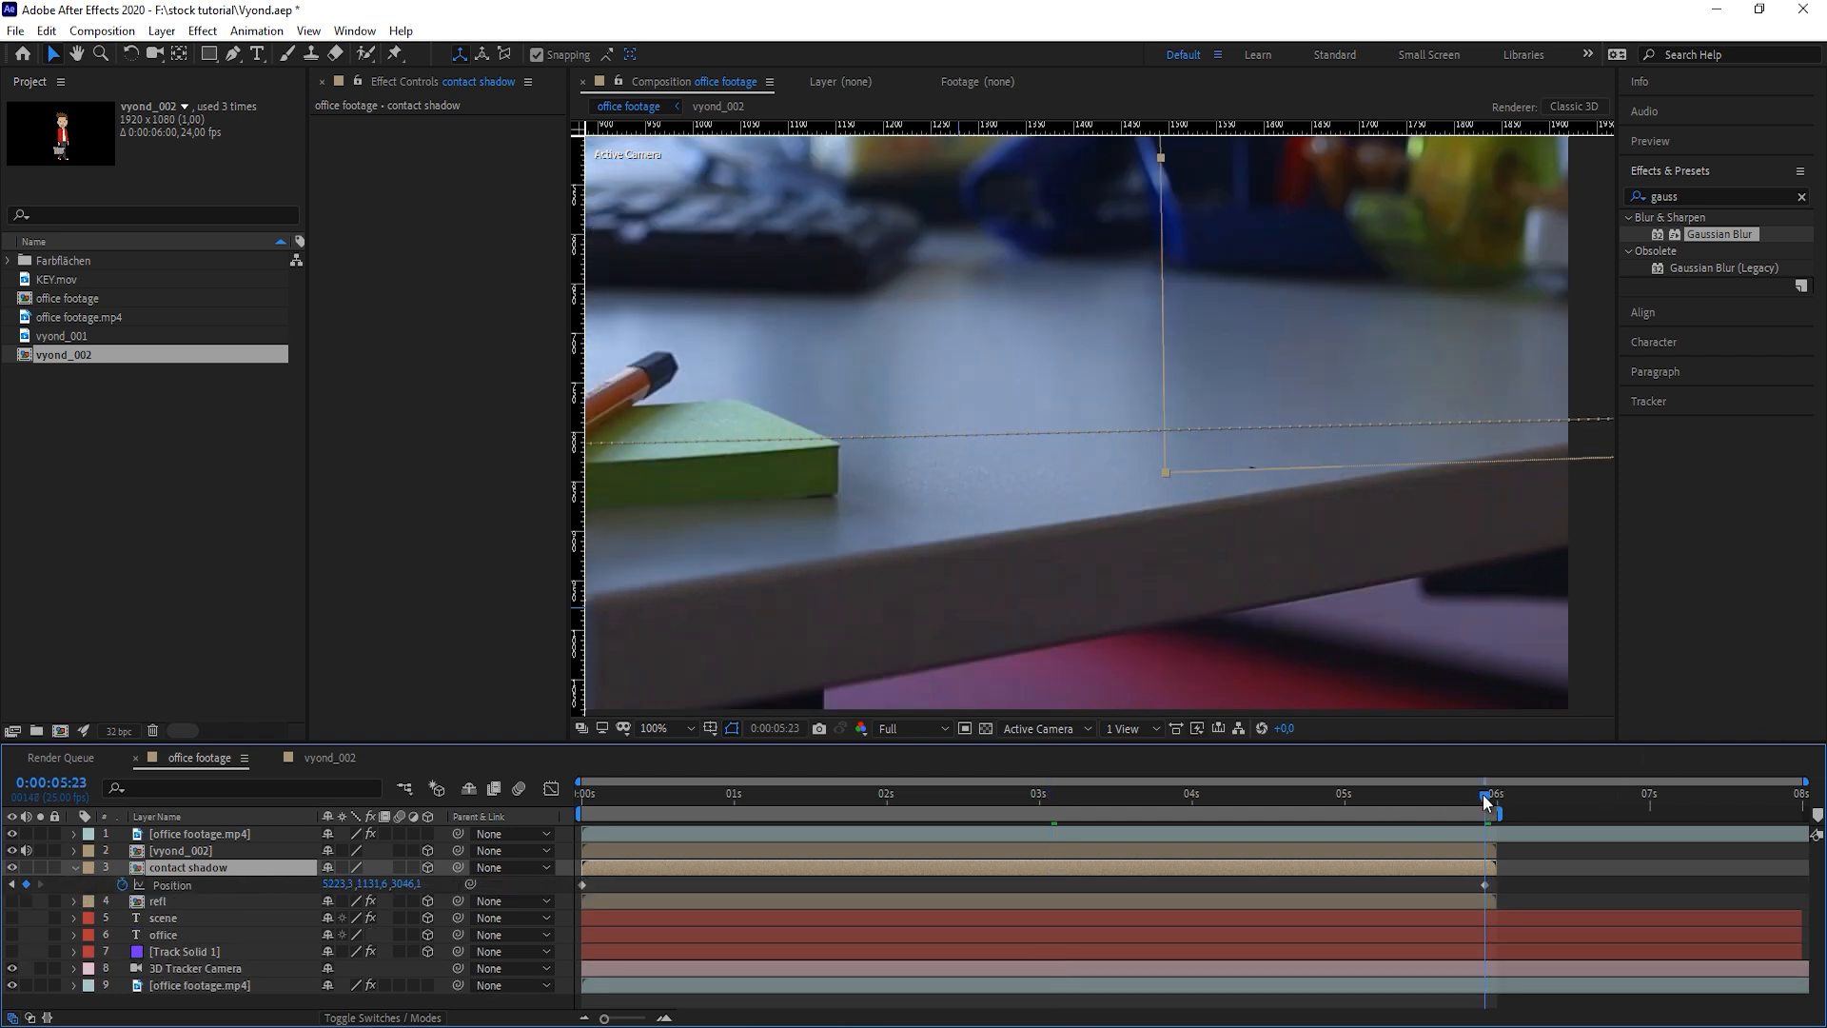
click(1484, 886)
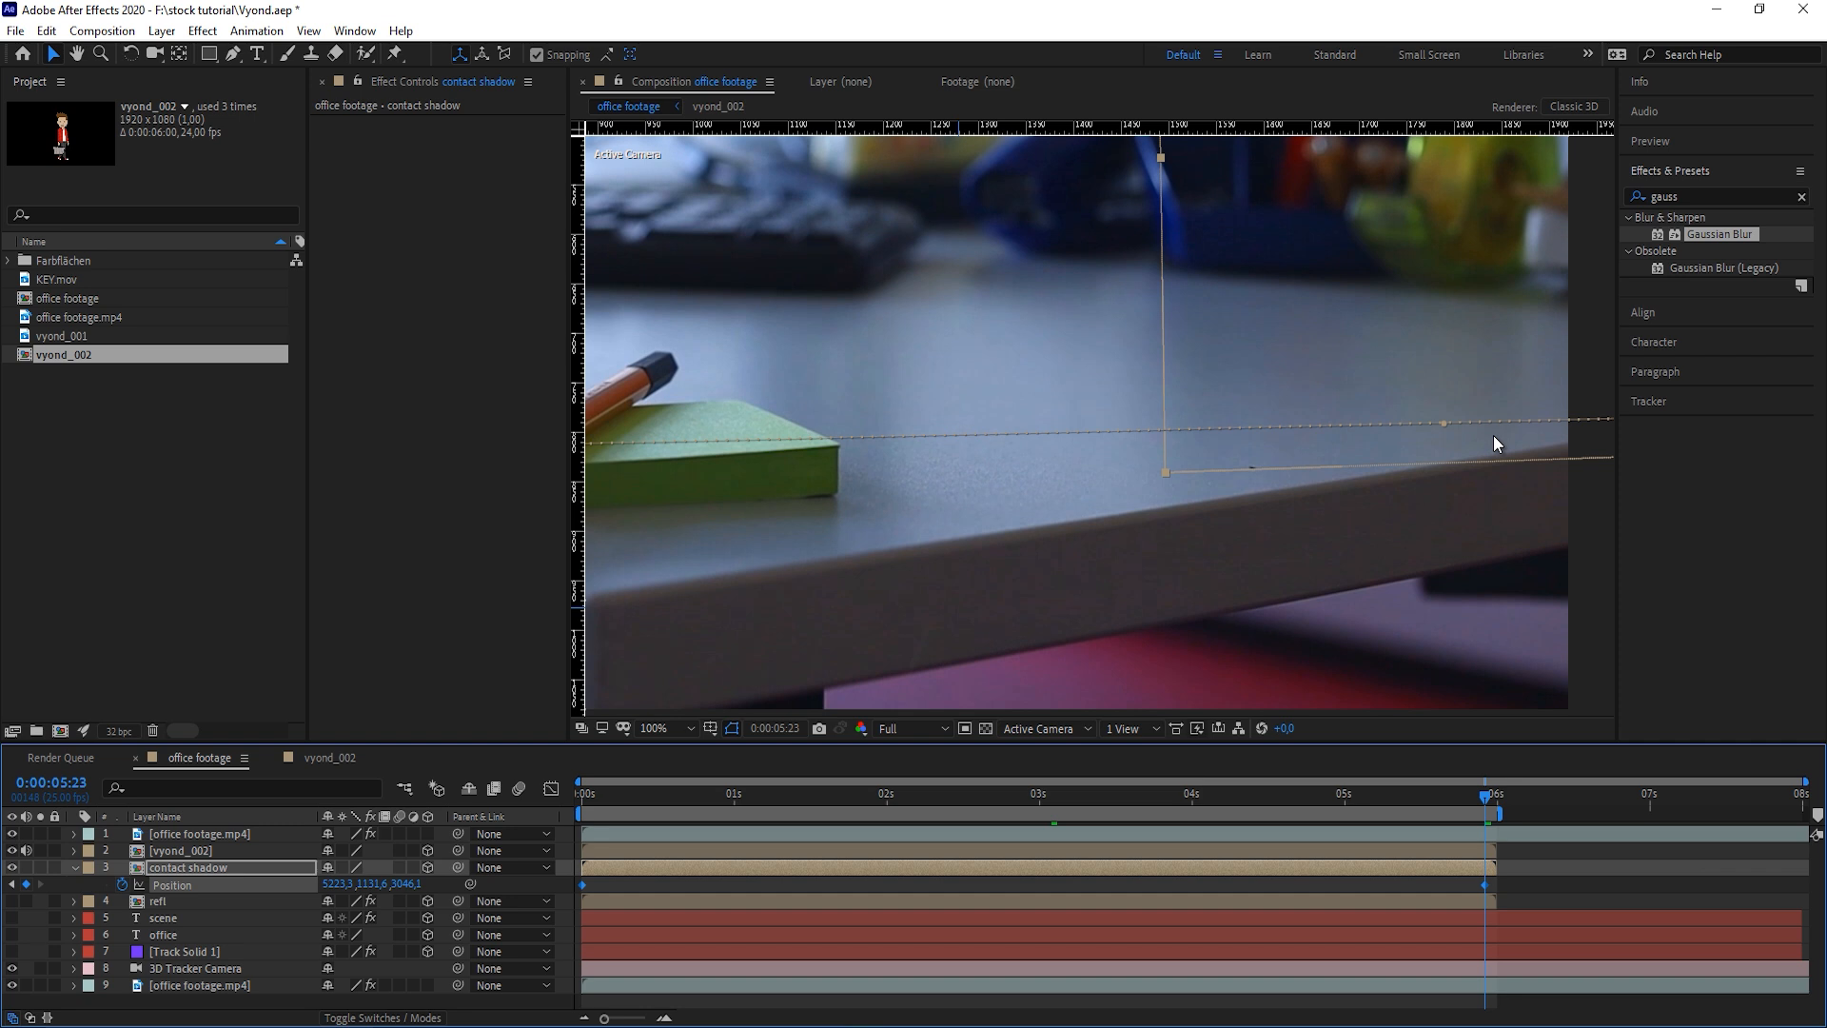
key(shift+Down)
key(shift+Down)
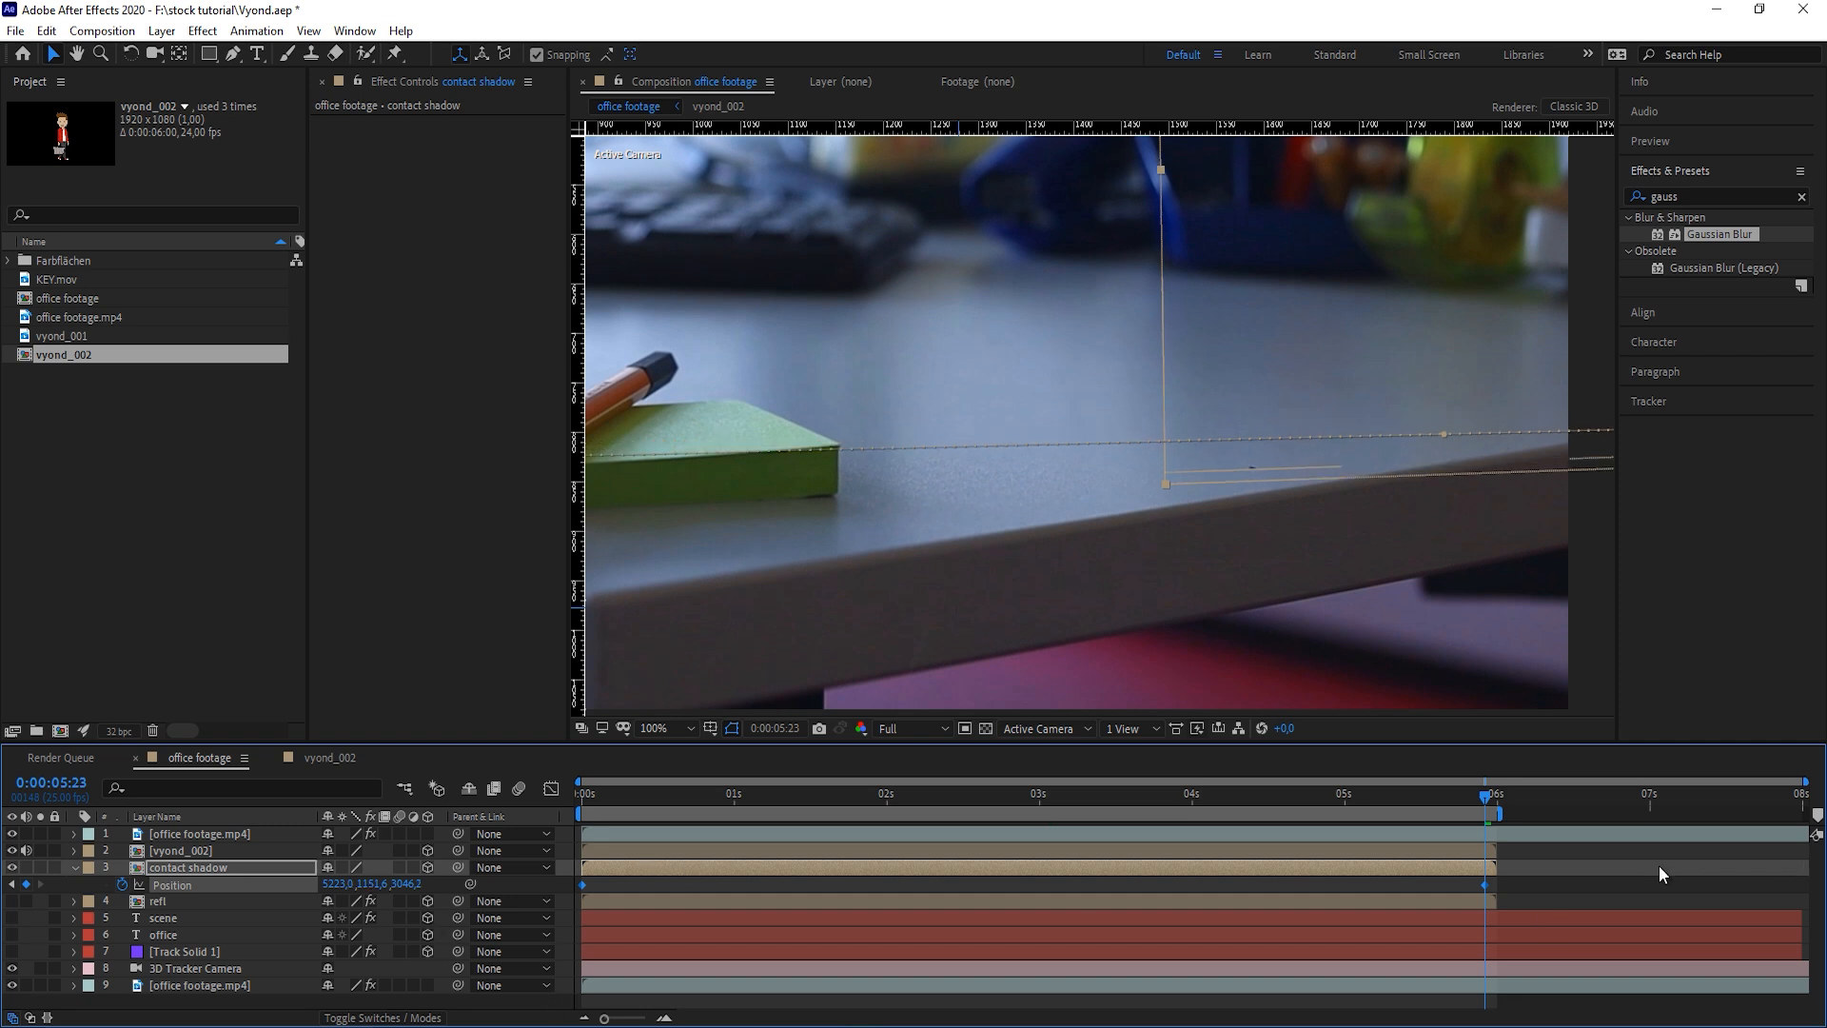
mouse_move(1076, 795)
mouse_down()
mouse_move(1102, 796)
mouse_move(1052, 796)
mouse_up()
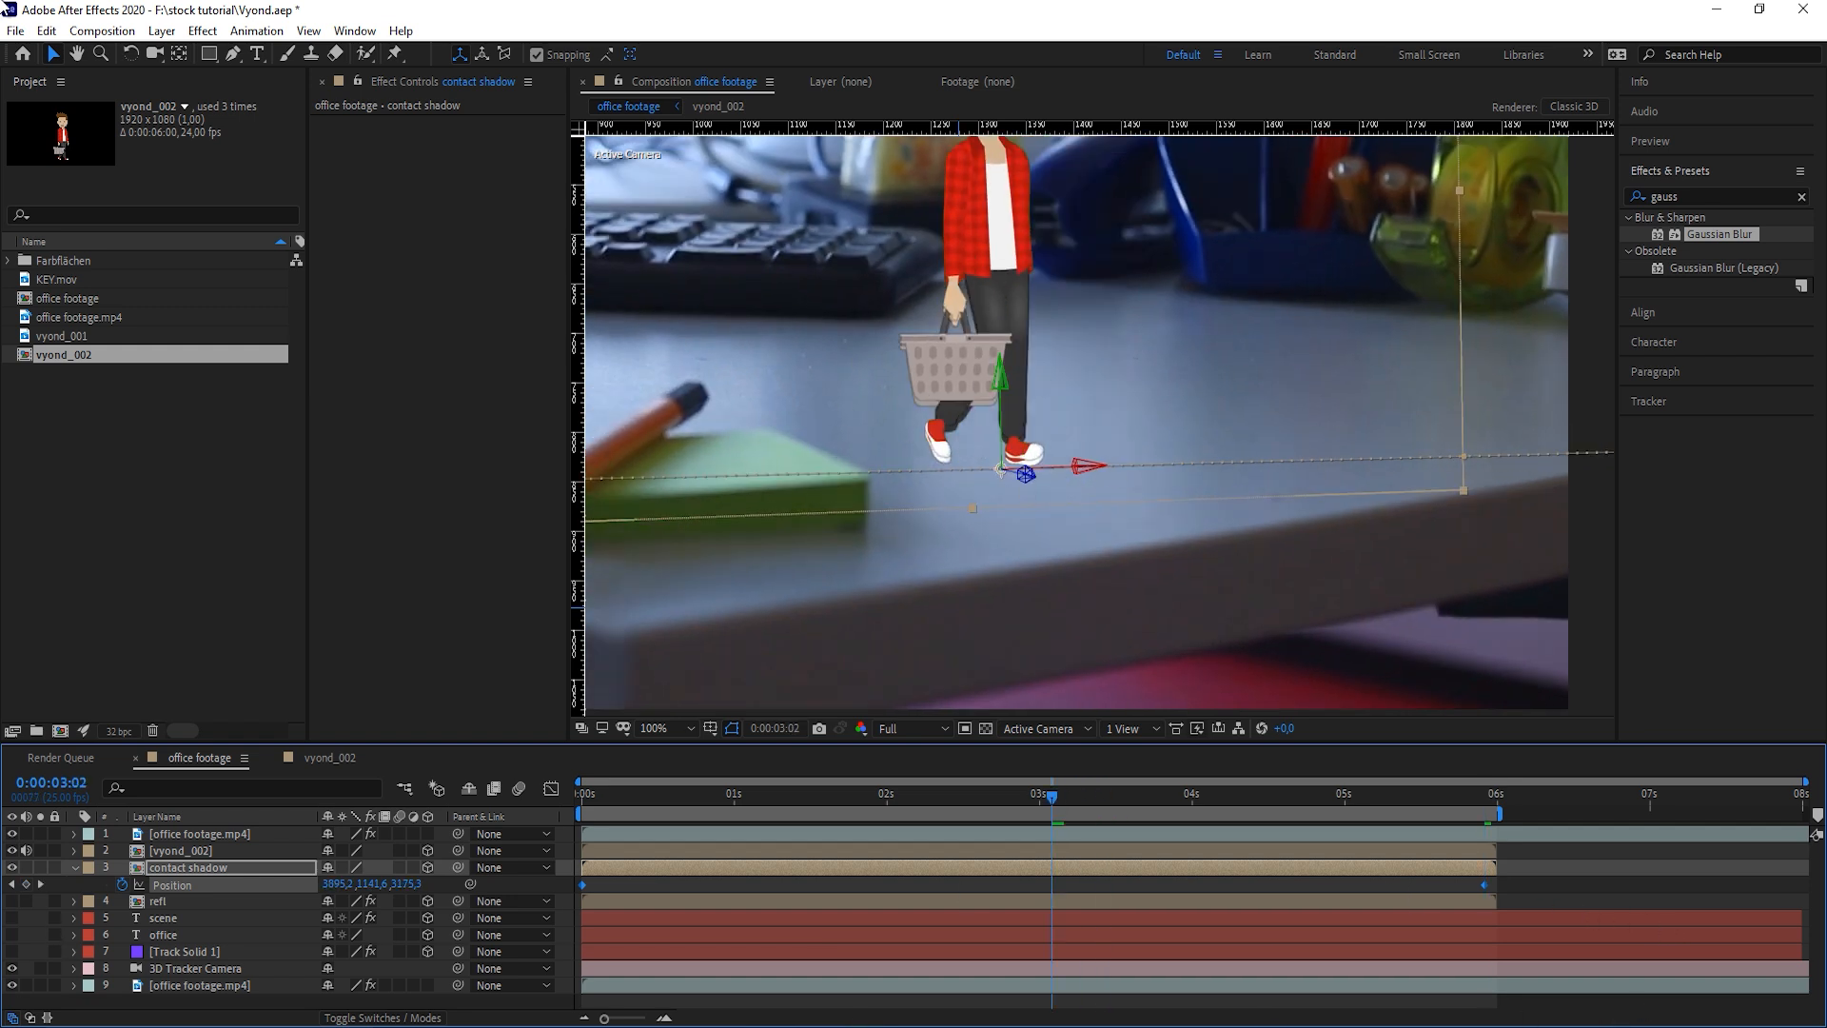
Draw a narrow rectangular mask around the shoes on the contact shadow layer
click(209, 869)
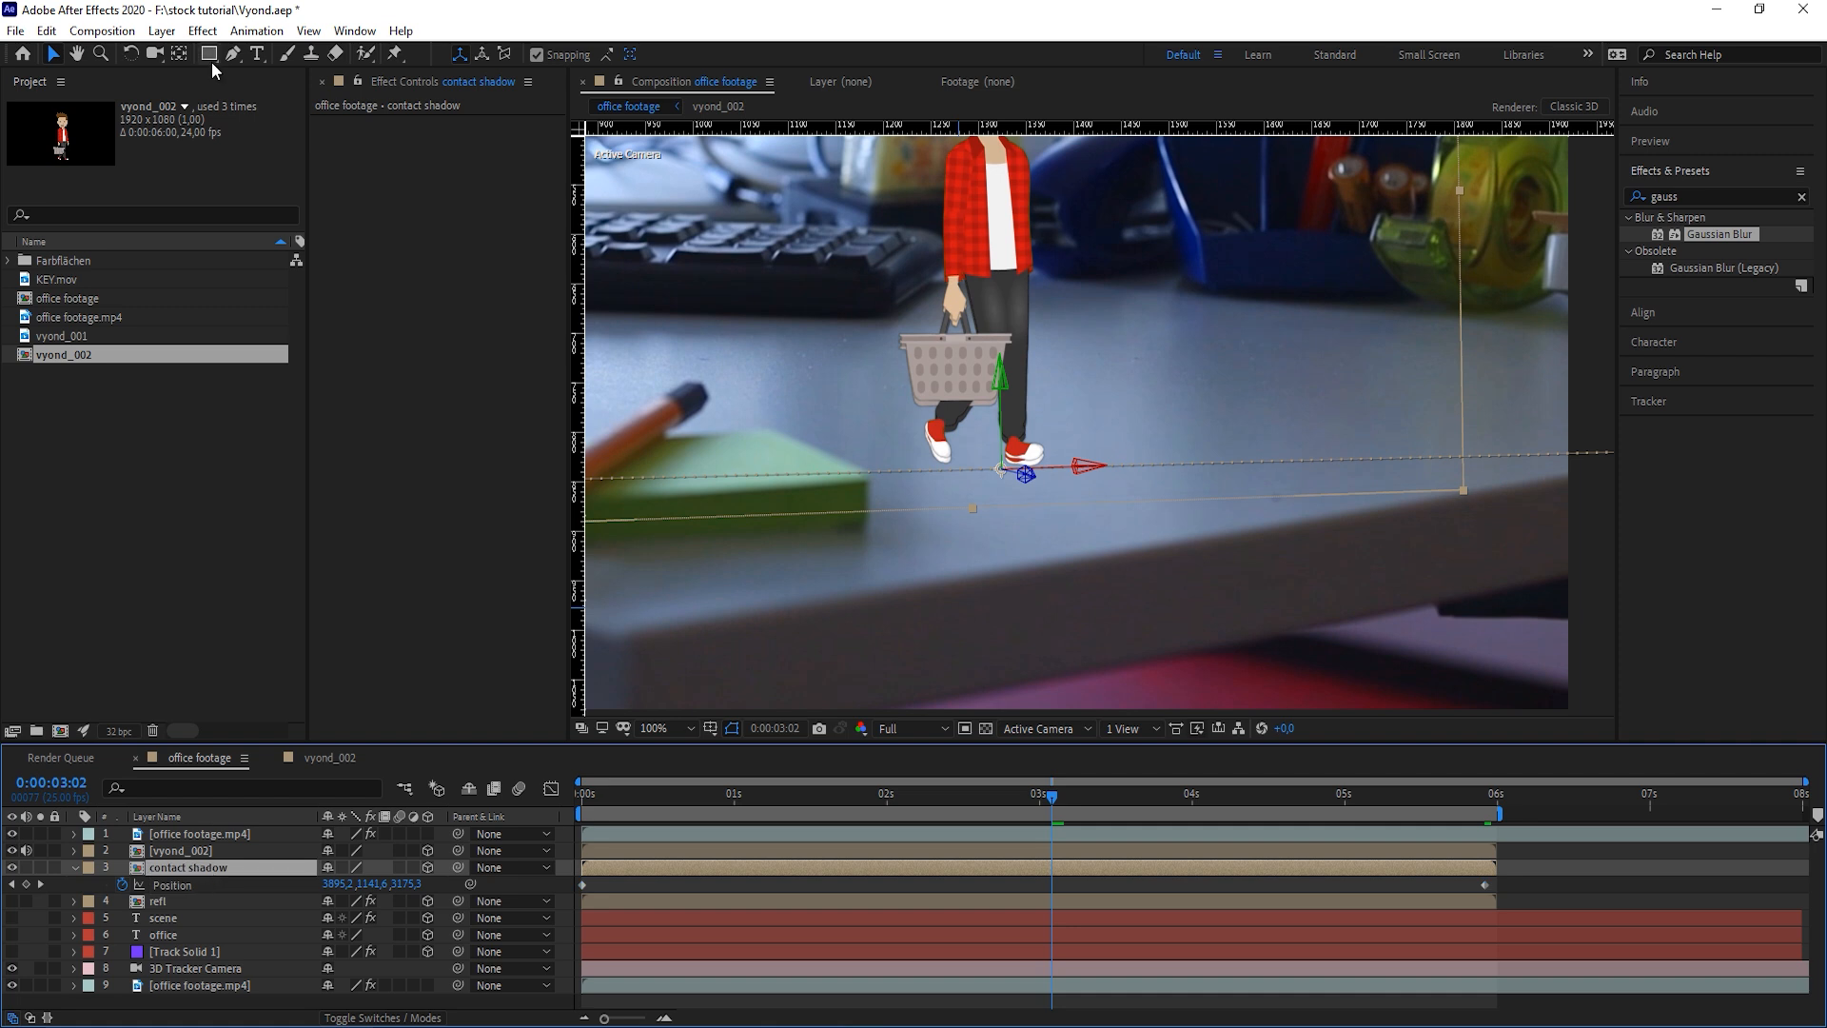
click(208, 53)
drag(911, 444, 1056, 474)
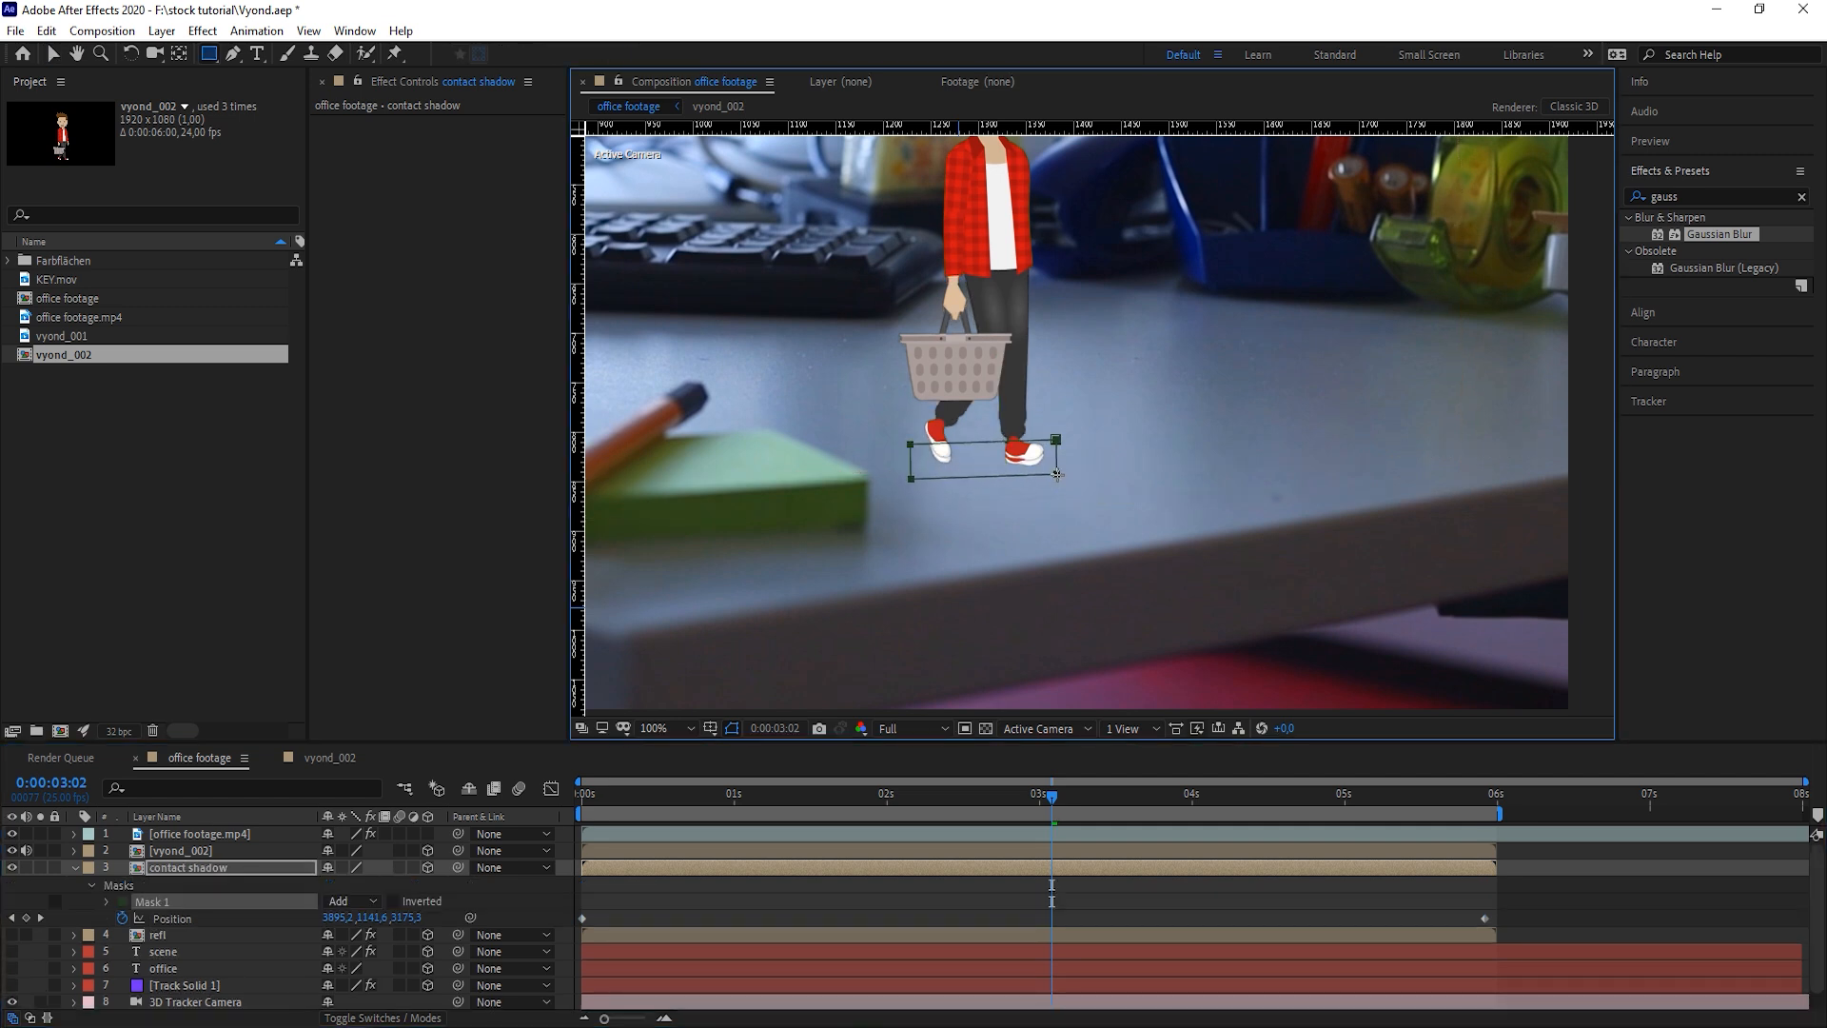
key(v)
Apply Tint to the contact shadow layer and map both black and white to black
click(1685, 195)
text(t)
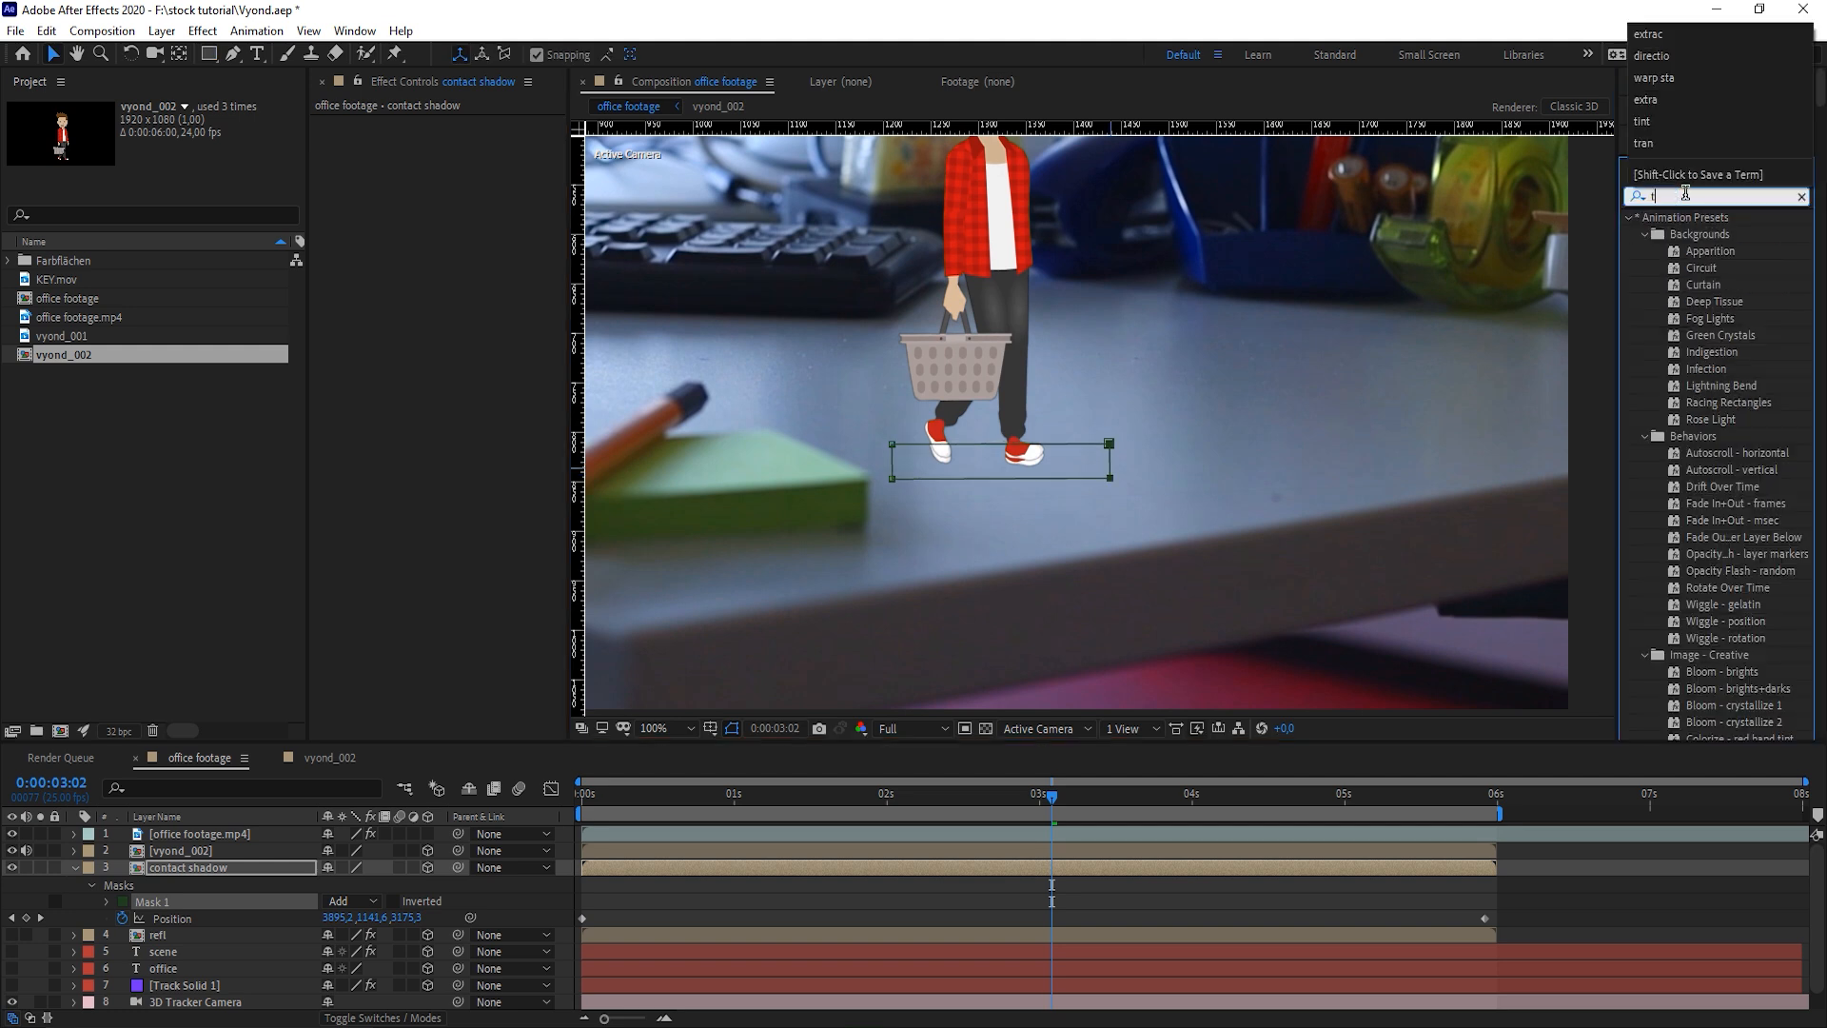
text(int)
drag(1696, 284, 418, 238)
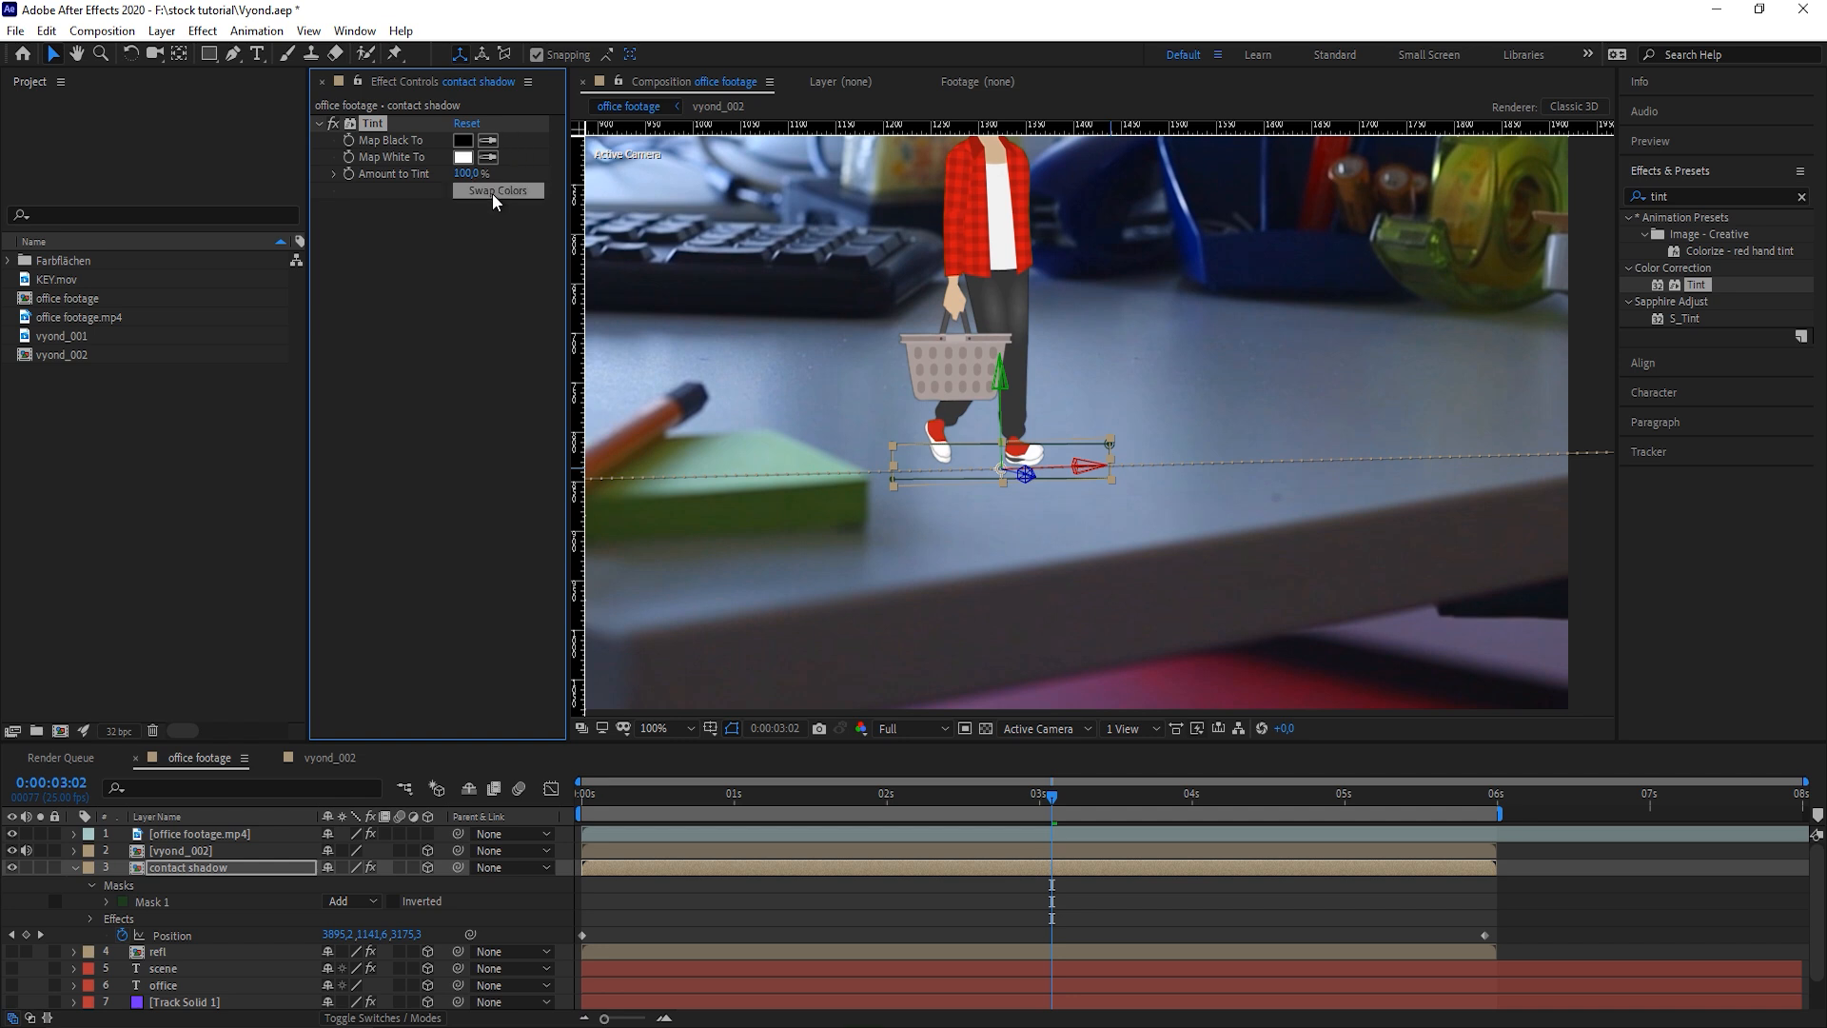
click(491, 158)
click(463, 142)
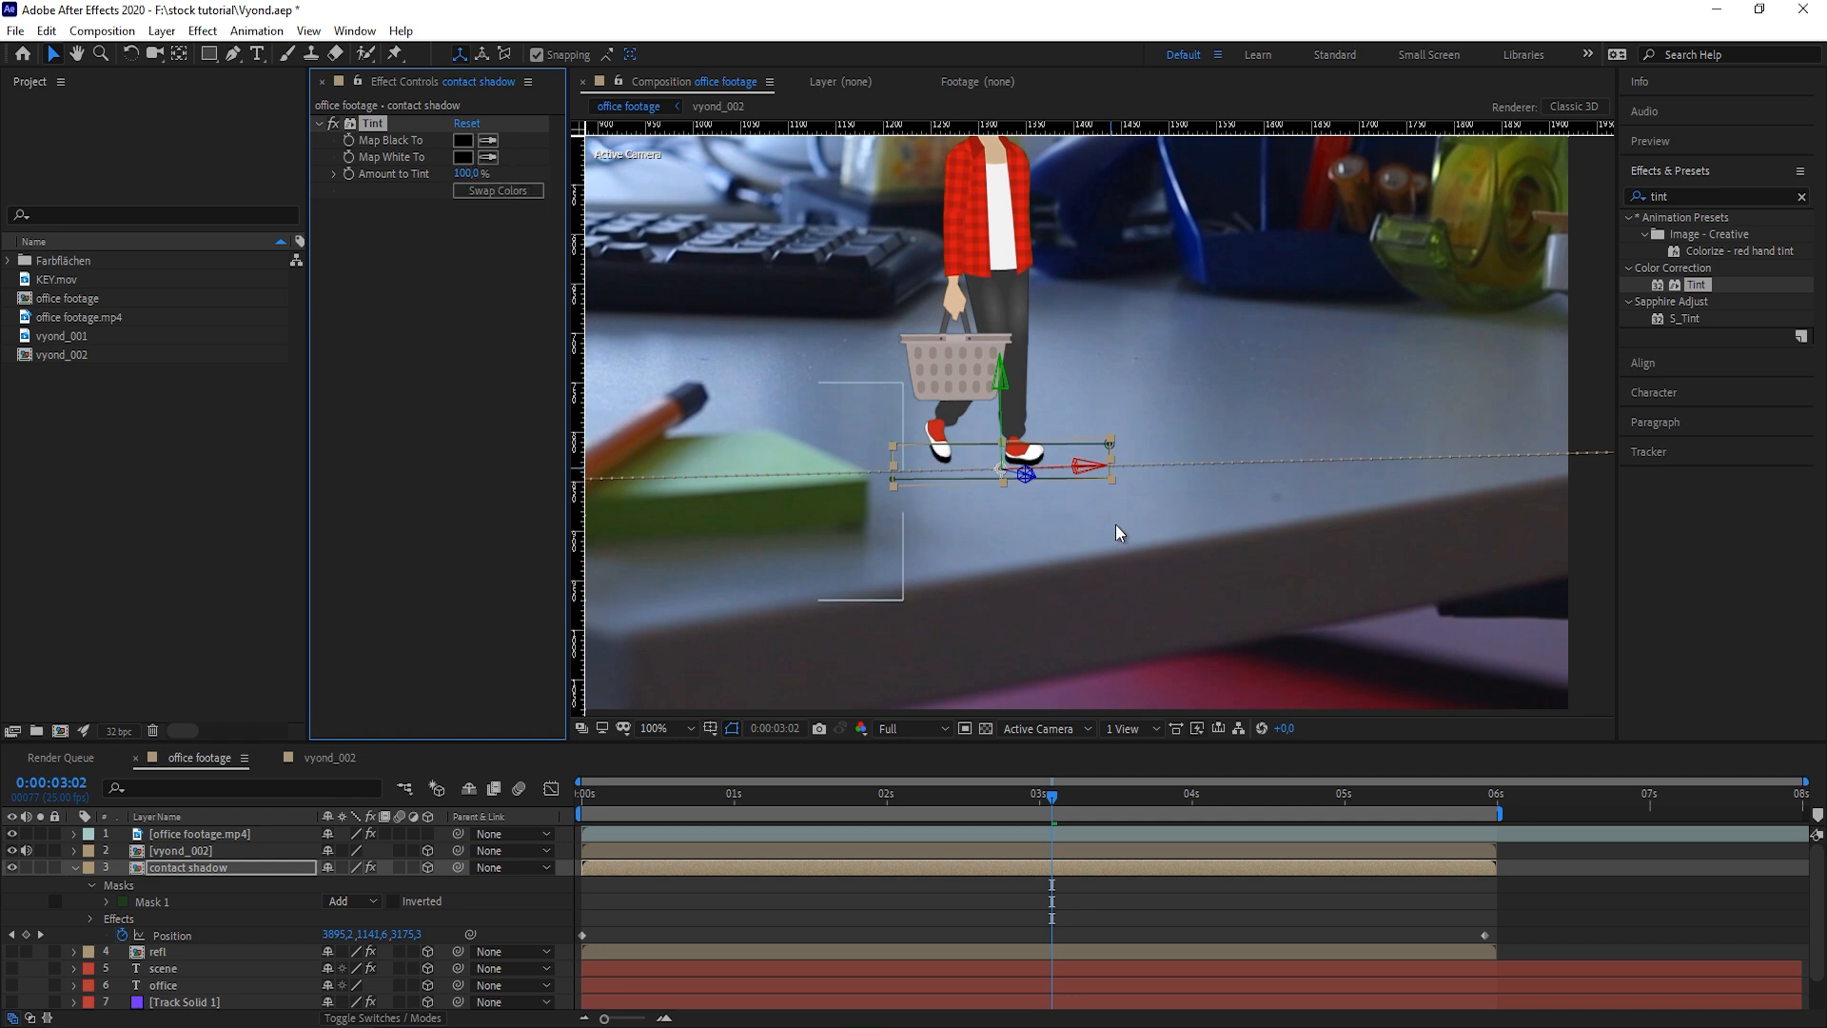
Apply Gaussian Blur to the contact shadow layer to soften the black shoe silhouette
click(1695, 194)
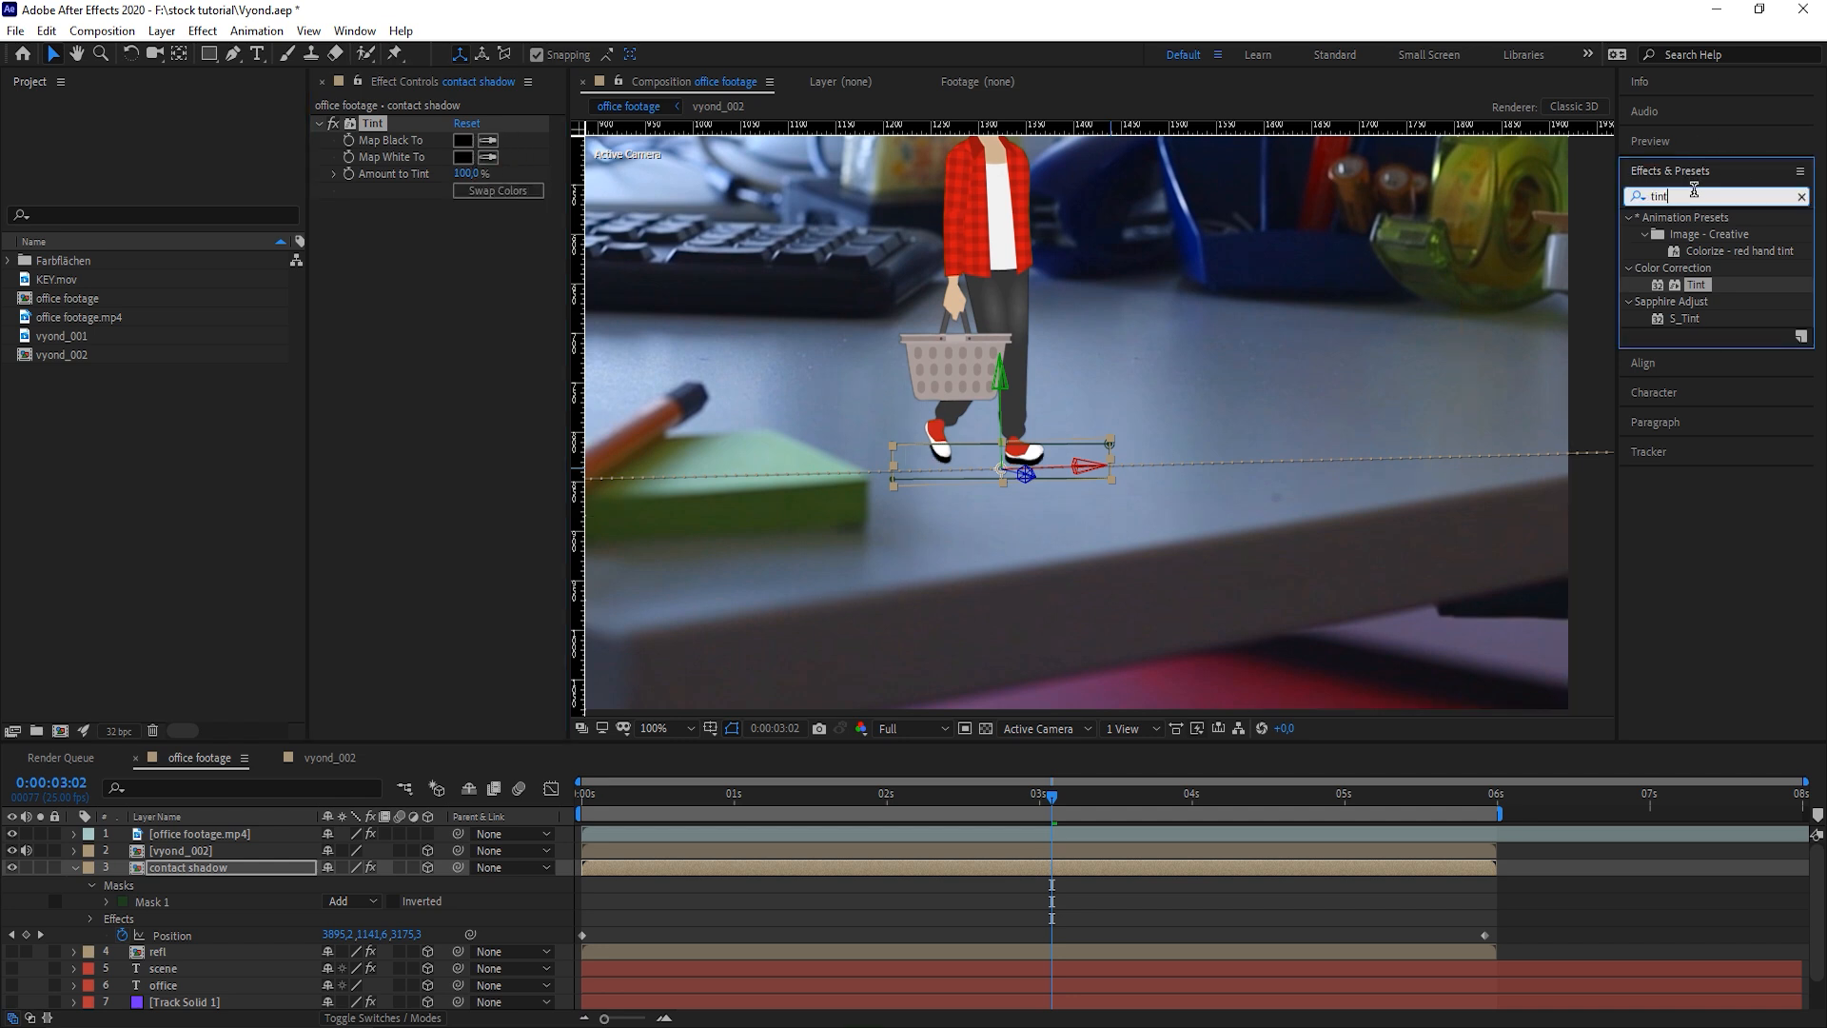
text(gauss)
drag(1719, 234, 705, 266)
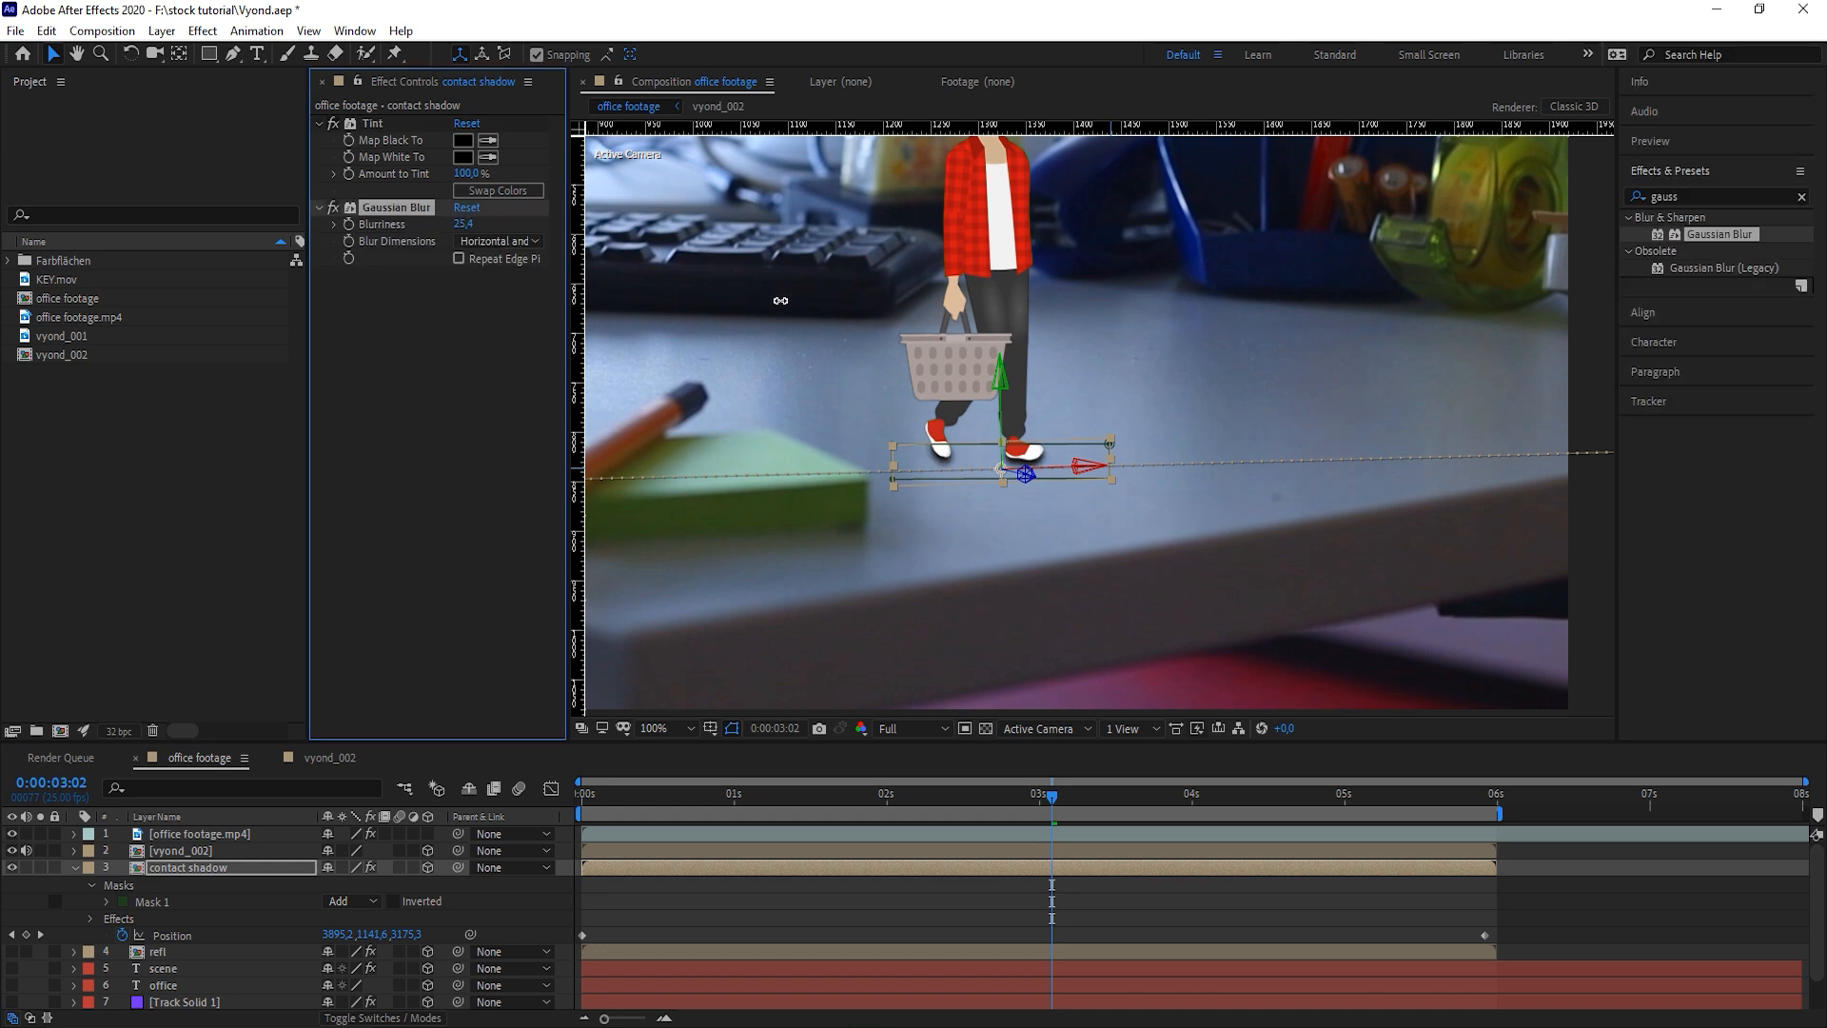
Set the contact shadow layer's opacity to 65% and preview the walk
click(228, 861)
key(t)
drag(330, 885, 291, 893)
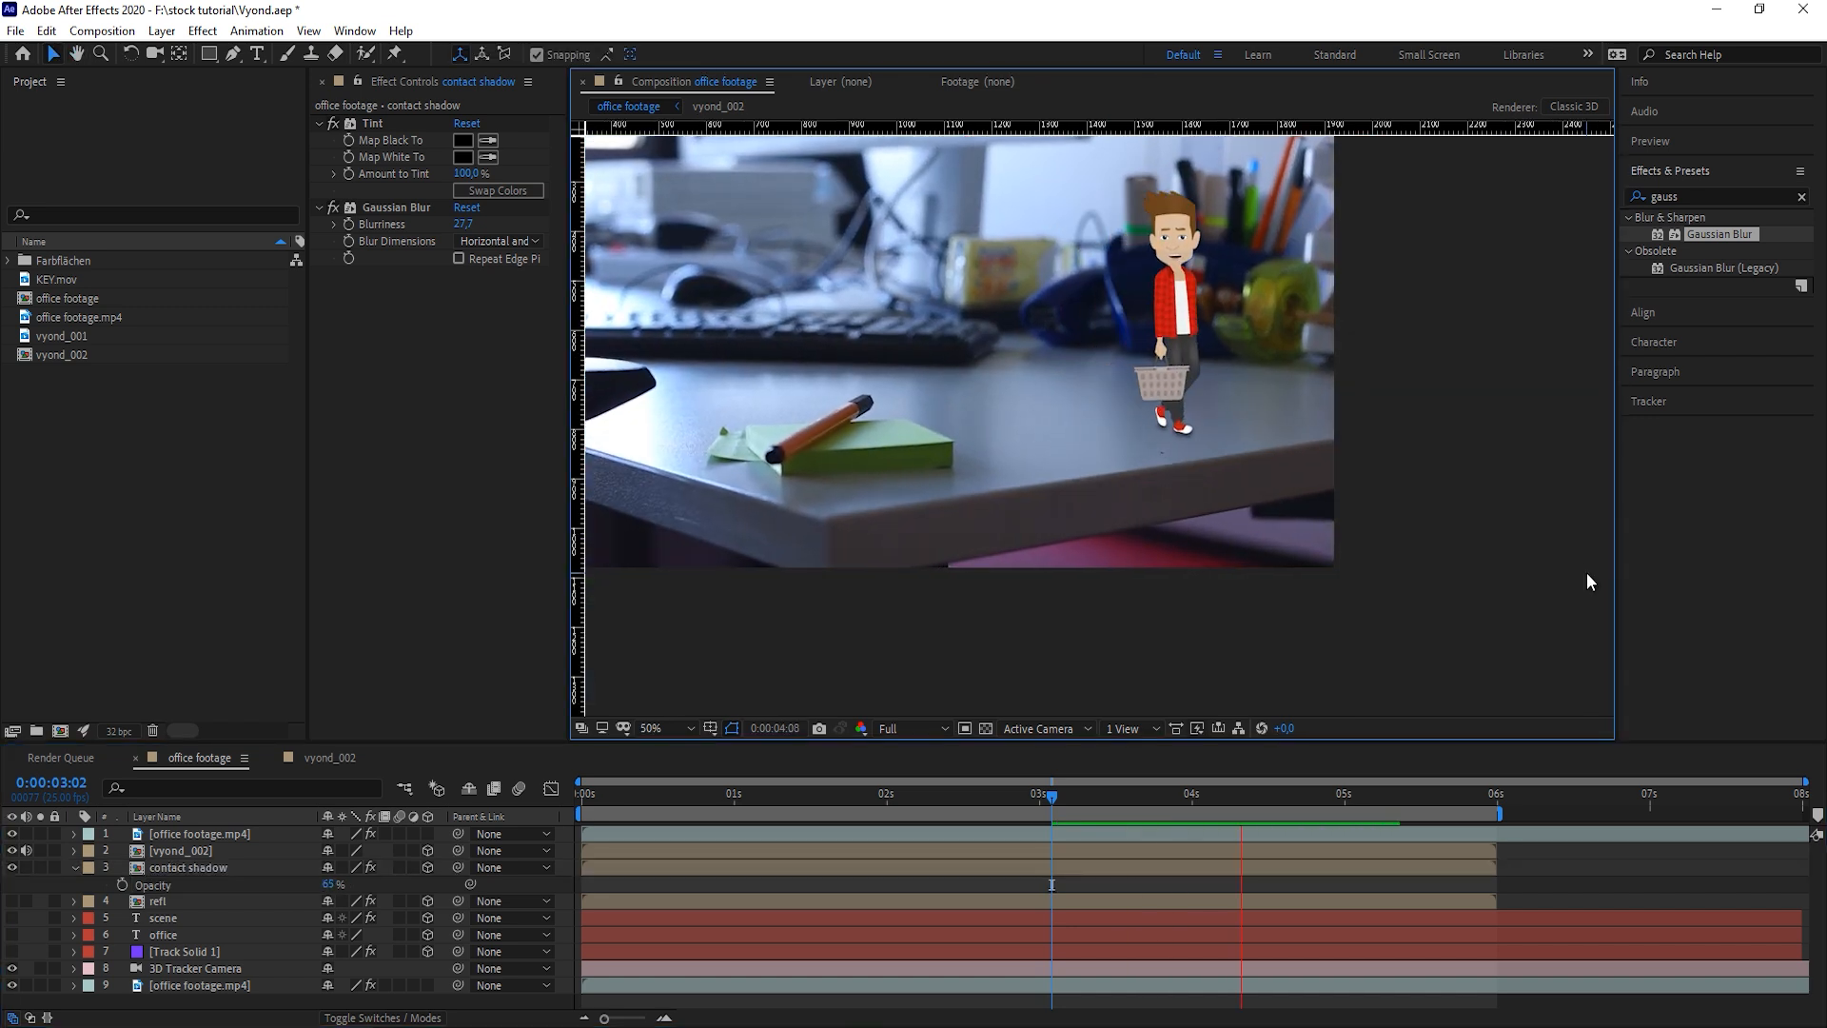
key(space)
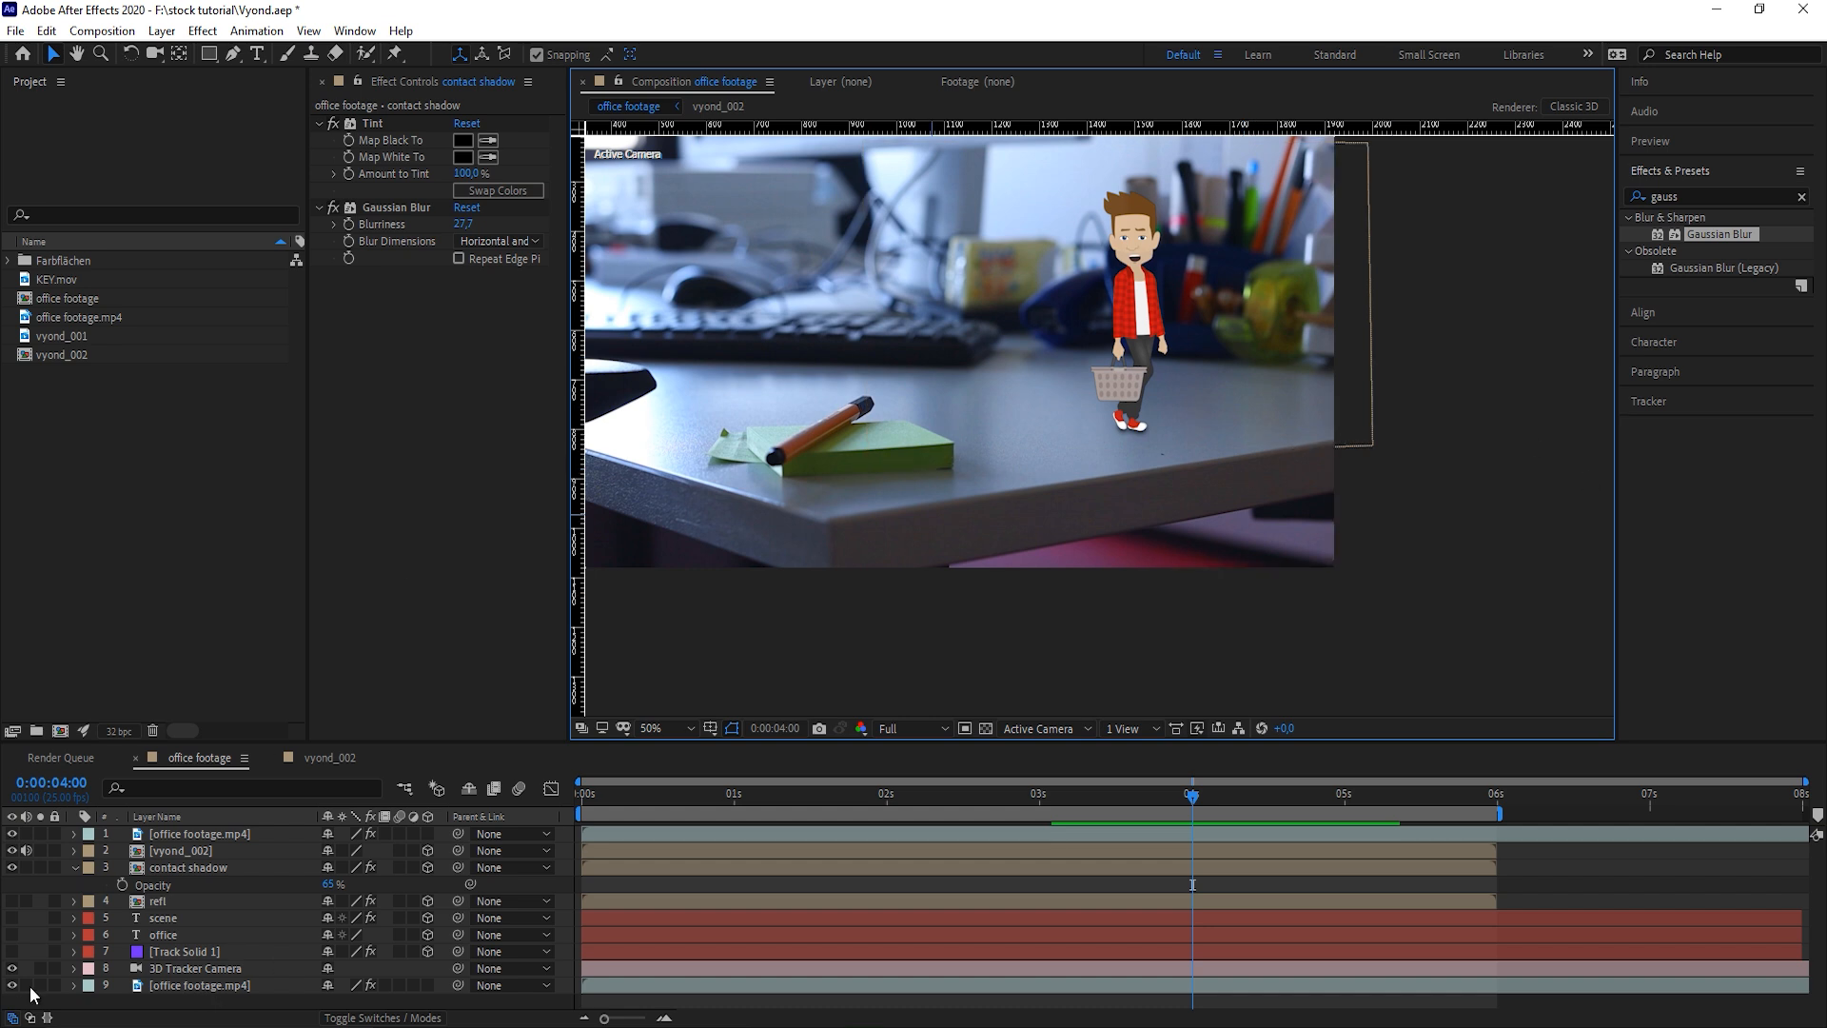
Make the refl layer visible, preview the composite with reflection and shadow, and collapse the contact shadow layer
click(11, 901)
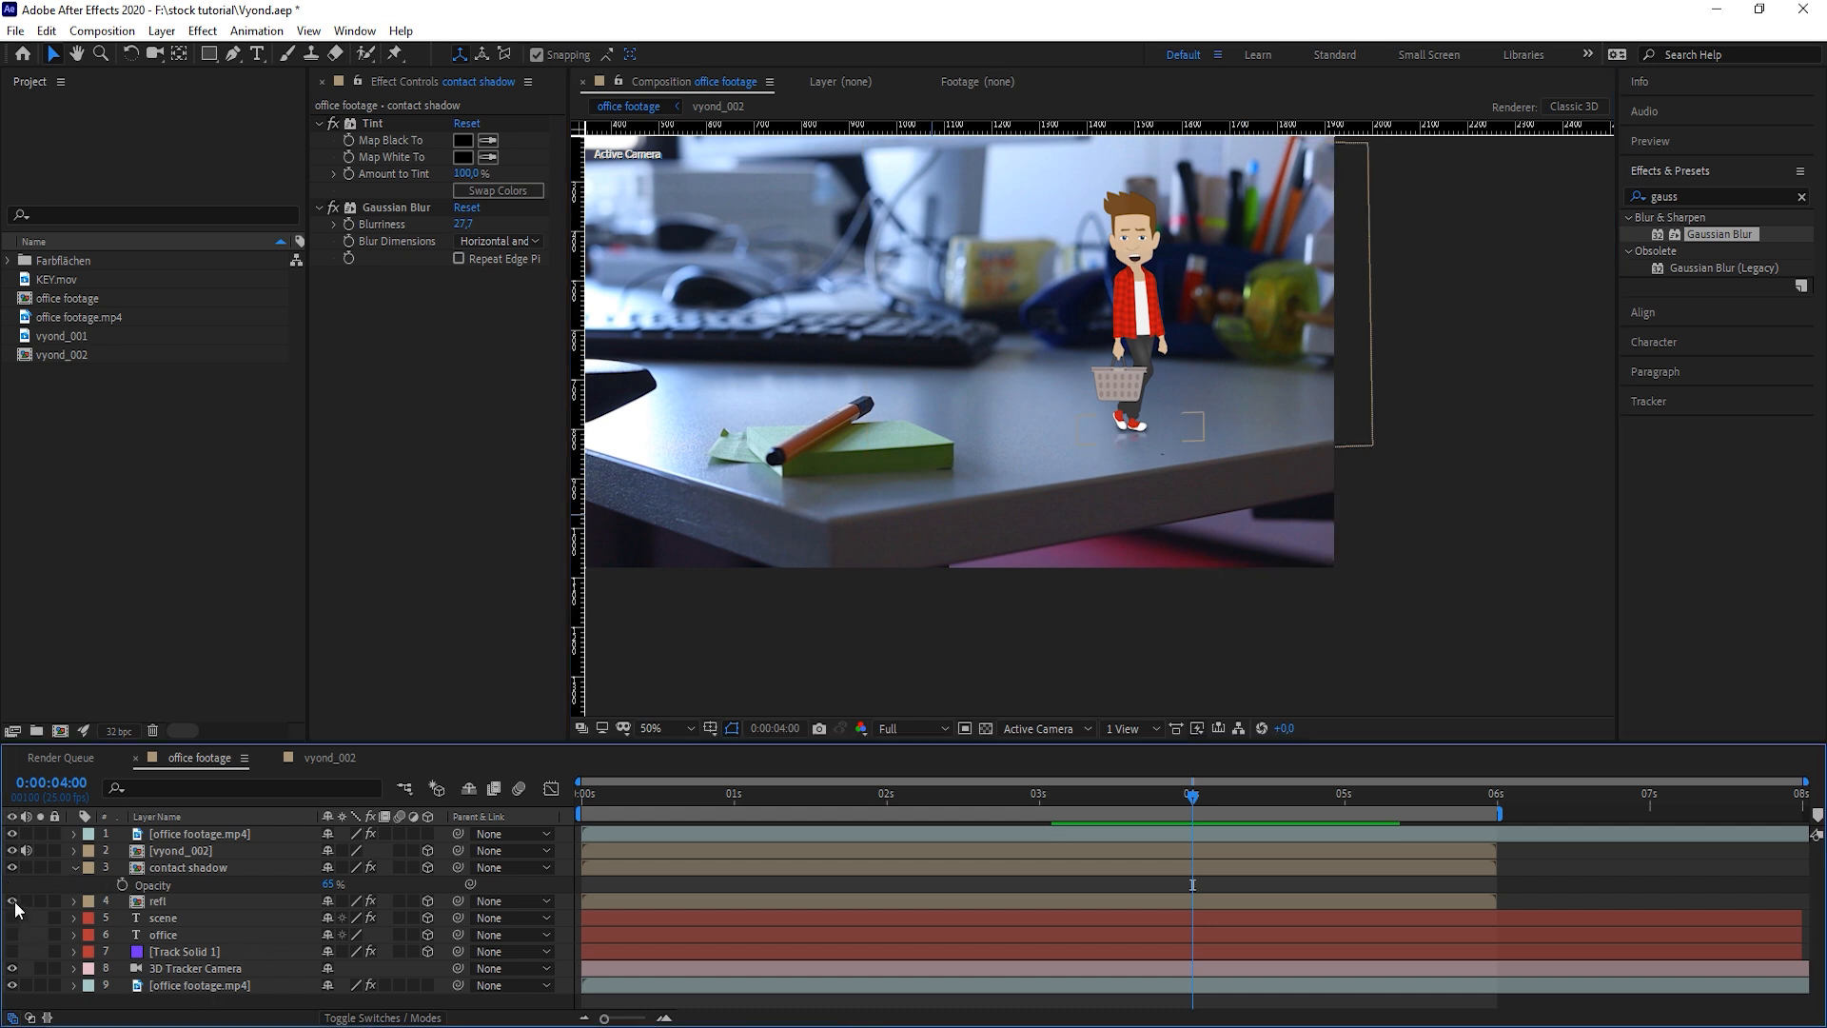
scroll(1544, 418, down, 2)
key(space)
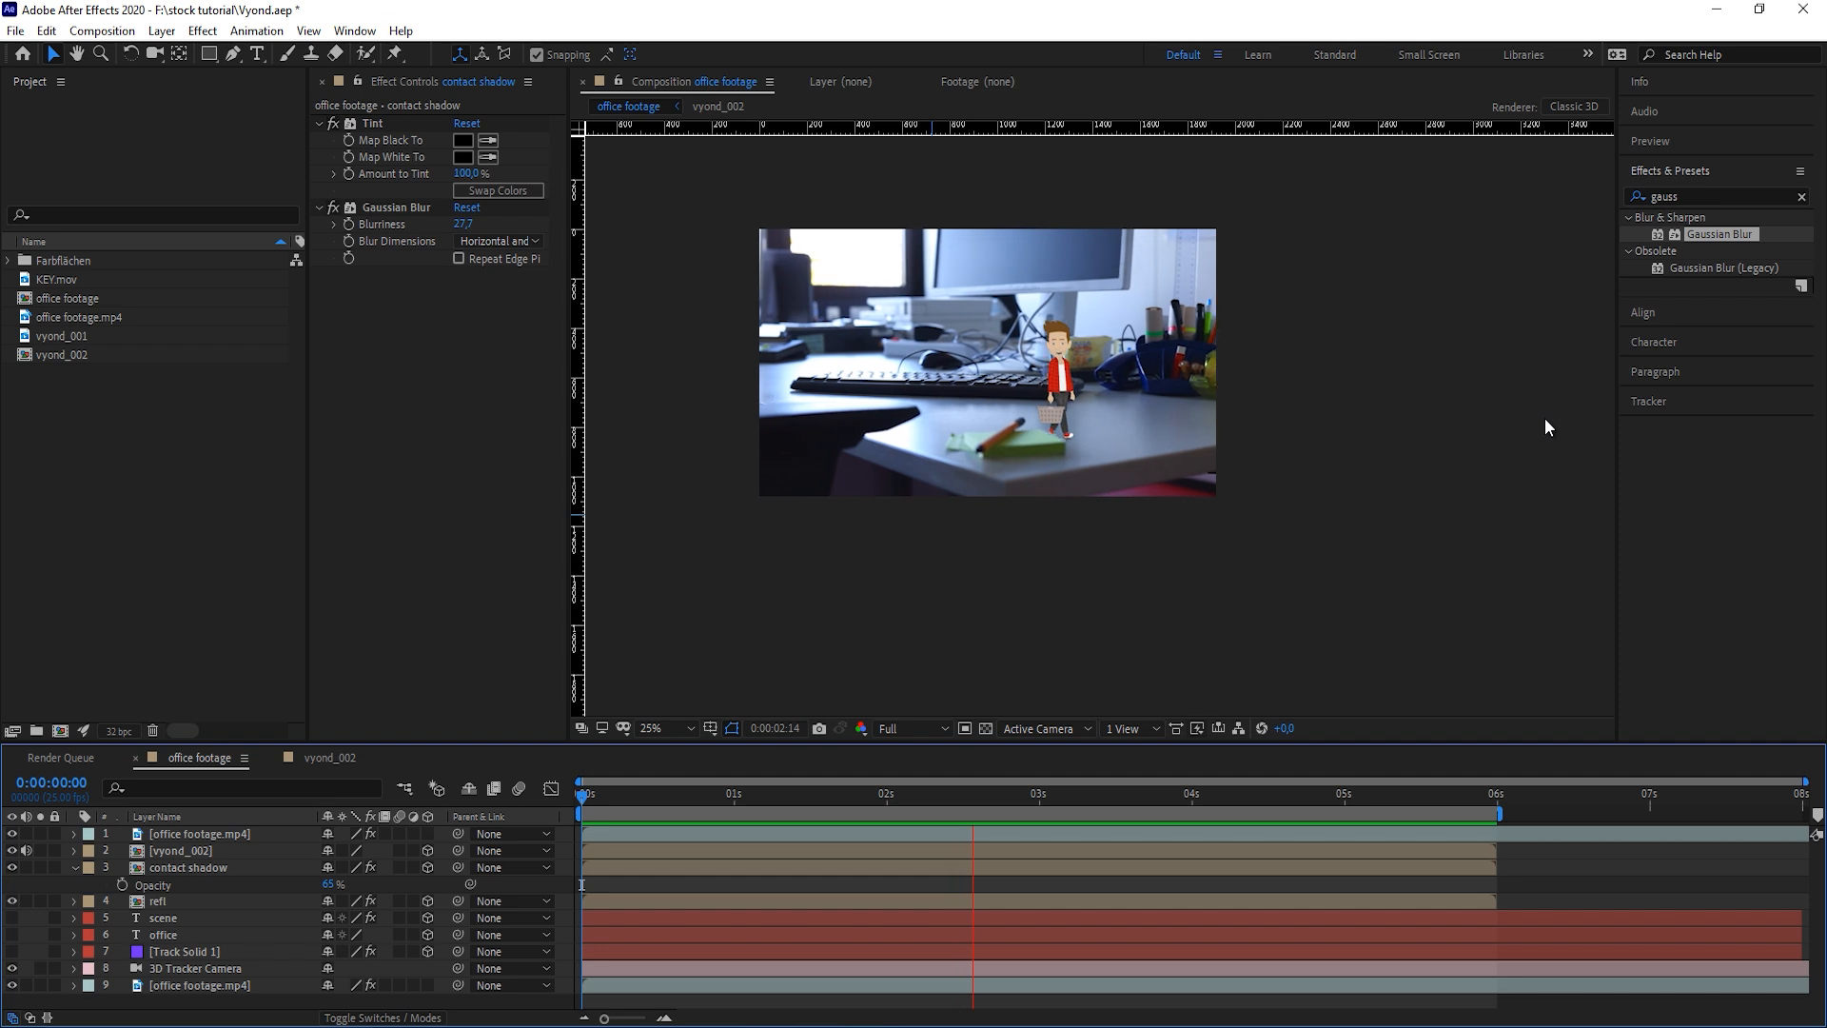
key(space)
scroll(1544, 419, up, 2)
drag(1043, 367, 1099, 419)
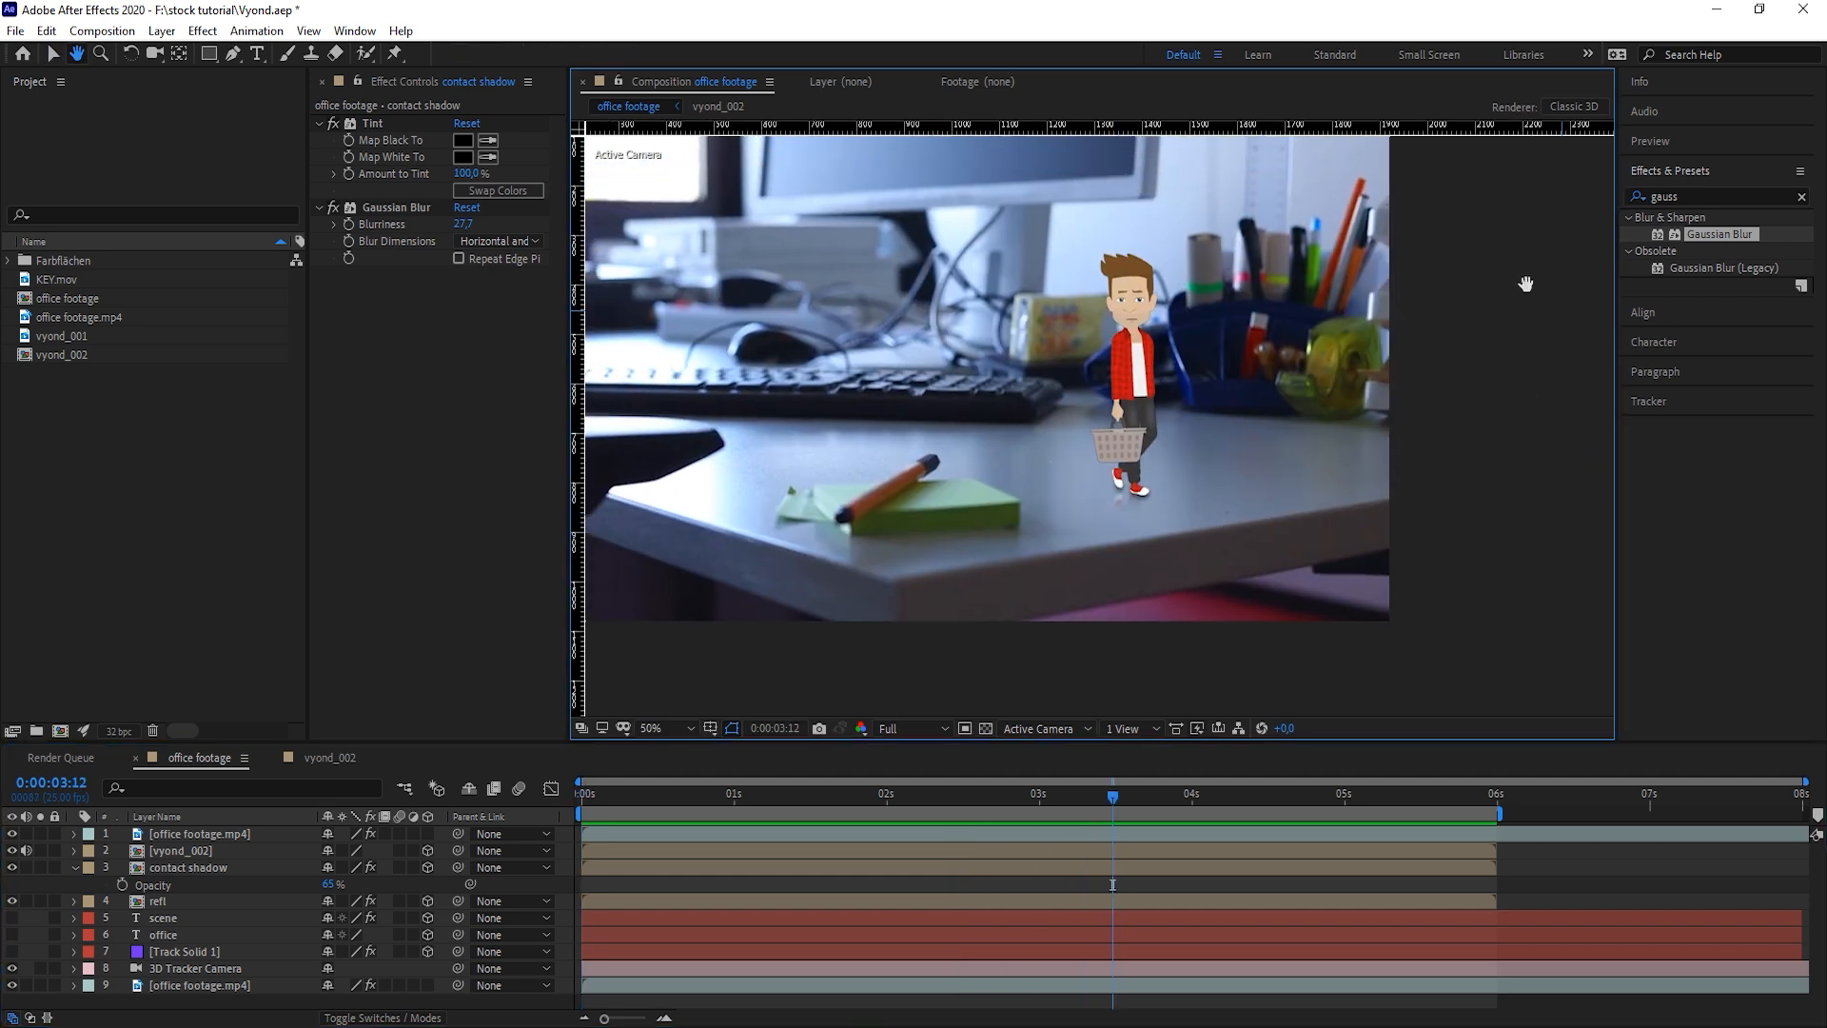
key(v)
click(74, 867)
scroll(1087, 392, down, 2)
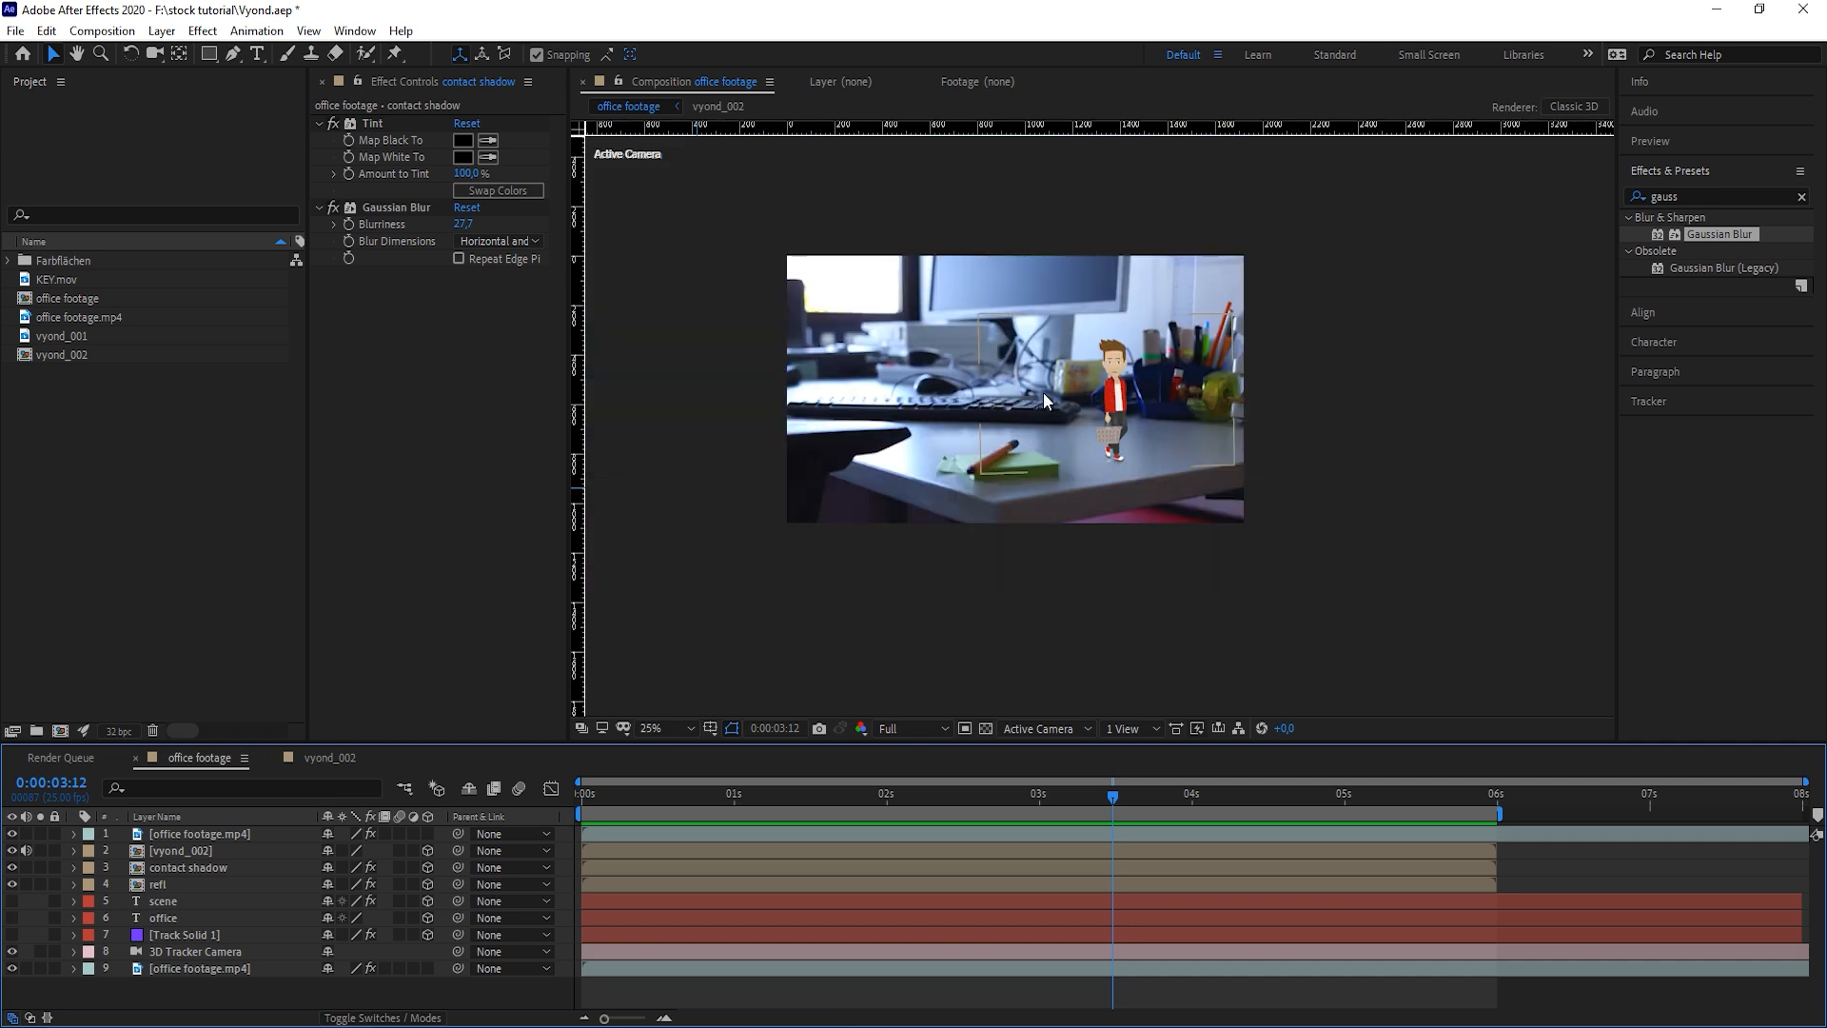
Duplicate the bottom office footage layer to the top of the stack and apply Gaussian Blur at 319.8 with repeated edge pixels
click(1356, 510)
click(211, 968)
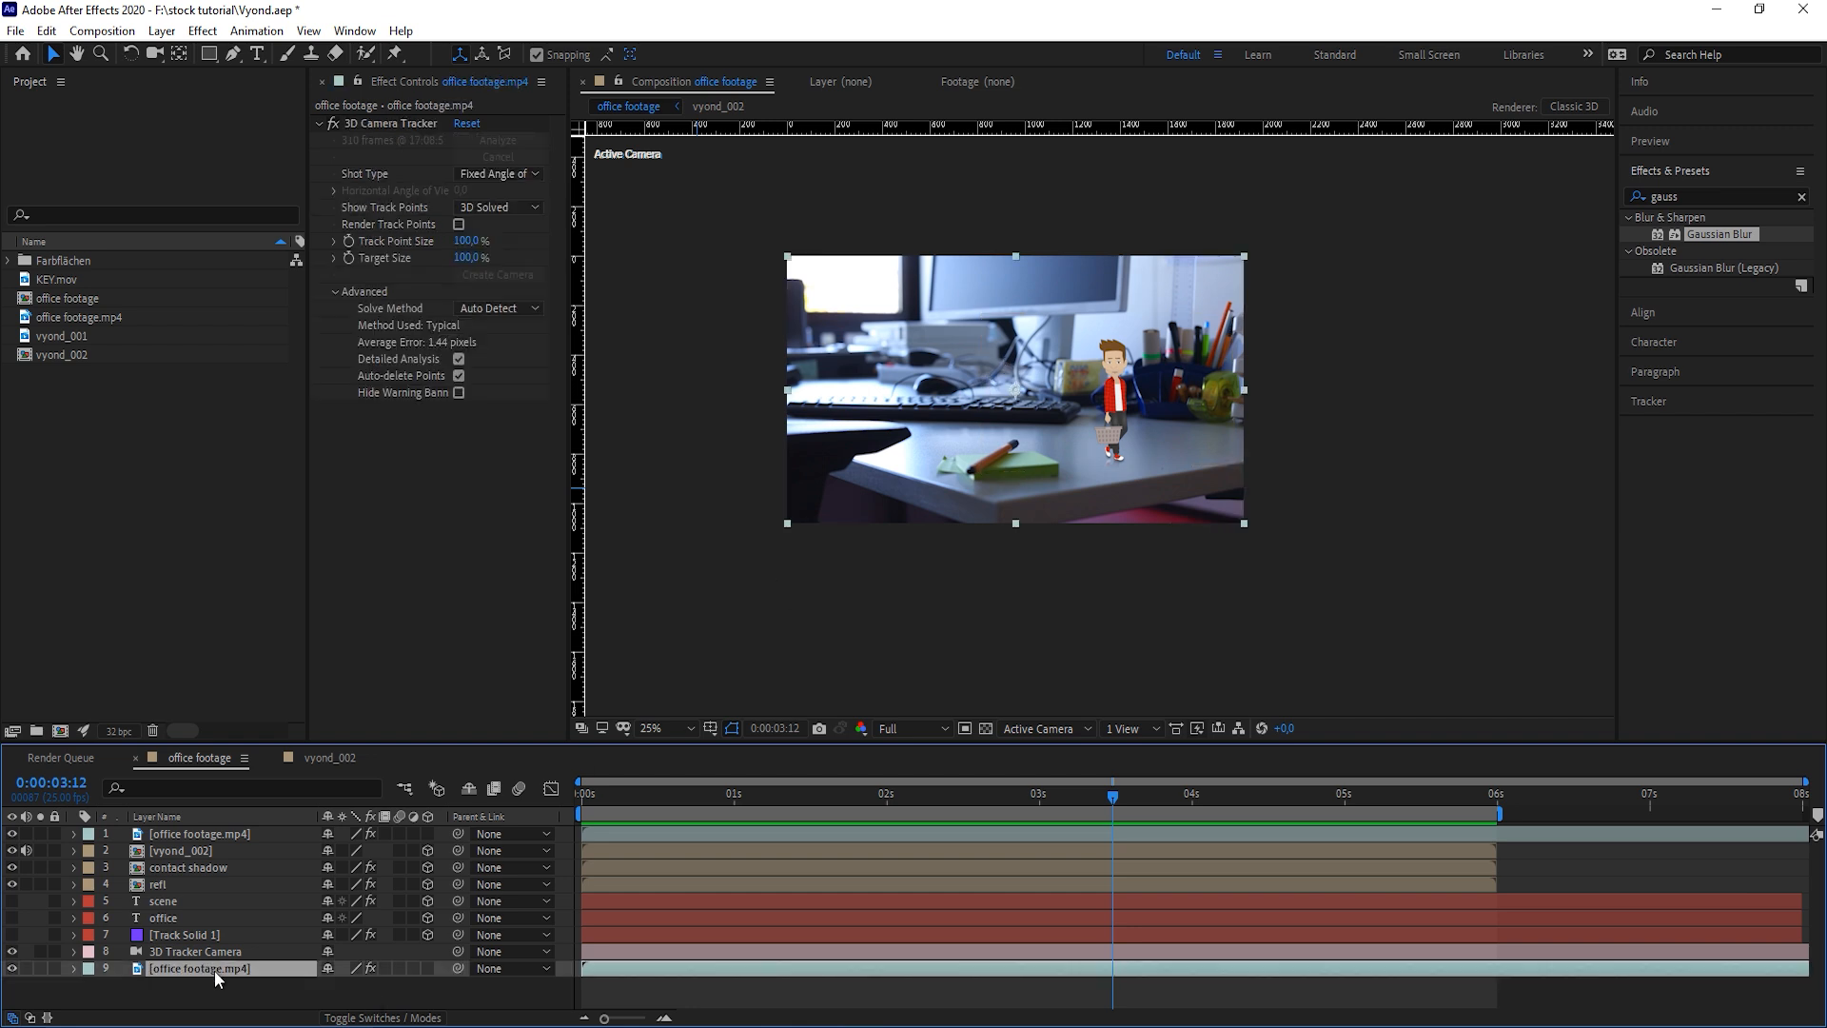
key(ctrl+d)
drag(215, 971, 253, 826)
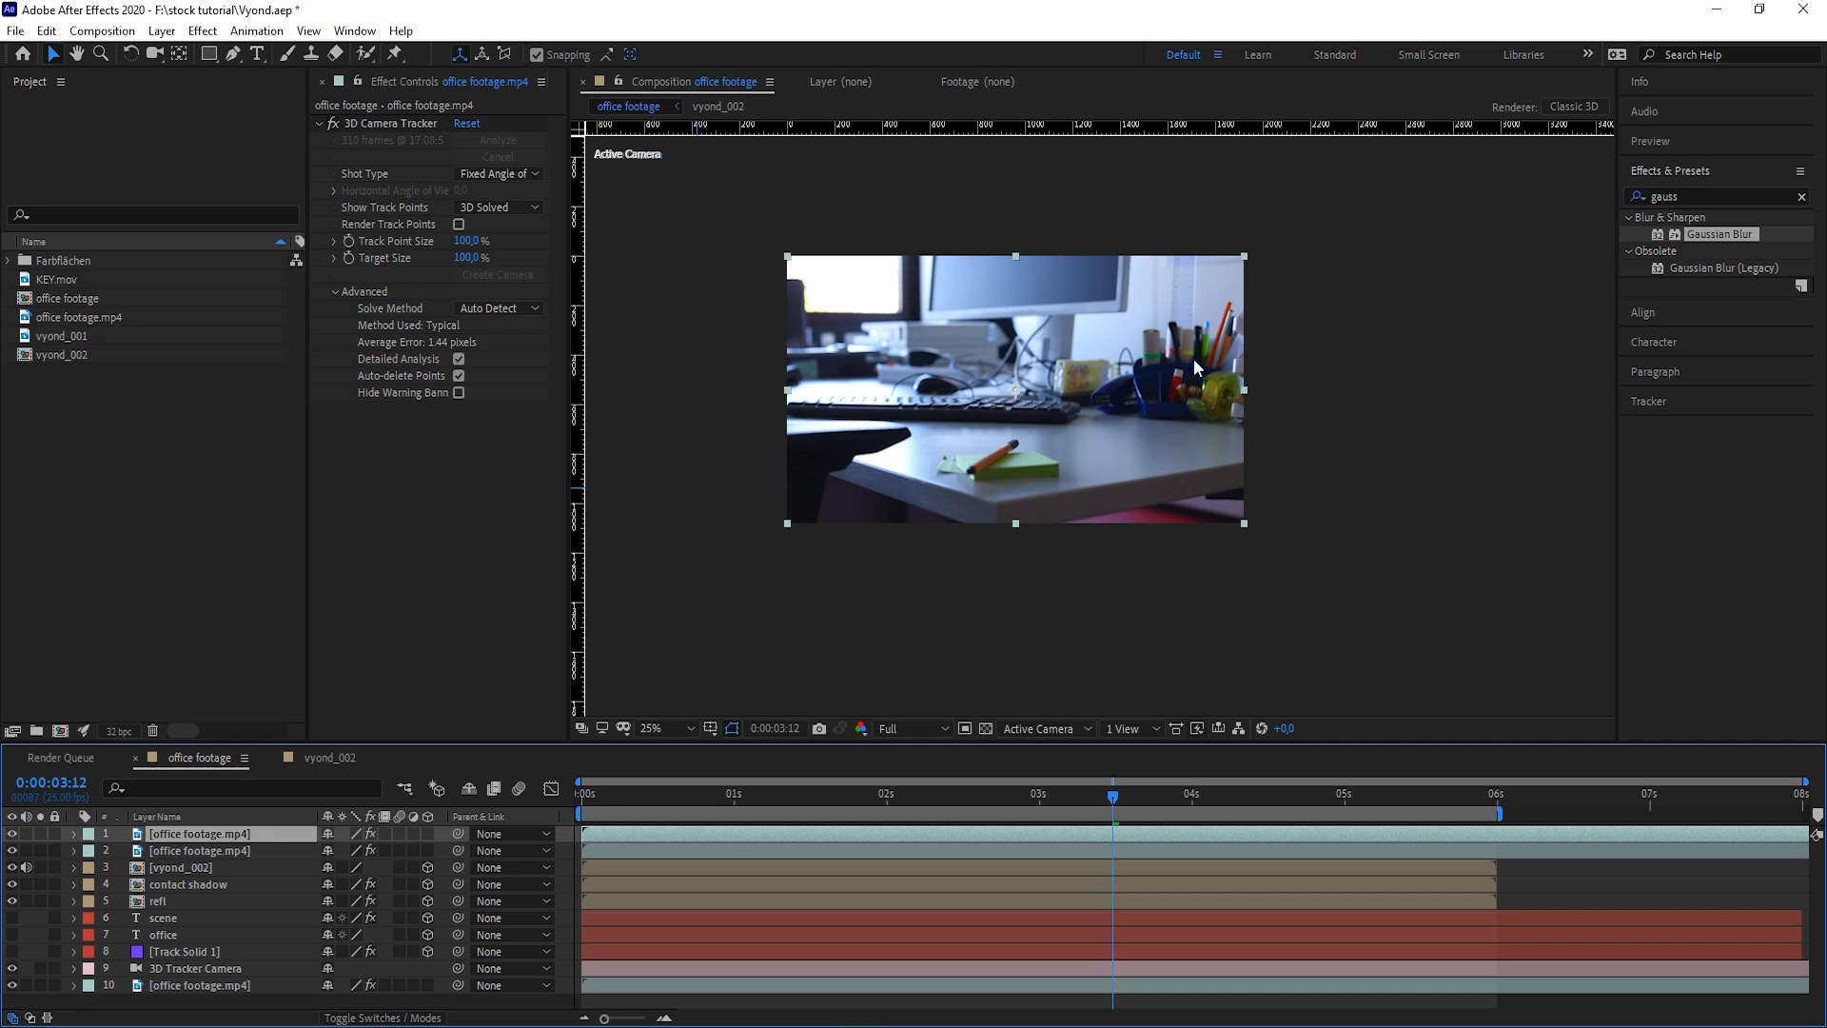
drag(1743, 238, 473, 438)
click(458, 461)
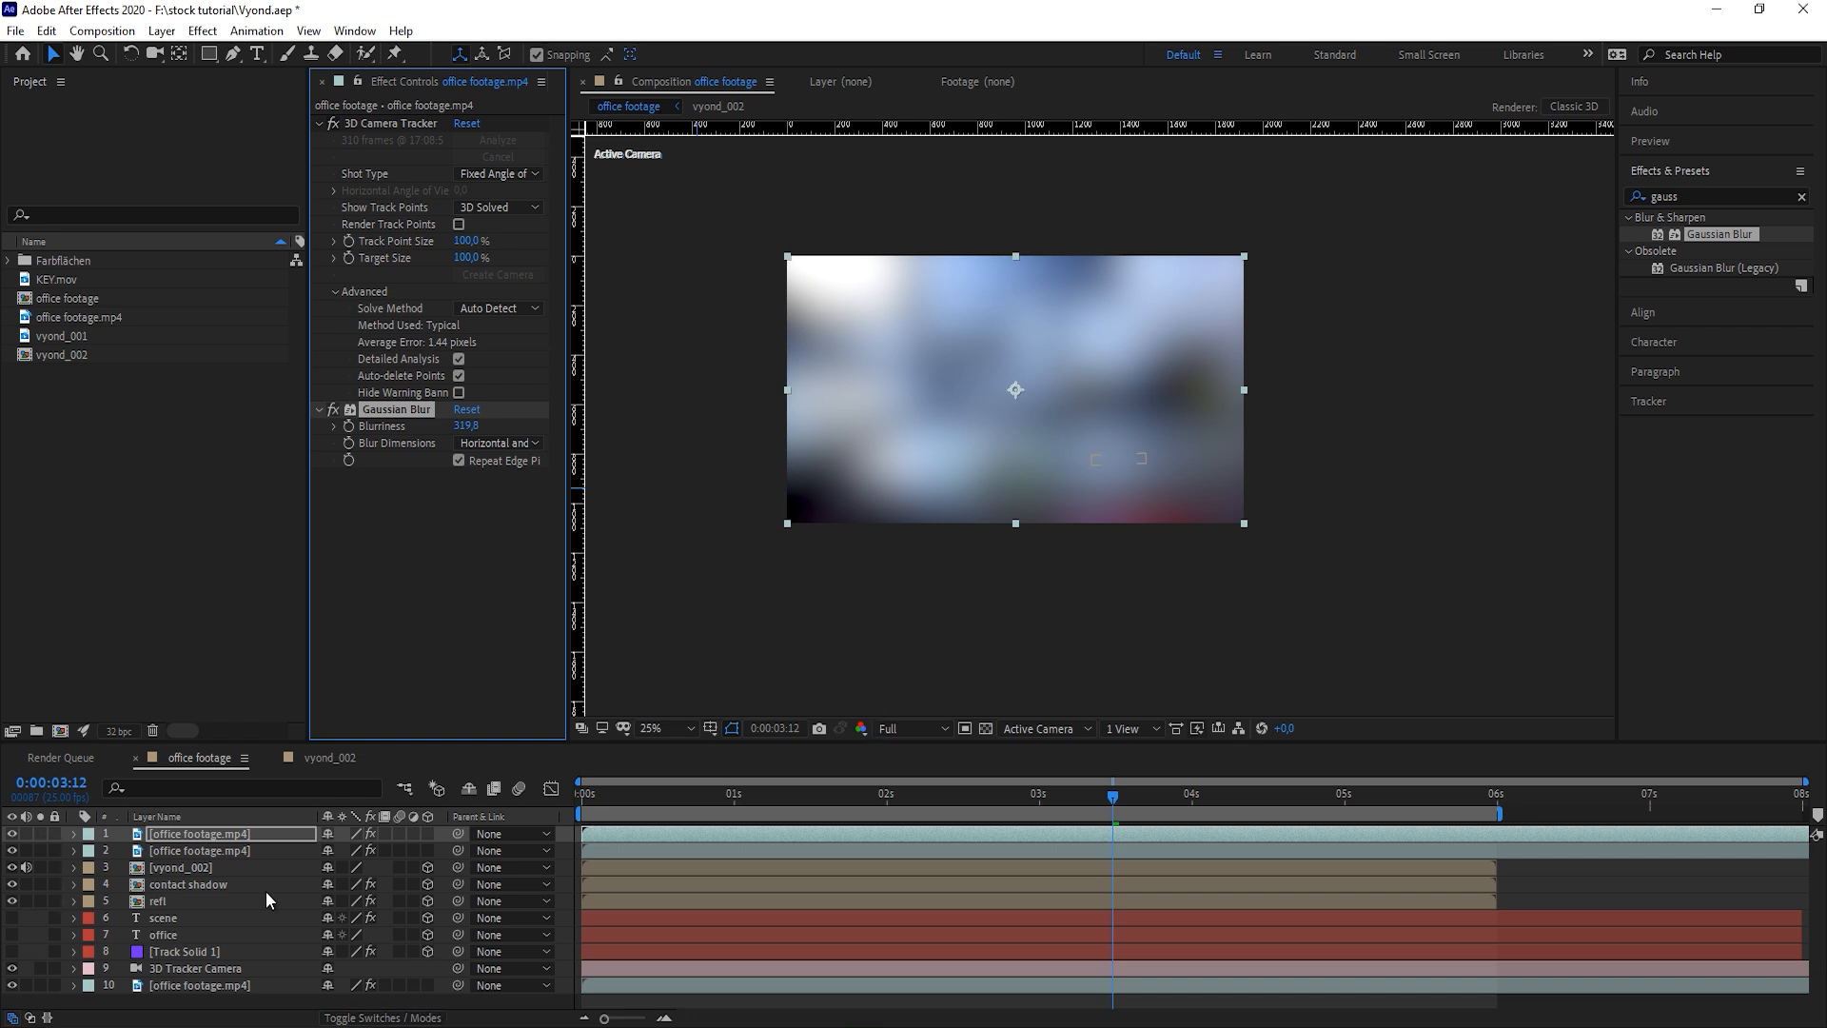
Duplicate the vyond_002 layer and place the copy directly above the blurred office footage
click(195, 869)
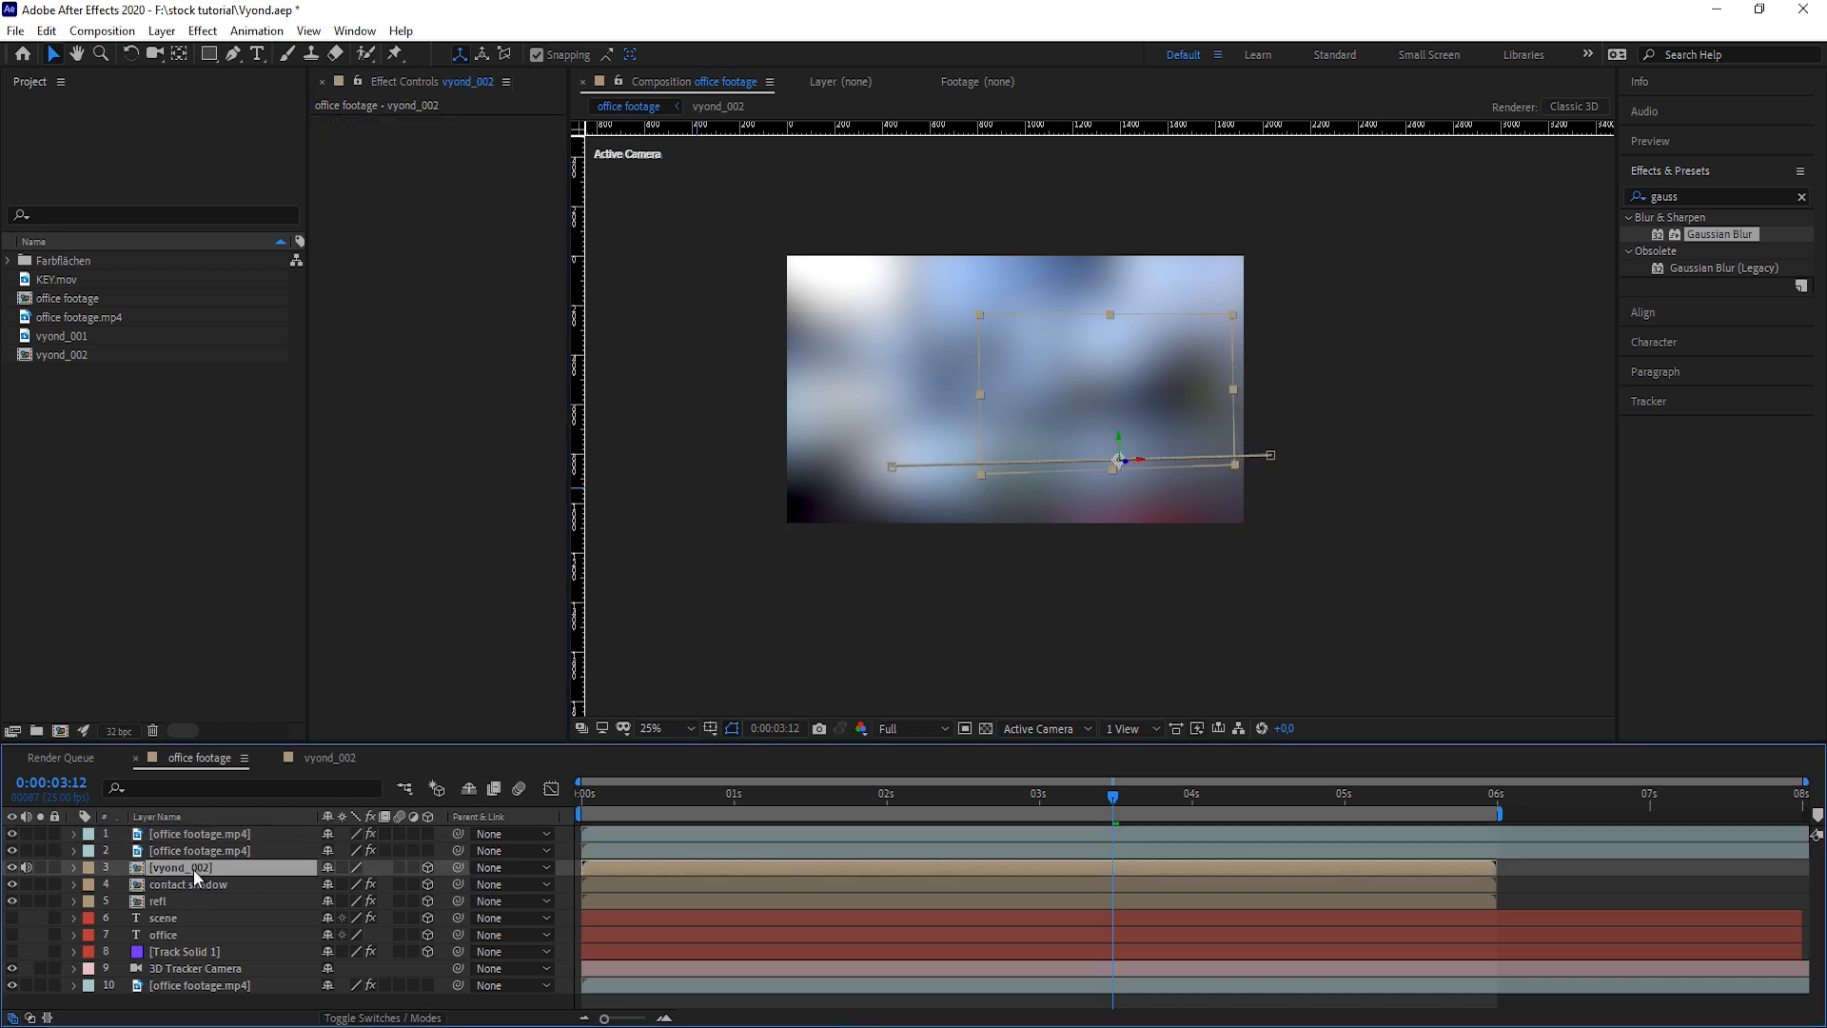
key(ctrl+d)
drag(192, 868, 204, 826)
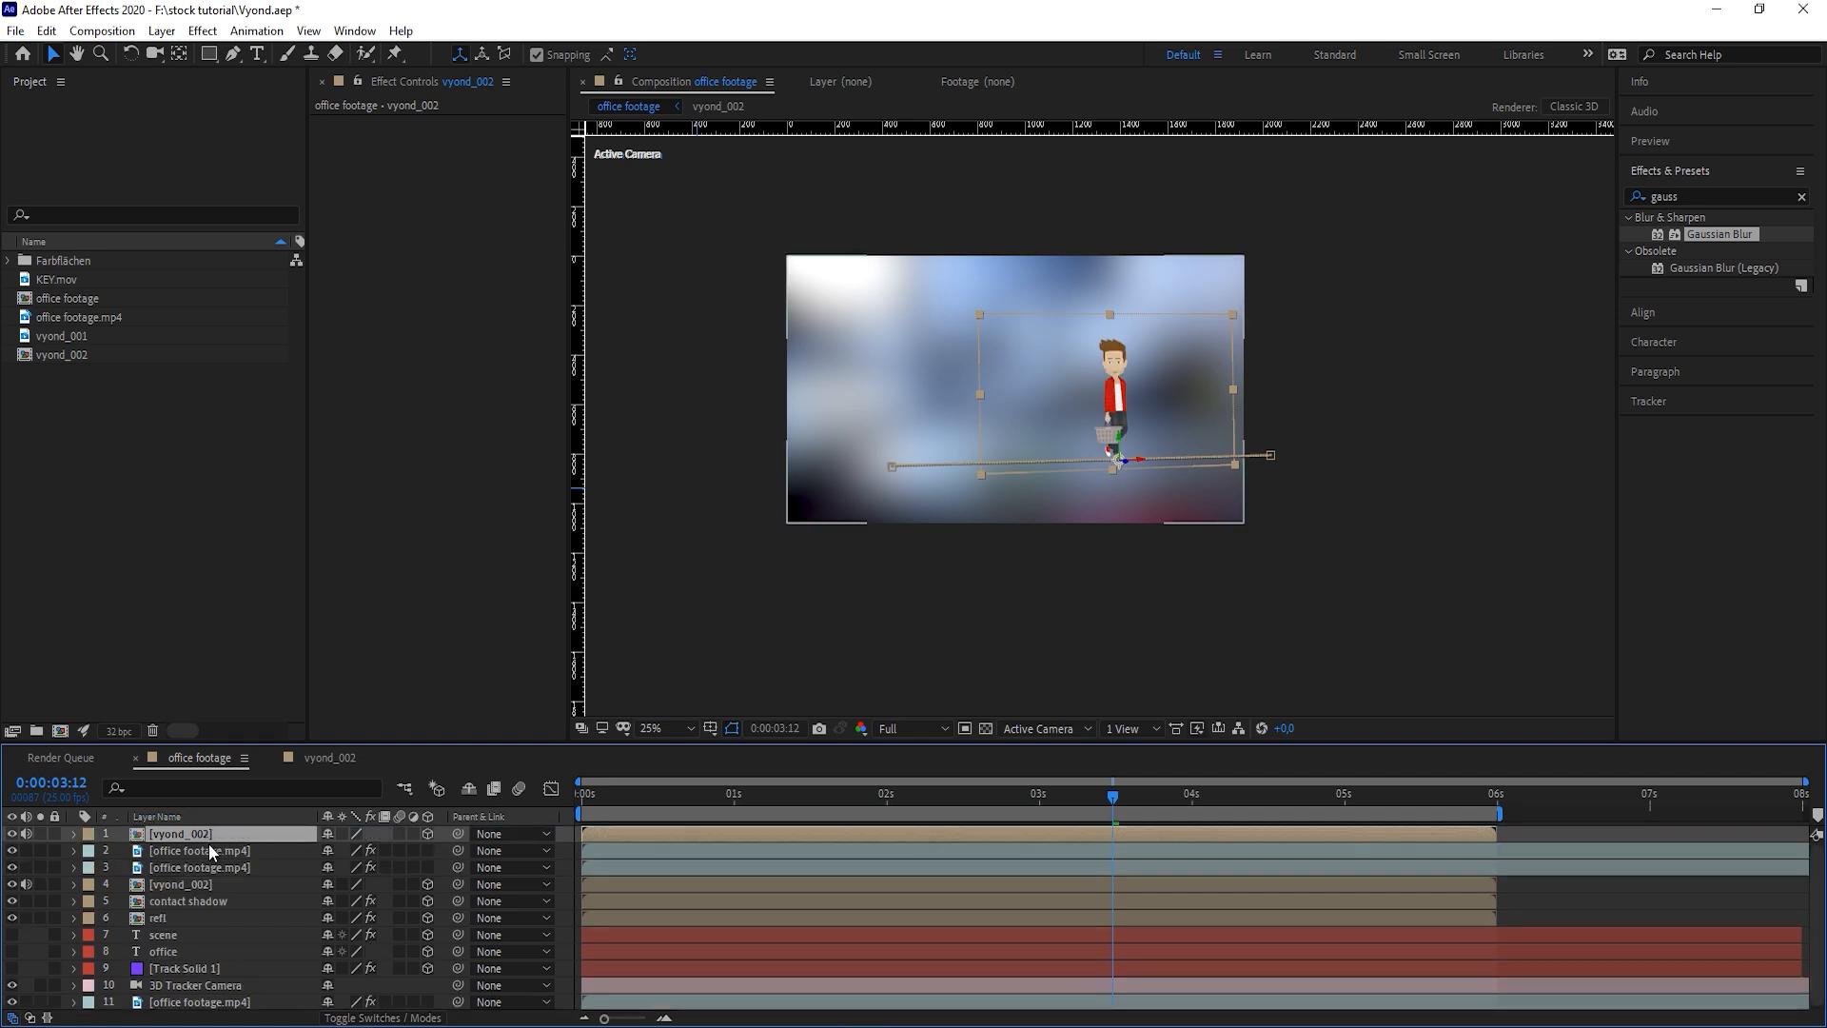
Set the blurred footage's track matte to Alpha Matte "[vyond_002]" and check the silhouette up to 0:00:03:24
click(190, 849)
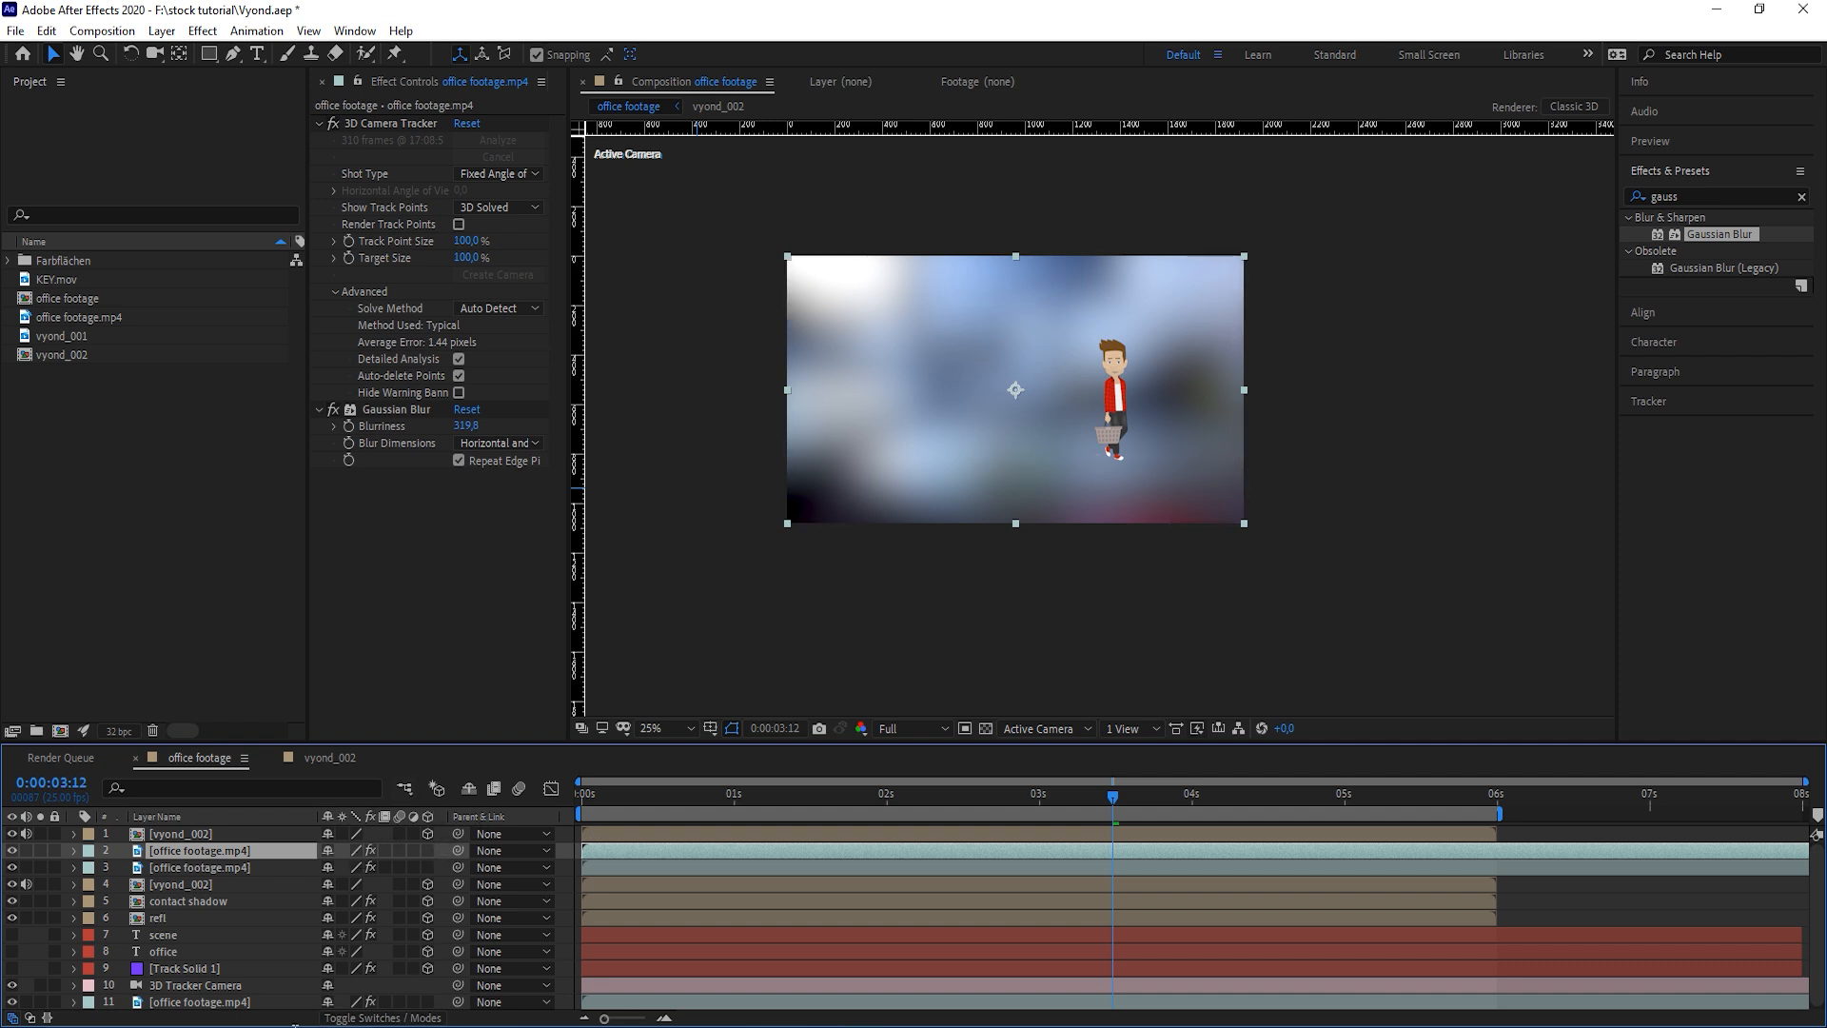
click(399, 1018)
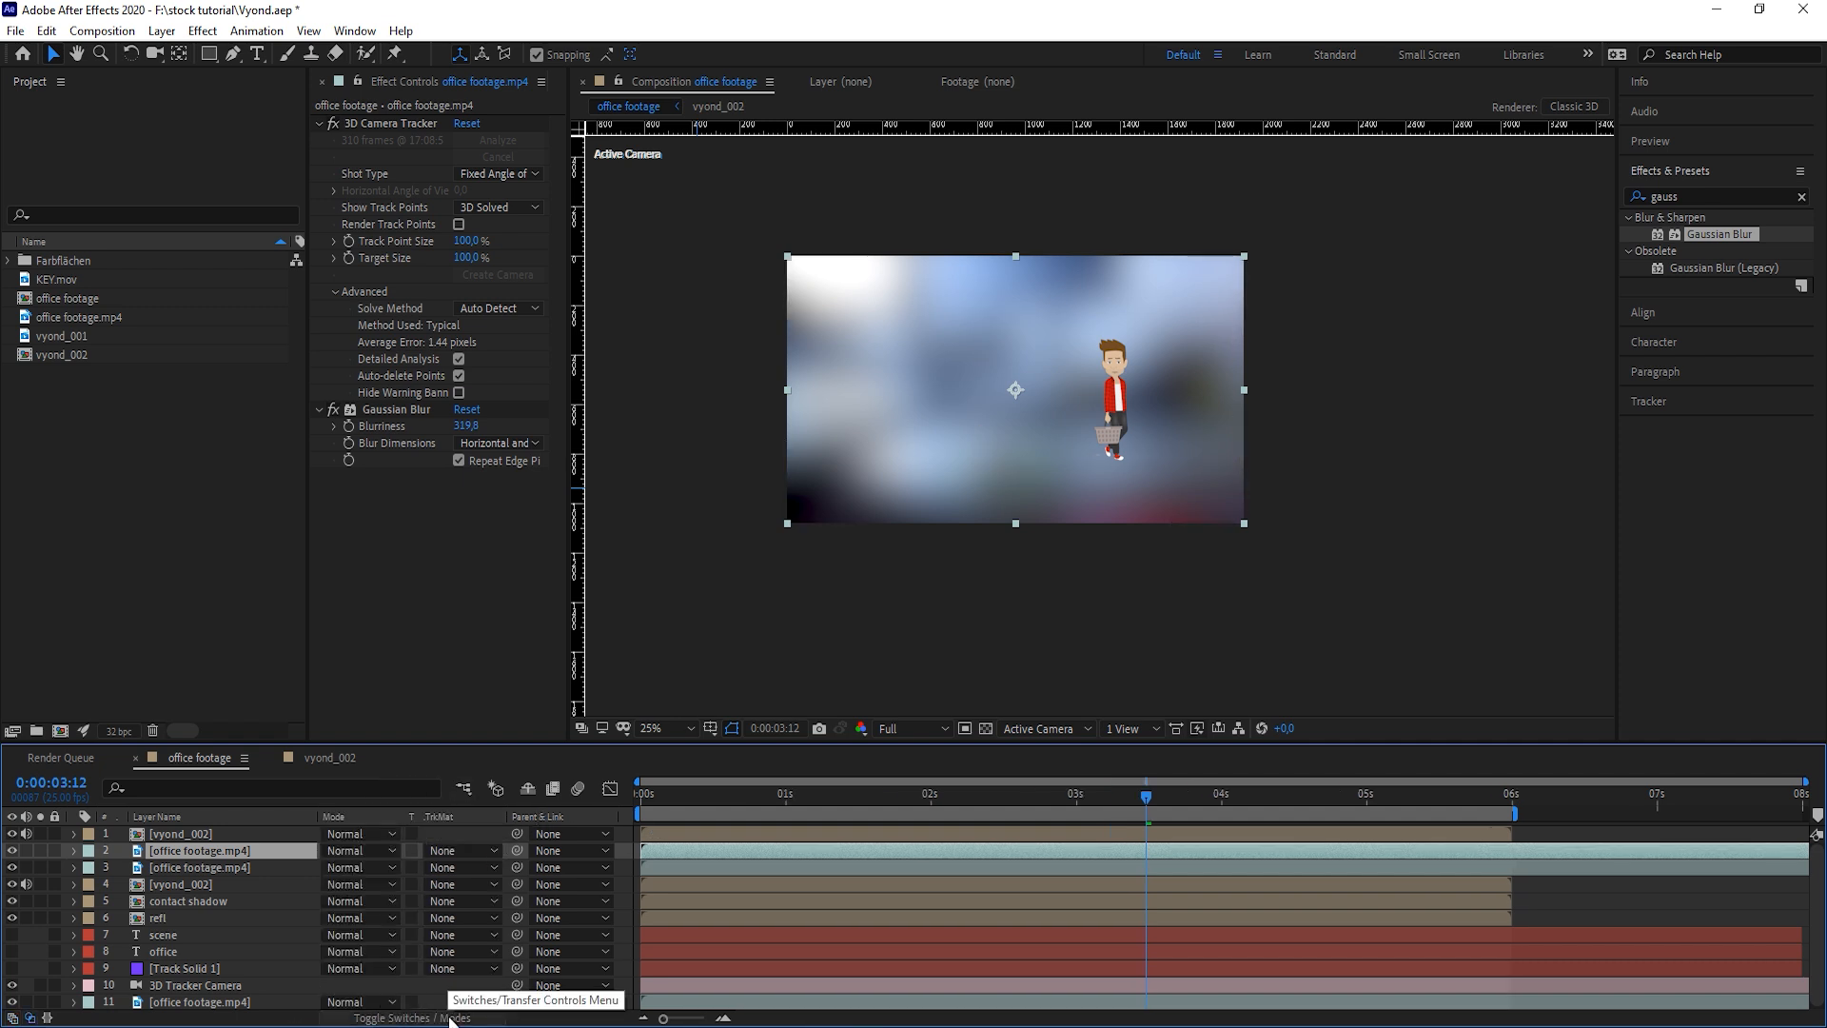
click(471, 852)
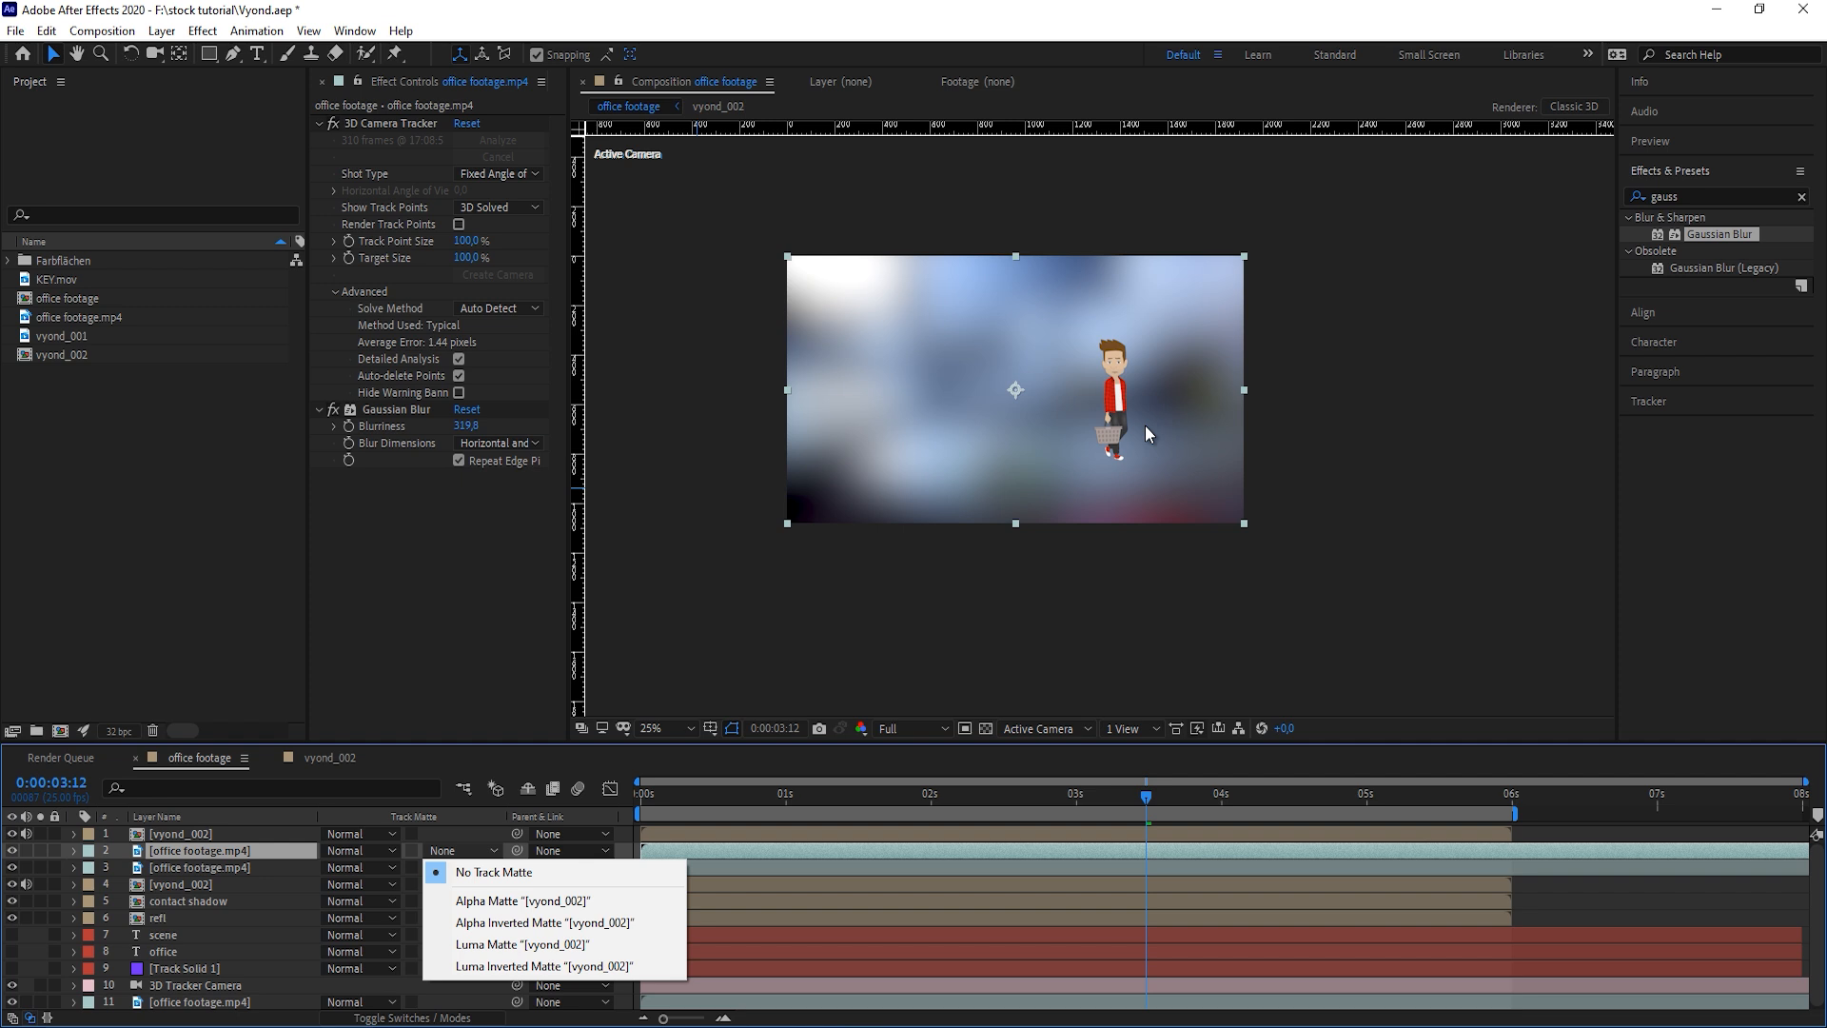
click(523, 900)
scroll(1101, 426, up, 2)
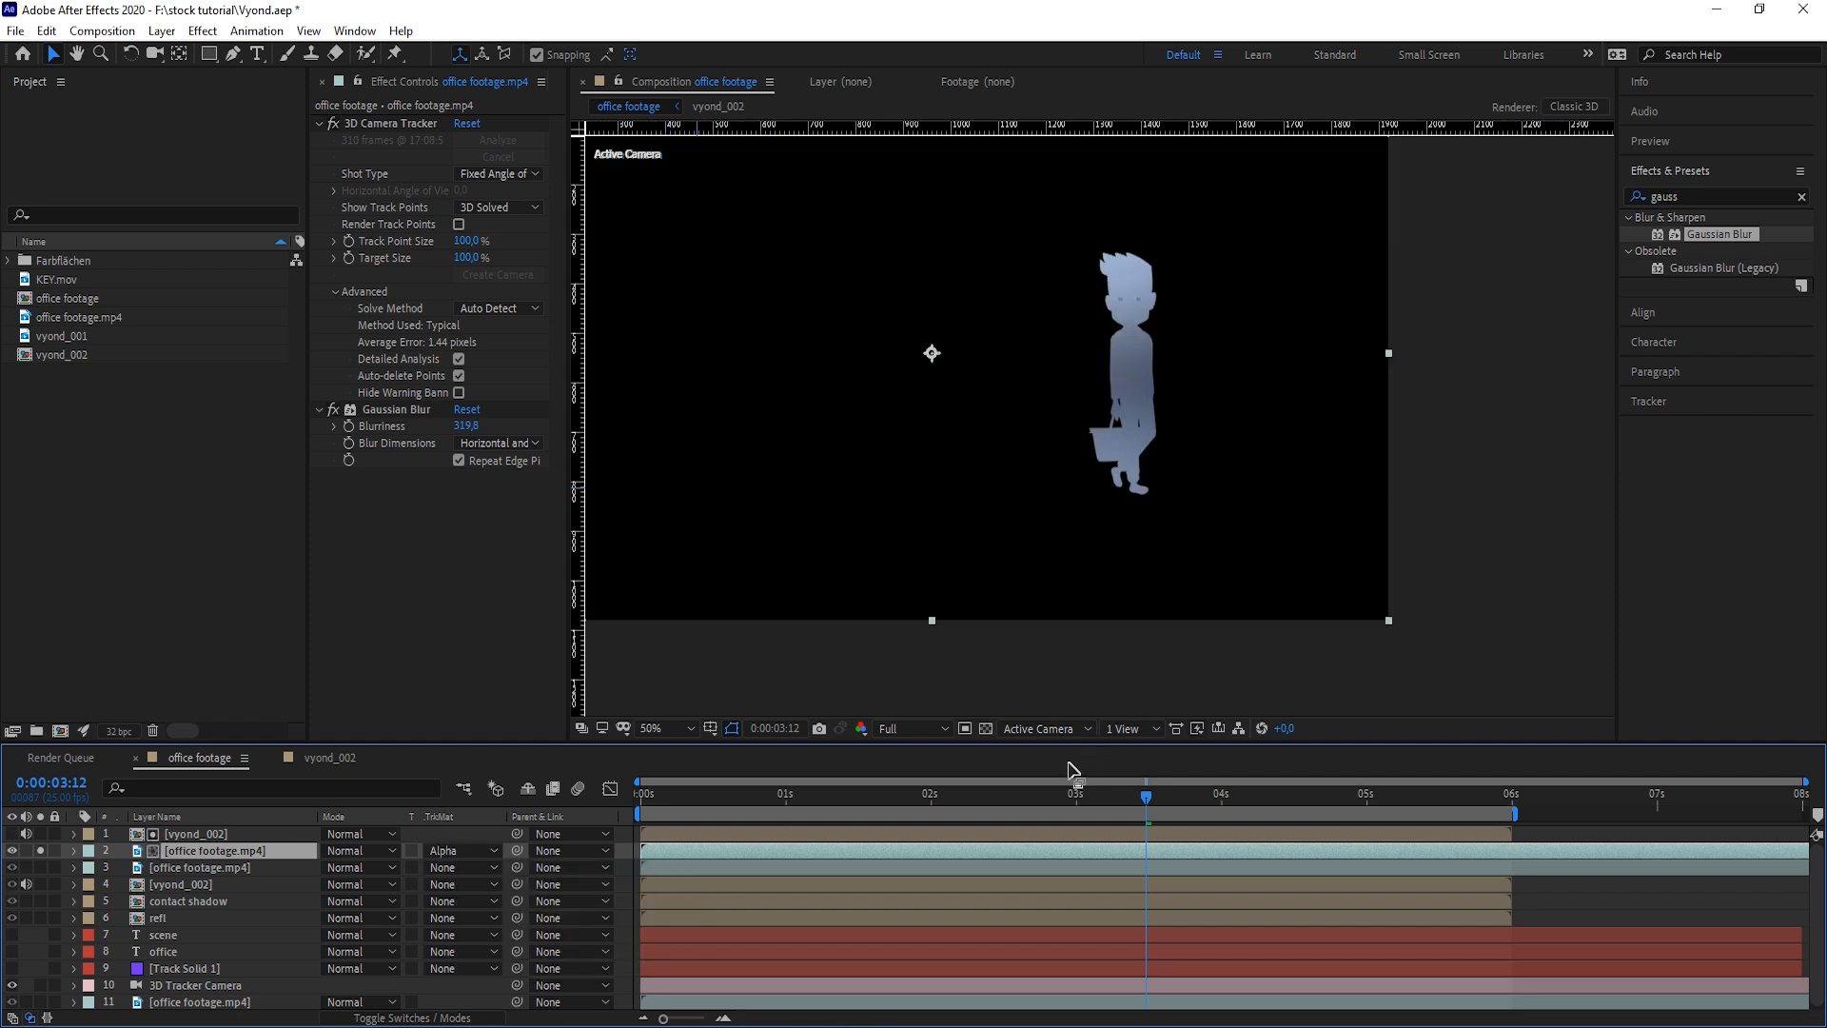
drag(1068, 798, 1216, 819)
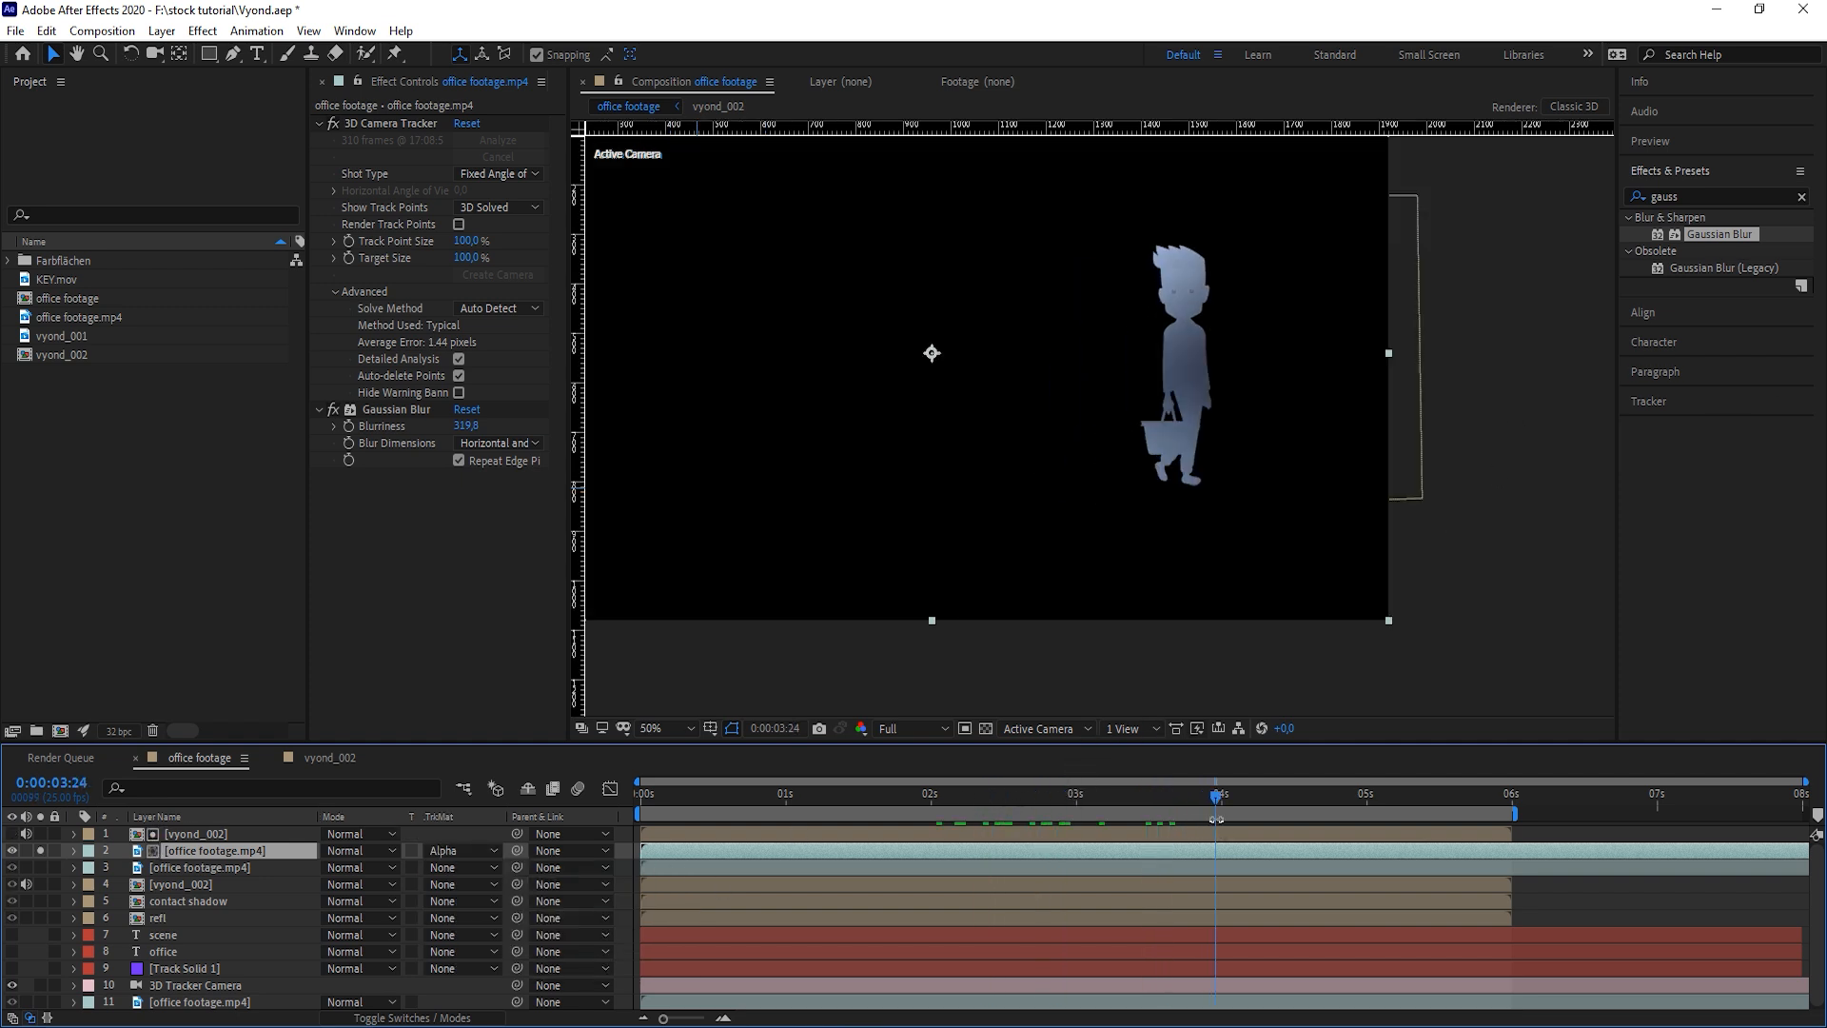
Blend the matted blurred footage in Color mode at 44% opacity and compare the character with and without it
key(t)
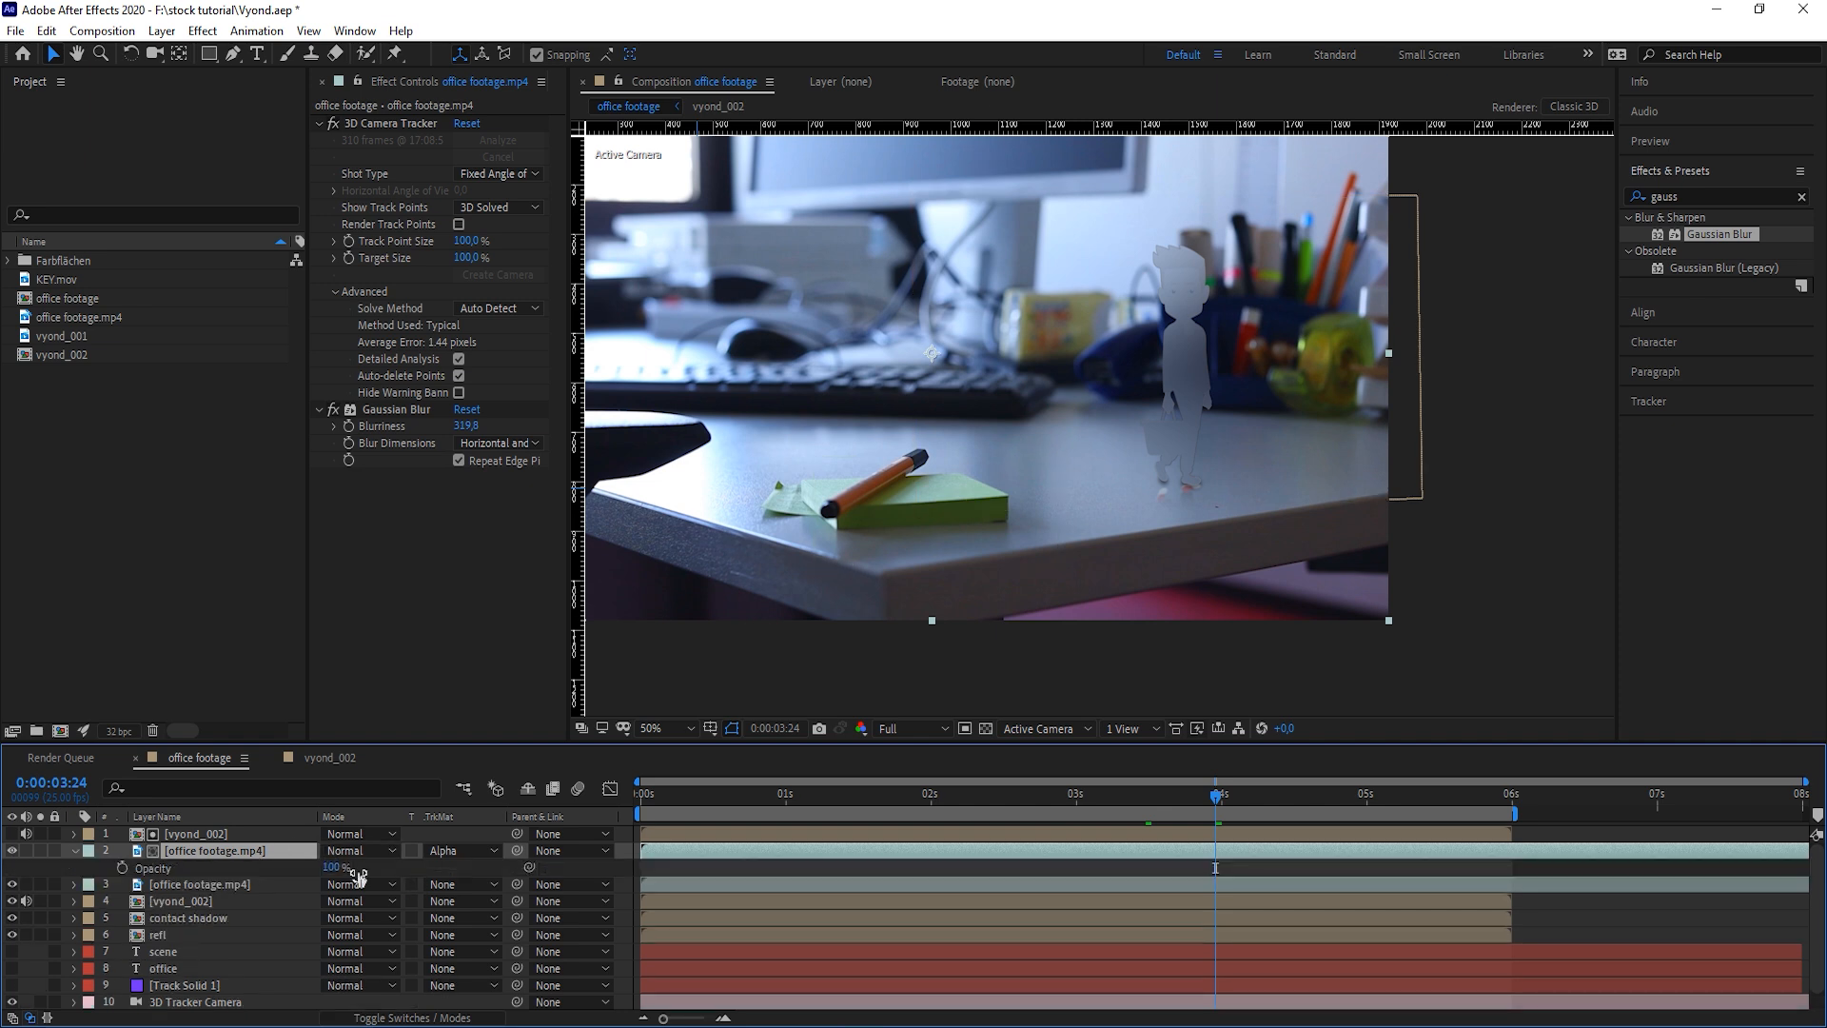
drag(325, 869, 369, 848)
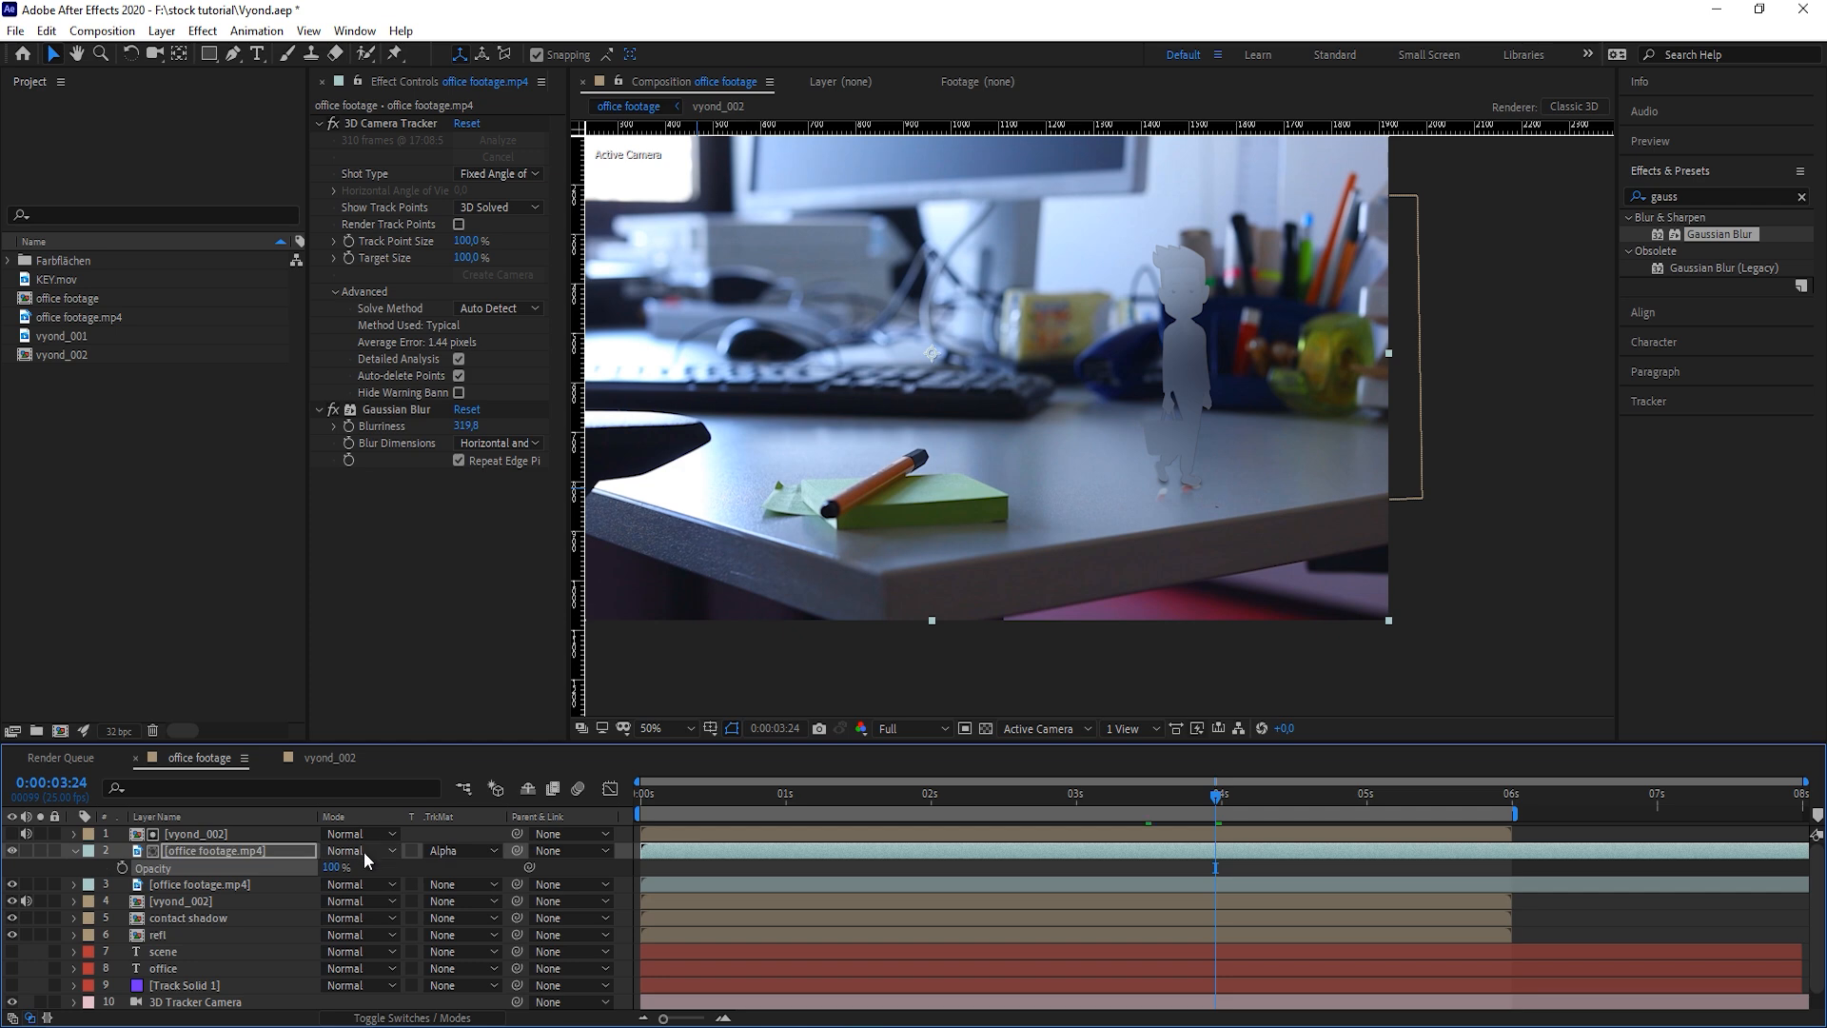
click(363, 852)
click(404, 861)
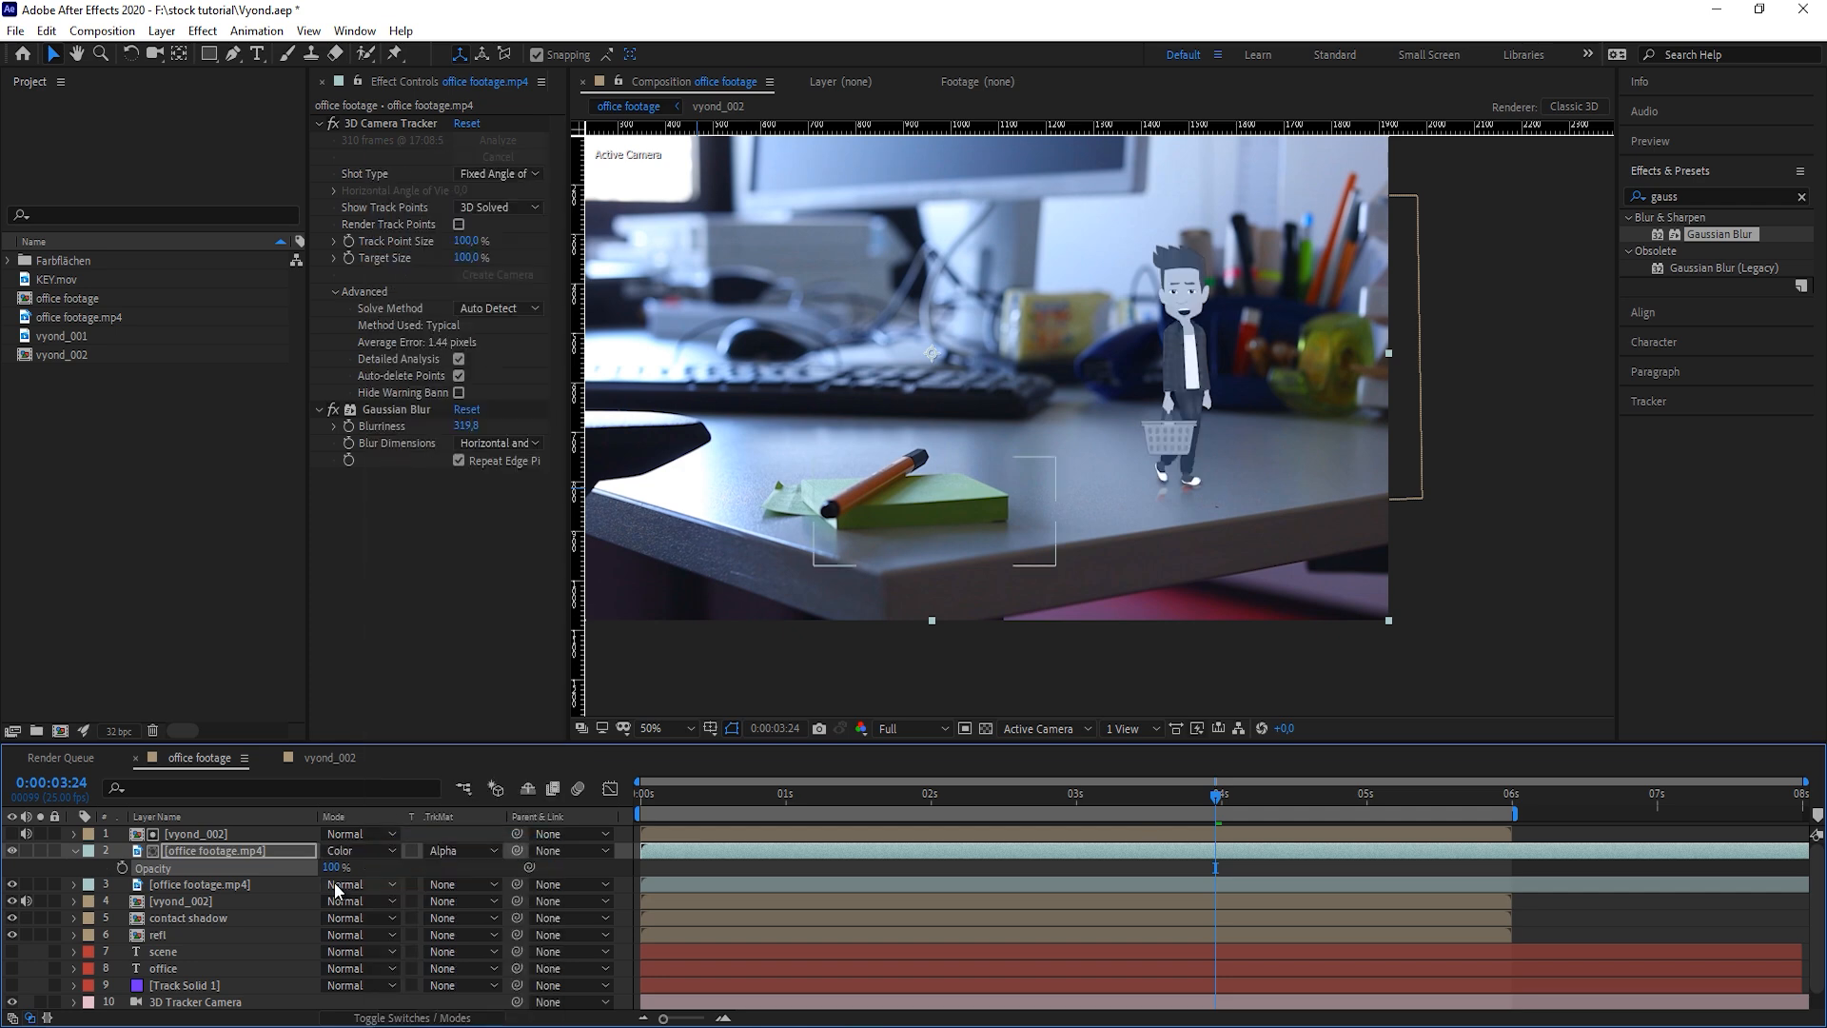
drag(331, 868, 294, 871)
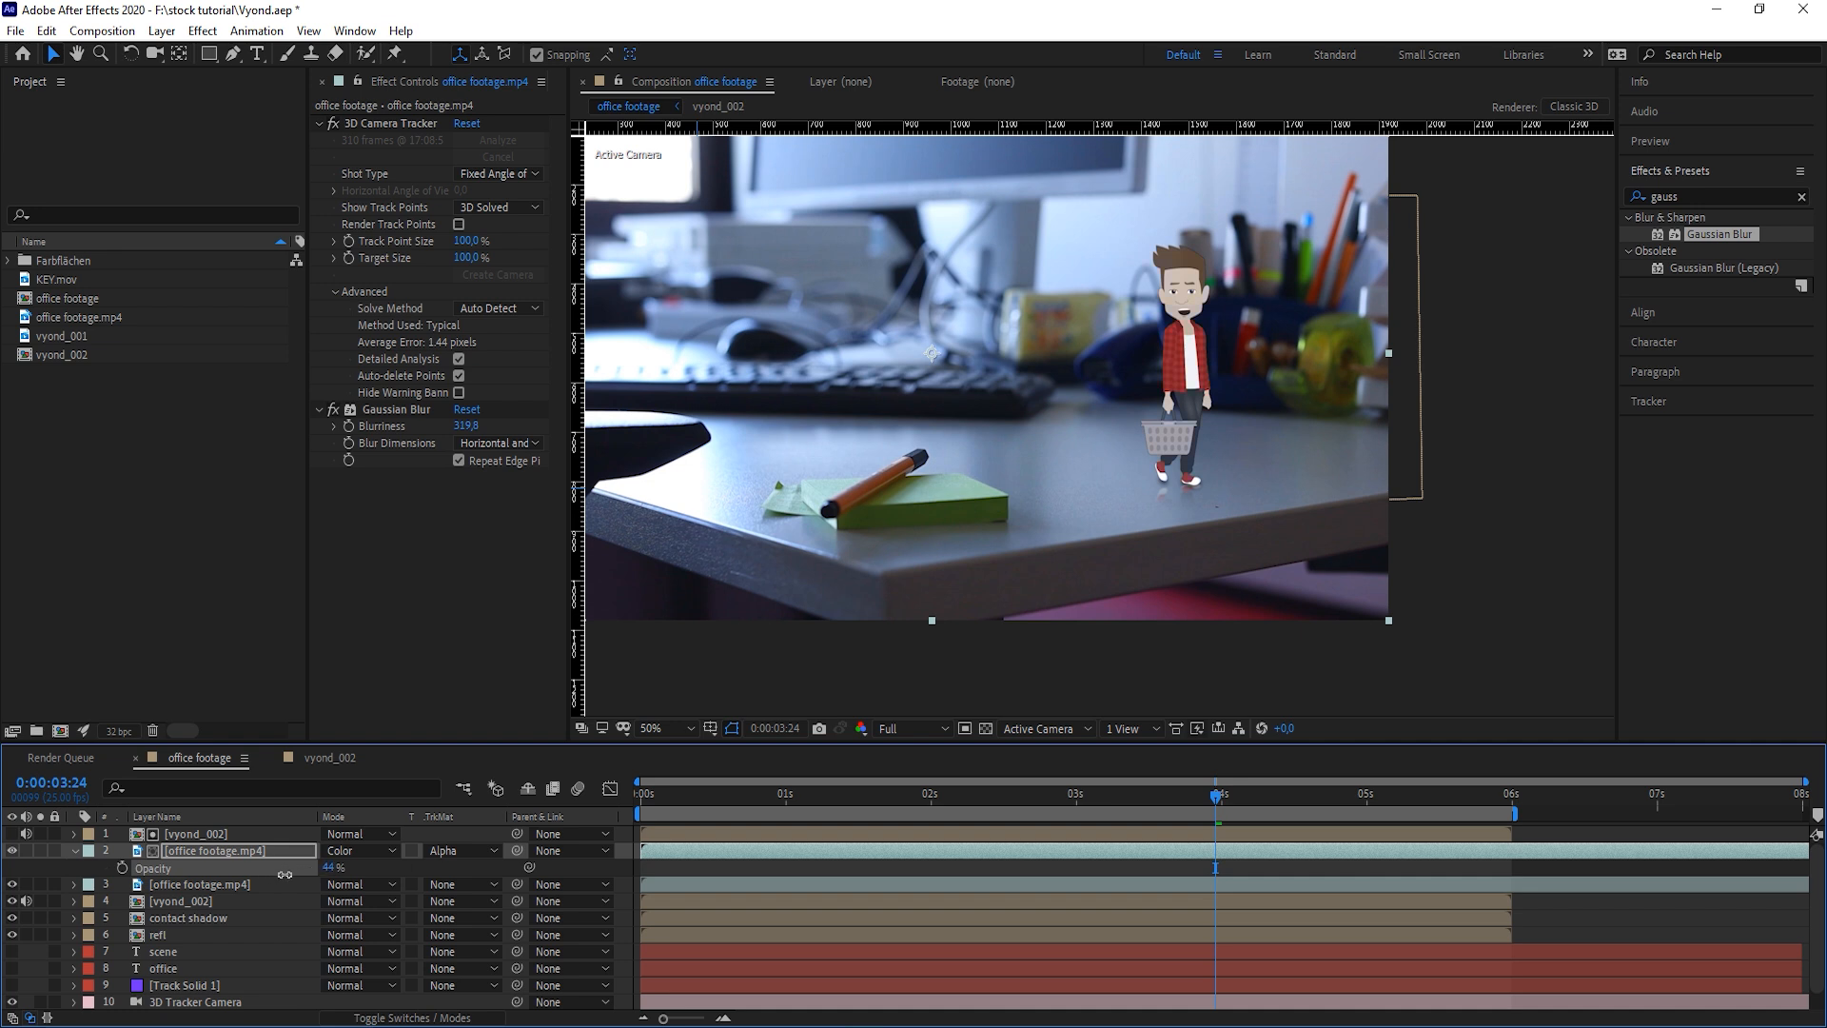
click(12, 852)
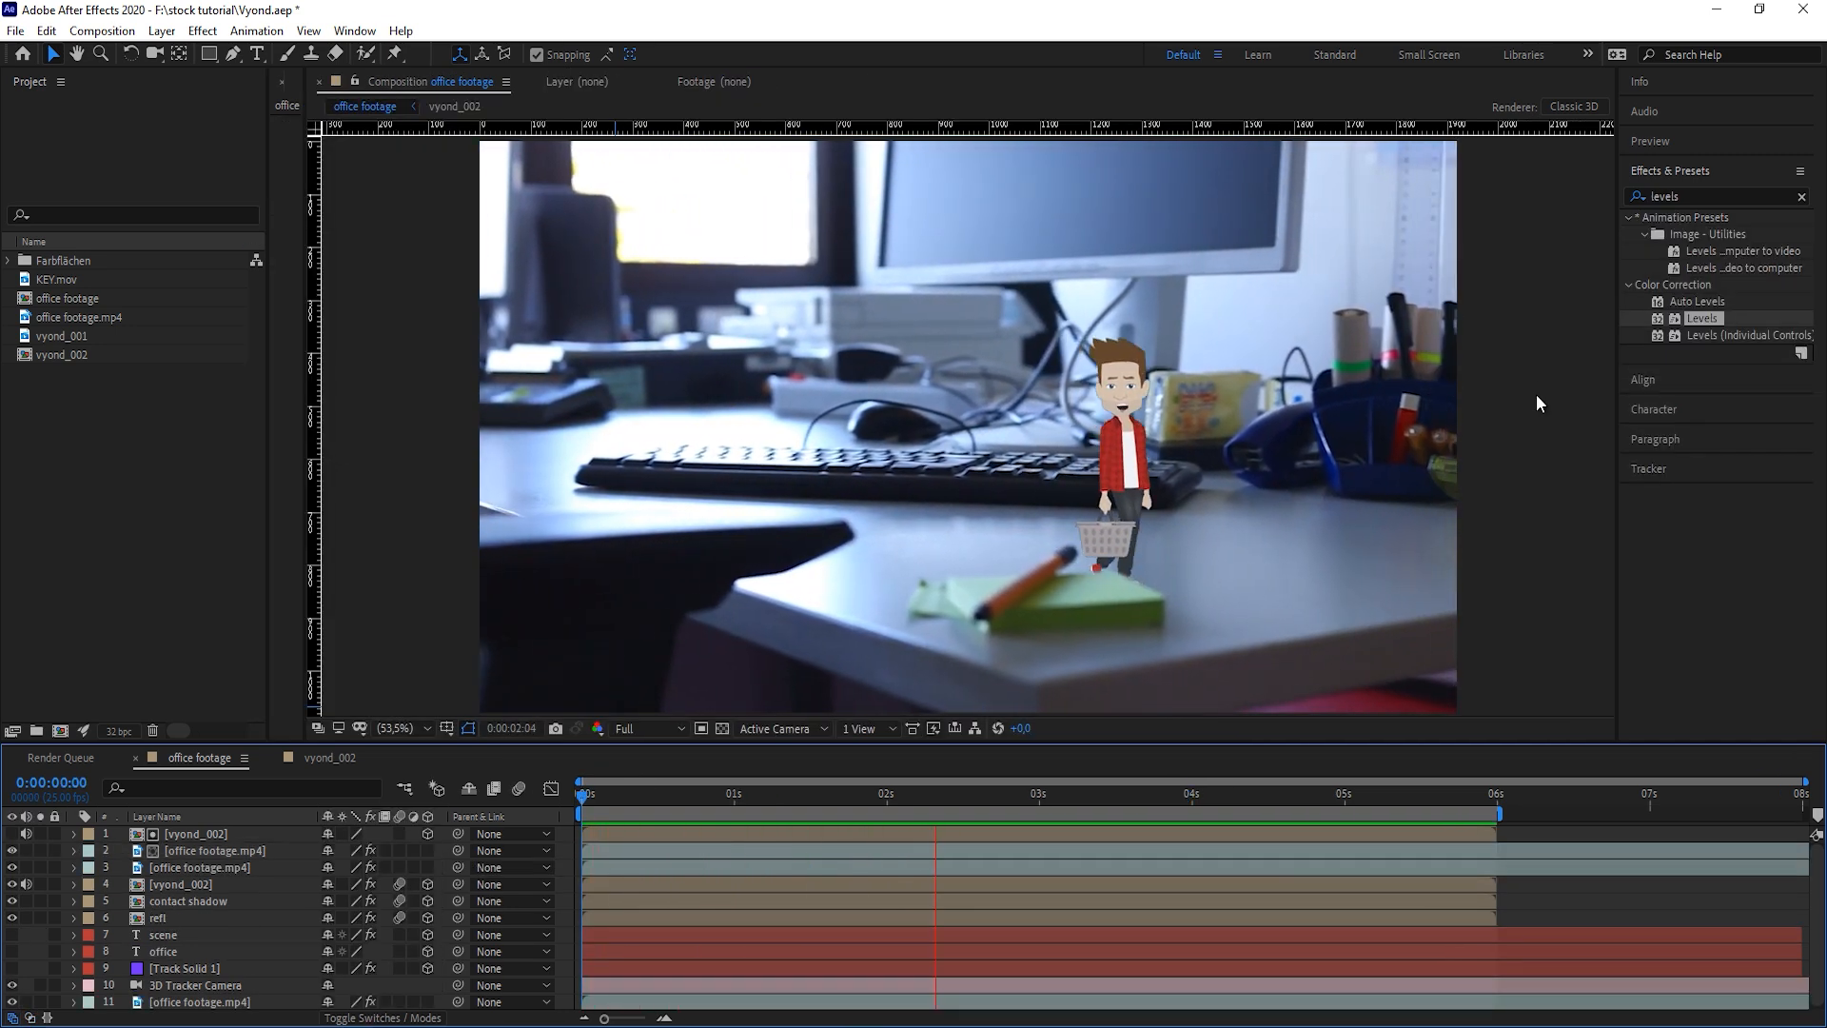
Go to 0:00:01:03 and apply Camera Lens Blur to the visible vyond_002 character layer
click(878, 807)
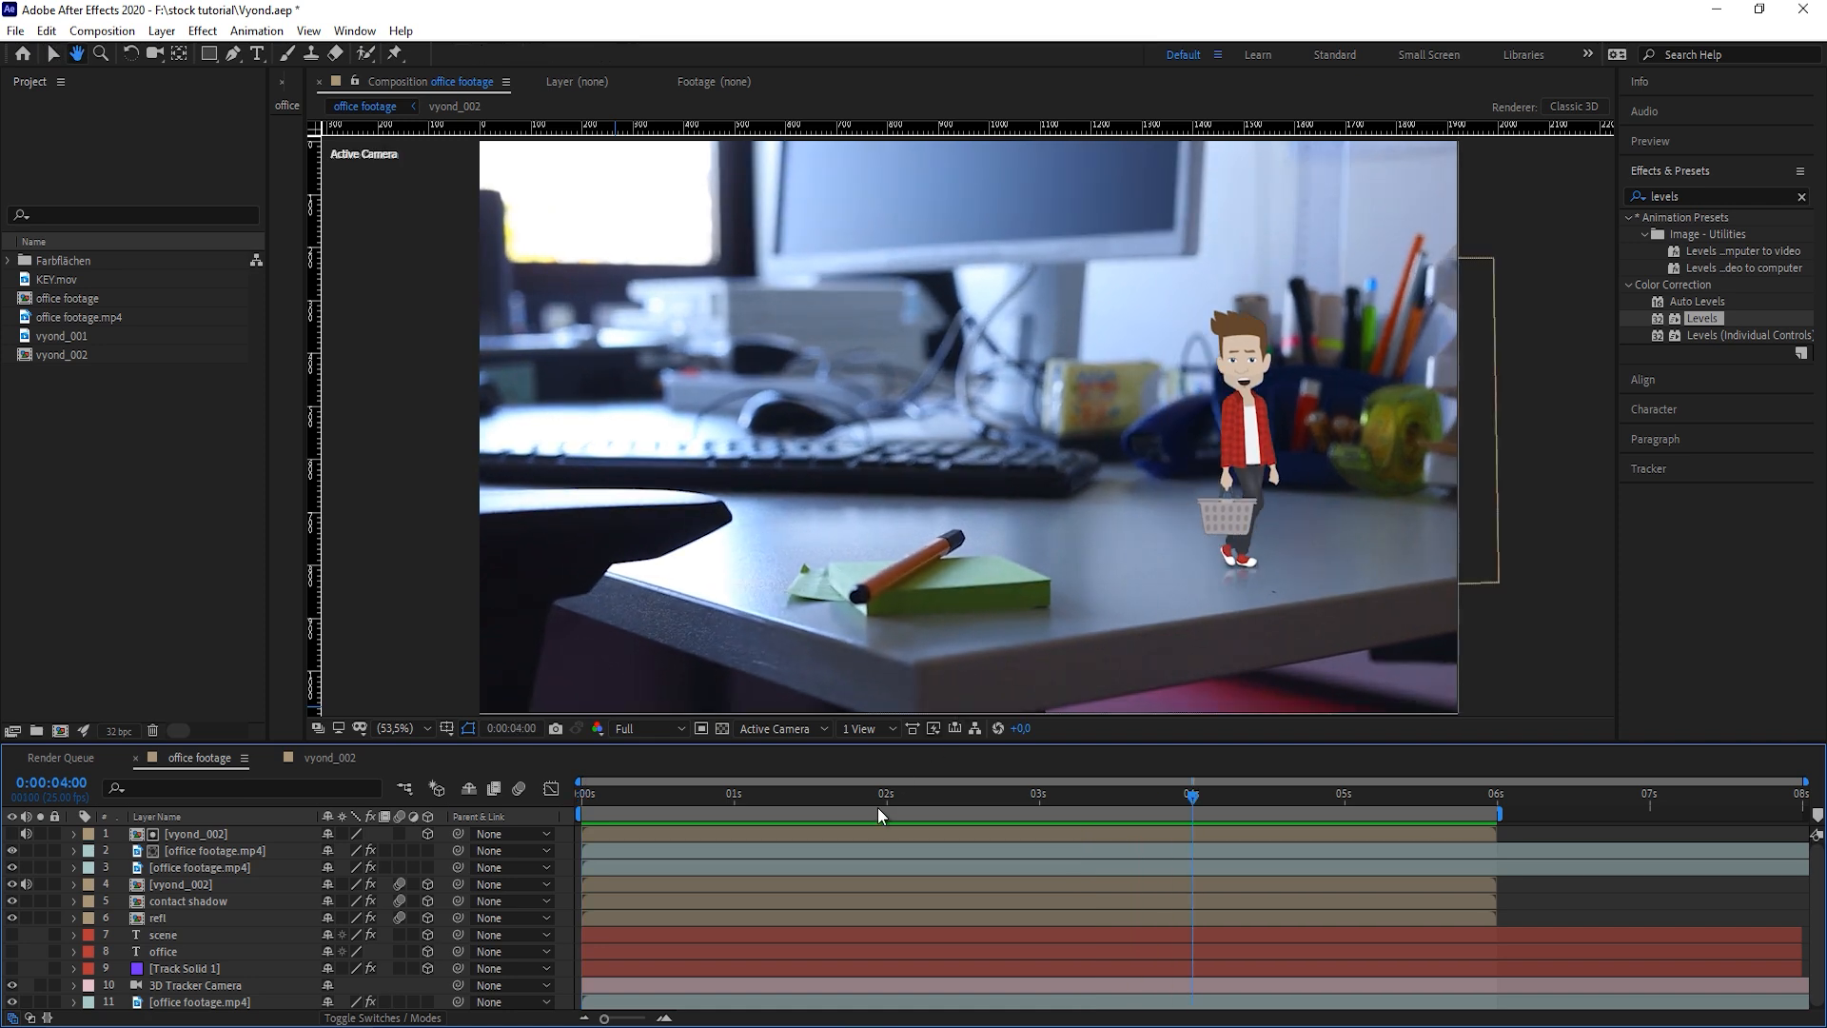
drag(872, 802, 753, 795)
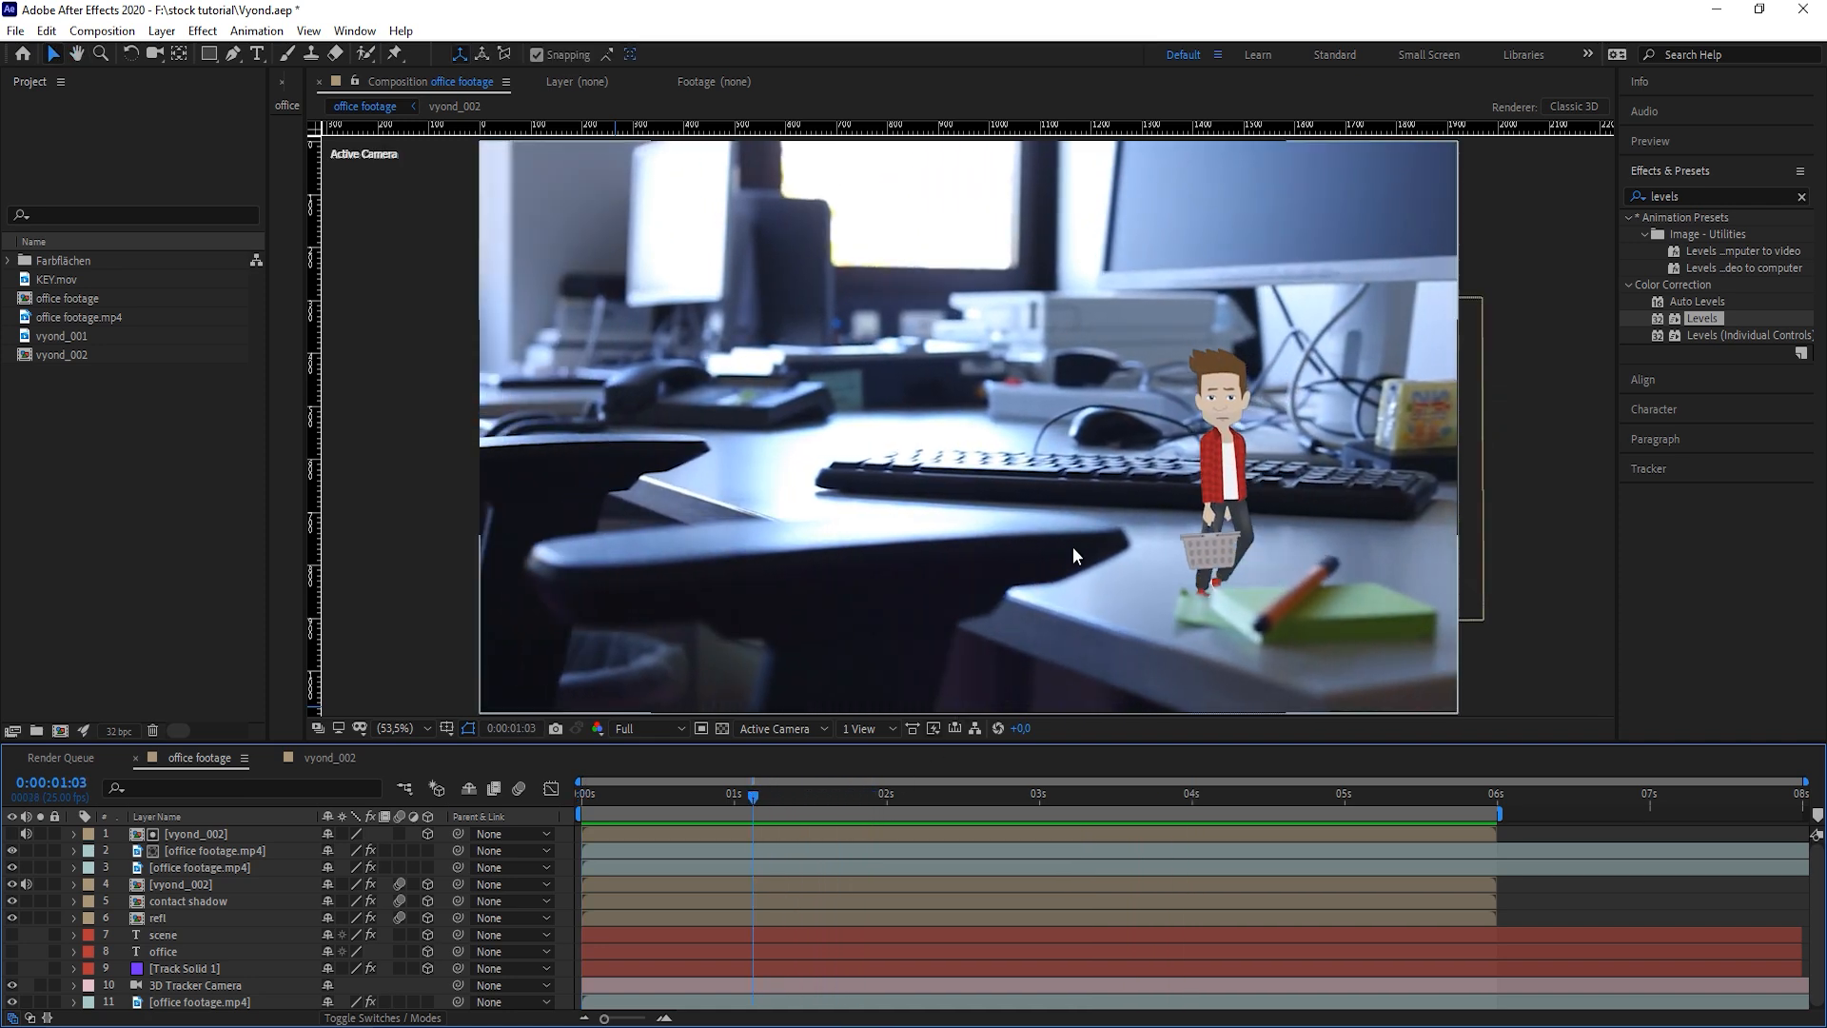
click(1691, 197)
key(BackSpace)
key(BackSpace)
key(BackSpace)
key(BackSpace)
key(BackSpace)
key(BackSpace)
text(camera)
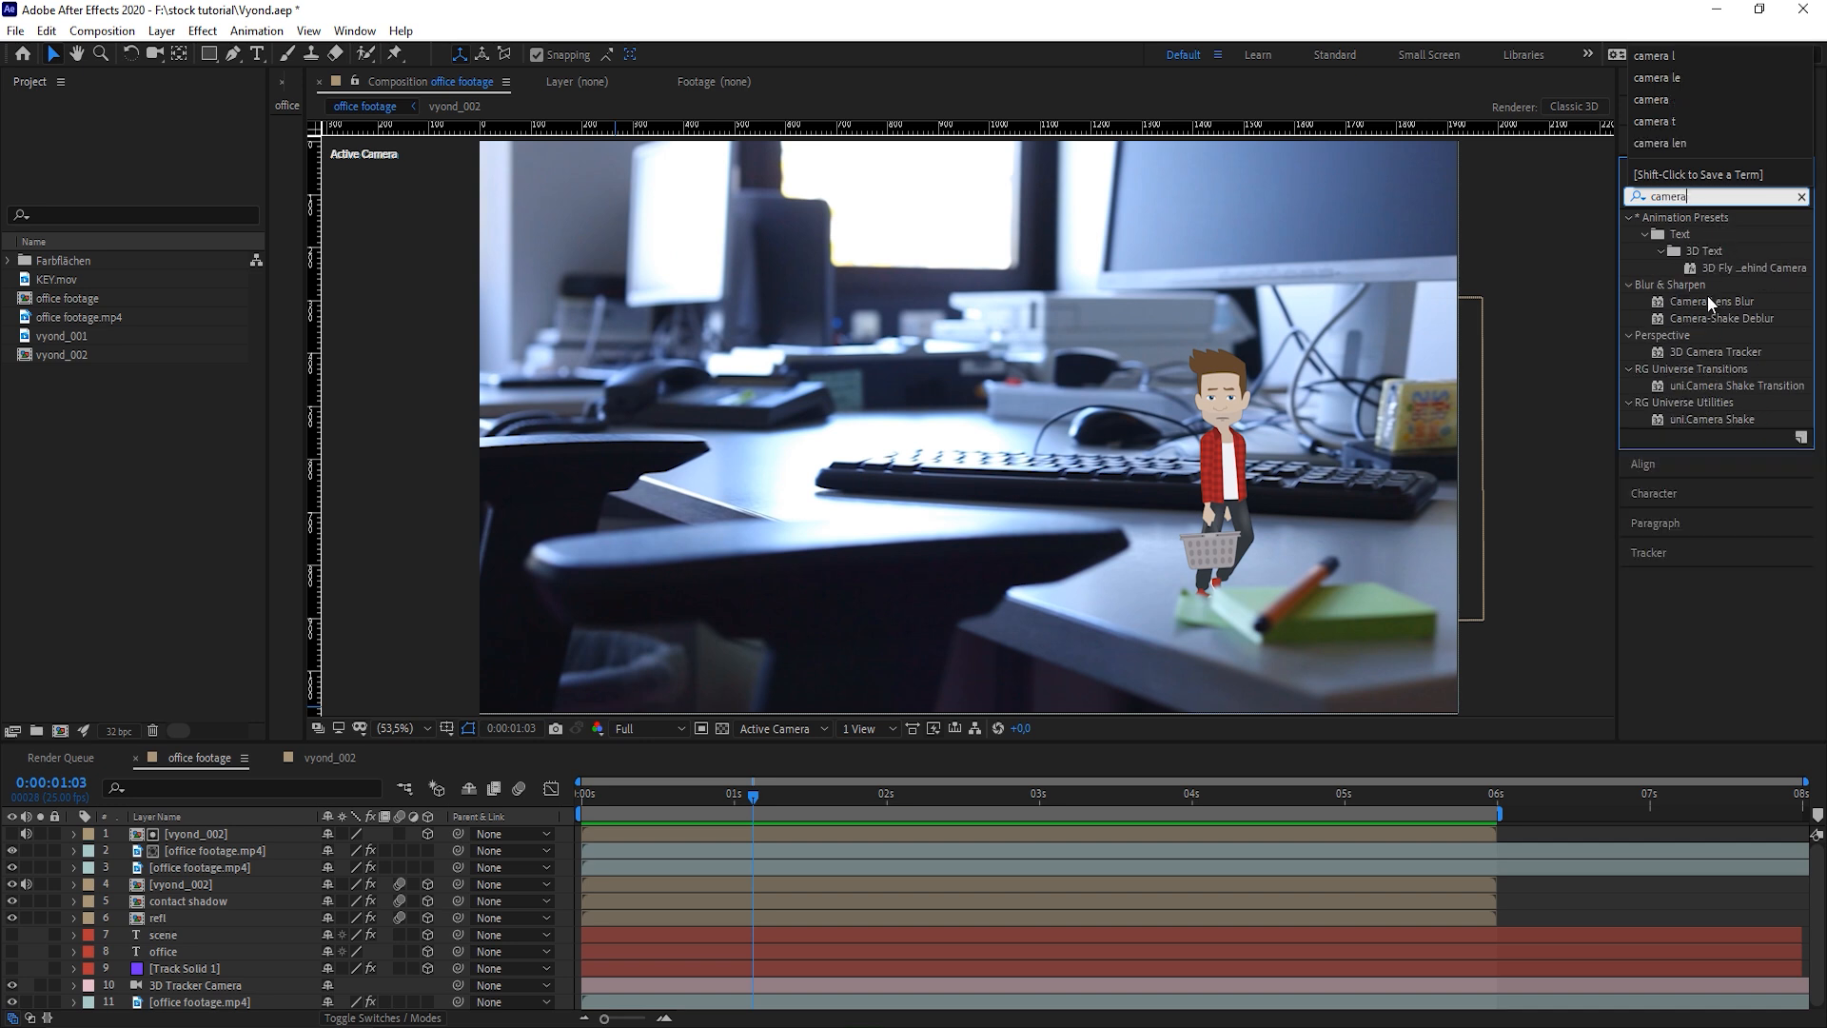
drag(1711, 301, 186, 886)
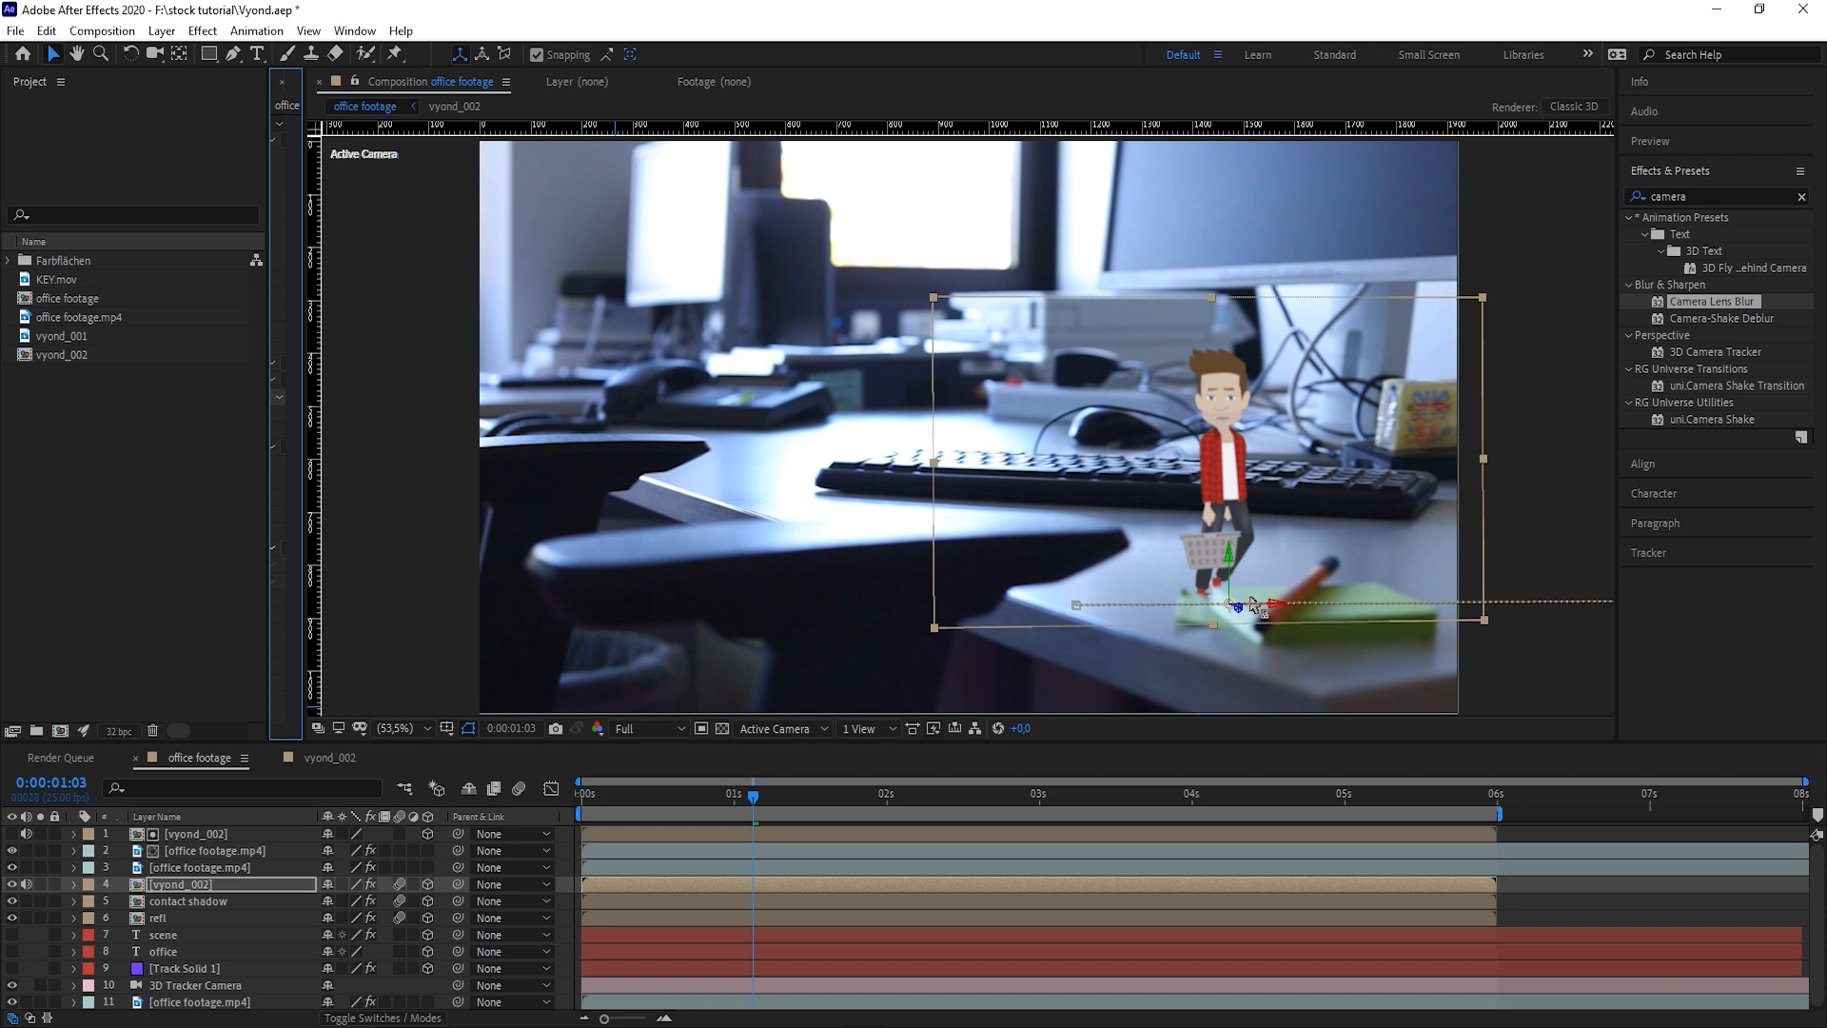
drag(305, 453, 562, 378)
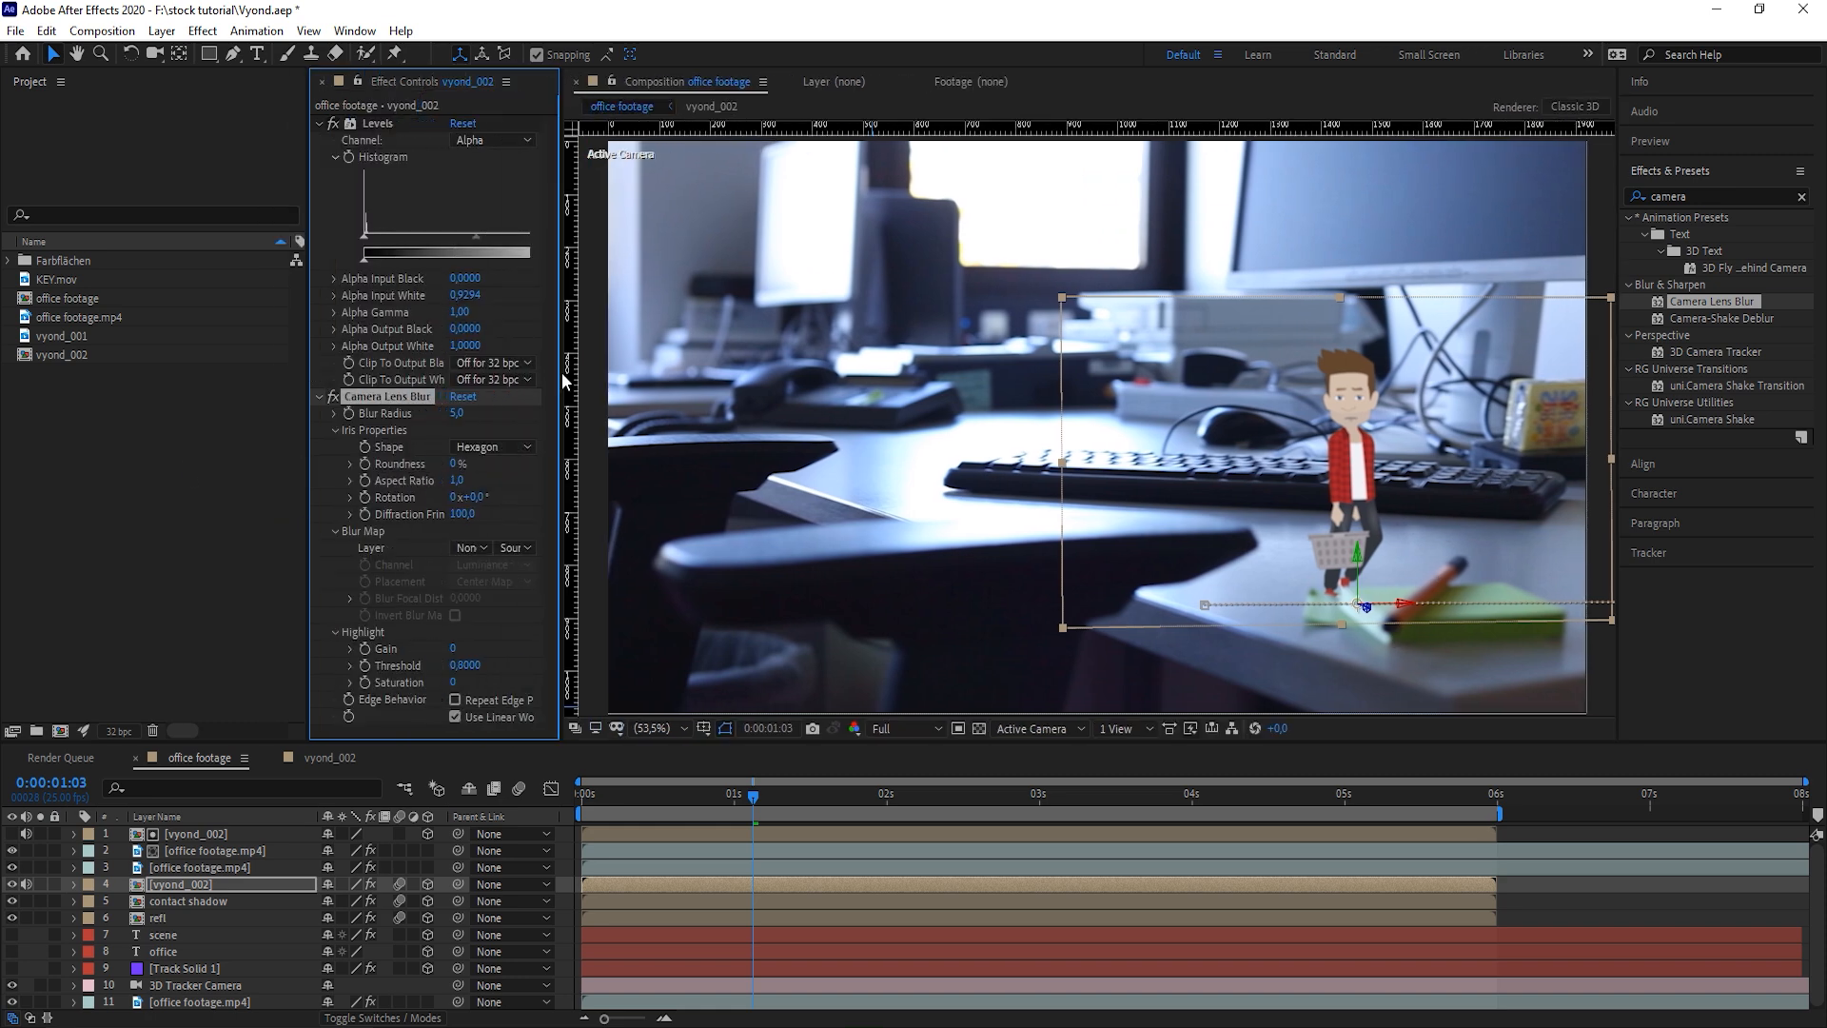
Set the character's Camera Lens Blur radius to 8 and keyframe it at 0:00:01:03
click(454, 413)
text(8)
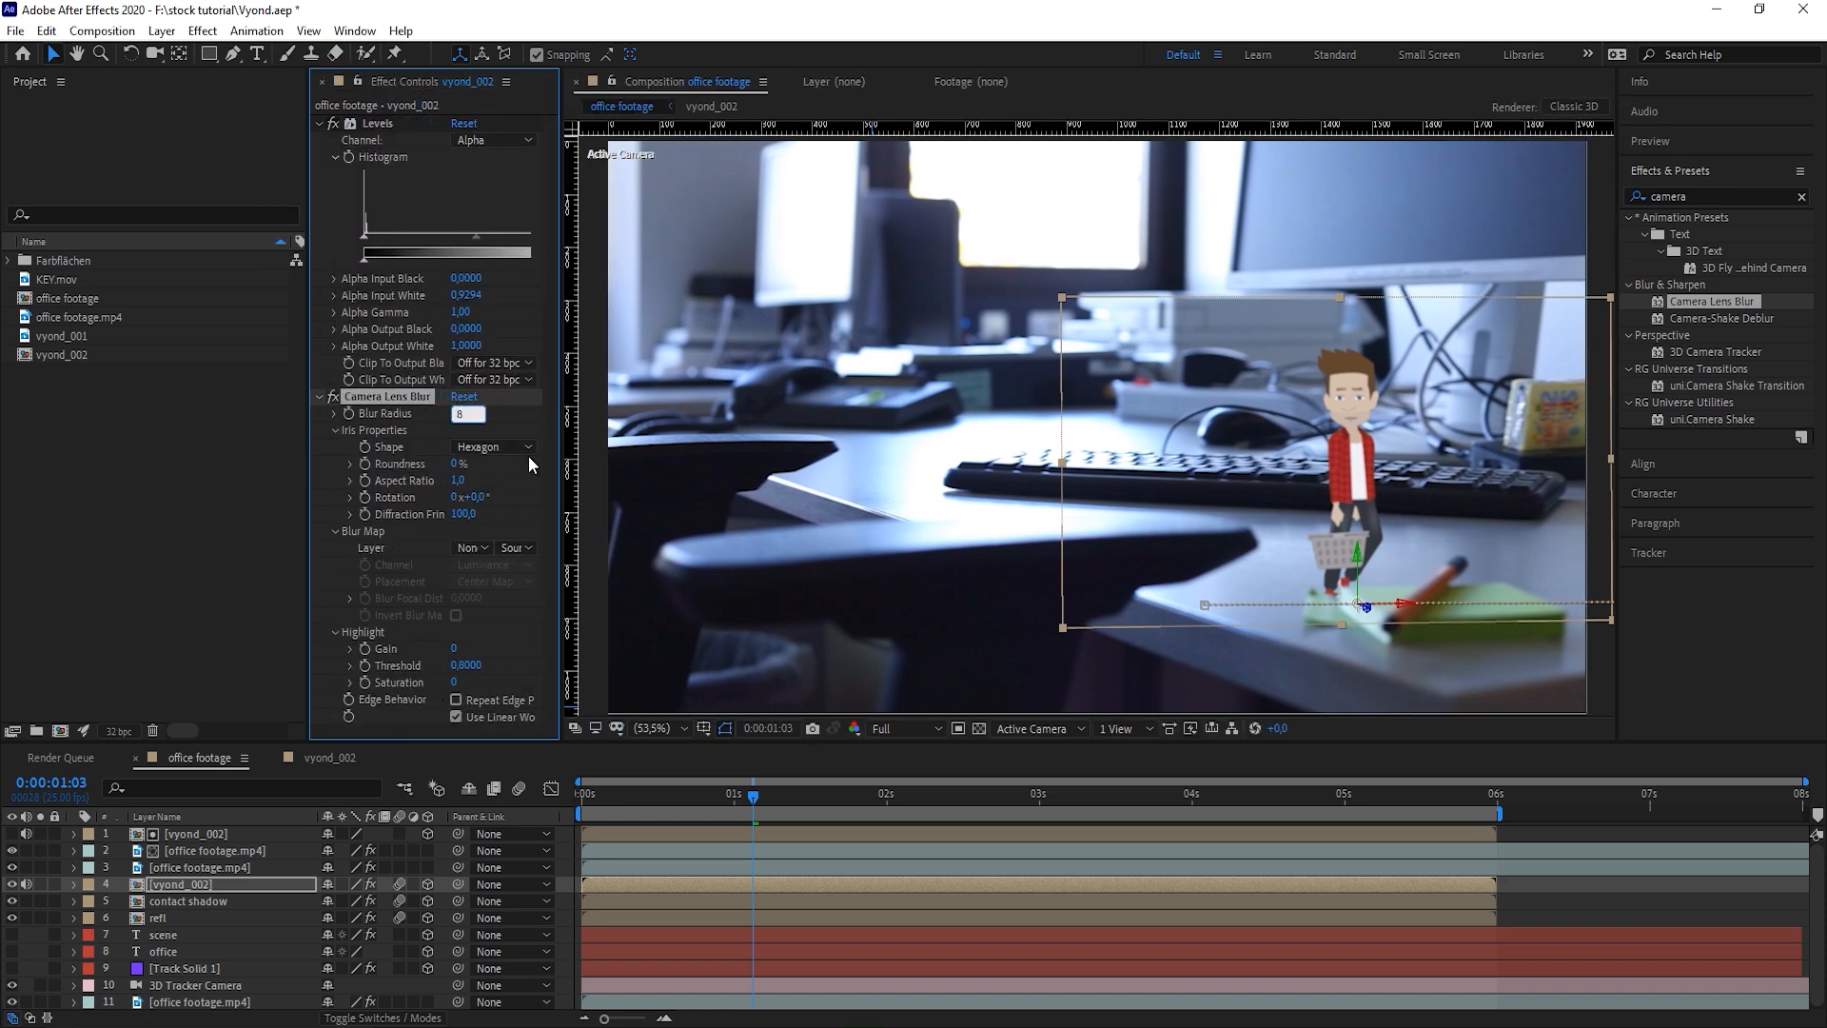
key(Return)
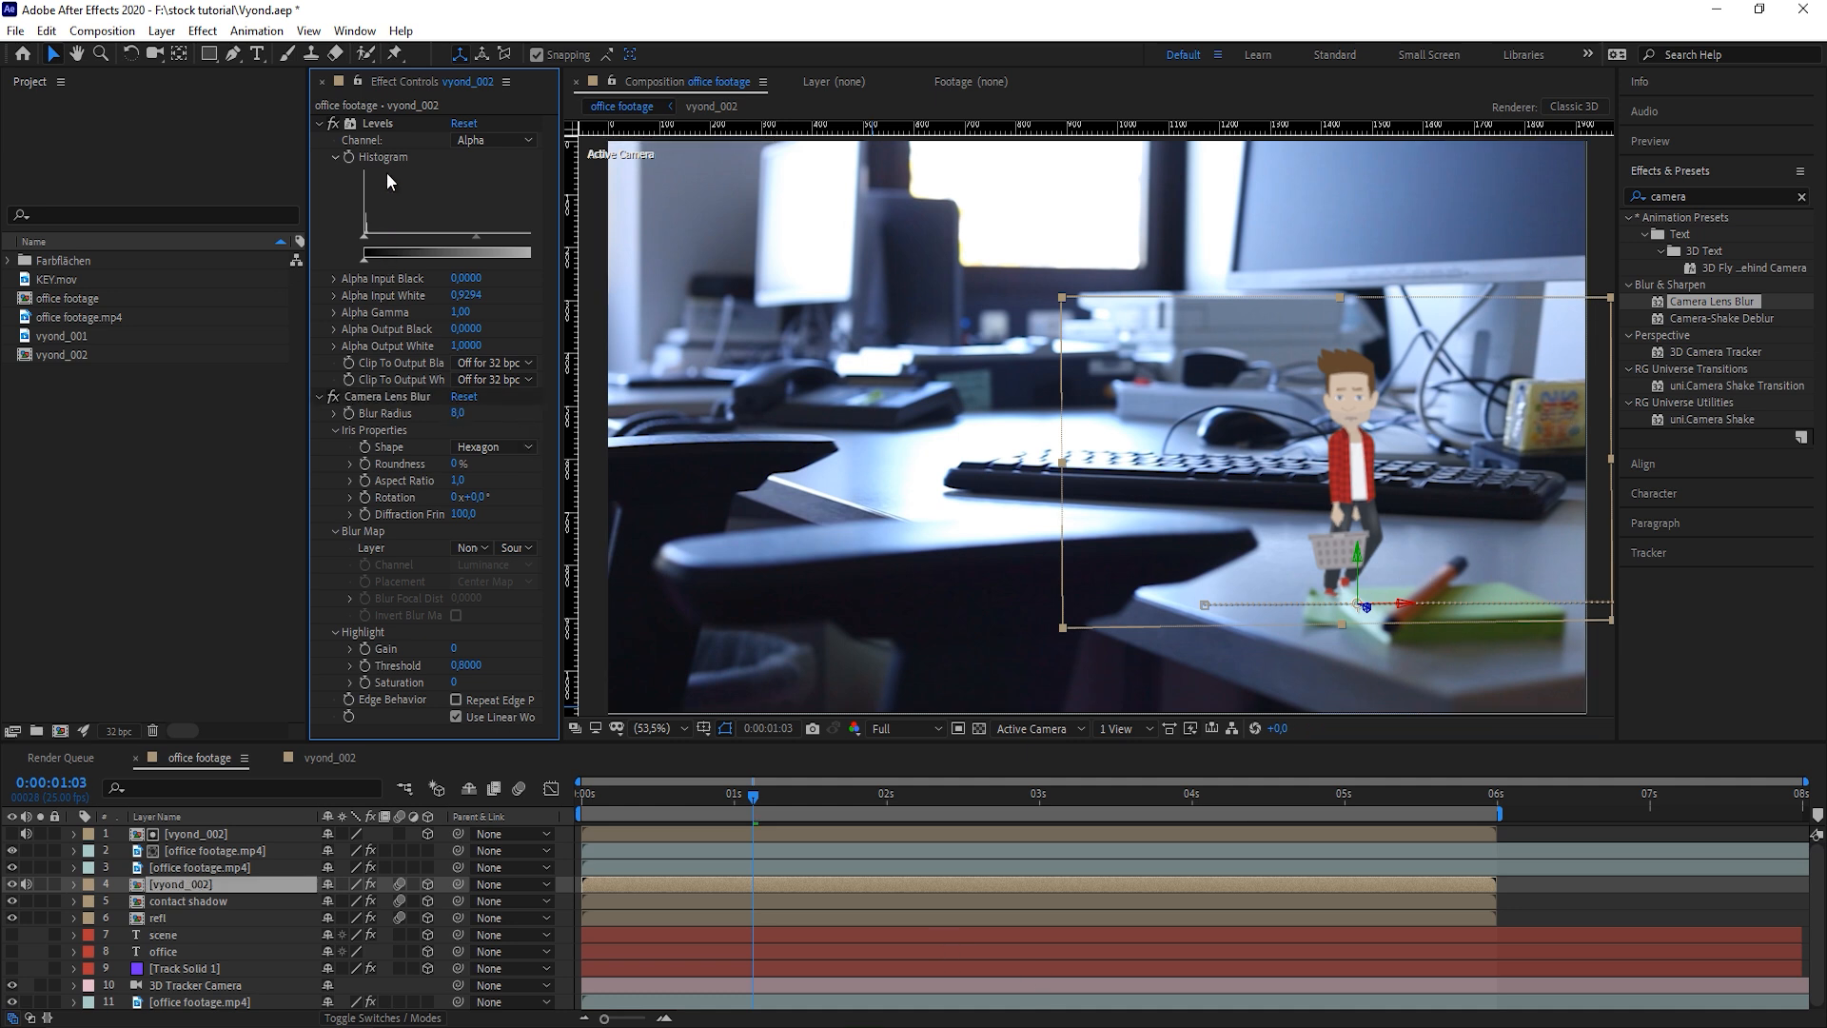
click(348, 413)
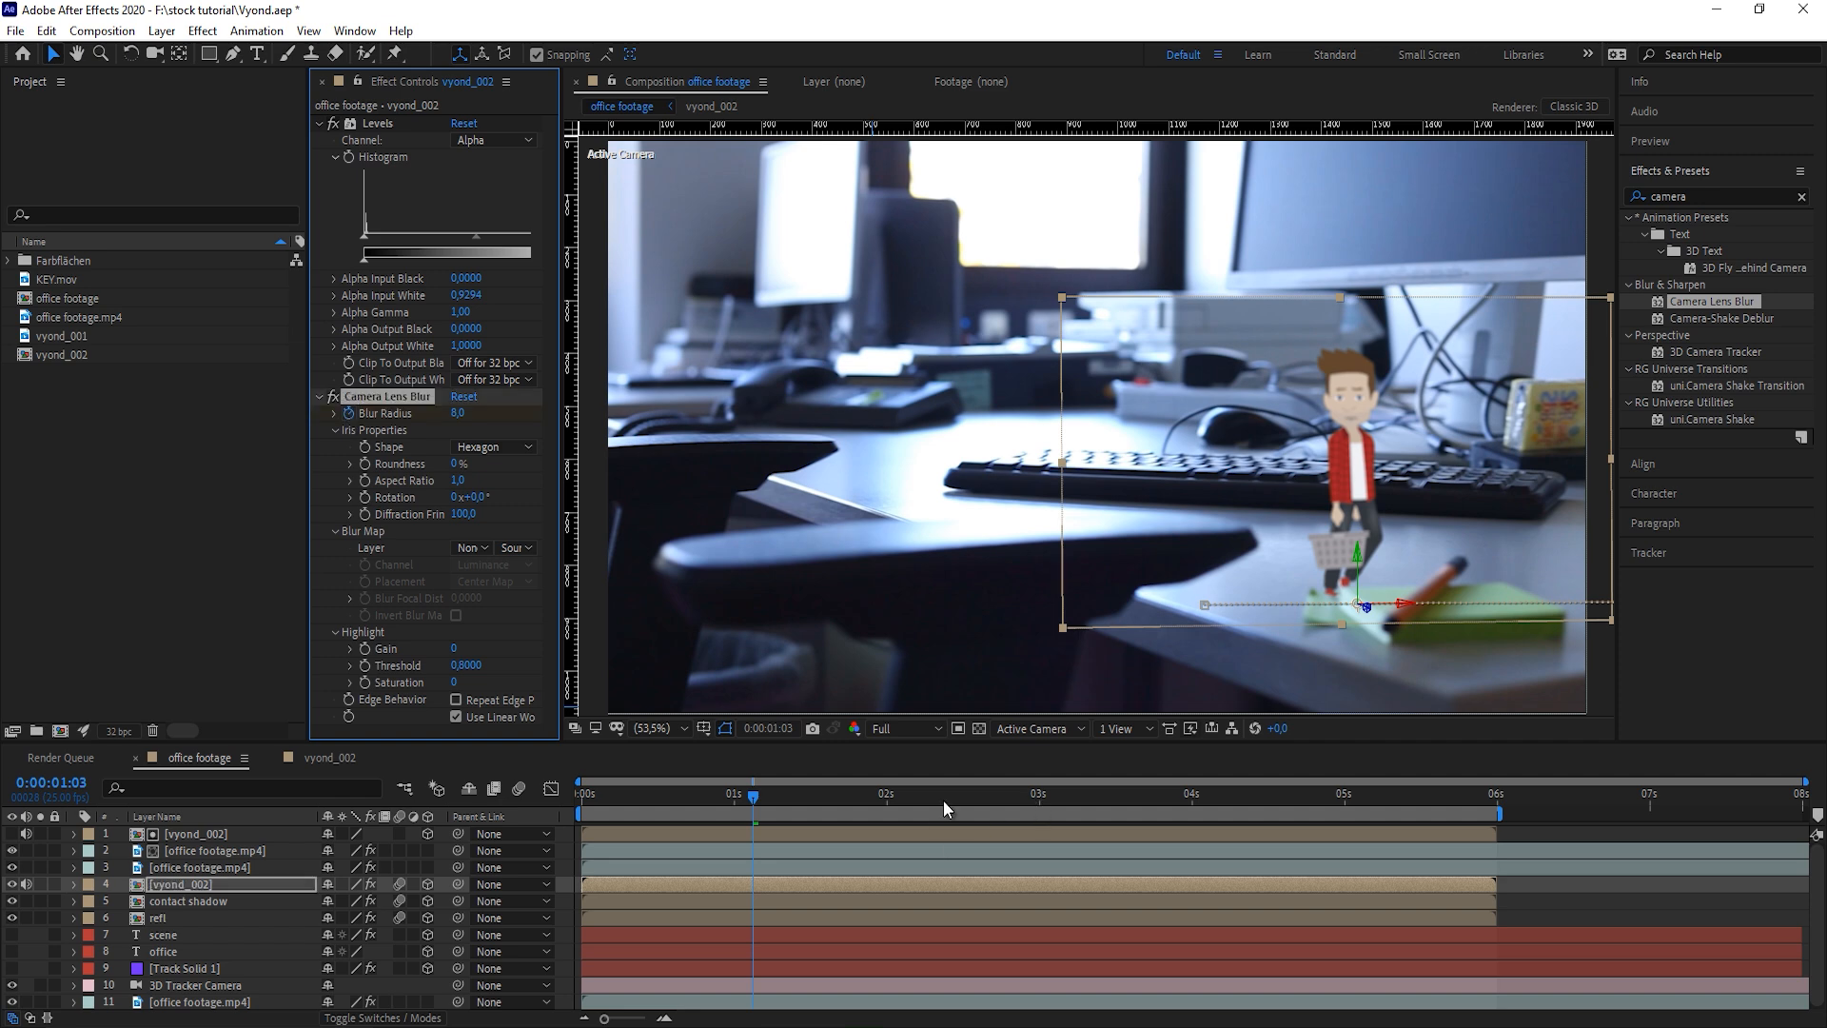
Keyframe the character's lens blur radius to 0 at 0:00:03:07 and preview the focus change from the start
click(899, 803)
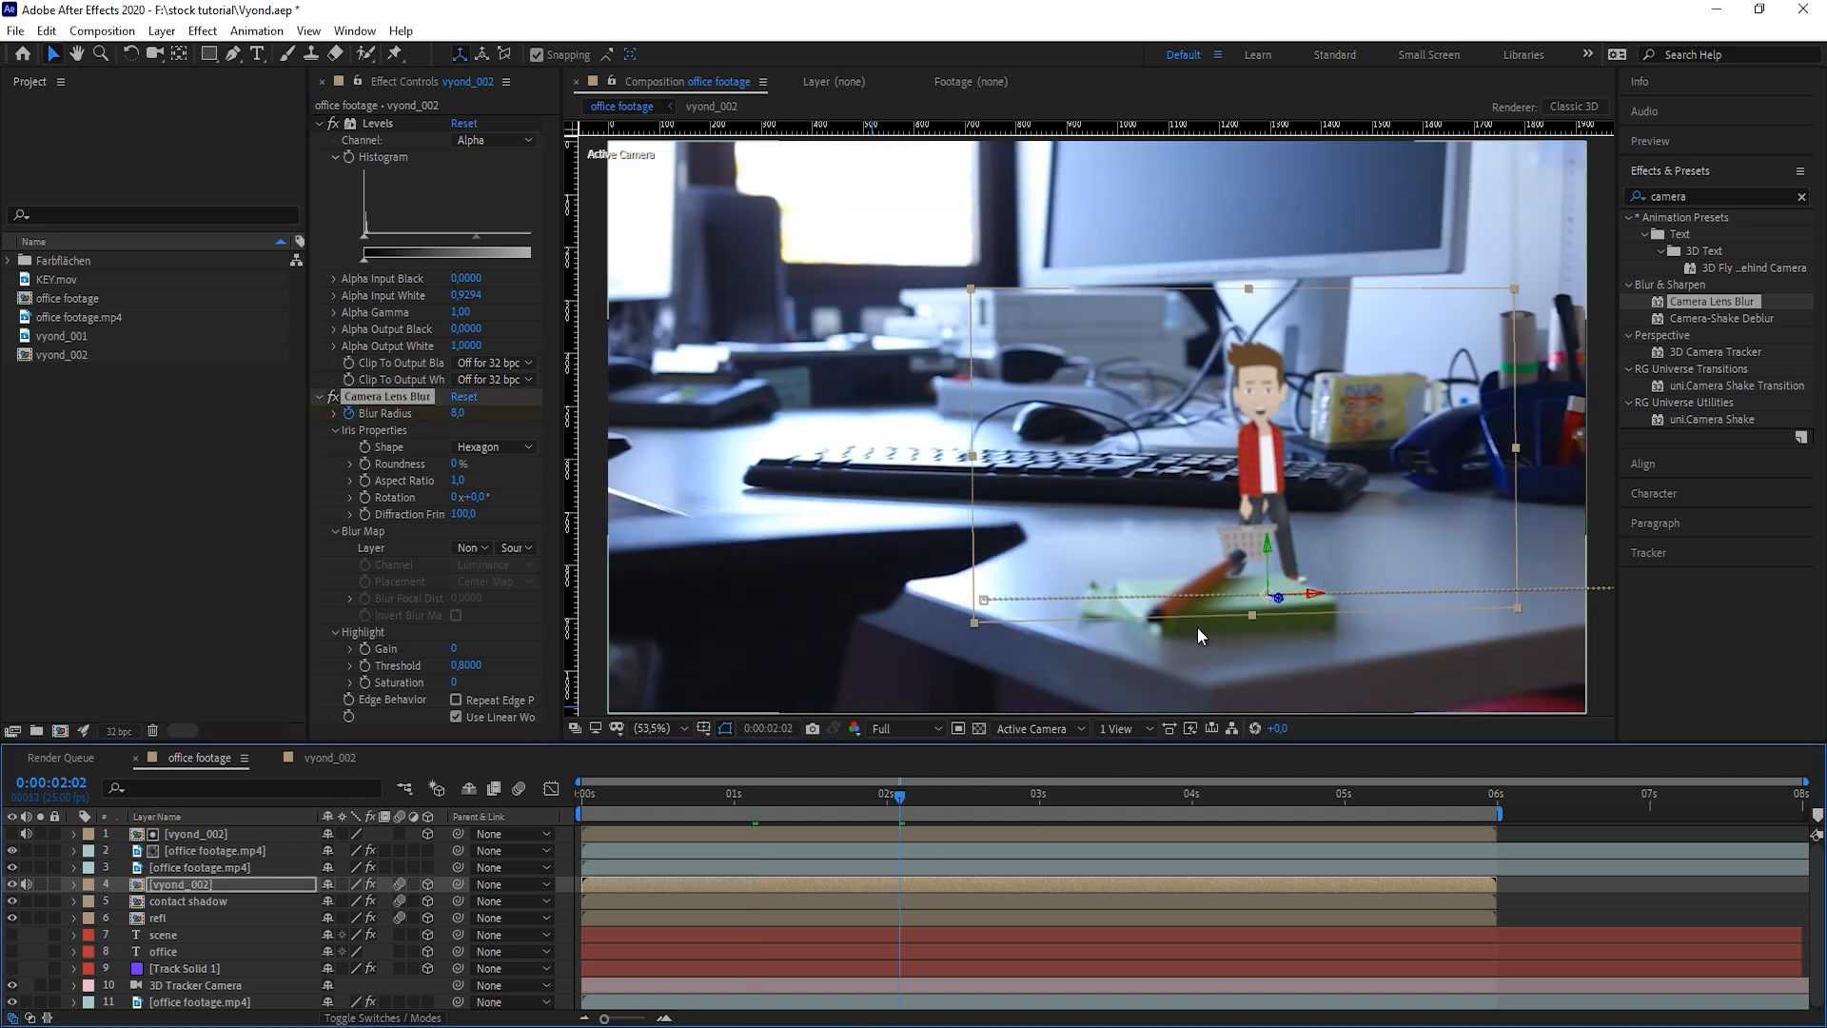
drag(898, 803, 1085, 818)
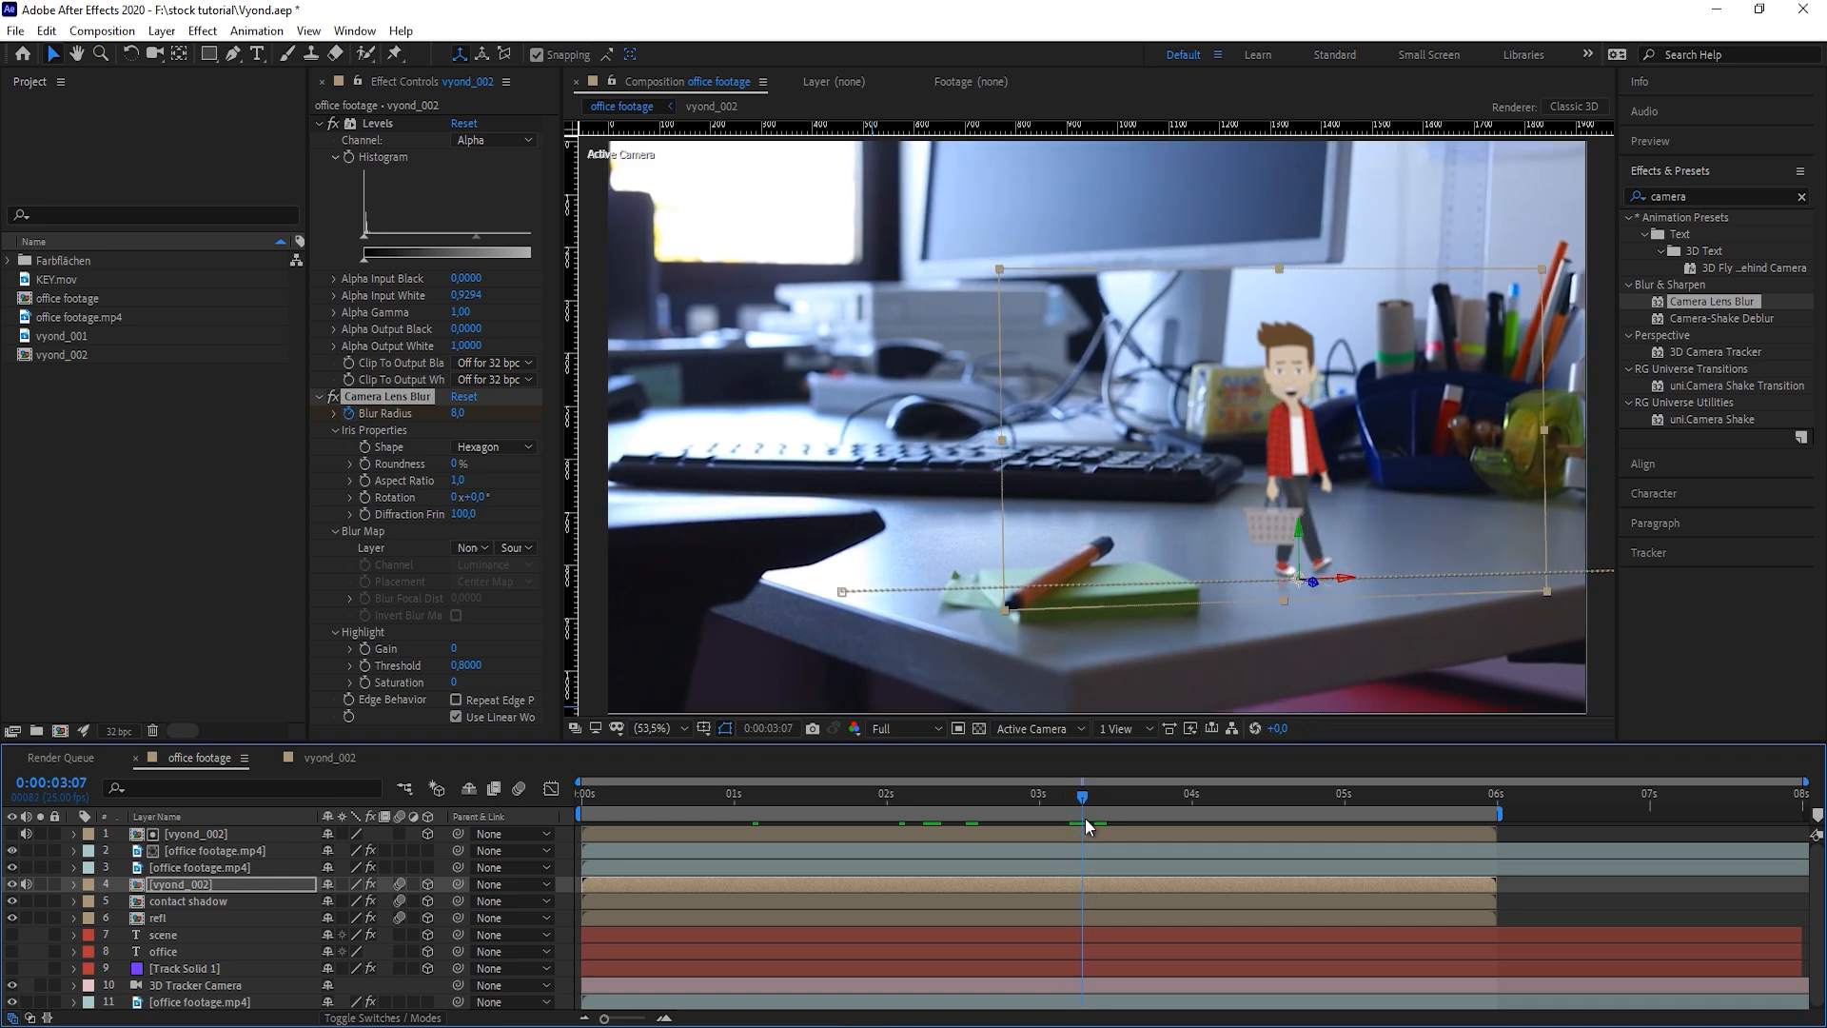
click(459, 413)
text(0)
key(Return)
click(580, 795)
key(space)
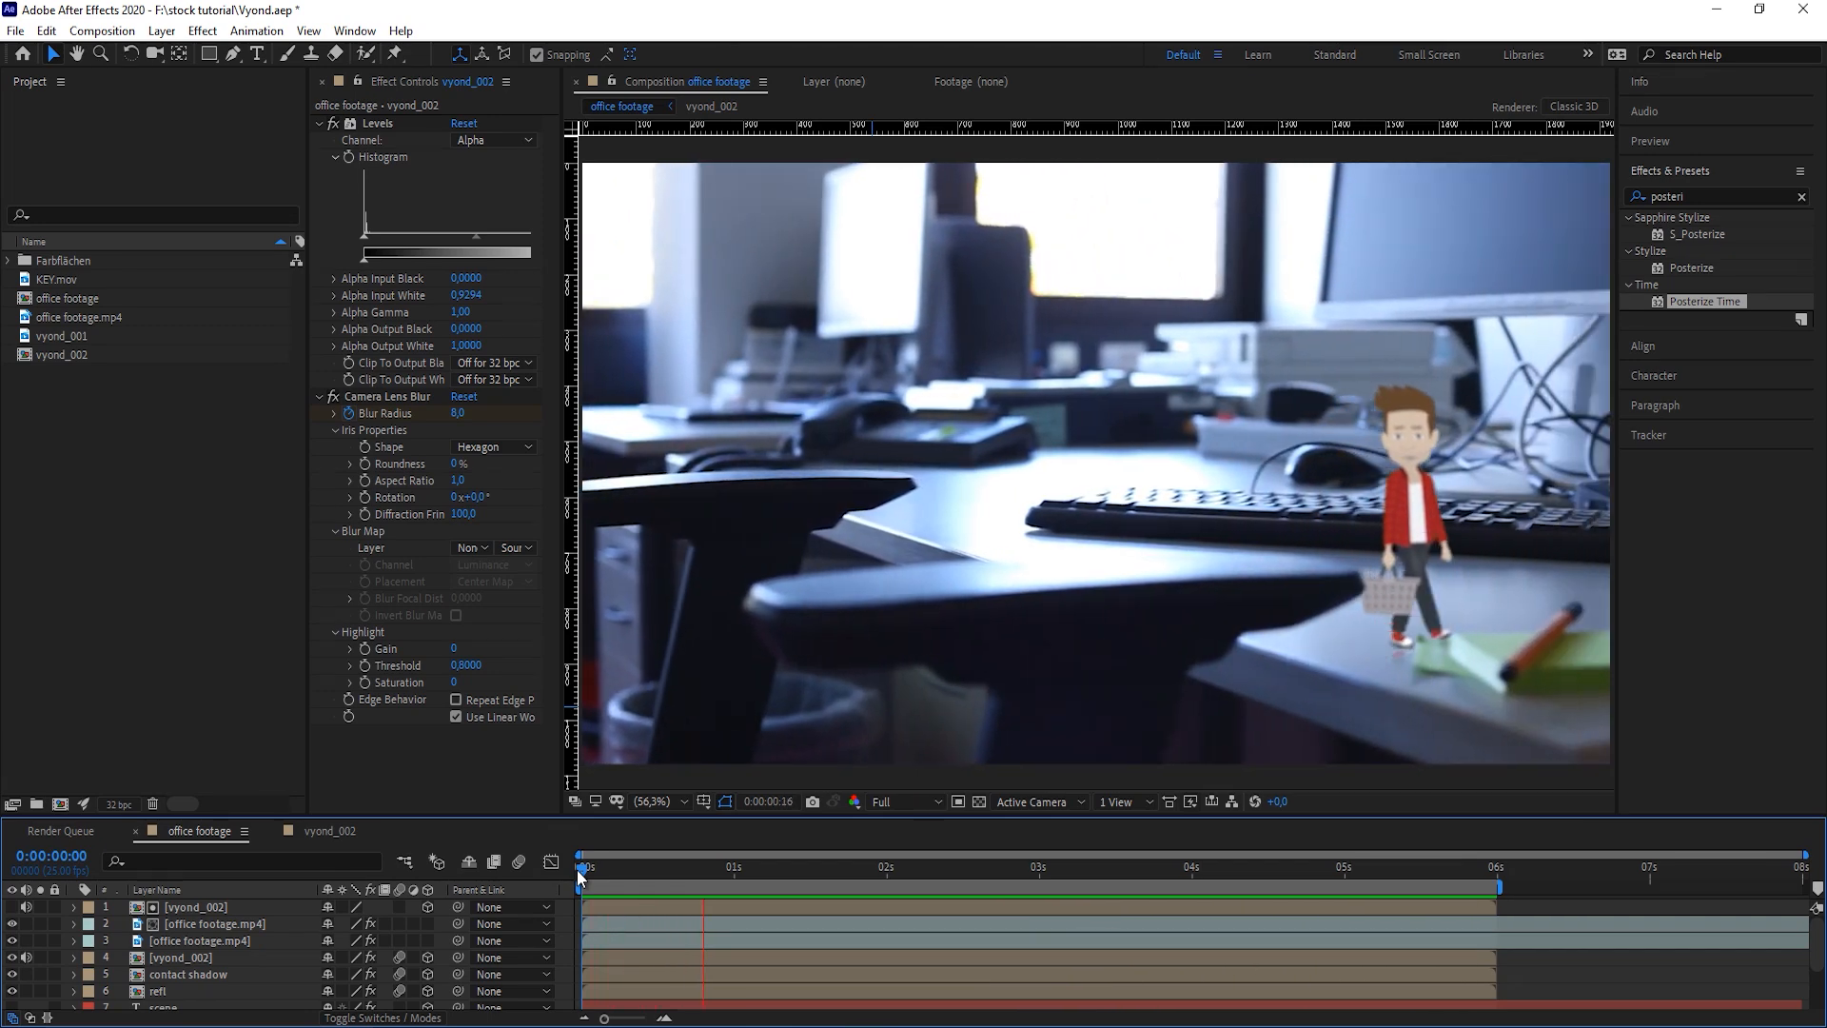
key(space)
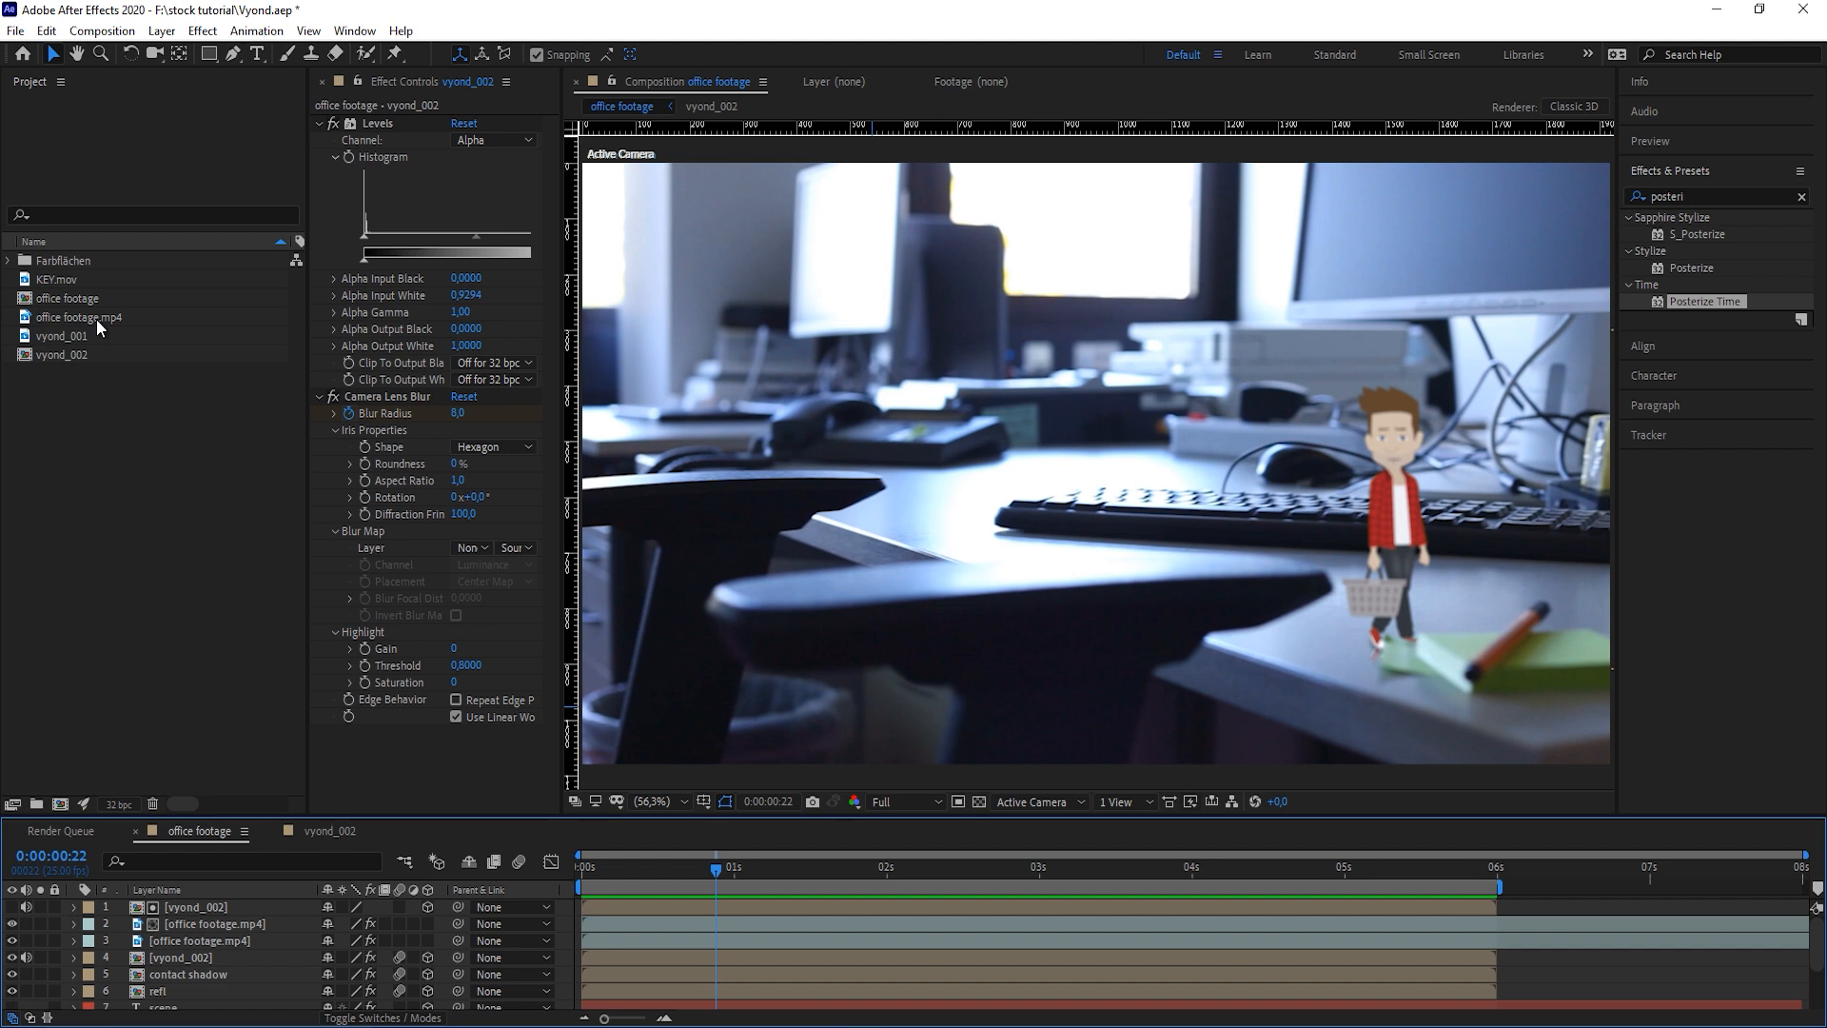
Create a new composition from the vyond_001 footage
click(95, 318)
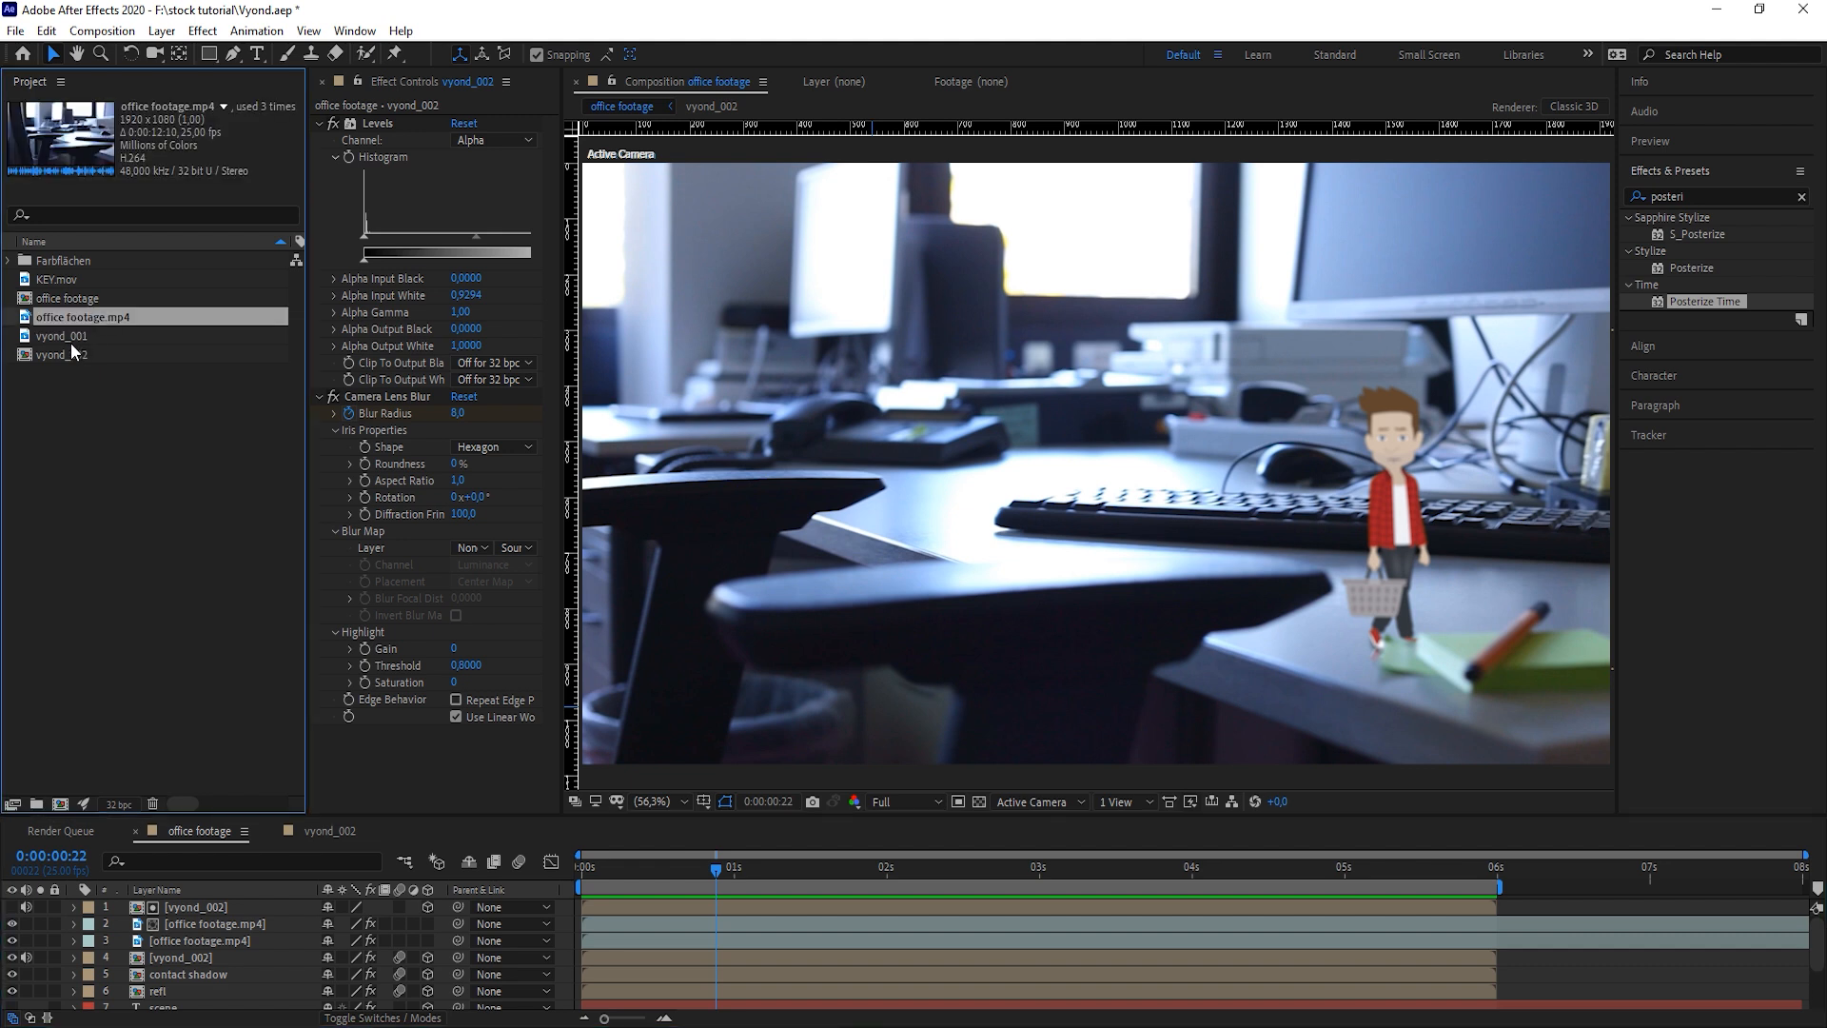
click(70, 333)
drag(71, 329, 59, 804)
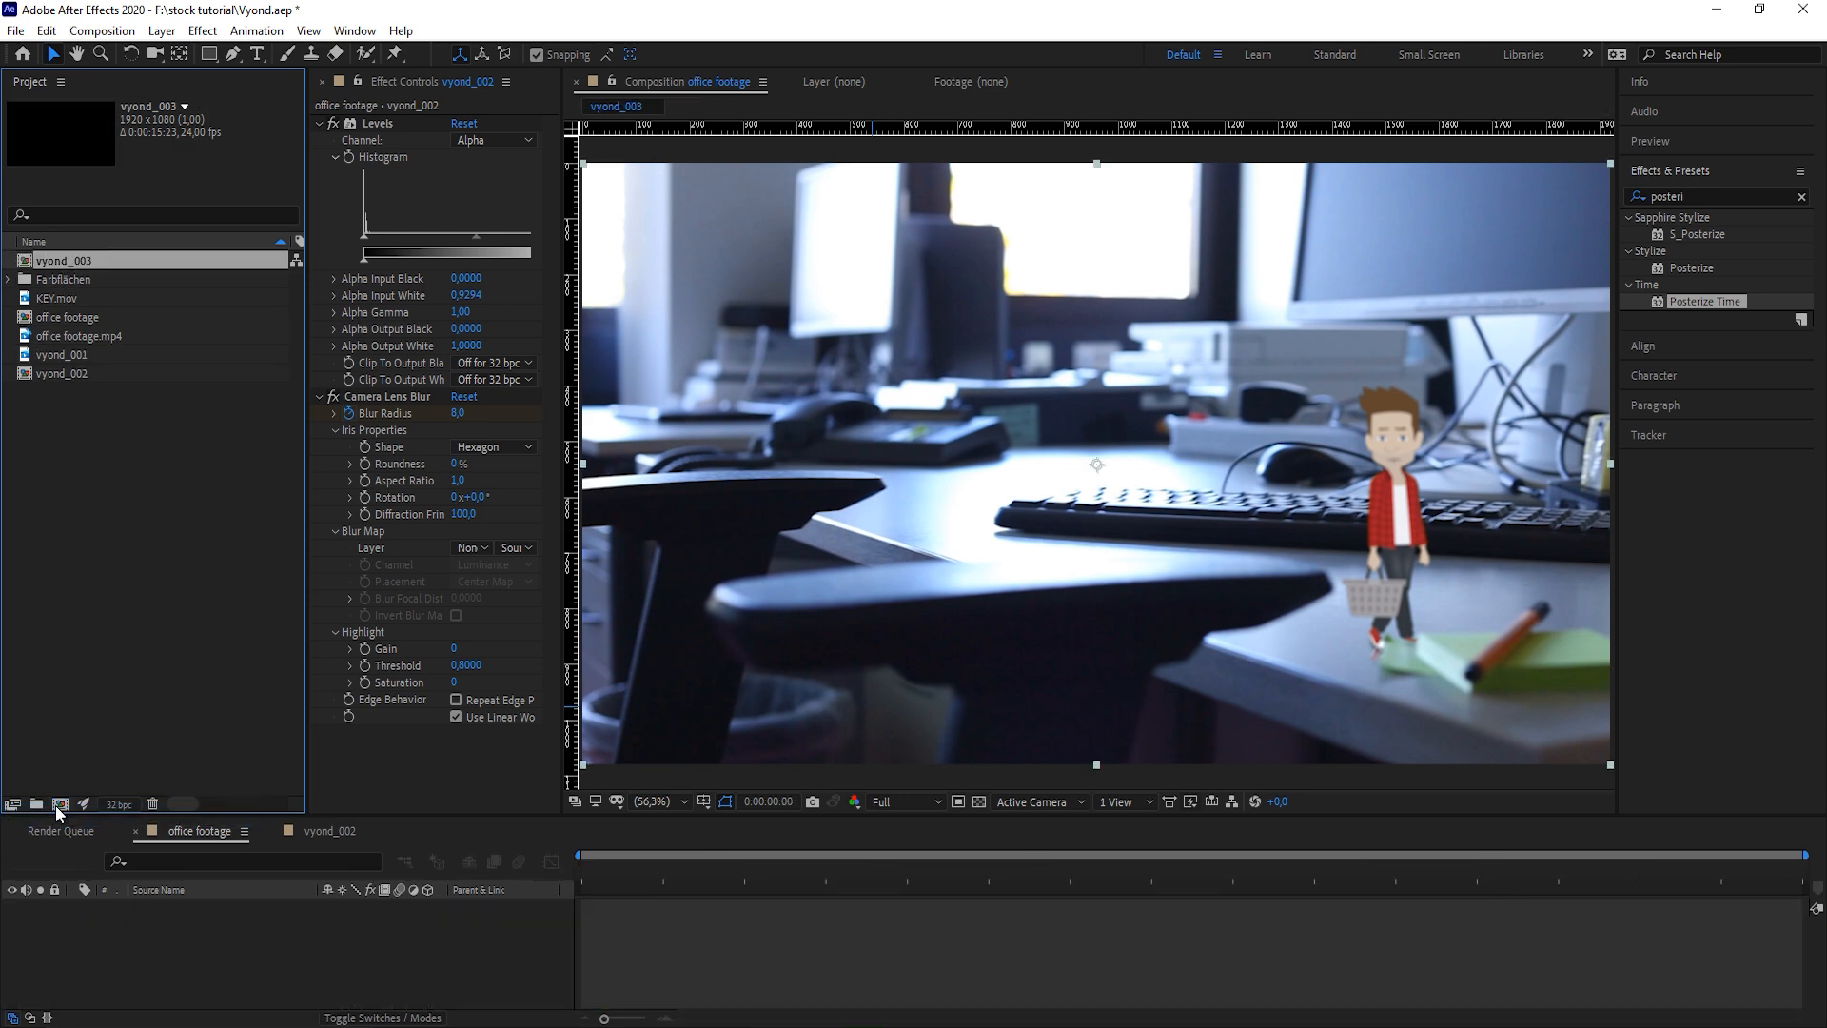
Add KEY.mov as the top layer above vyond_001 in the vyond_003 composition
drag(965, 885, 1443, 916)
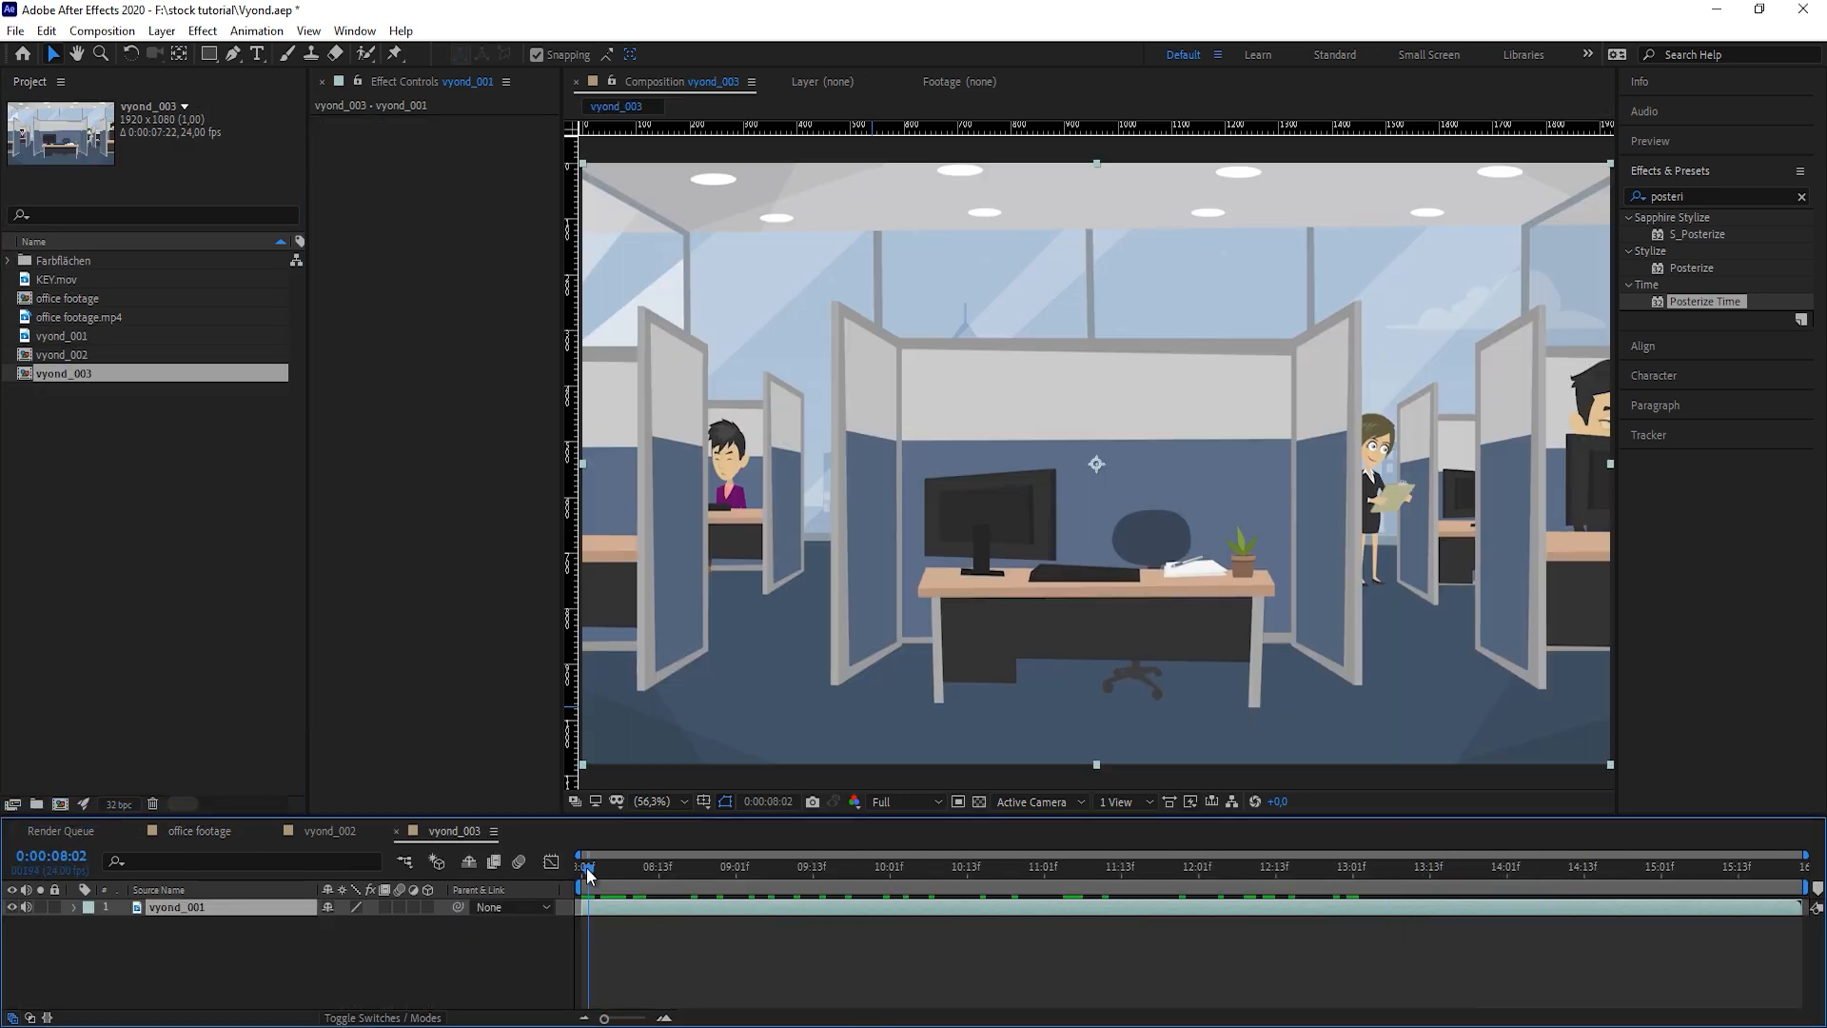
scroll(1073, 402, down, 1)
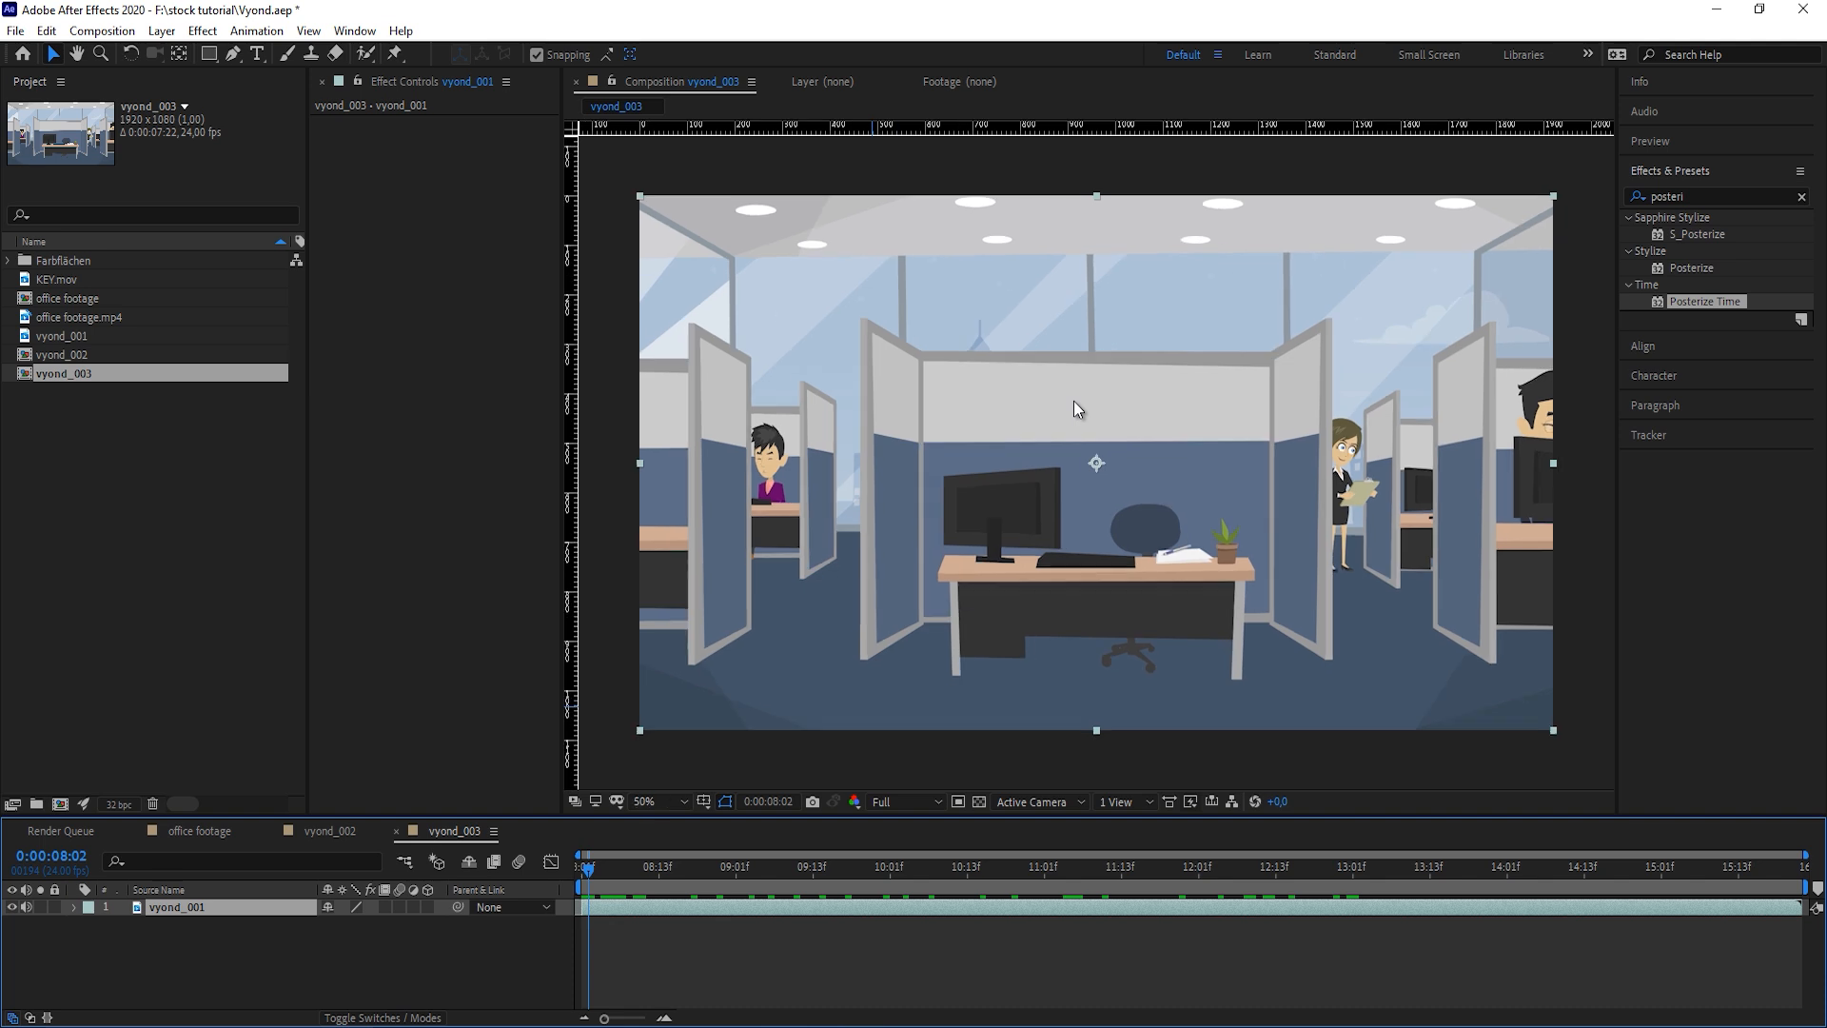
drag(64, 280, 215, 900)
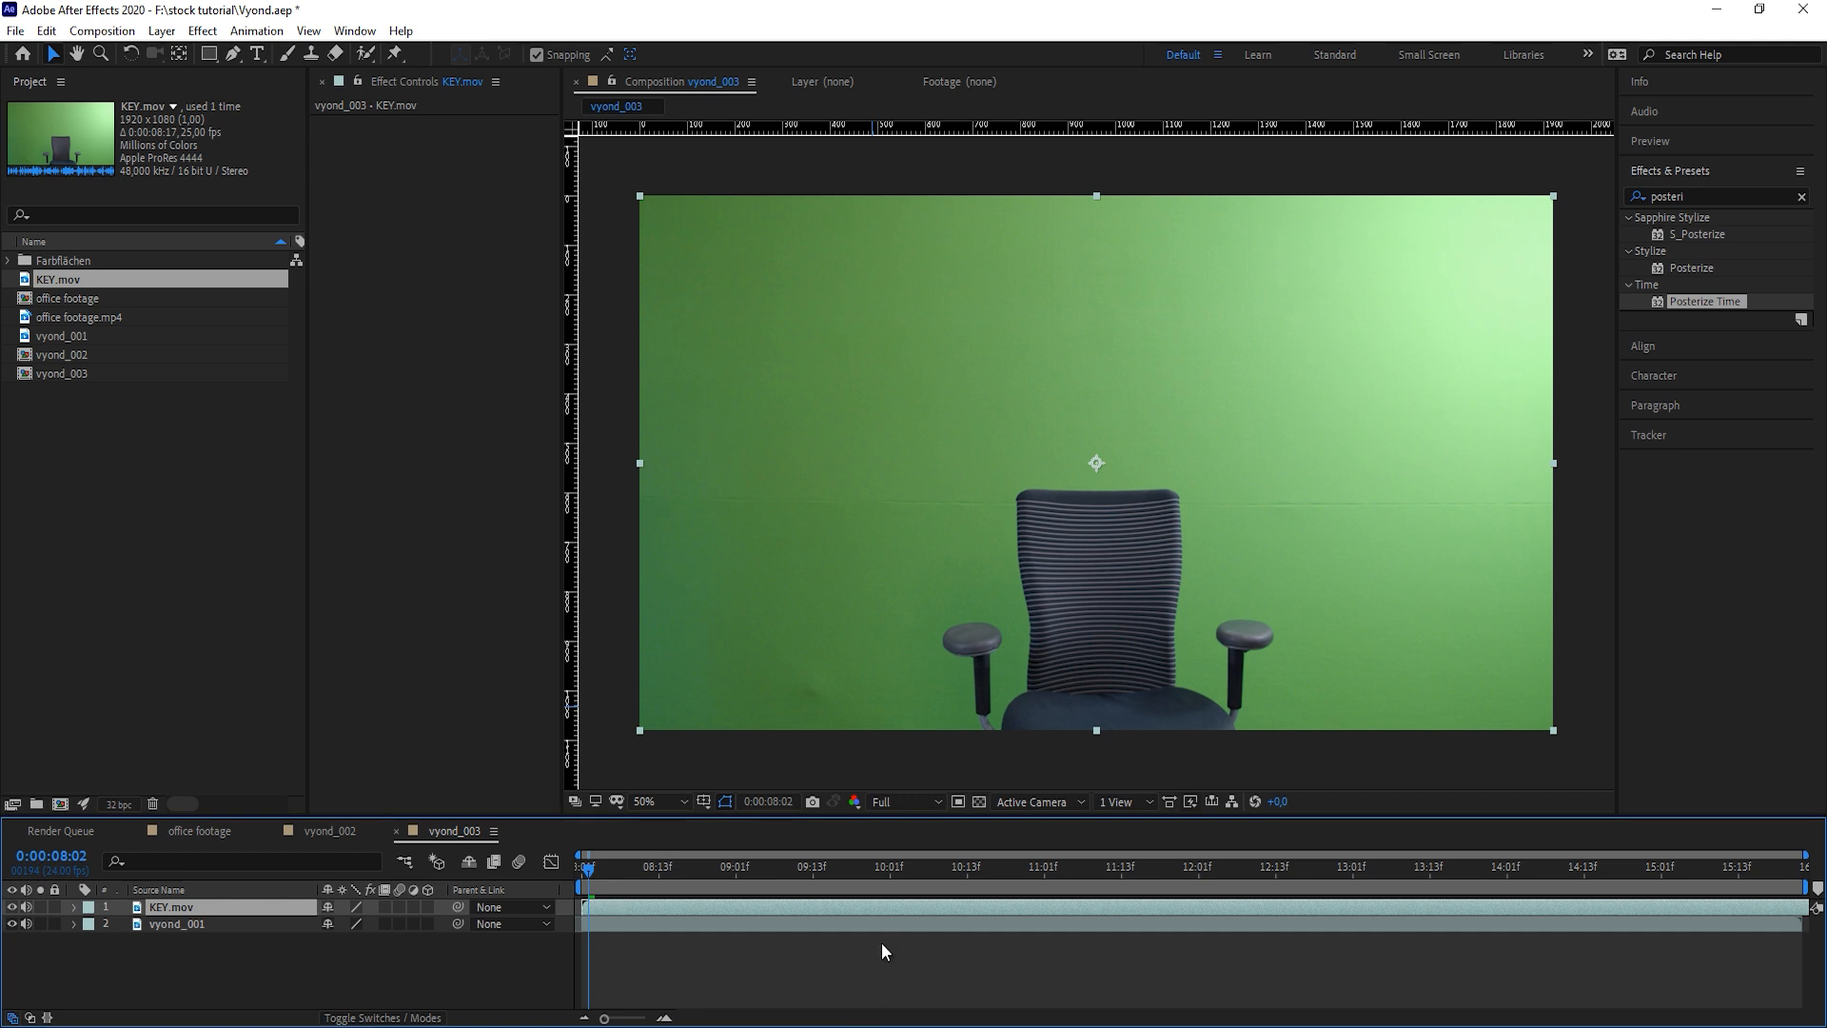
Slide the KEY.mov layer earlier until the man is in frame and draw a rectangular mask around him
drag(929, 904, 453, 904)
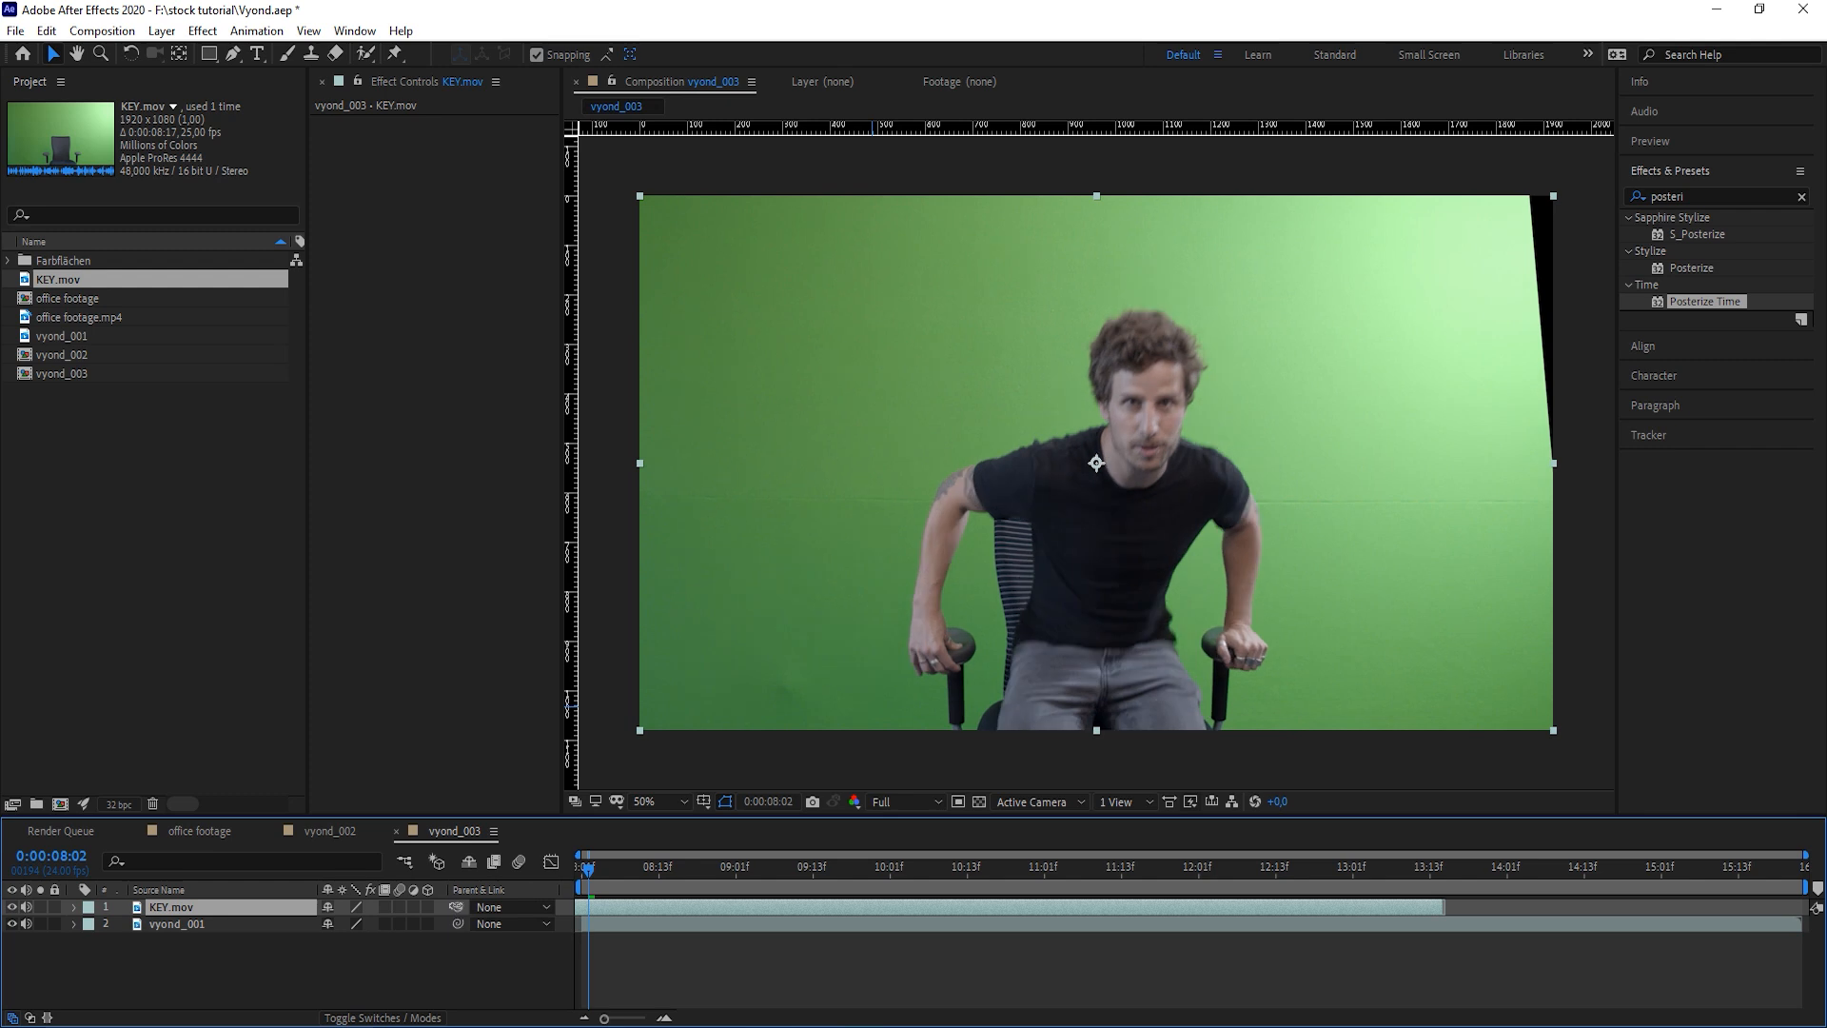
key(q)
mouse_move(790, 211)
mouse_down()
mouse_move(860, 368)
mouse_move(1256, 757)
mouse_move(1385, 787)
mouse_up()
Key out KEY.mov's green screen with Keylight (1.2), setting Screen Matte Clip Black to 48 and Clip White to 76
click(1697, 195)
text(keyl)
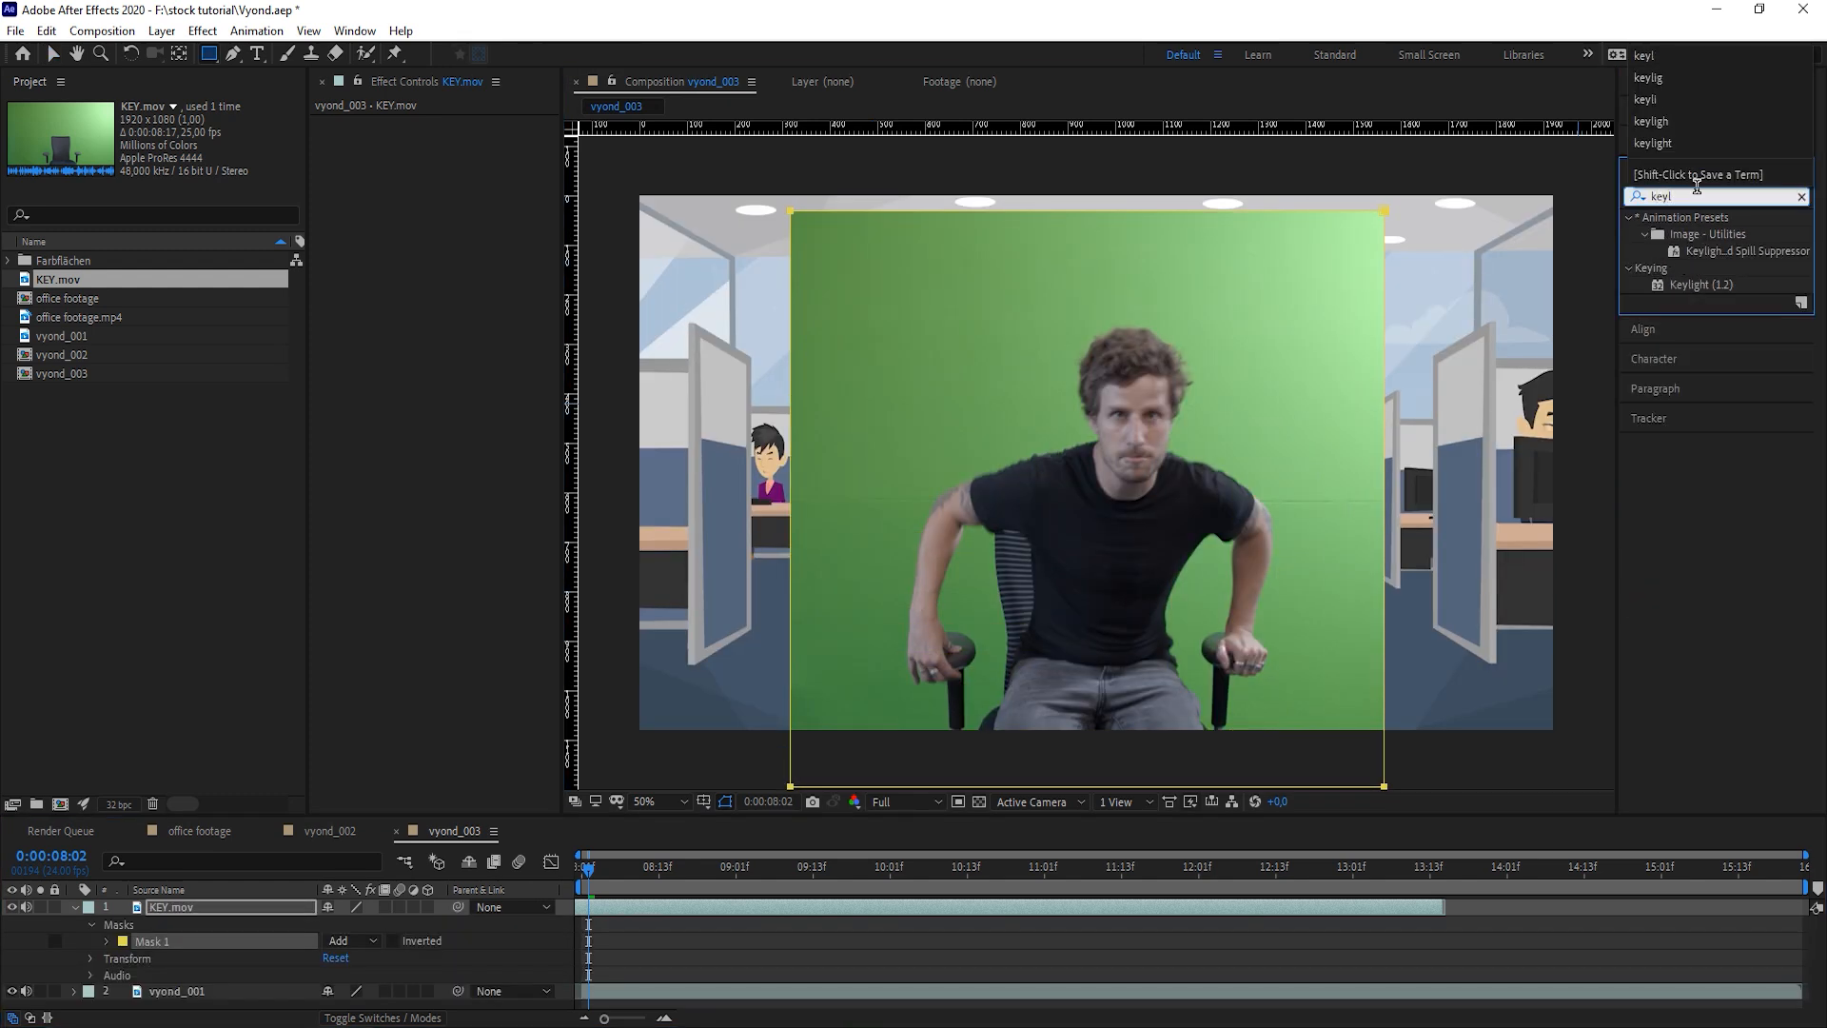
drag(1701, 285, 977, 405)
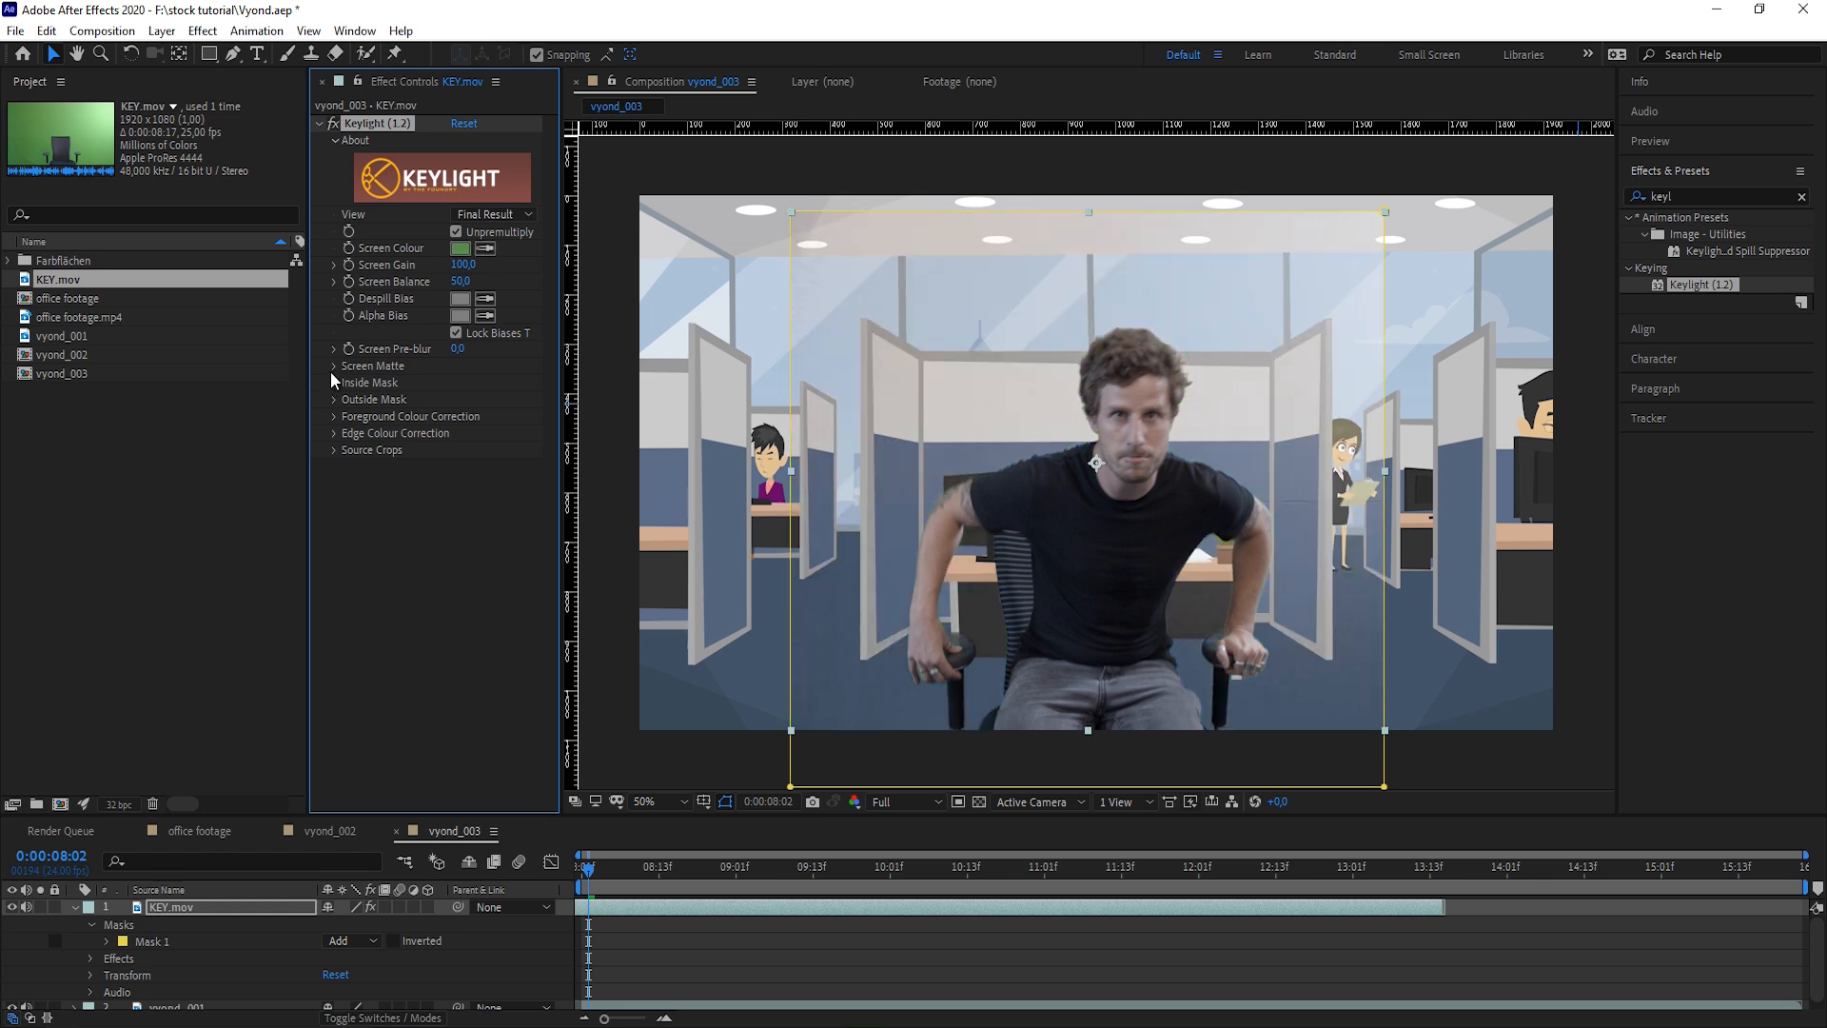
click(341, 364)
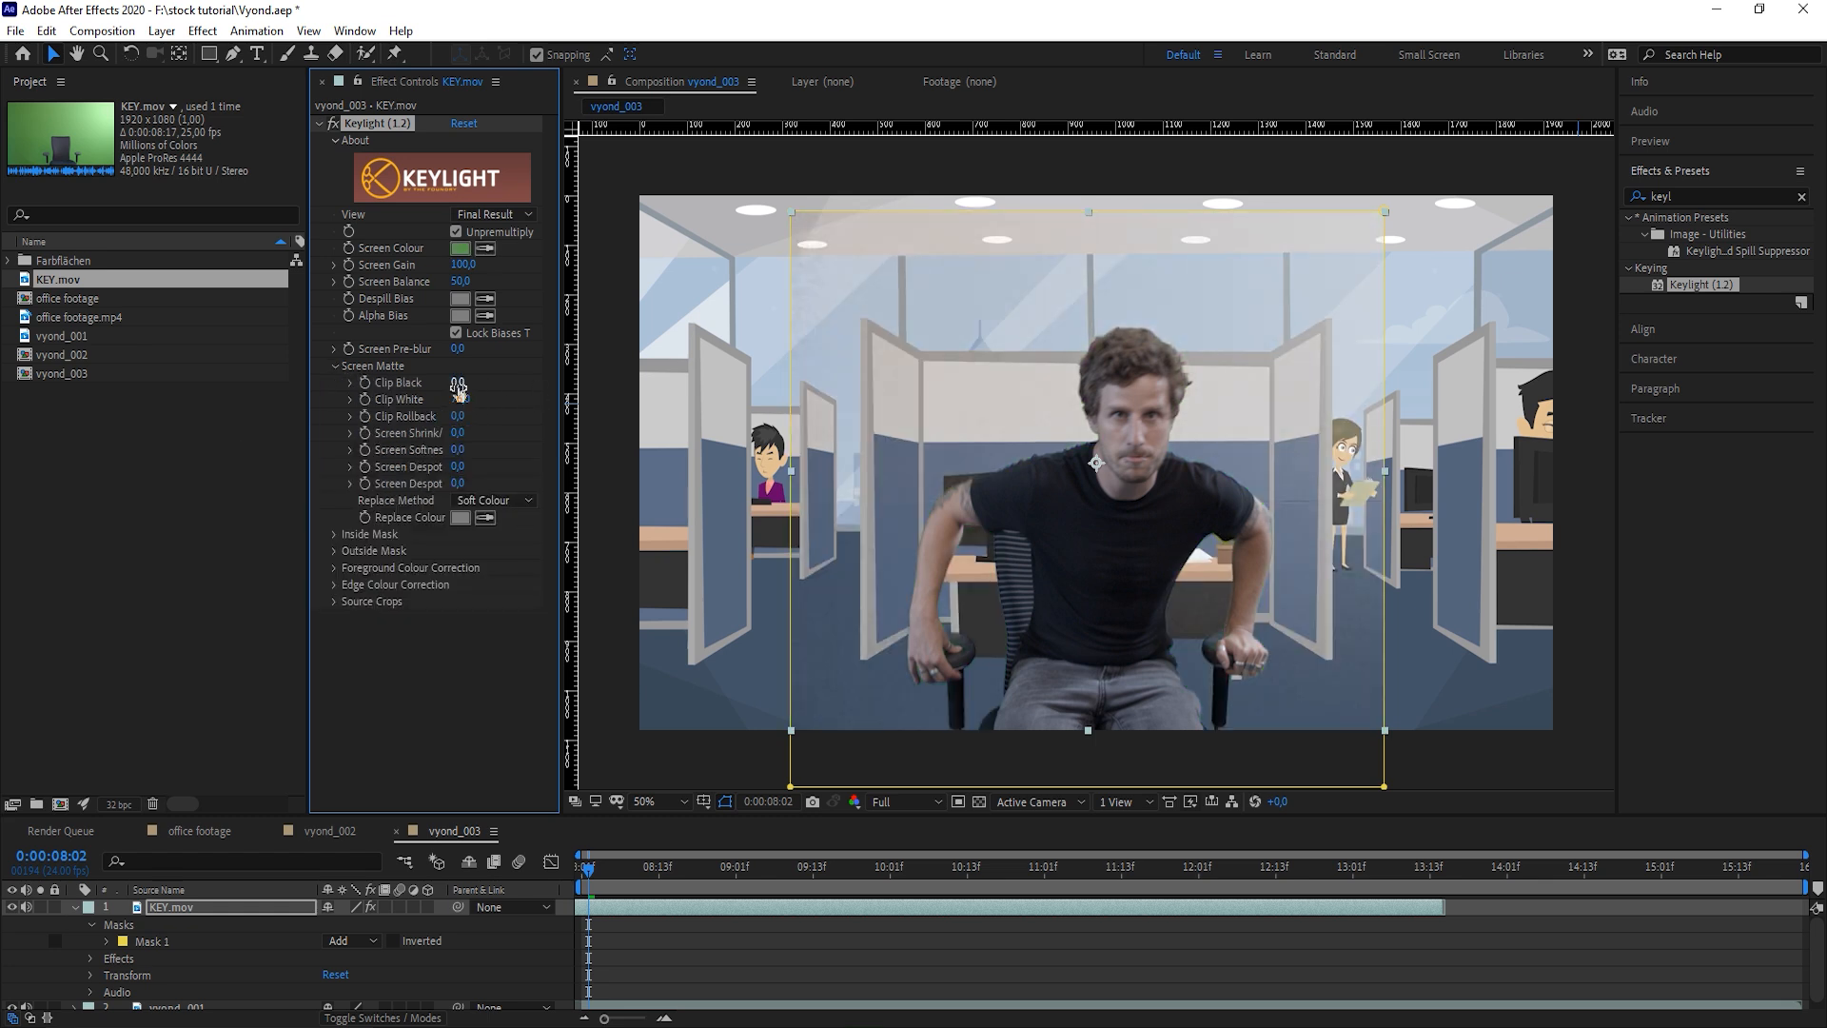
drag(479, 381, 524, 381)
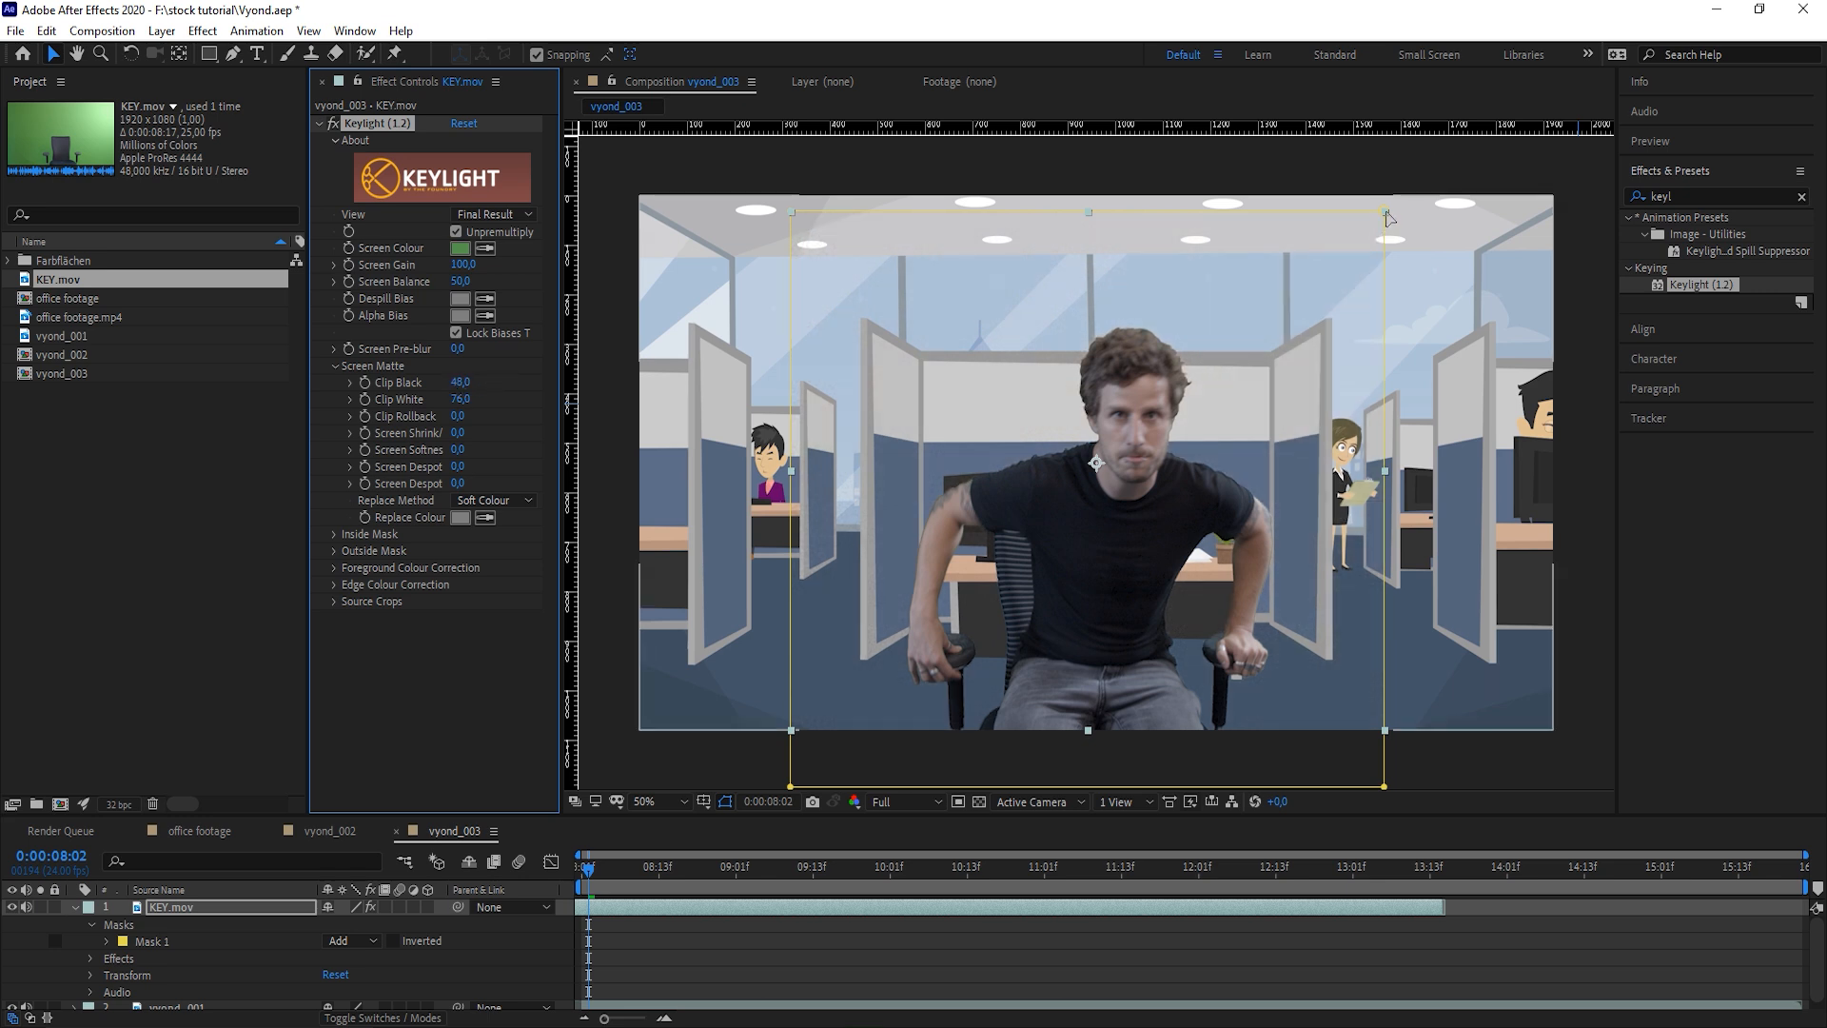
Scale down the keyed man to suit the cartoon office and position him over the chair at the central desk
drag(1386, 213, 1283, 304)
drag(1100, 545, 1148, 541)
drag(1323, 297, 1257, 339)
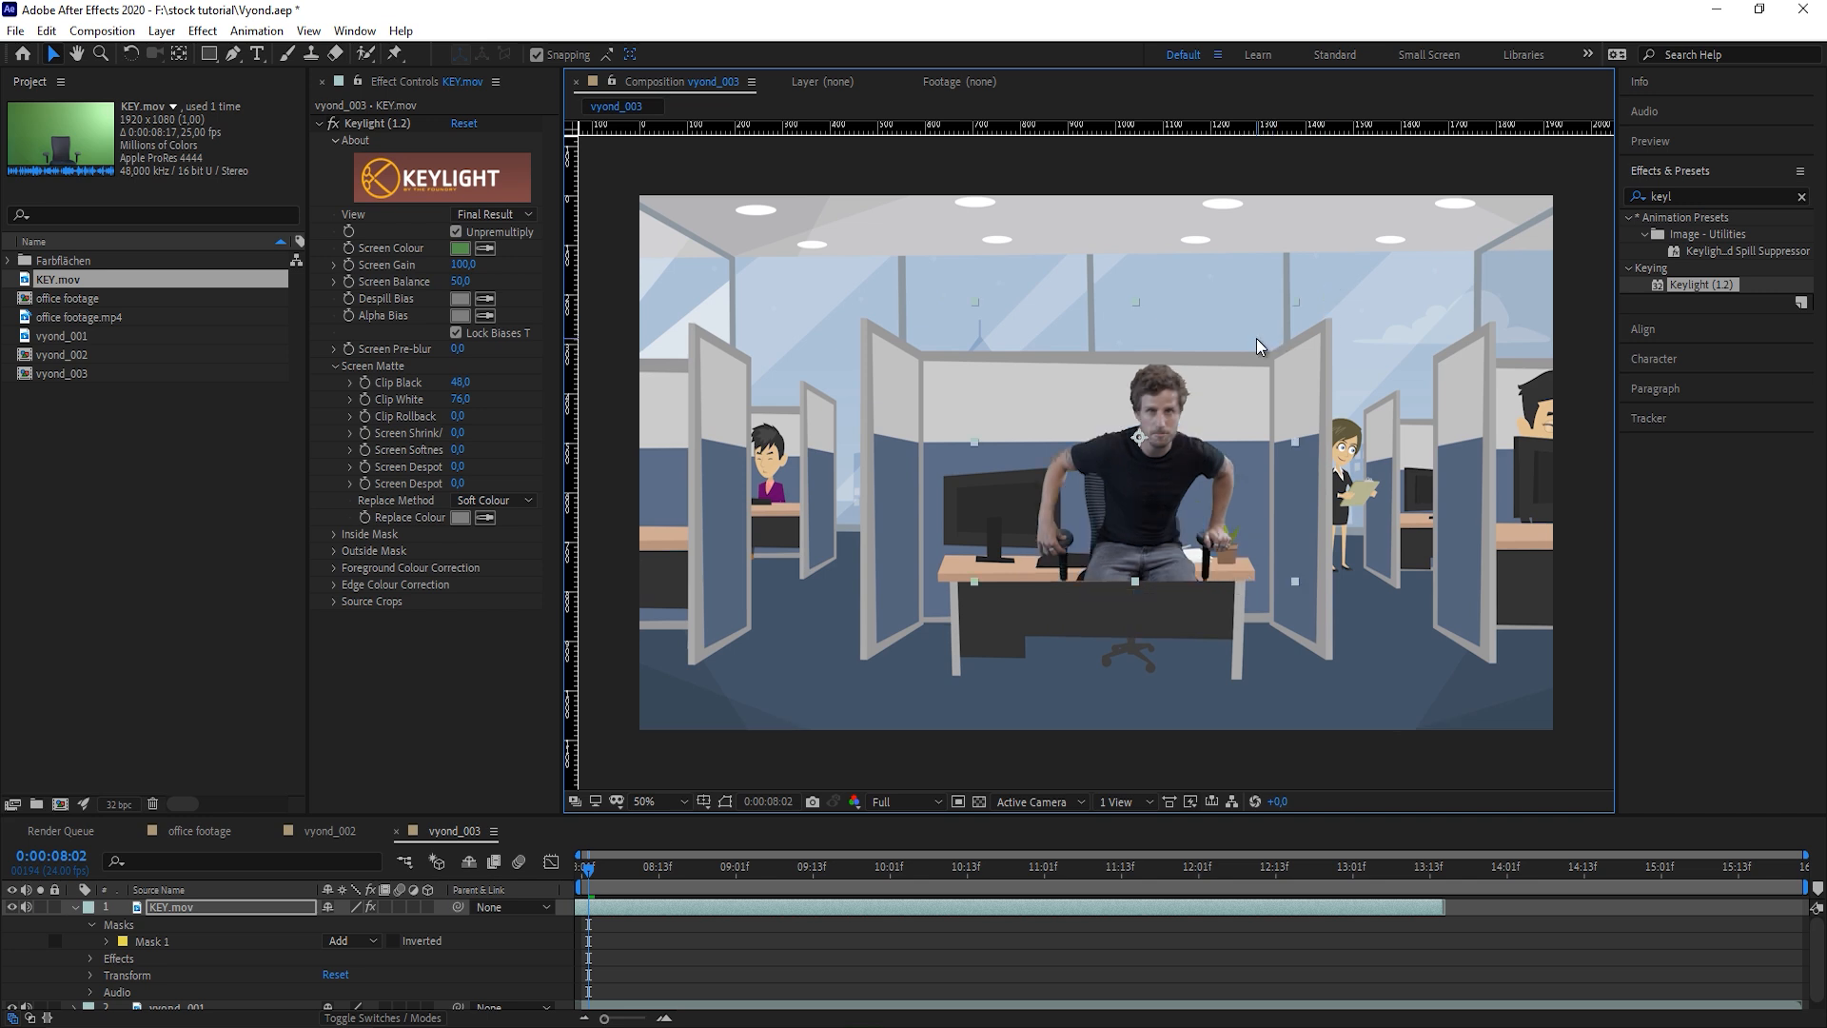
drag(1153, 567, 1149, 564)
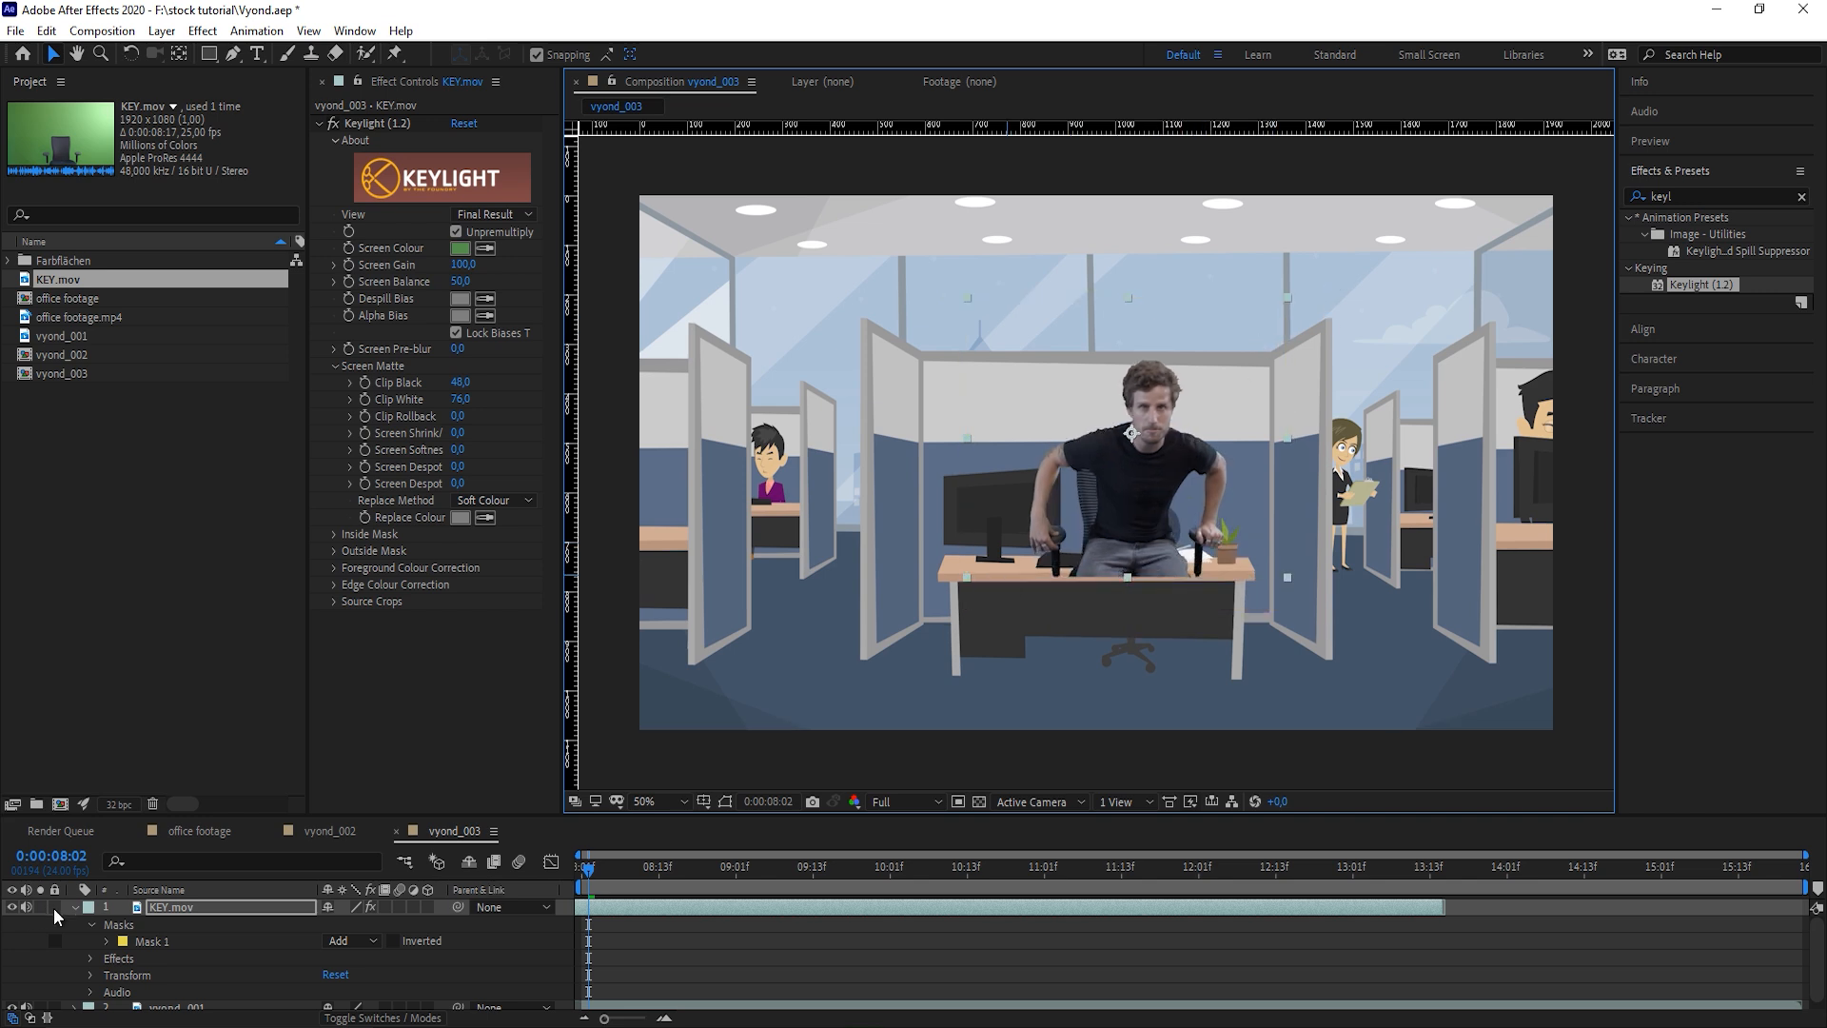
click(74, 908)
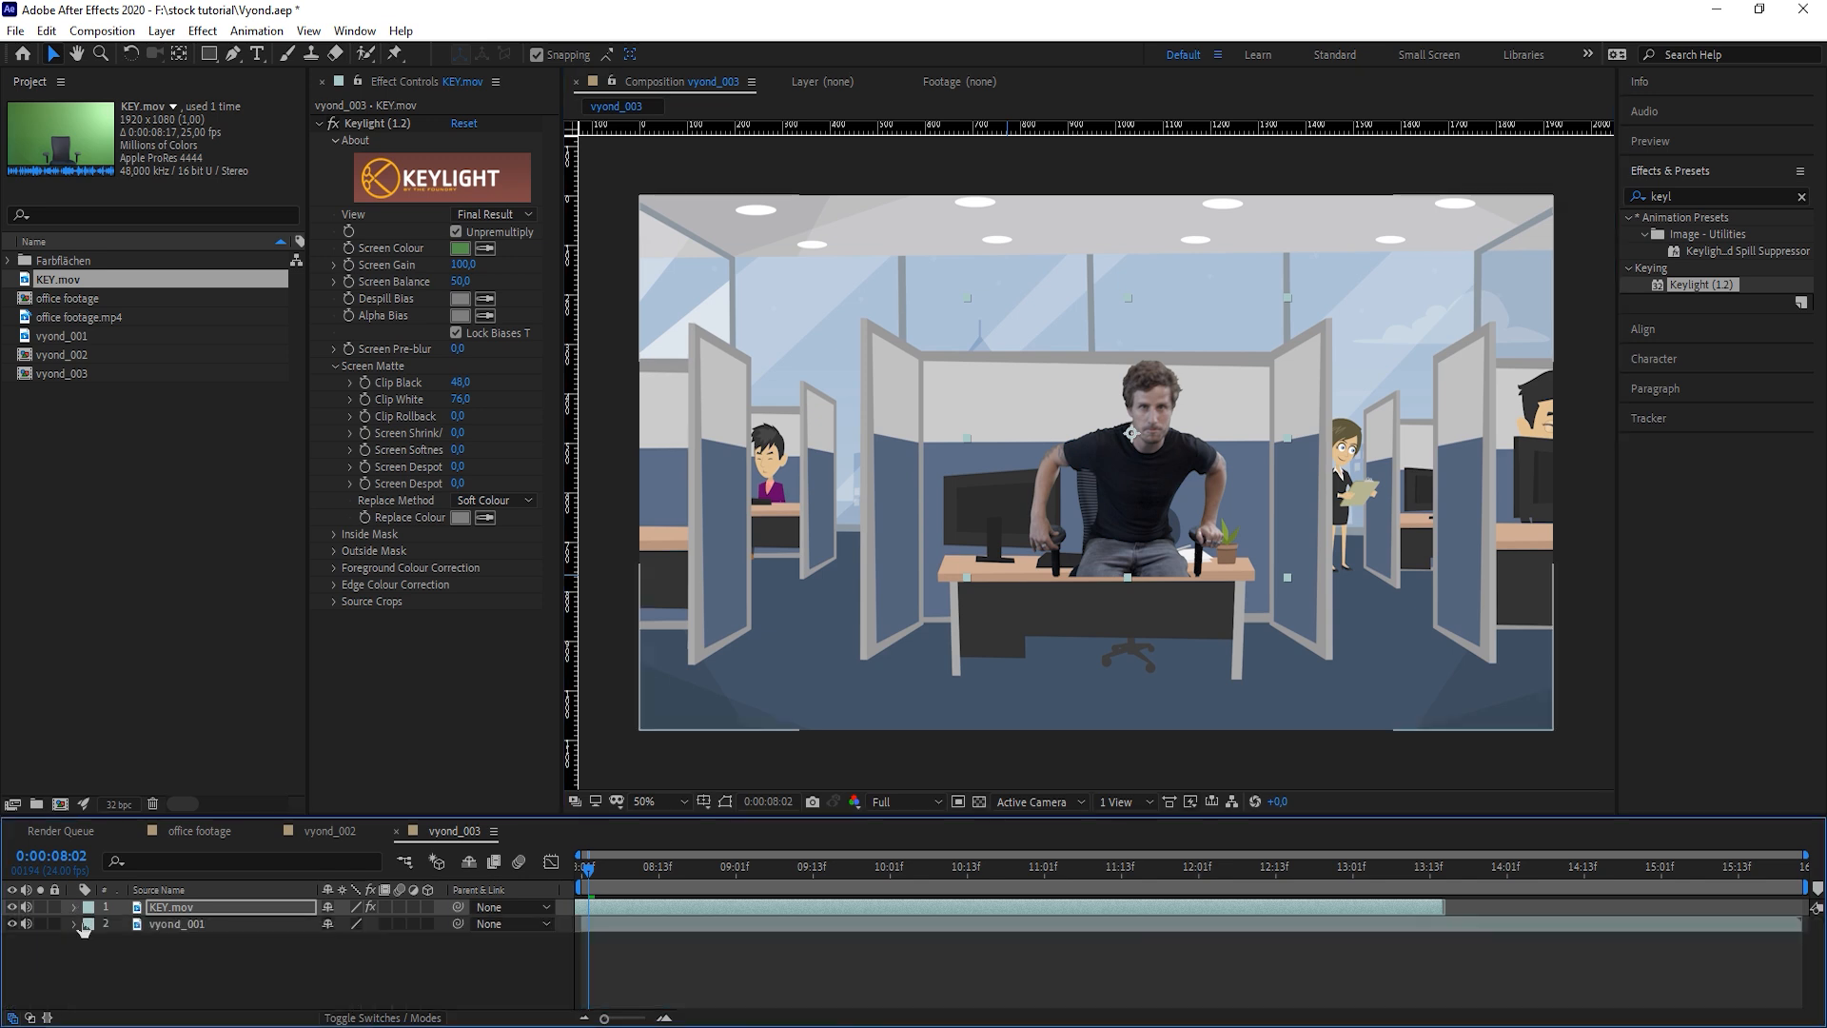
Duplicate the vyond_001 layer and place the copy above KEY.mov
click(192, 920)
key(ctrl+d)
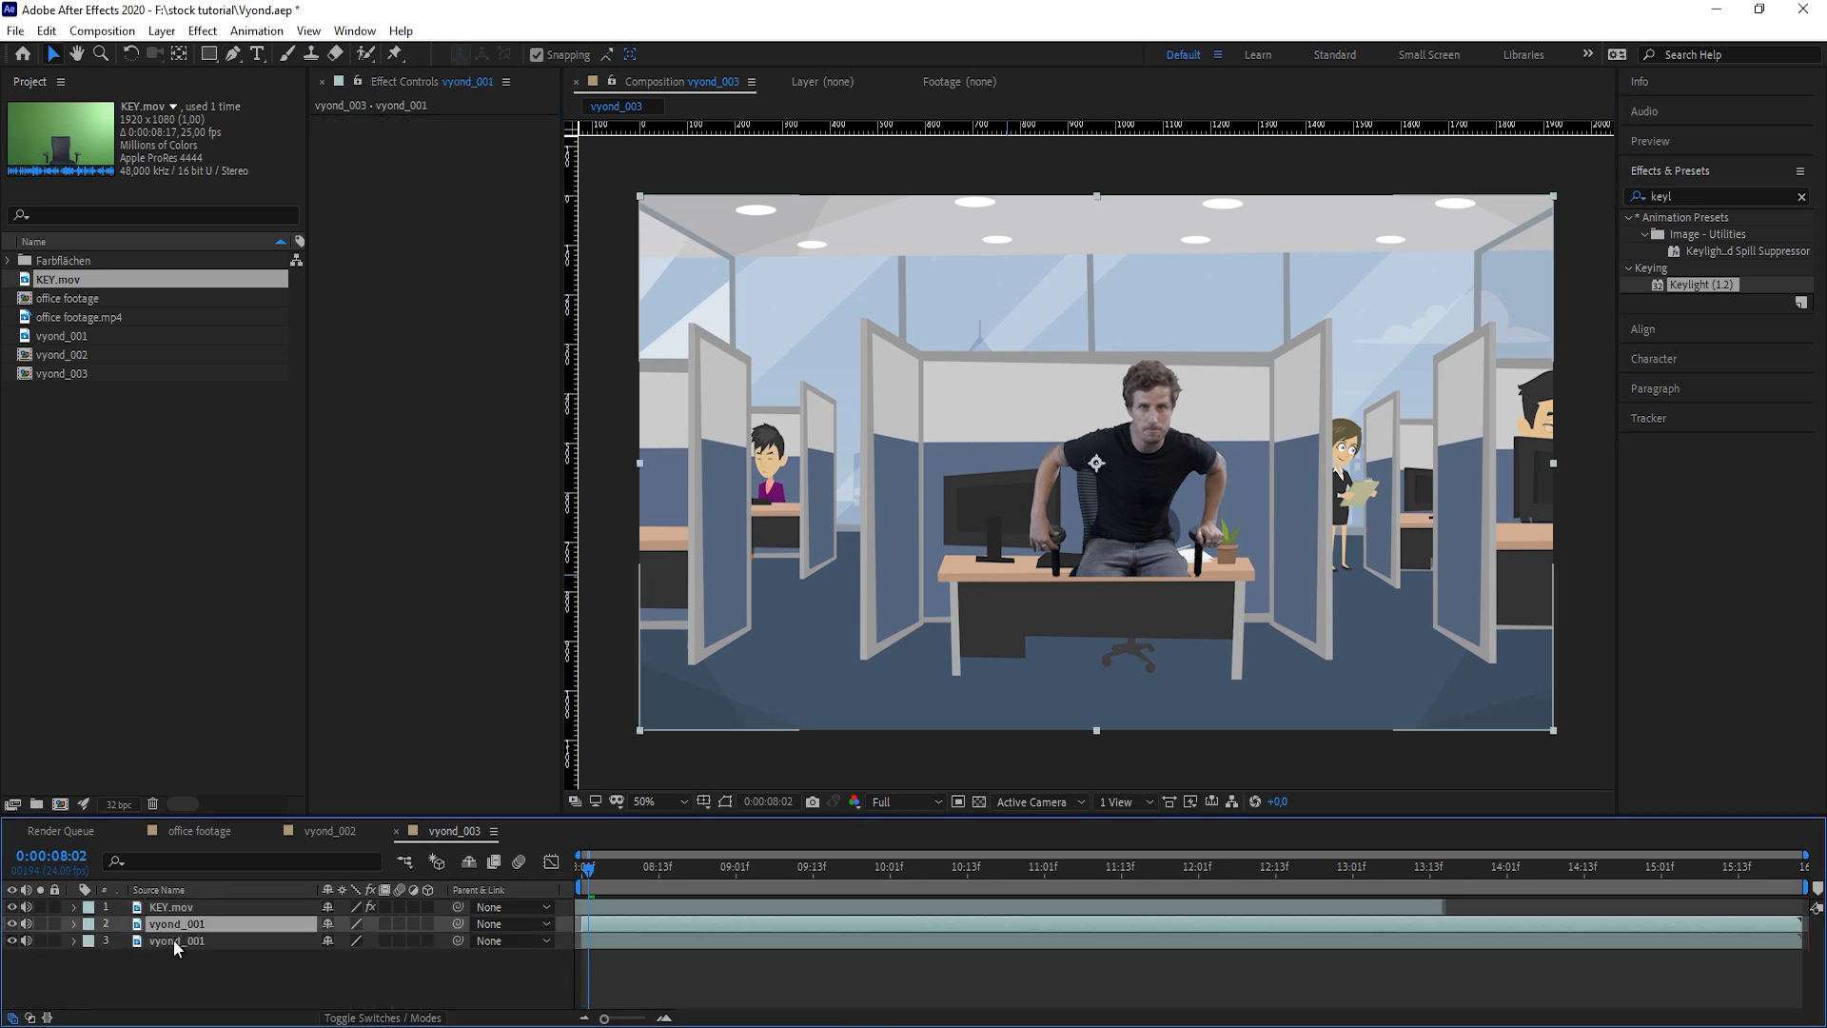
drag(175, 927, 178, 906)
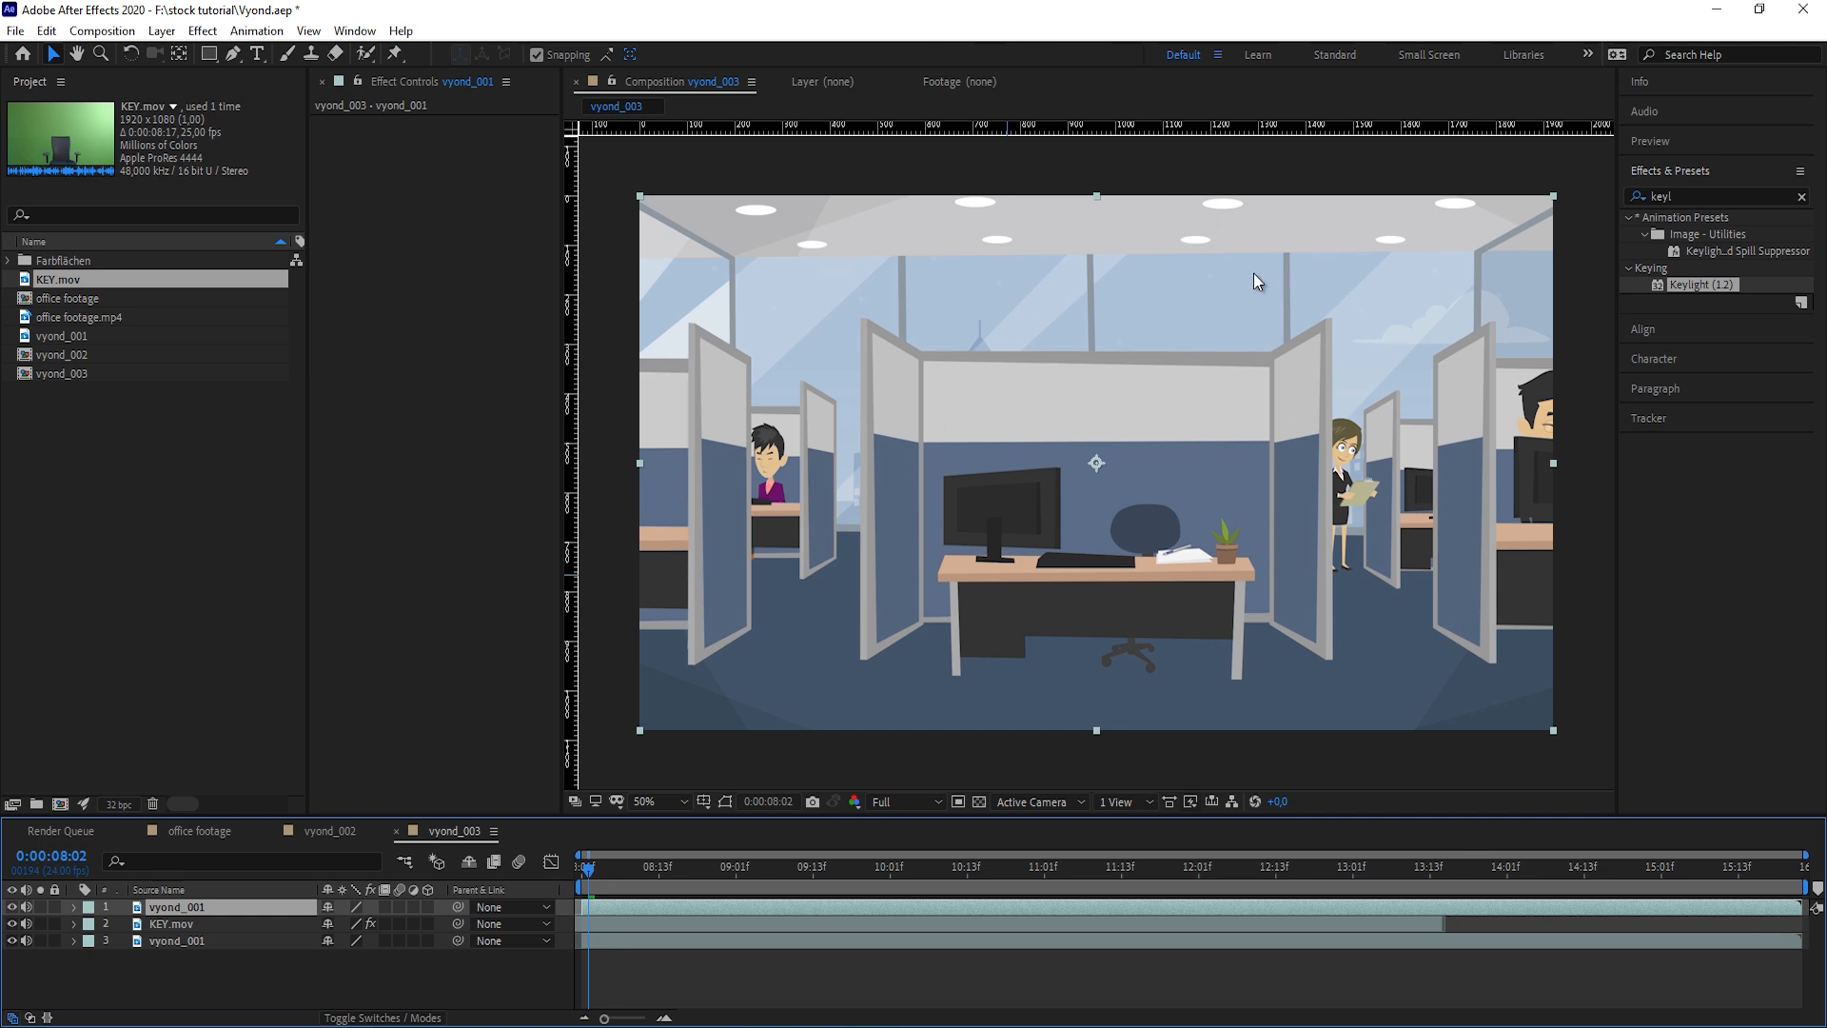
Start a Pen mask on the top vyond_001 layer, tracing the central desk's left leg, left tabletop edge and monitor outline
key(g)
scroll(1089, 460, up, 4)
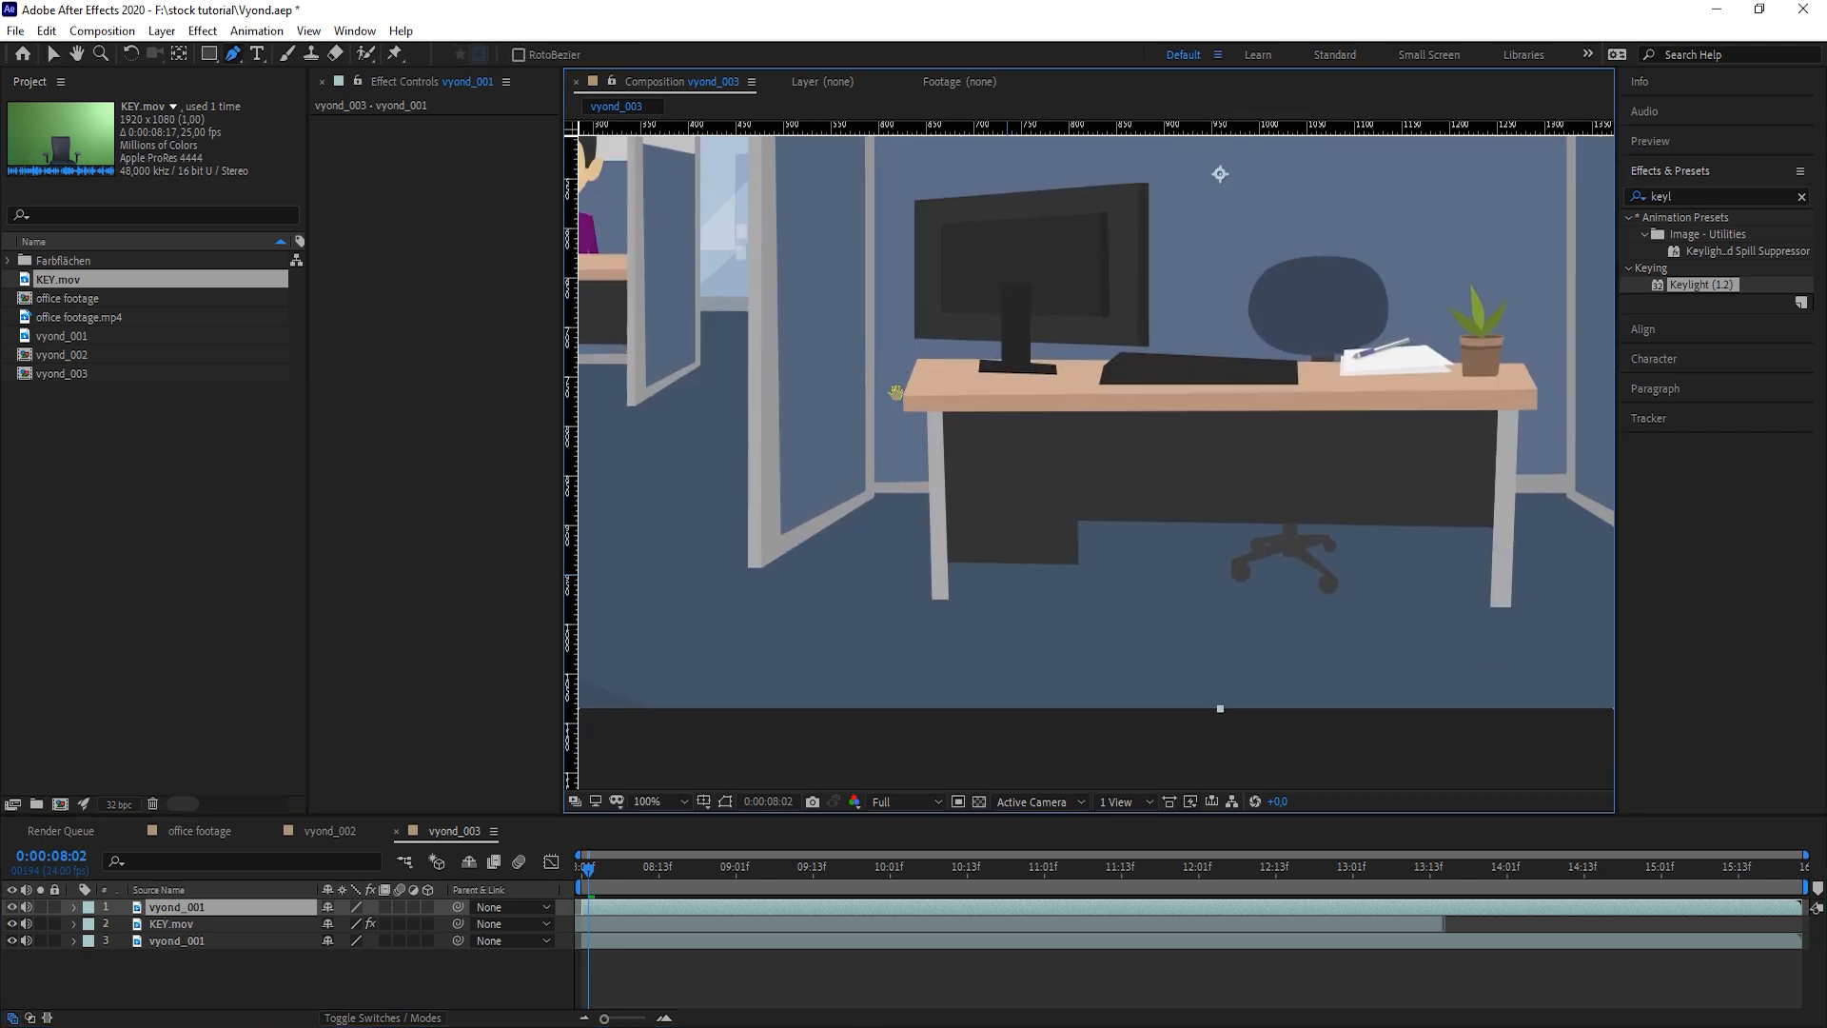
click(1085, 198)
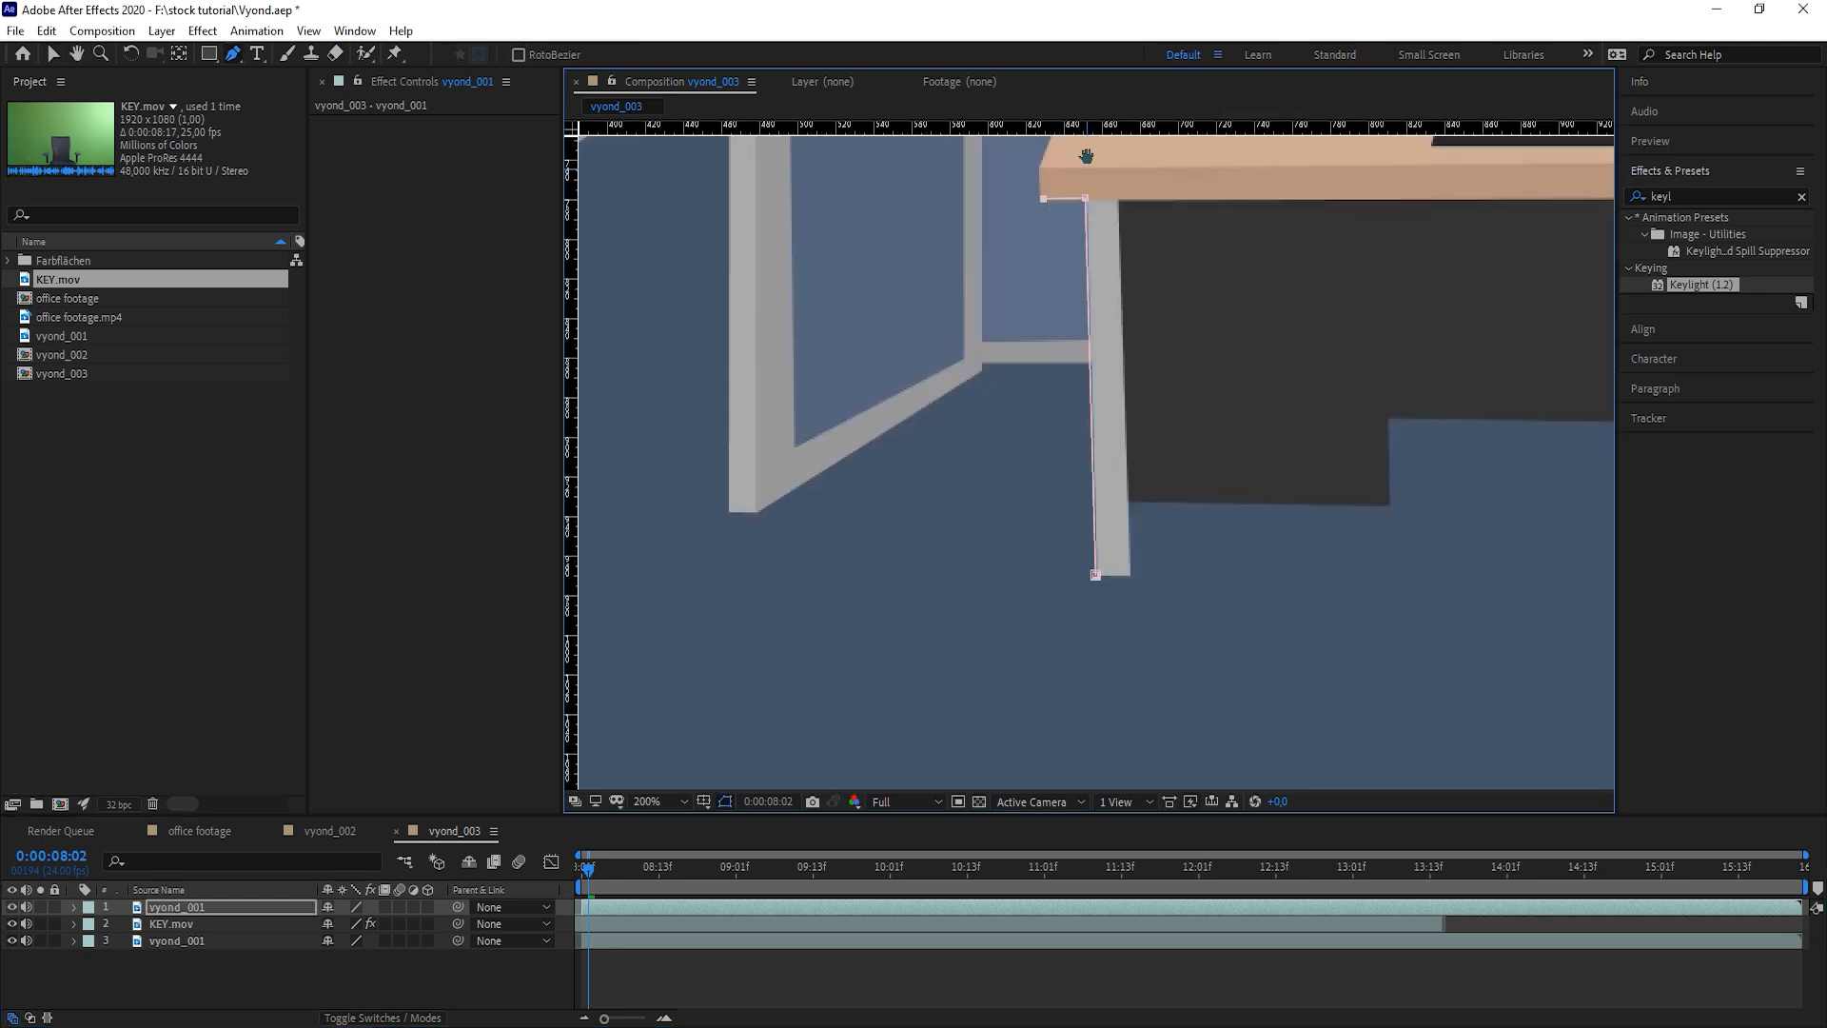
drag(1086, 156, 946, 646)
click(1147, 339)
click(1148, 303)
click(974, 297)
click(946, 377)
click(1411, 342)
click(1412, 667)
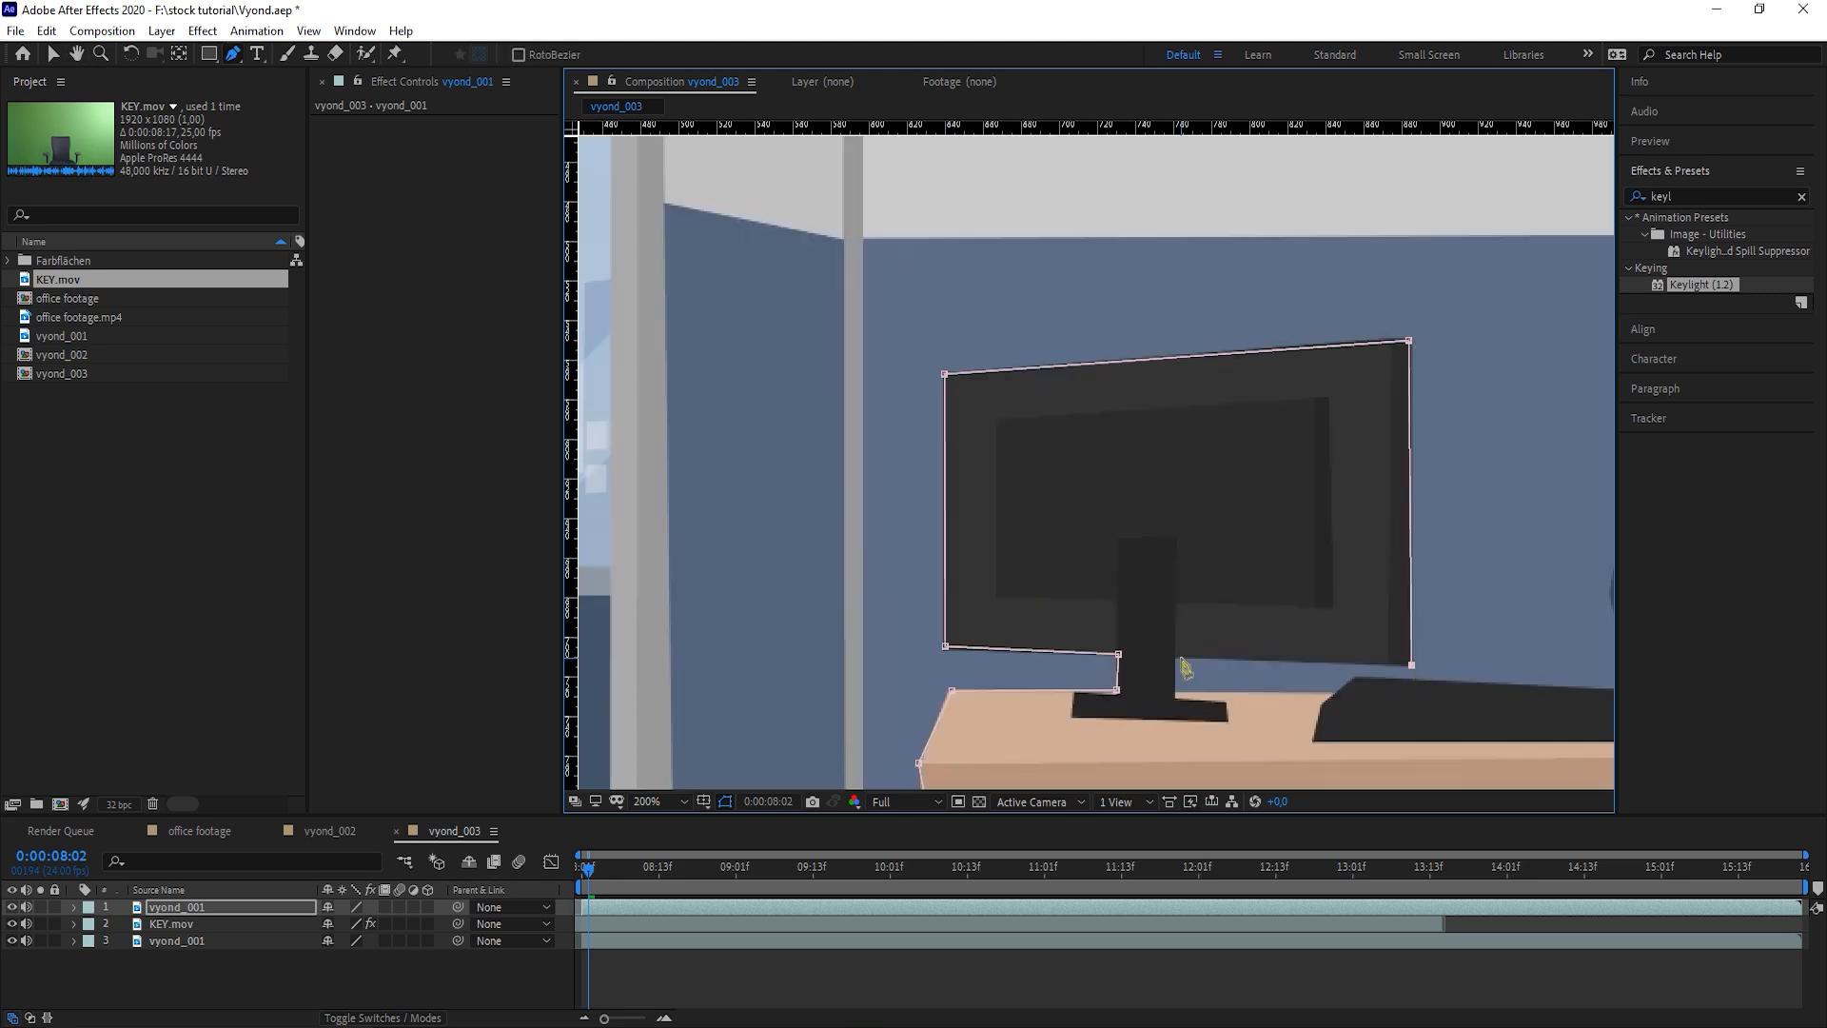
Continue the mask path along the monitor stand, keyboard, pen and papers on the desk
click(1180, 659)
click(1173, 676)
click(1234, 673)
click(1306, 652)
click(1311, 661)
scroll(1311, 662, up, 1)
drag(1312, 663, 989, 487)
click(927, 506)
click(1047, 495)
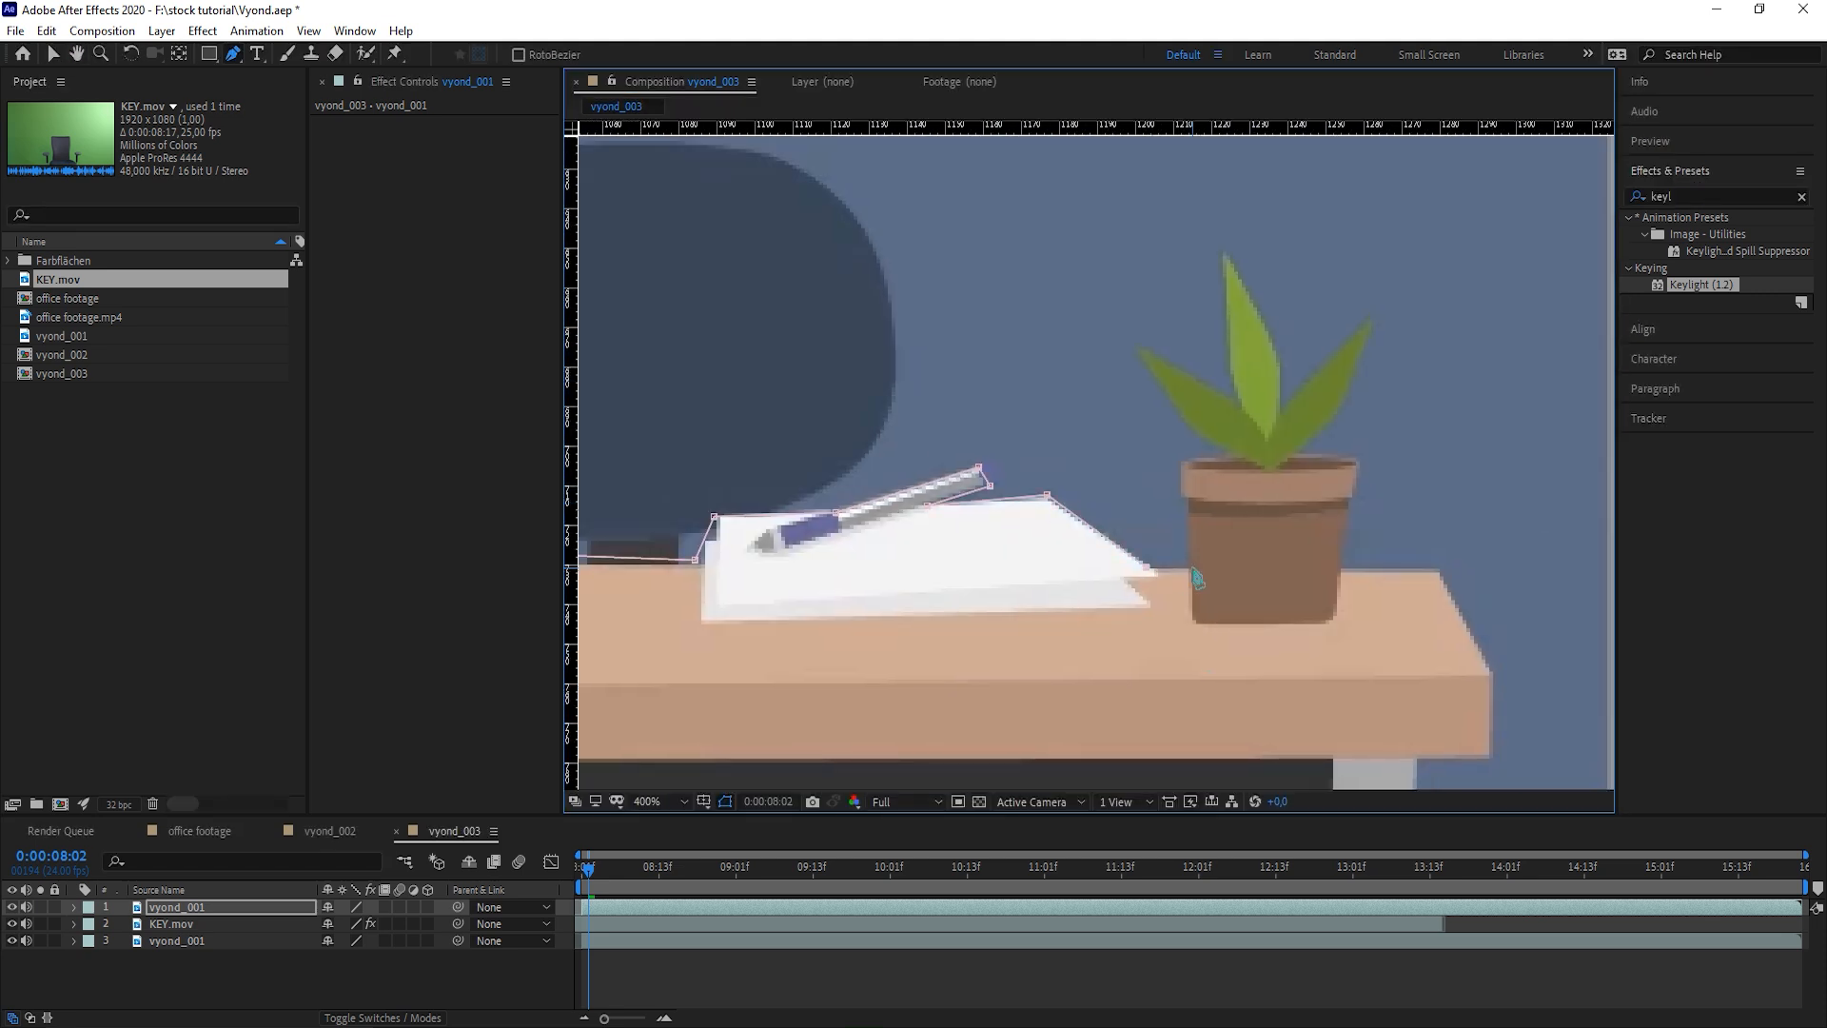
Extend the mask path around the potted plant, the tabletop's right end and the right desk leg to below the frame
click(1295, 457)
click(1357, 462)
click(1345, 566)
click(1437, 570)
click(1490, 673)
click(1491, 758)
click(1417, 759)
scroll(1417, 759, down, 3)
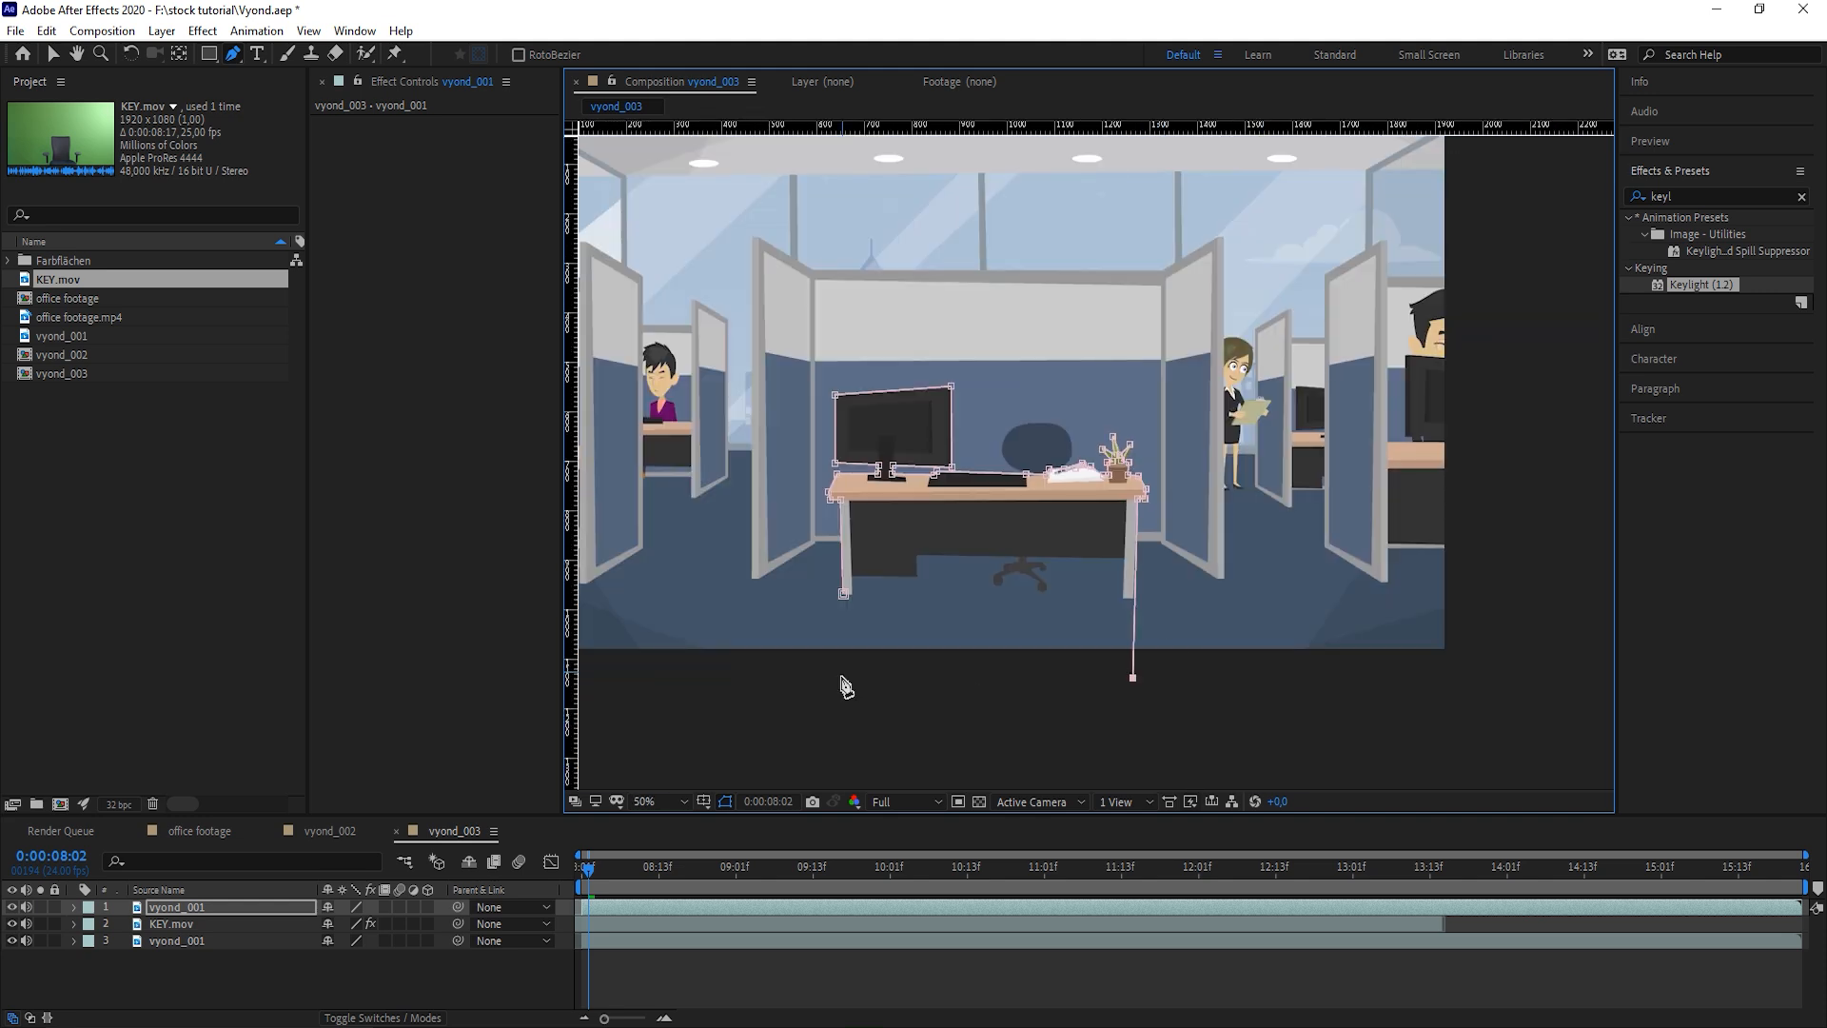
Reduce the KEY.mov layer's scale and nudge it left so the man sits behind the masked desk
click(238, 973)
click(224, 924)
key(s)
drag(371, 941, 357, 947)
key(shift+Left)
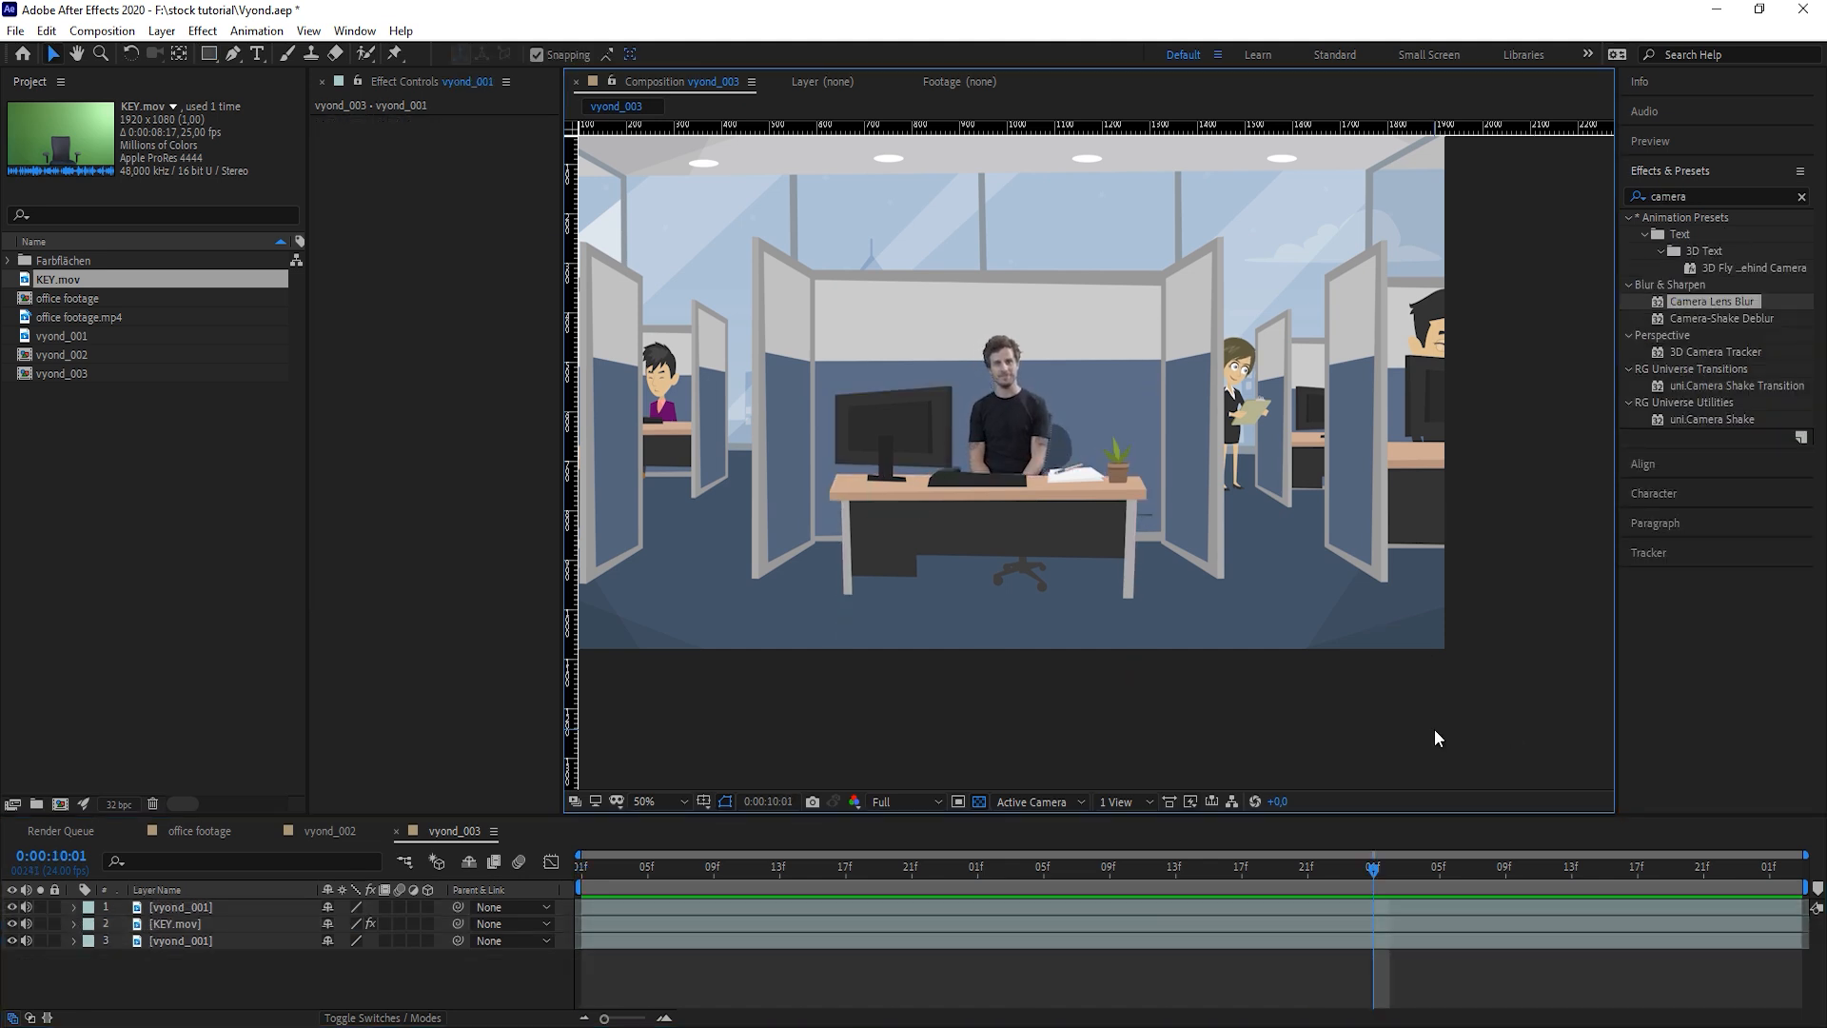
click(1252, 458)
drag(1252, 458, 1286, 512)
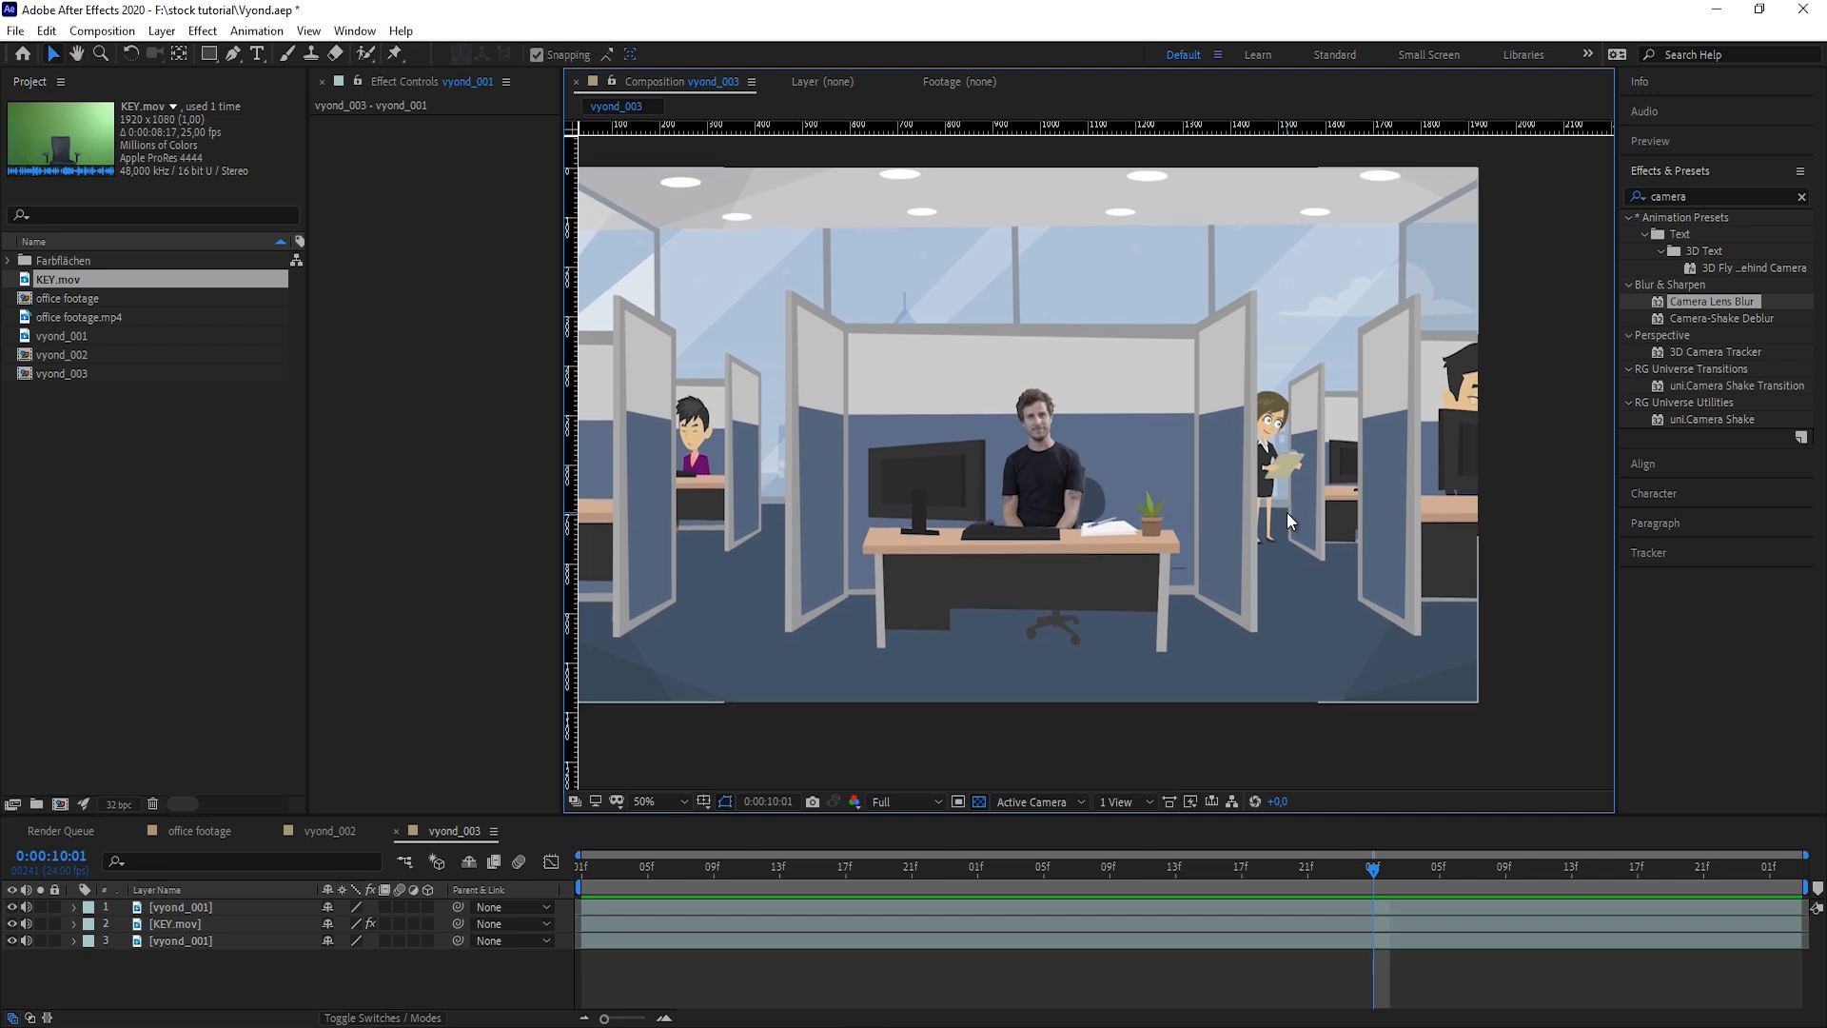